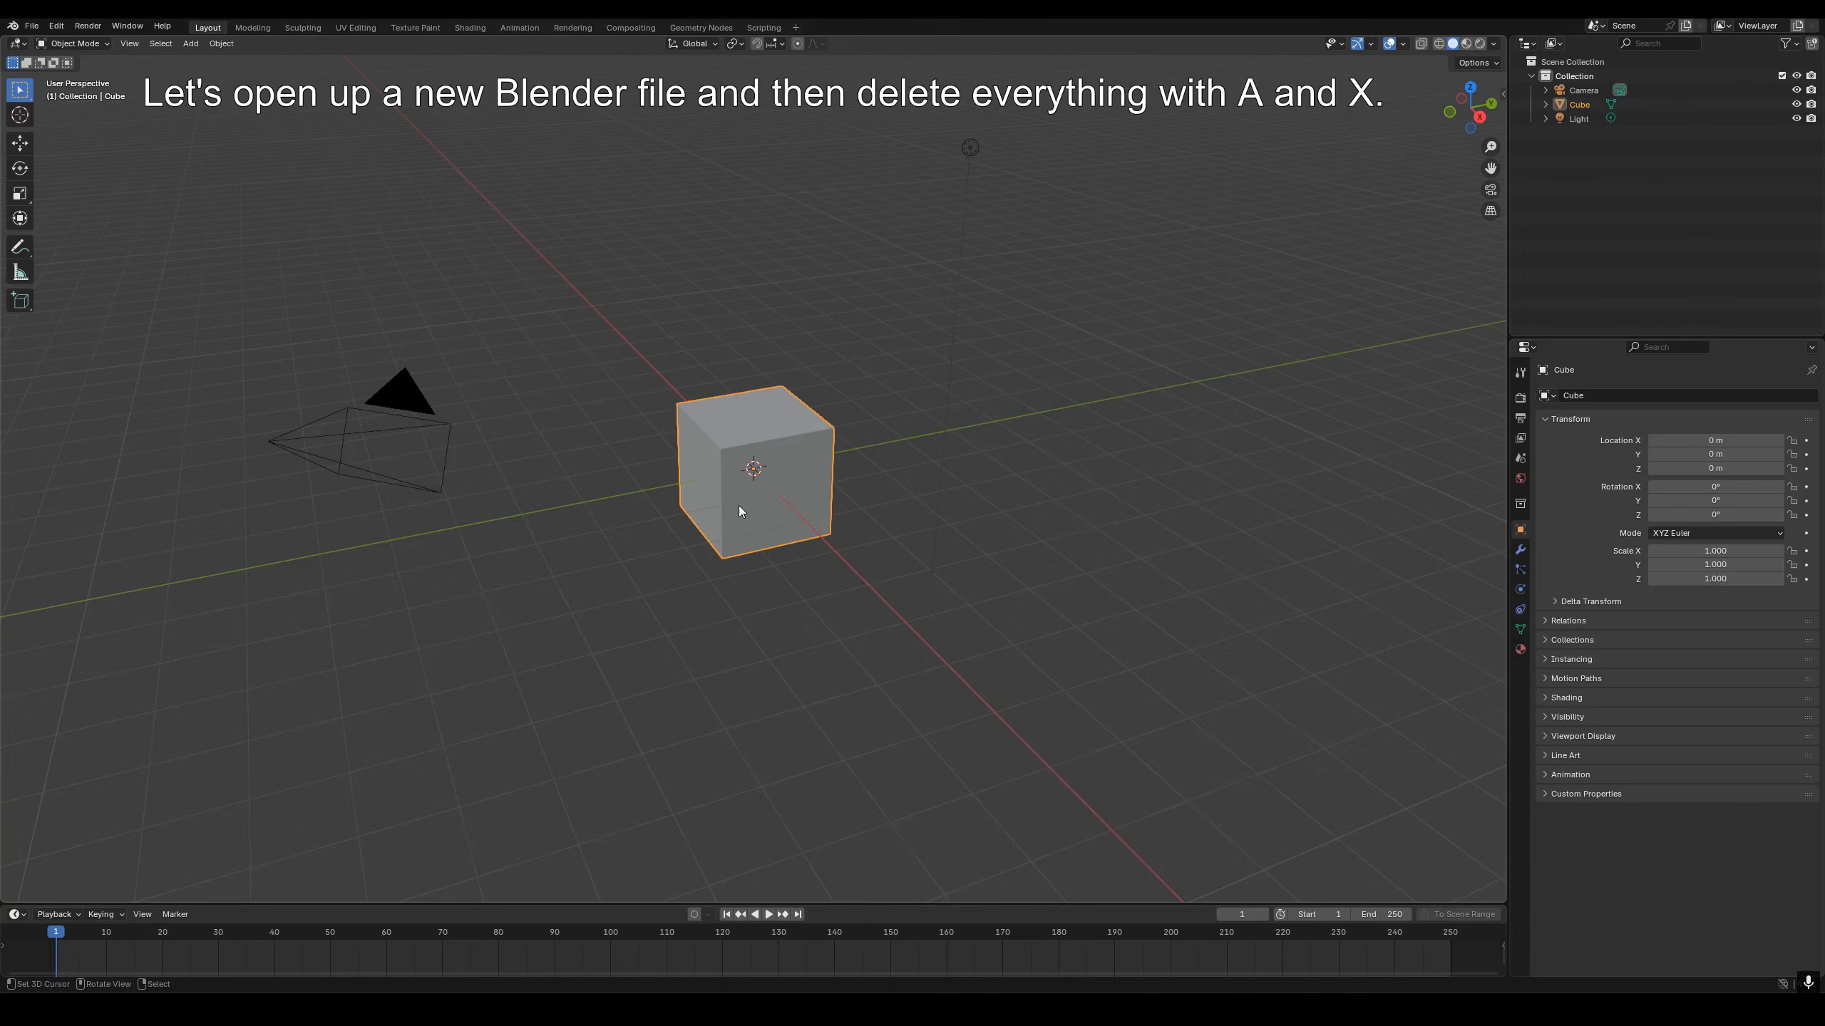
Delete all of the default scene objects: the camera, cube and light.
key(a)
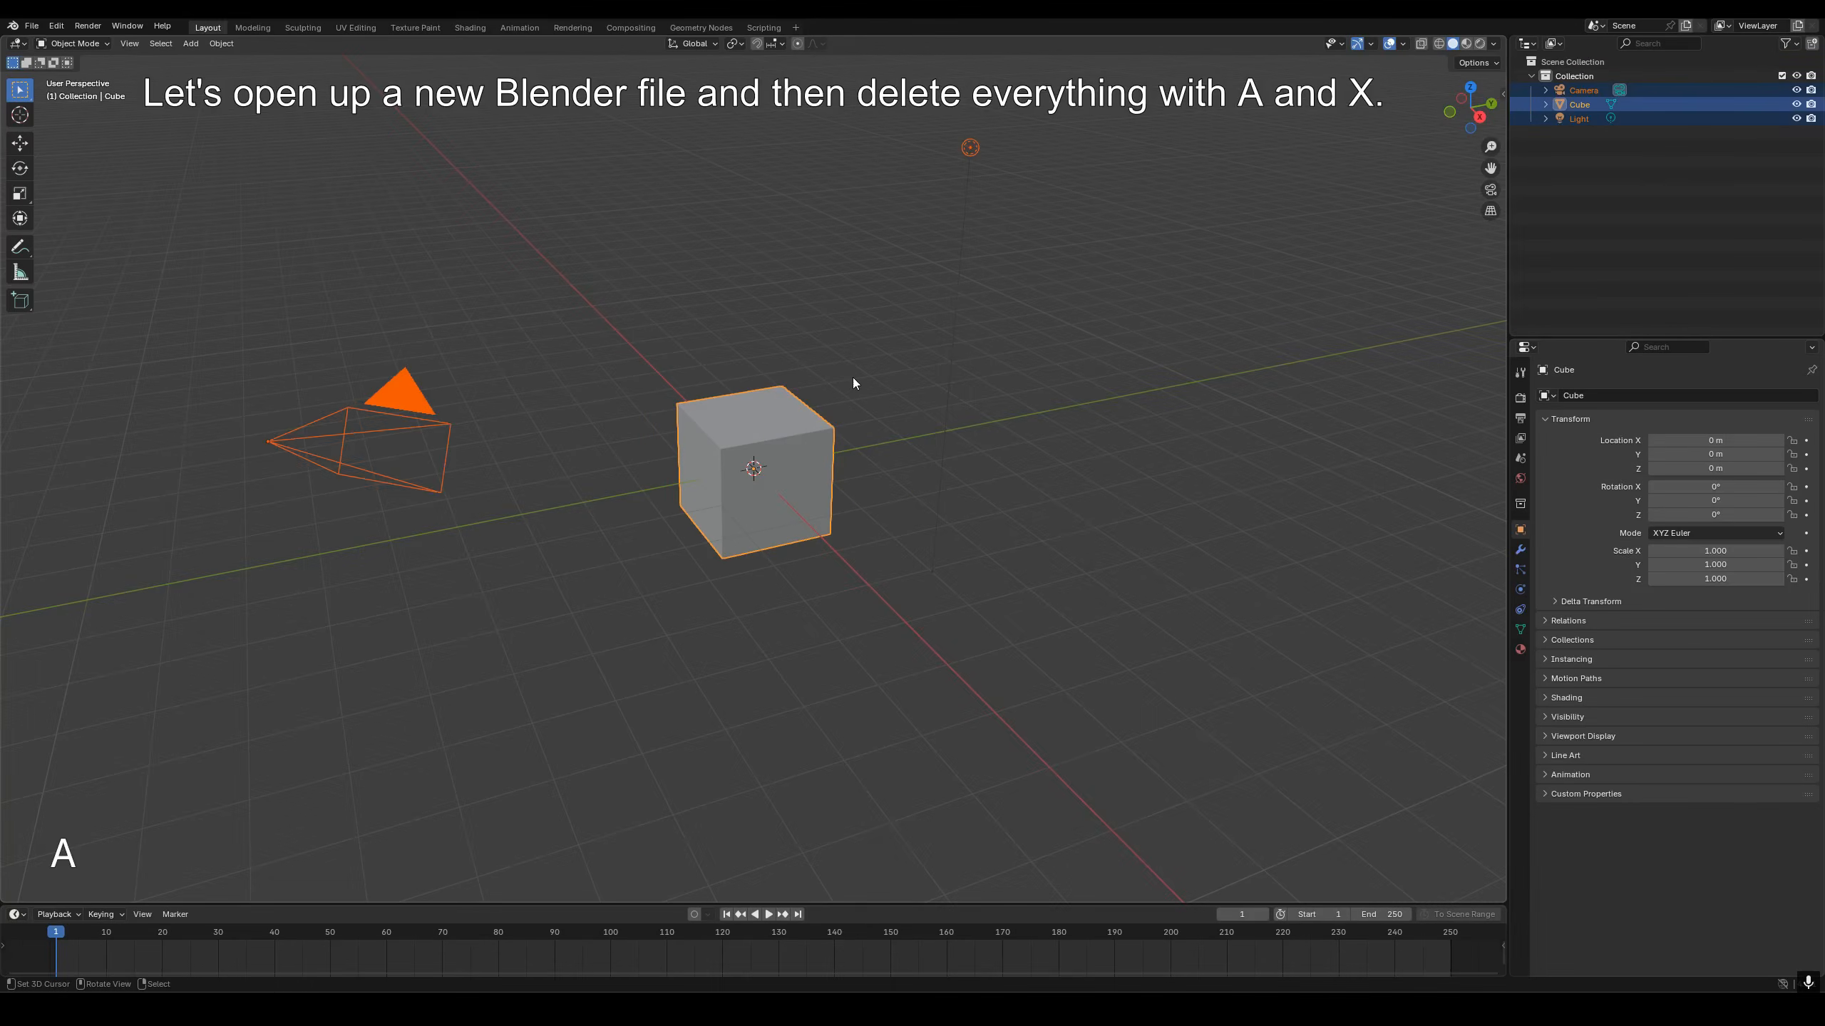
key(x)
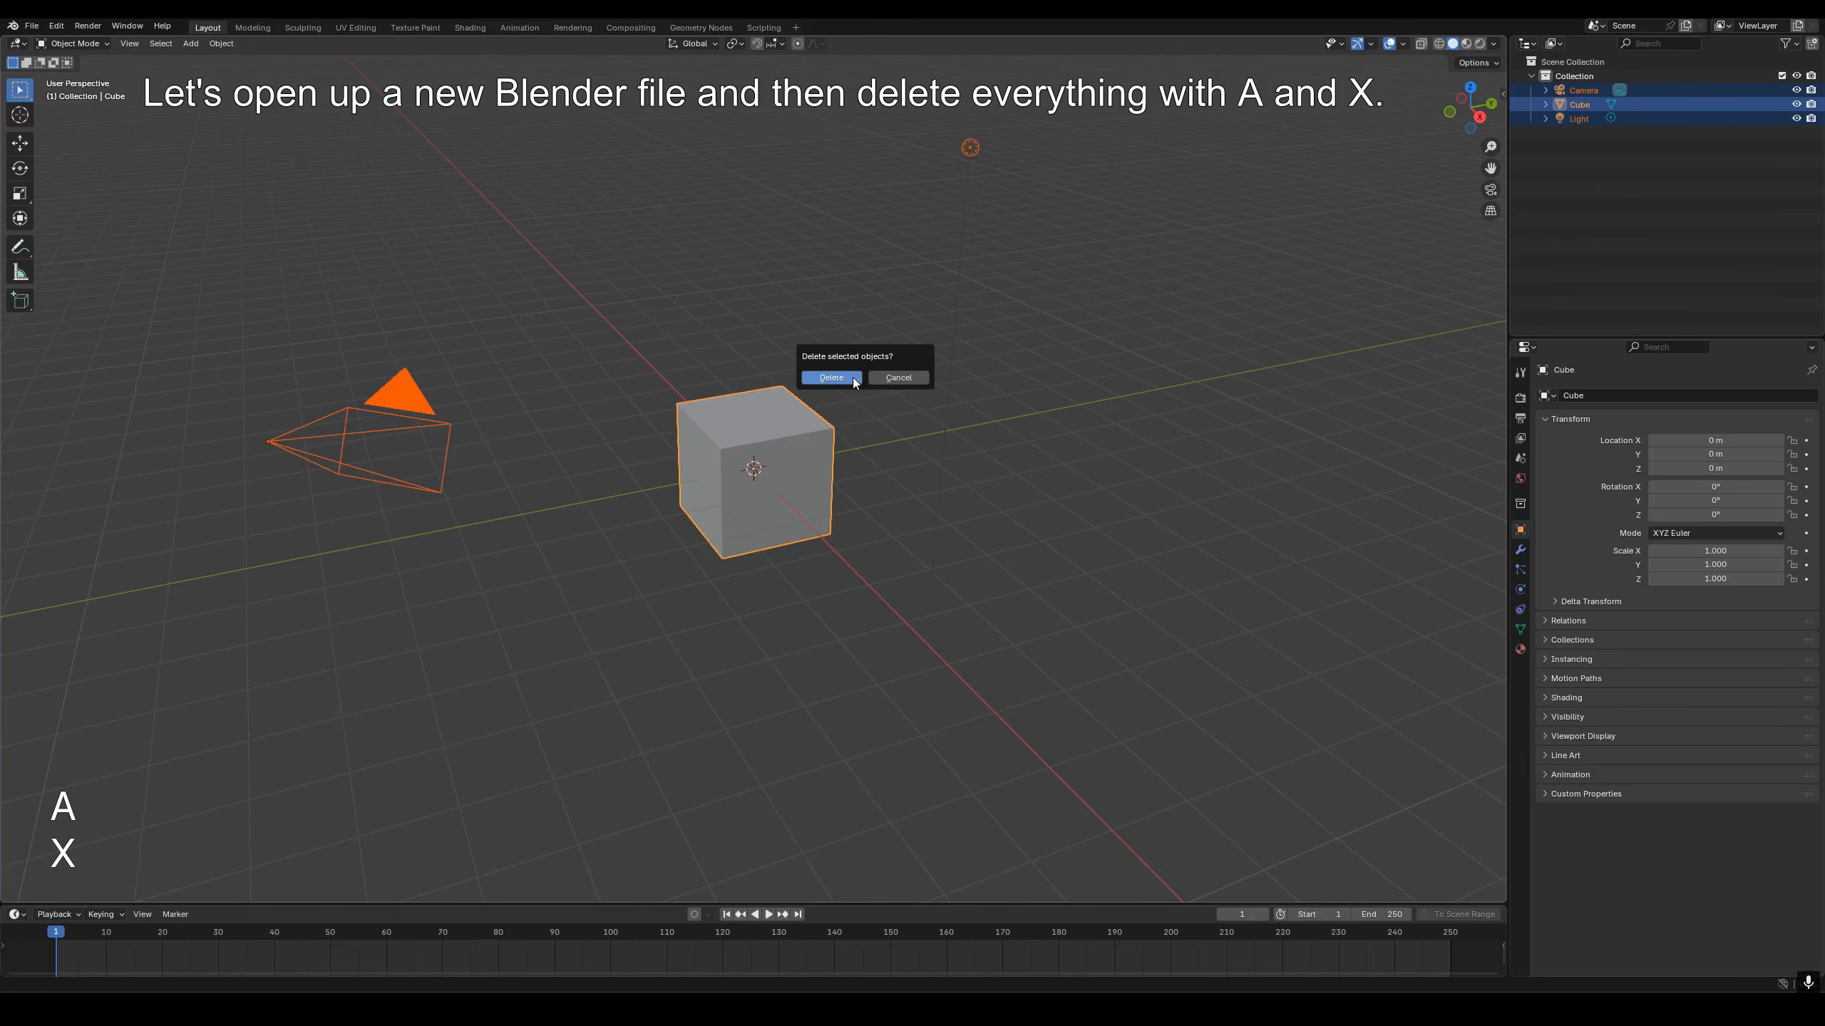
click(853, 377)
Add a mesh circle at the world origin and set its vertices to 6.
key(shift+a)
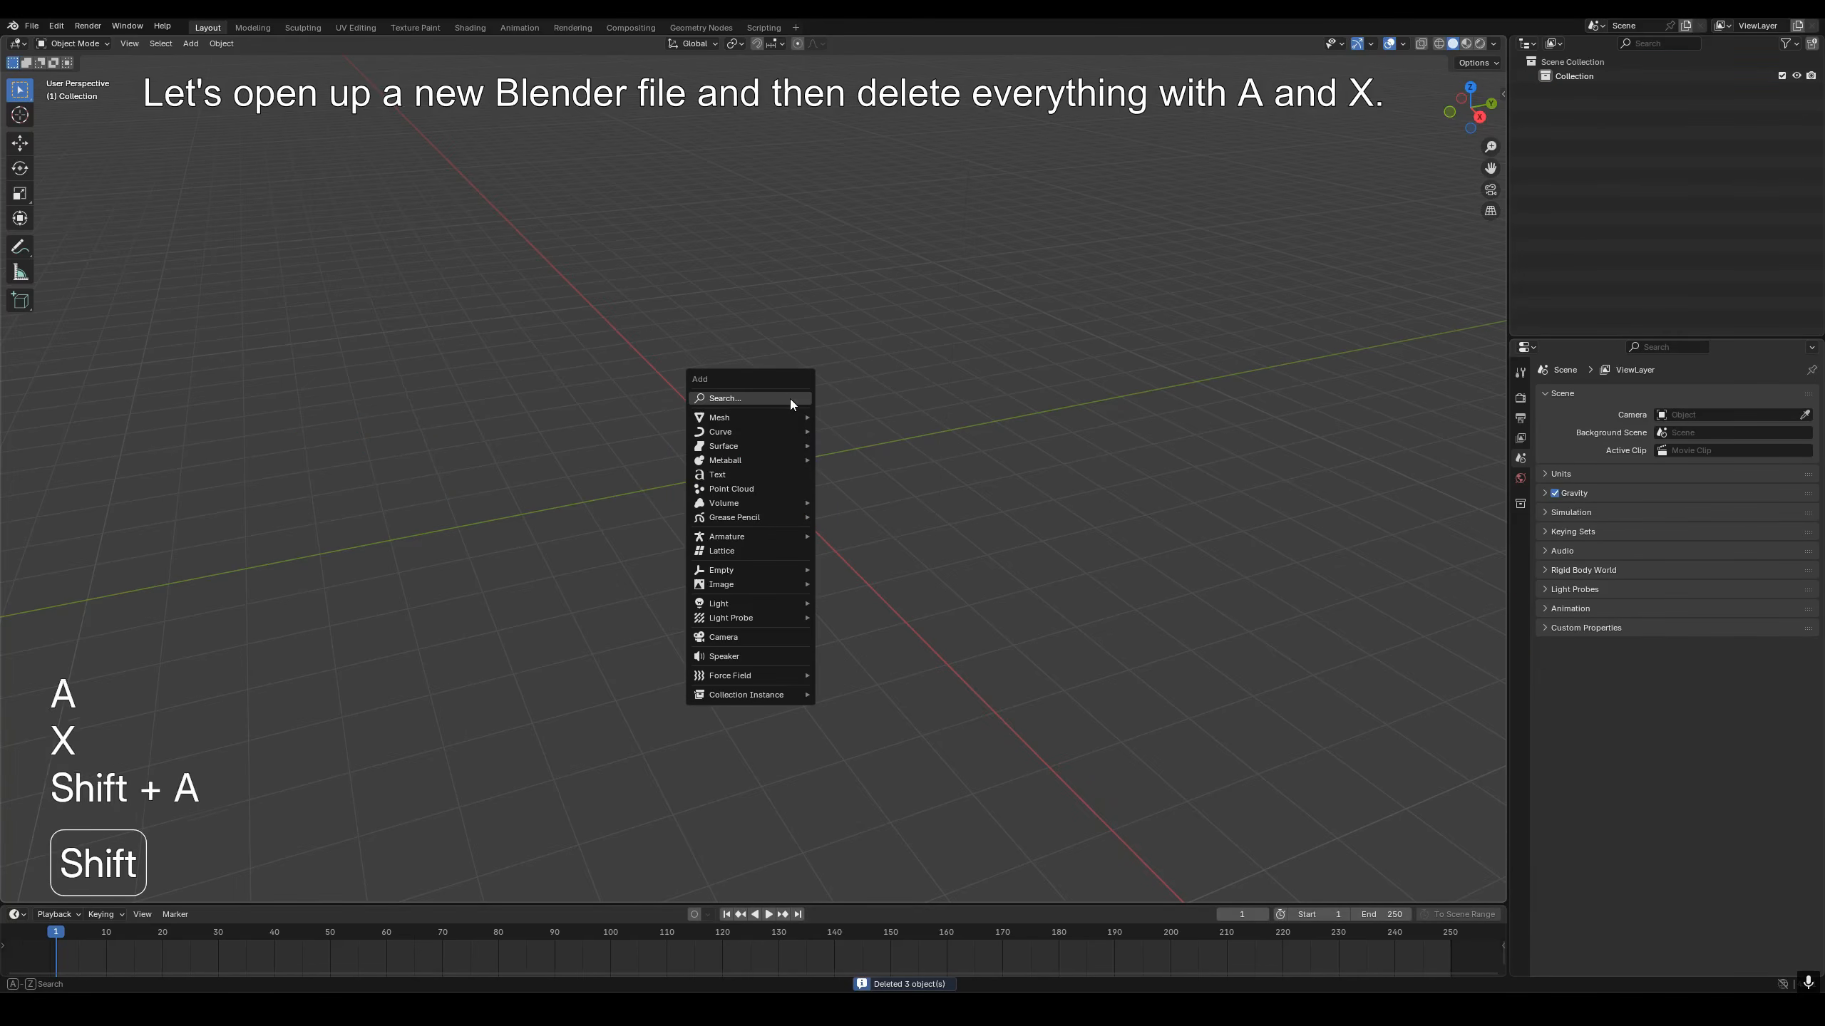
mouse_move(779, 416)
click(852, 446)
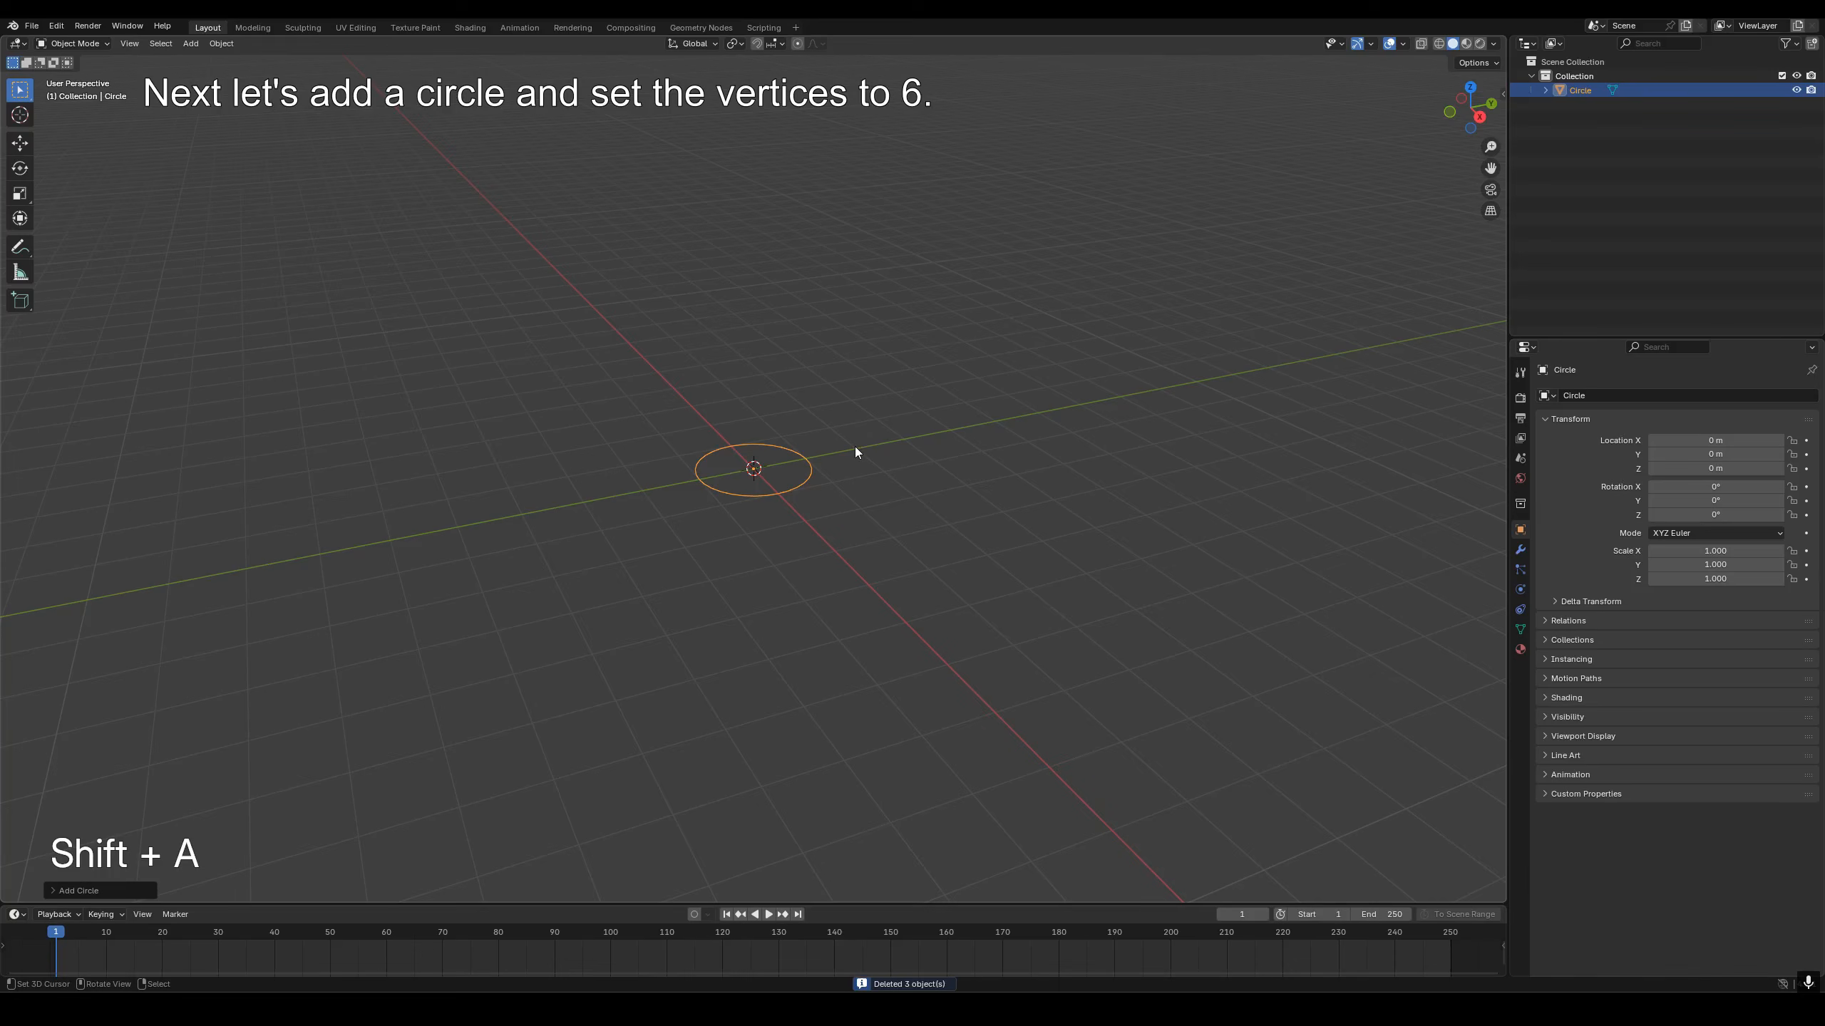
click(126, 889)
double_click(185, 736)
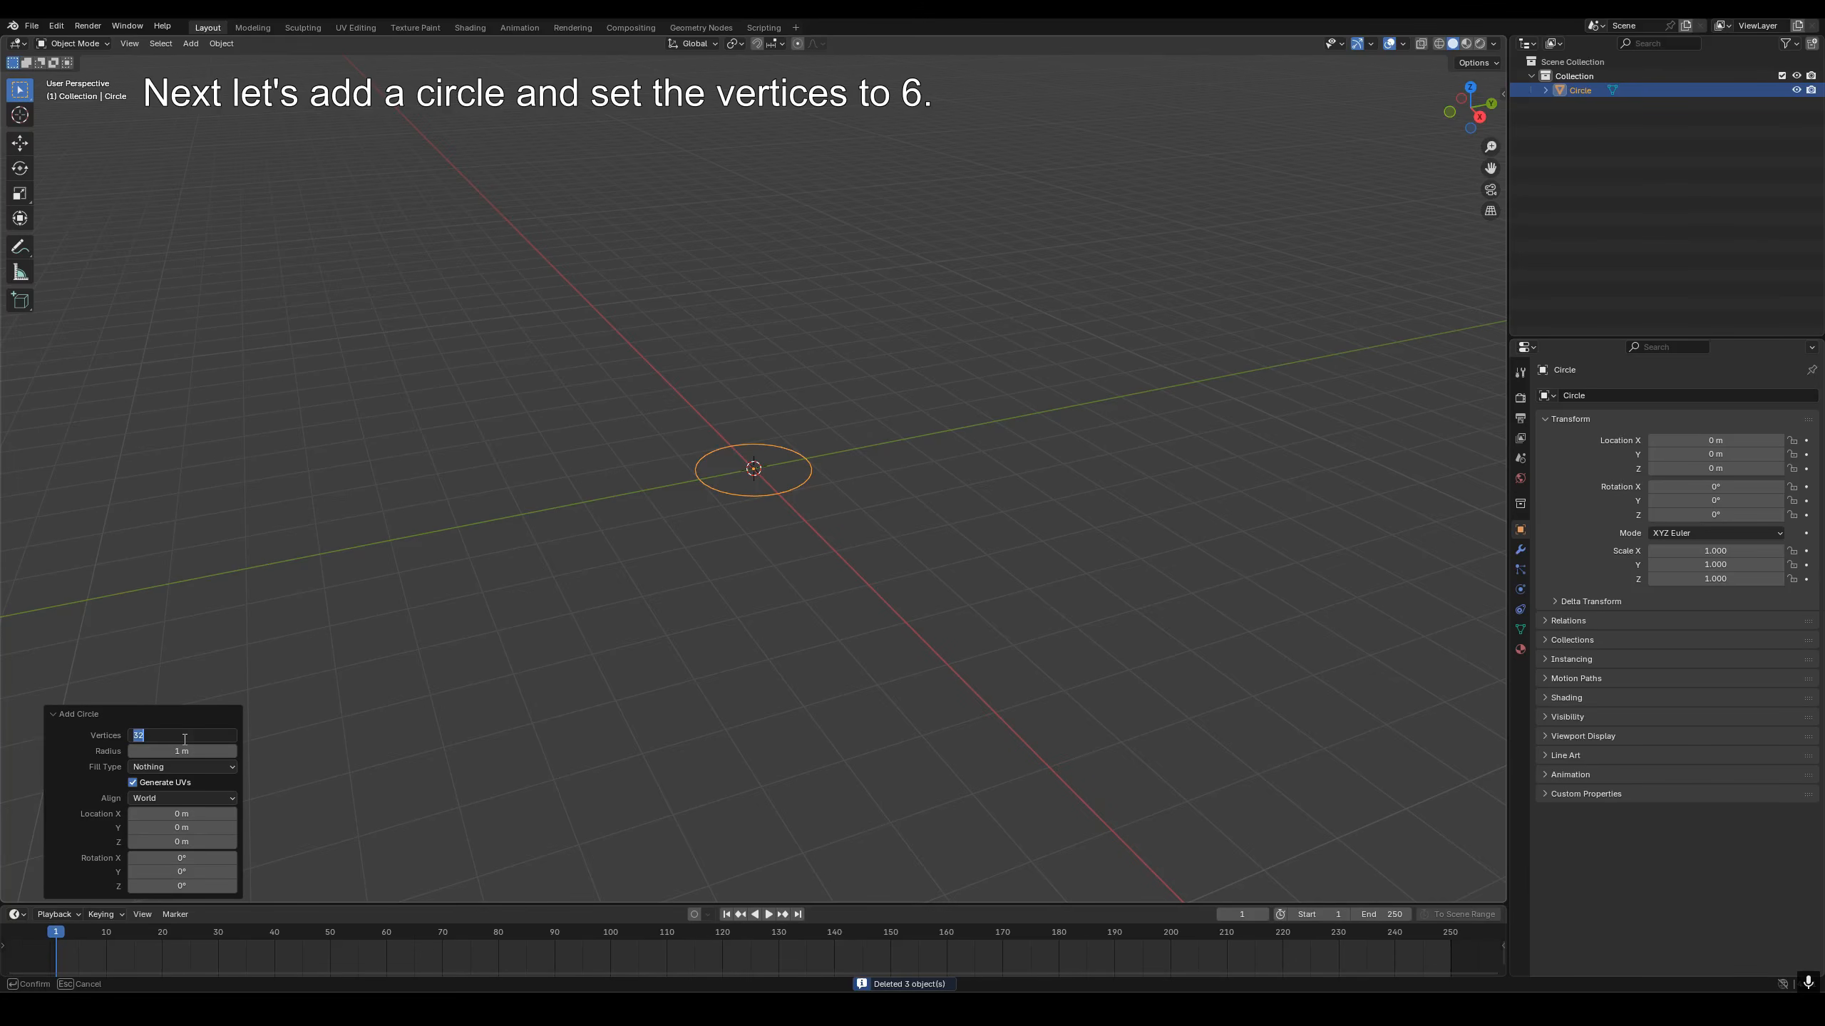
text(6)
key(Return)
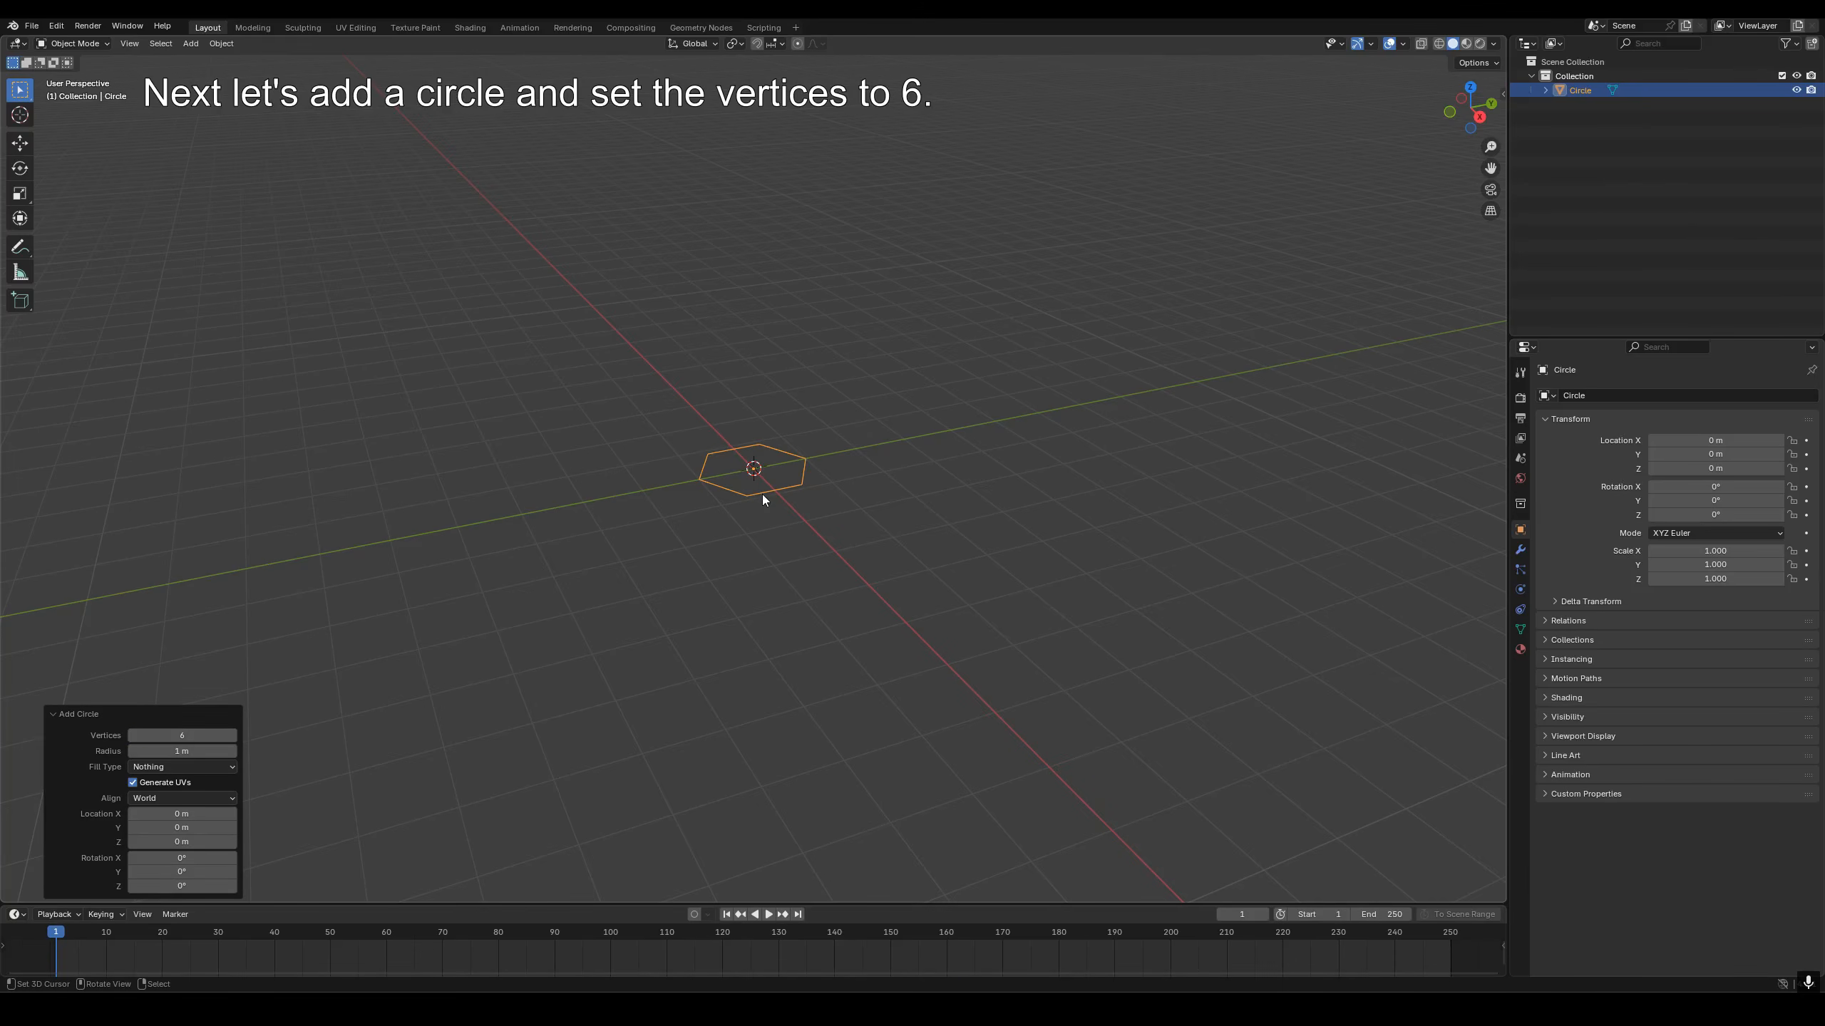
Enter Edit Mode on the hexagon and fill its outline with a face.
scroll(772, 488, up, 5)
key(Tab)
key(f)
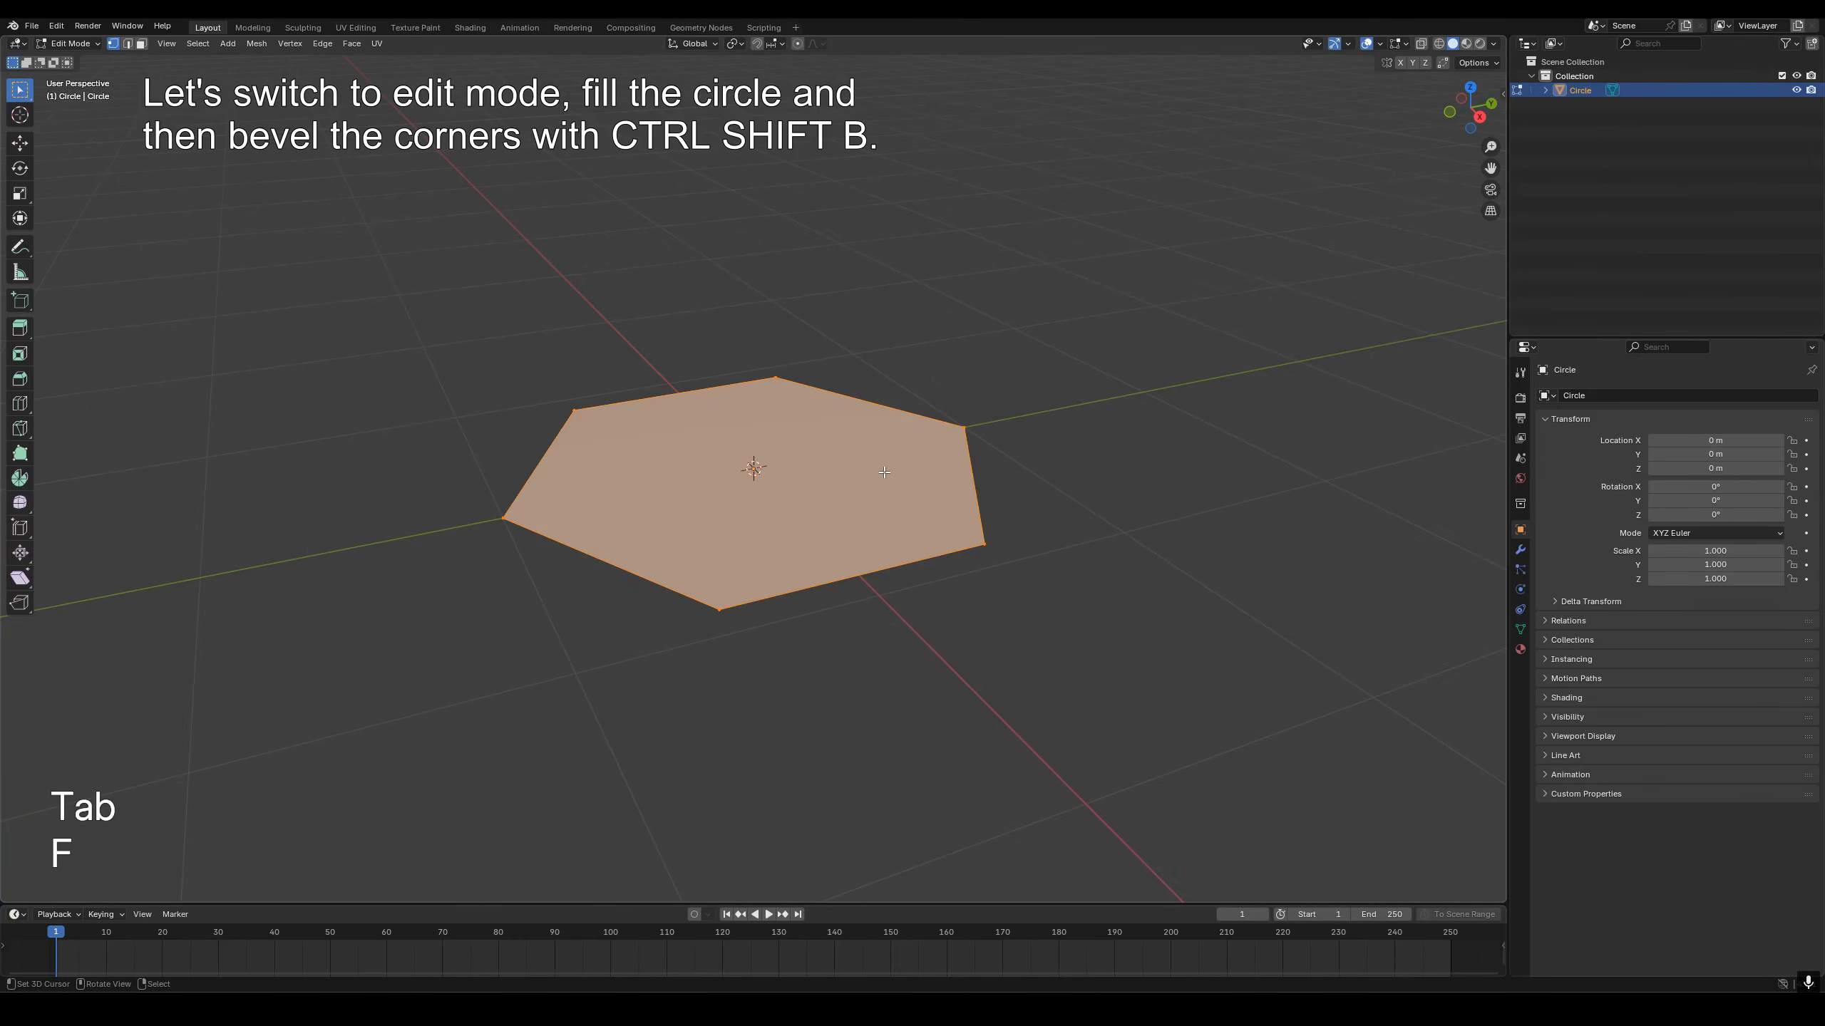
Bevel the hexagon's corner vertices with a width of 0.1 m and 15 segments.
key(ctrl+shift+b)
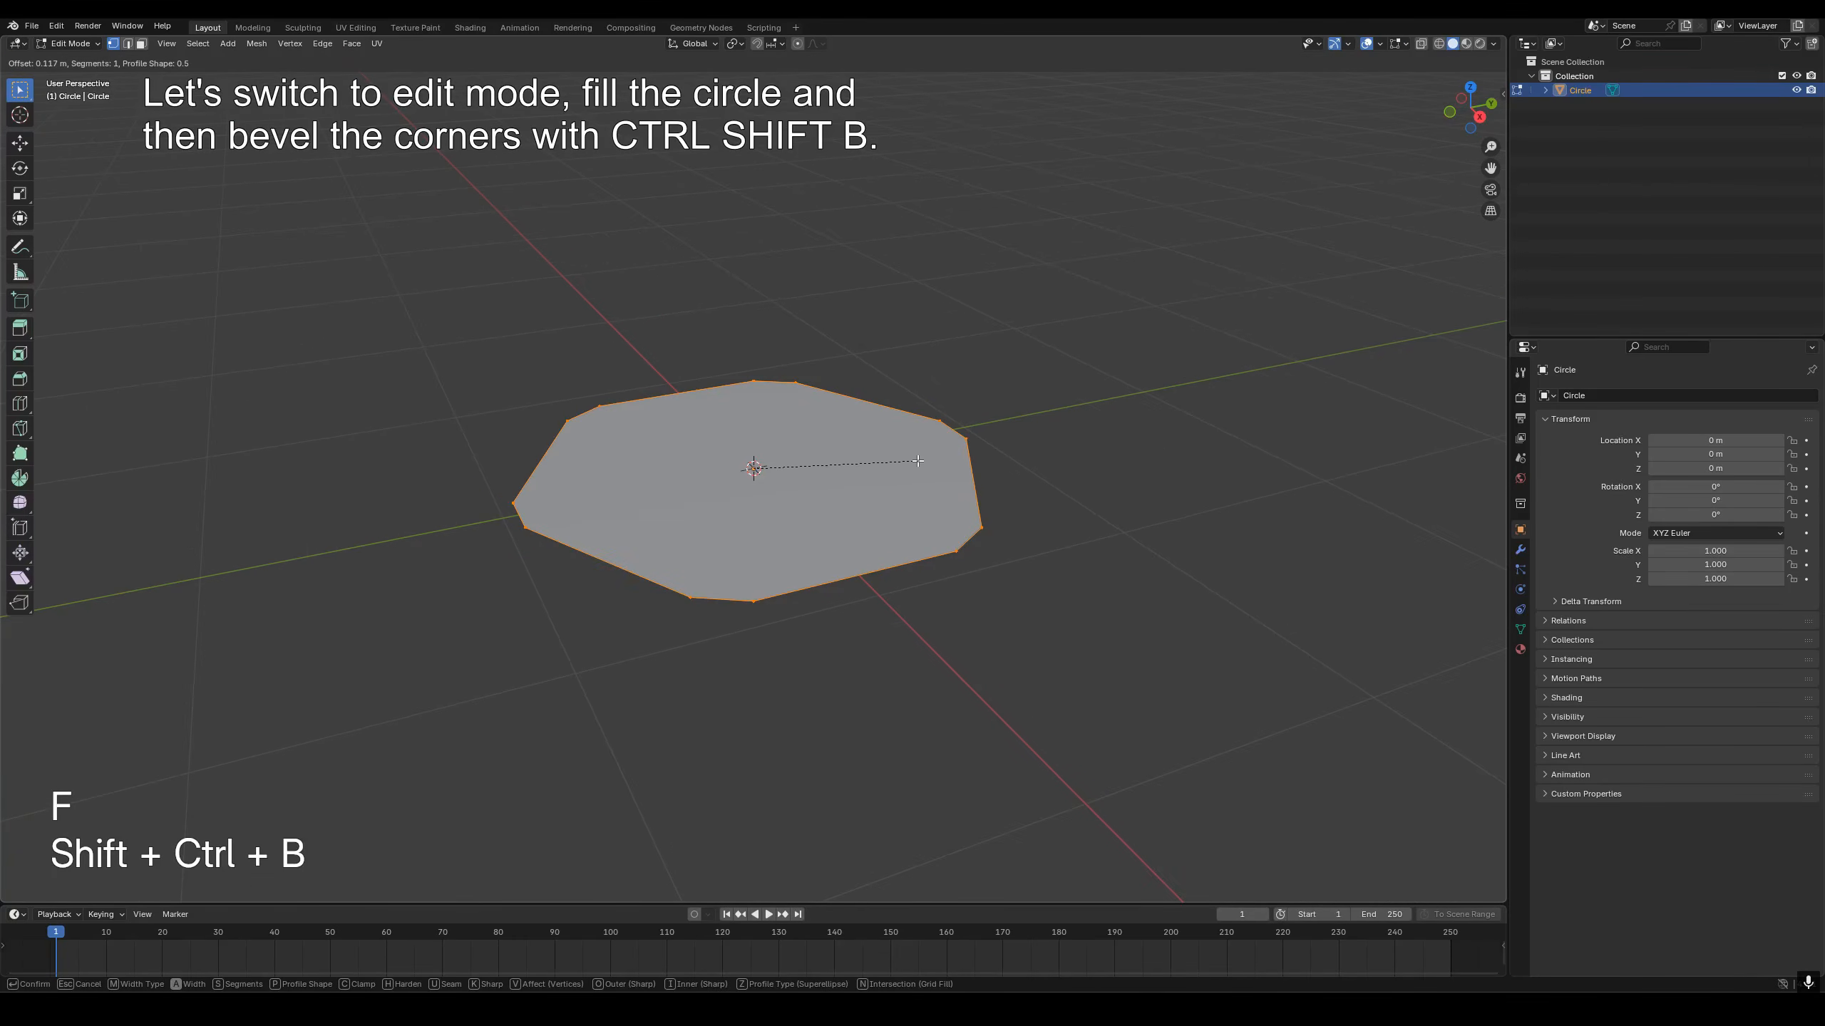
click(918, 460)
click(205, 684)
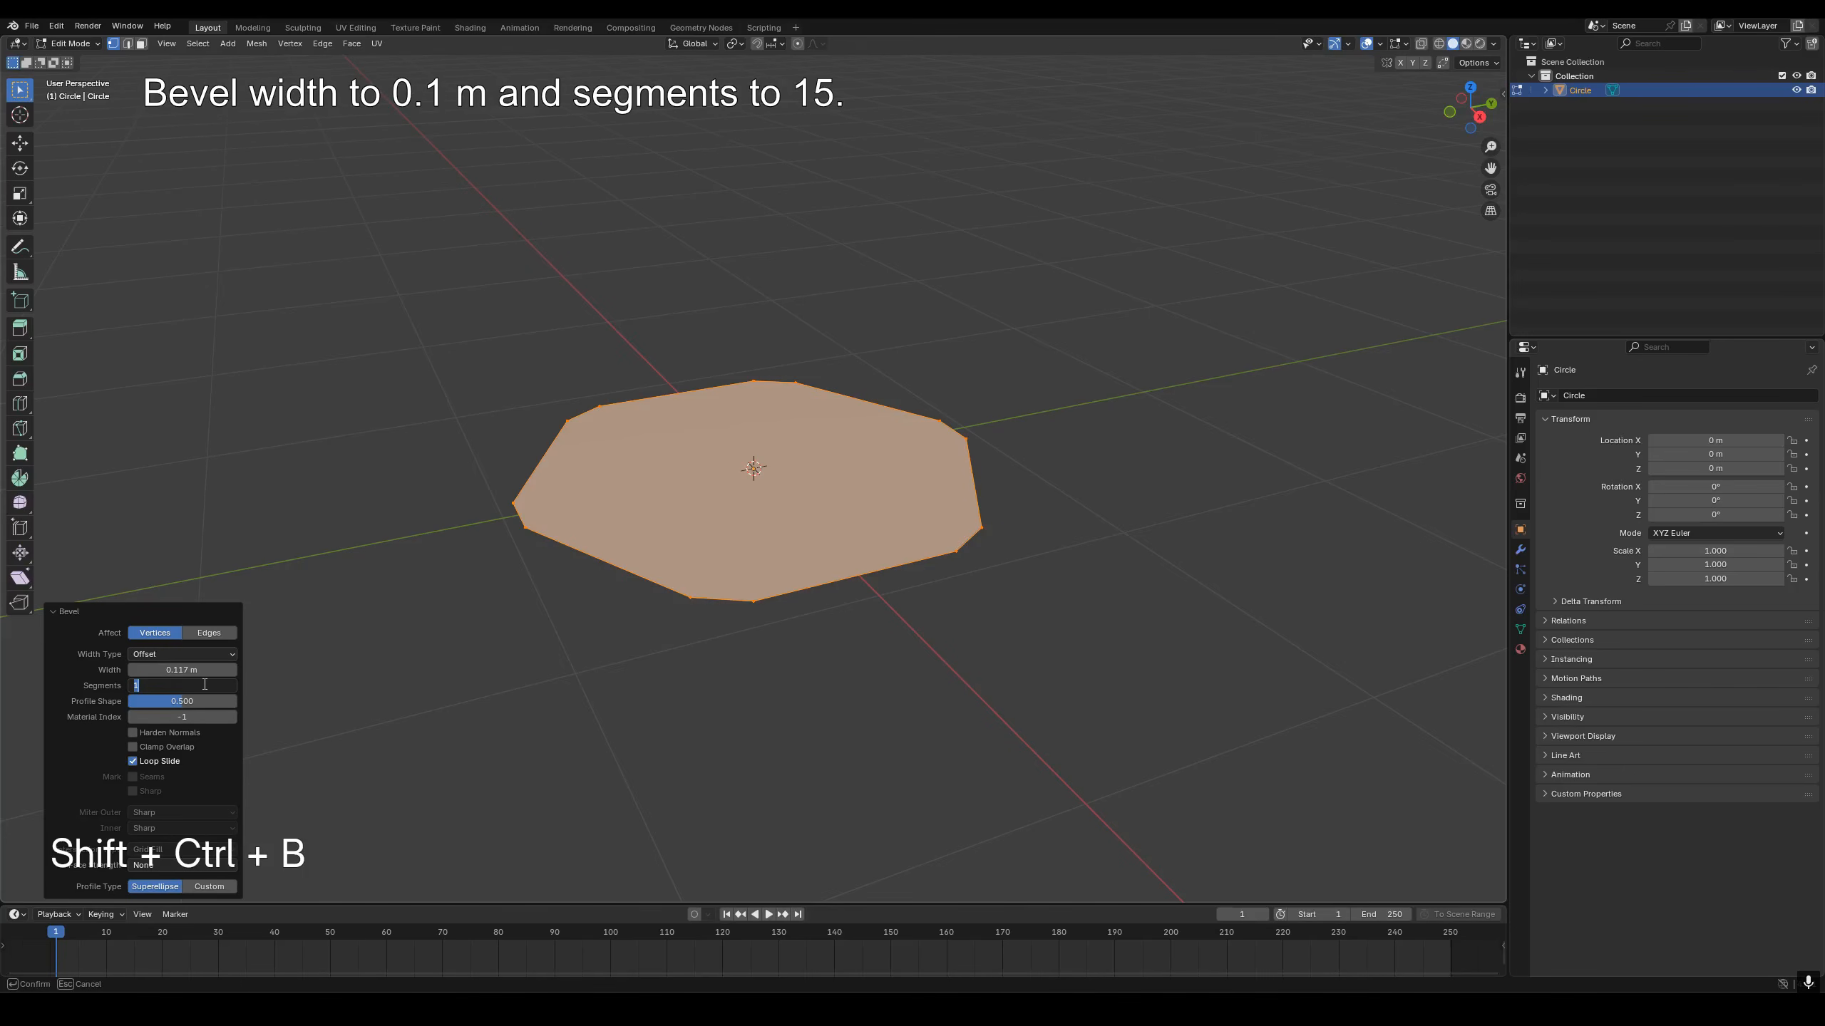
key(Return)
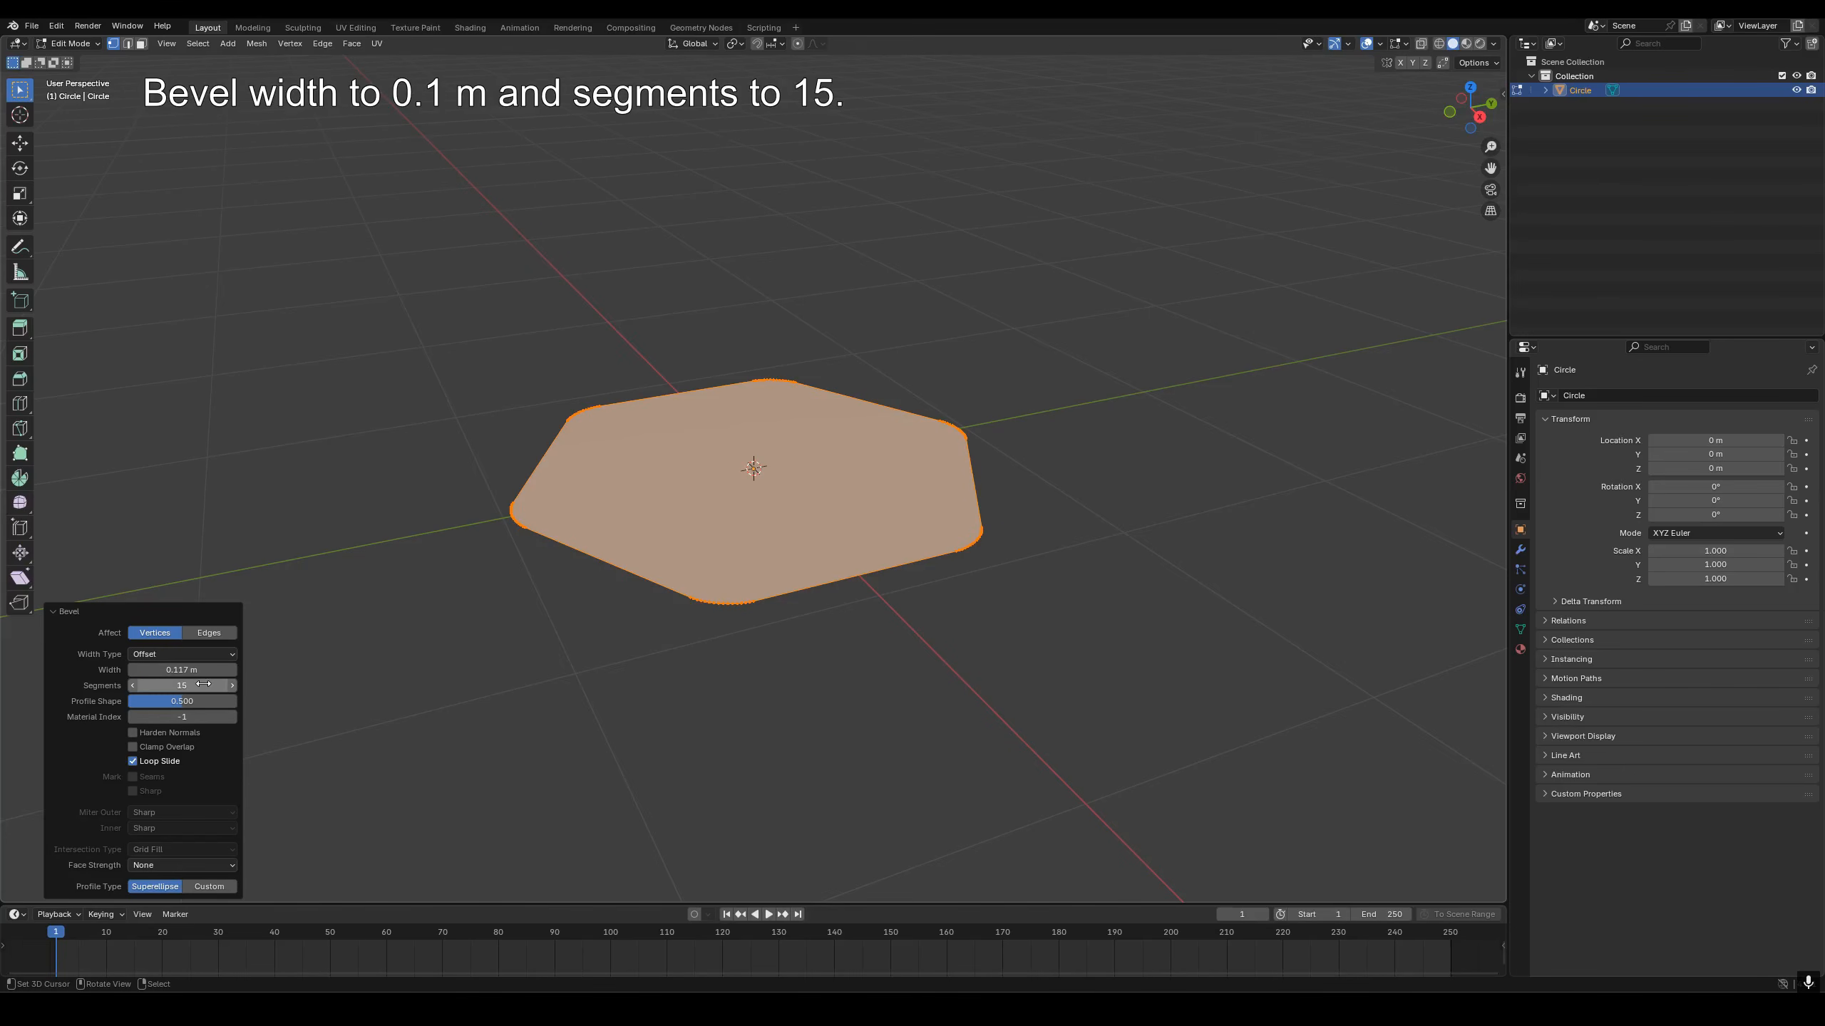
click(202, 671)
text(0.1)
key(Return)
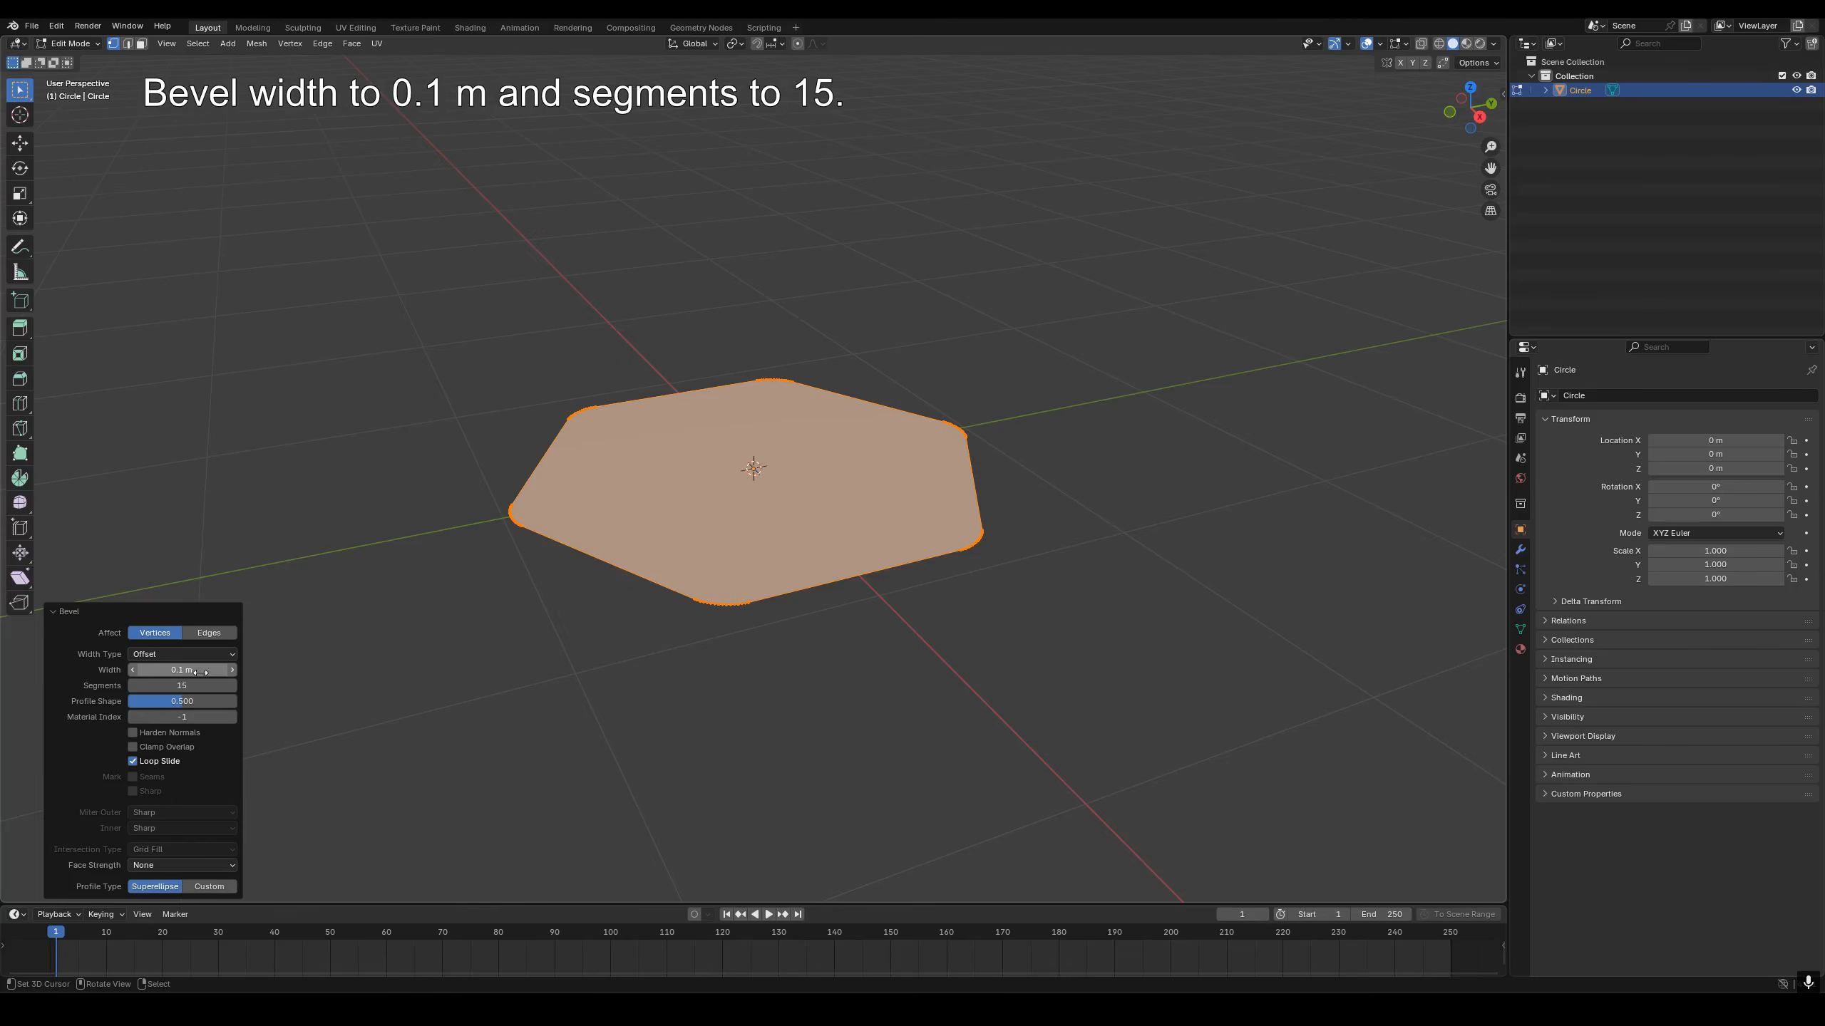
Inset the hexagon face twice, each time by about 0.05 m.
key(i)
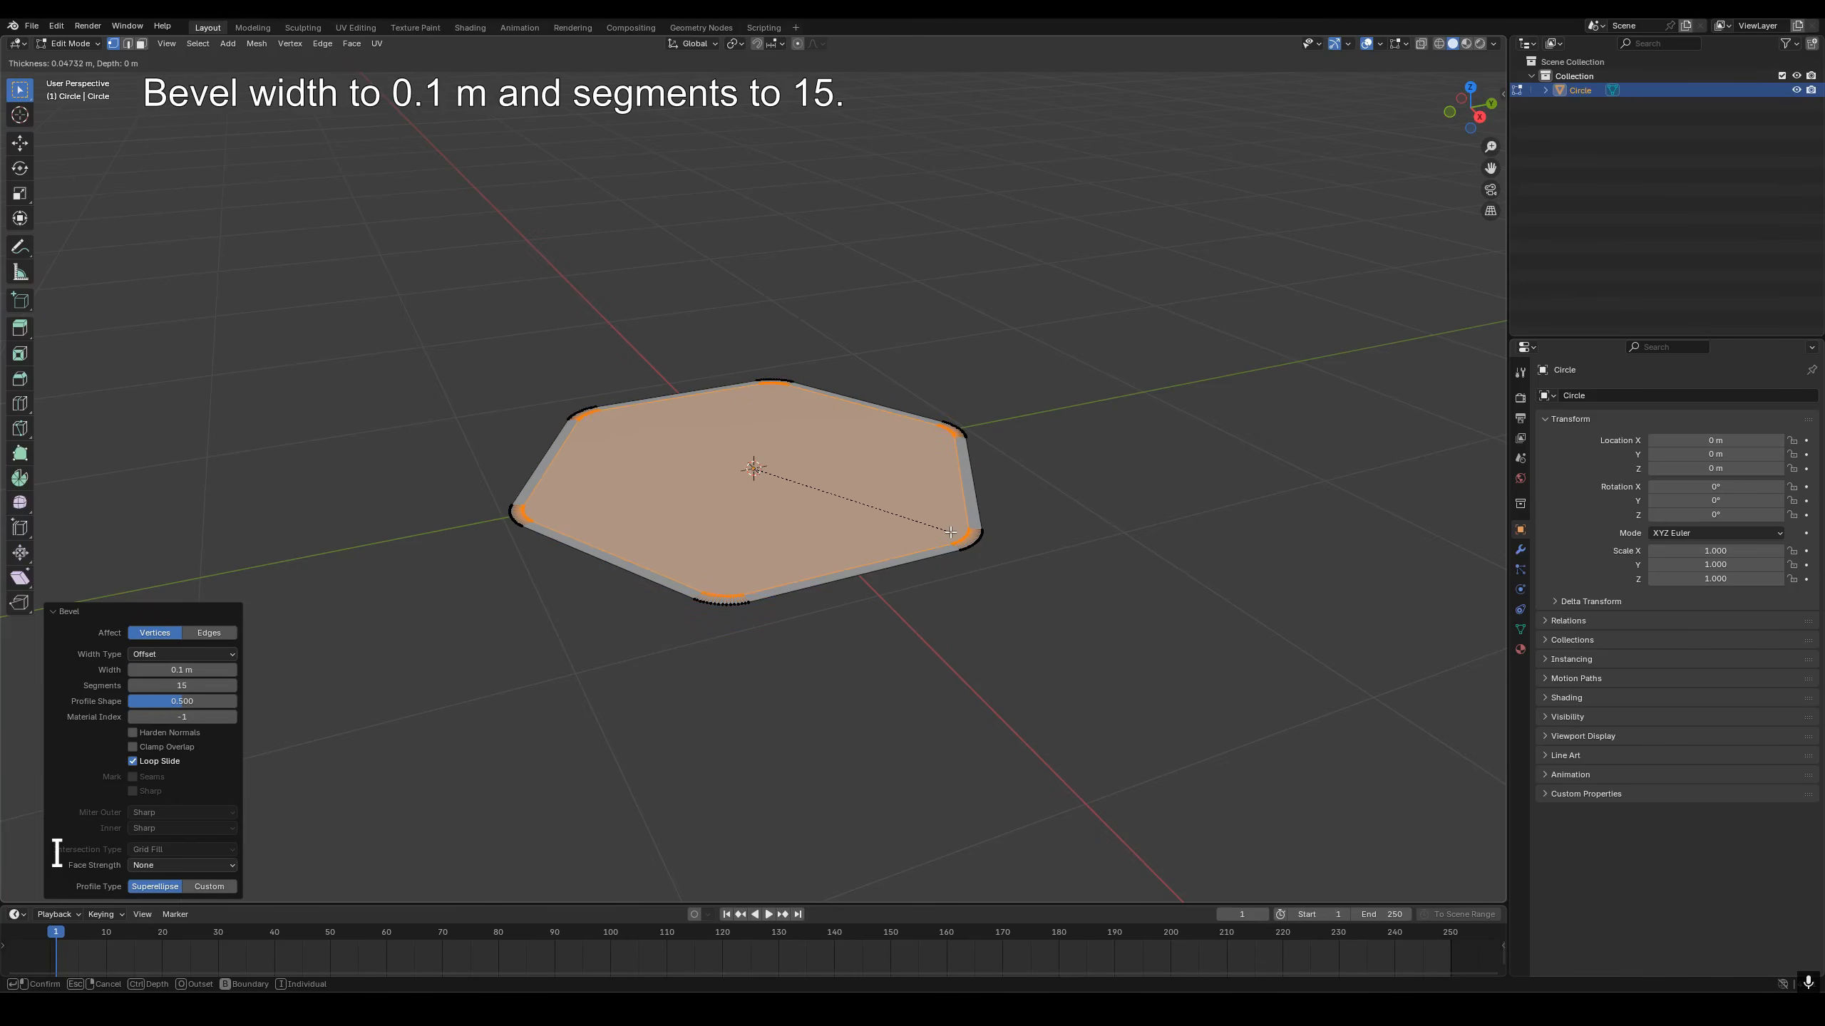
key(i)
click(1019, 548)
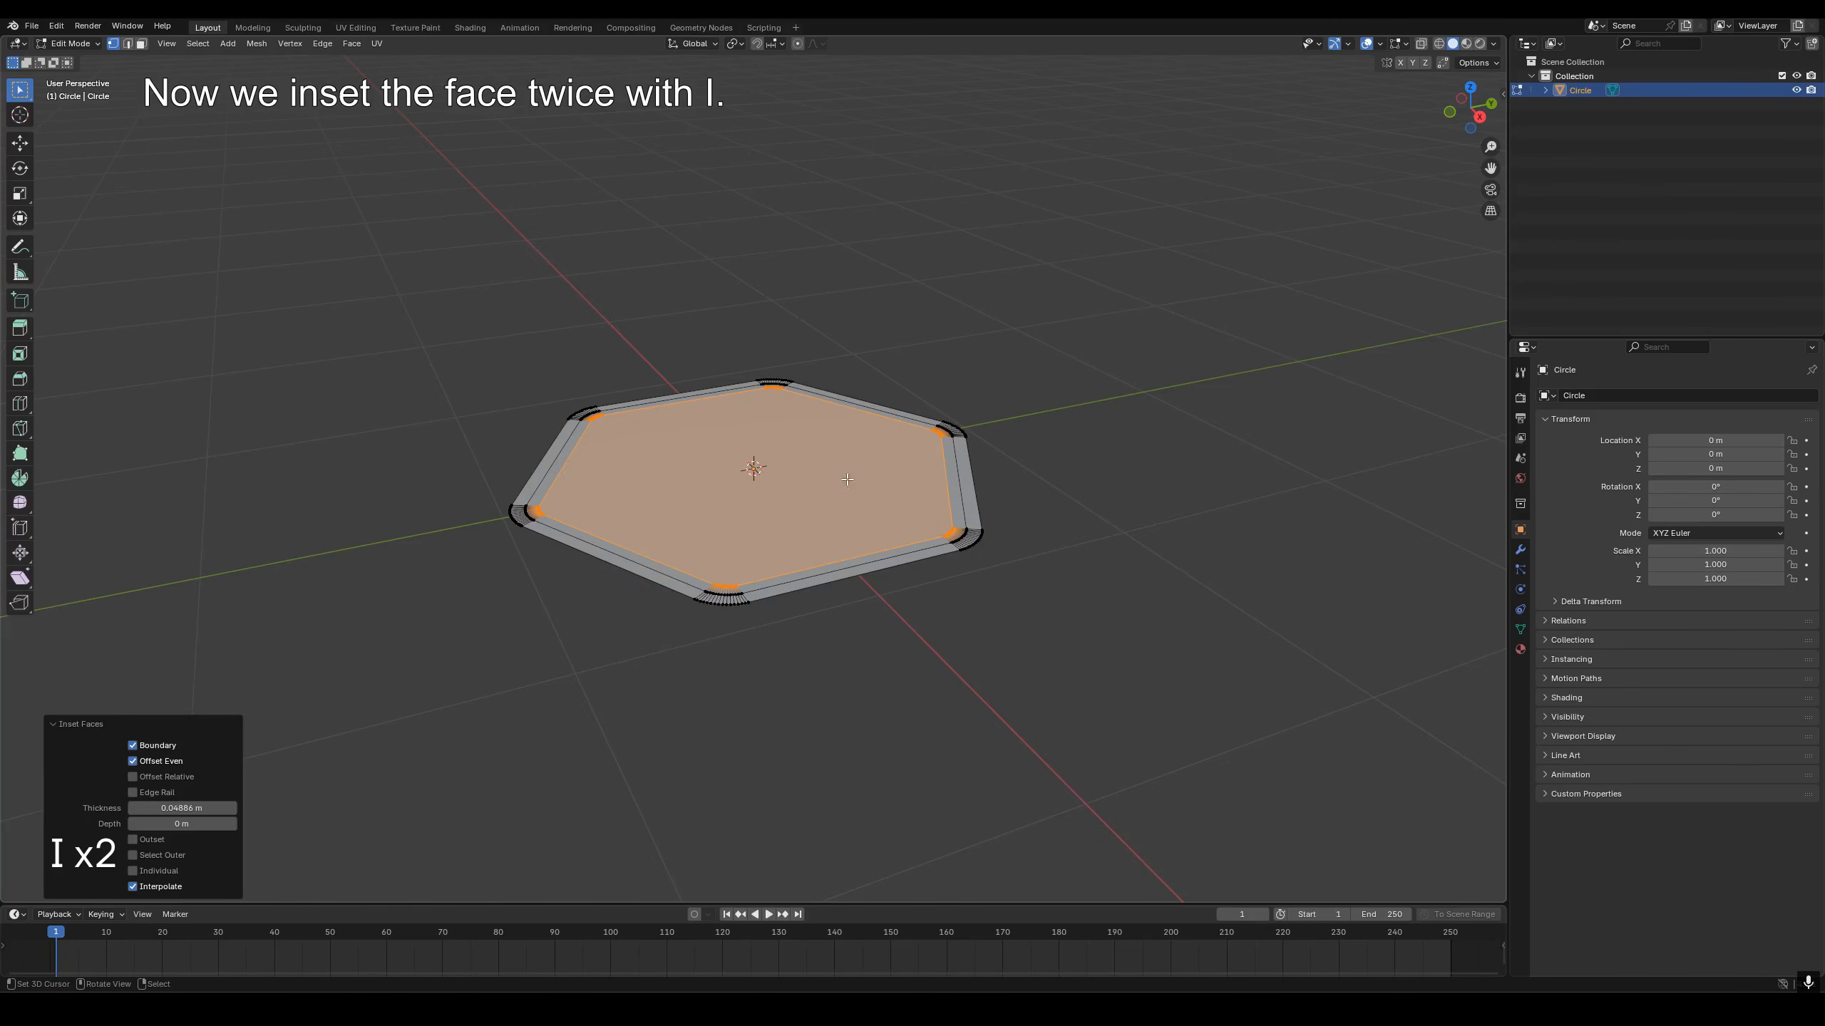
Extrude the whole hexagon mesh upward by 0.3 m and return to Object Mode.
key(a)
text(e)
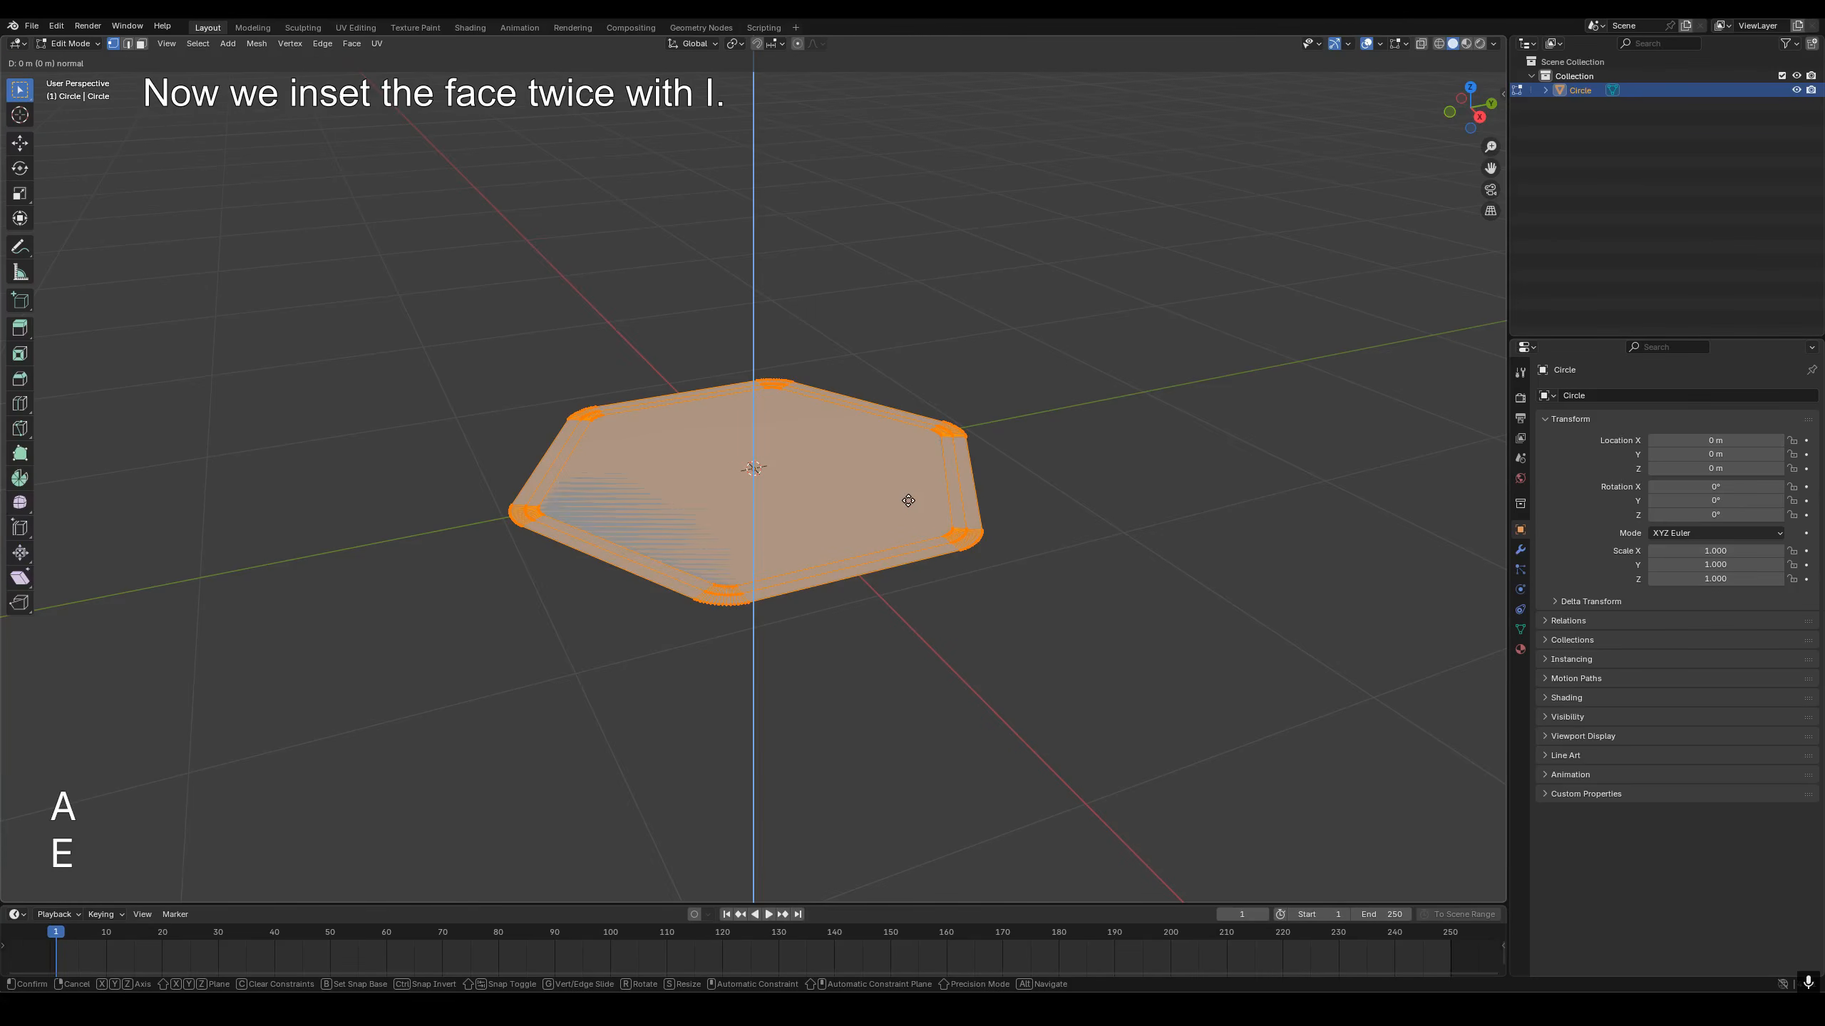
text(0.3)
key(Return)
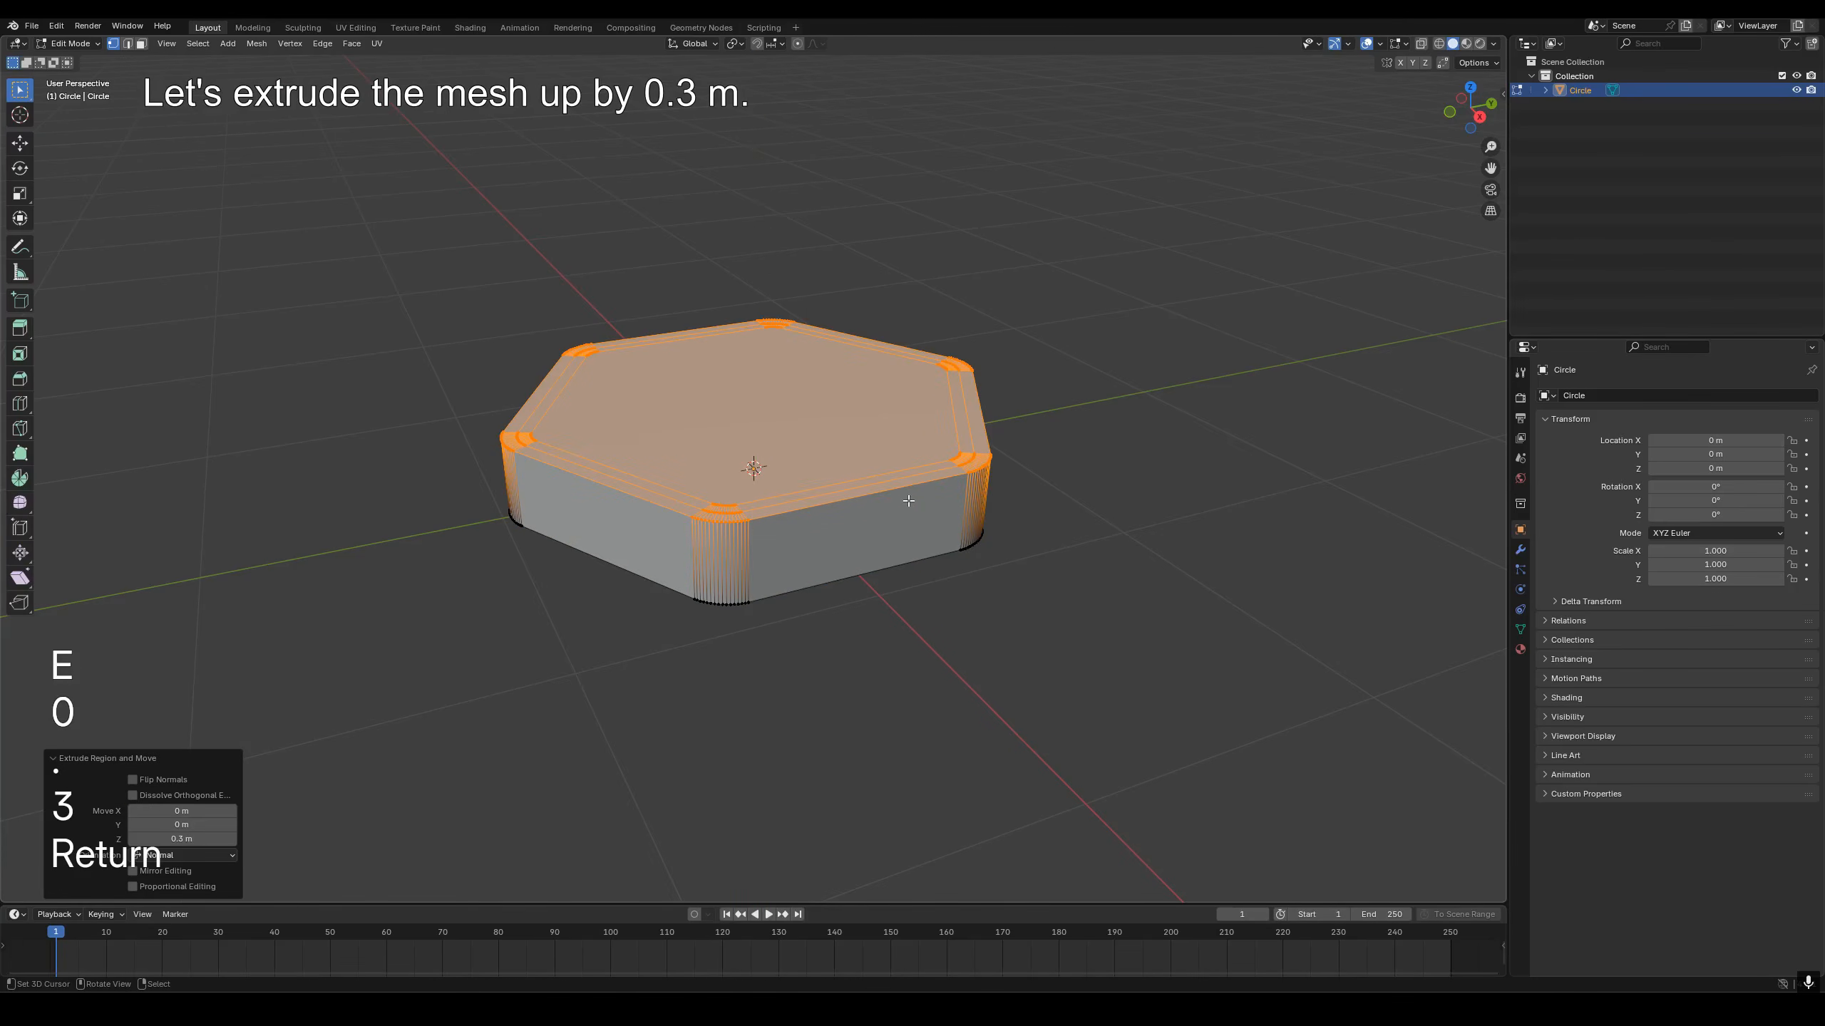
key(Tab)
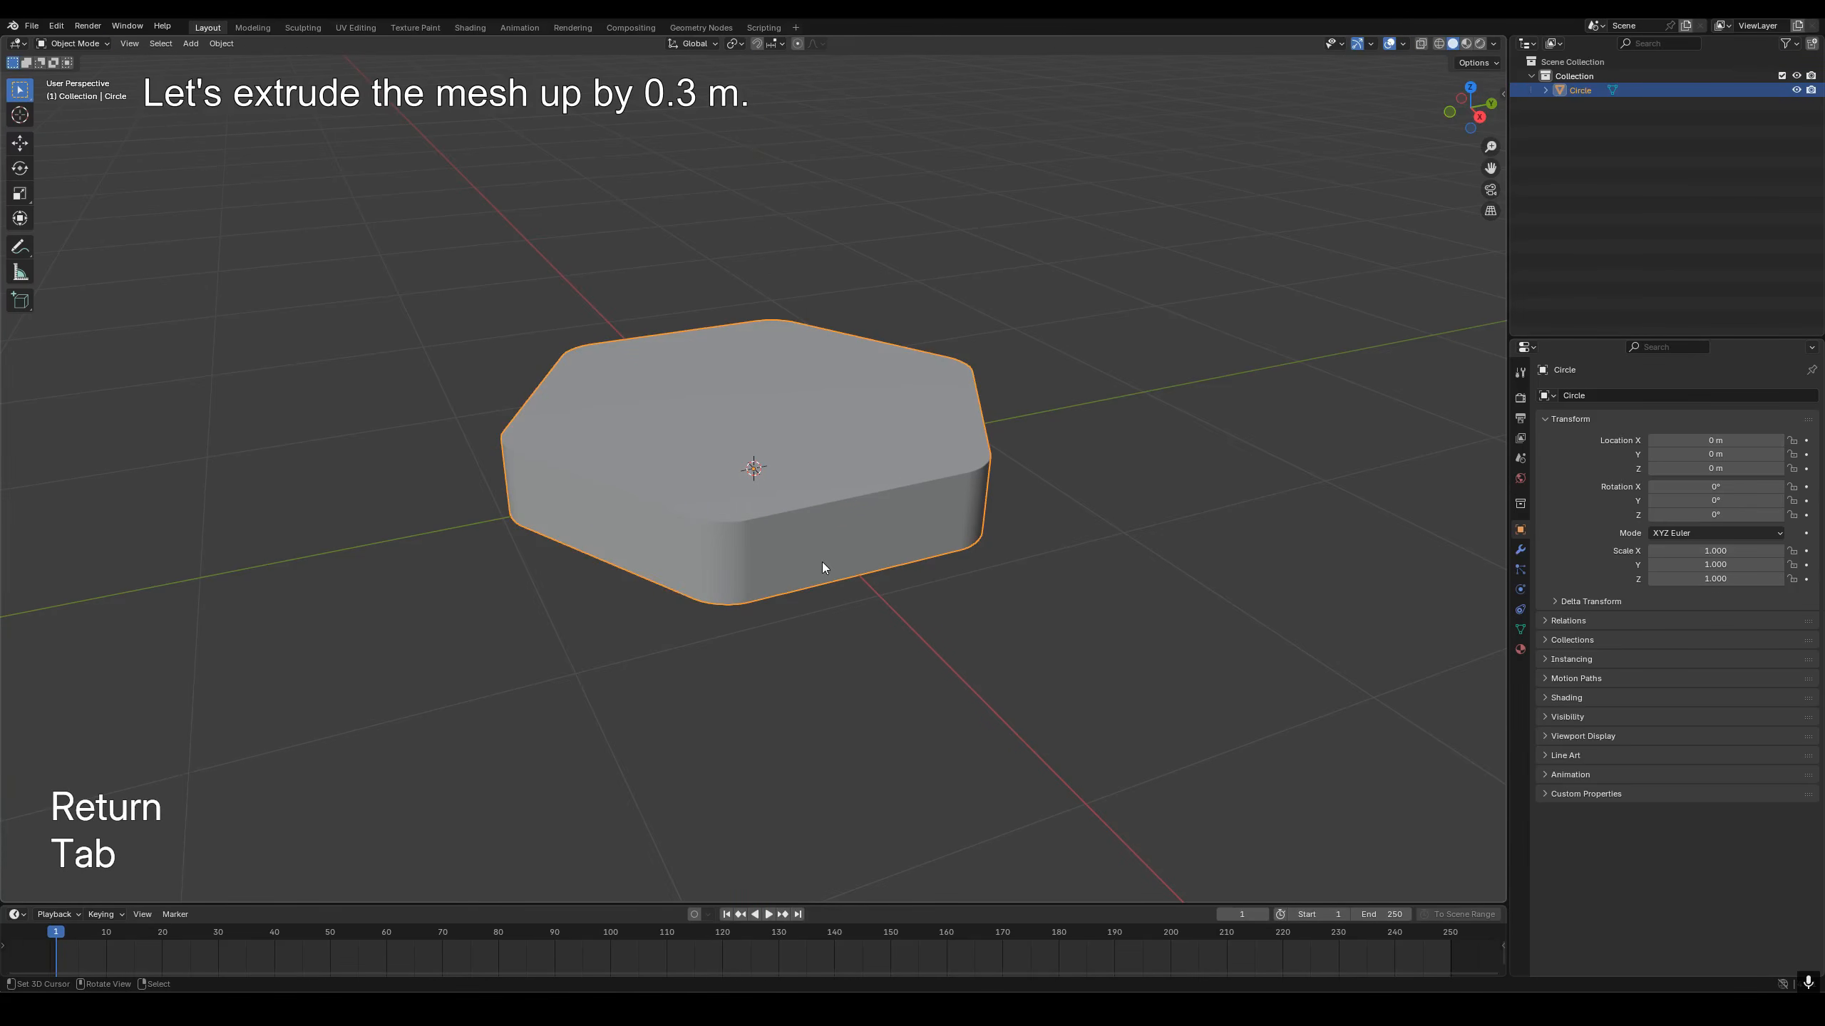
Add a Bevel modifier with a 0.03 m amount and 5 segments to the hexagon, and shade it smooth.
click(1521, 550)
click(1657, 397)
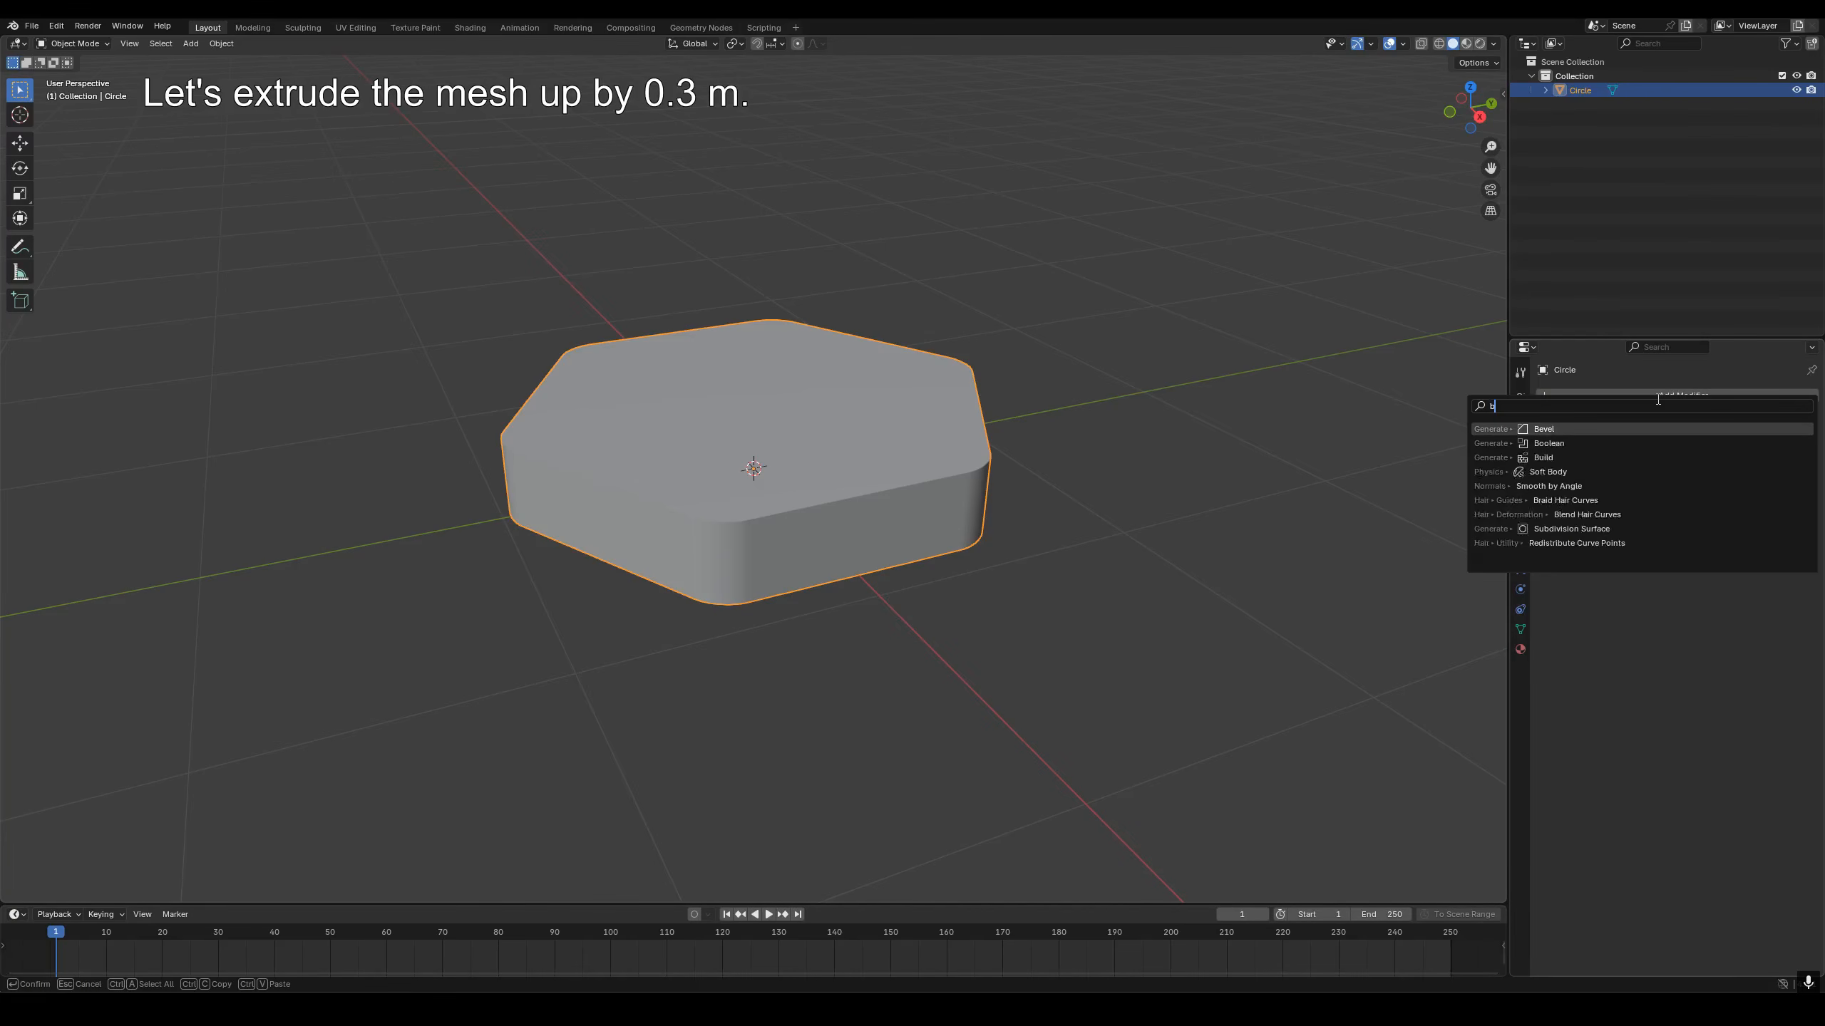
text(bevel)
key(Return)
click(1700, 475)
text(0.03)
key(Return)
click(1703, 492)
text(5)
key(Return)
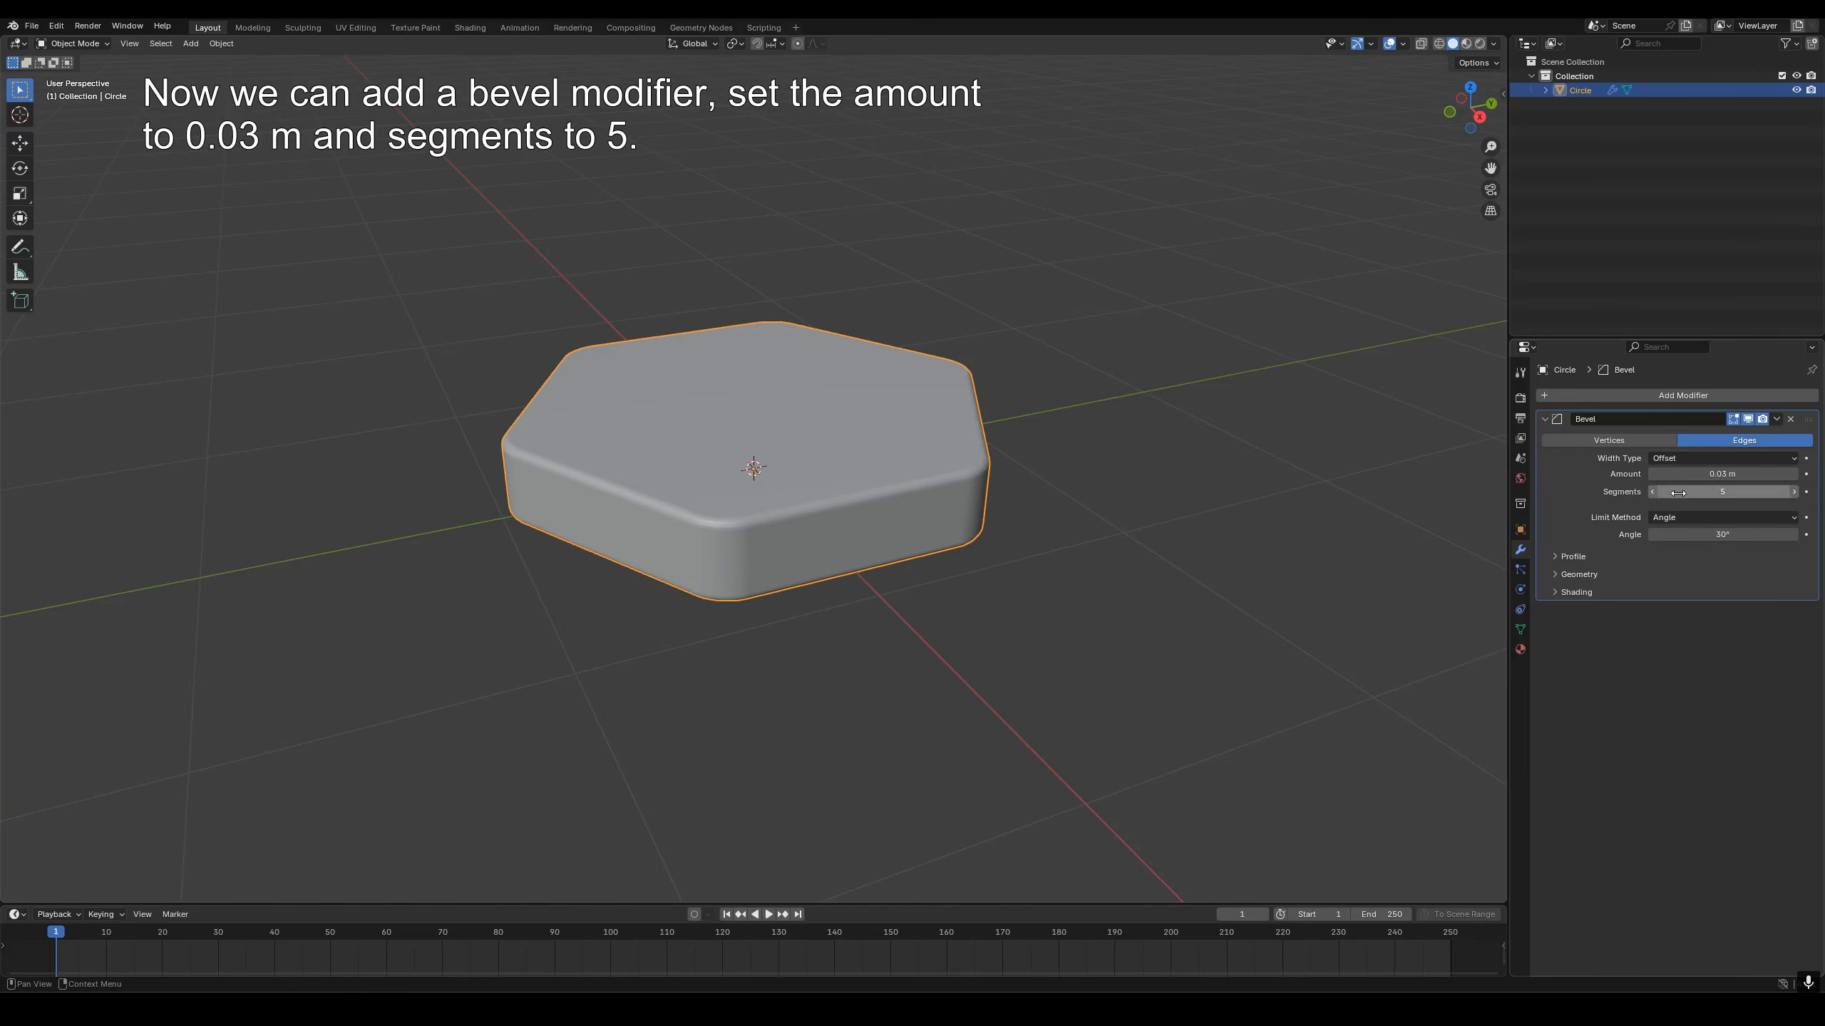
key(w)
click(826, 458)
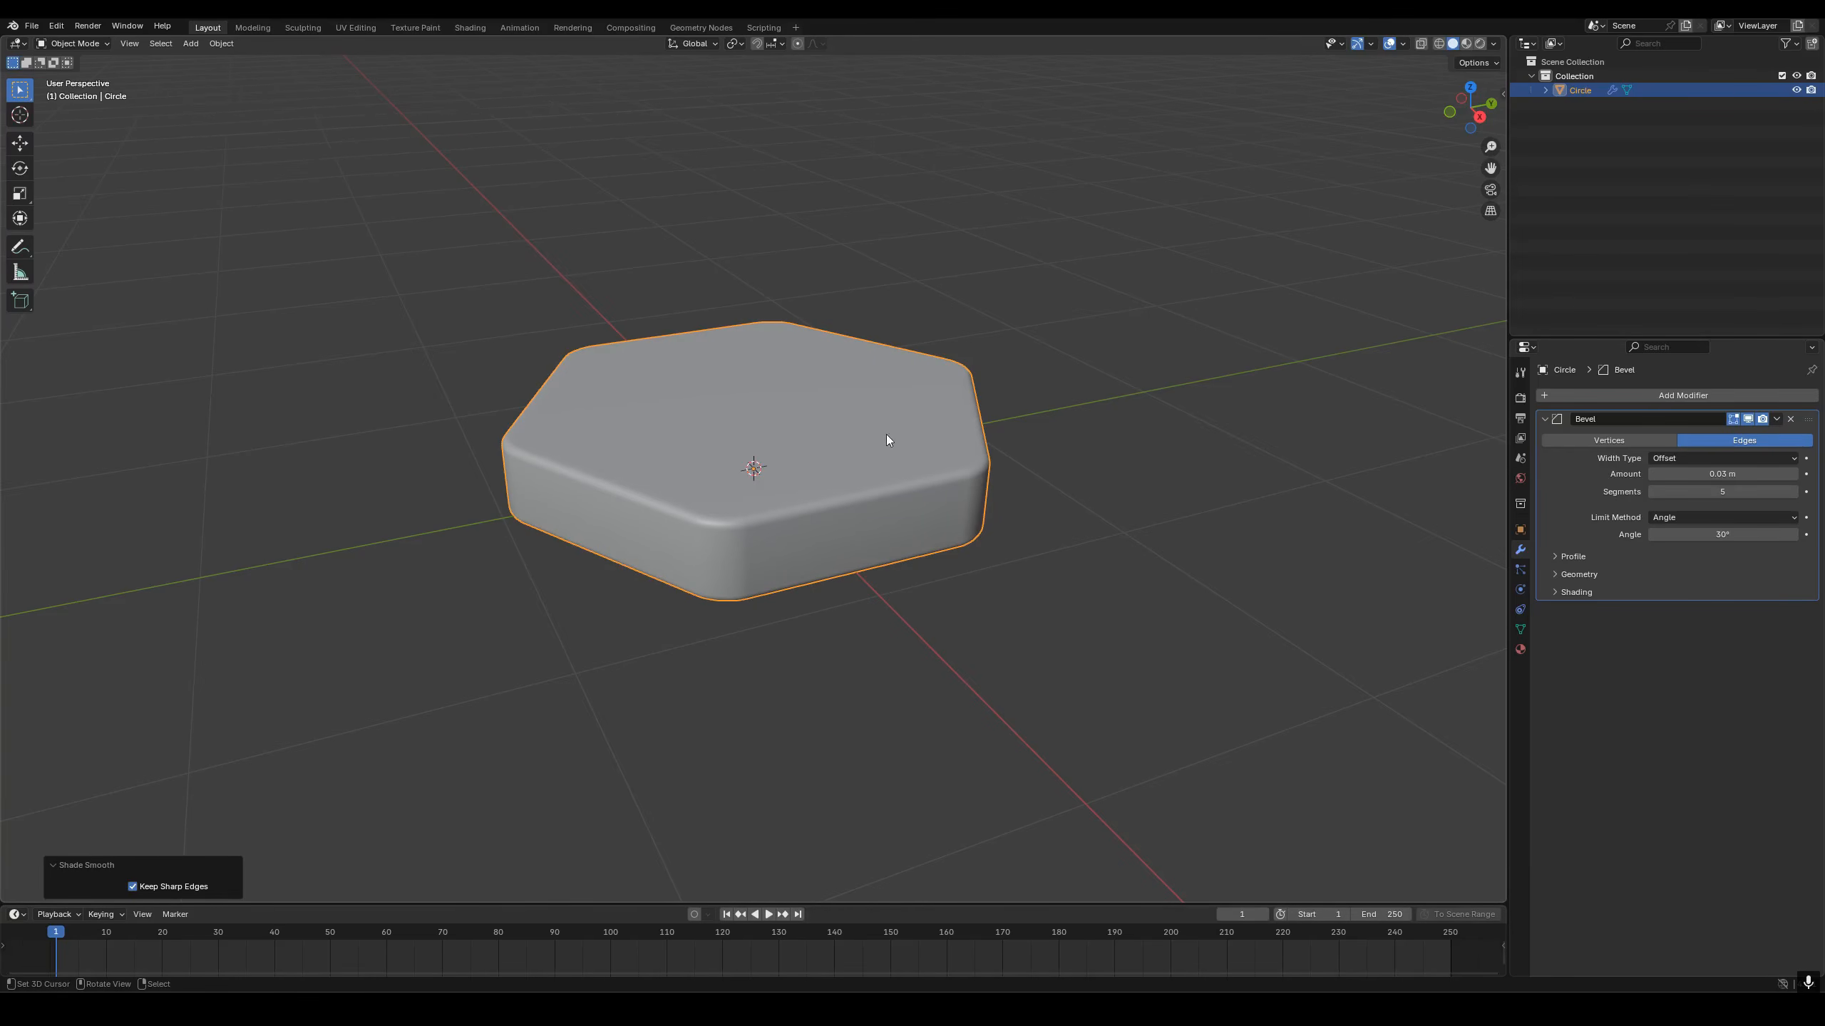
Duplicate the hexagon block in place and move the copy by -0.3 m along Z.
key(shift+d)
right_click(883, 290)
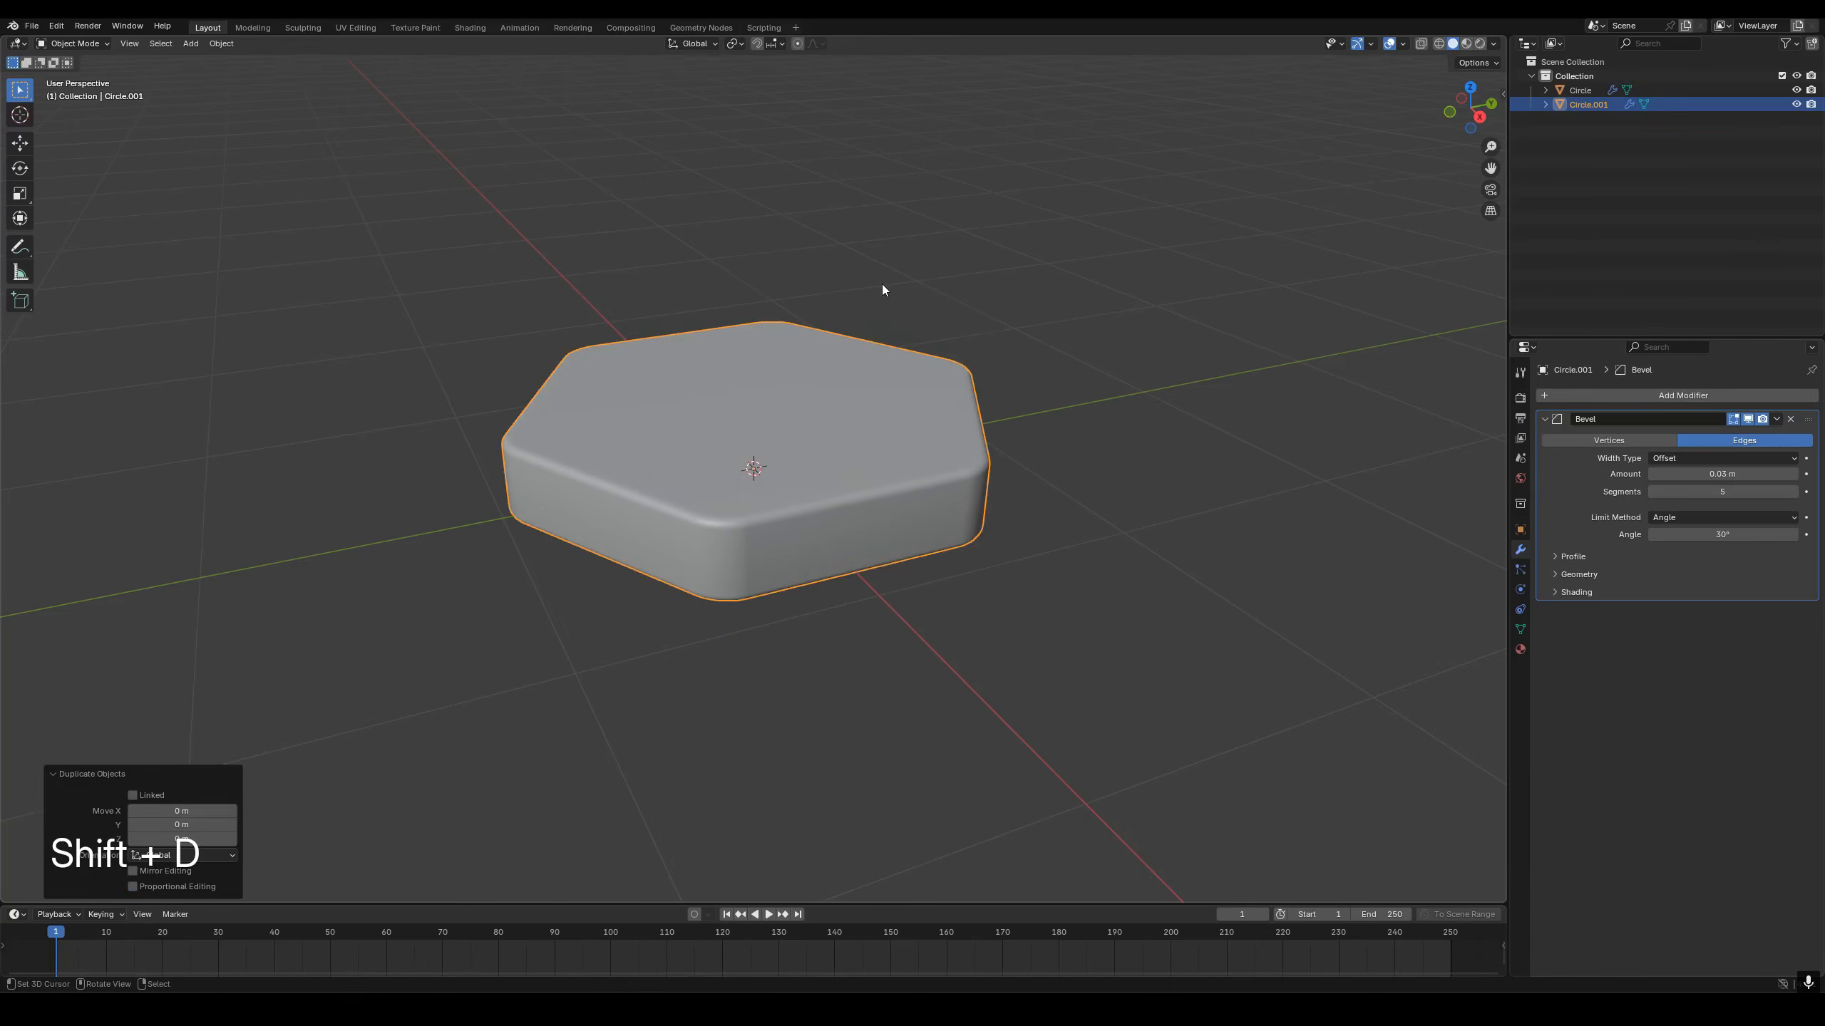
text(gz-0.3)
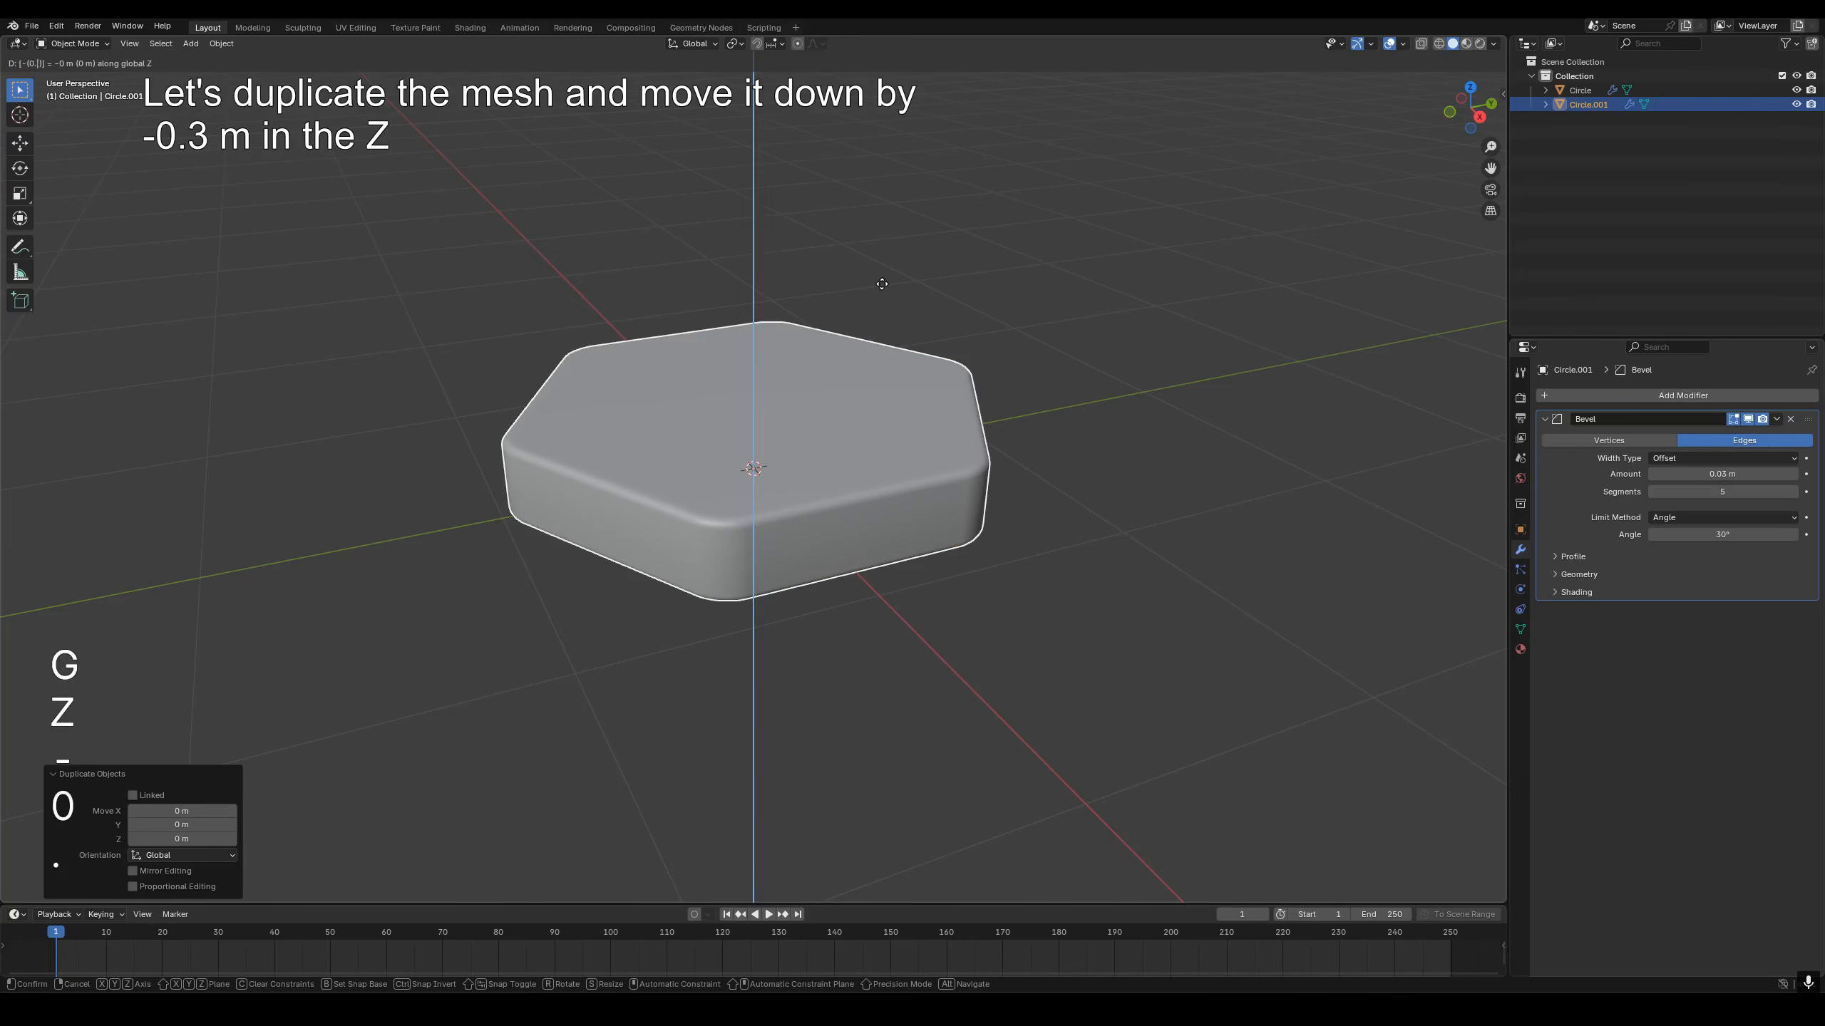
key(Return)
Add an Array modifier to the lower hexagon with relative offset factors X 0, Y 0 and Z -1.
key(KP_5)
key(KP_1)
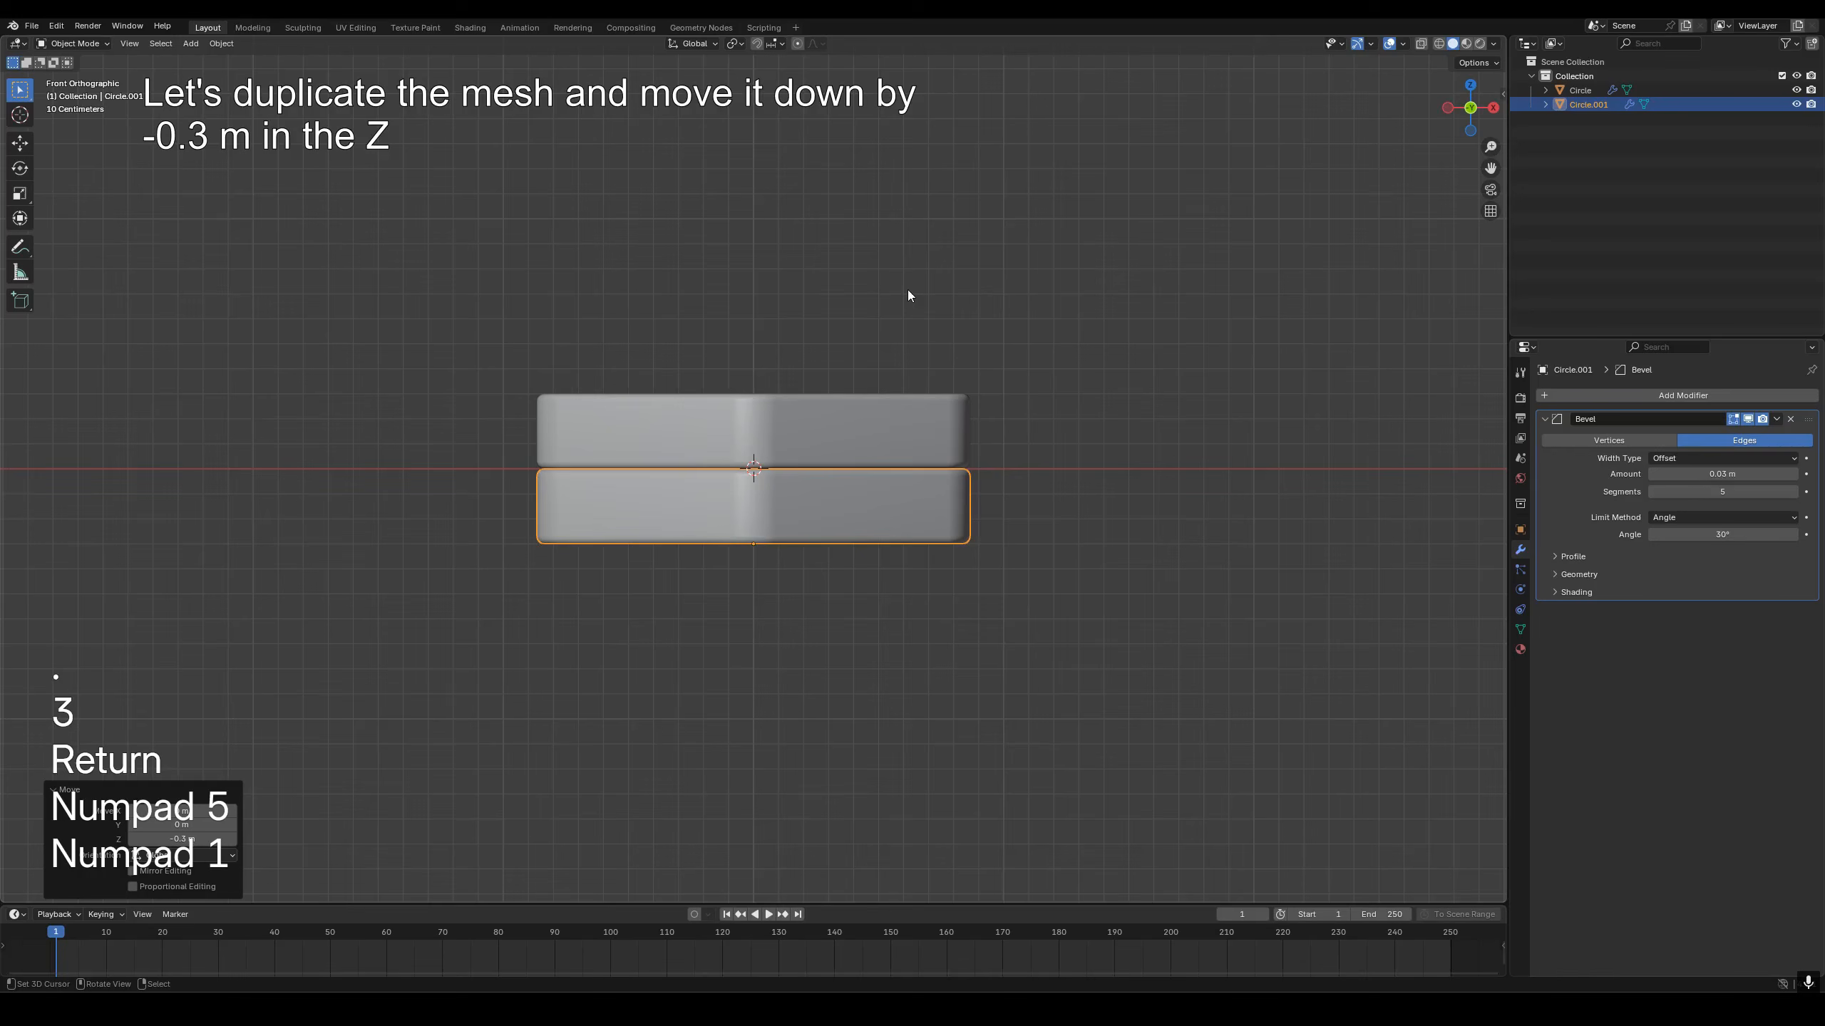
click(1596, 394)
key(r)
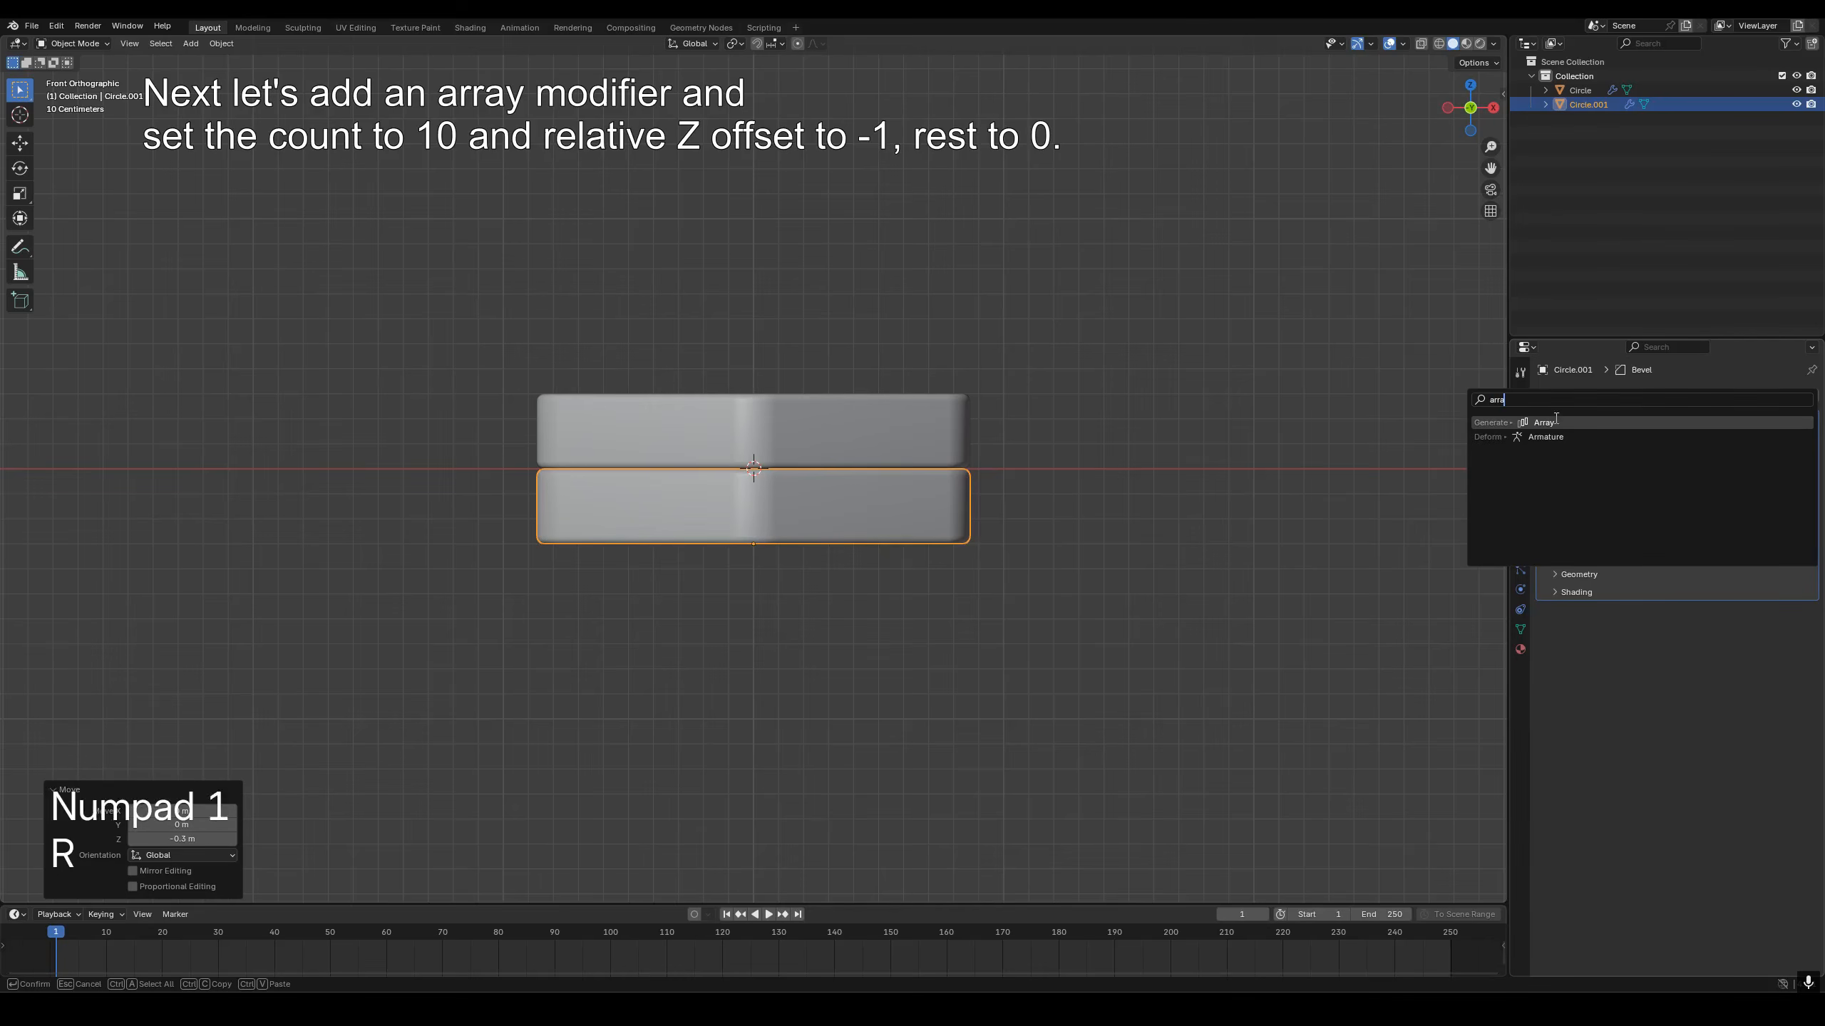
click(1673, 565)
double_click(1722, 693)
text(0)
key(Return)
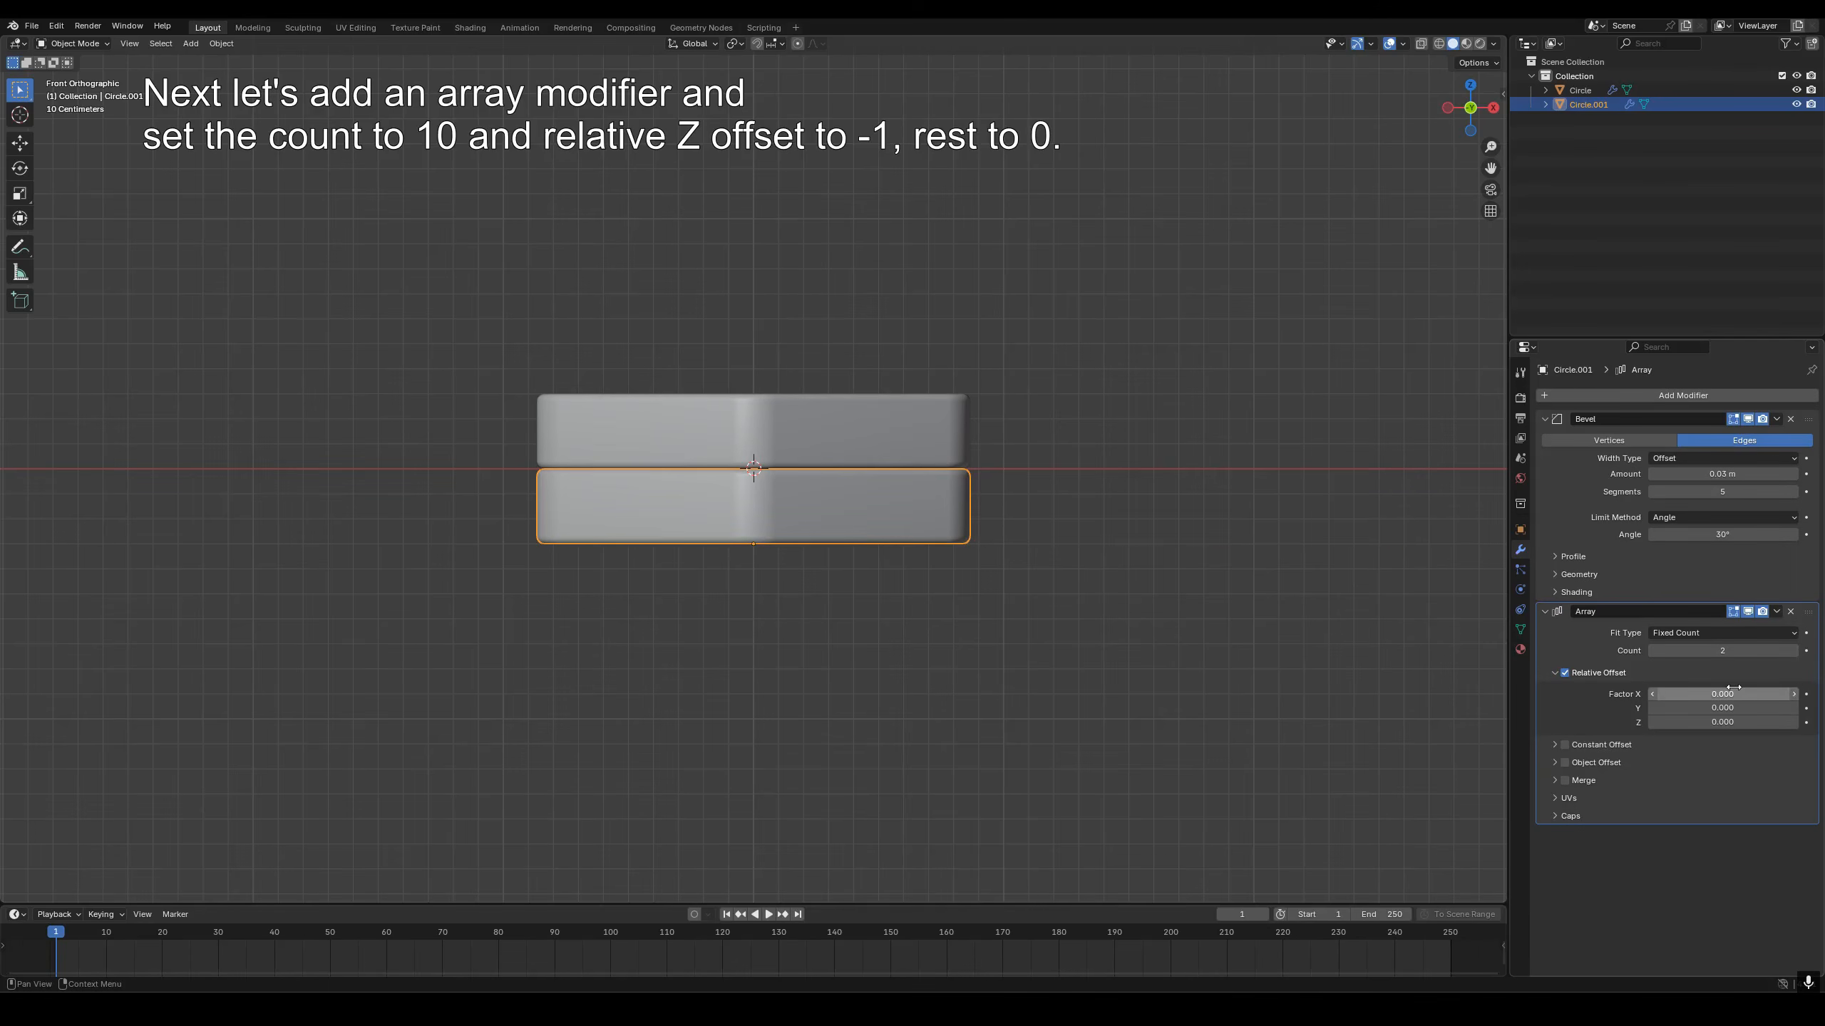
double_click(1729, 721)
key(Return)
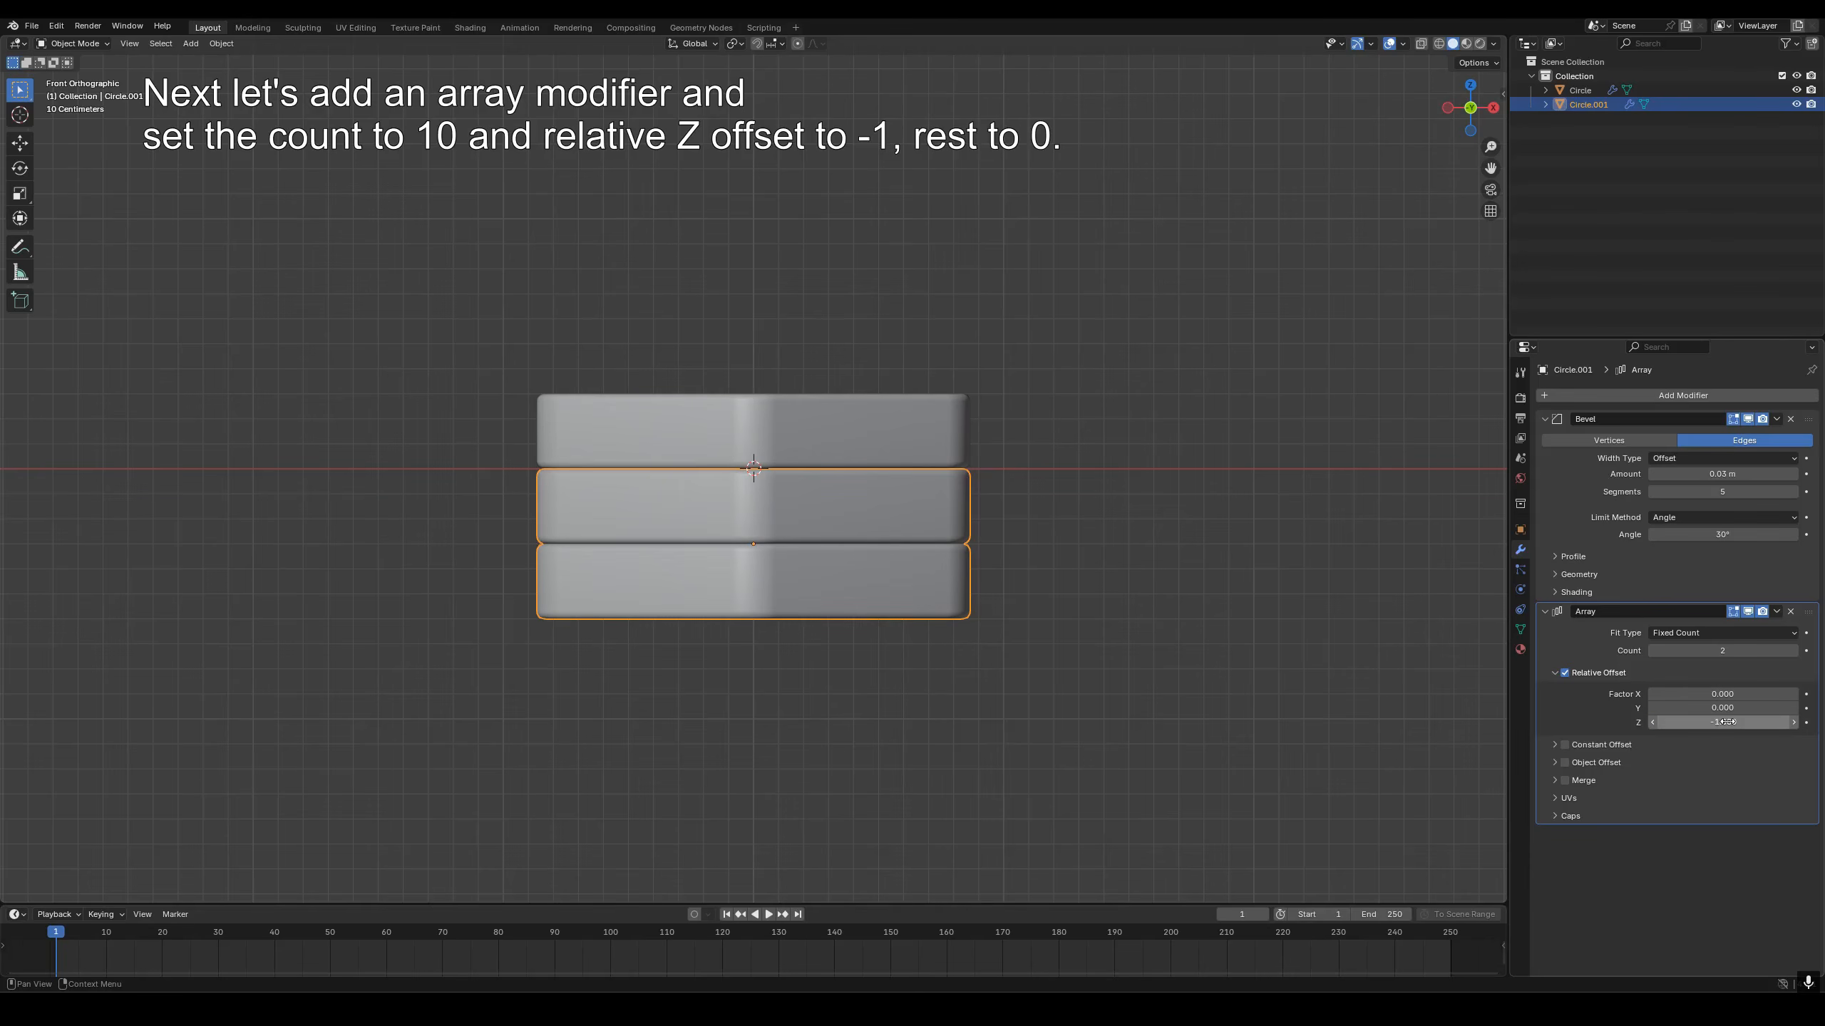
Set the Array modifier's count to 10 on the lower hexagon.
double_click(1724, 651)
text(10)
key(Return)
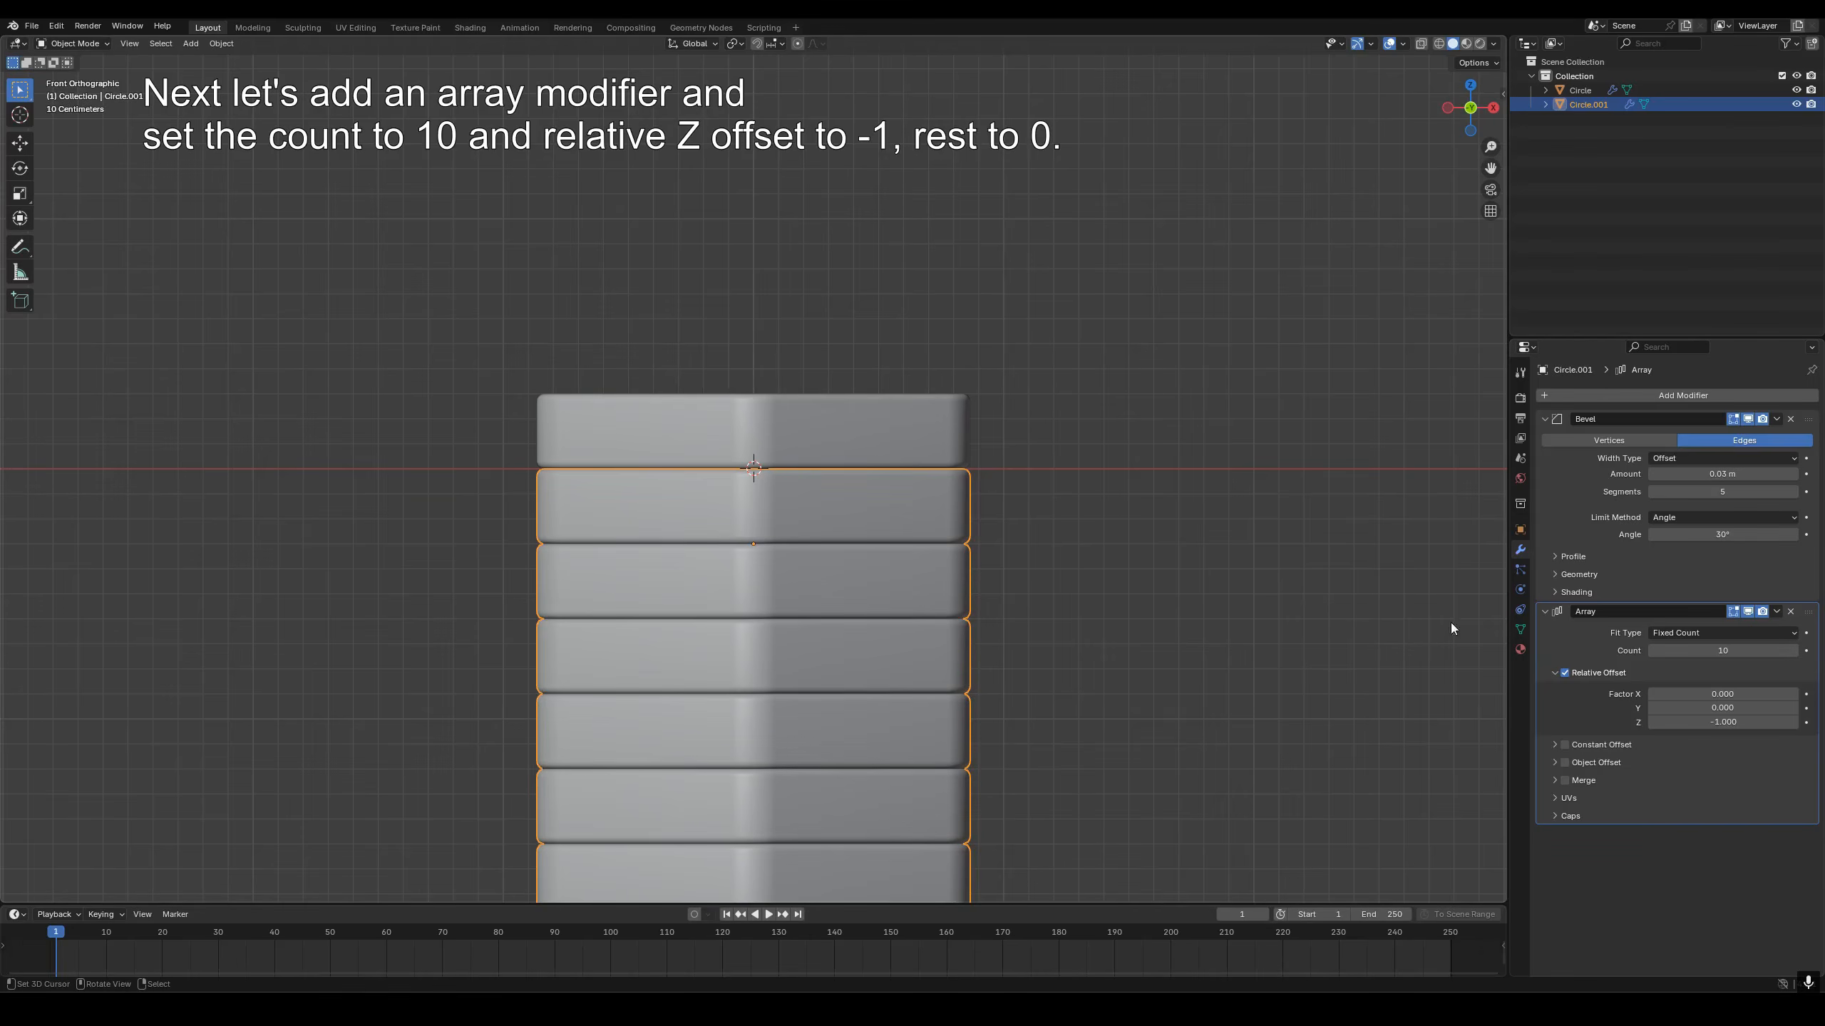
Duplicate the arrayed hexagon stack and move the copy up 7.4 m along Z.
scroll(1015, 507, down, 4)
key(shift+d)
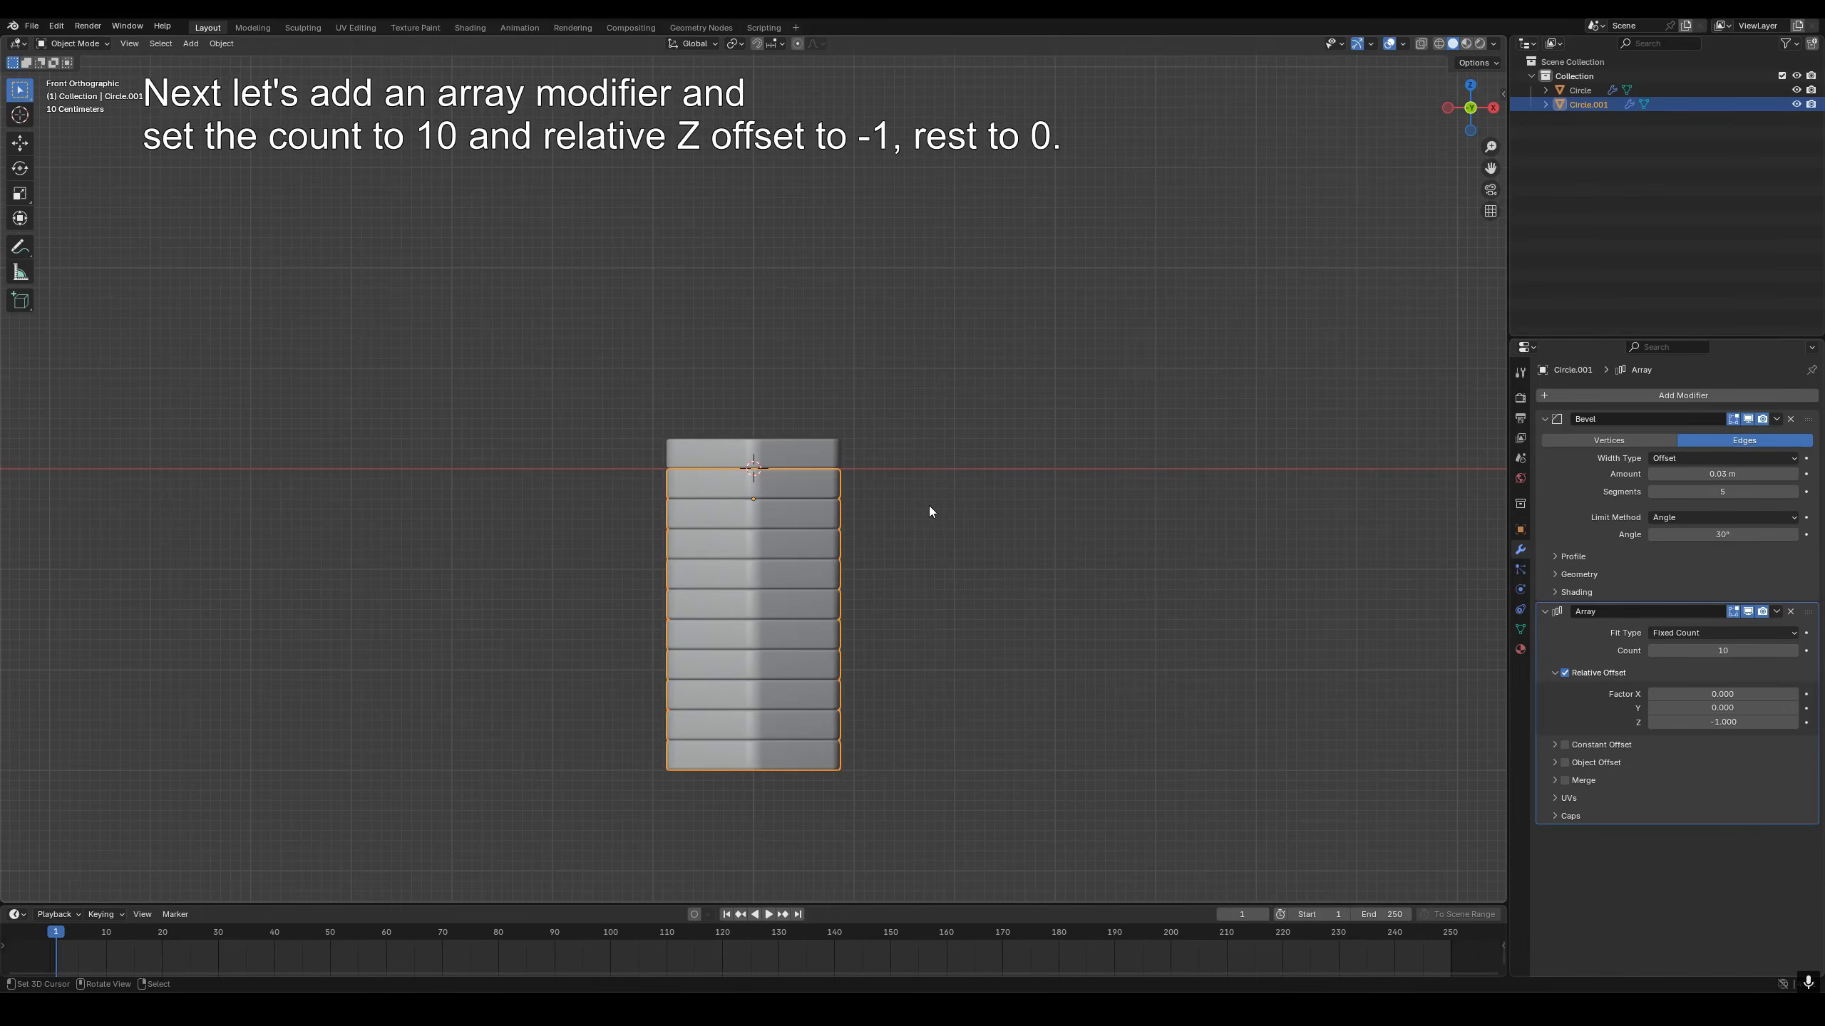
right_click(1036, 400)
key(g)
key(z)
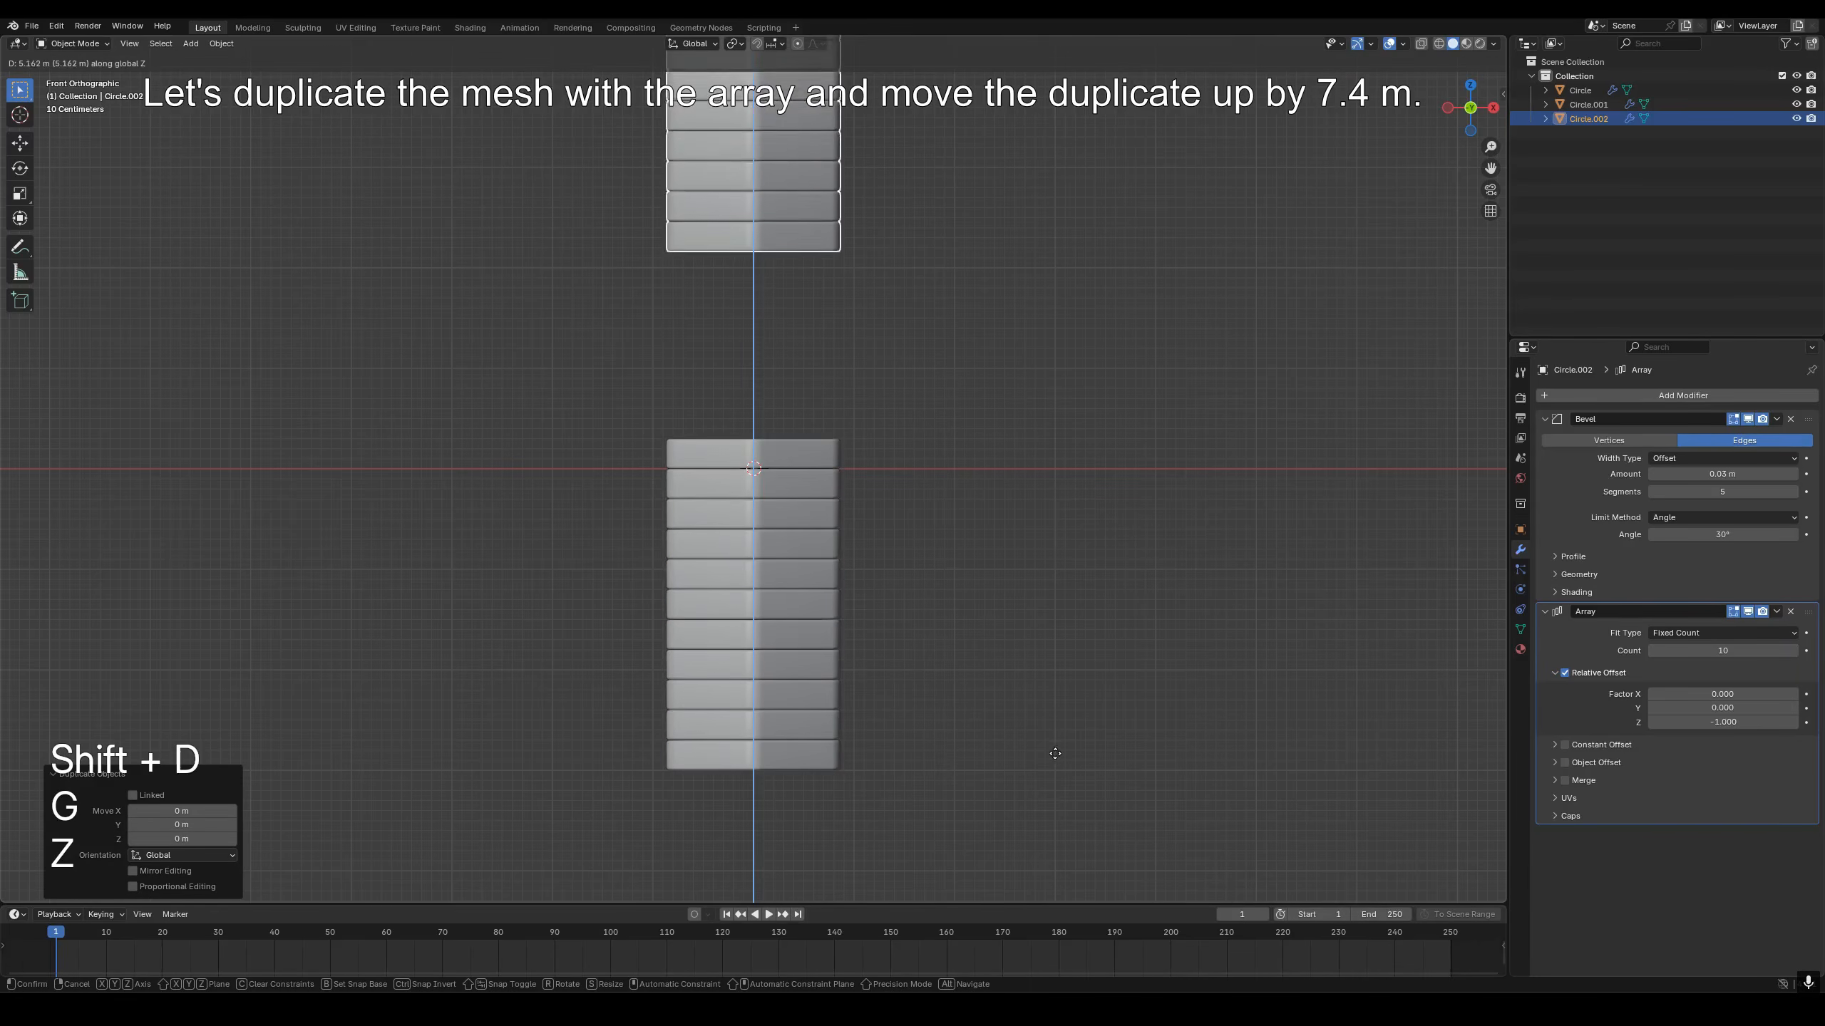
key(ctrl)
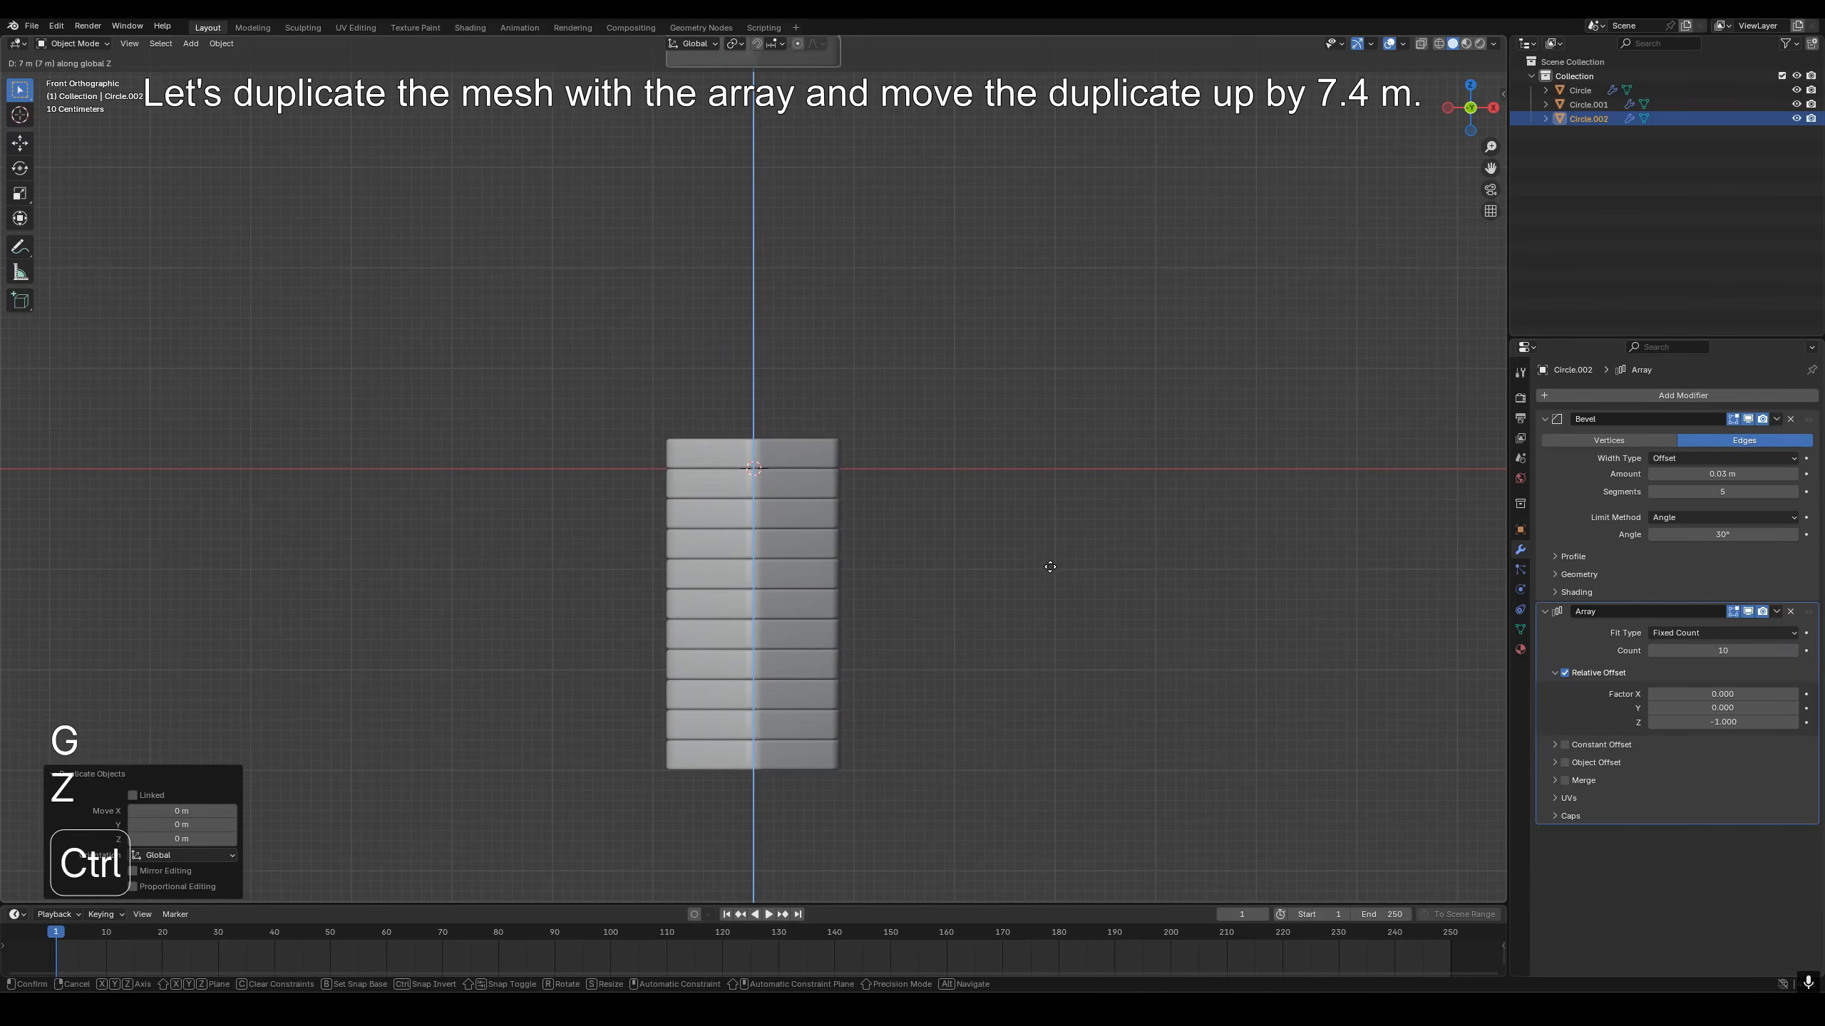
click(1054, 594)
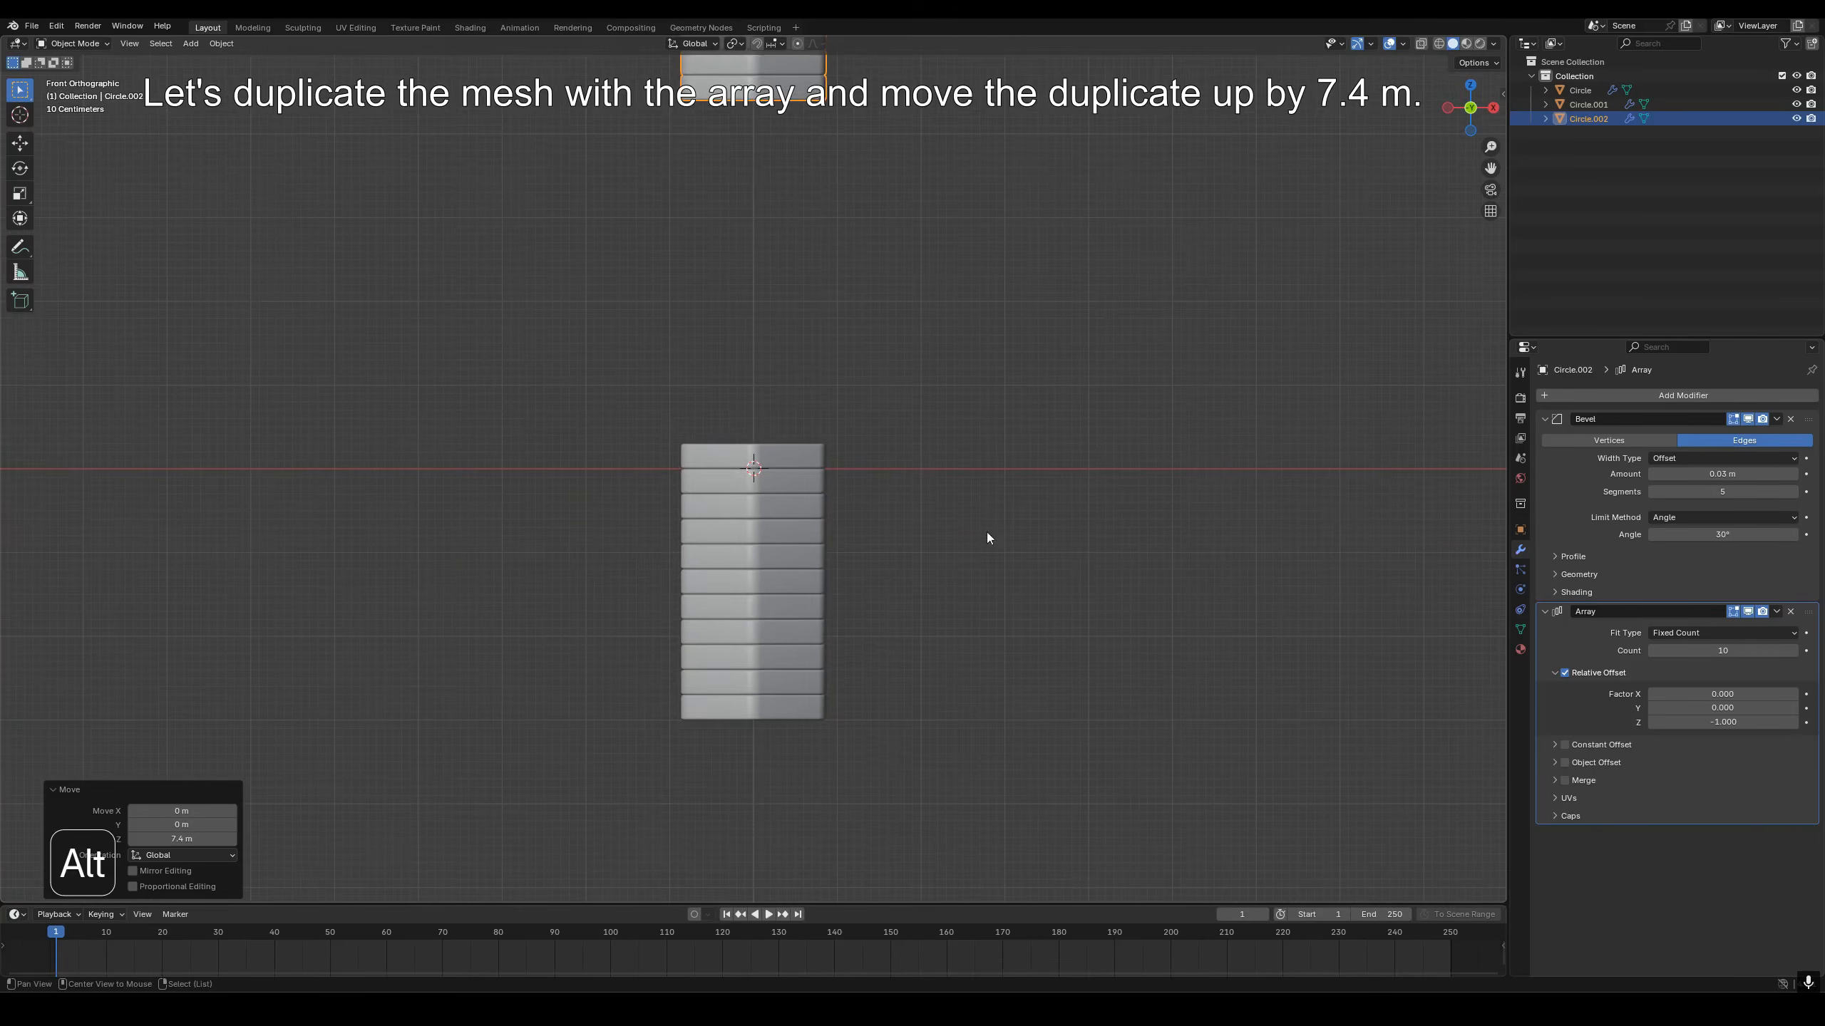
Select the single main hexagon on top of the lower stack and set its origin to geometry.
shift+scroll(995, 549, up, 5)
middle_drag(971, 635, 866, 496)
click(858, 550)
key(g)
right_click(913, 427)
key(w)
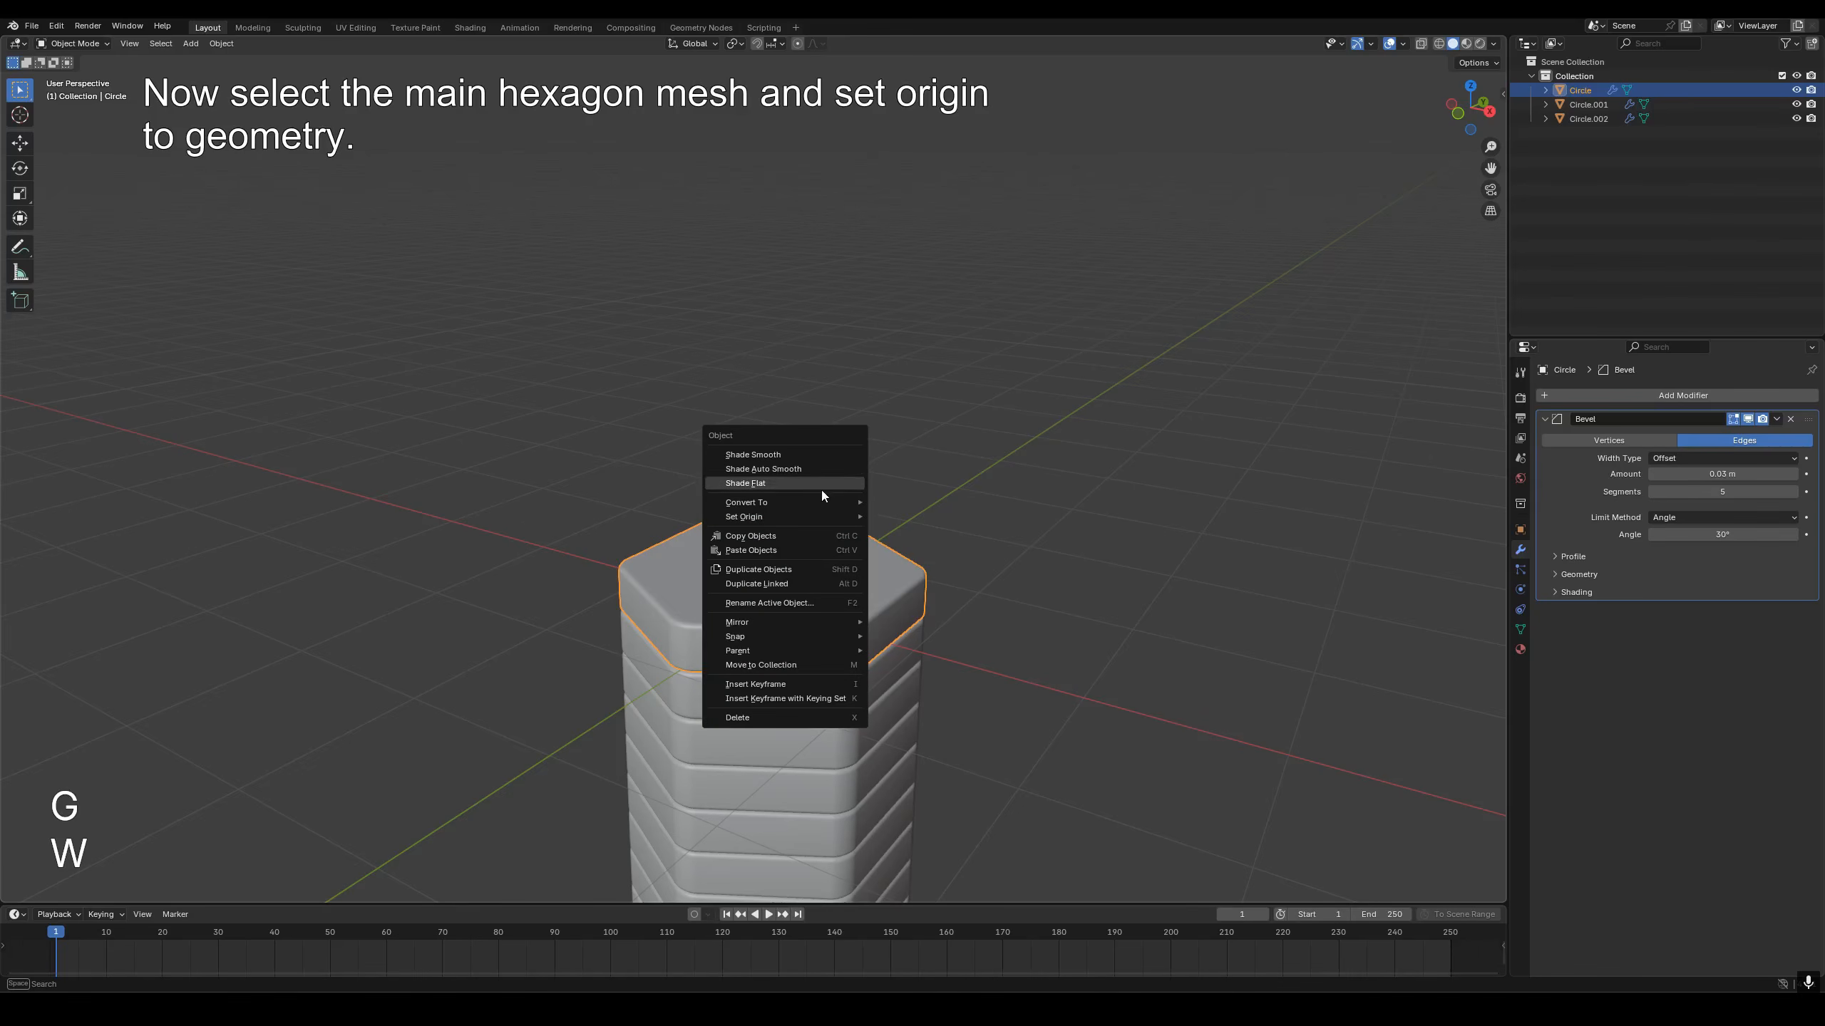
mouse_move(807, 519)
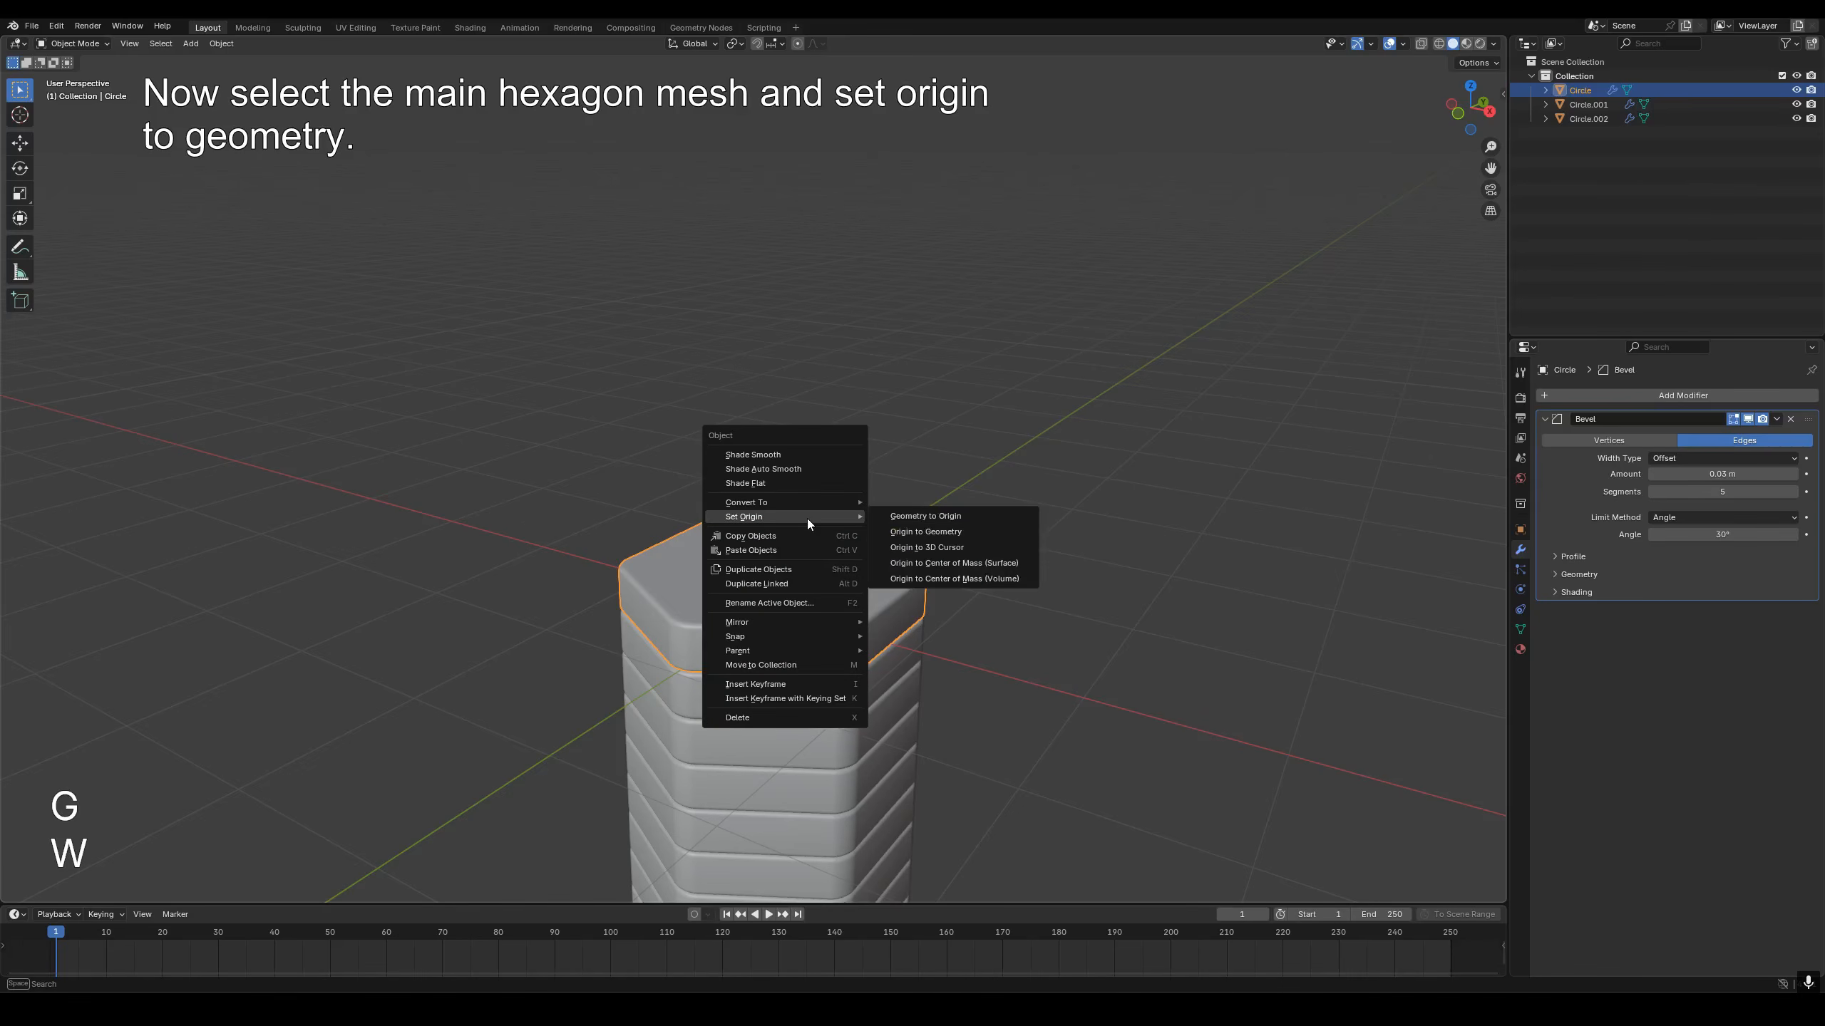
click(937, 533)
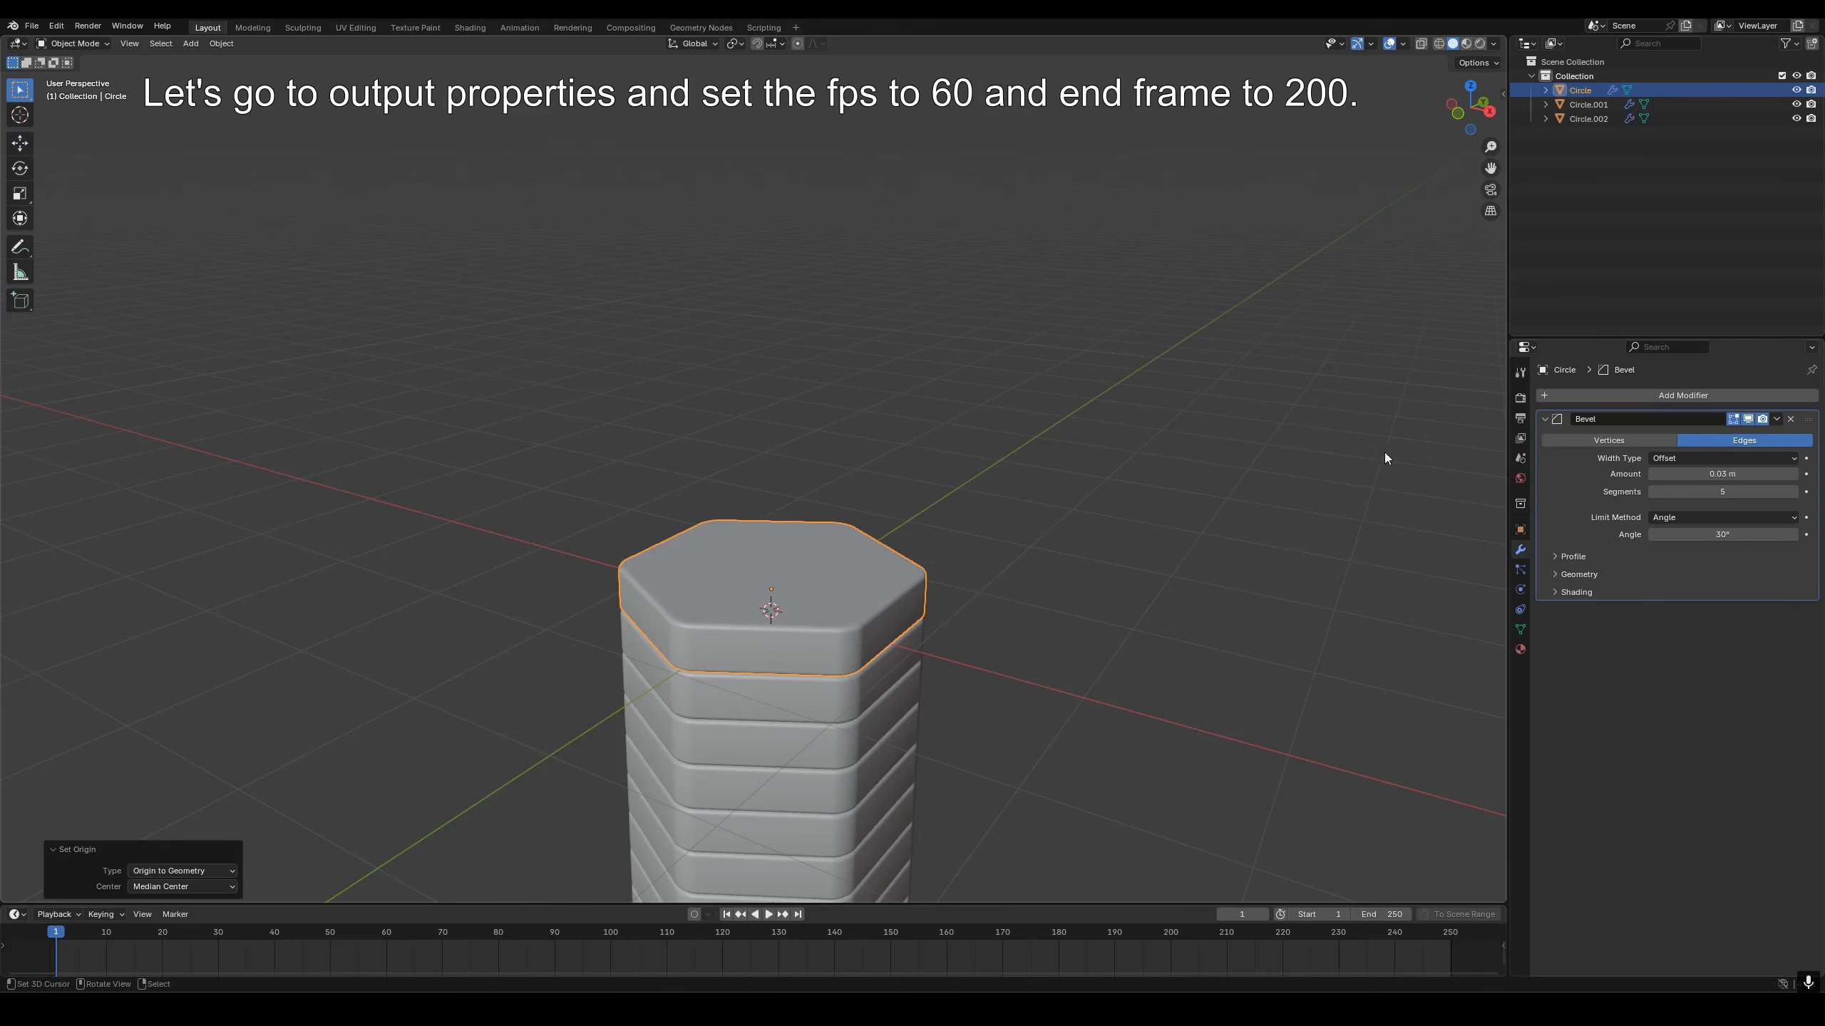
Set the scene's output frame rate to 60 fps.
click(1520, 418)
click(1682, 525)
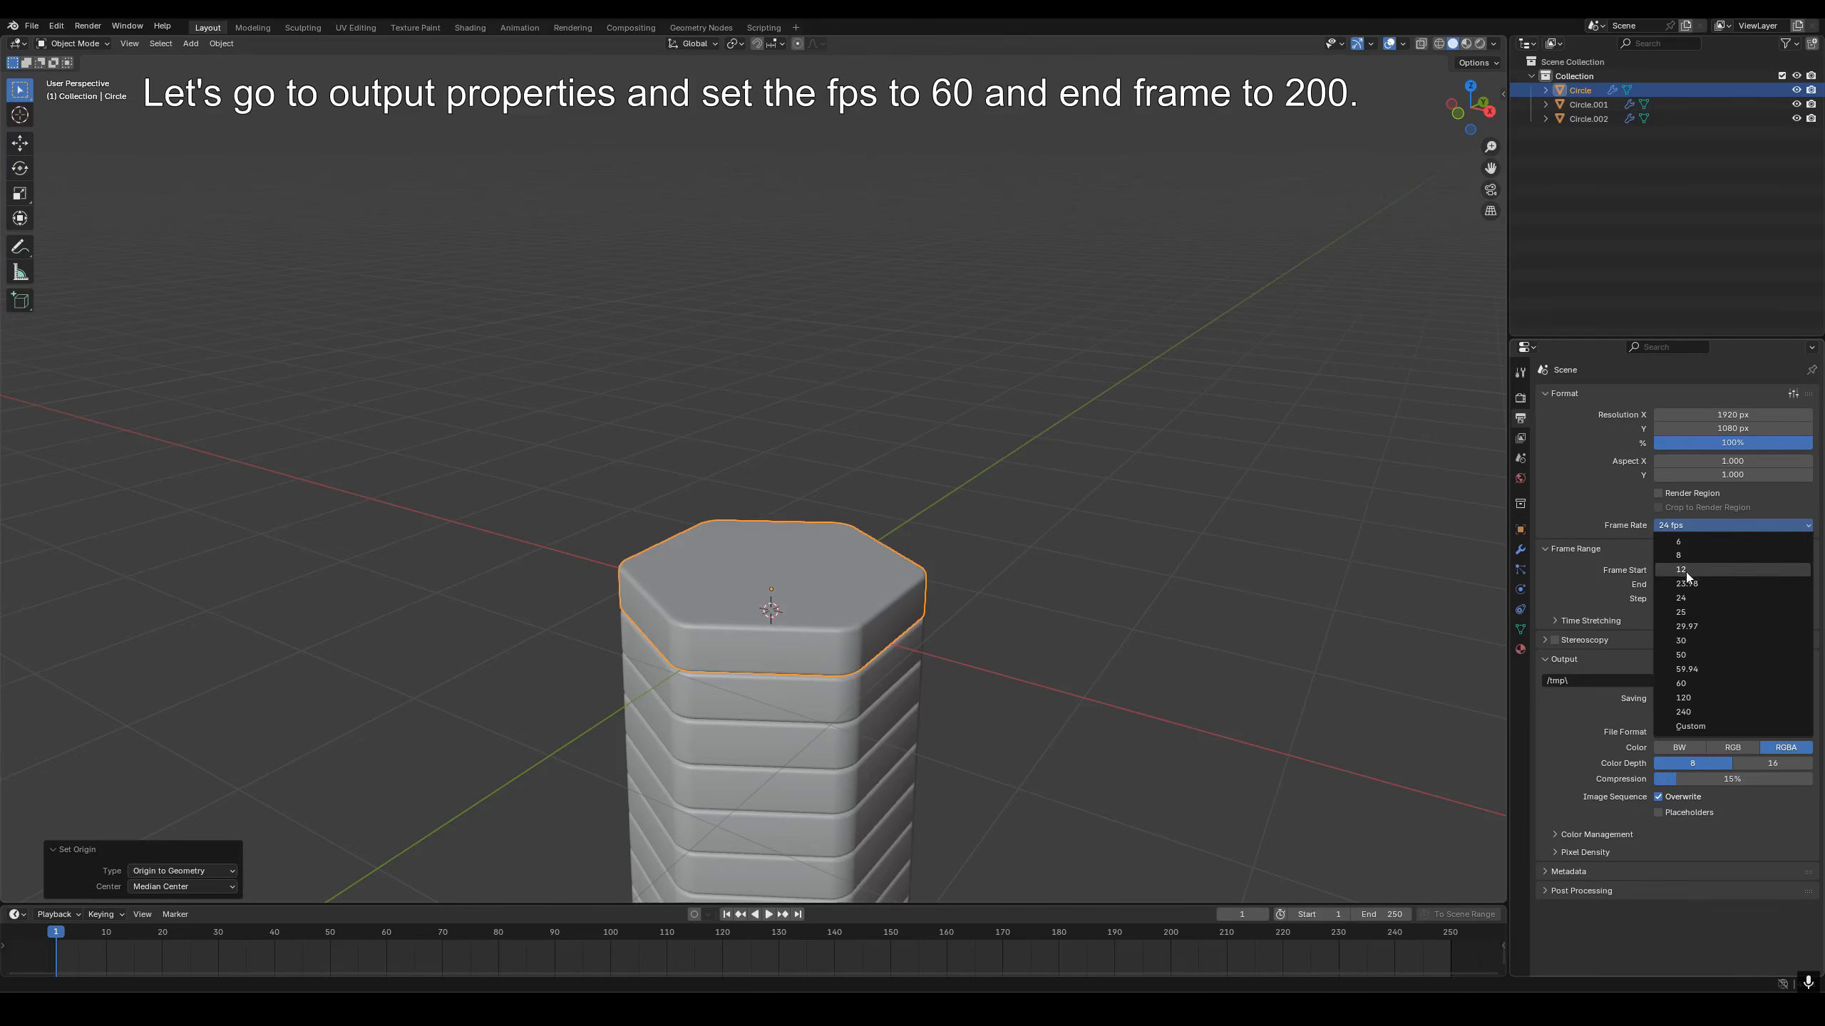
click(1680, 683)
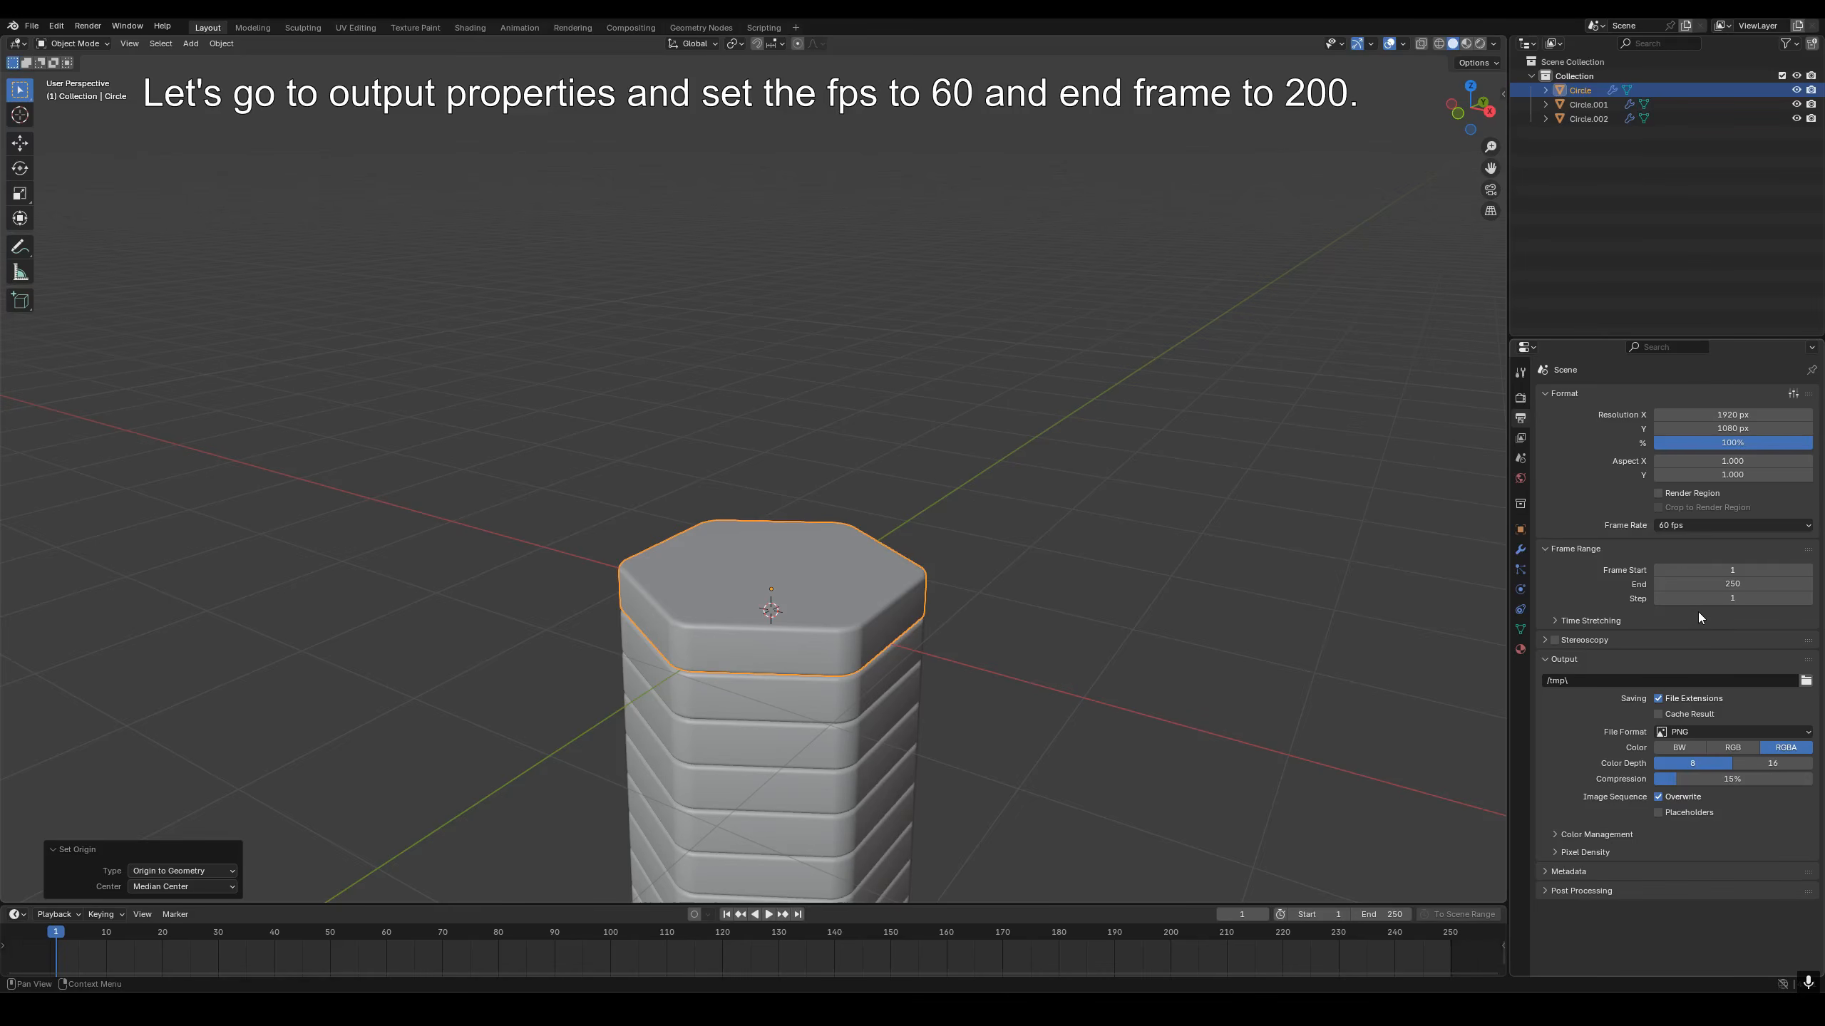
Set the scene's end frame to 200 in the output frame range.
click(1715, 583)
text(200)
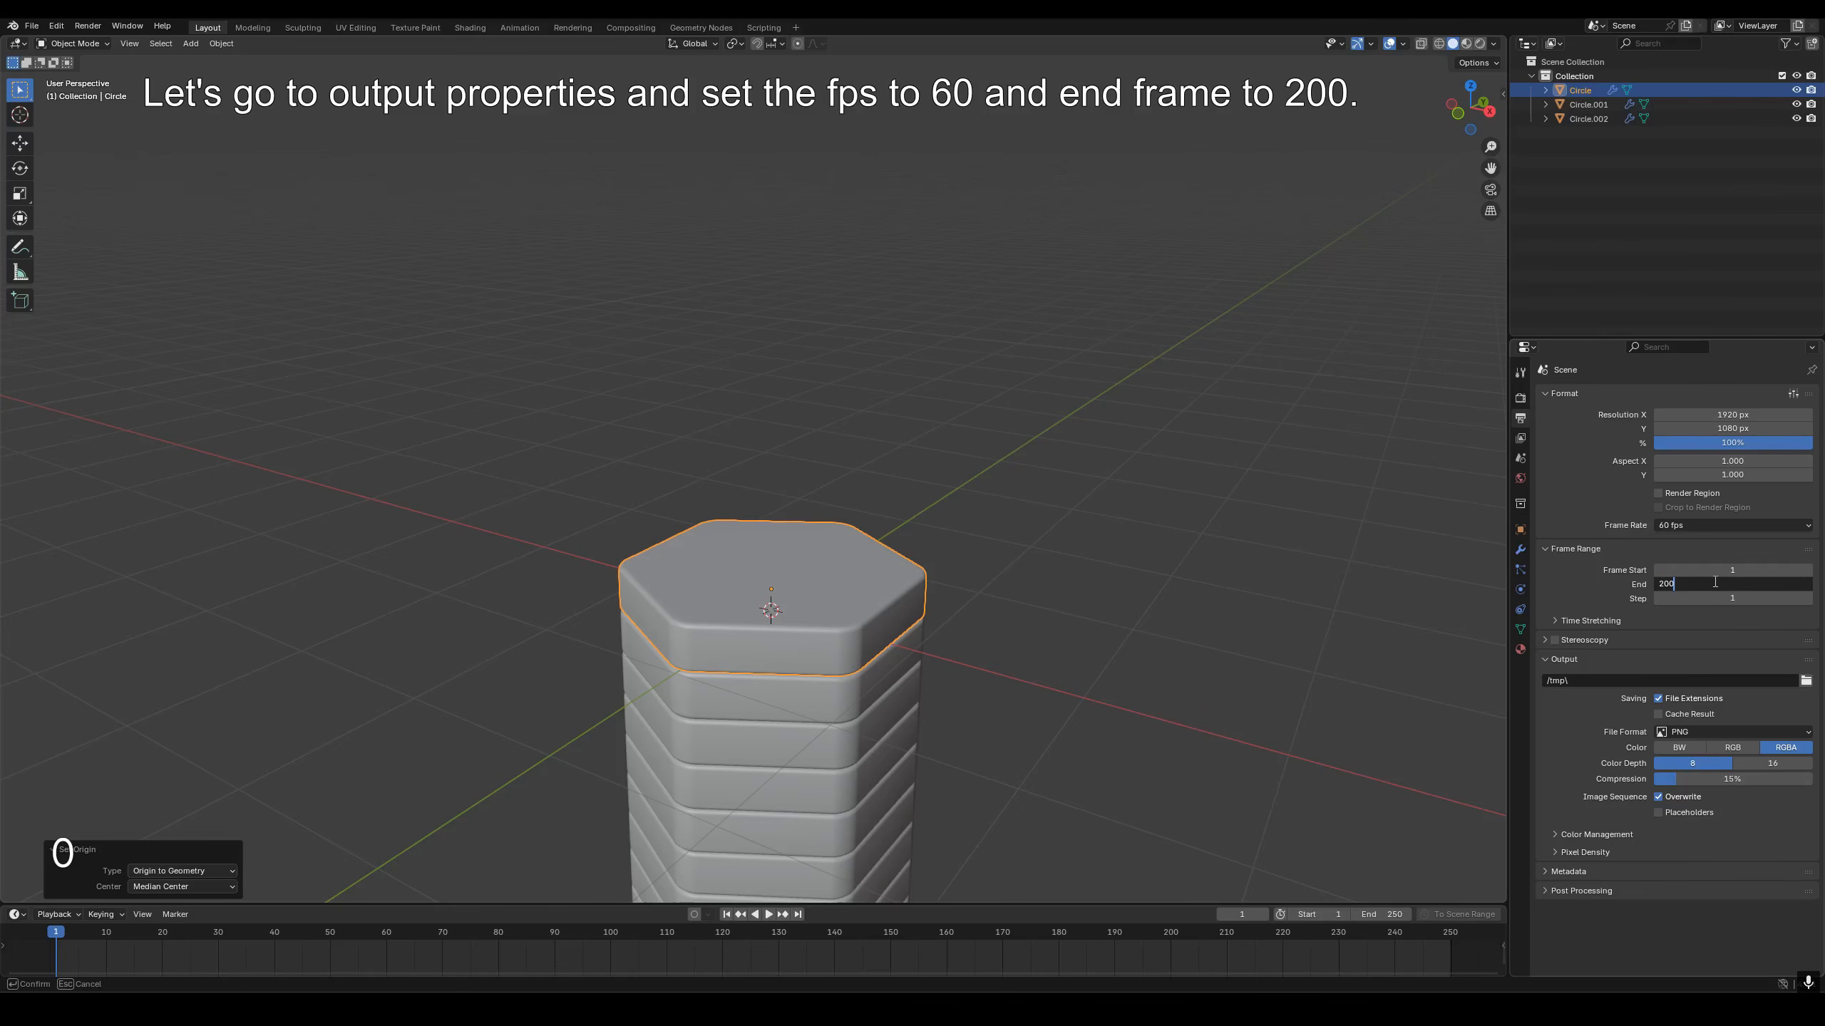
key(Return)
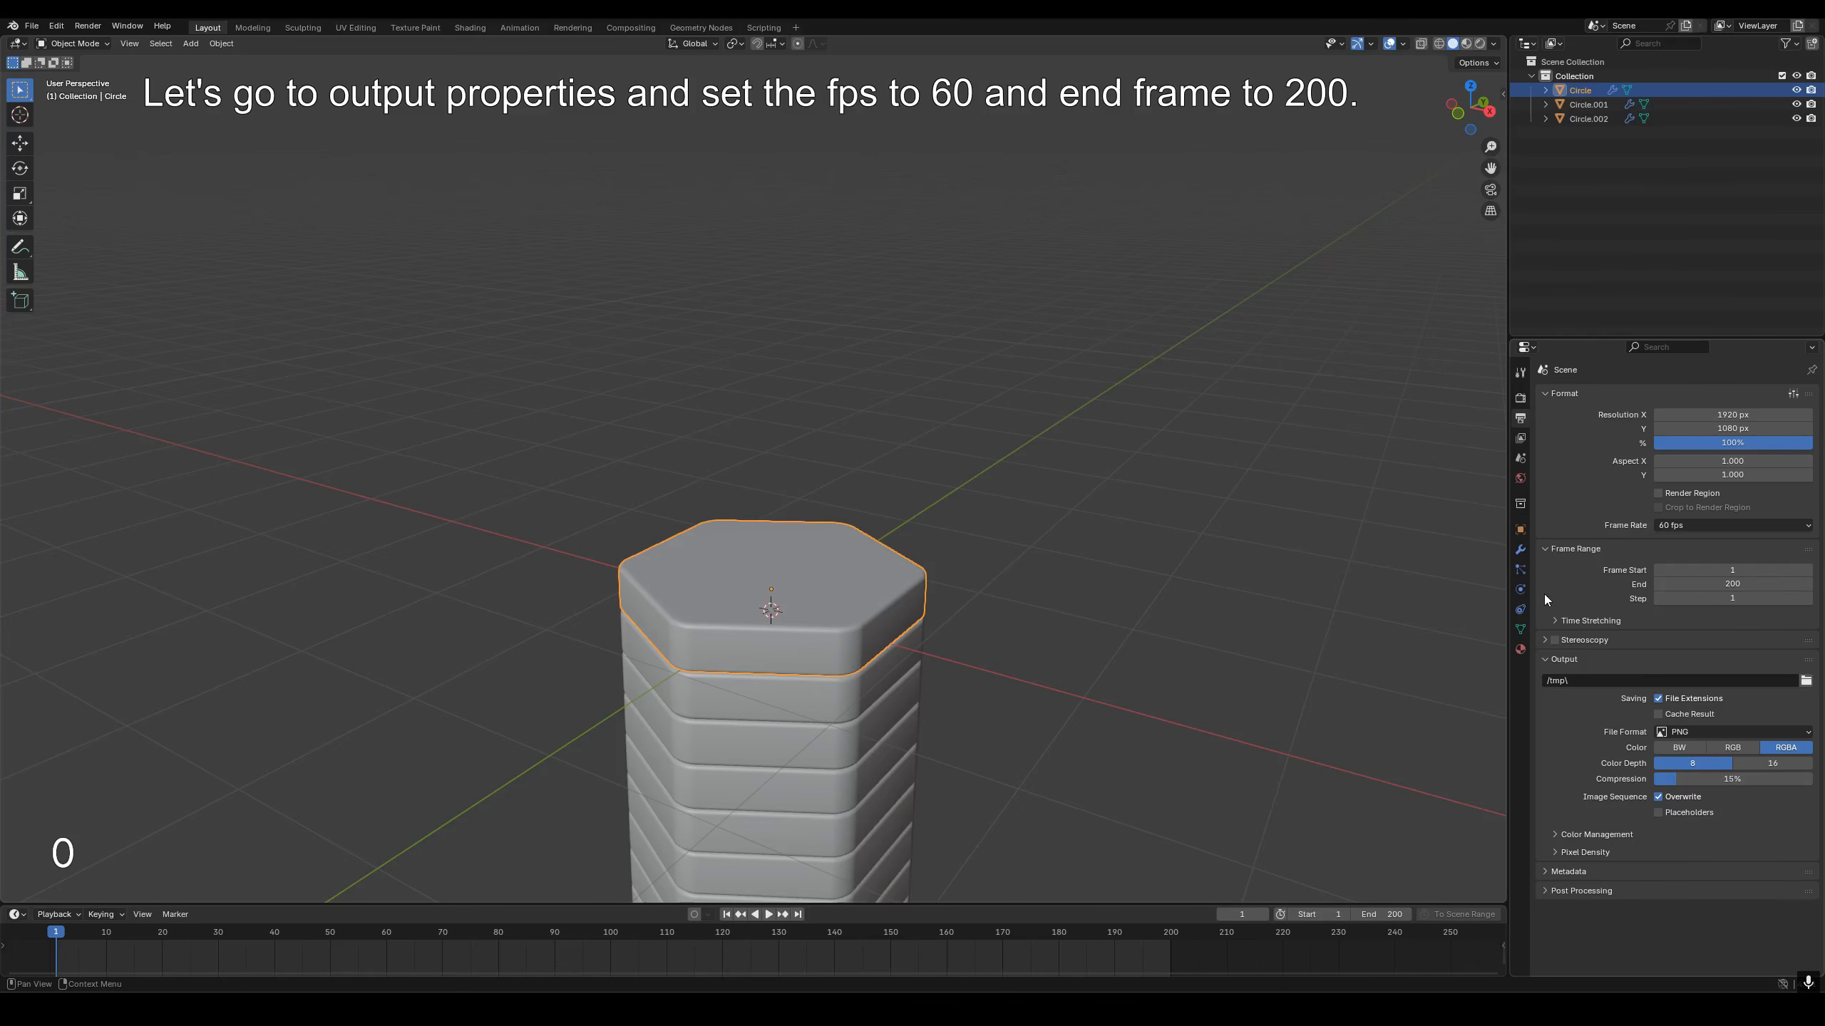
Set the main hexagon's Z location to 3.9 m at frame 1 and keyframe it.
click(1520, 530)
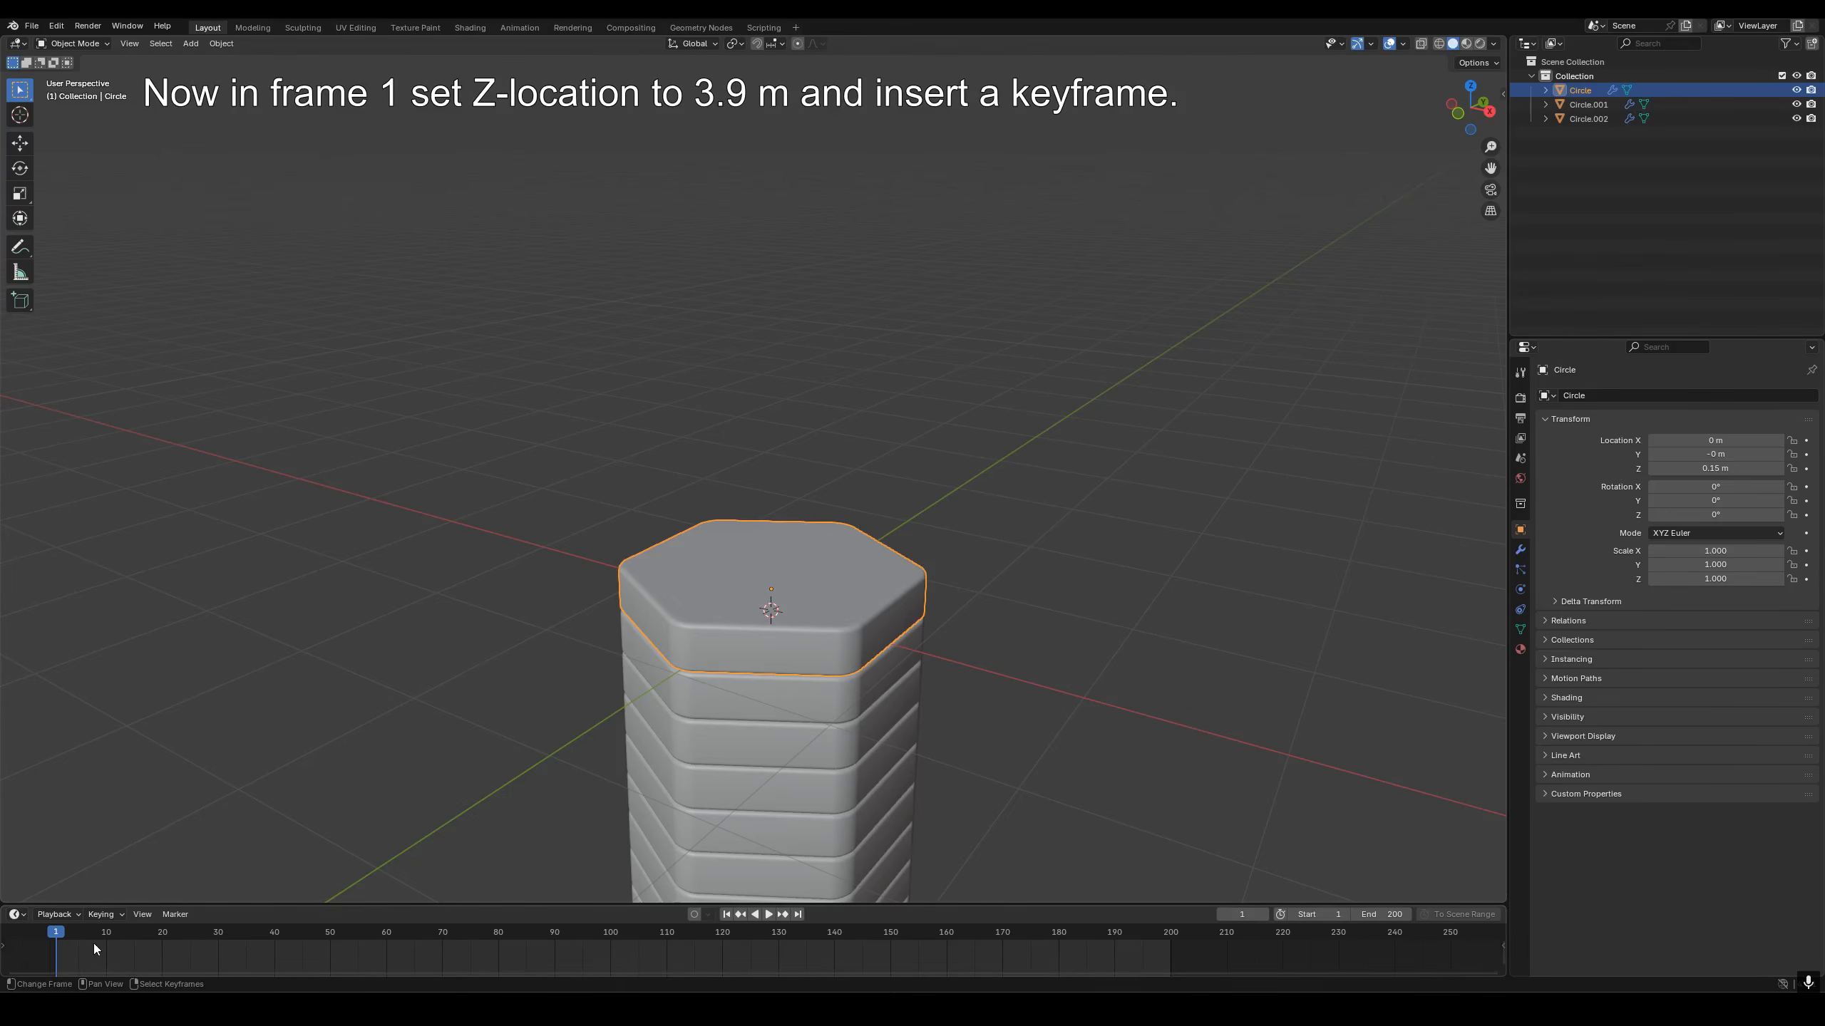
click(1680, 468)
text(3.)
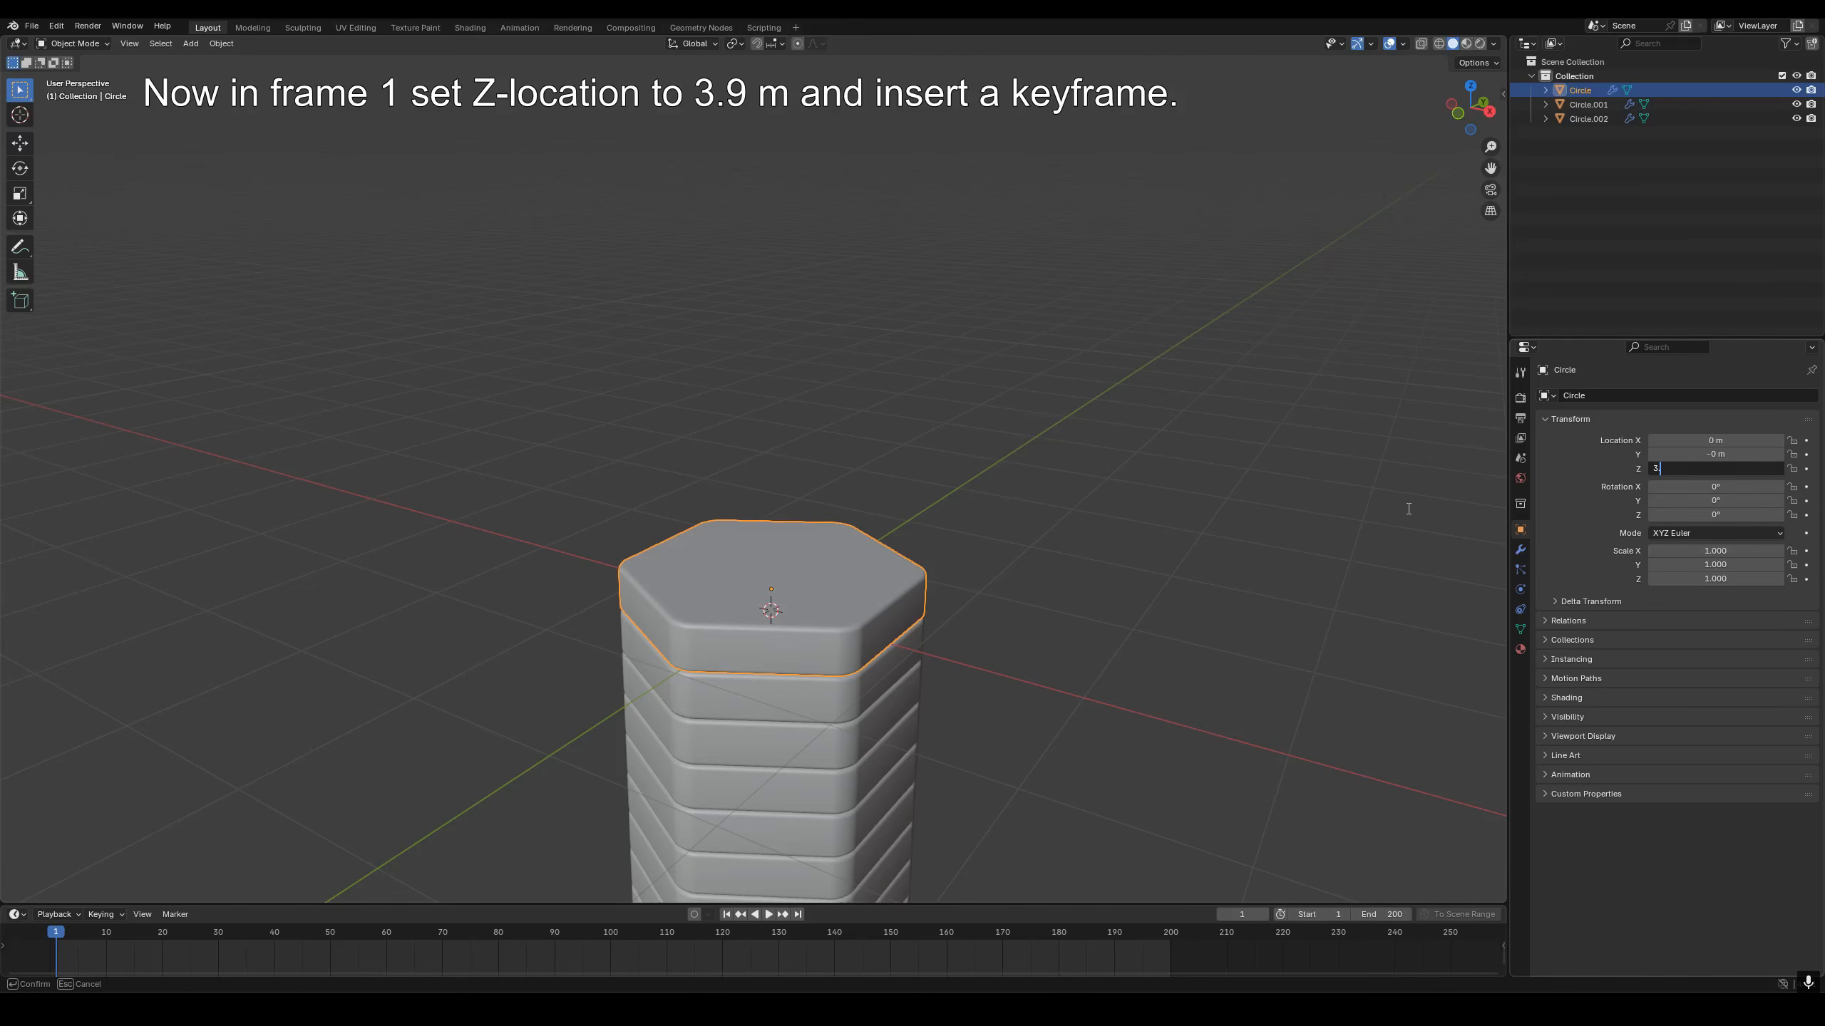
text(9)
key(Return)
click(1807, 469)
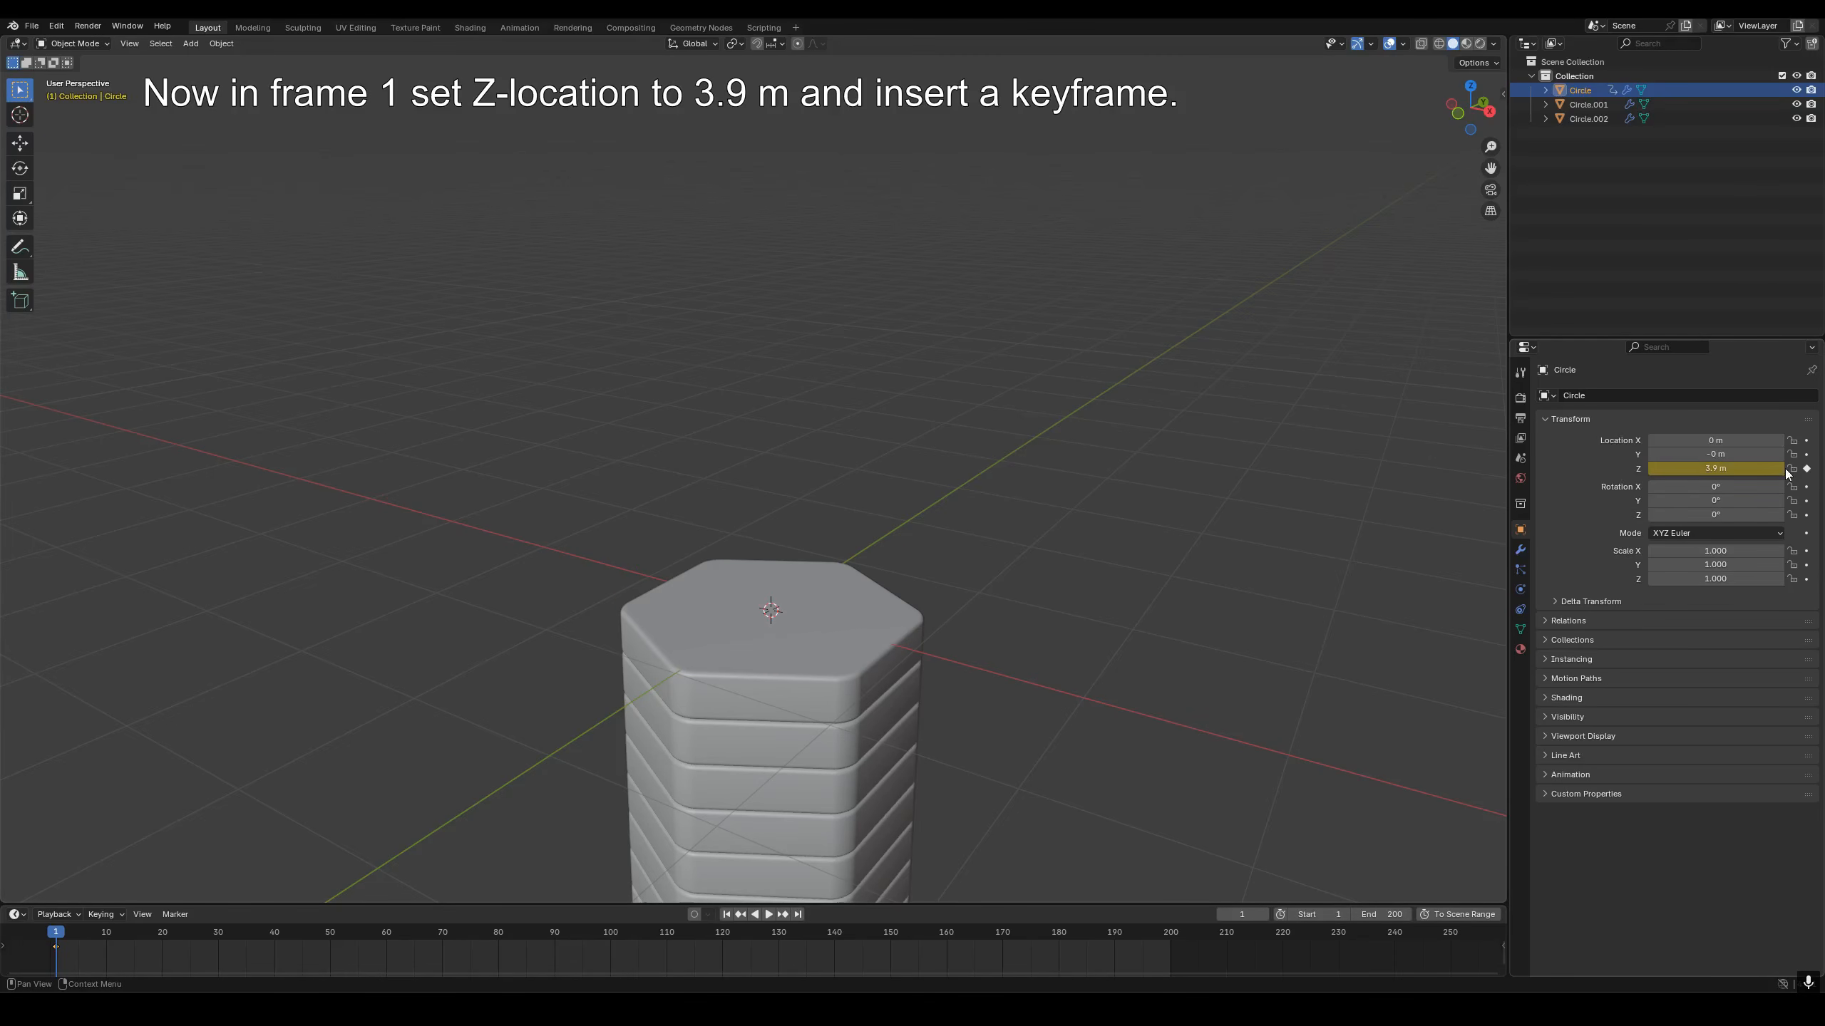
At frame 55, set the hexagon's Z location to 0.15 m and insert a keyframe.
click(359, 950)
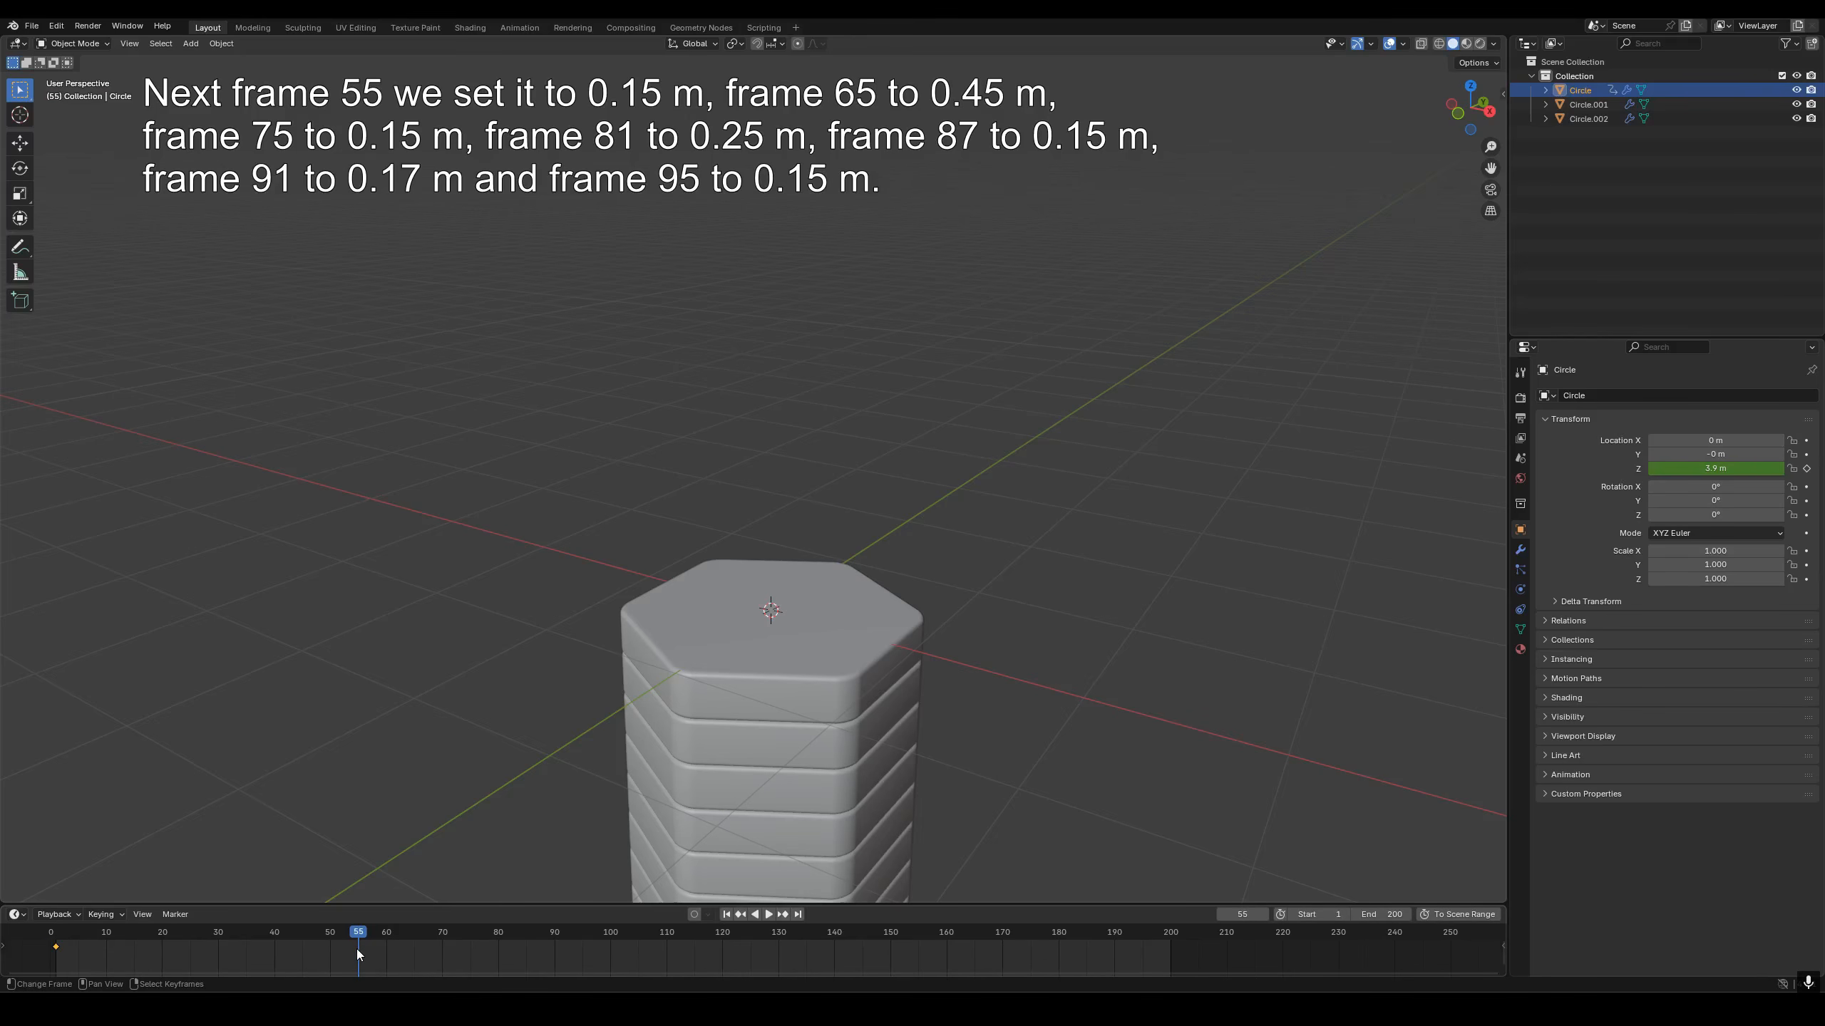
click(1704, 468)
text(0.15)
key(Return)
click(1806, 468)
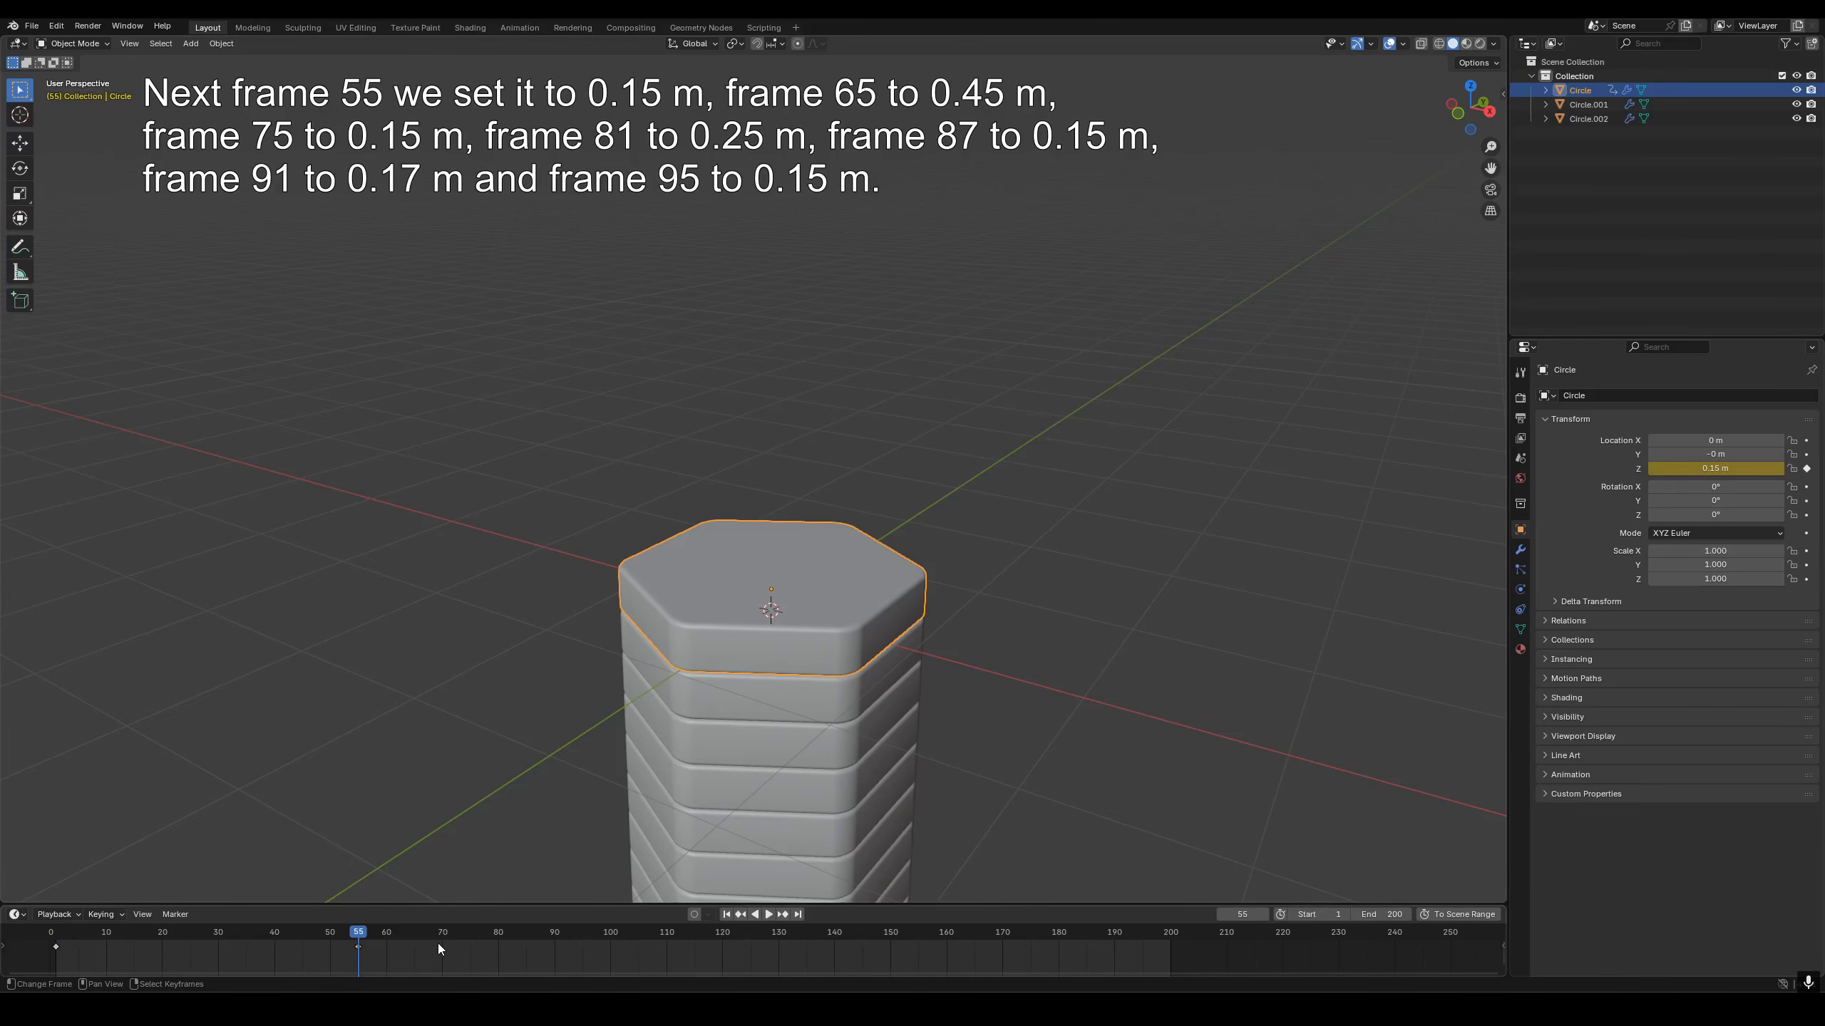
At frame 65, set the hexagon's Z location to 0.45 m and insert a keyframe.
click(416, 955)
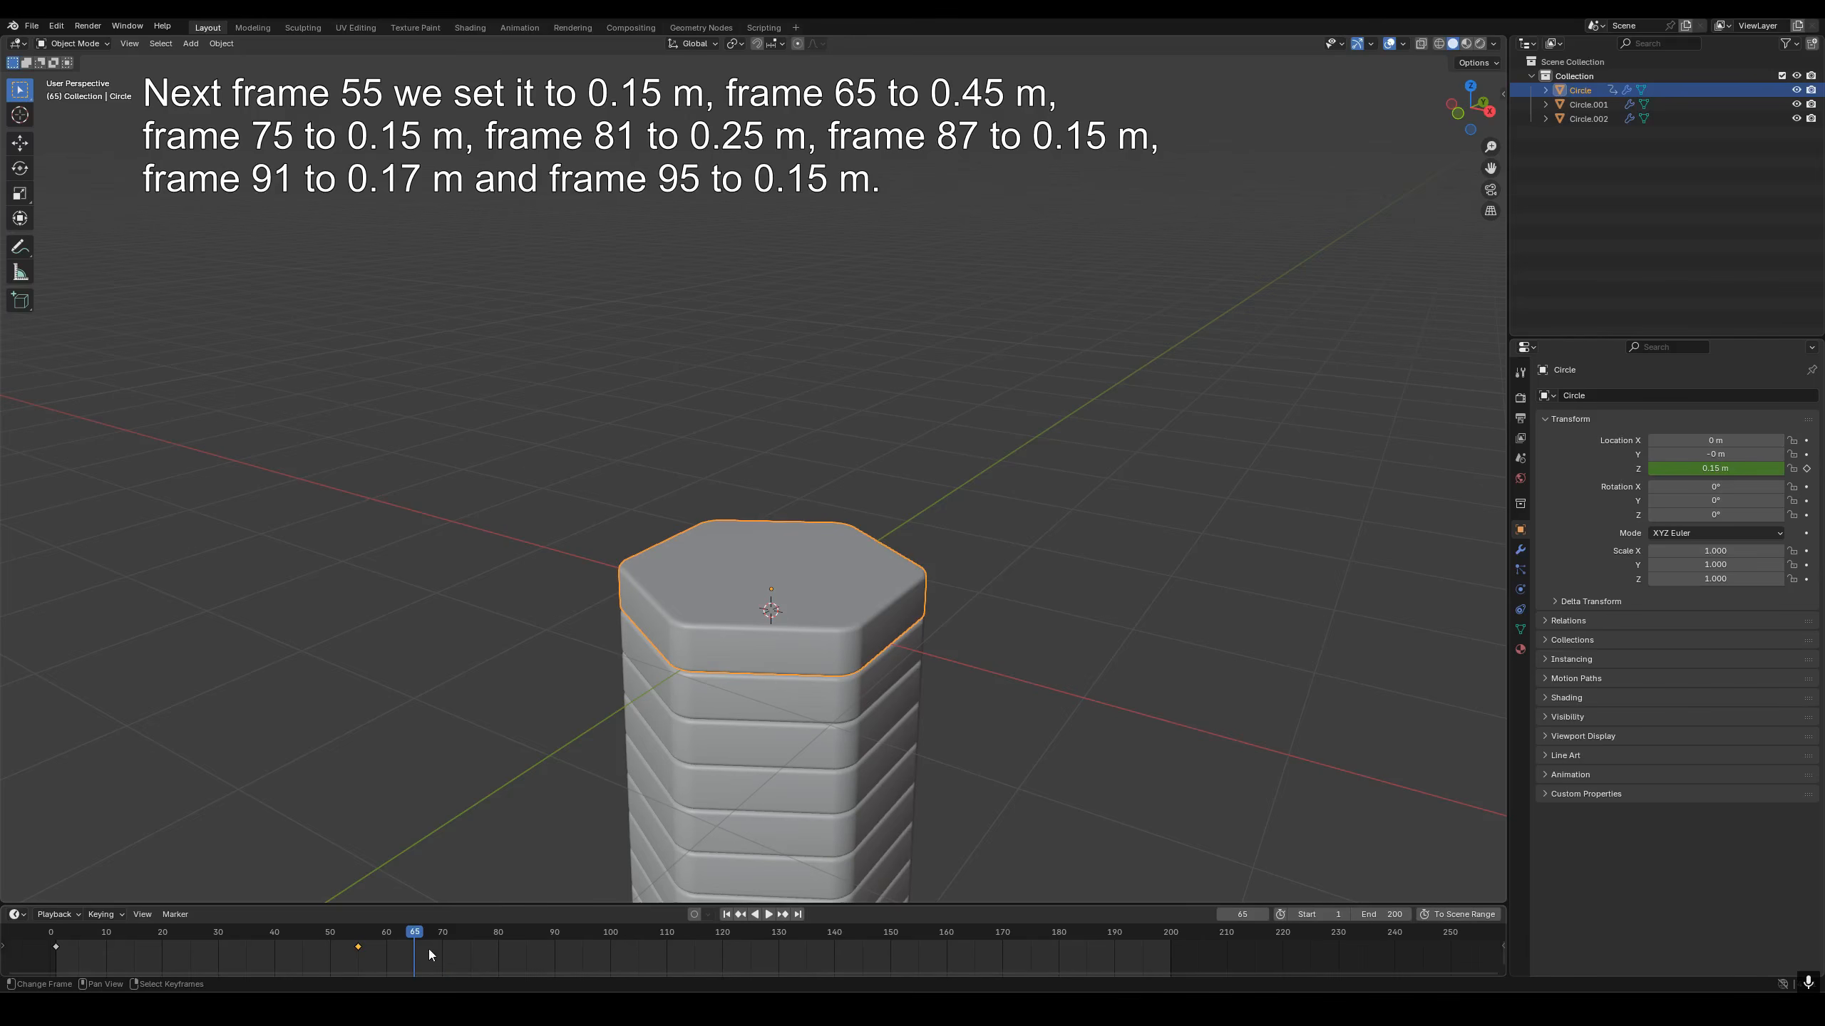
click(1696, 466)
text(0.45)
key(Return)
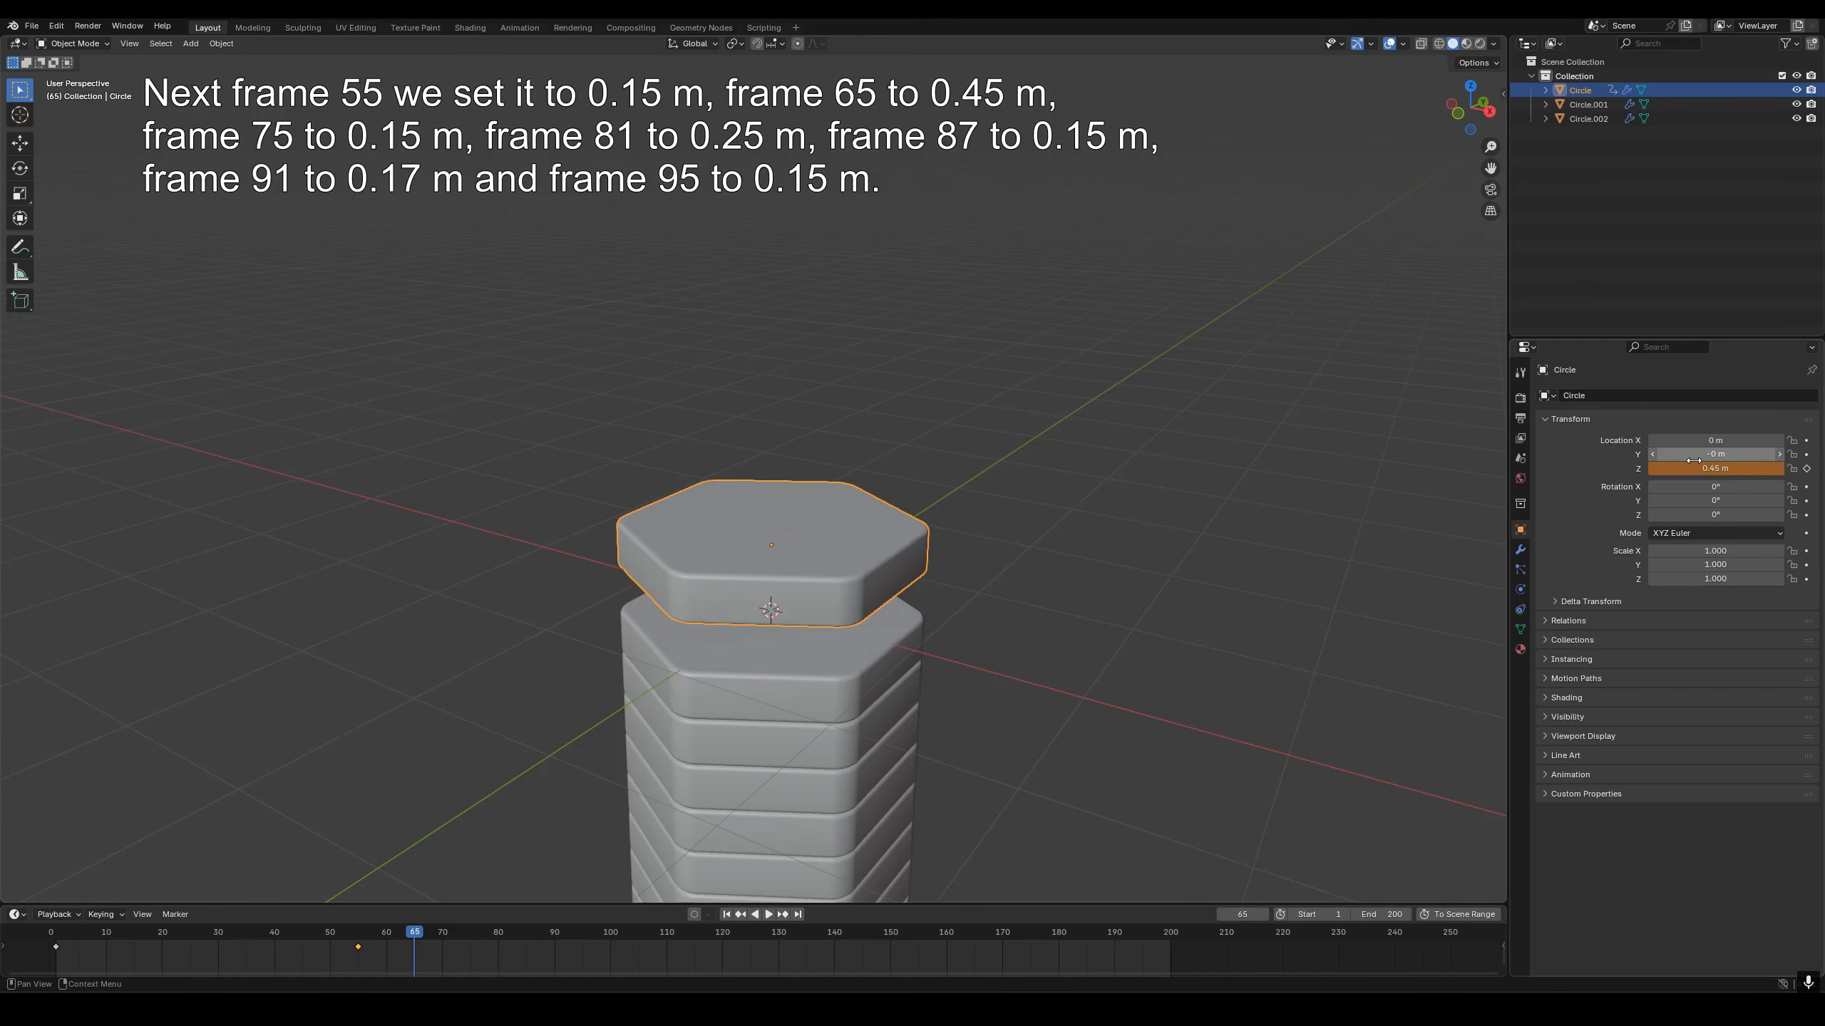
click(1807, 468)
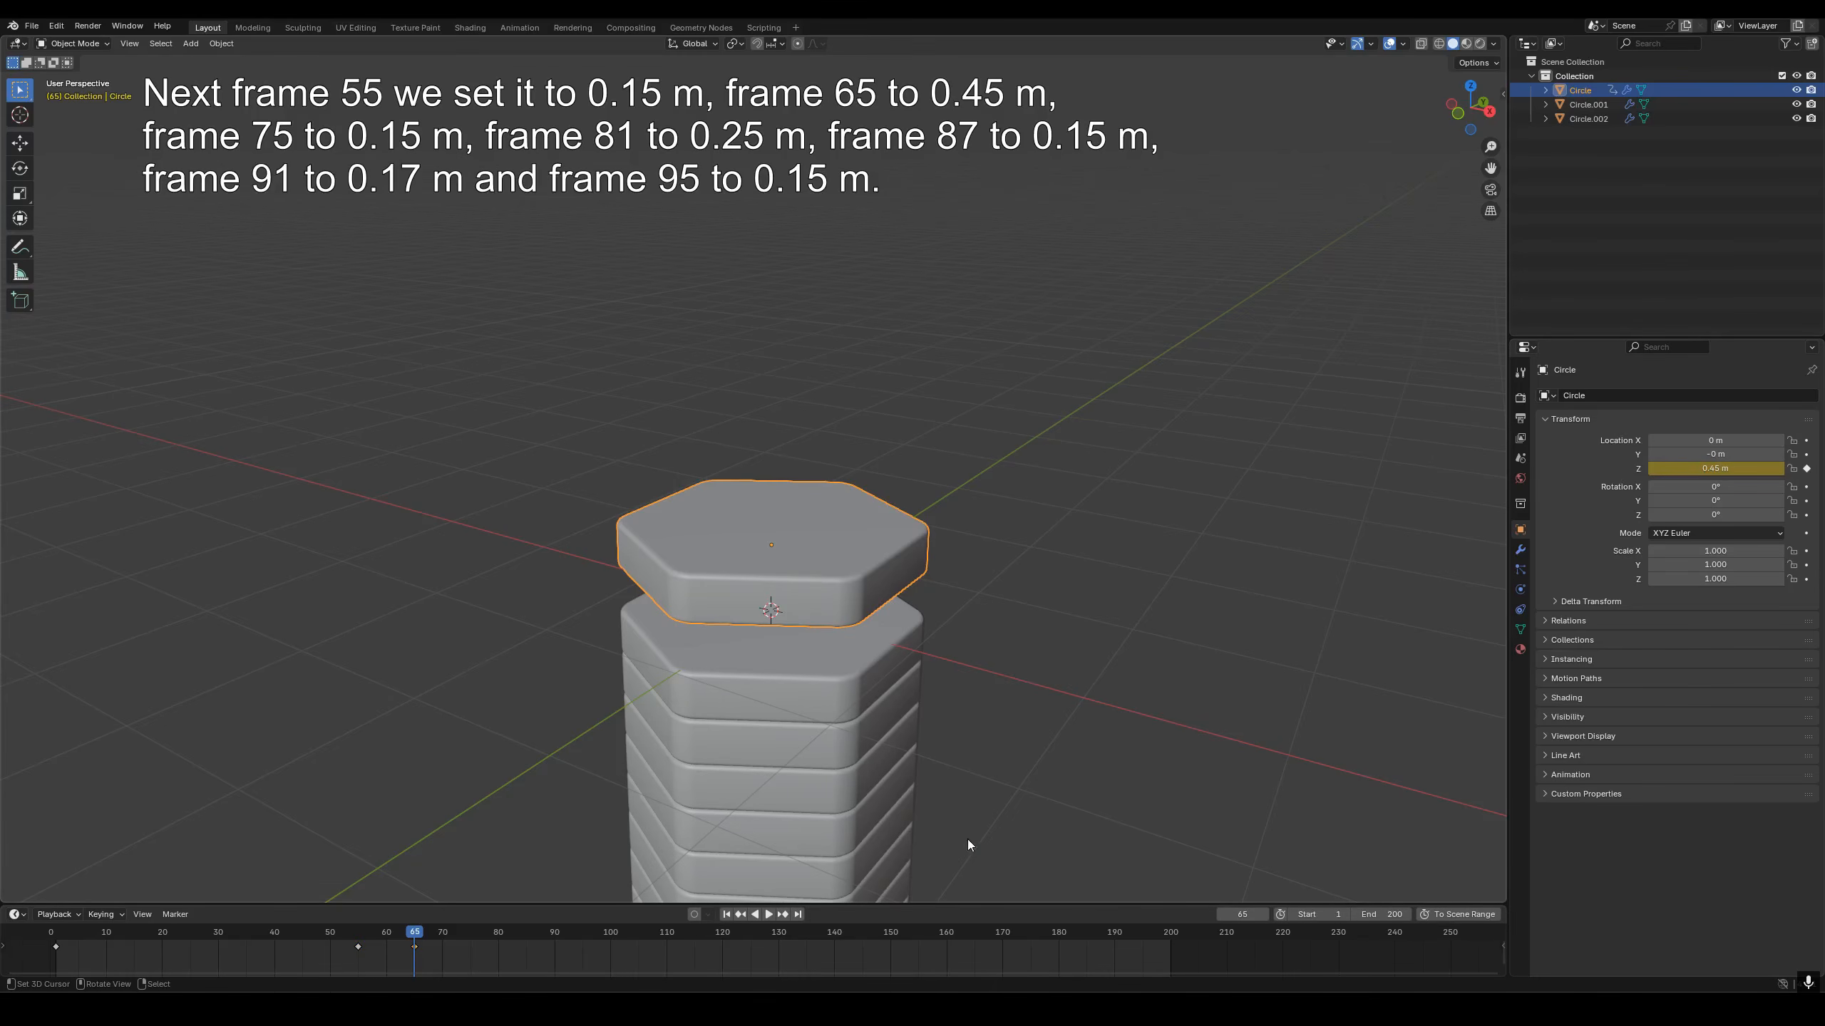
At frame 75, set the hexagon's Z location to 0.15 m and insert a keyframe.
click(468, 952)
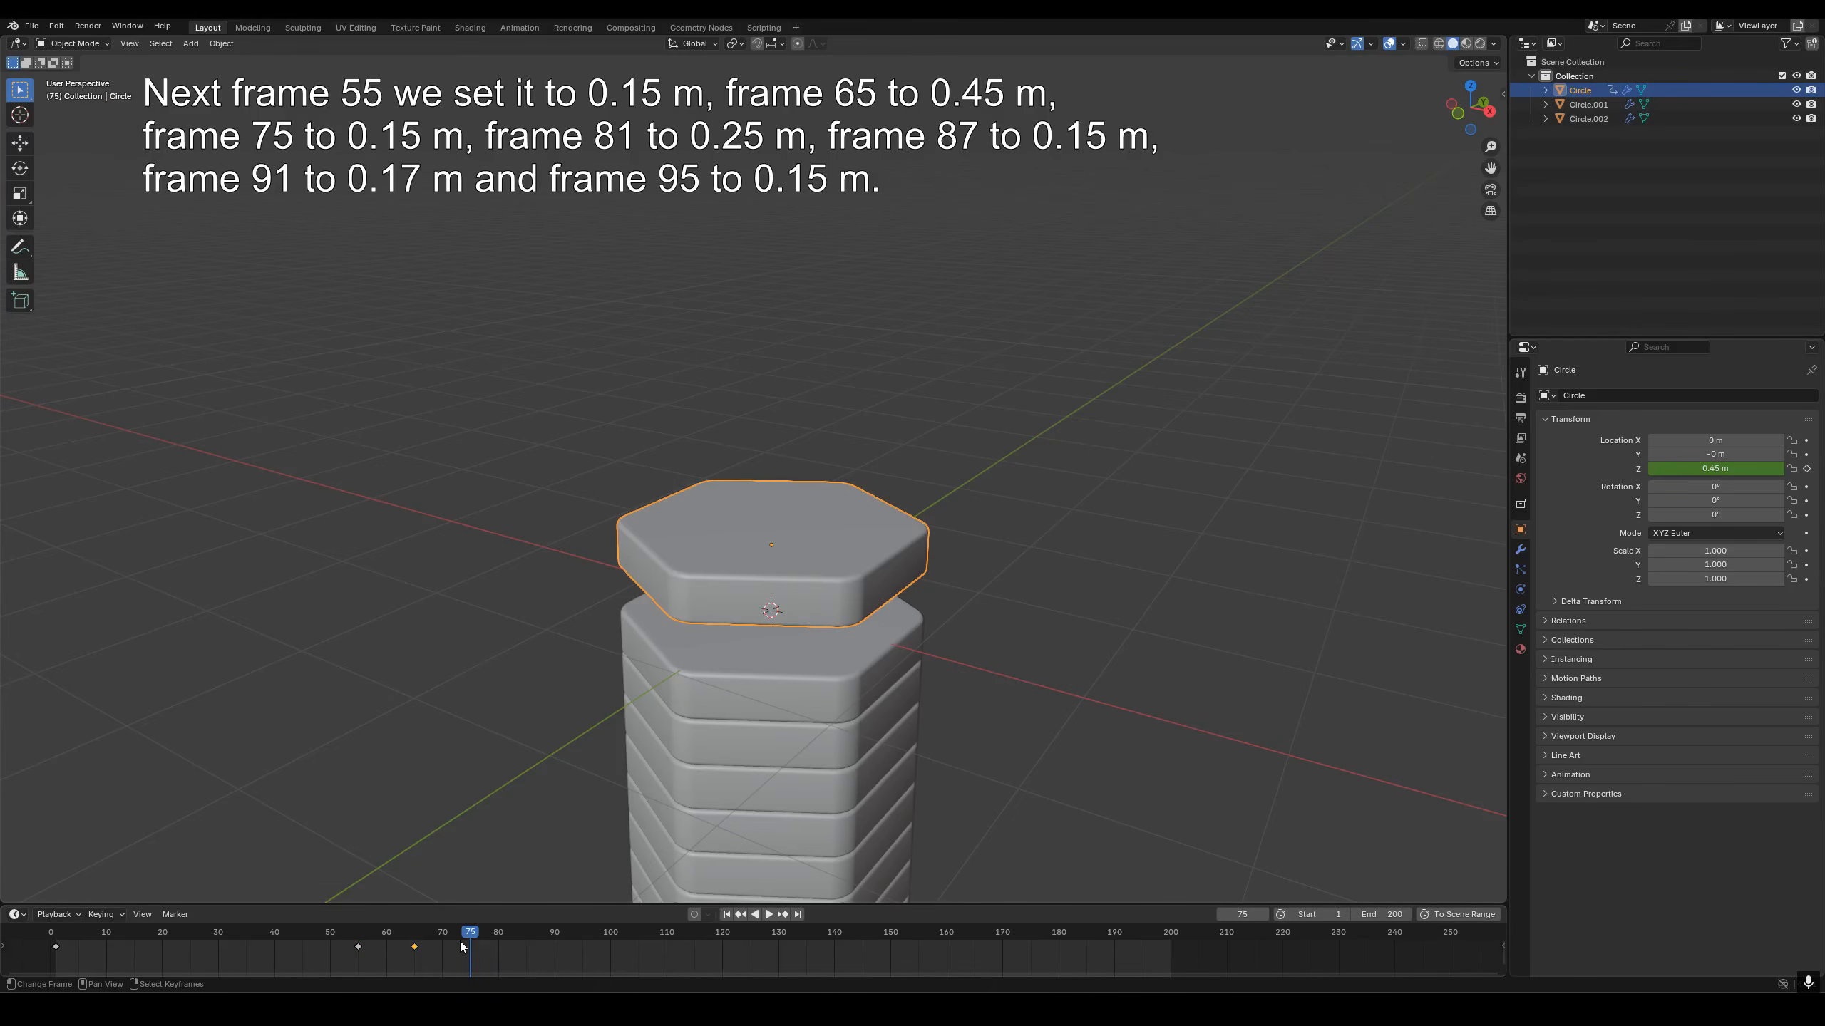
double_click(1705, 471)
text(0)
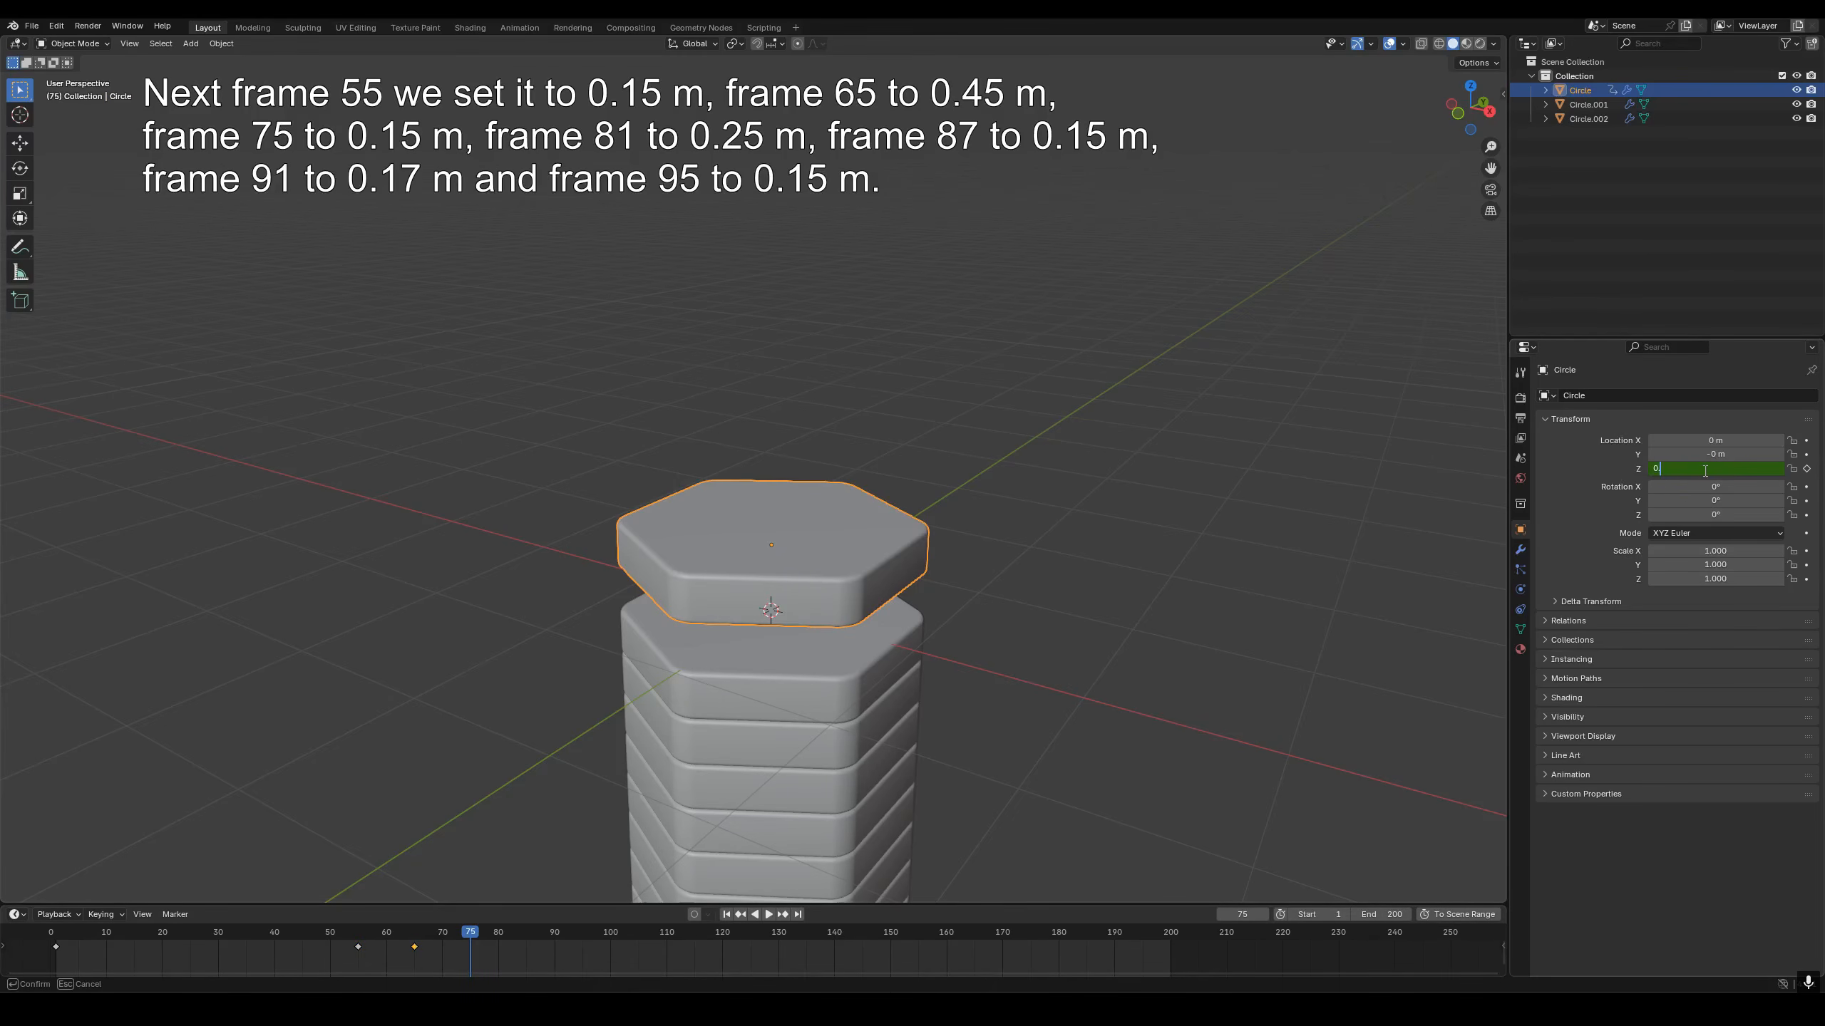
text(.15)
key(Return)
click(1807, 468)
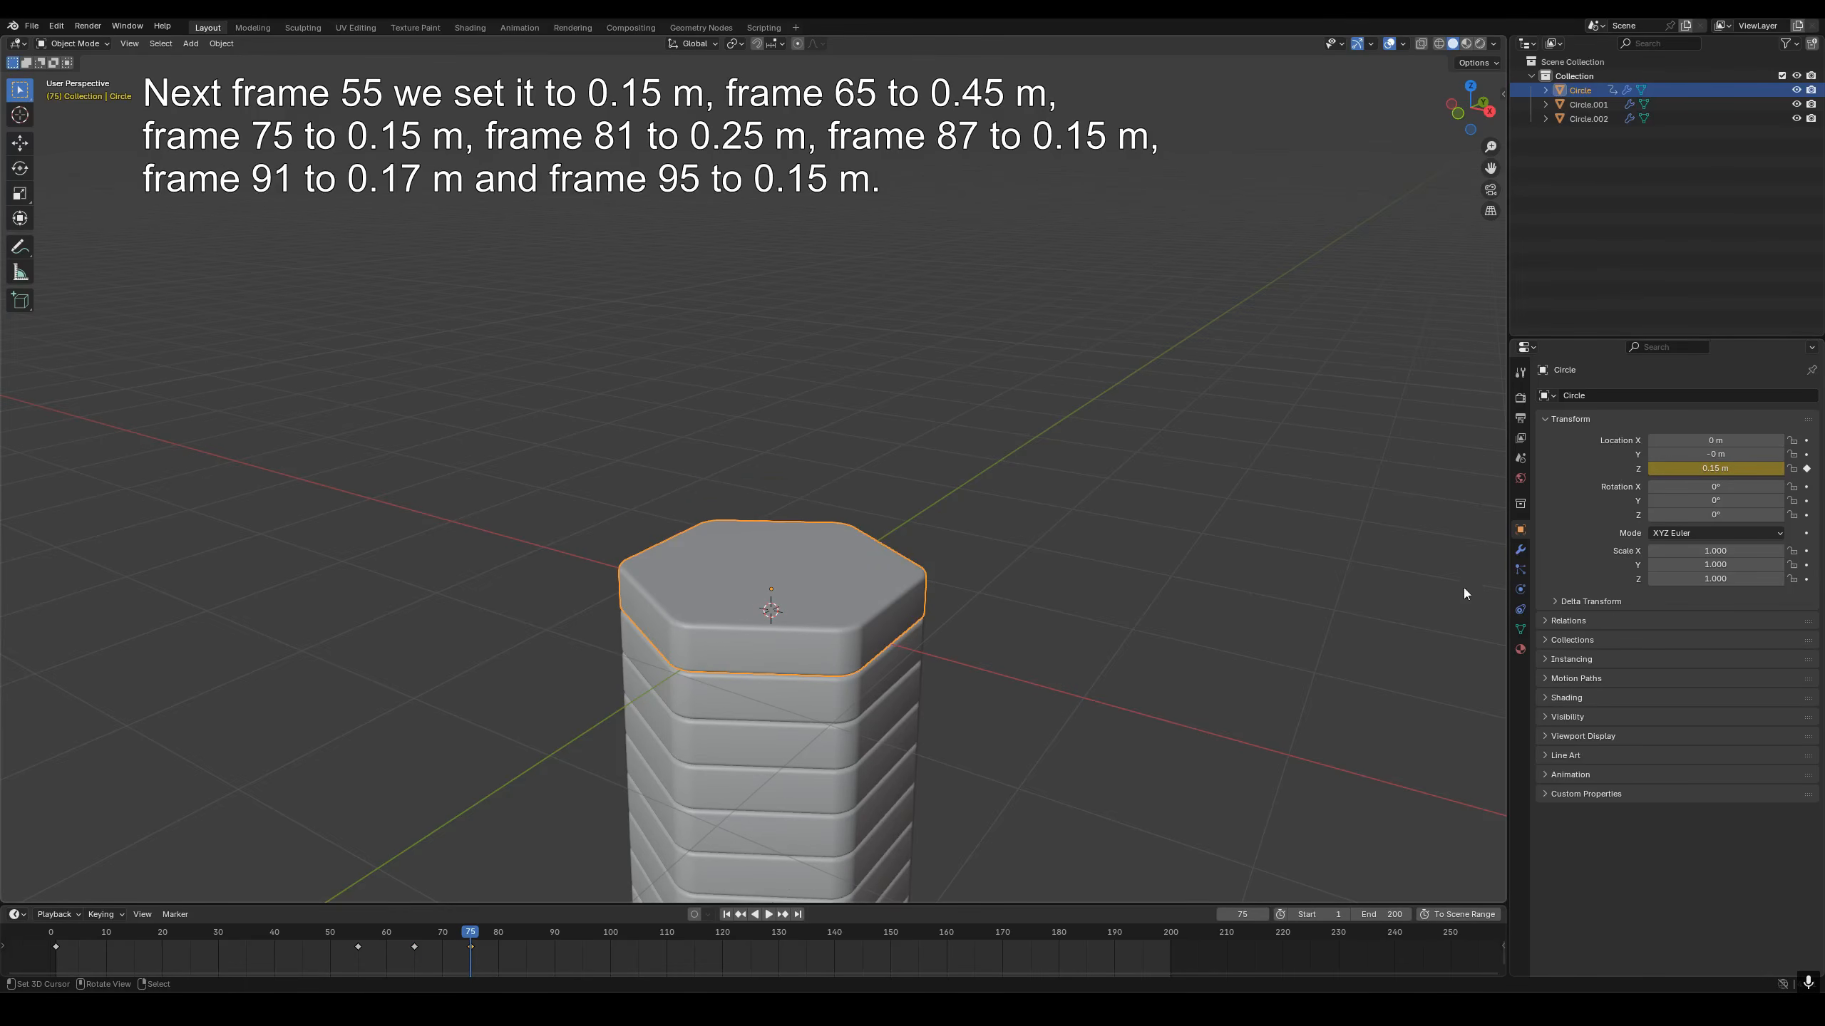
At frame 81, set the hexagon's Z location to 0.25 m and insert a keyframe.
click(505, 939)
double_click(1716, 468)
text(0.25)
key(Return)
click(1807, 468)
At frame 87, set the hexagon's Z location to 0.15 m and insert a keyframe.
click(582, 939)
key(Left)
key(Left)
key(Left)
key(Left)
key(Left)
key(Left)
key(Left)
key(Left)
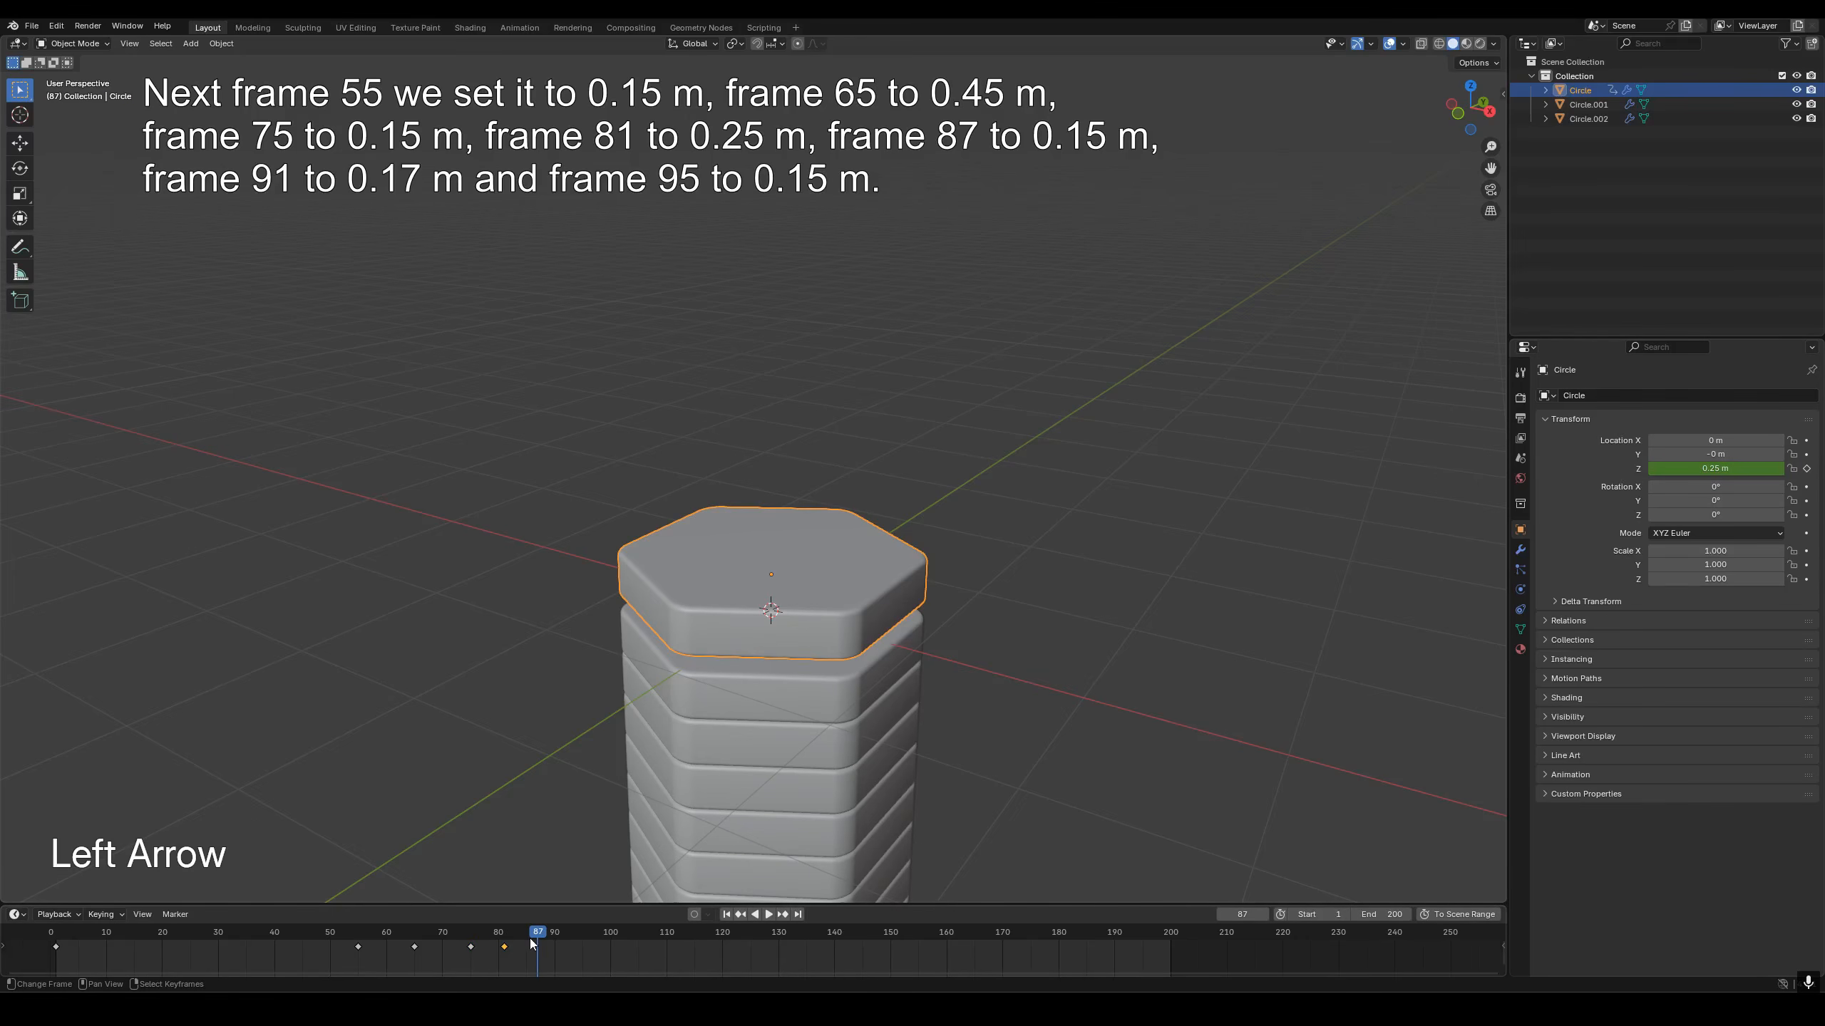
double_click(1686, 468)
text(0.15)
key(Return)
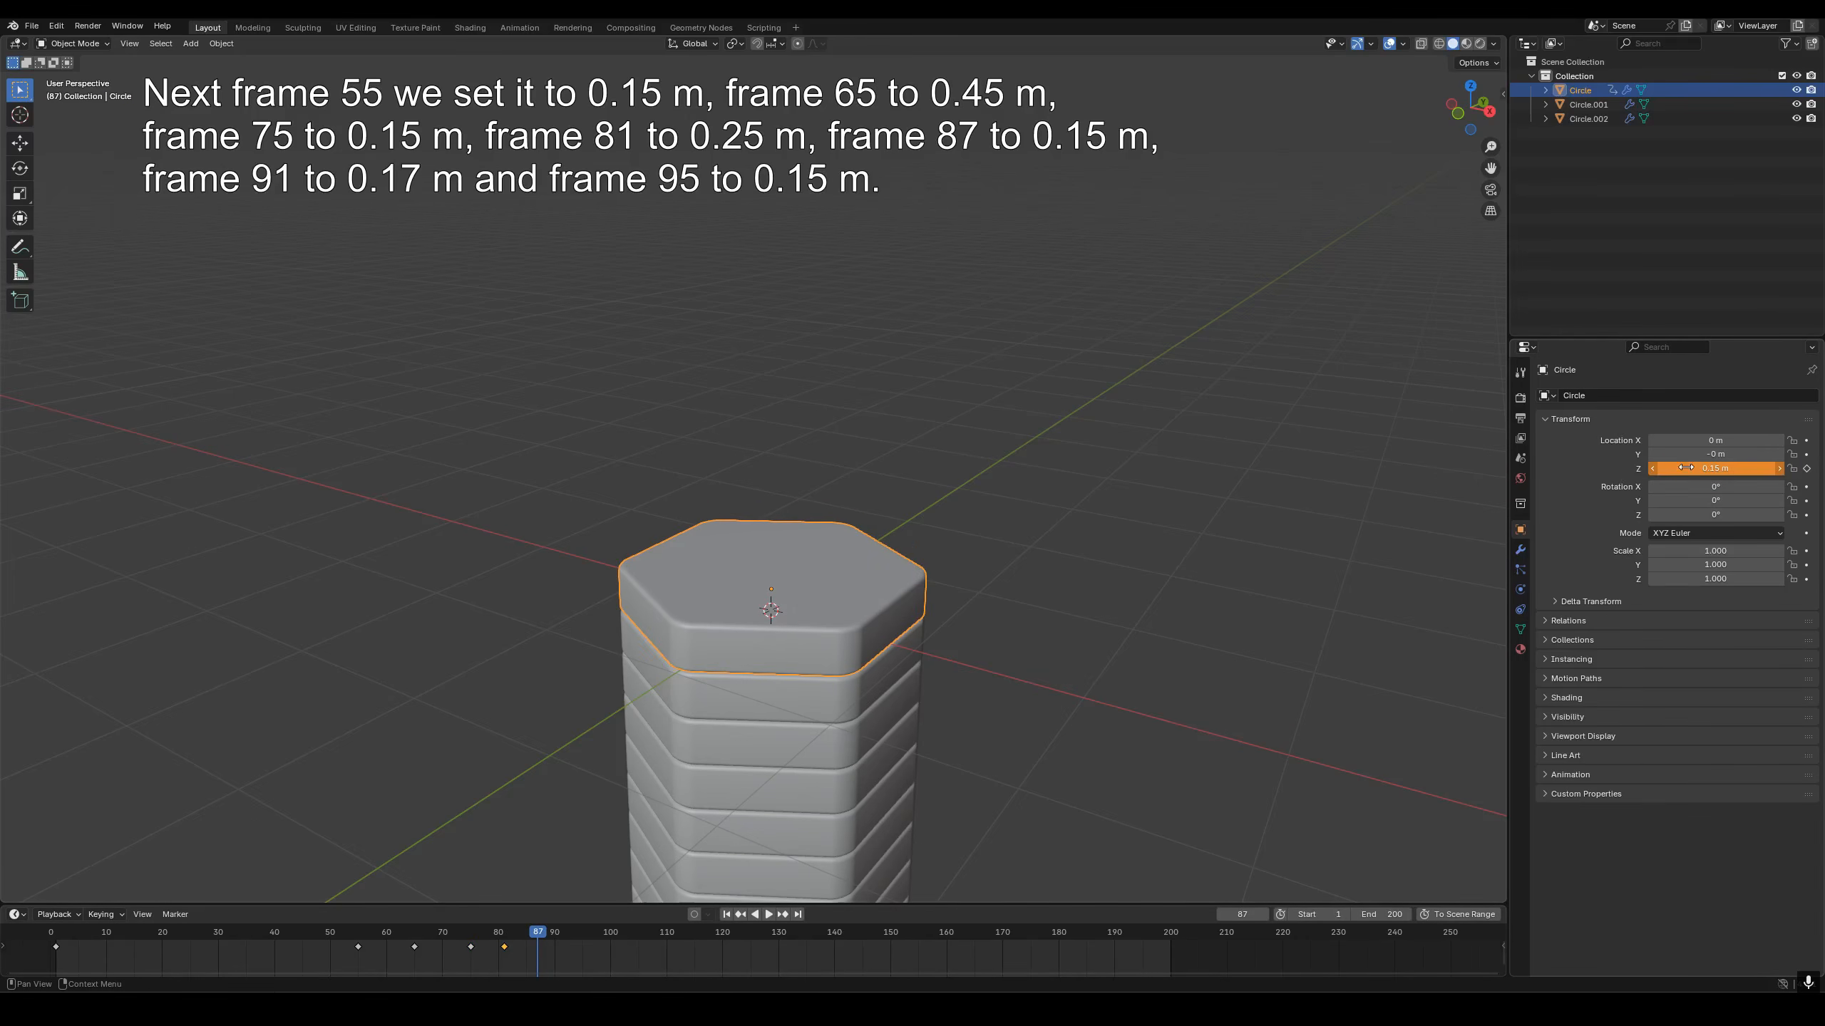
click(1807, 468)
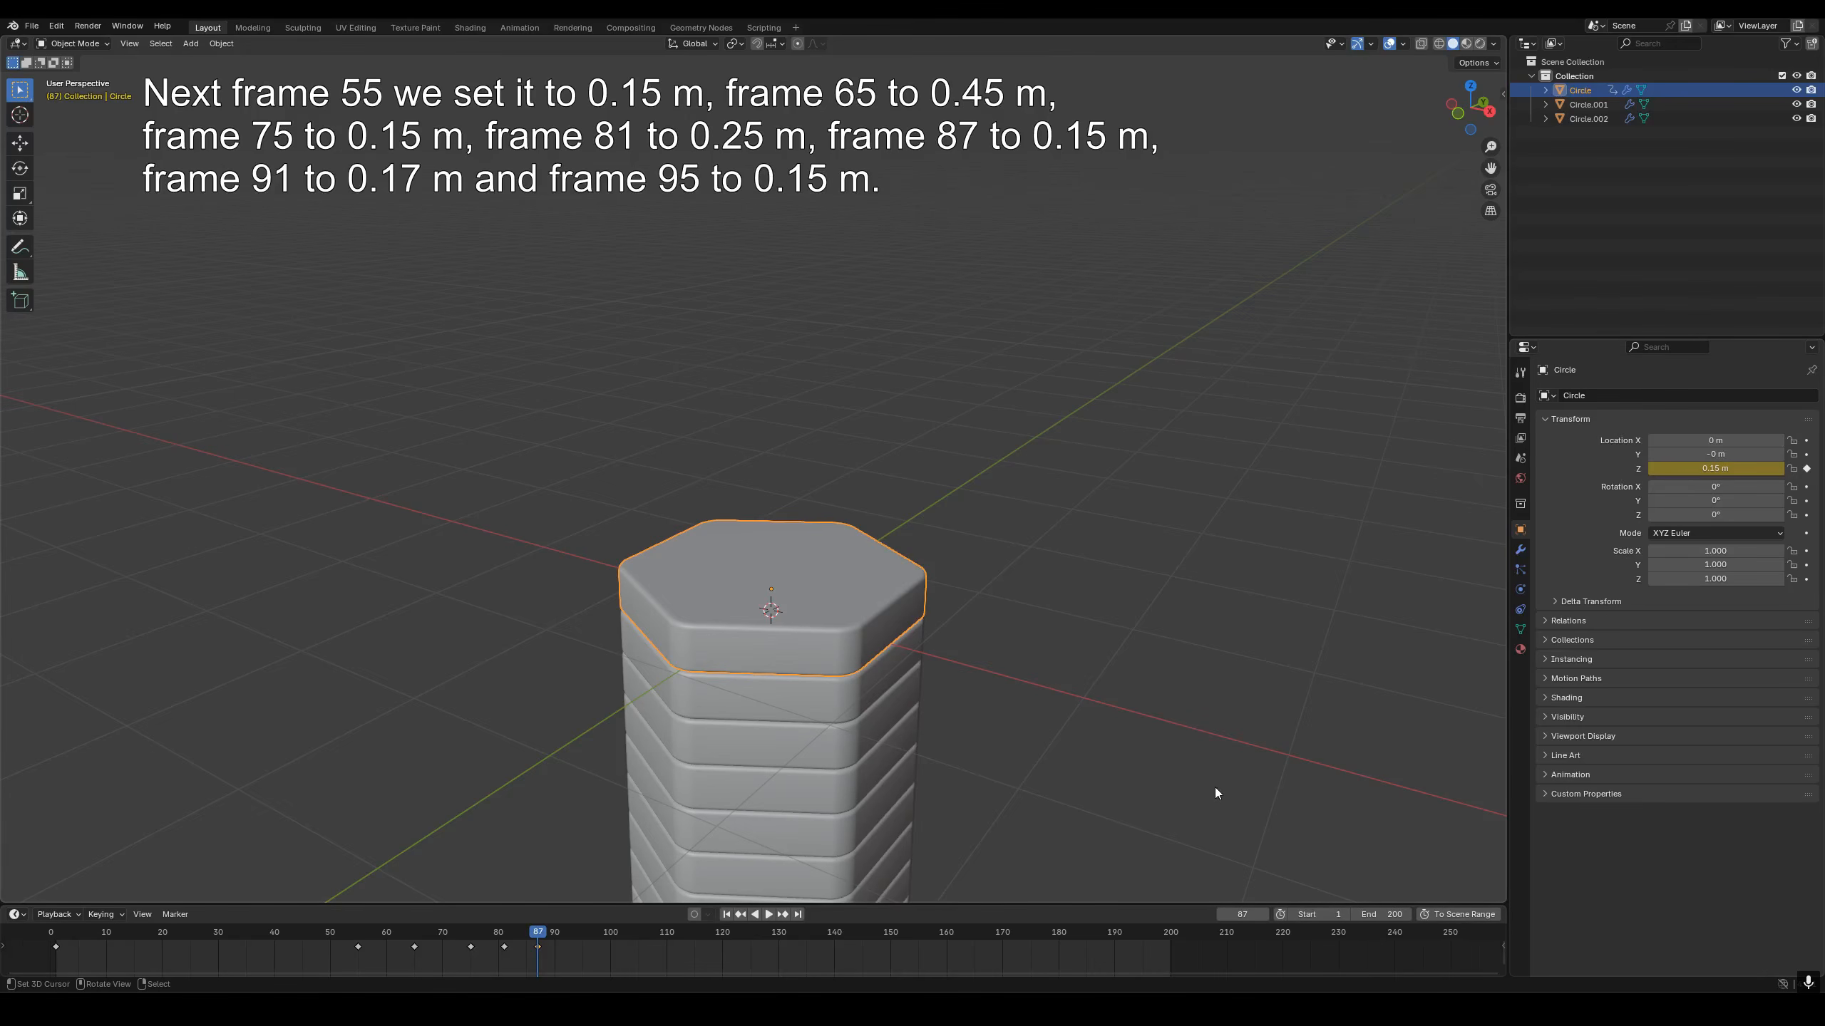
At frame 91, set the hexagon's Z location to 0.17 m and insert a keyframe.
click(560, 938)
double_click(1686, 468)
text(0.17)
key(Return)
click(1807, 468)
At frame 95, set the hexagon's Z location to 0.15 m and insert a keyframe.
click(583, 948)
double_click(1699, 467)
text(0.15)
key(Return)
click(1806, 469)
Split the 3D viewport vertically and turn the new area into a Graph Editor.
right_click(1025, 36)
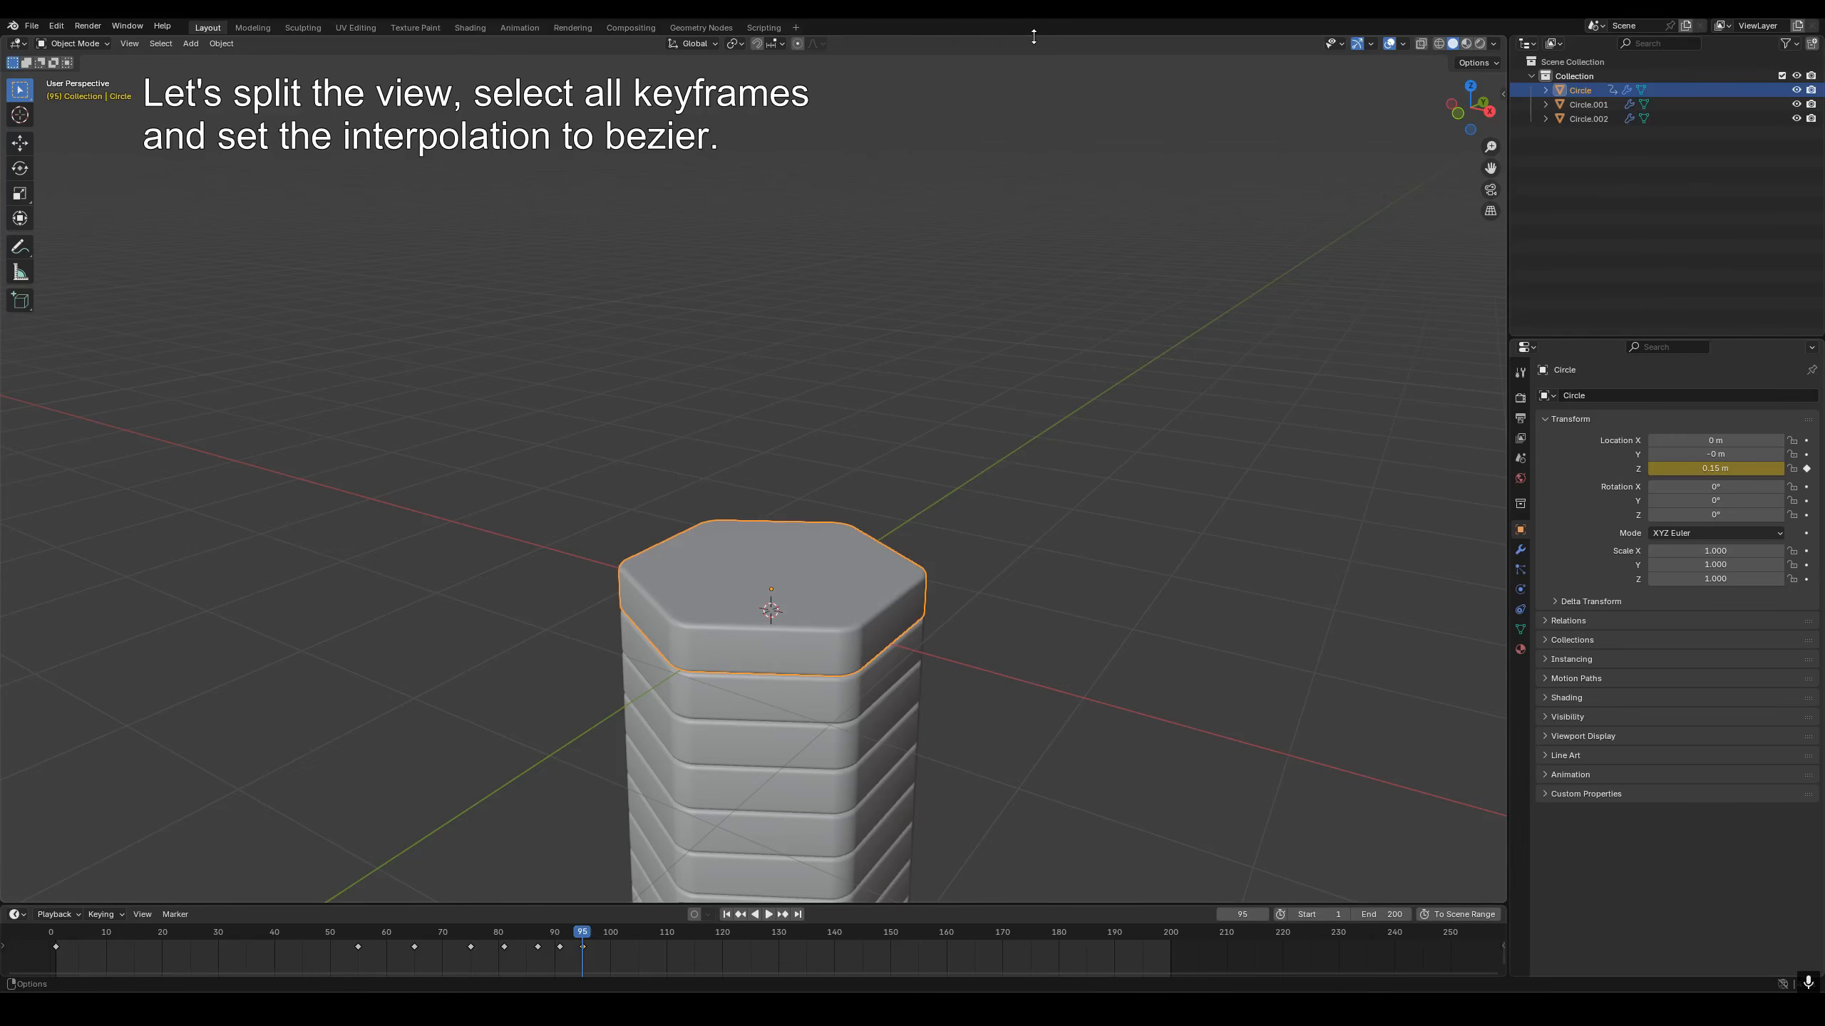
click(987, 53)
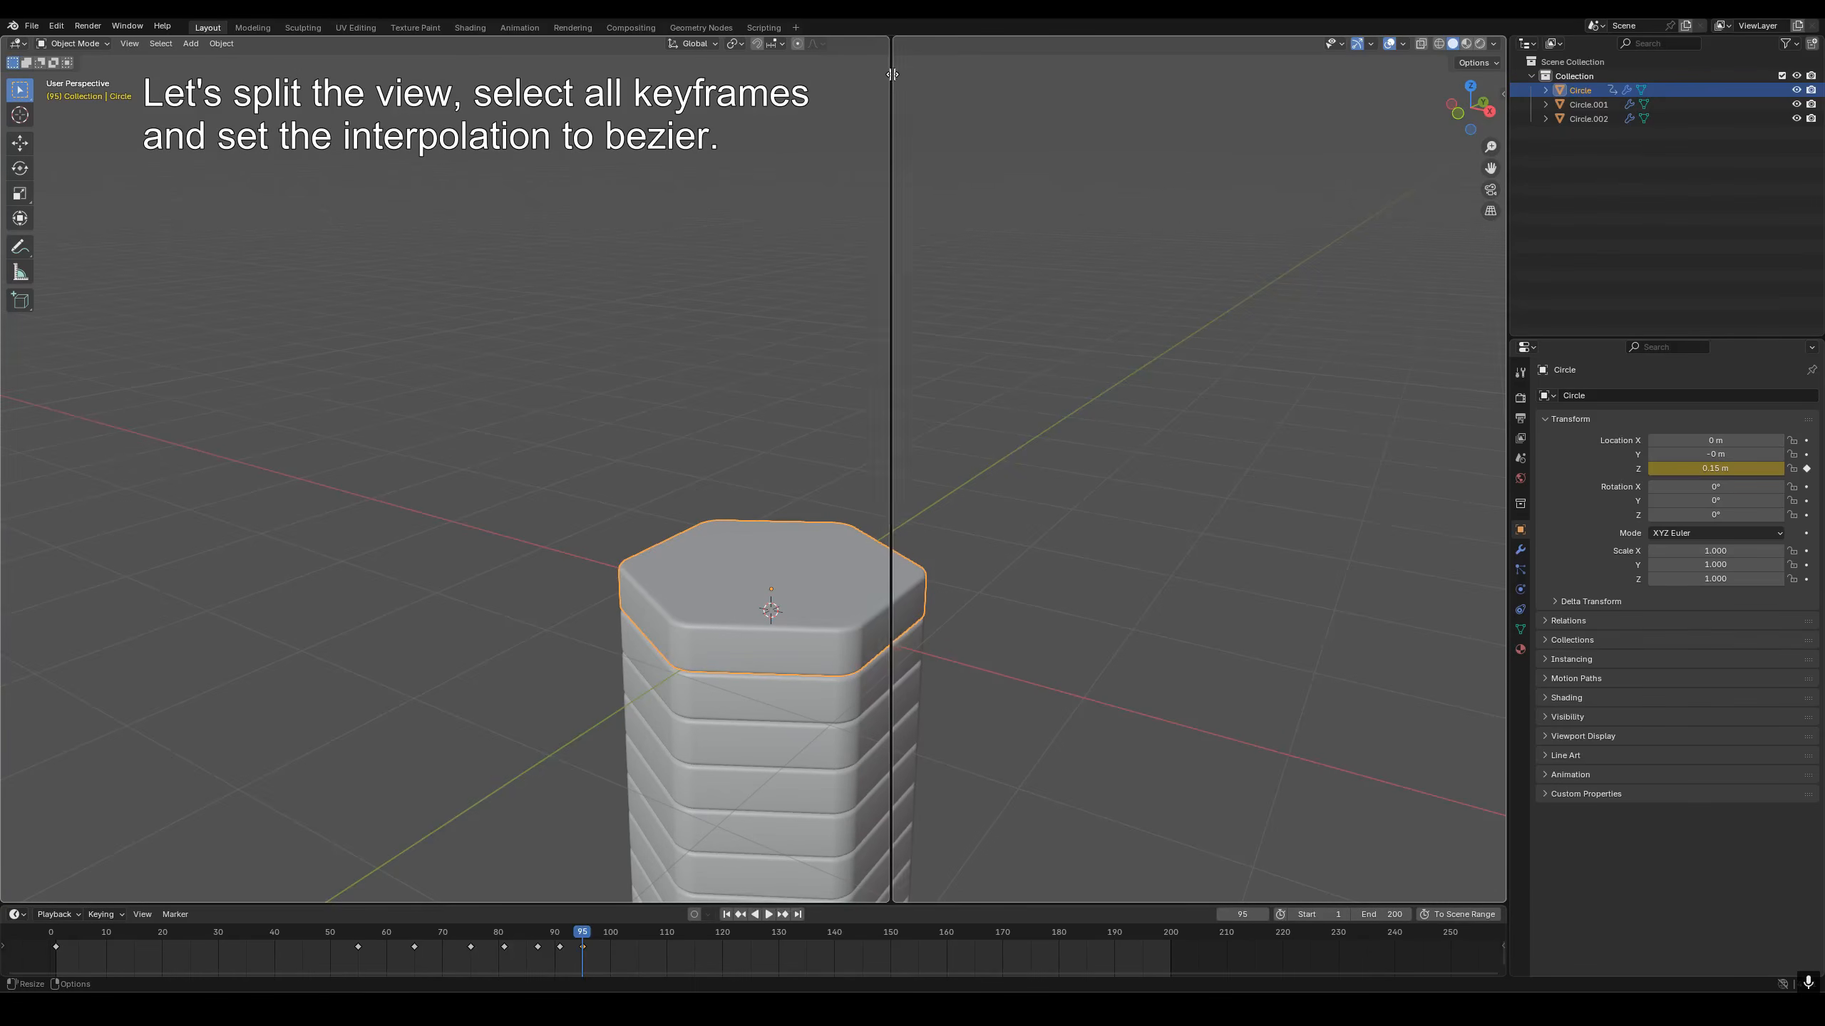
click(892, 54)
click(913, 43)
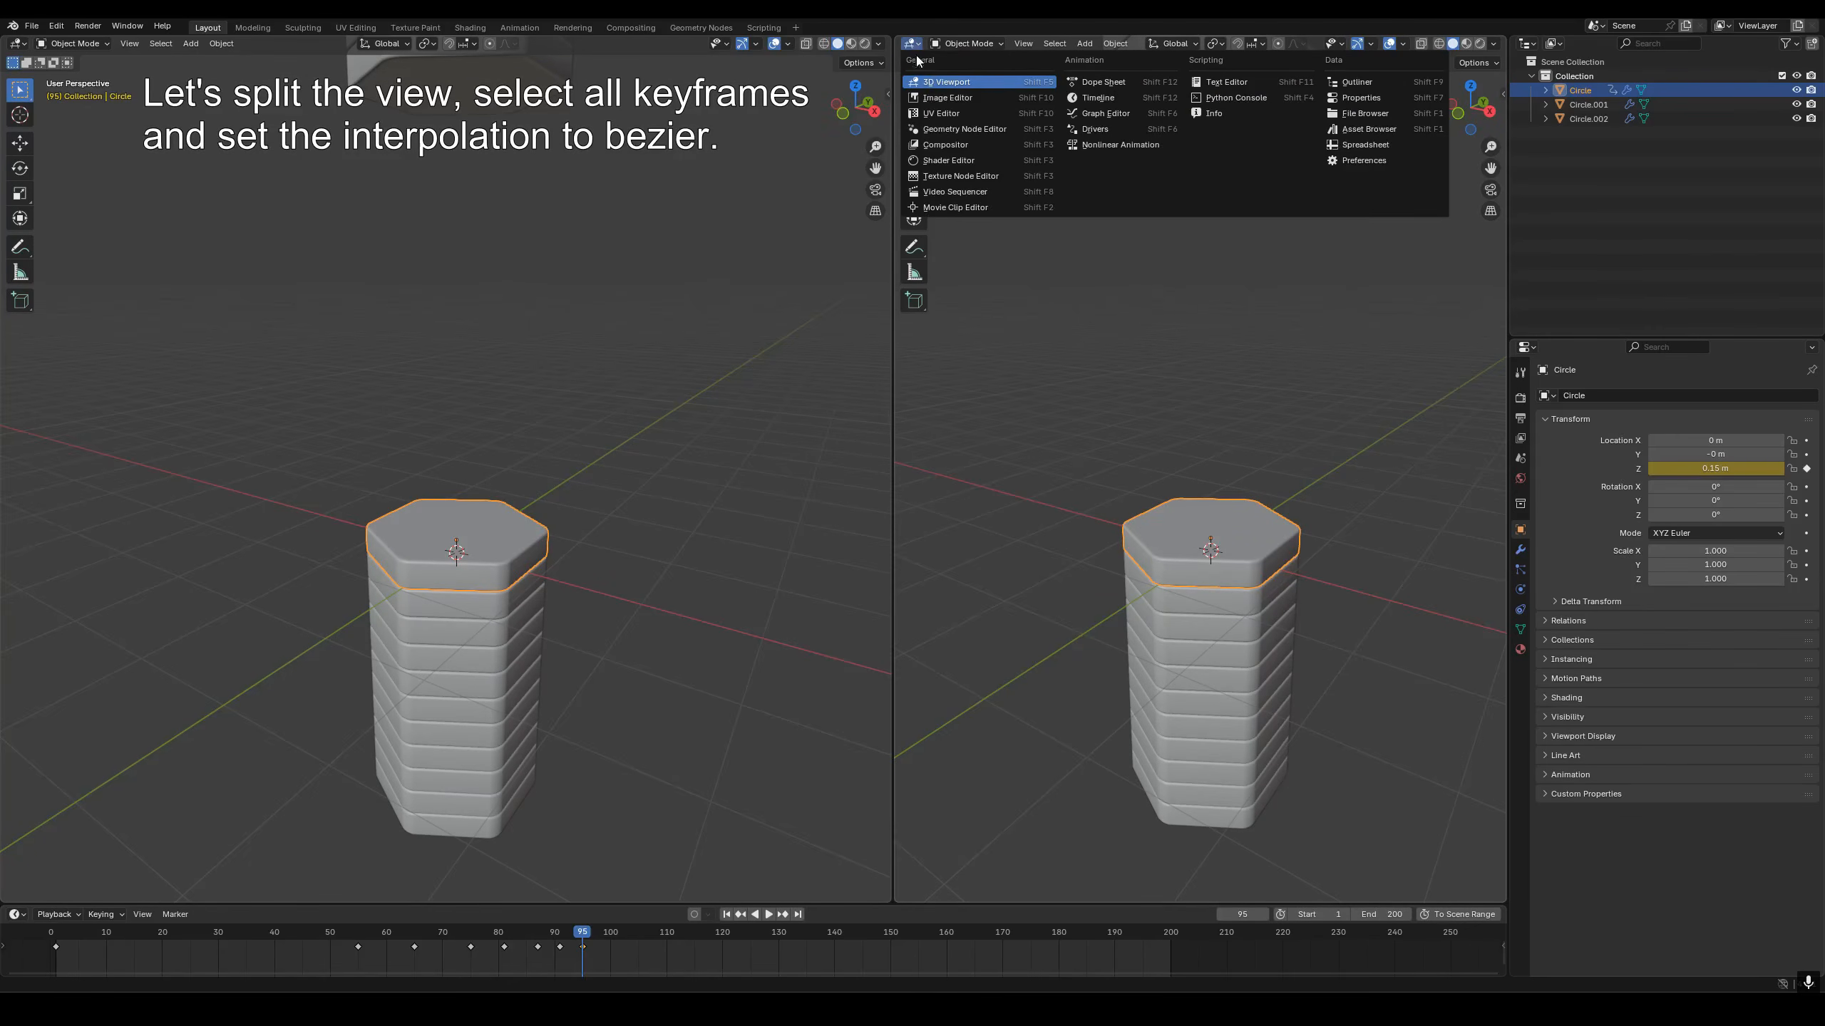
click(1101, 113)
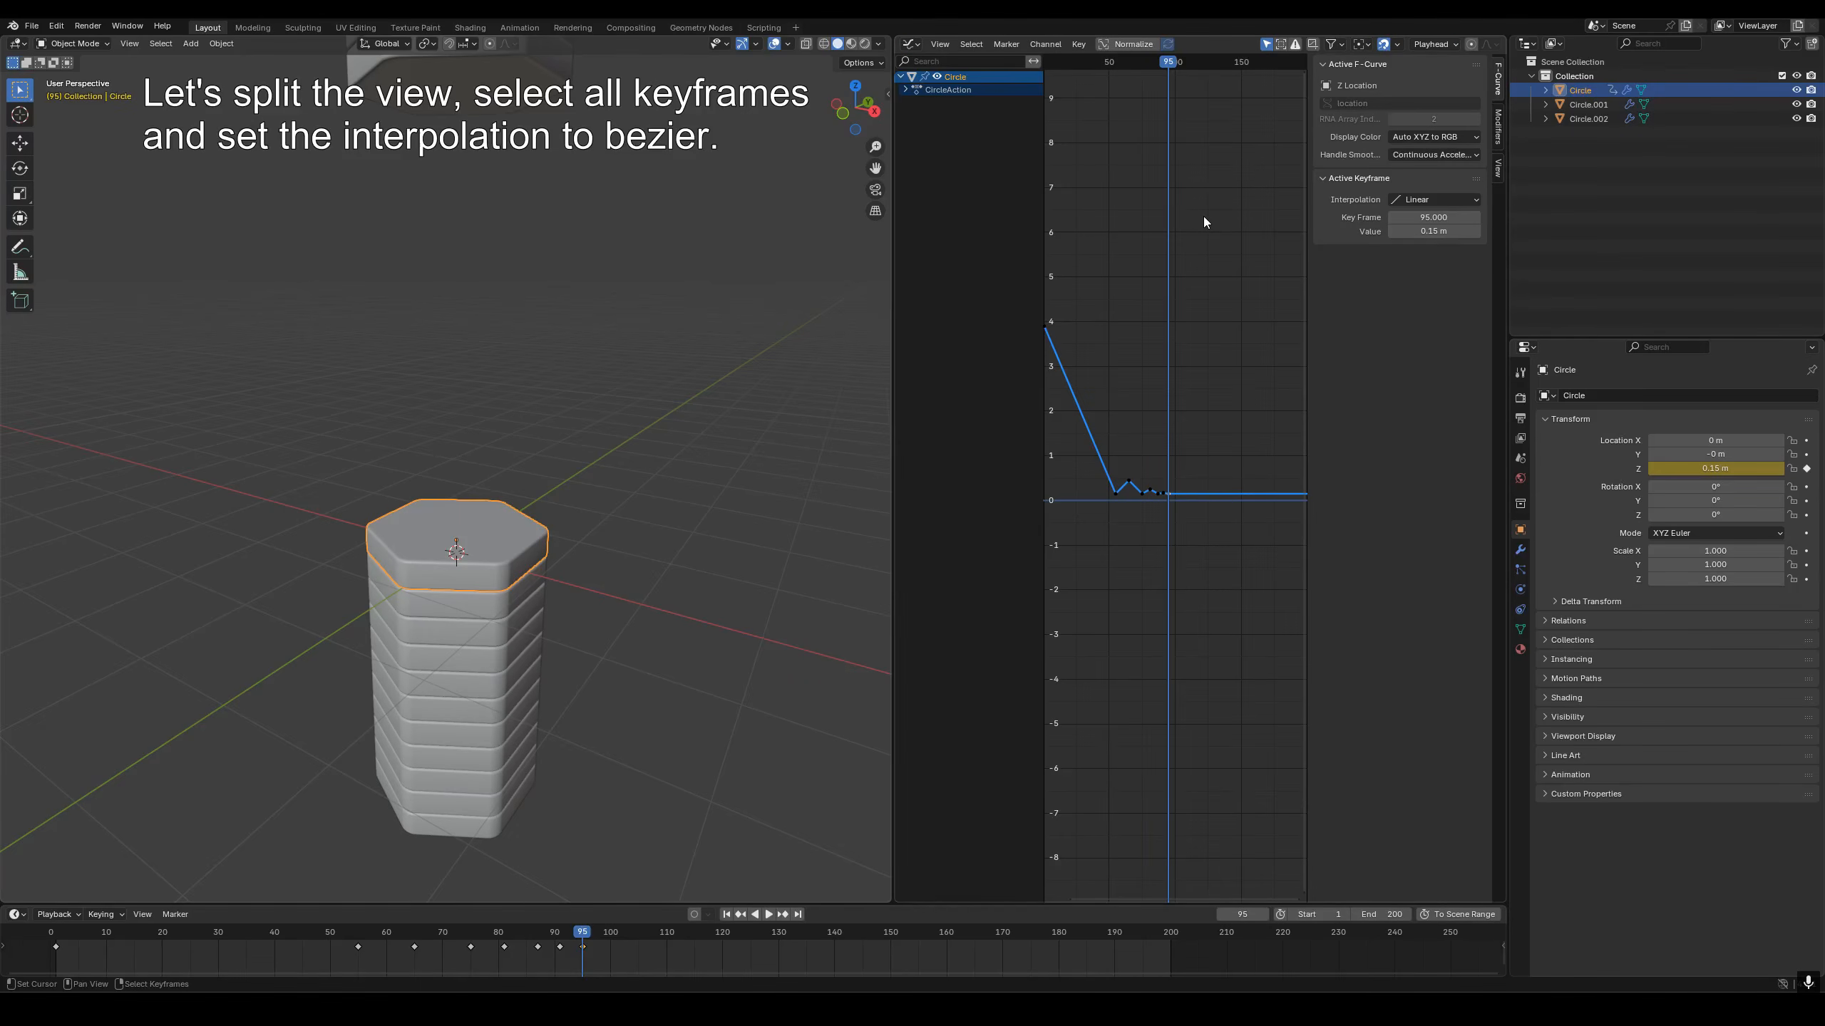
Hide the Graph Editor's sidebar and set the interpolation of all Z location keyframes to Bezier.
key(n)
key(Home)
key(a)
key(t)
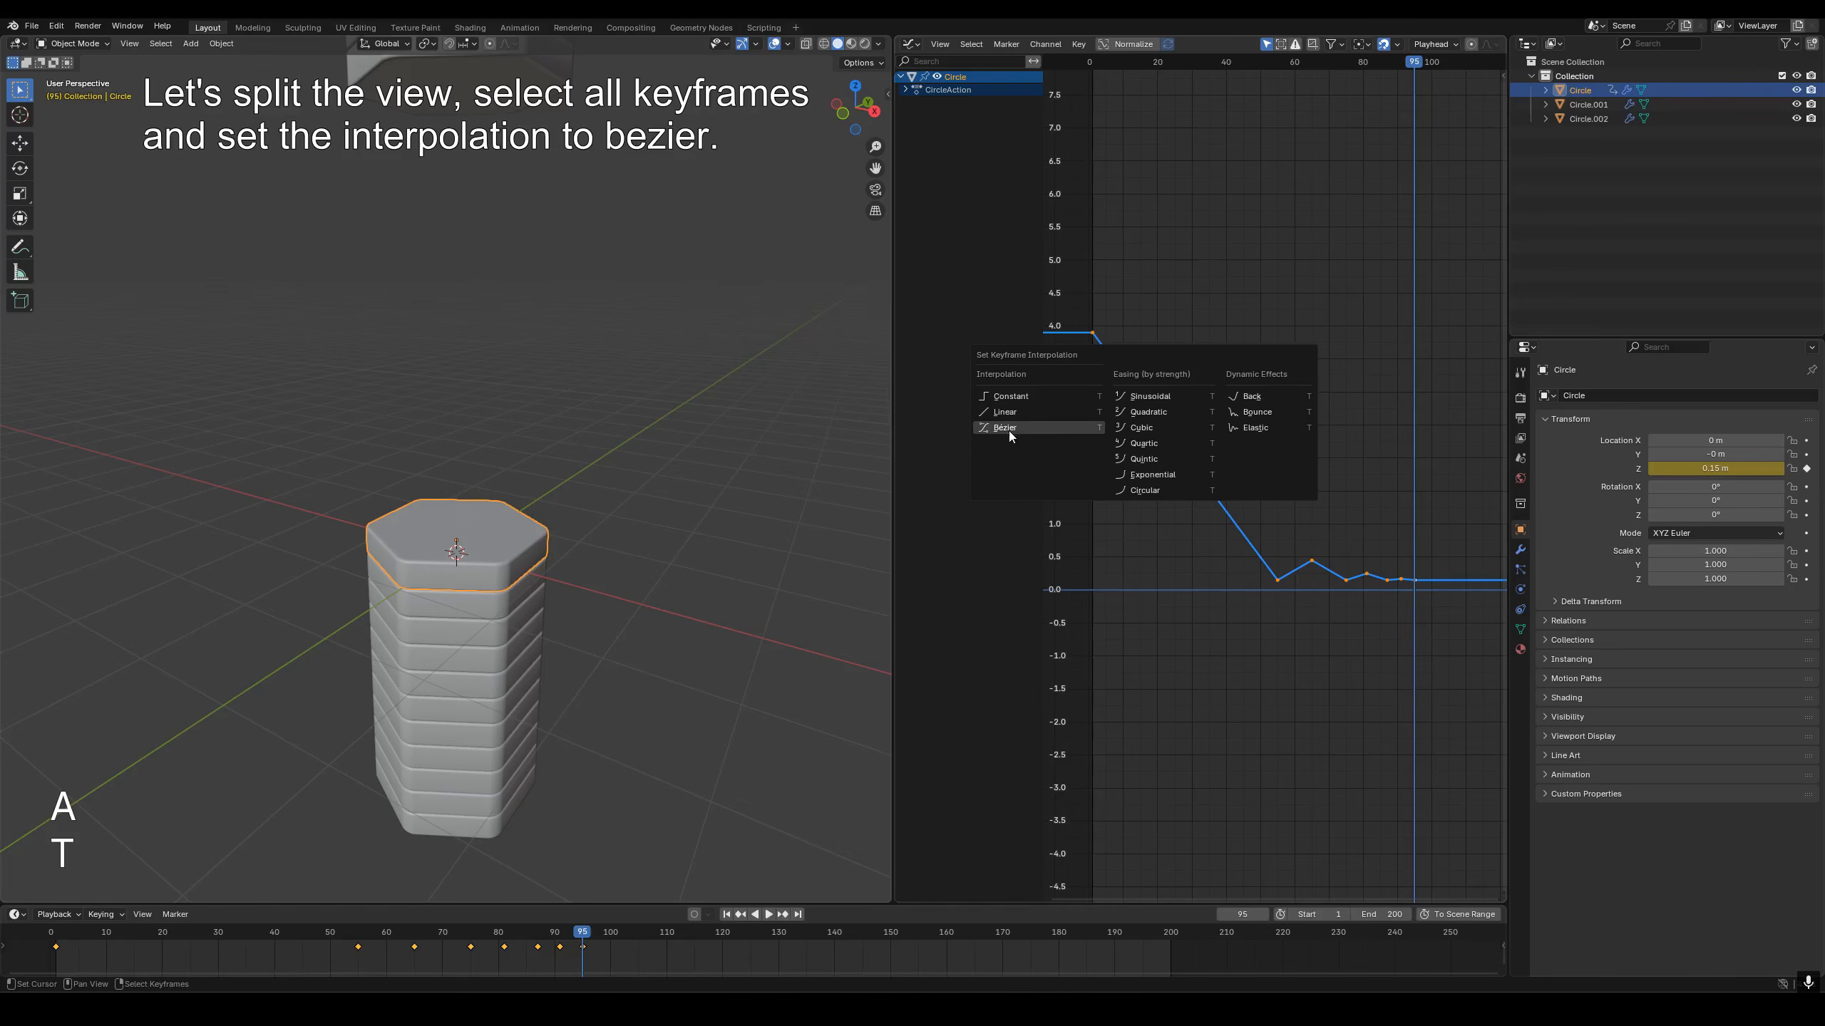
click(1026, 427)
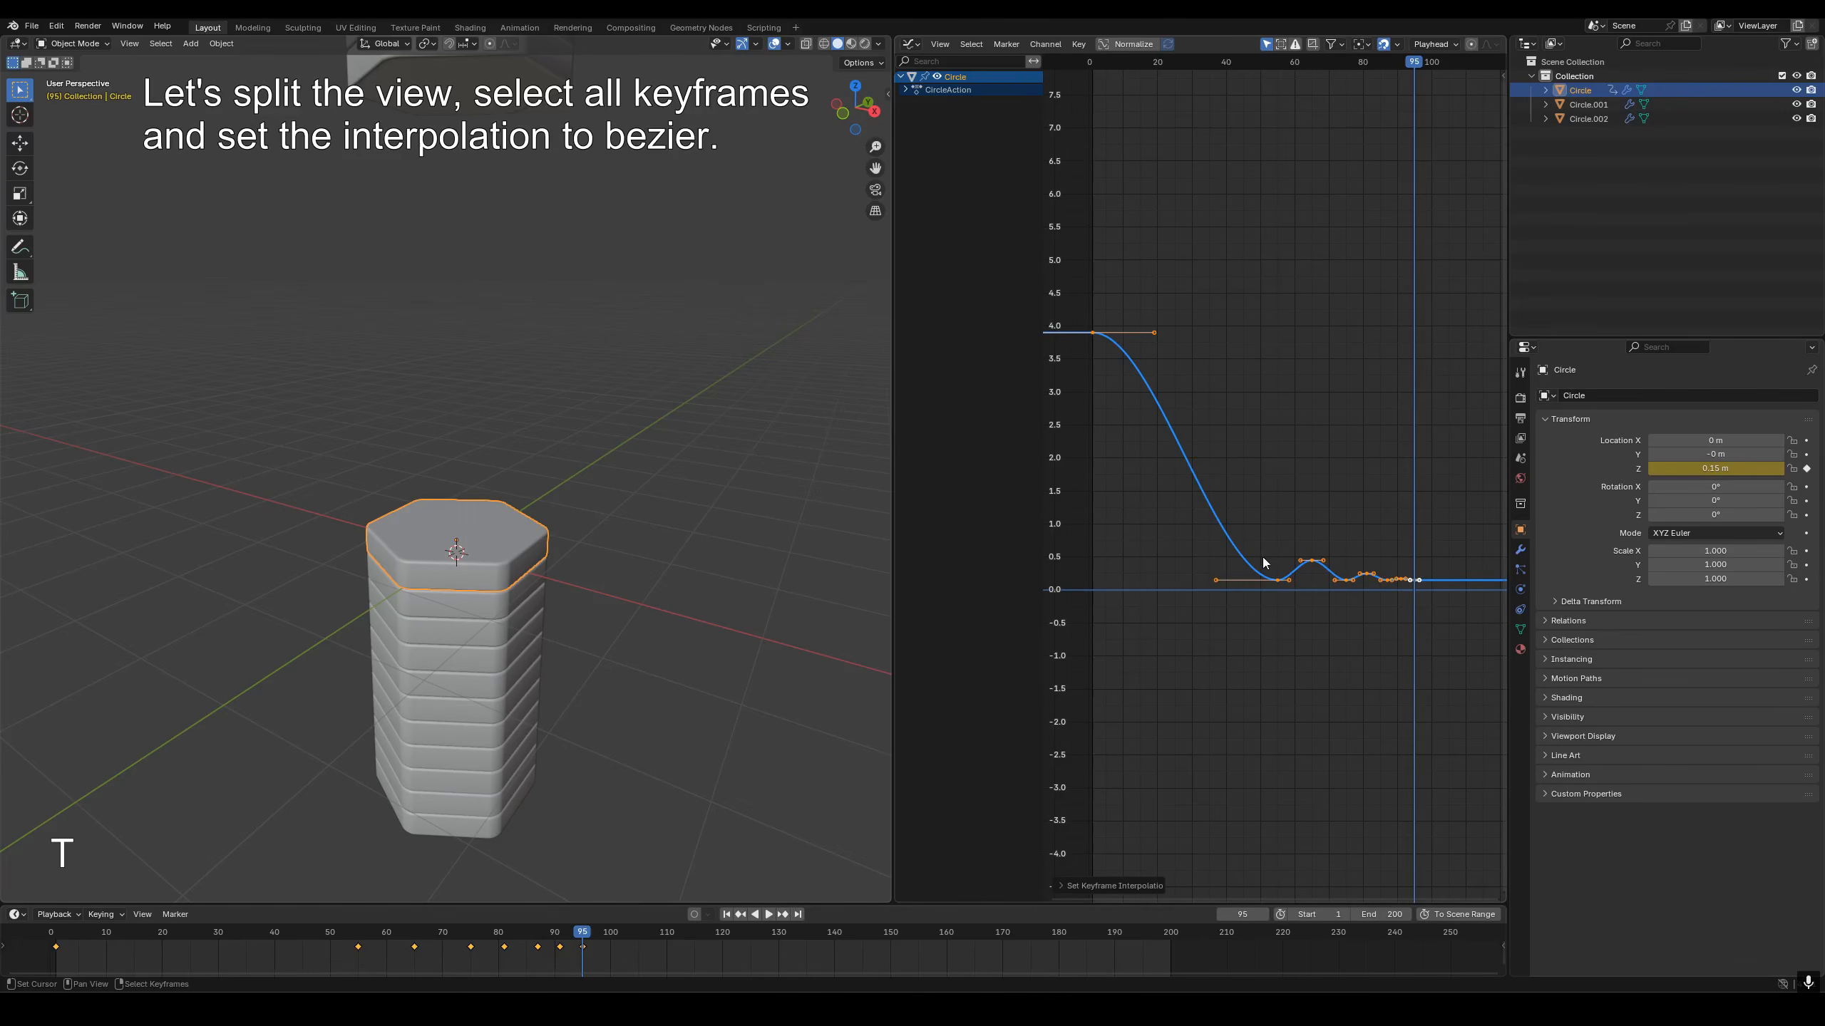
Scale the handles of the low keyframes at frames 55 and 75 to 0 for sharp bounces.
click(1278, 579)
scroll(1304, 611, up, 7)
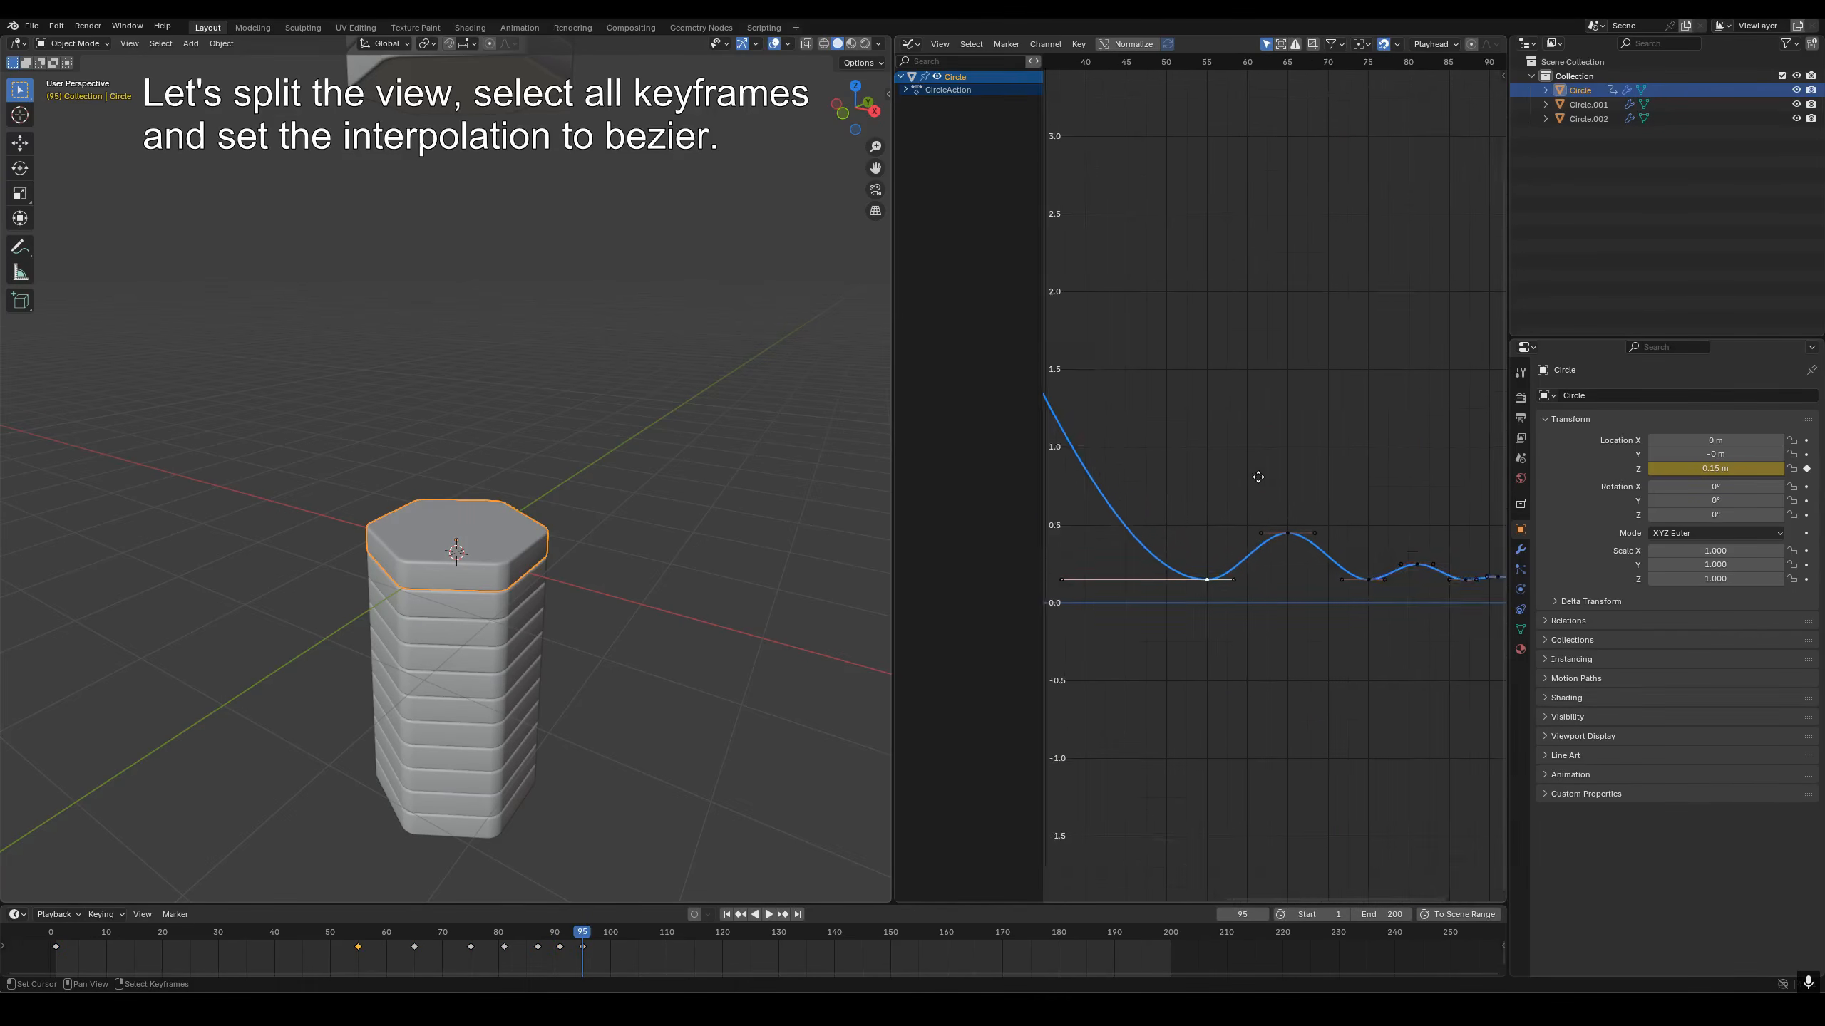
key(s)
key(0)
key(Return)
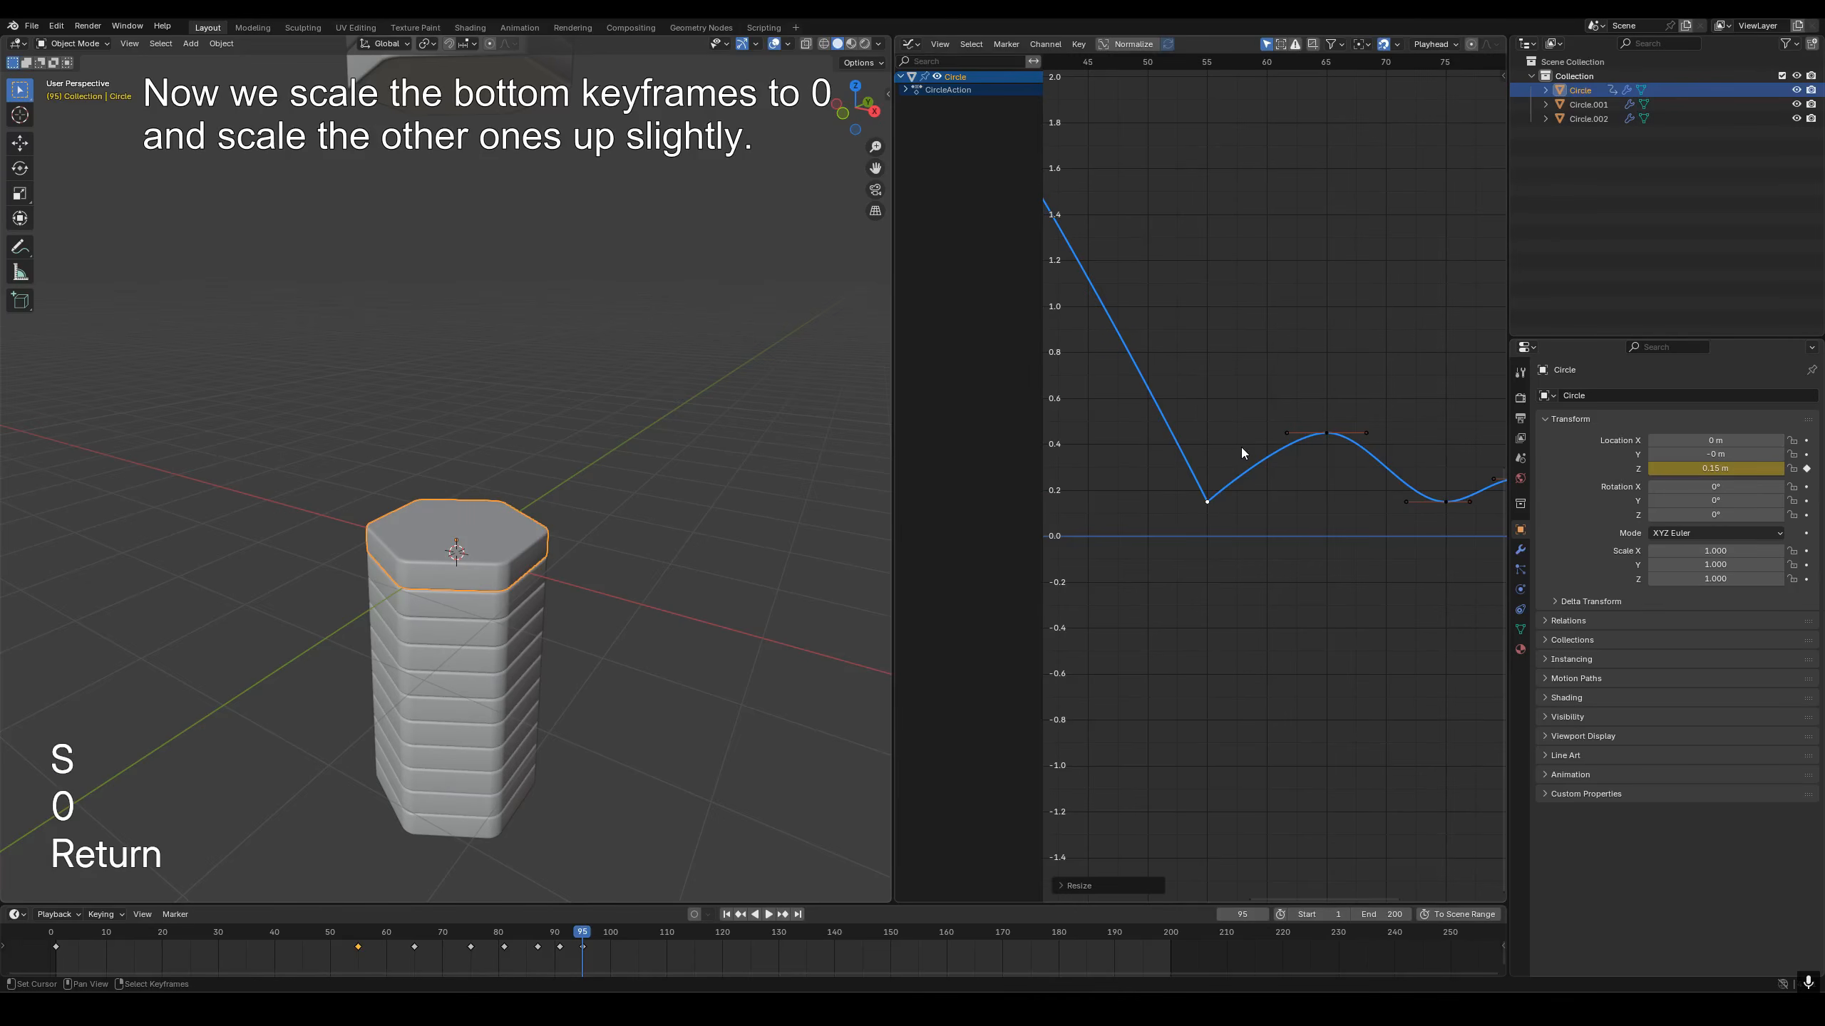
click(1444, 501)
key(s)
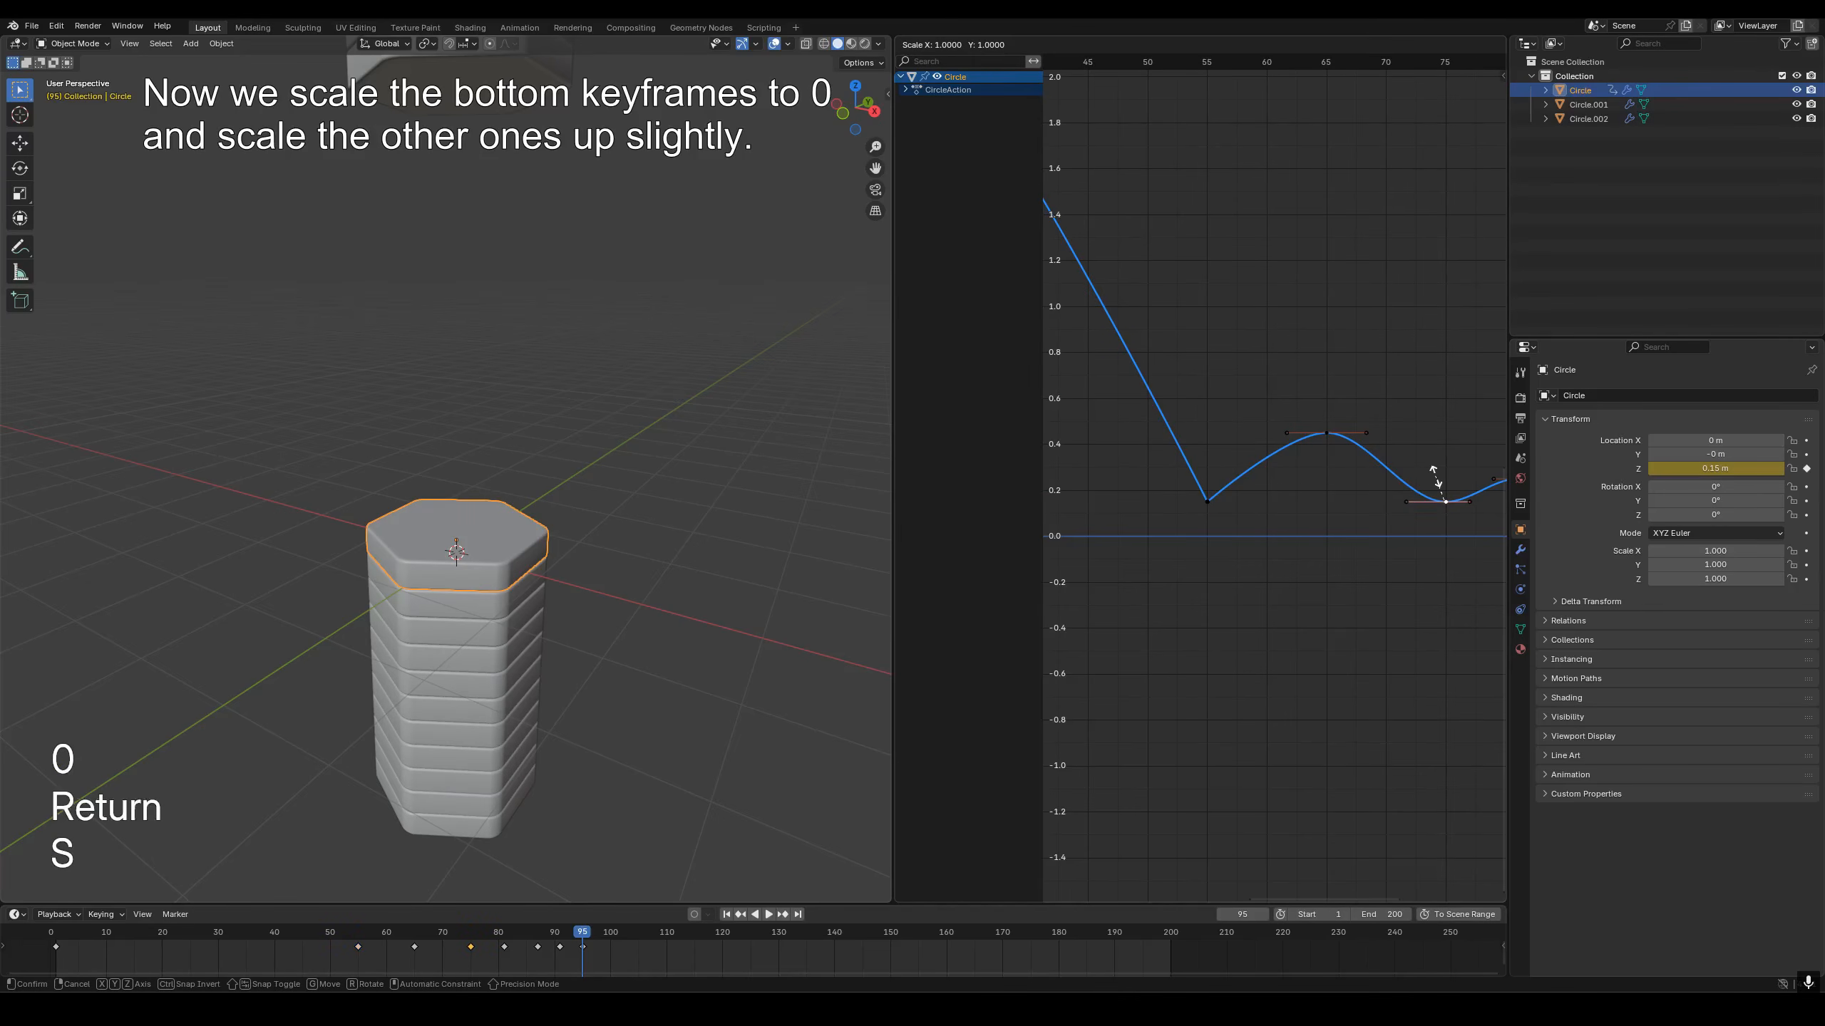
key(0)
key(Return)
Scale the handles of the low keyframes at frames 87 and 95 to 0.
middle_drag(1486, 463, 1129, 454)
click(1249, 492)
key(s)
key(0)
key(Return)
scroll(1270, 464, up, 3)
click(1387, 501)
key(s)
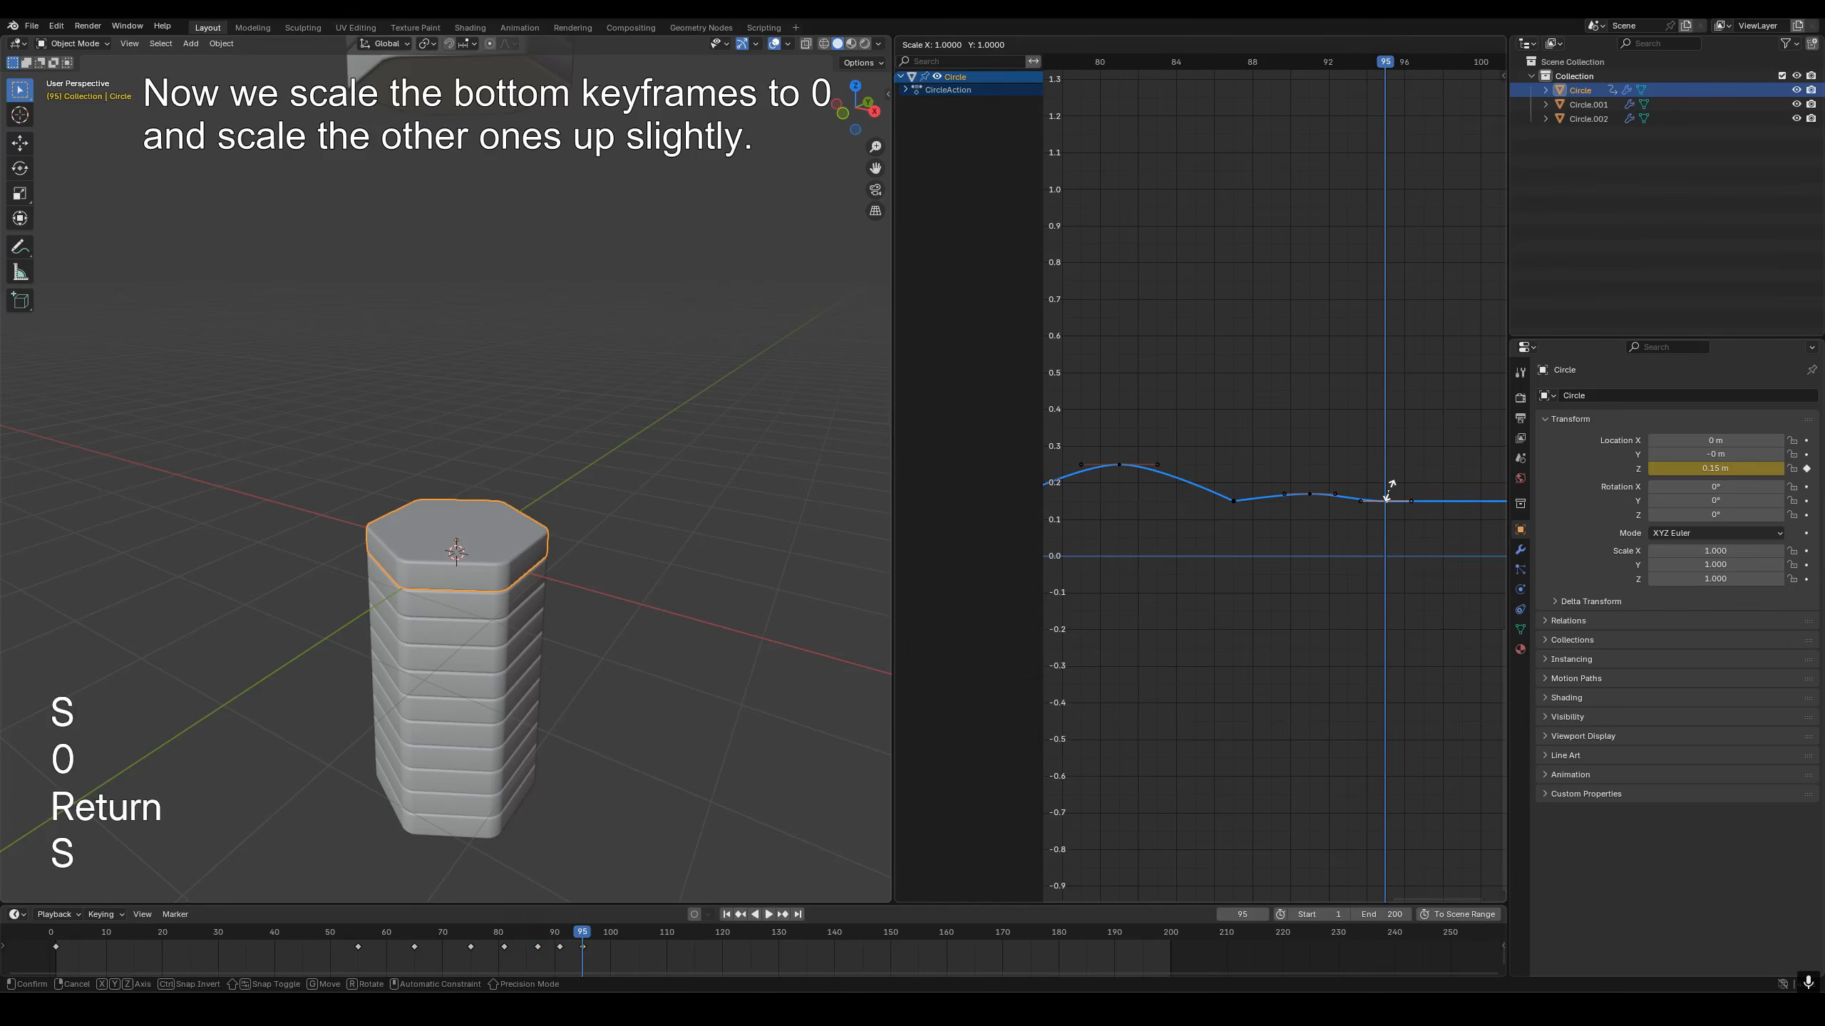
key(0)
key(Return)
Scale up the handles of the first bounce's peak keyframe at frame 65 slightly.
scroll(1365, 495, down, 10)
key(shift+b)
drag(1105, 348, 1297, 500)
ctrl+middle_drag(1297, 500, 1213, 465)
scroll(1213, 465, up, 3)
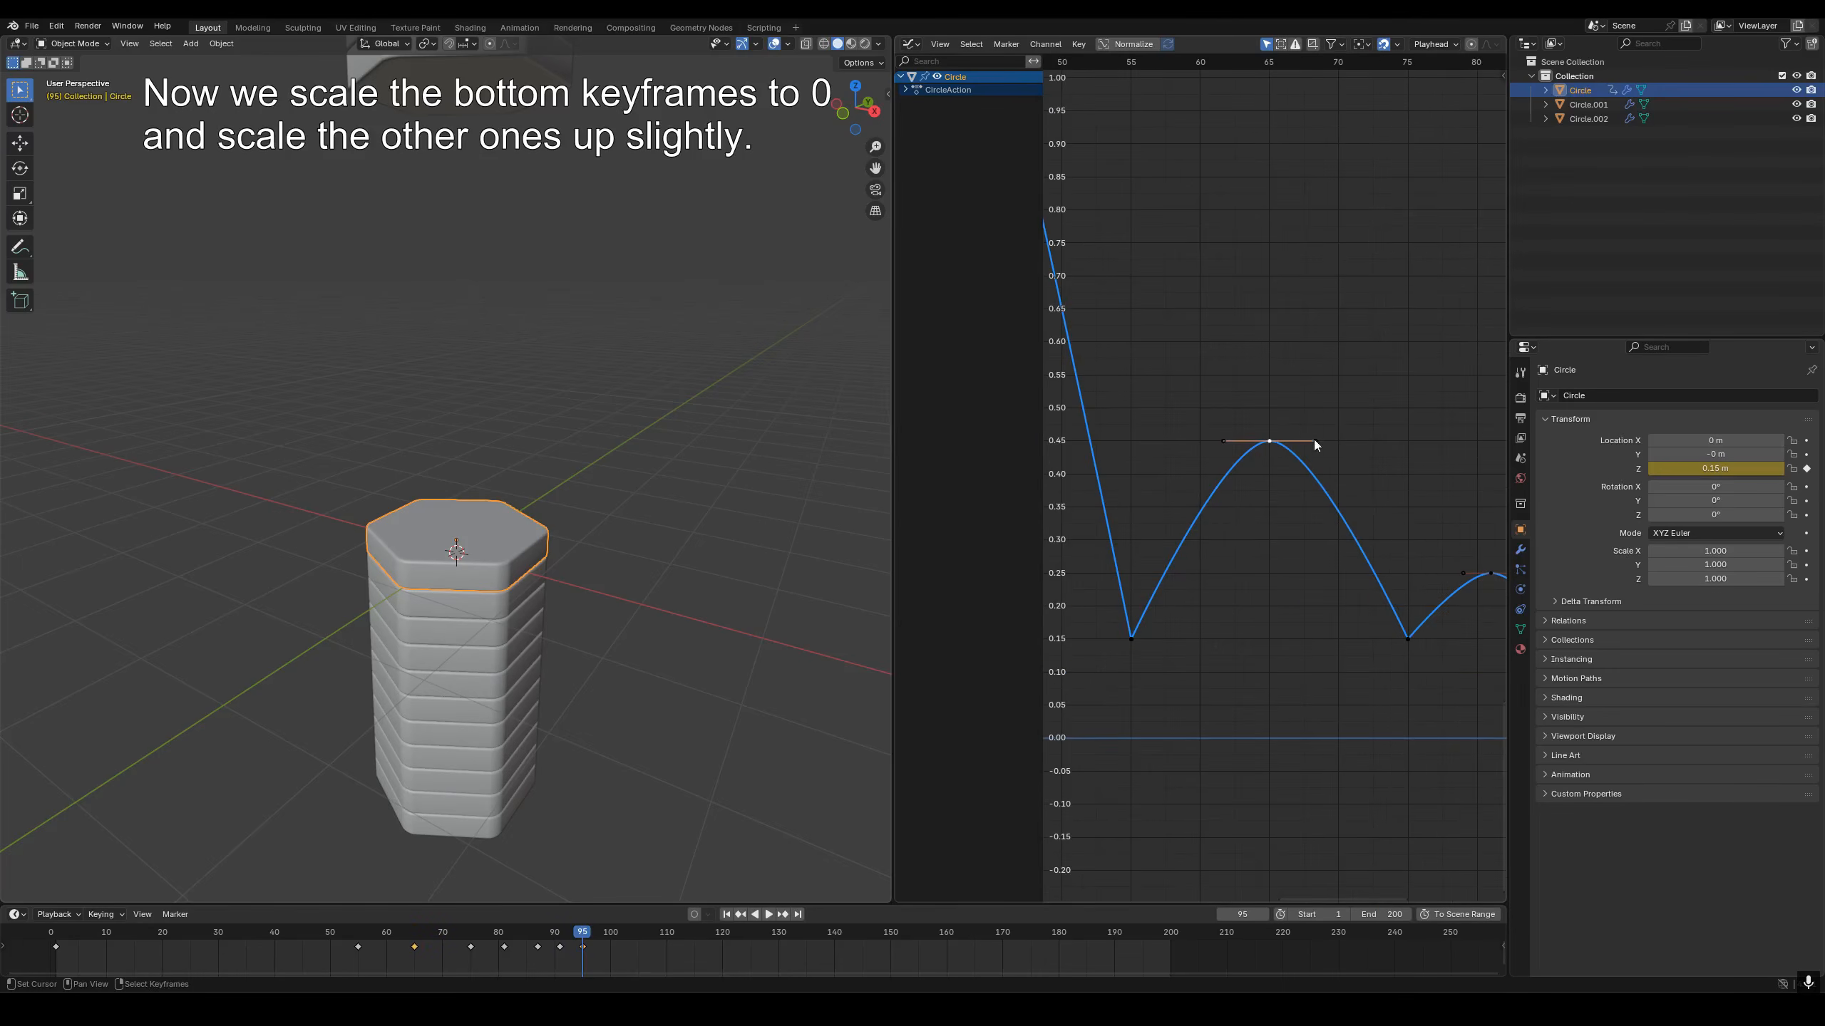
click(1269, 441)
key(s)
click(1374, 434)
Scale up the handles of the peak keyframes at frames 81 and 91 slightly and play the animation from frame 1.
middle_drag(1385, 460, 1181, 330)
scroll(1275, 449, up, 5)
click(1273, 423)
key(s)
click(1385, 426)
middle_drag(1389, 428, 1145, 333)
scroll(1213, 396, up, 4)
click(1235, 408)
key(s)
click(1282, 408)
key(Home)
key(shift+Left)
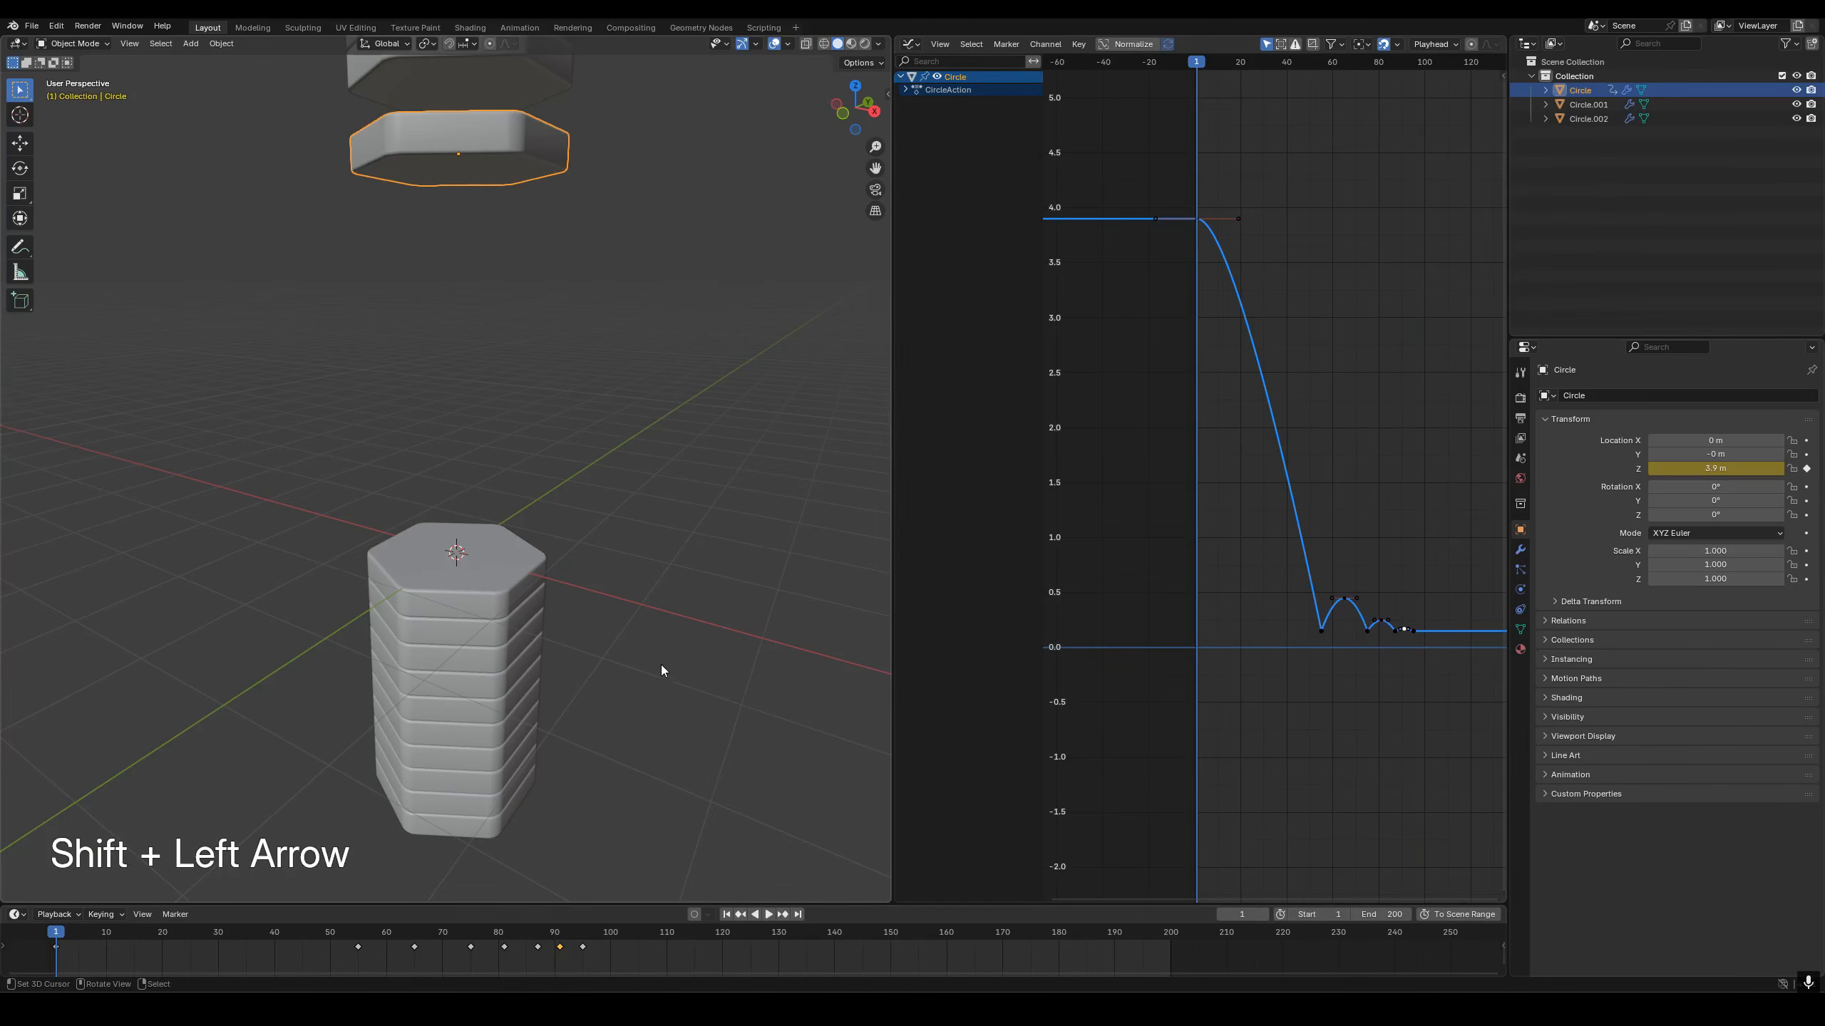
key(space)
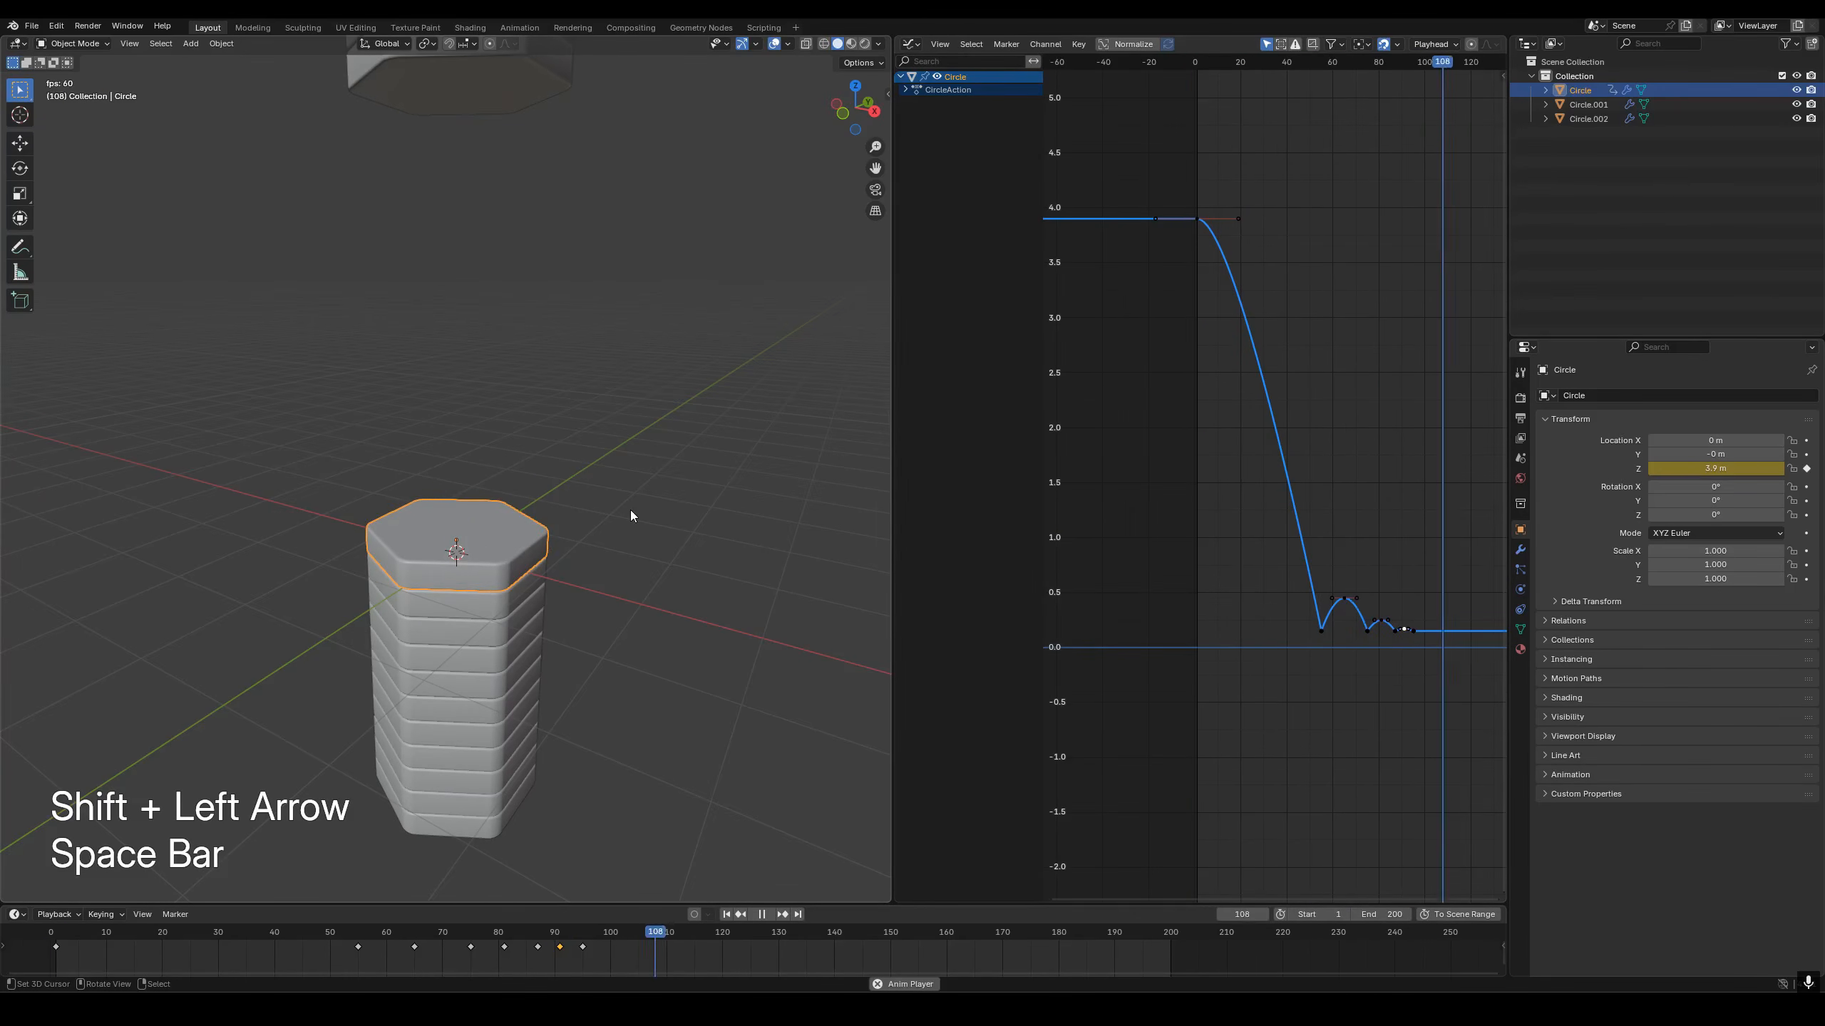
key(space)
Scale up the handles of the first keyframe by about 1.15 and replay the animation from frame 1.
click(1196, 219)
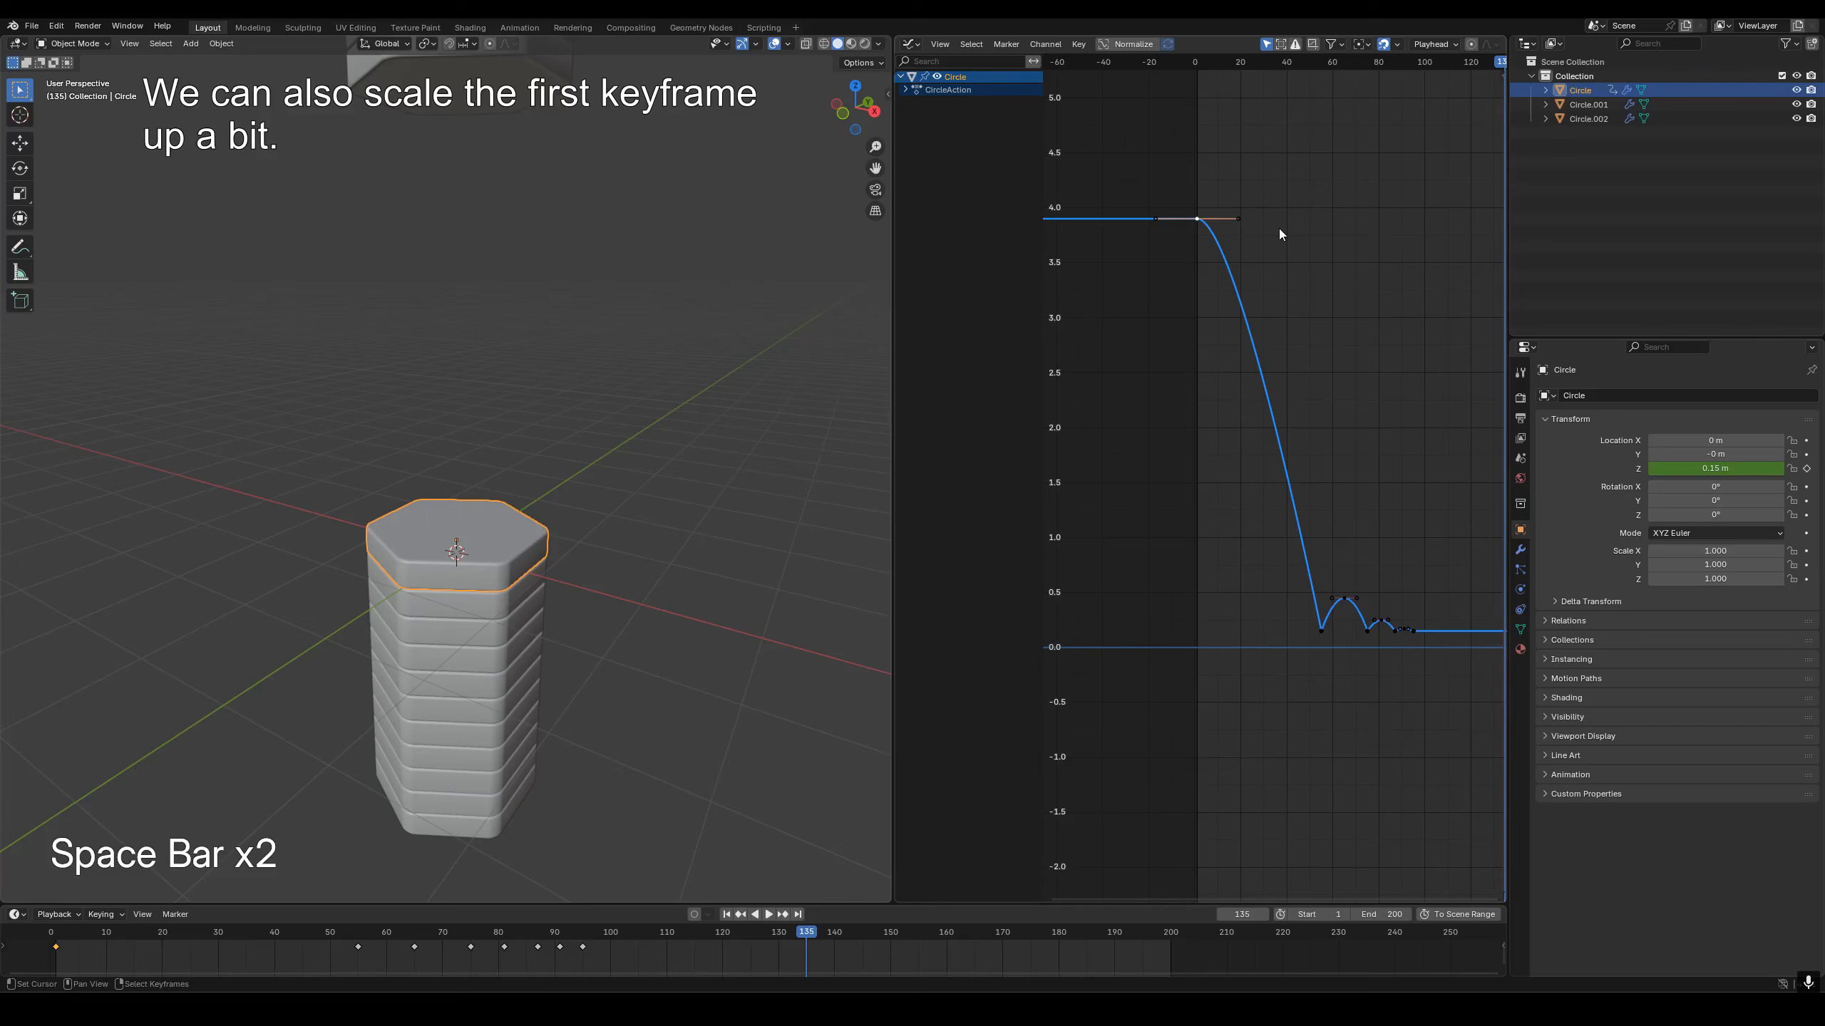
key(s)
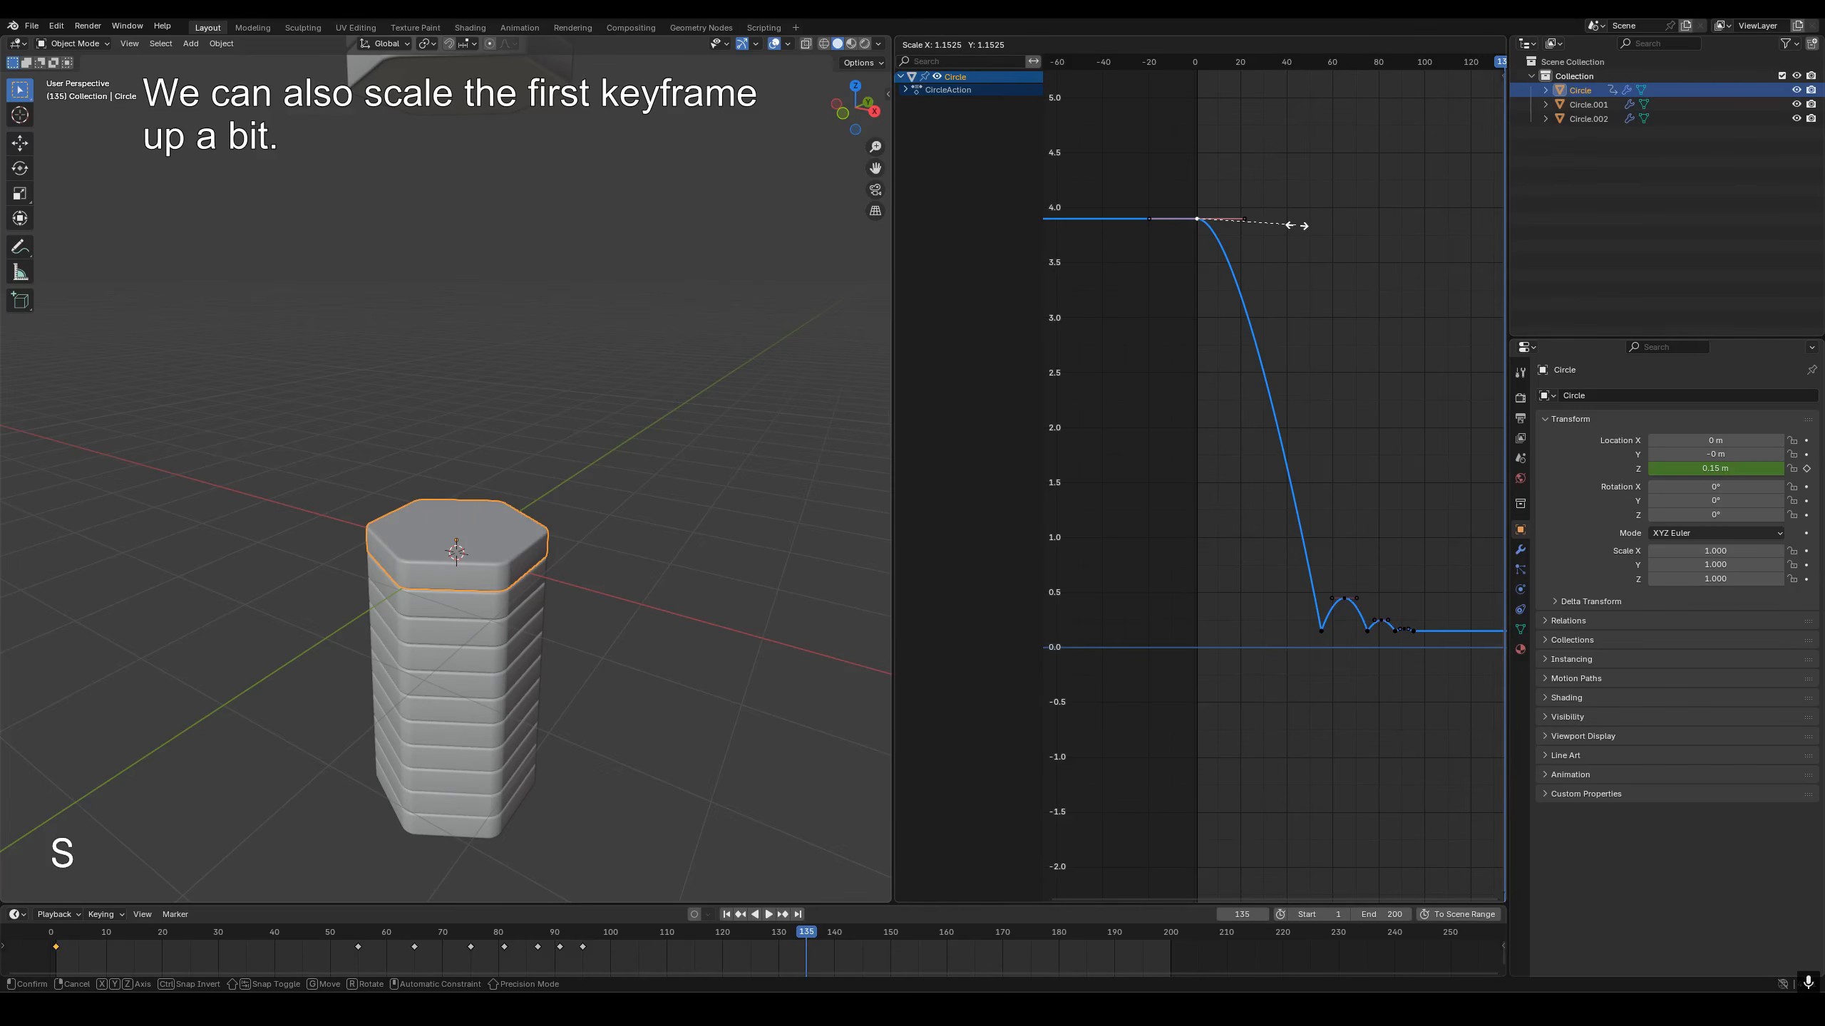
click(1295, 229)
key(shift+Left)
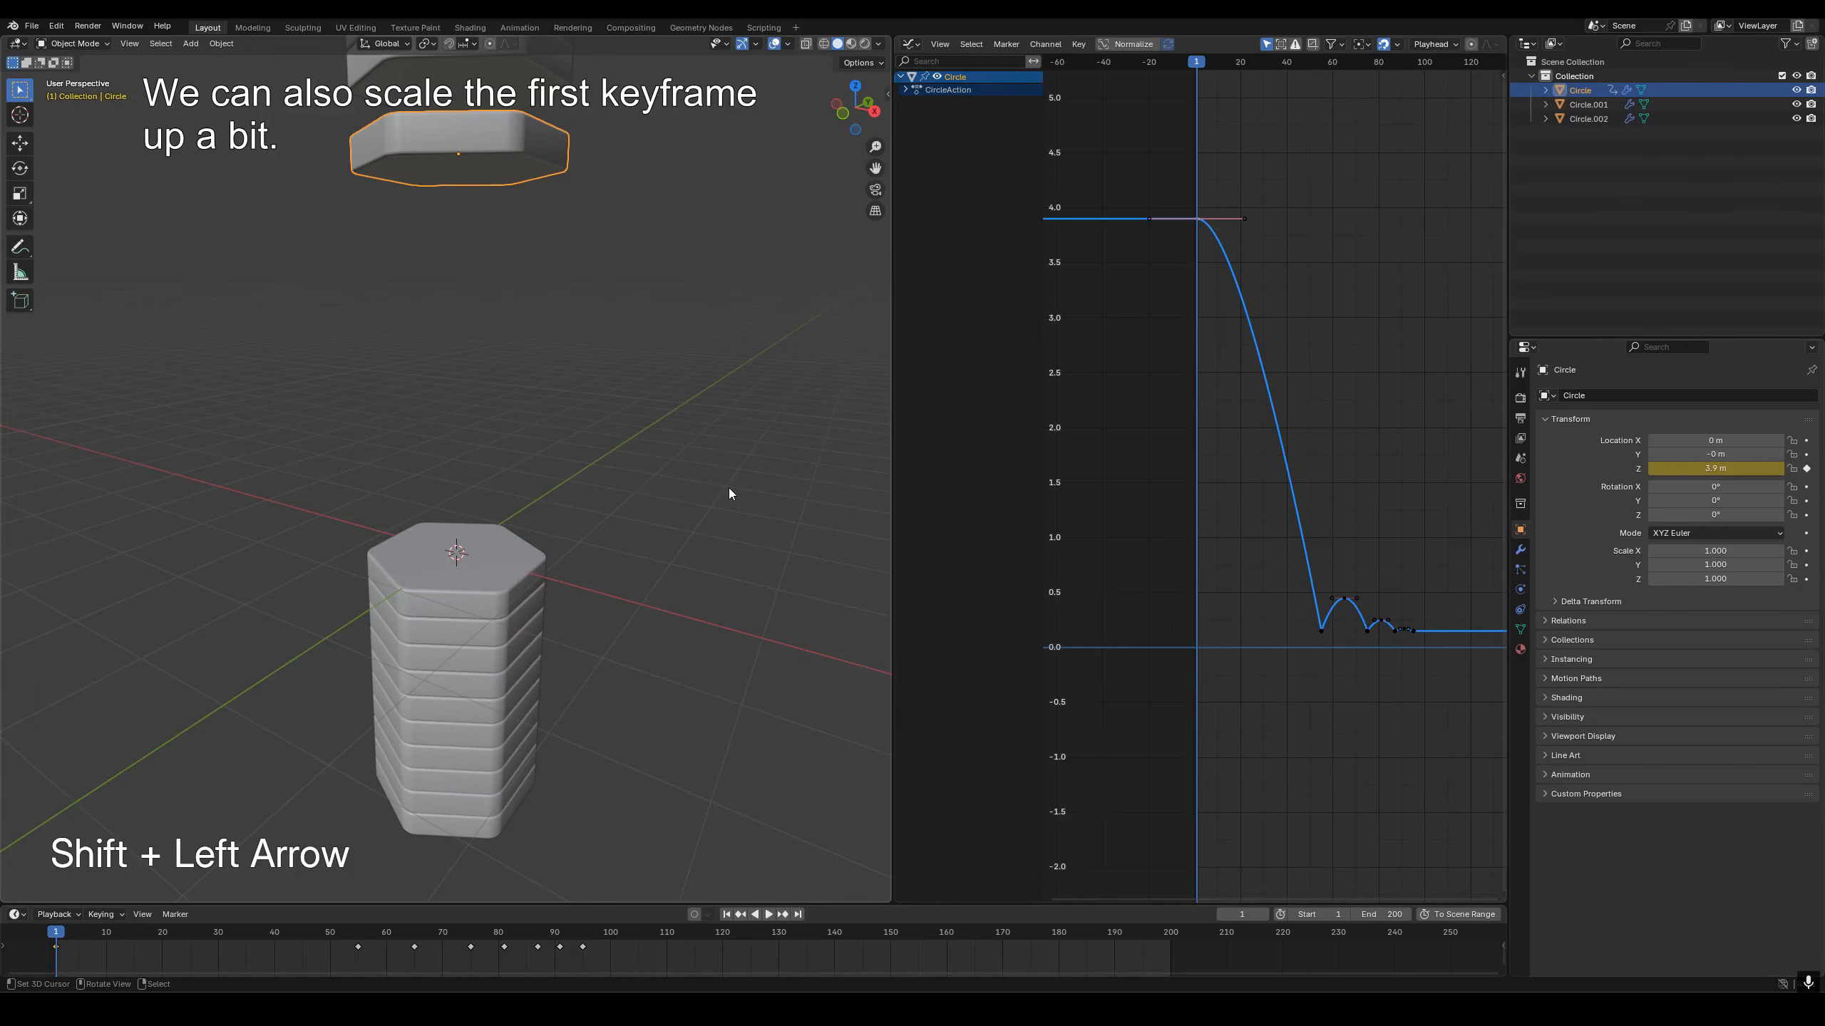
key(space)
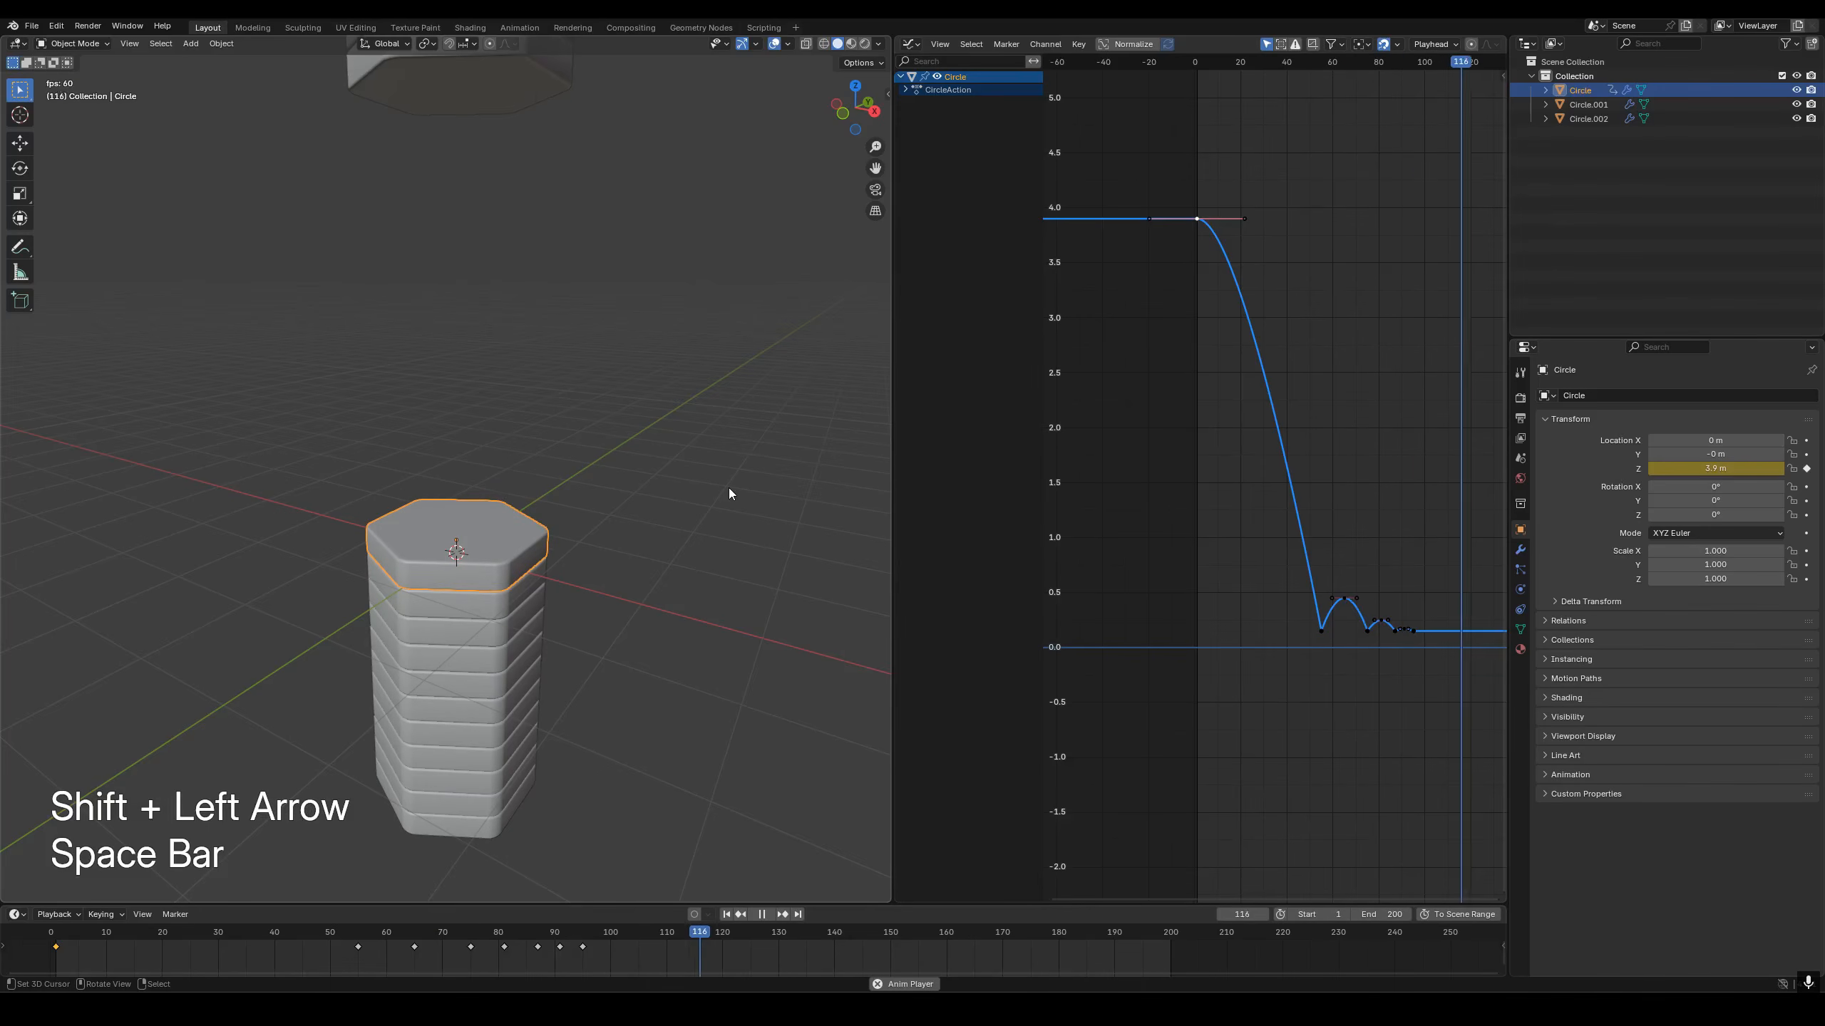
key(space)
Set the hexagon's Z rotation to 140° at frame 1 and keyframe it.
key(shift+Left)
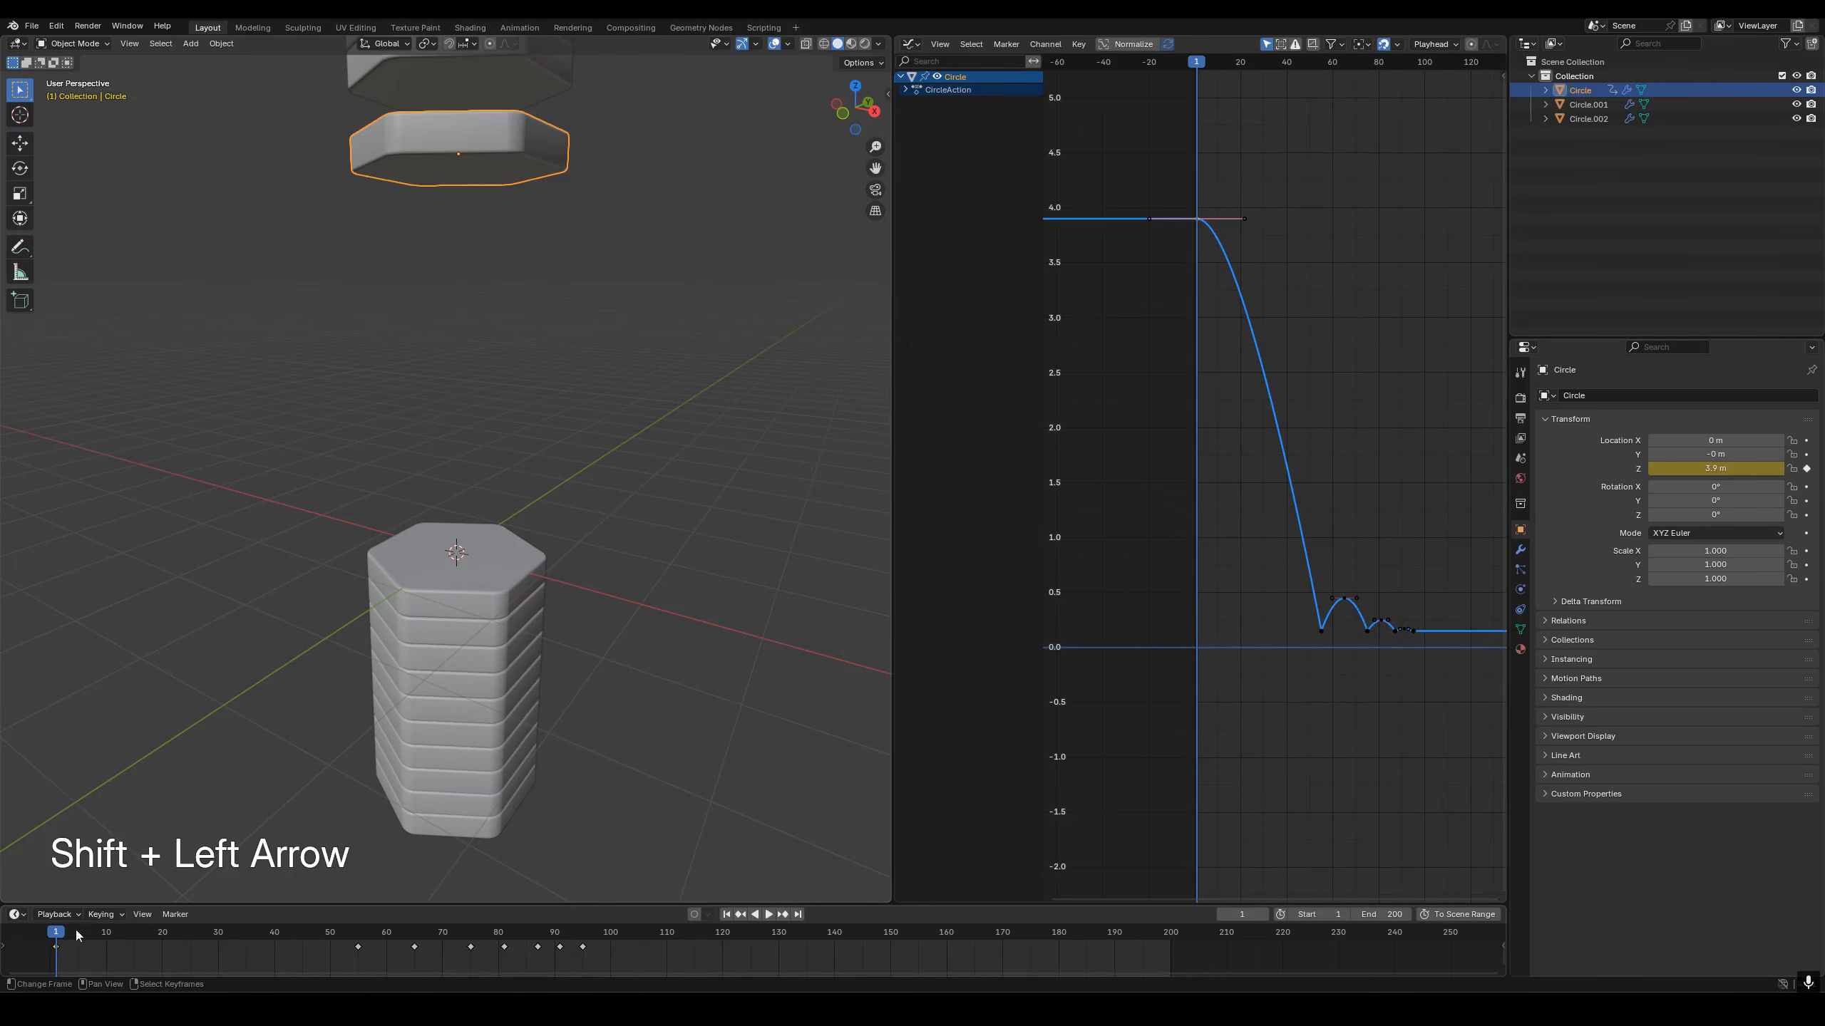
double_click(1720, 516)
text(140)
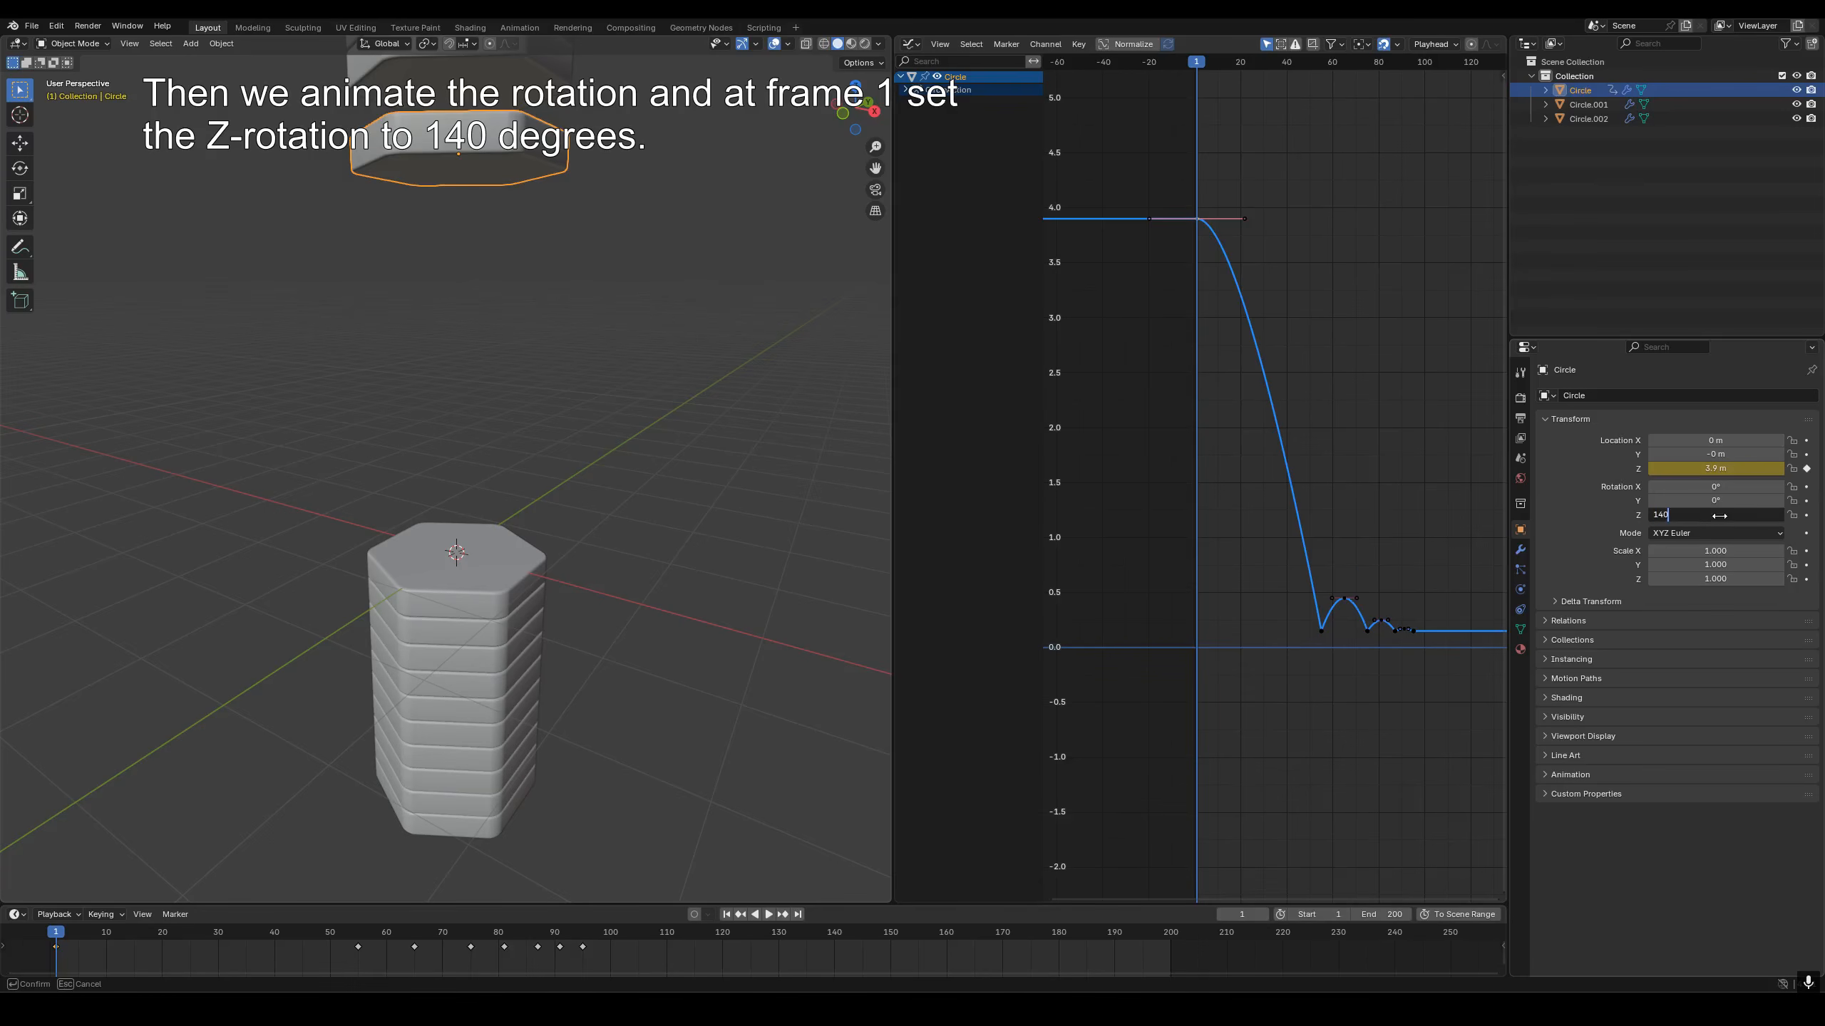
key(Return)
key(i)
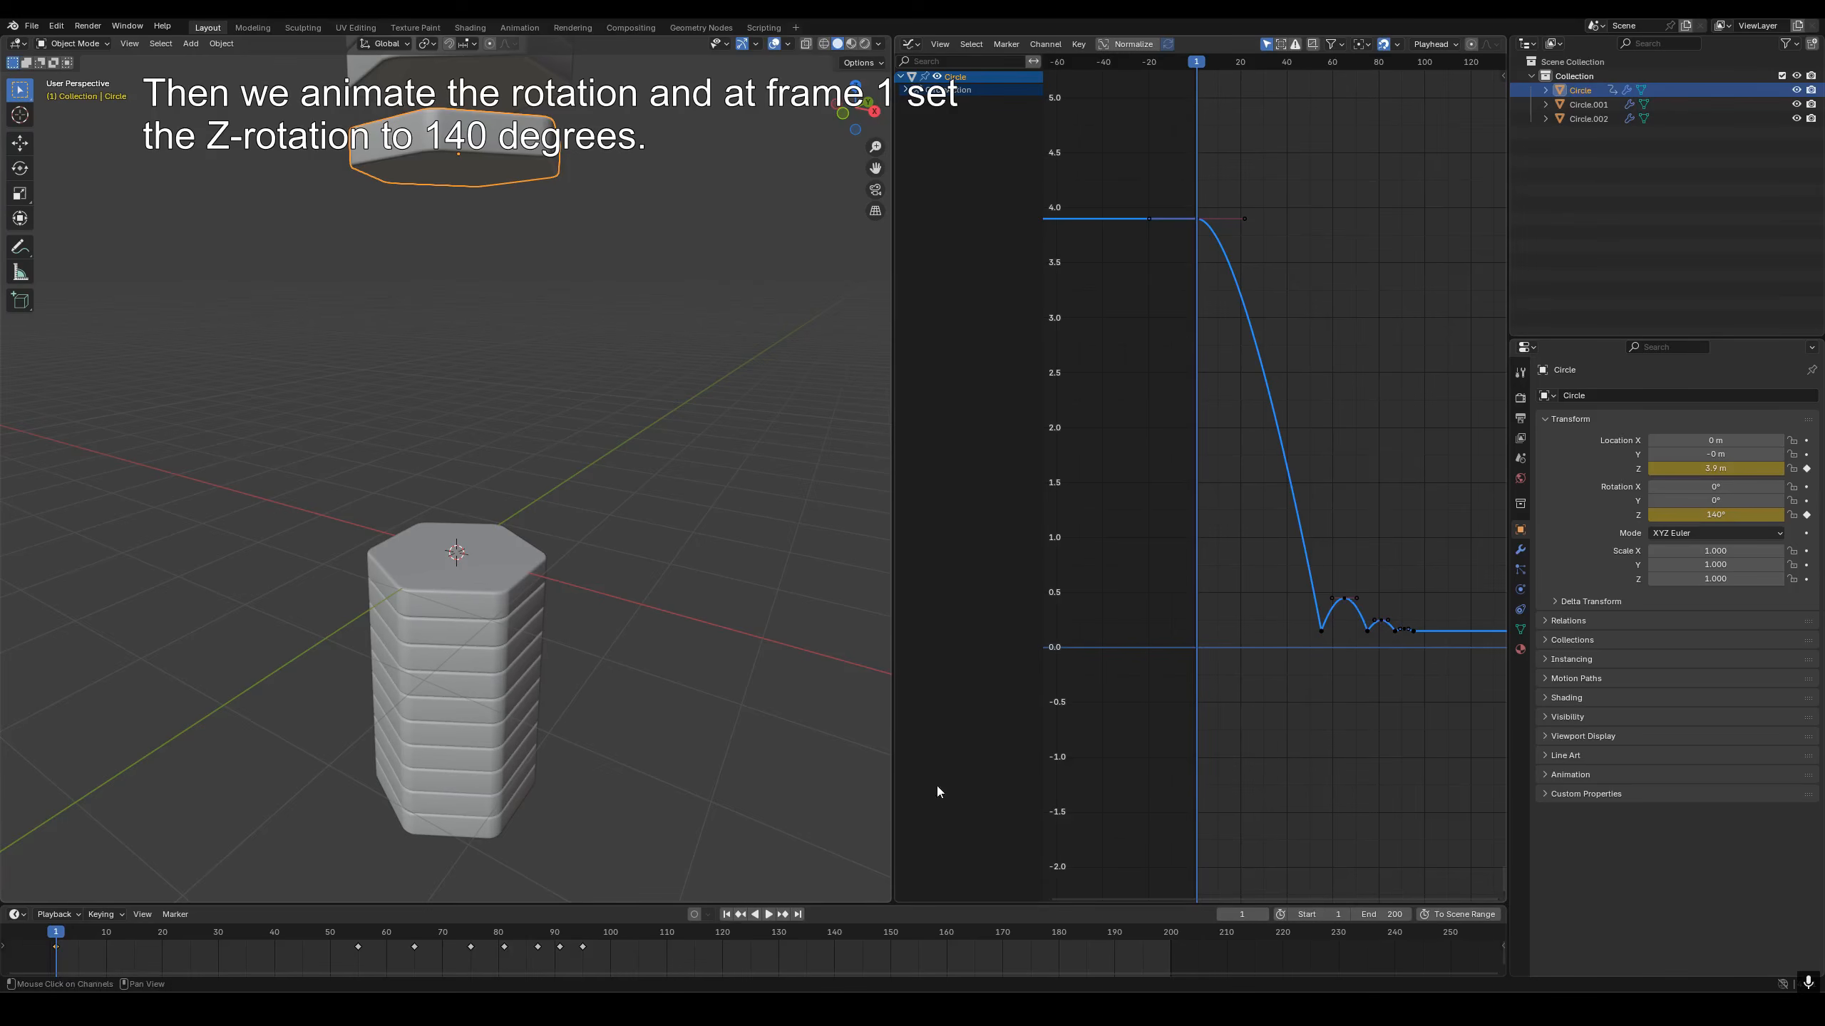
Keyframe the hexagon's Z rotation at 40° on frame 55.
click(358, 948)
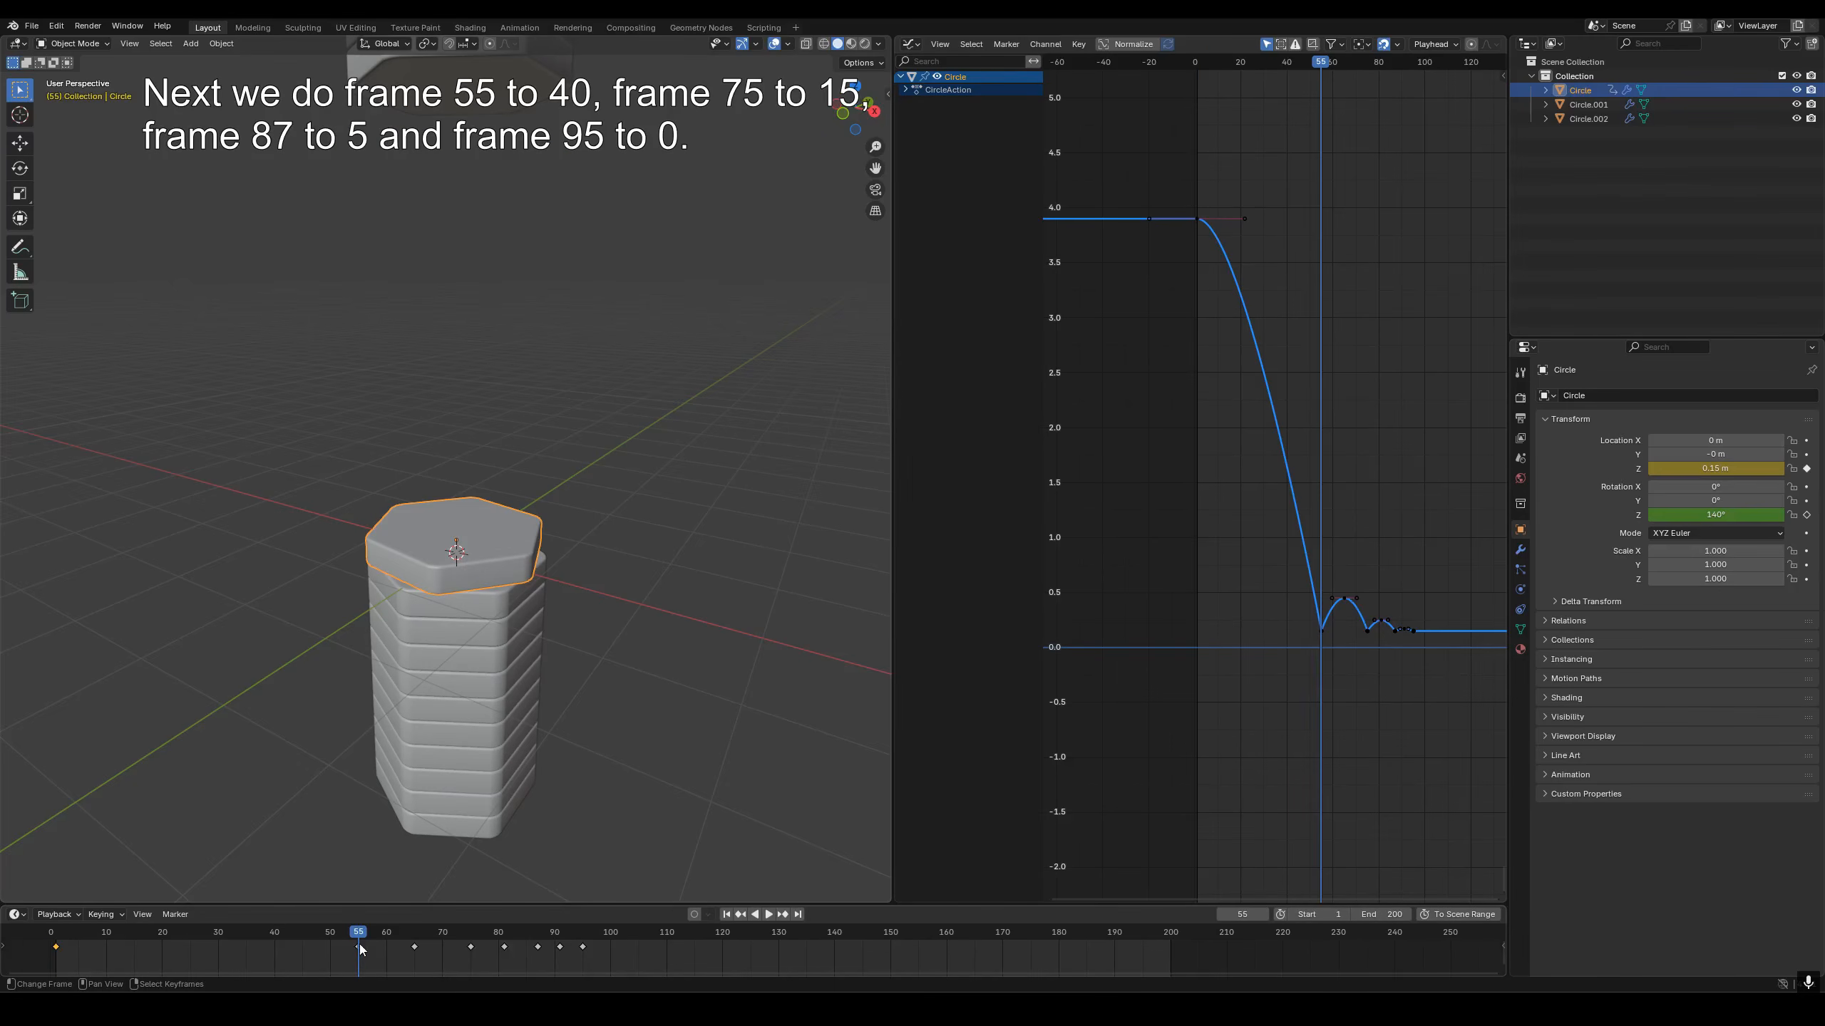
click(1721, 512)
key(Return)
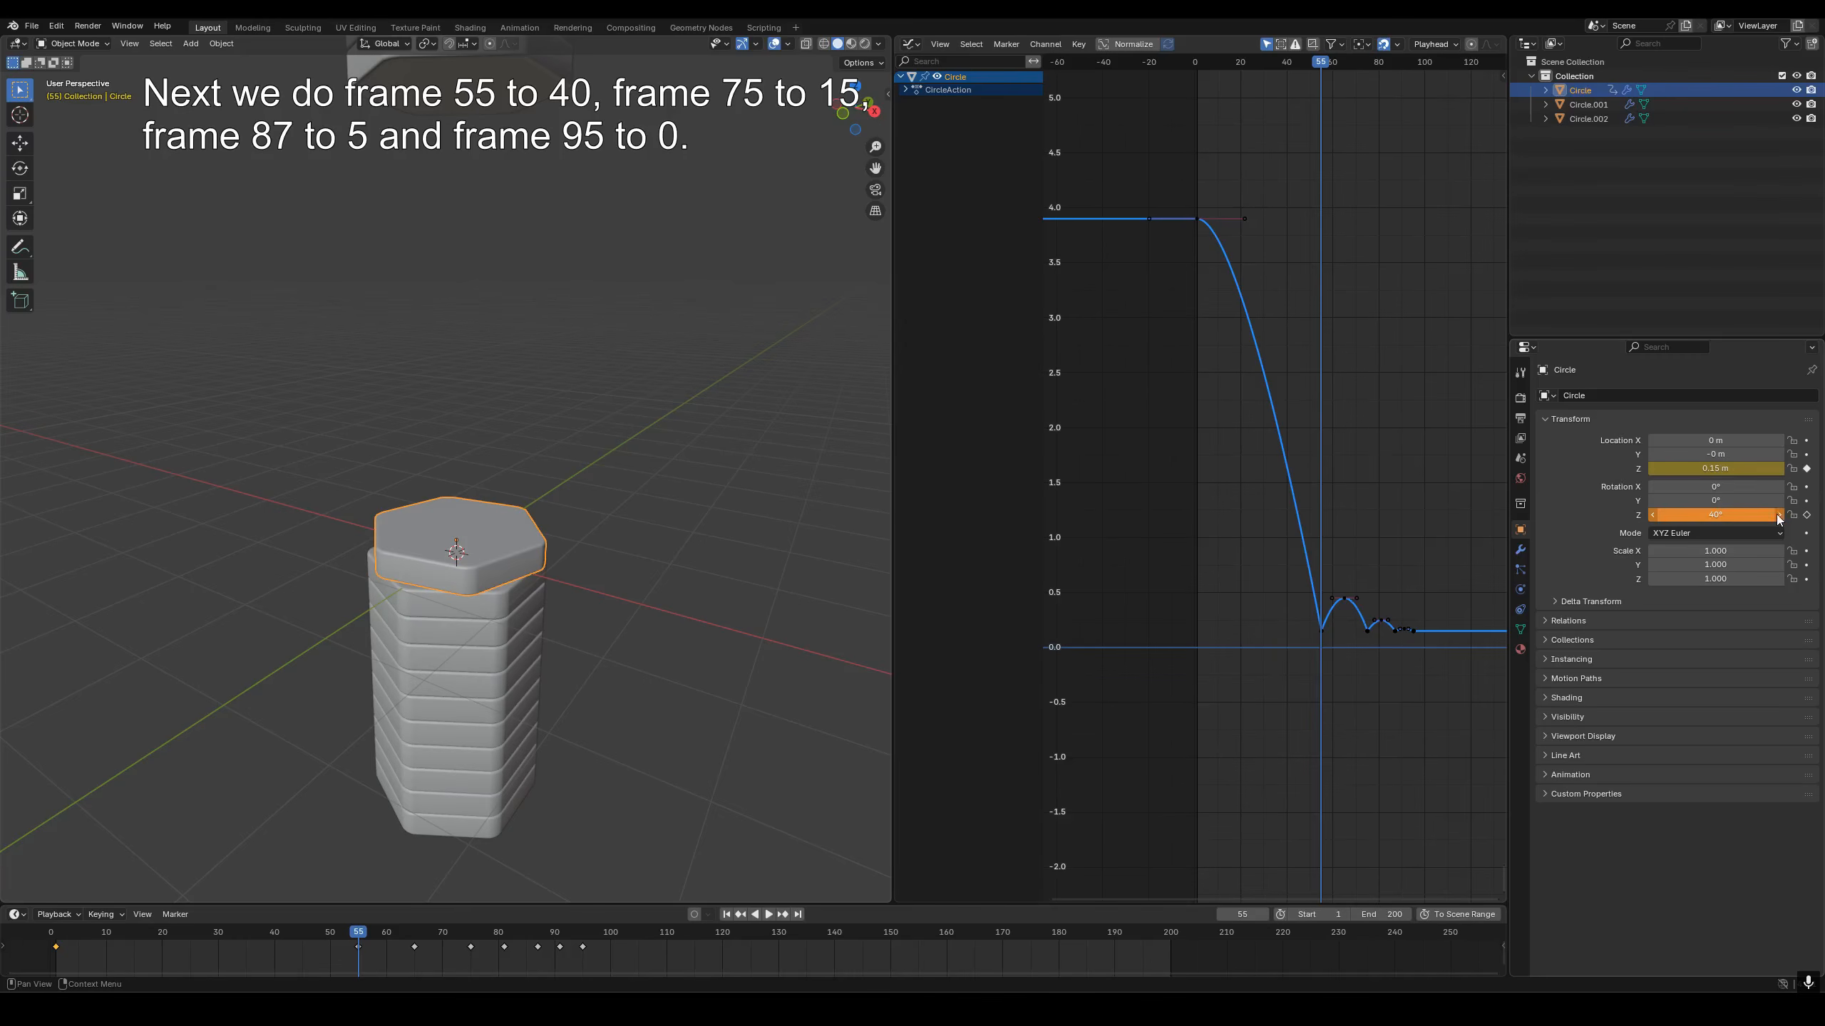
click(1806, 514)
Keyframe the hexagon's Z rotation at 15° on frame 75.
click(472, 948)
double_click(1715, 514)
text(1)
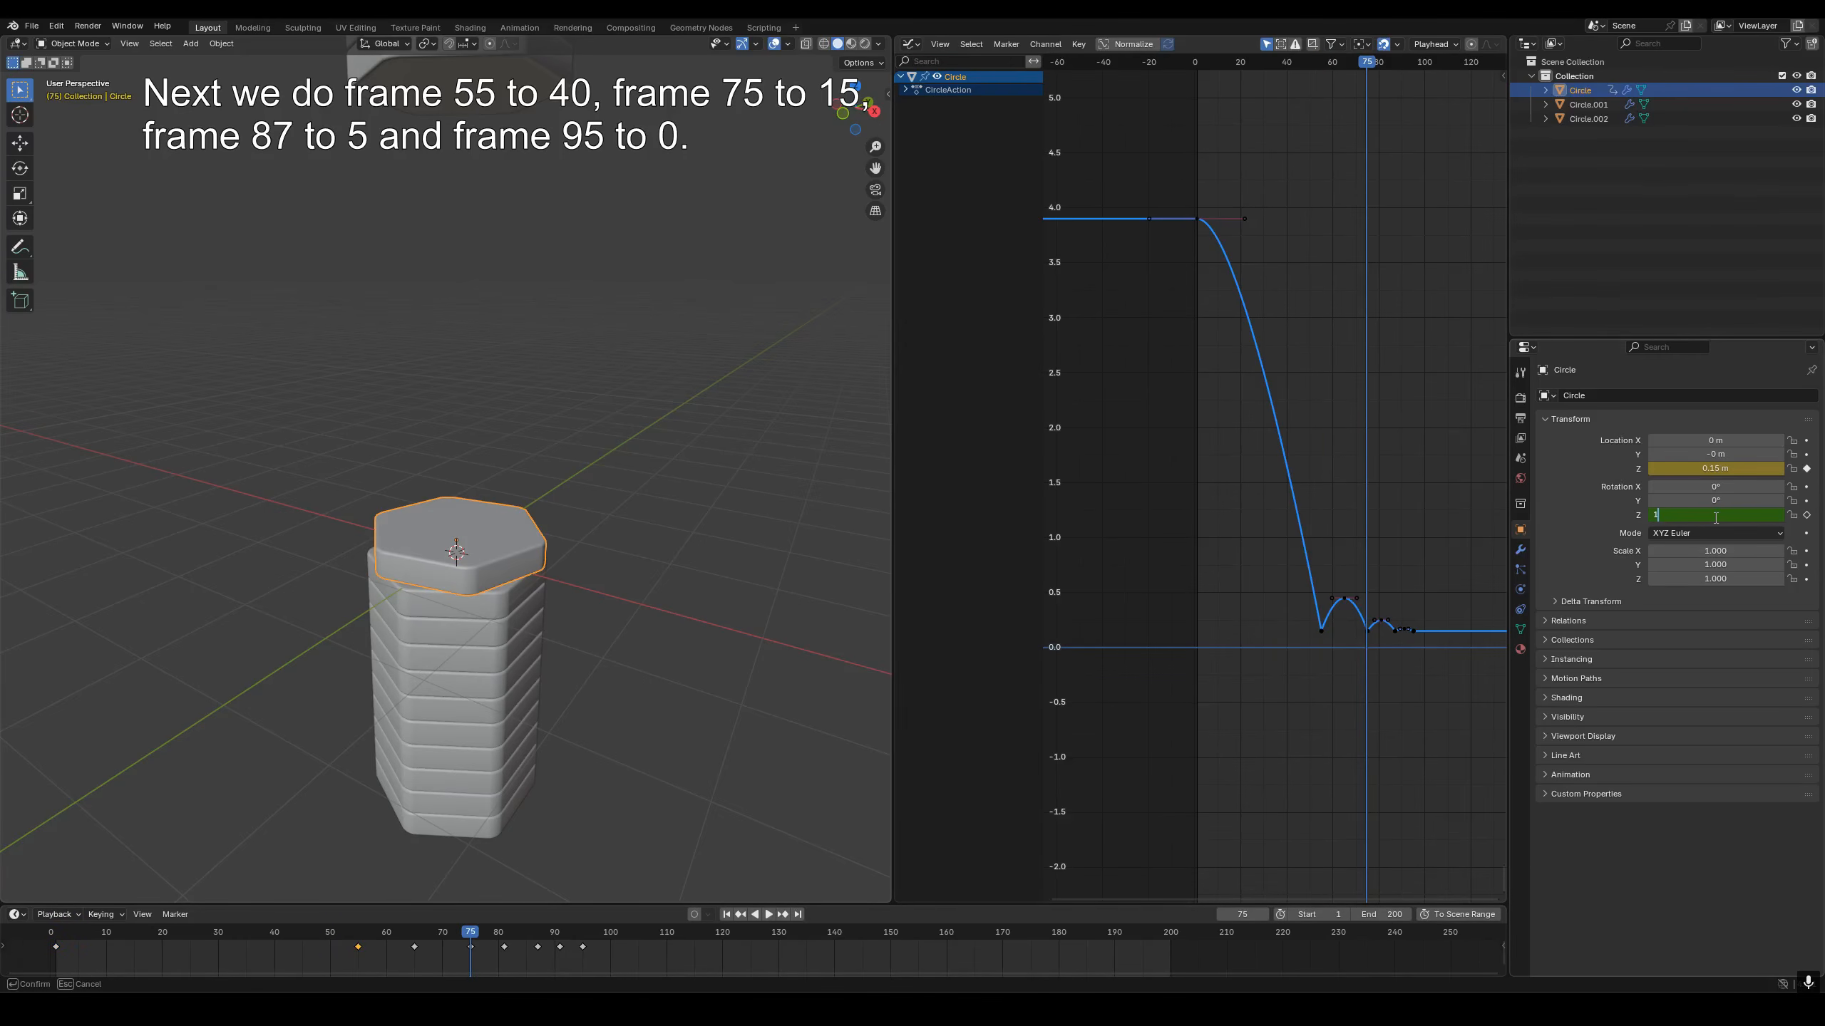
text(5)
key(Return)
click(1807, 514)
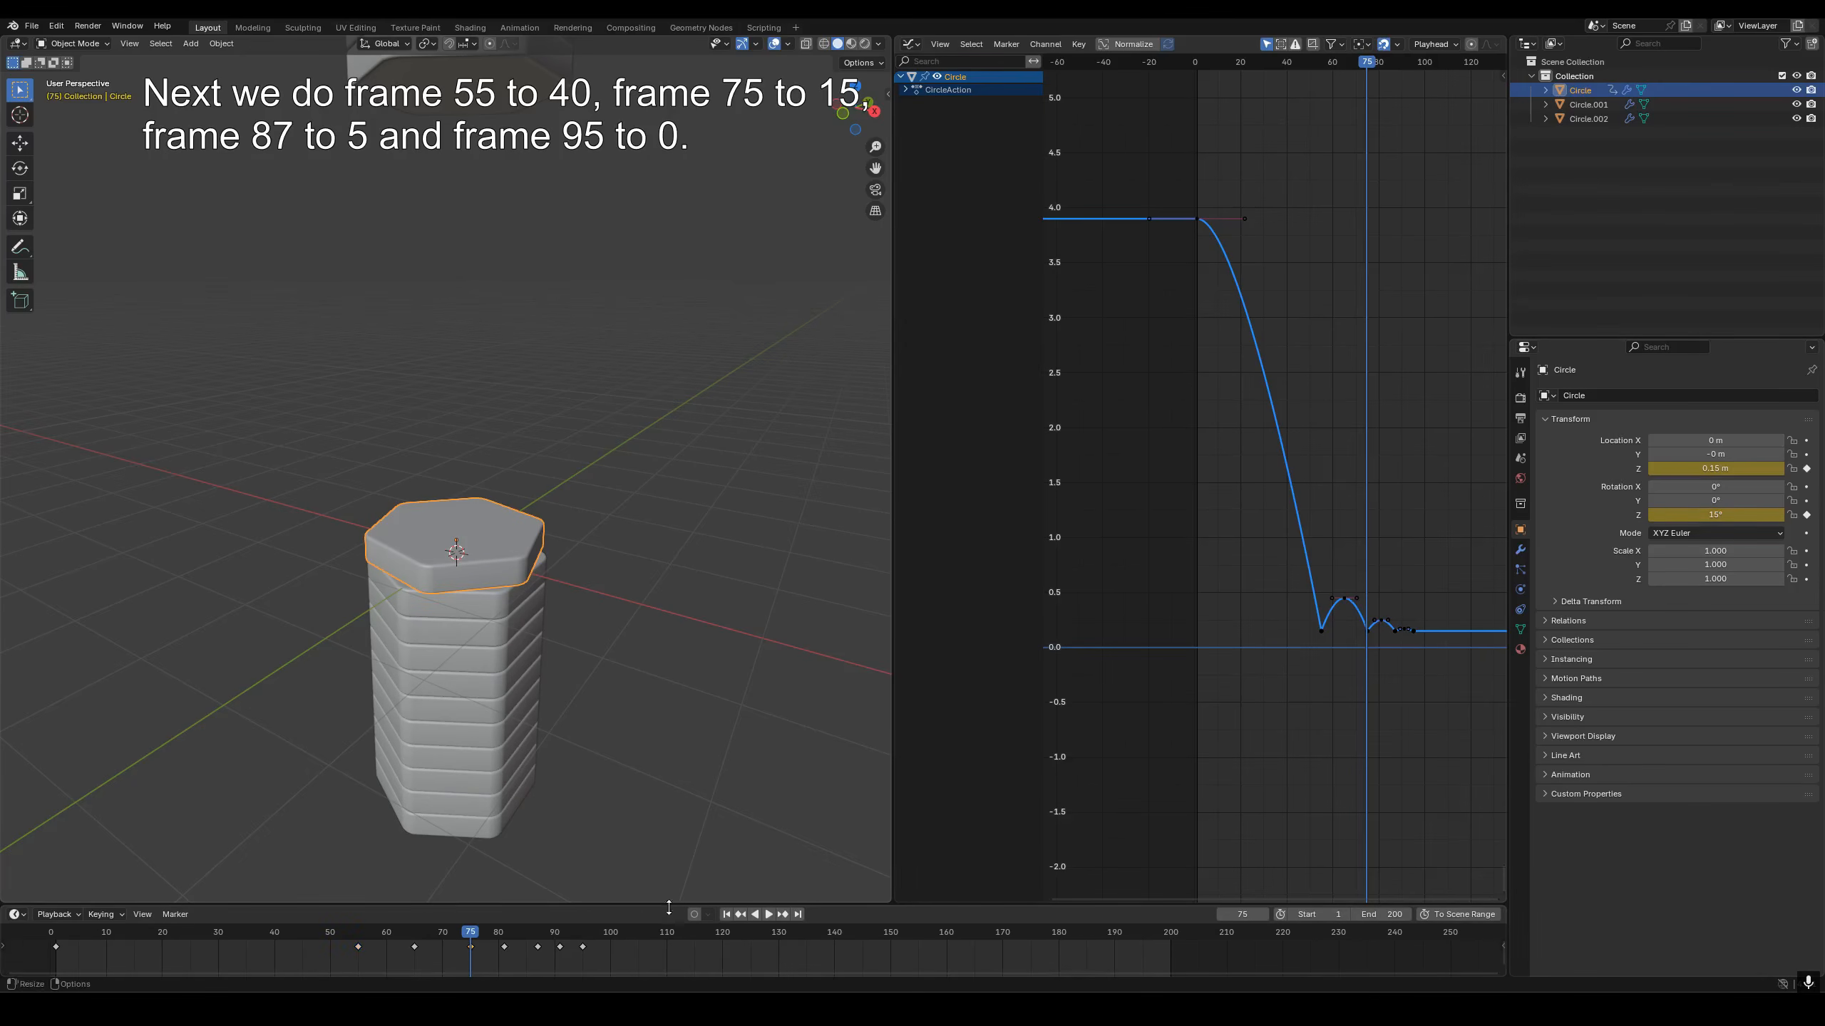
Keyframe the hexagon's Z rotation at 5° on frame 87.
click(539, 947)
double_click(1715, 515)
text(5)
key(Return)
click(1807, 515)
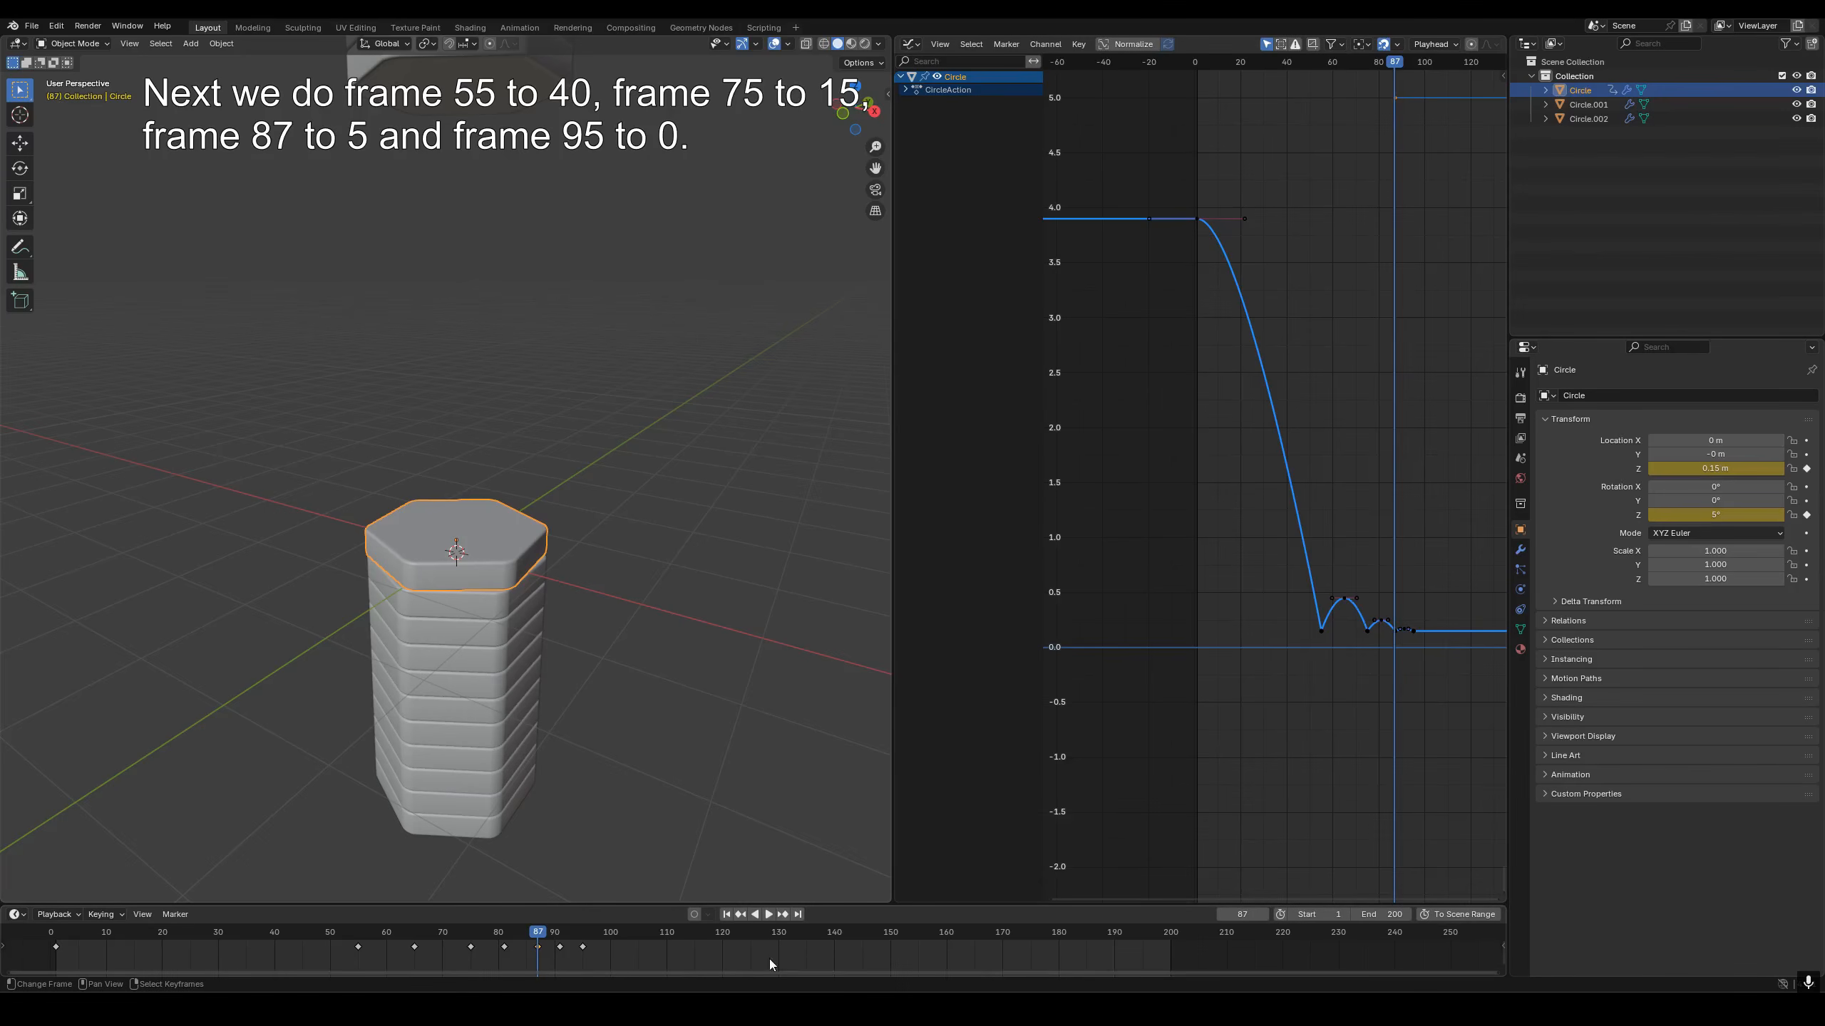
Keyframe the hexagon's Z rotation at 0° on frame 95.
click(583, 947)
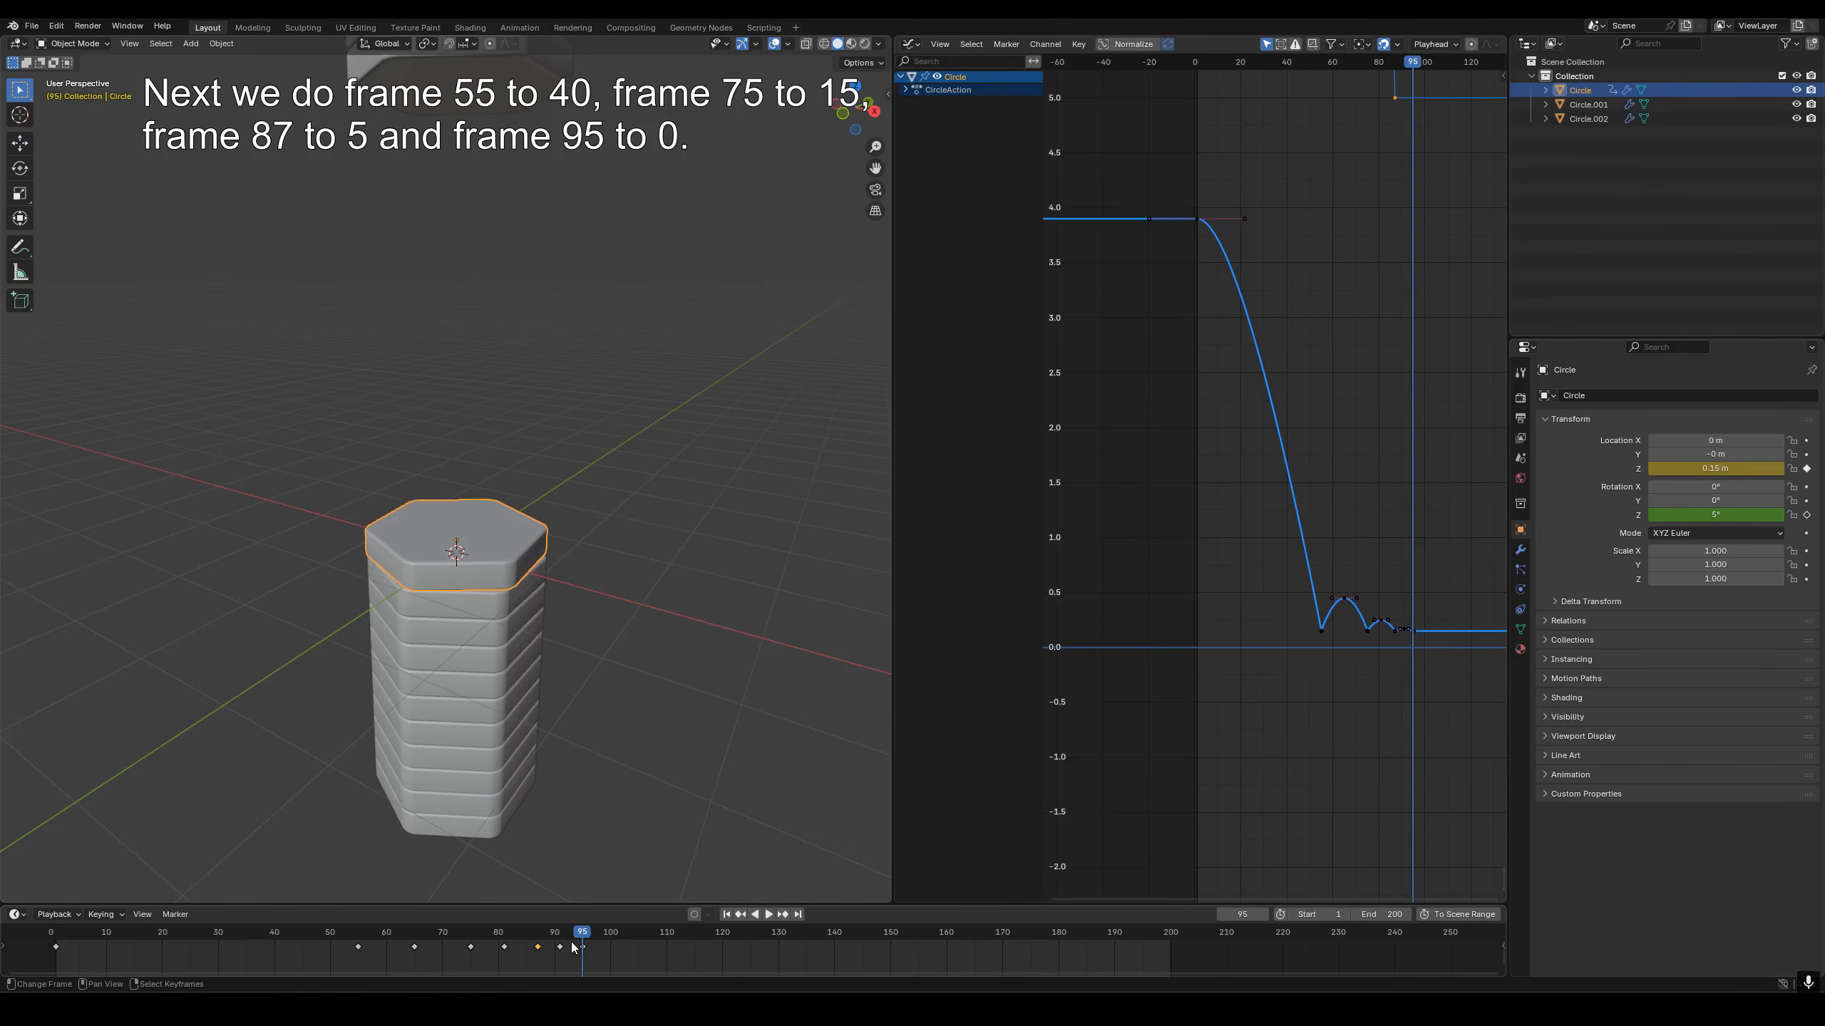
double_click(1710, 512)
text(0)
key(Return)
click(1807, 515)
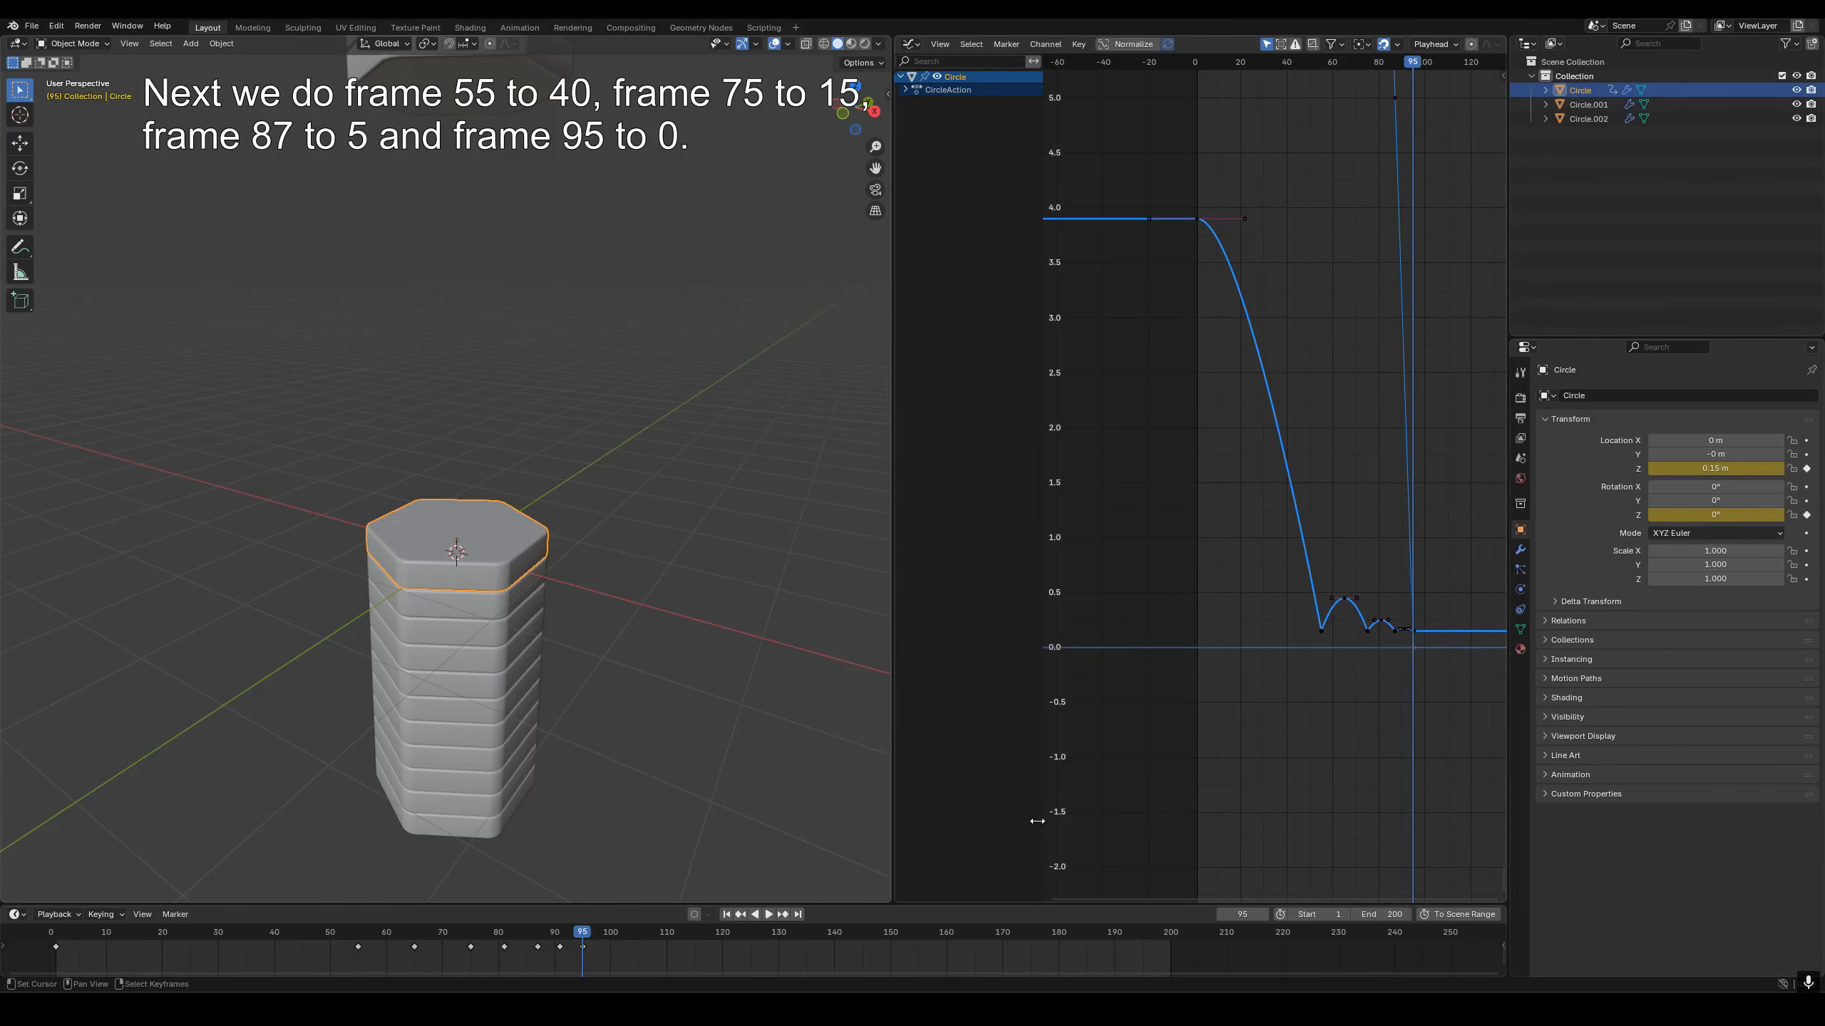
Expand the hexagon's animation channels and hide the Z Location curve so only Z Euler Rotation is displayed.
click(905, 90)
click(911, 103)
click(922, 115)
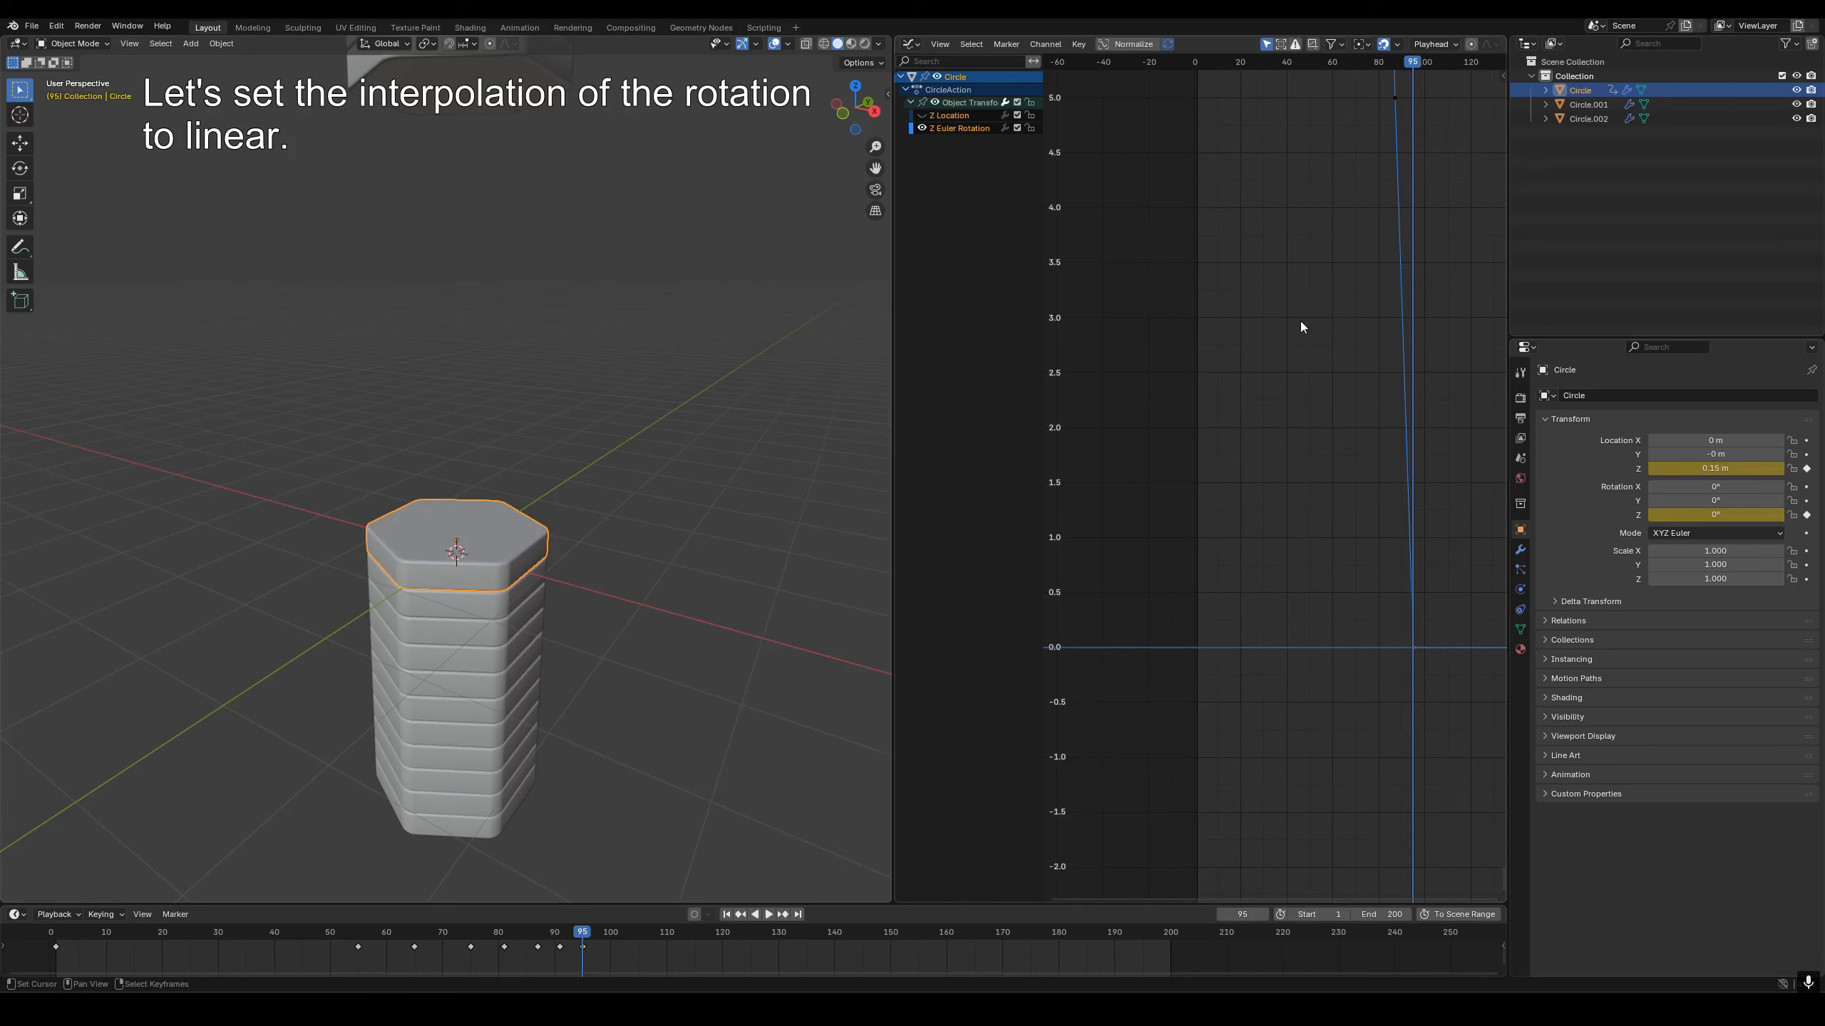
key(Home)
key(shift+b)
drag(1267, 186, 1280, 487)
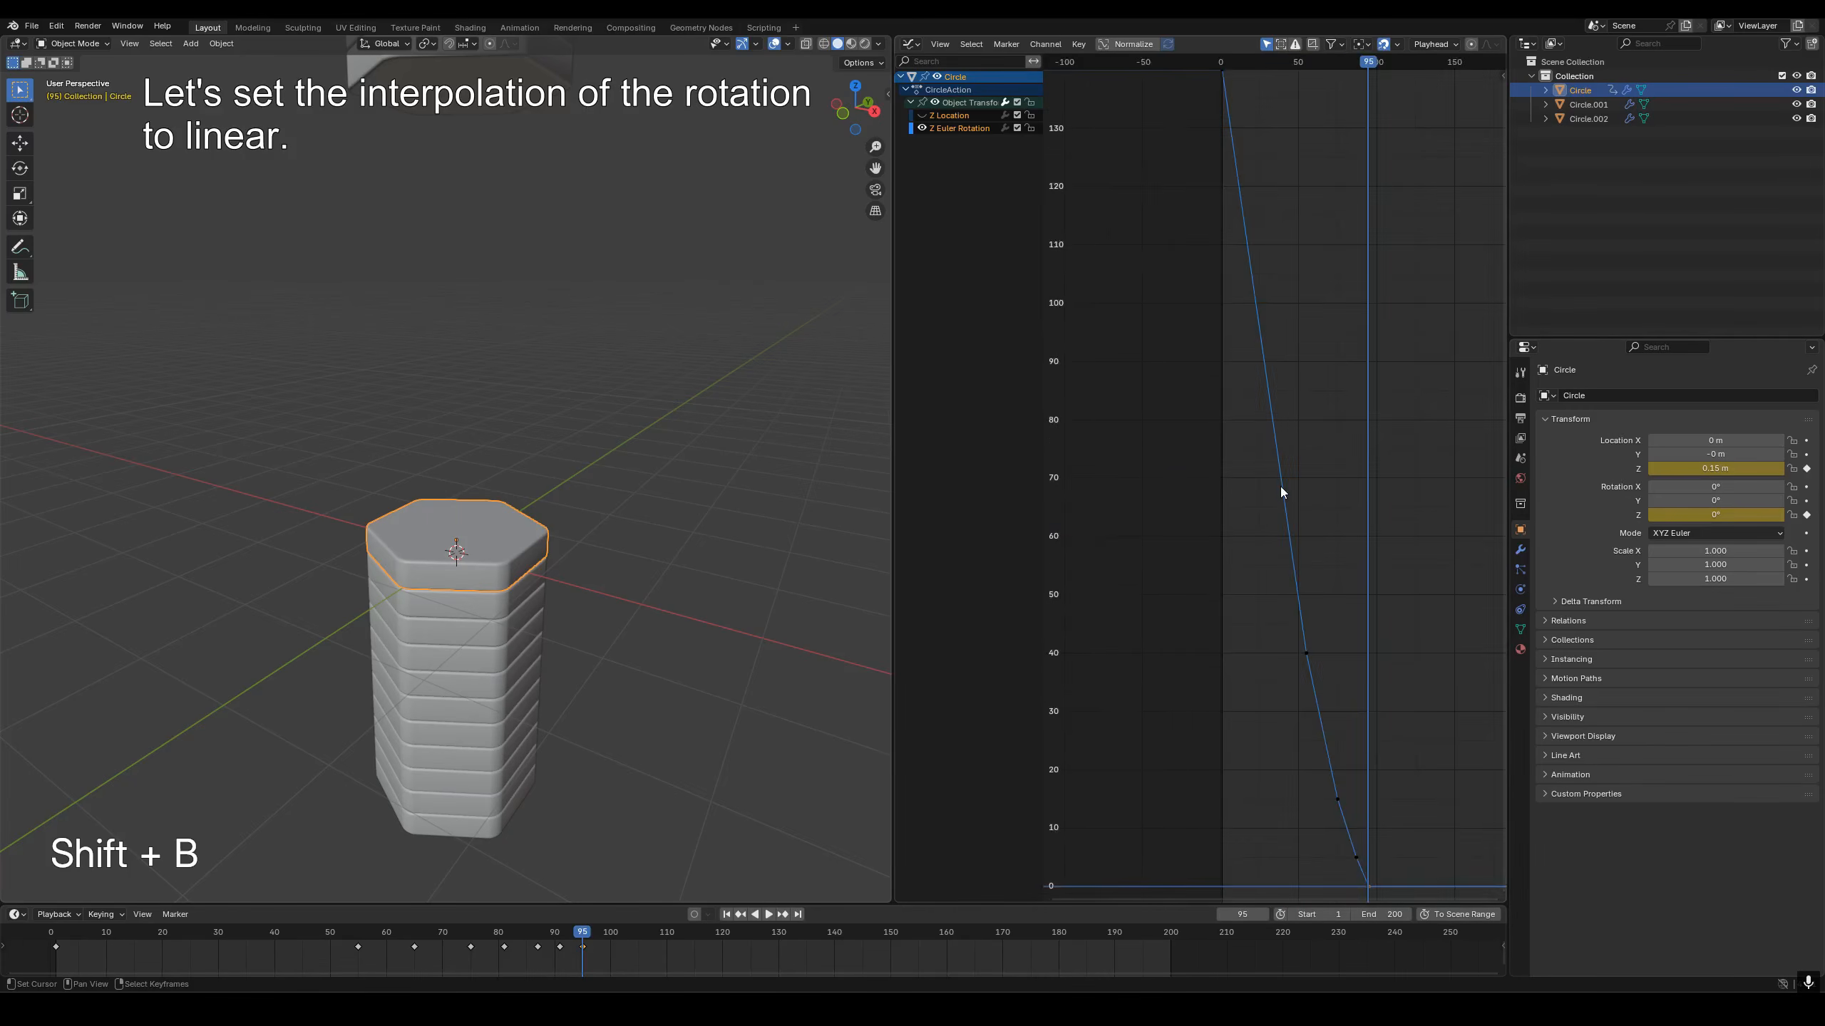
Set the interpolation of all Z rotation keyframes to Linear.
key(a)
key(t)
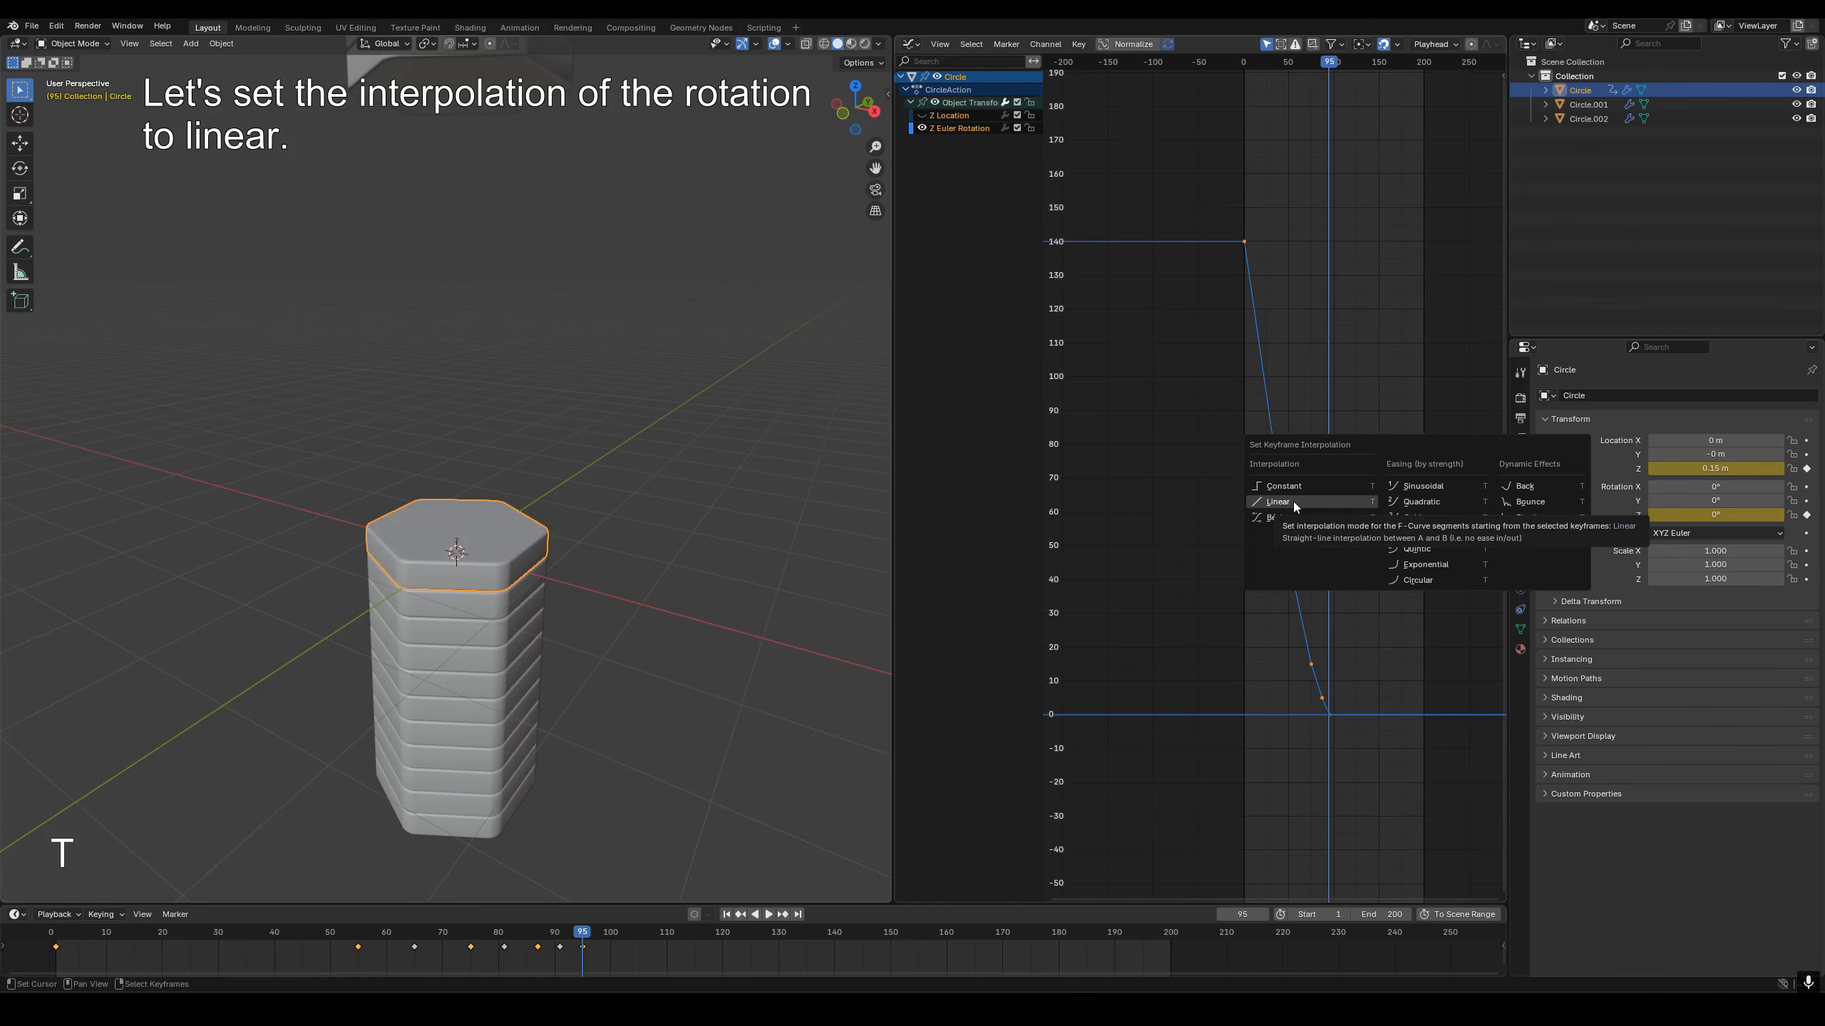
click(1293, 502)
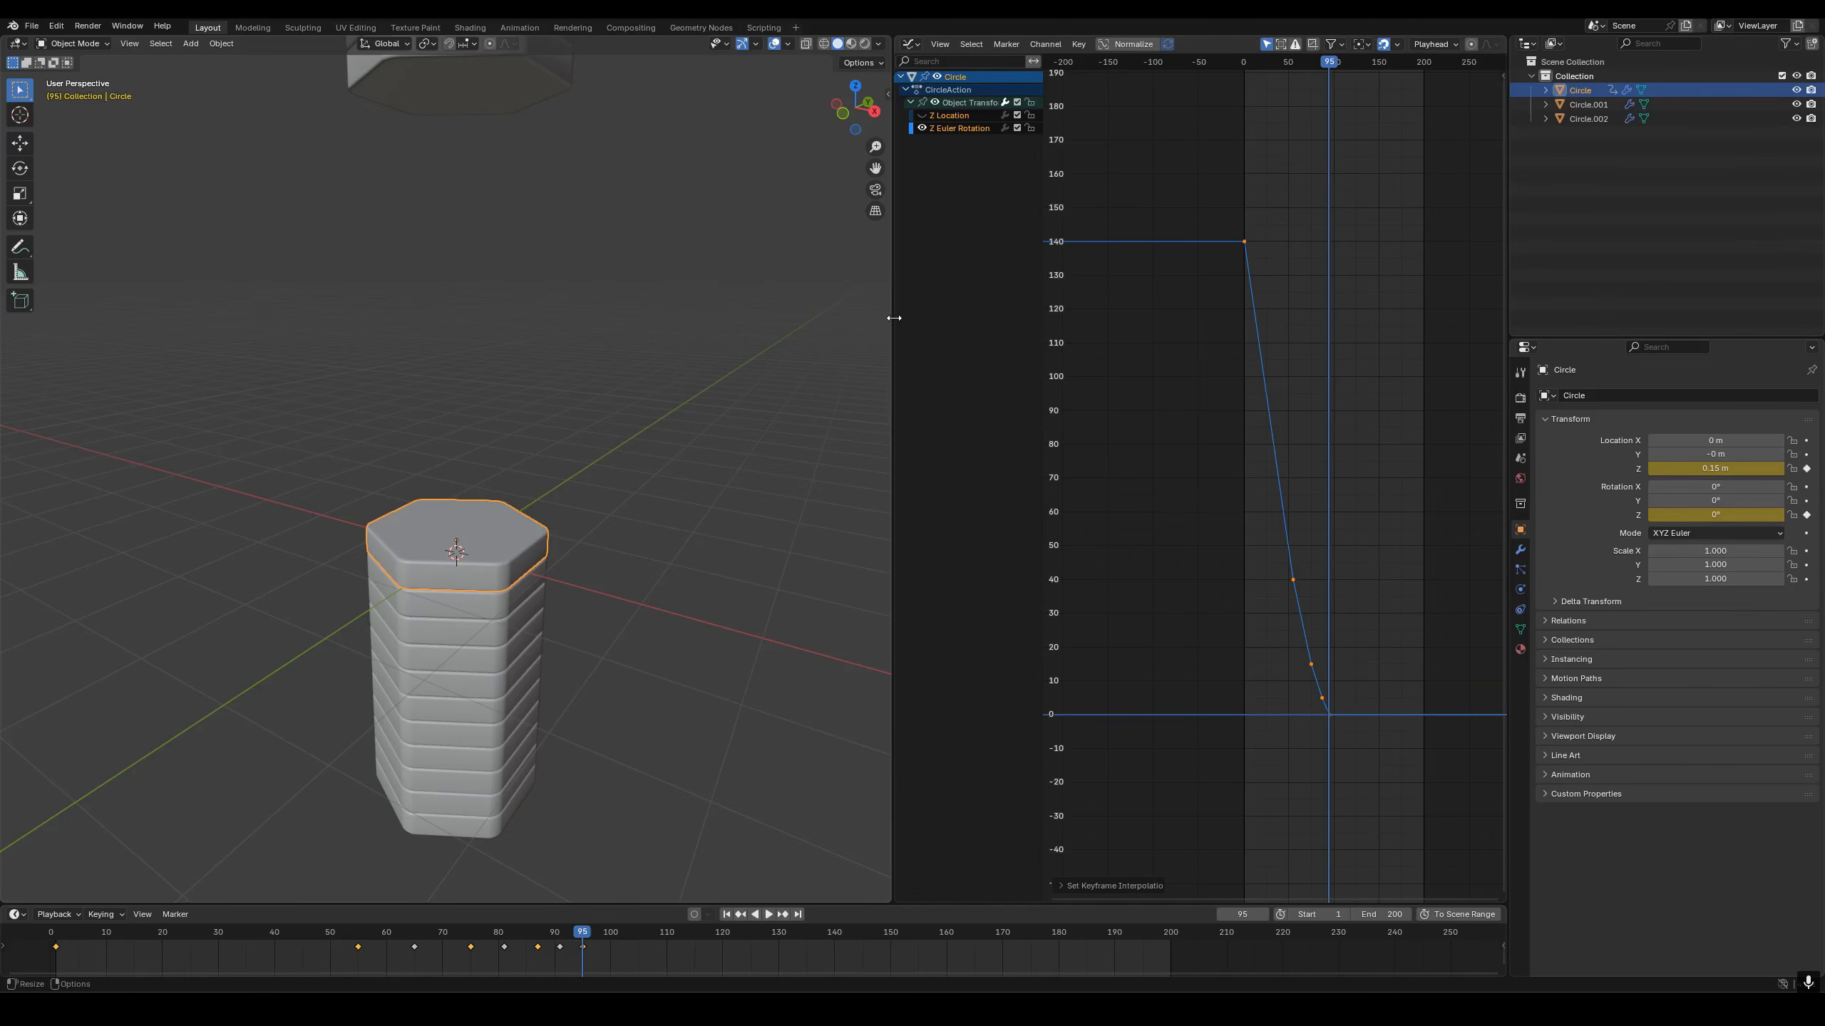
Enlarge the 3D viewport and play the animation from frame 1 to check the drop with rotation.
drag(894, 318, 1483, 322)
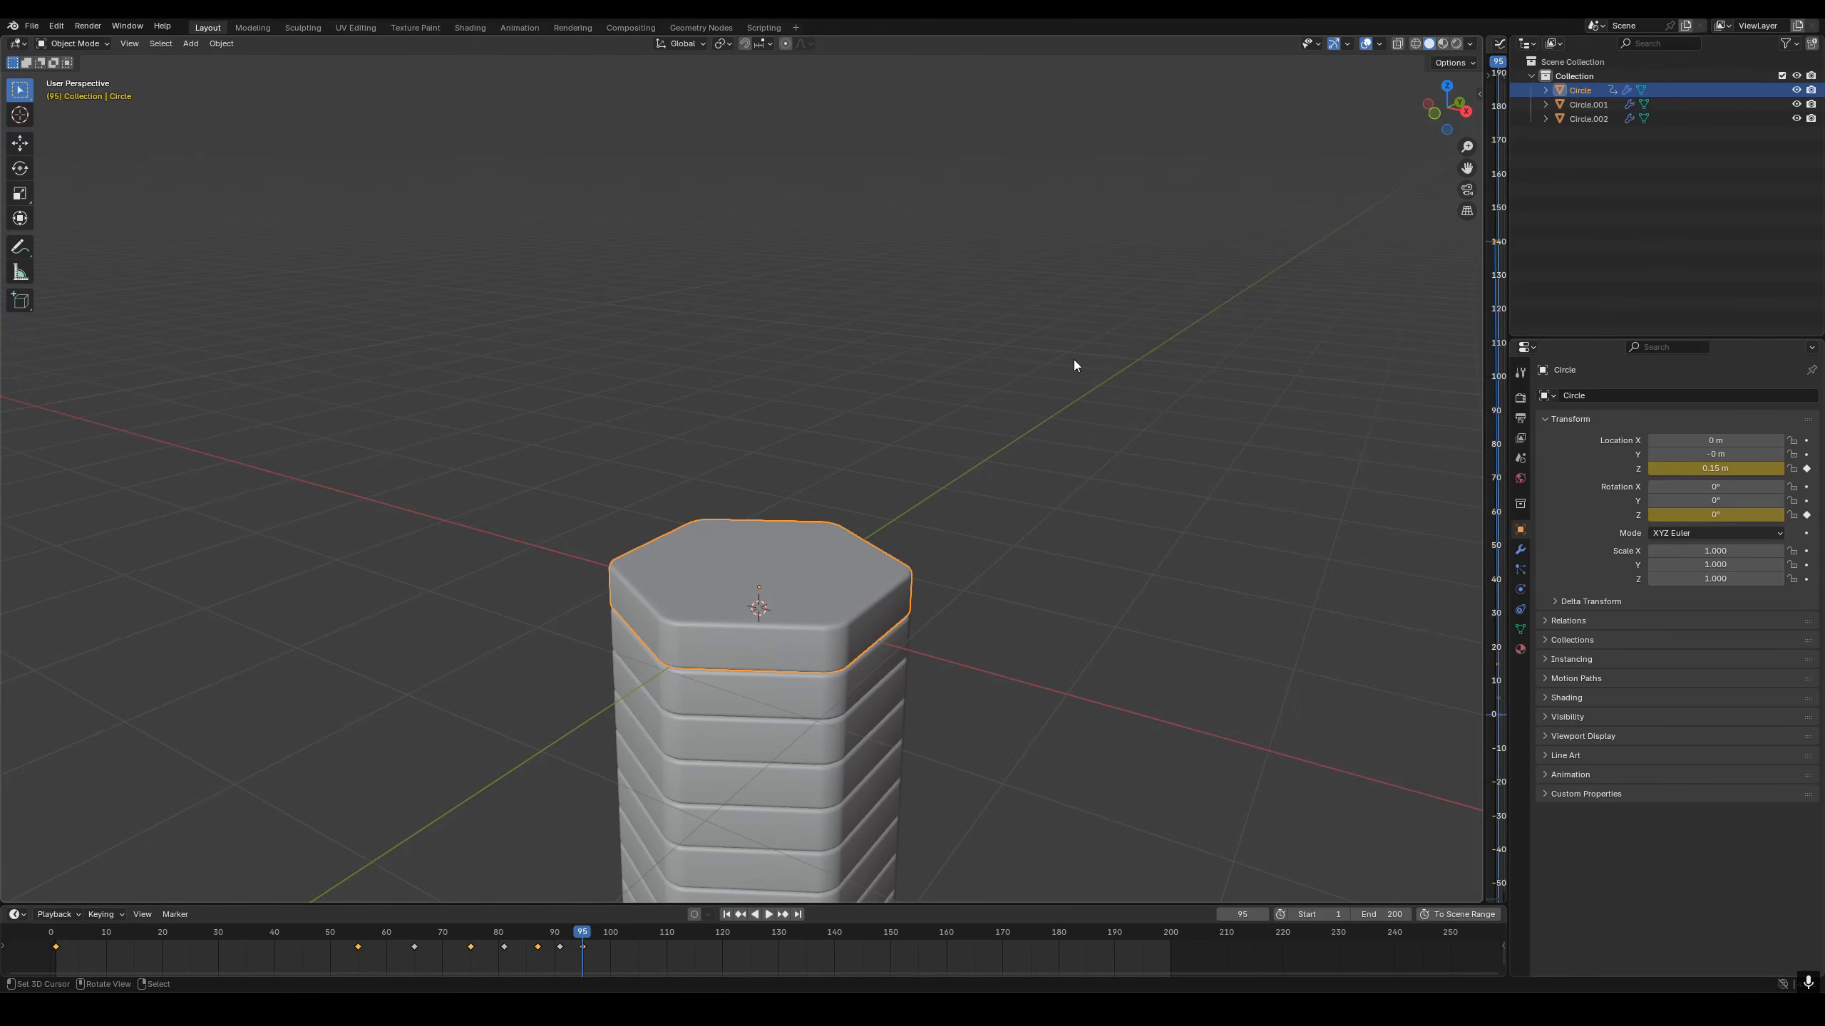
key(shift+Left)
key(space)
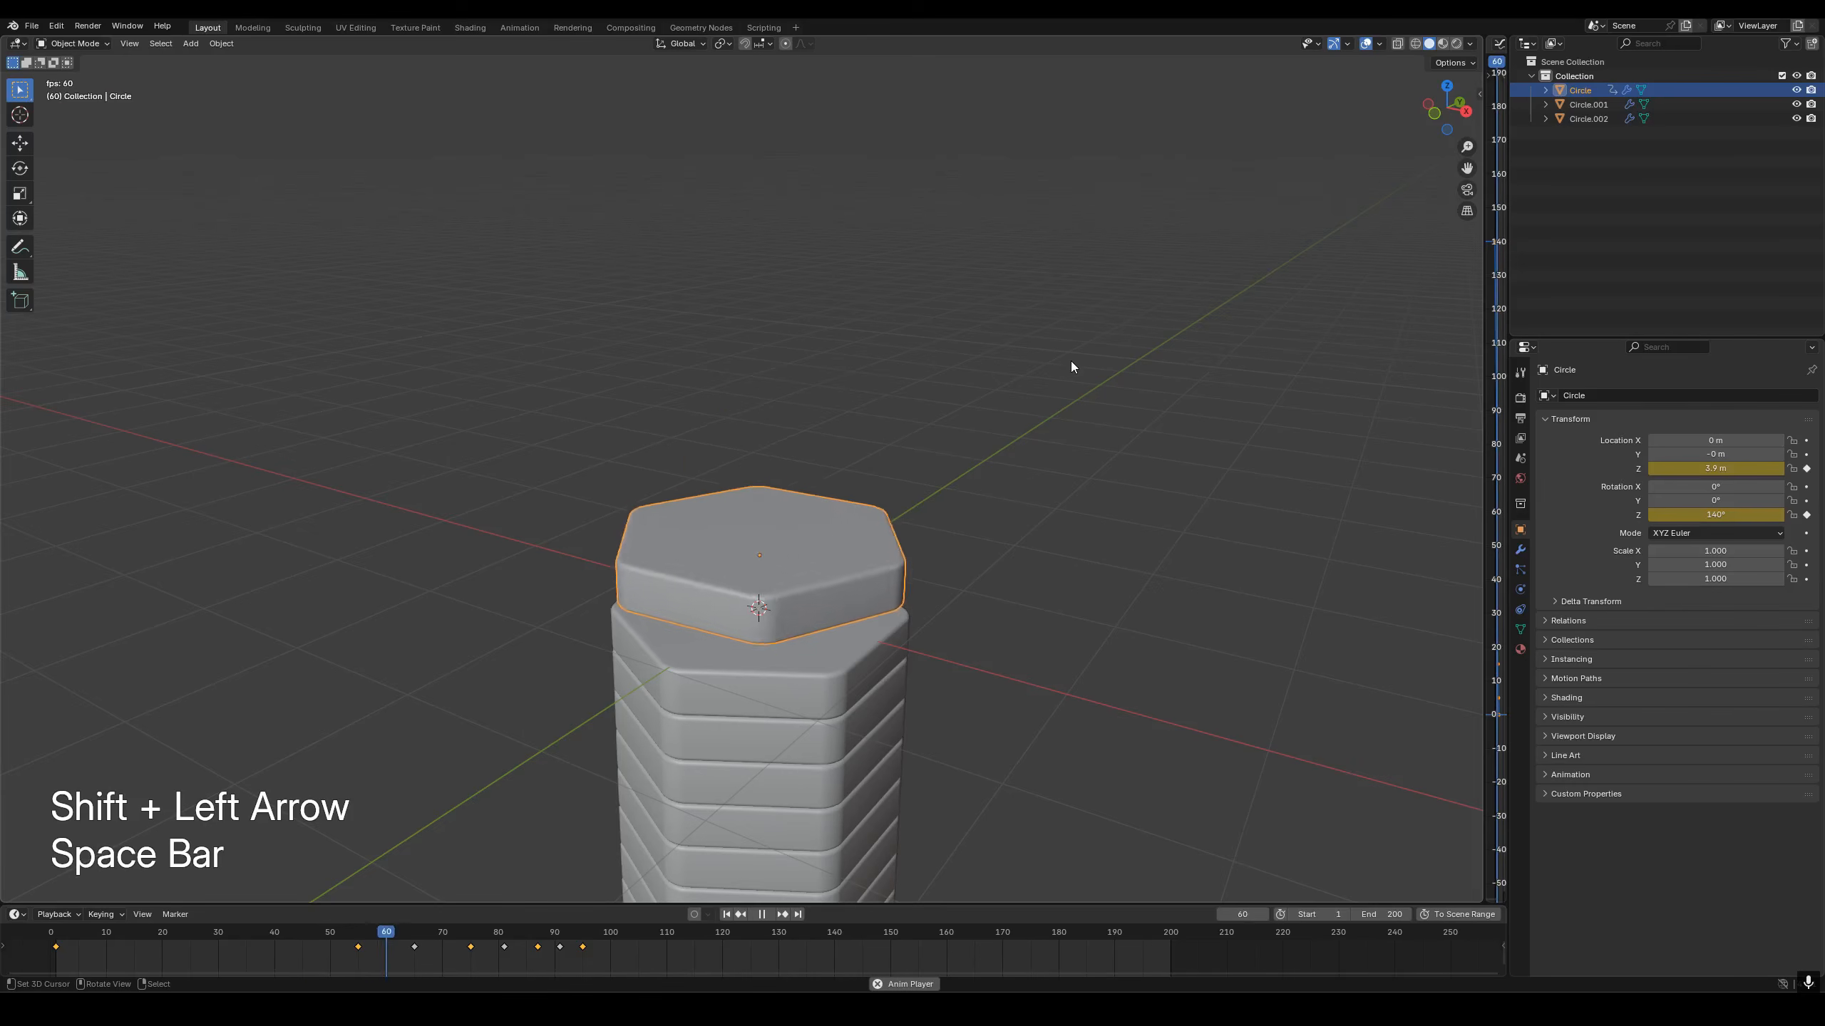
key(space)
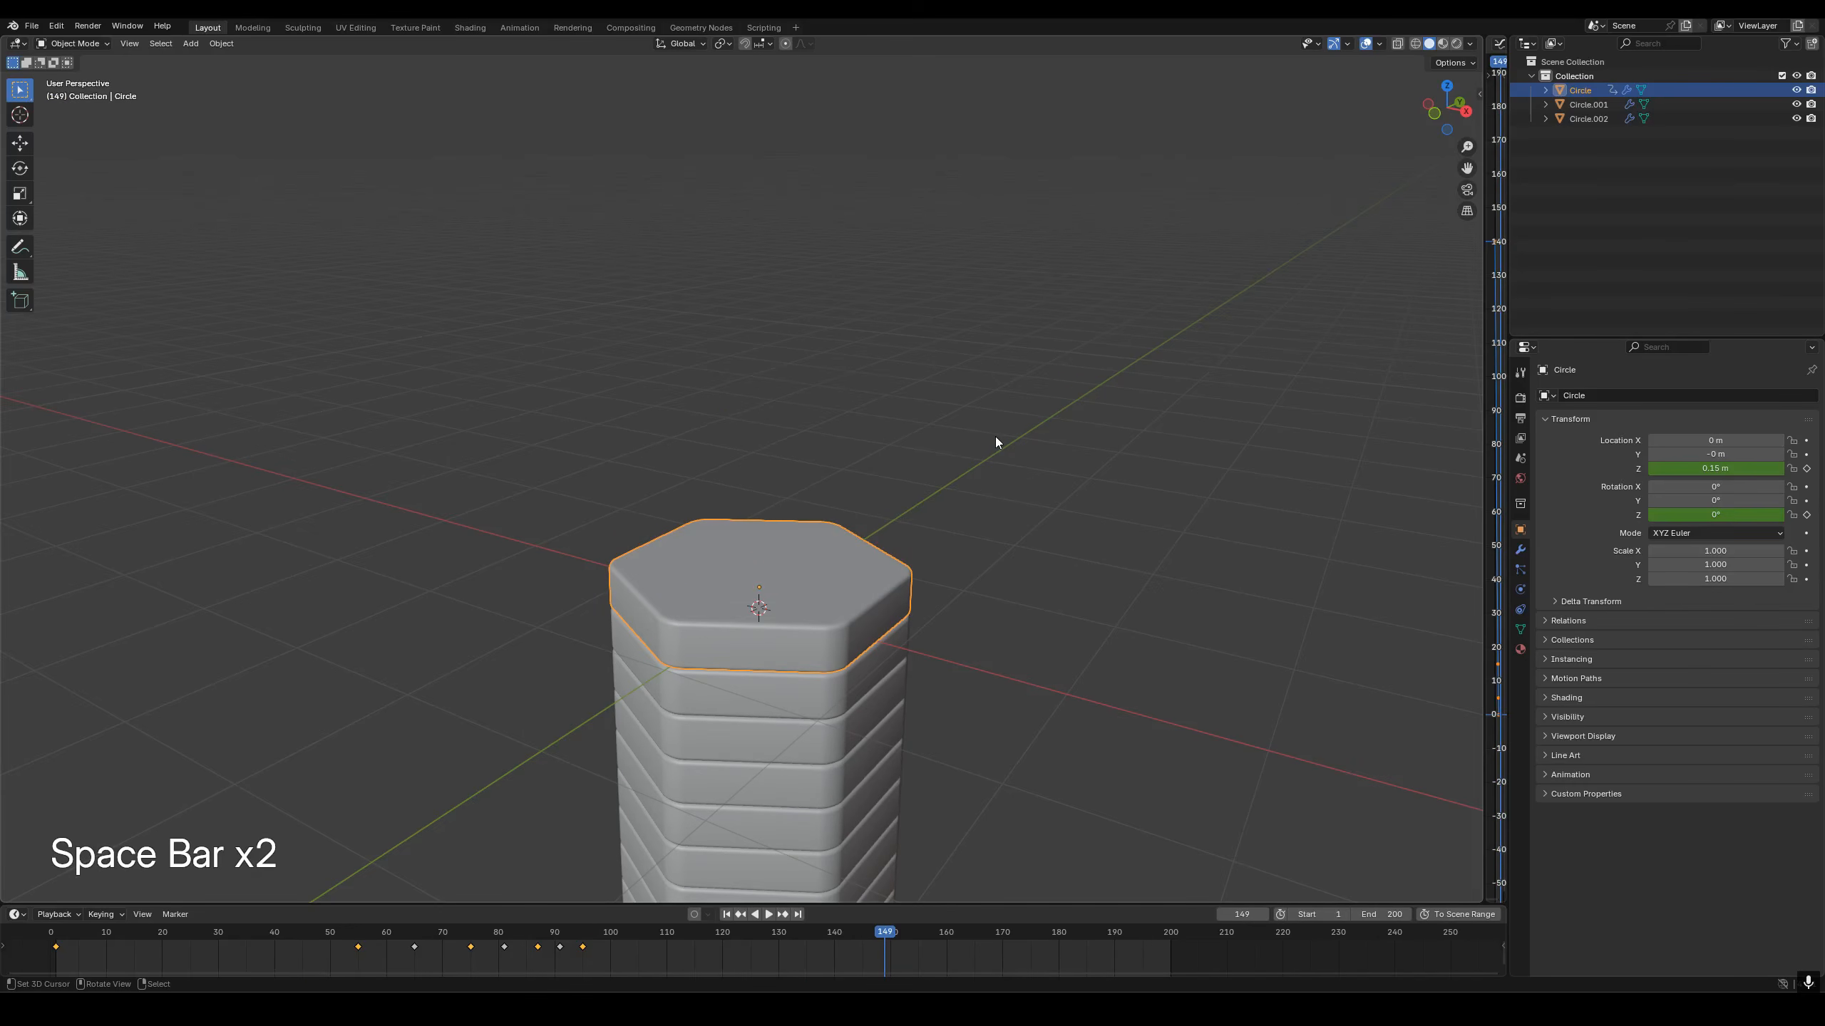
key(shift+Left)
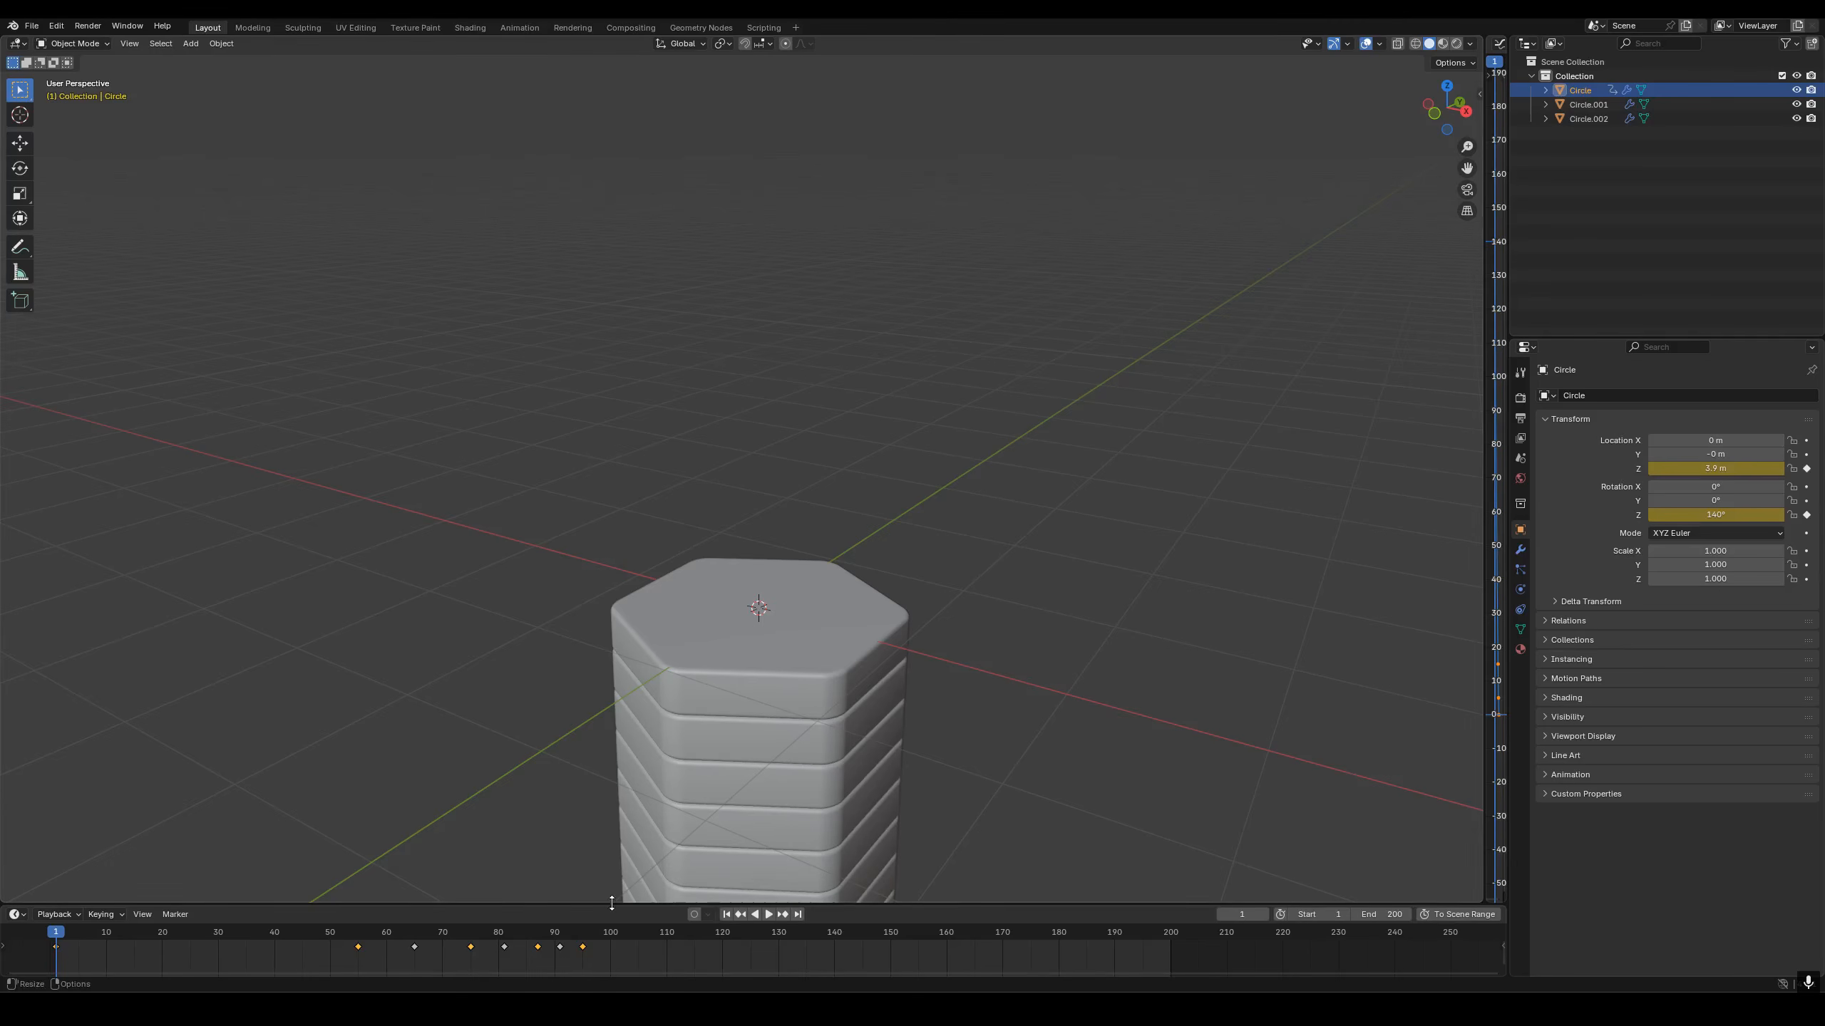
Go to frame 100 and duplicate the animated hexagon in place.
click(611, 950)
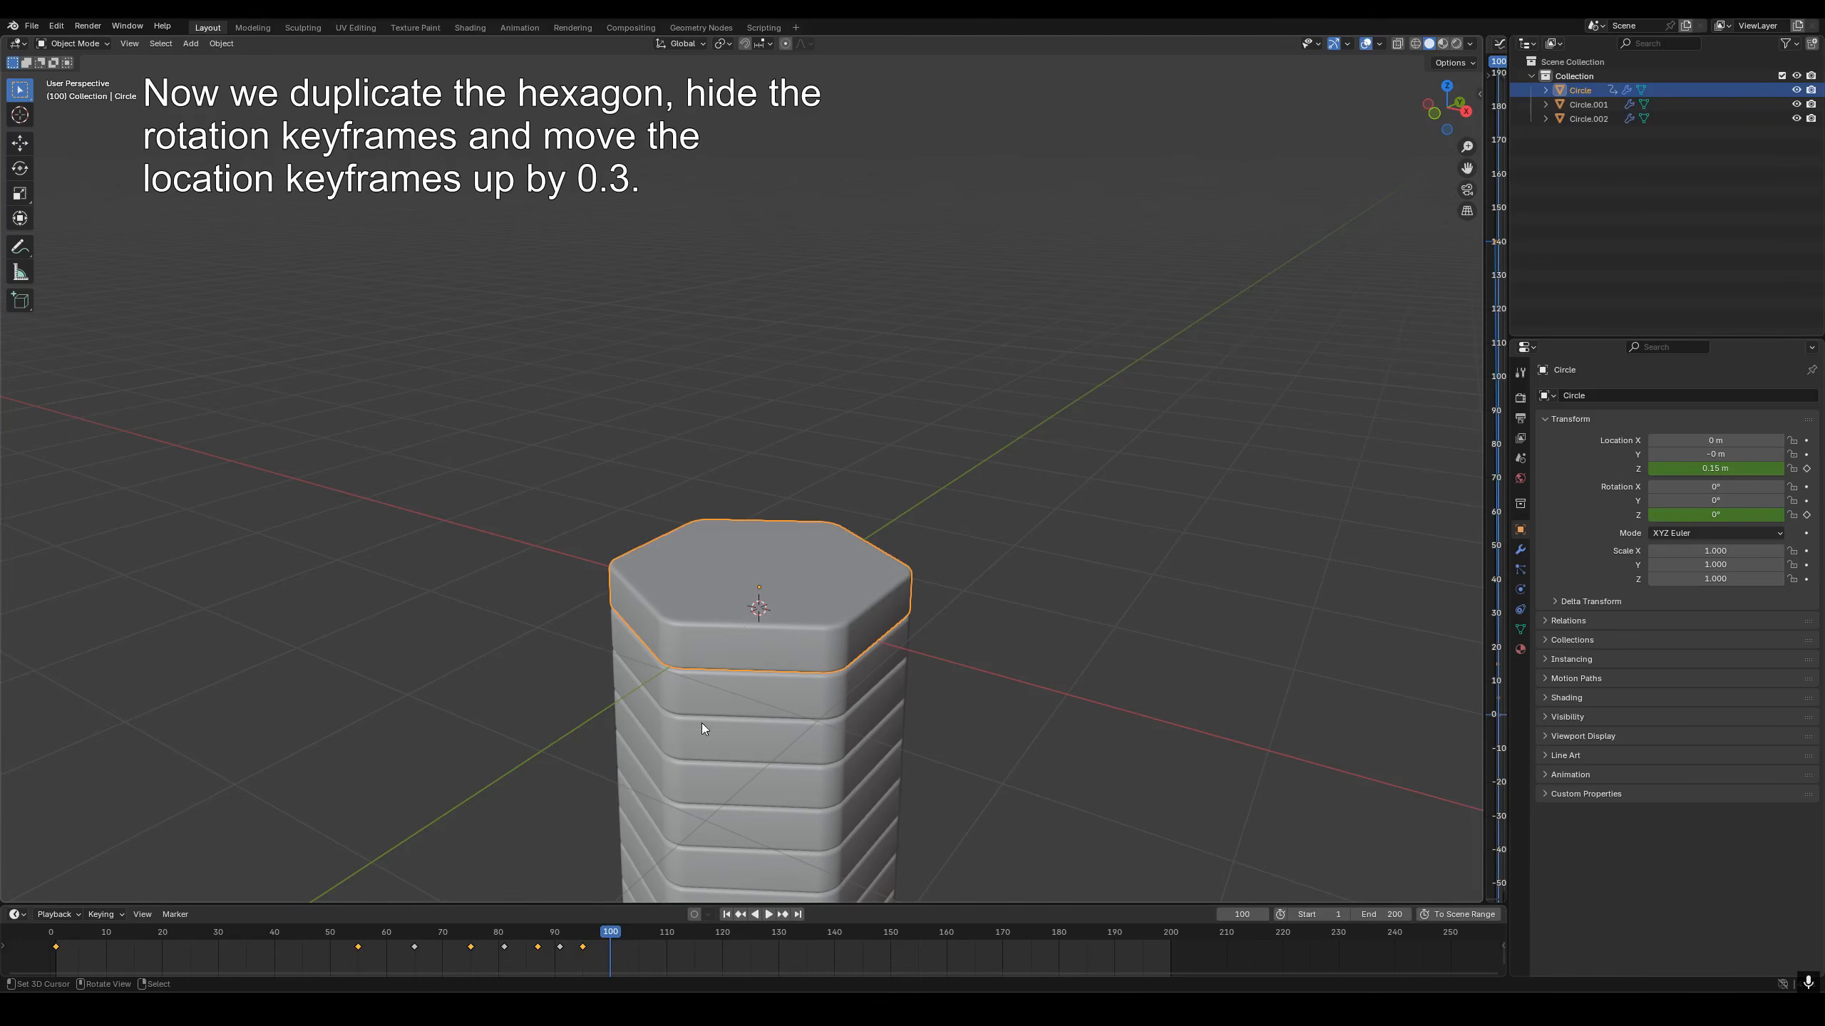
key(shift+d)
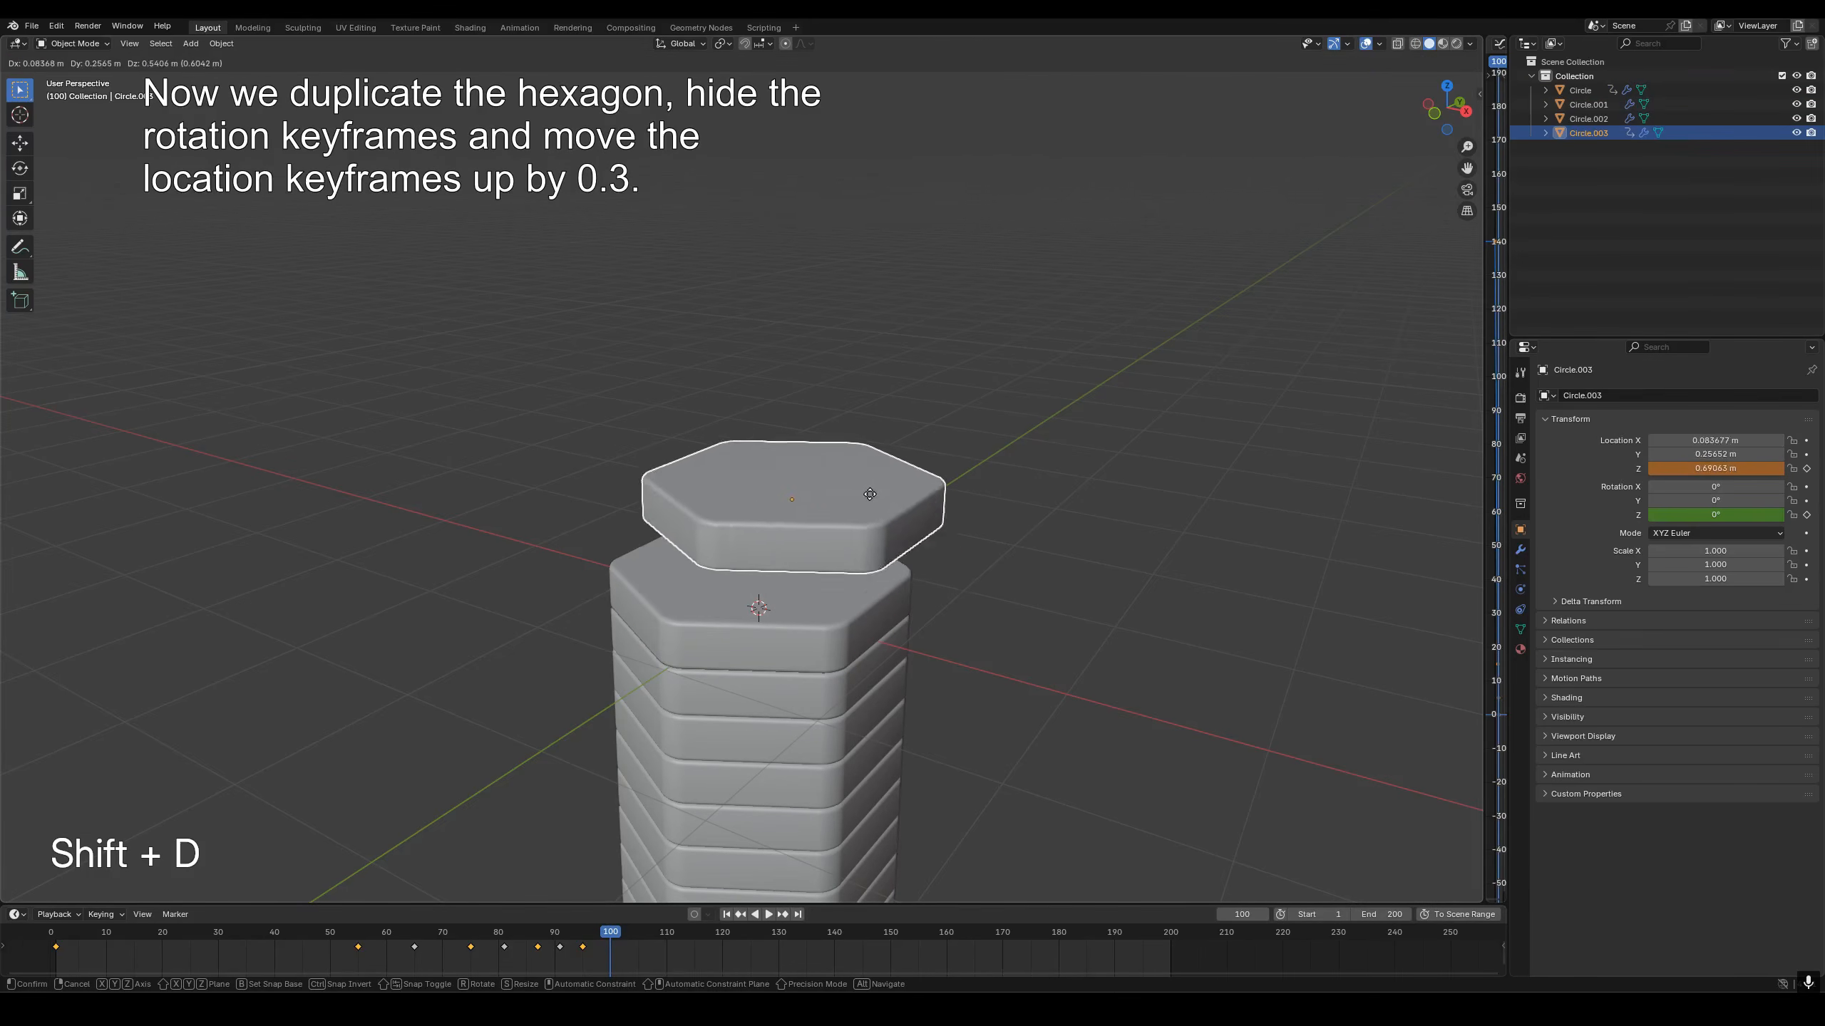
right_click(864, 487)
Widen the Graph Editor and hide the duplicate's Z Euler Rotation curve.
drag(1484, 424, 812, 424)
click(840, 115)
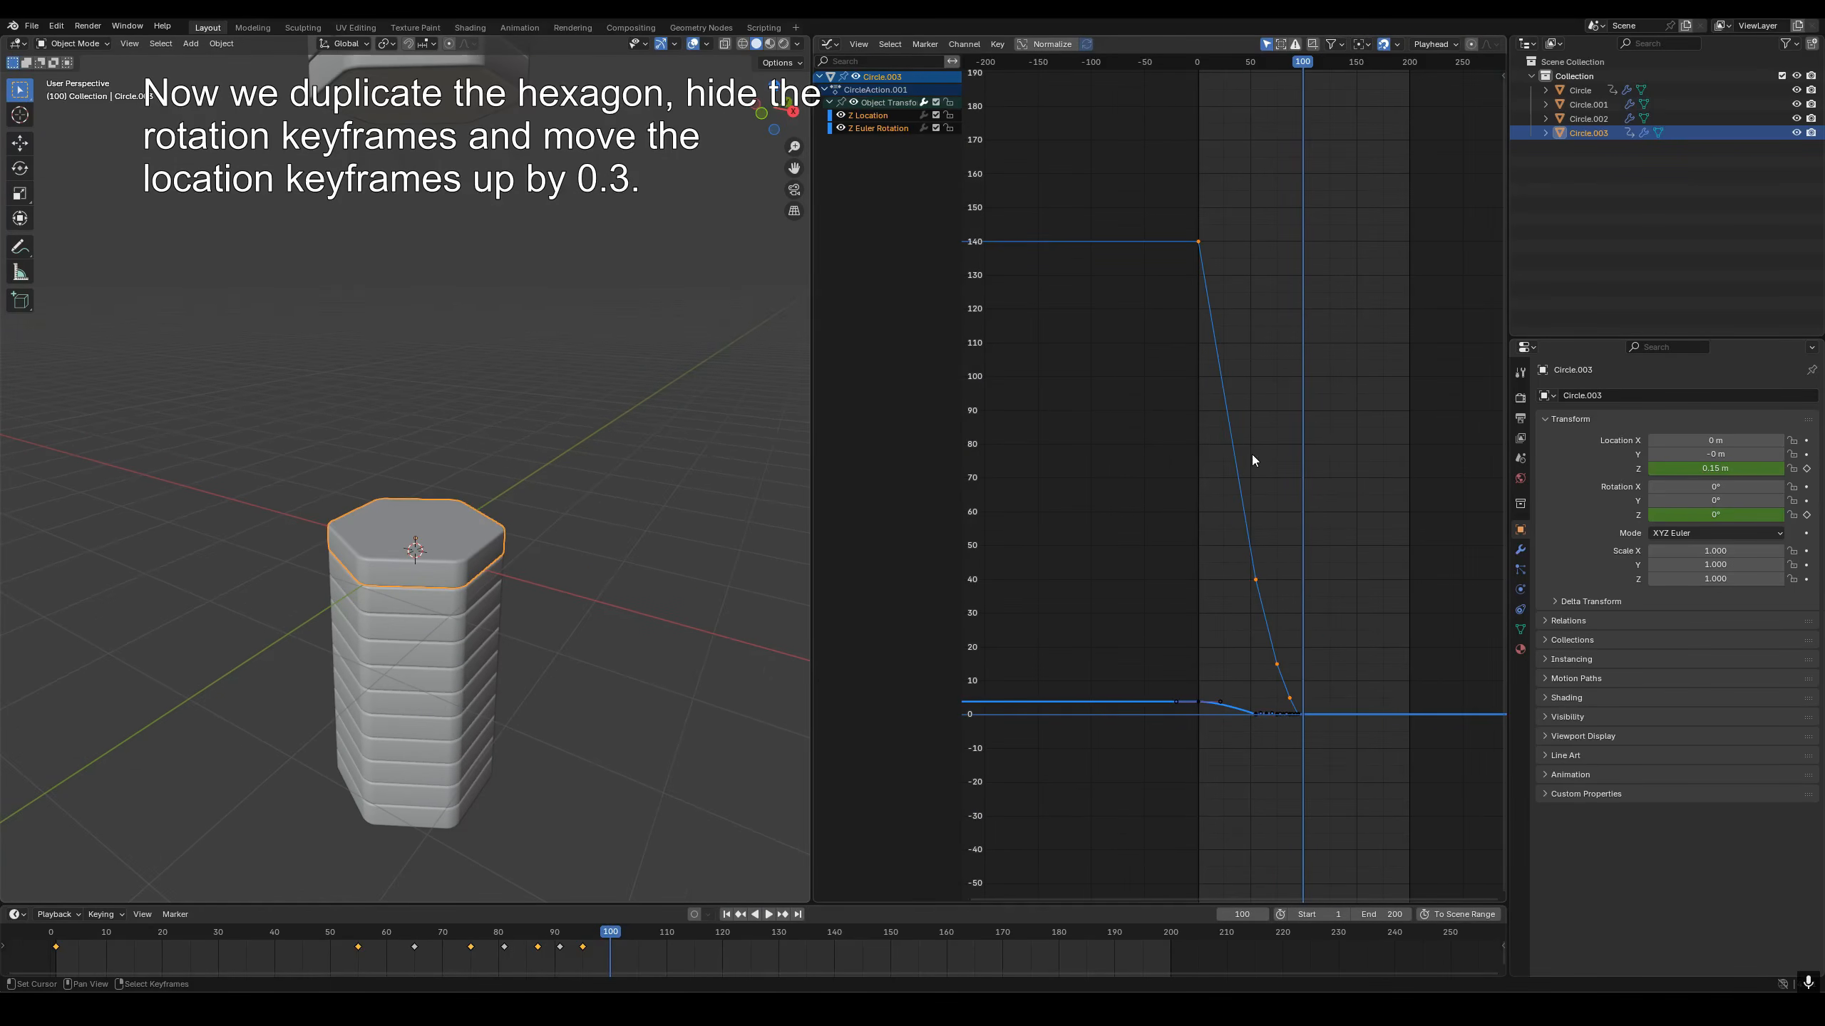
click(840, 128)
Move all of the duplicate's Z Location keyframes up by 0.3.
key(a)
key(shift+b)
drag(1209, 701, 1295, 713)
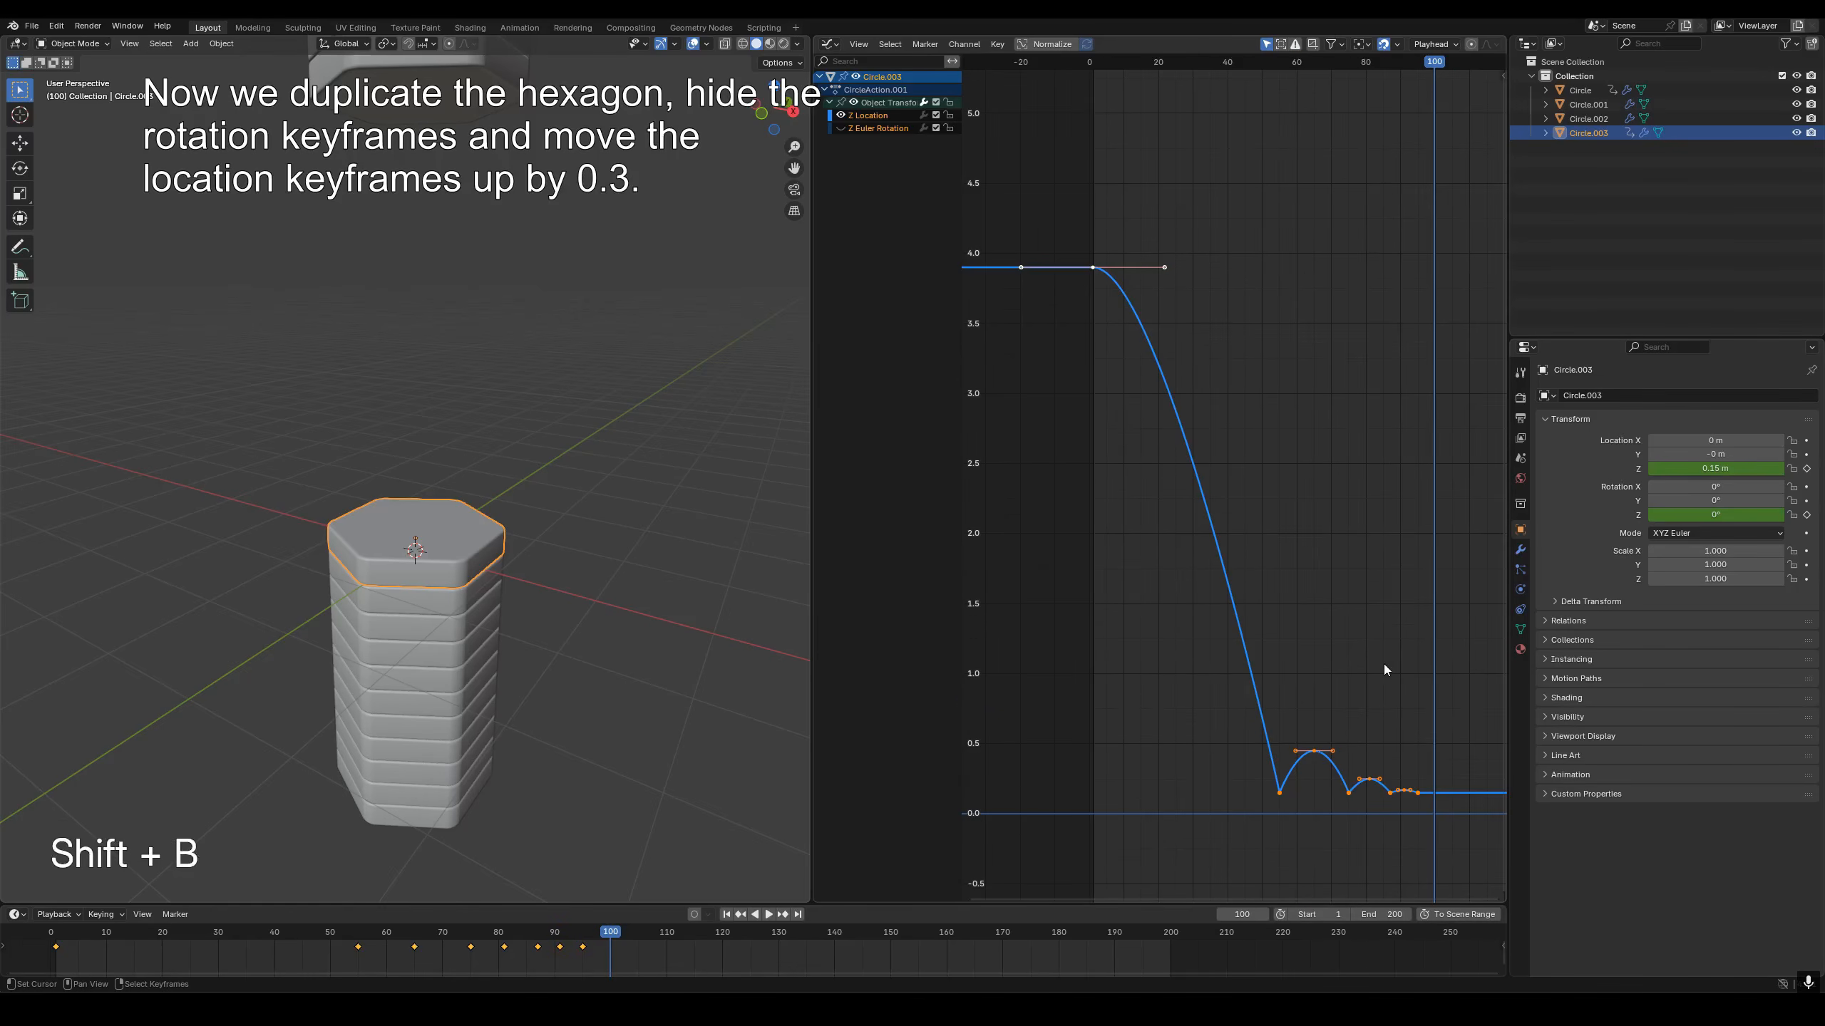
text(gy)
text(0.)
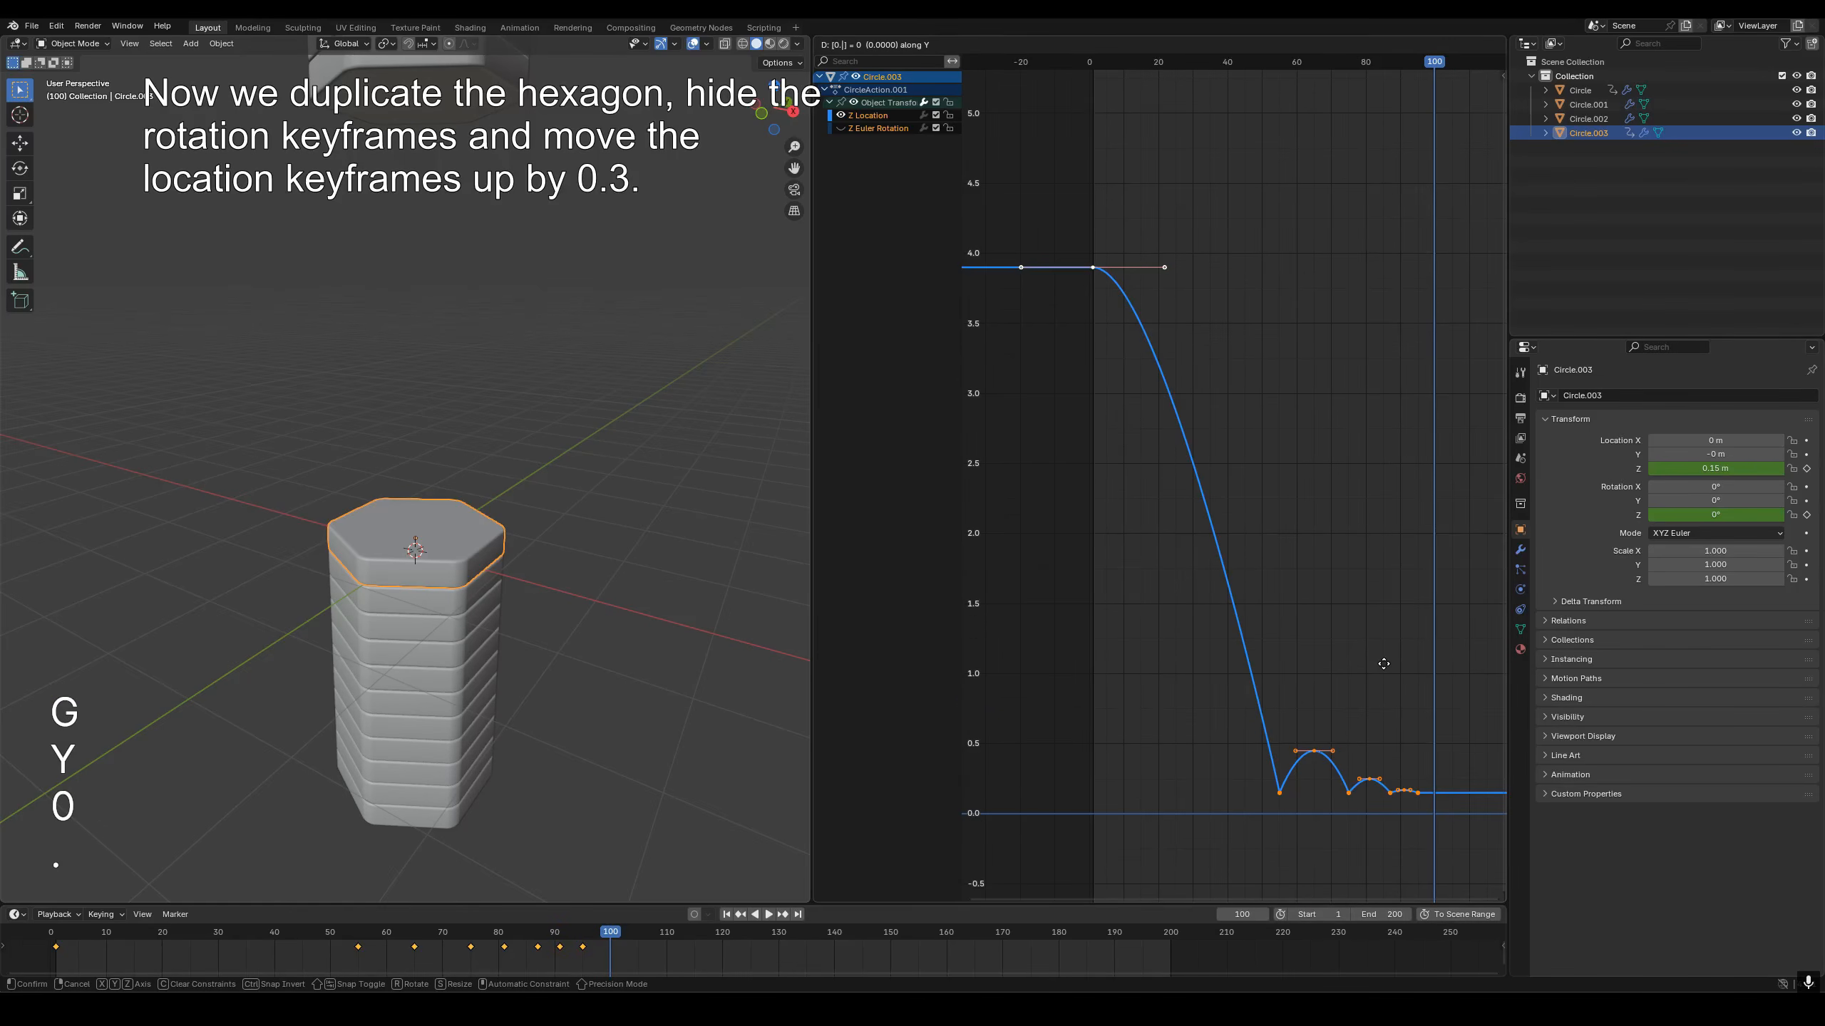
text(3)
key(Return)
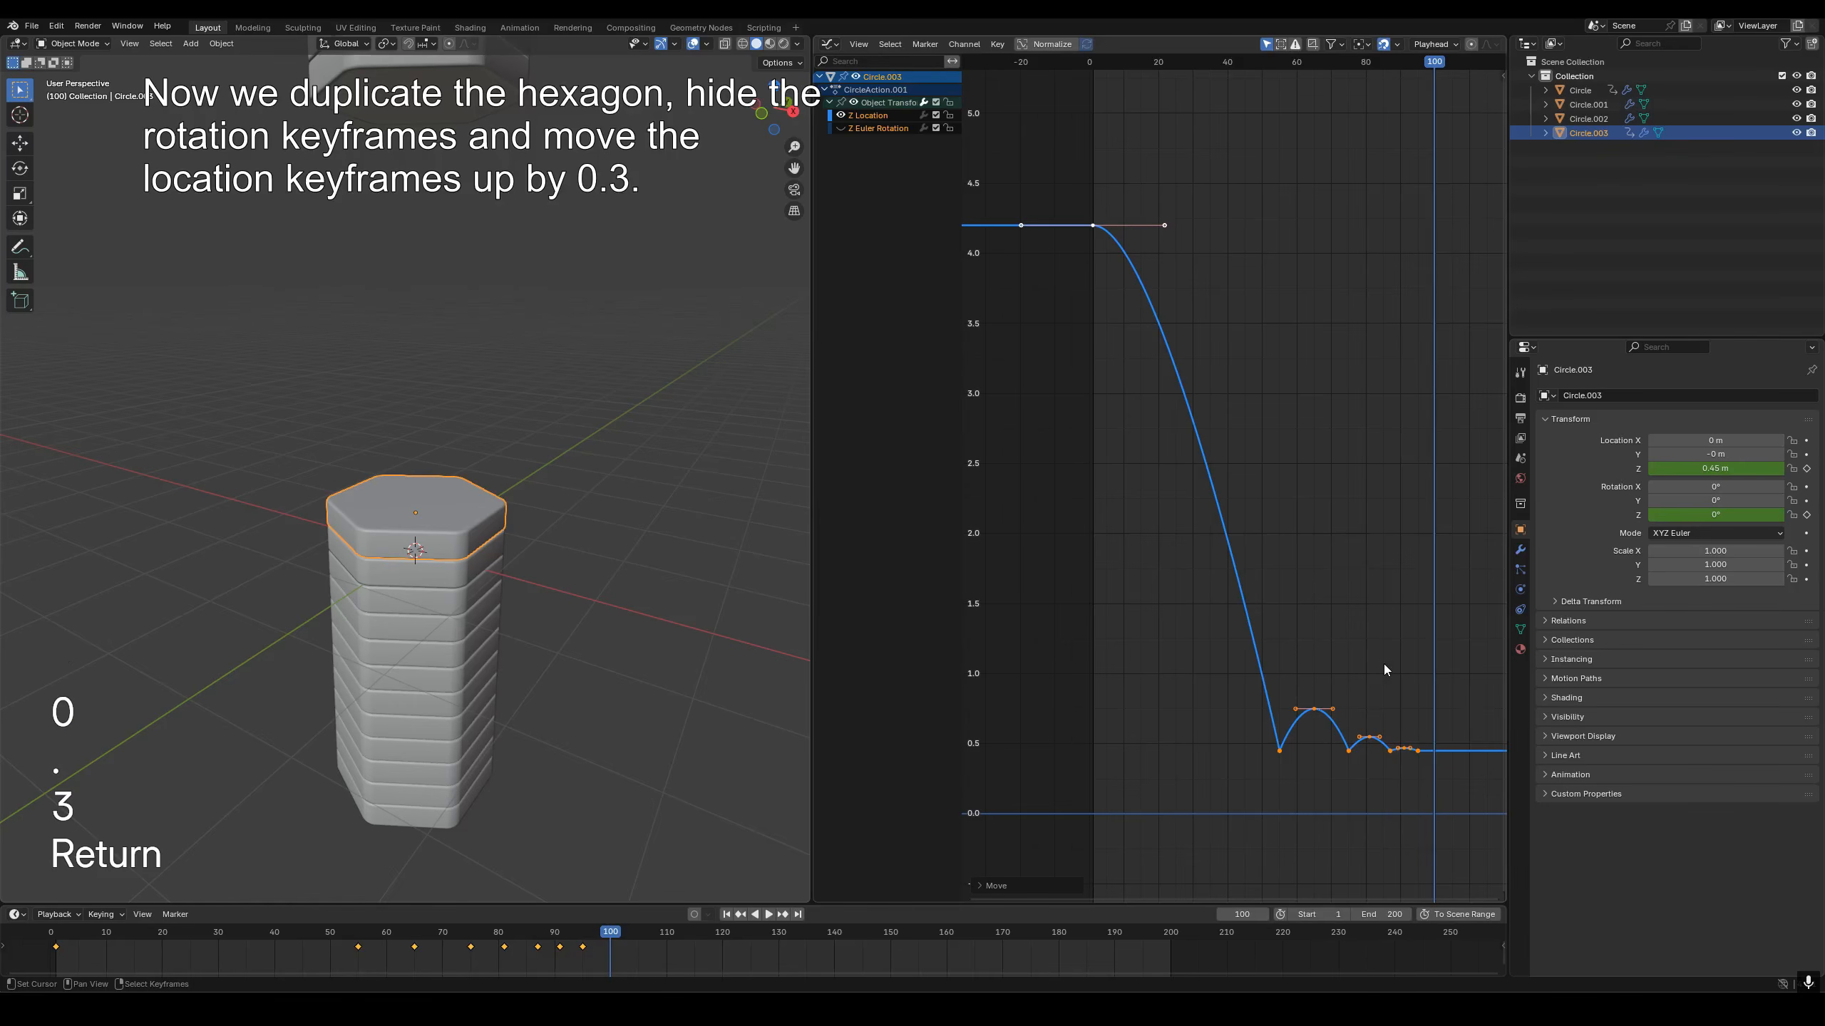
Show the rotation curve again and shift all the duplicate's keyframes by 99 frames so its animation starts at frame 100.
click(841, 128)
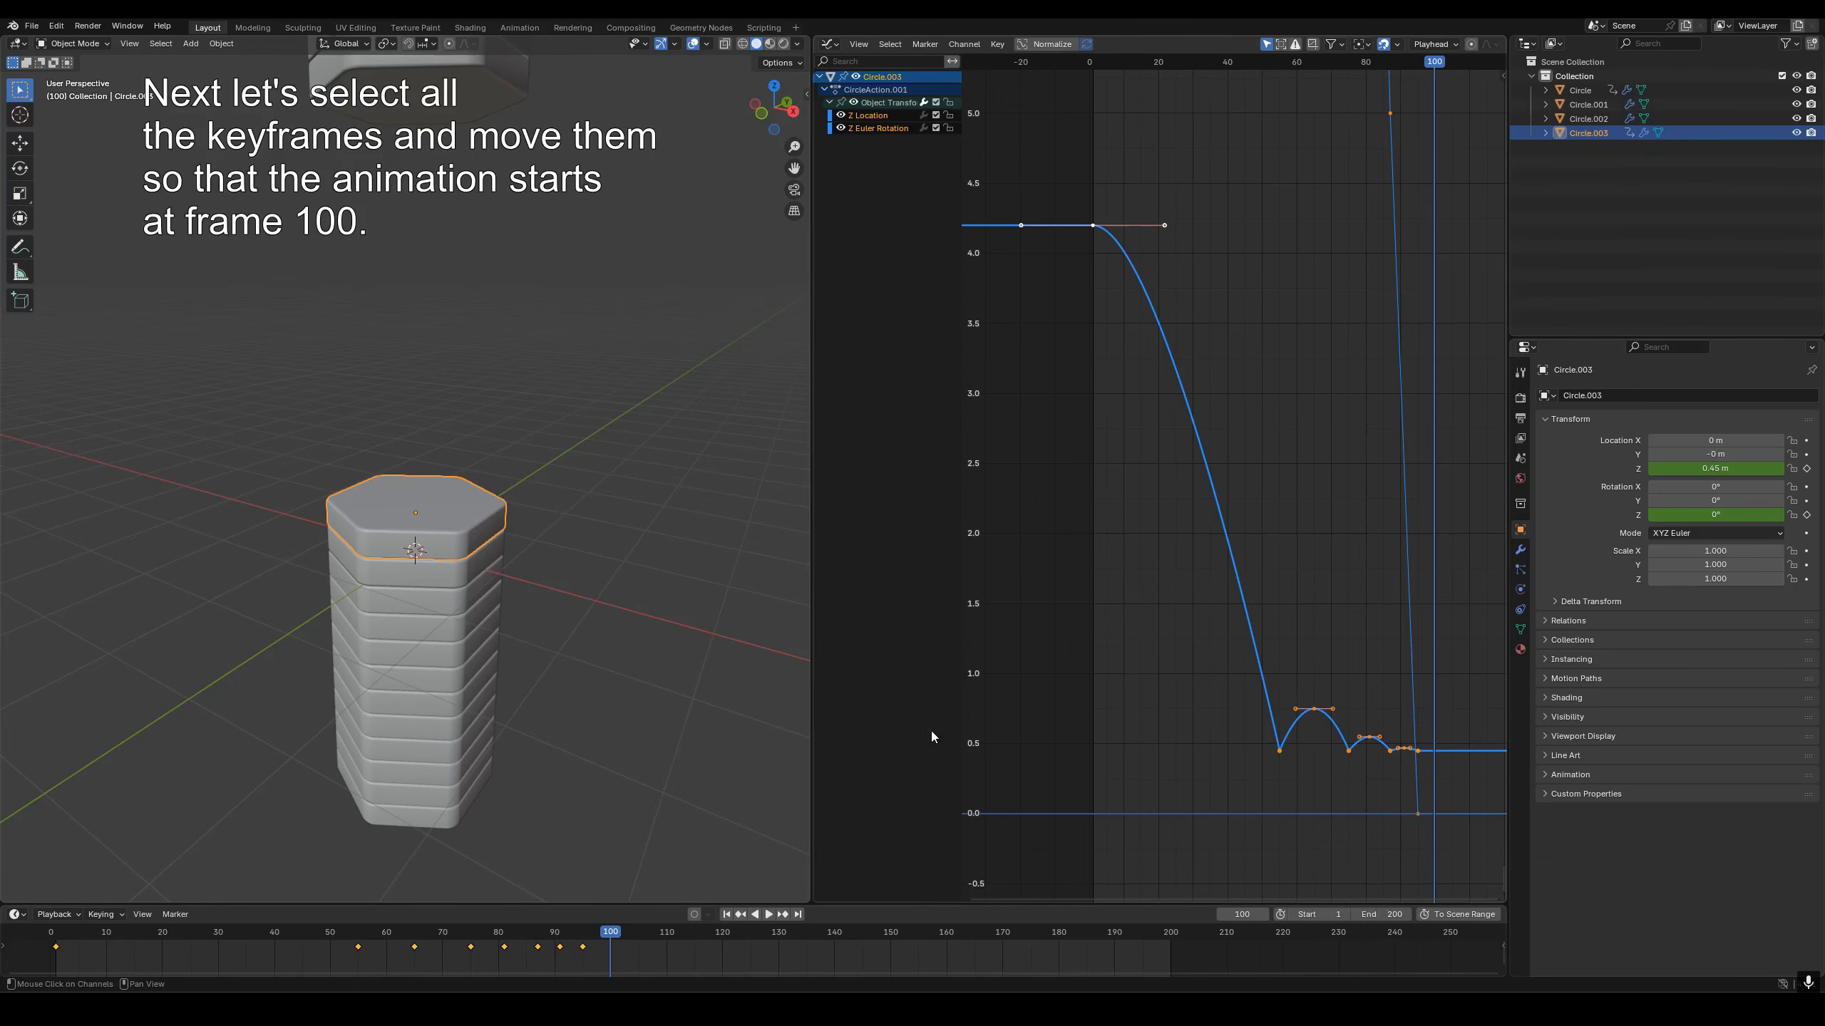
key(a)
key(g)
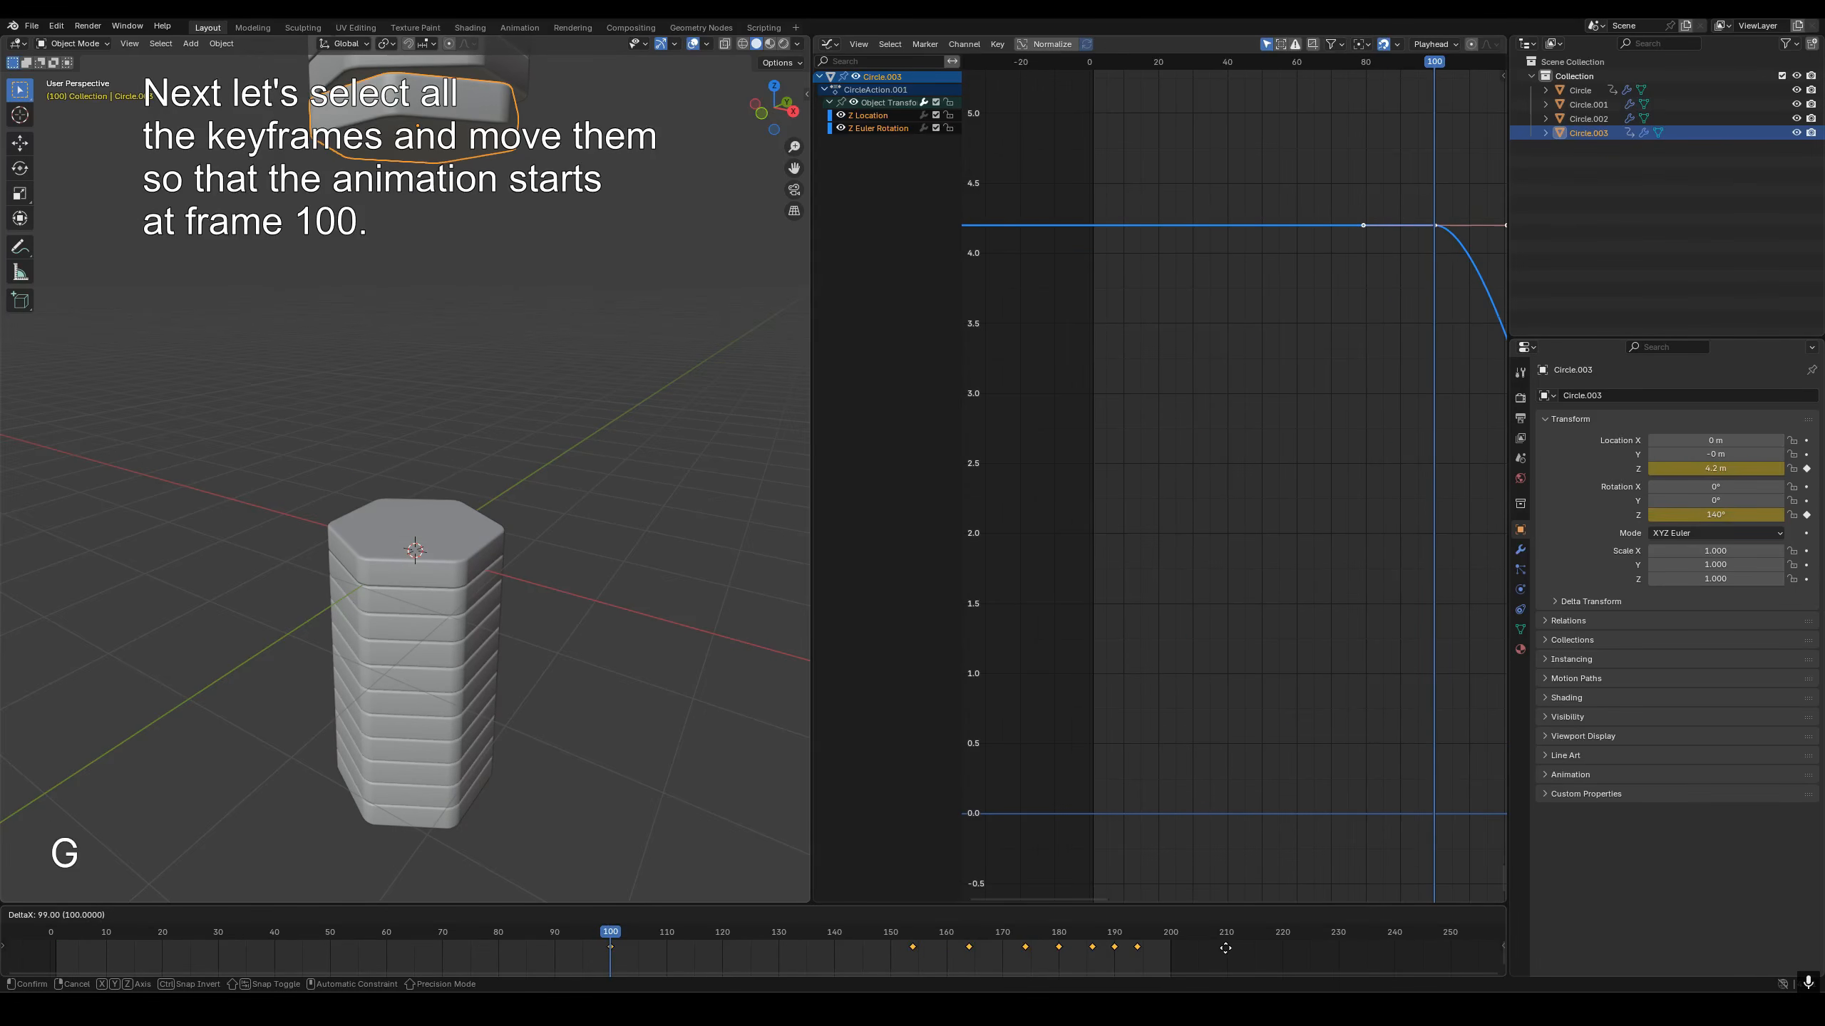
click(1225, 948)
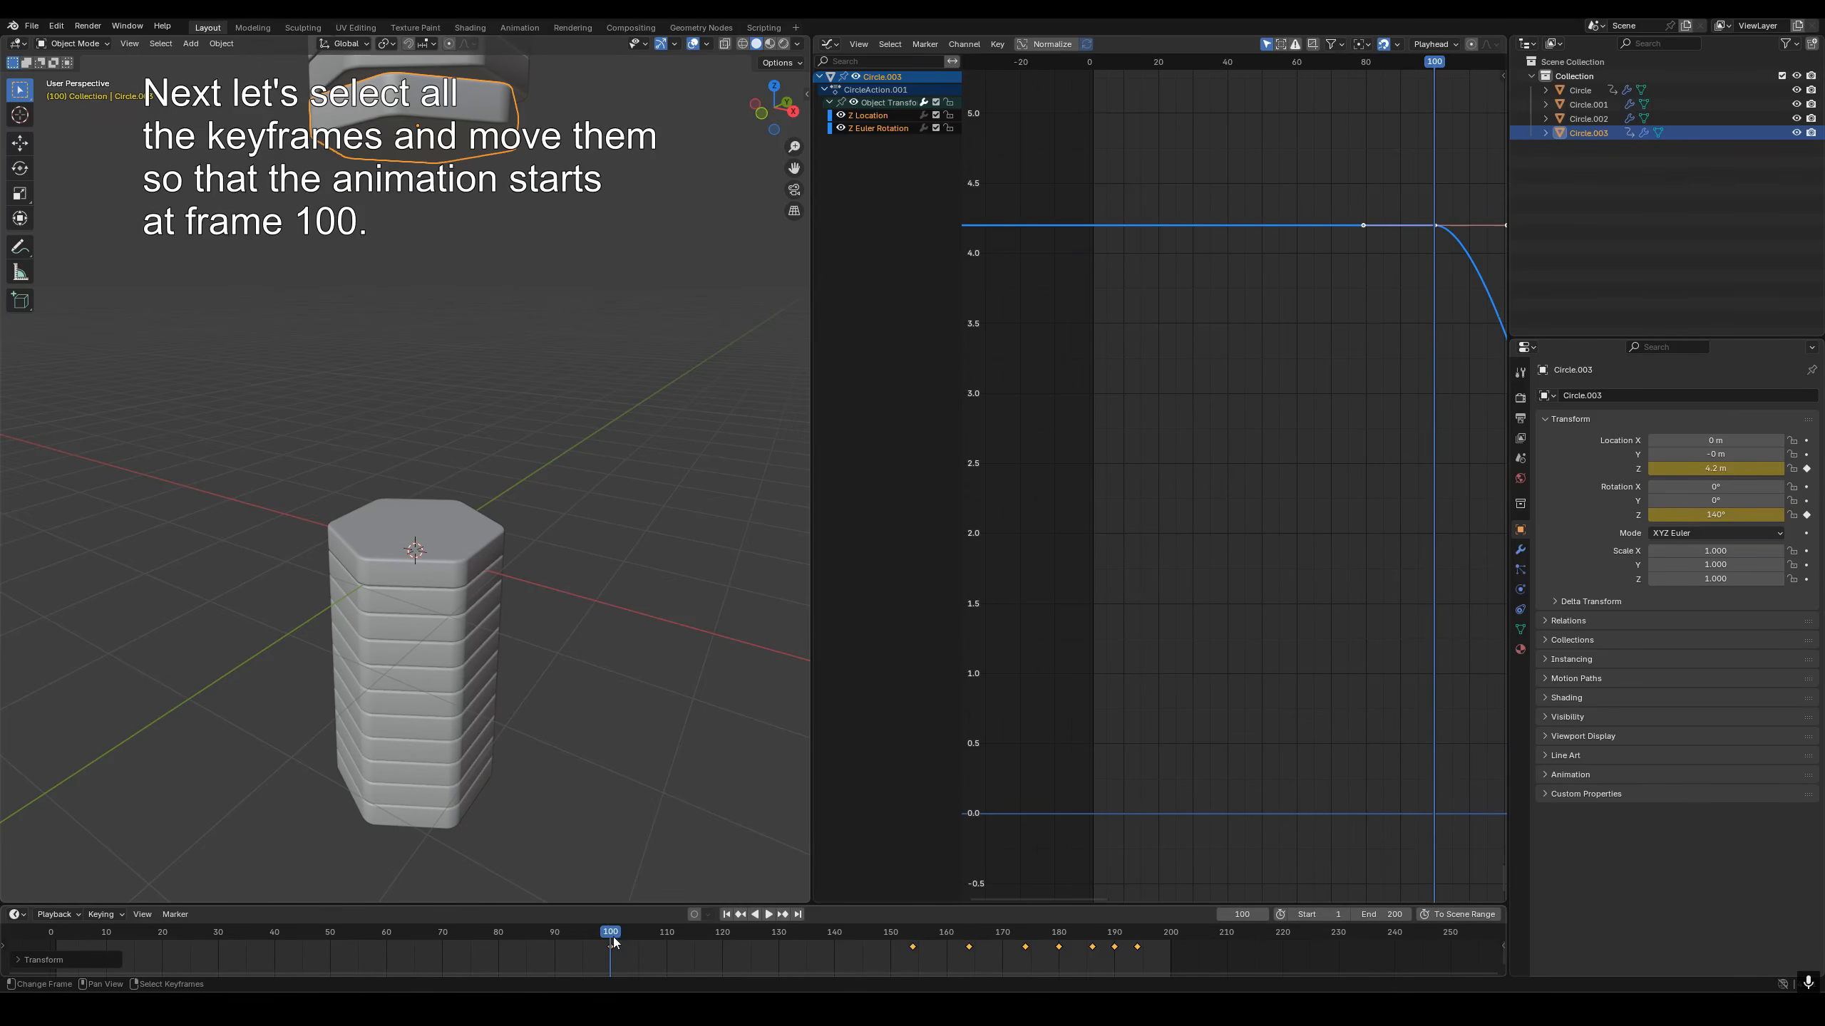
Play the animation from frame 1 to check both hexagon drops, then return to frame 1.
drag(616, 941, 522, 946)
key(shift+Left)
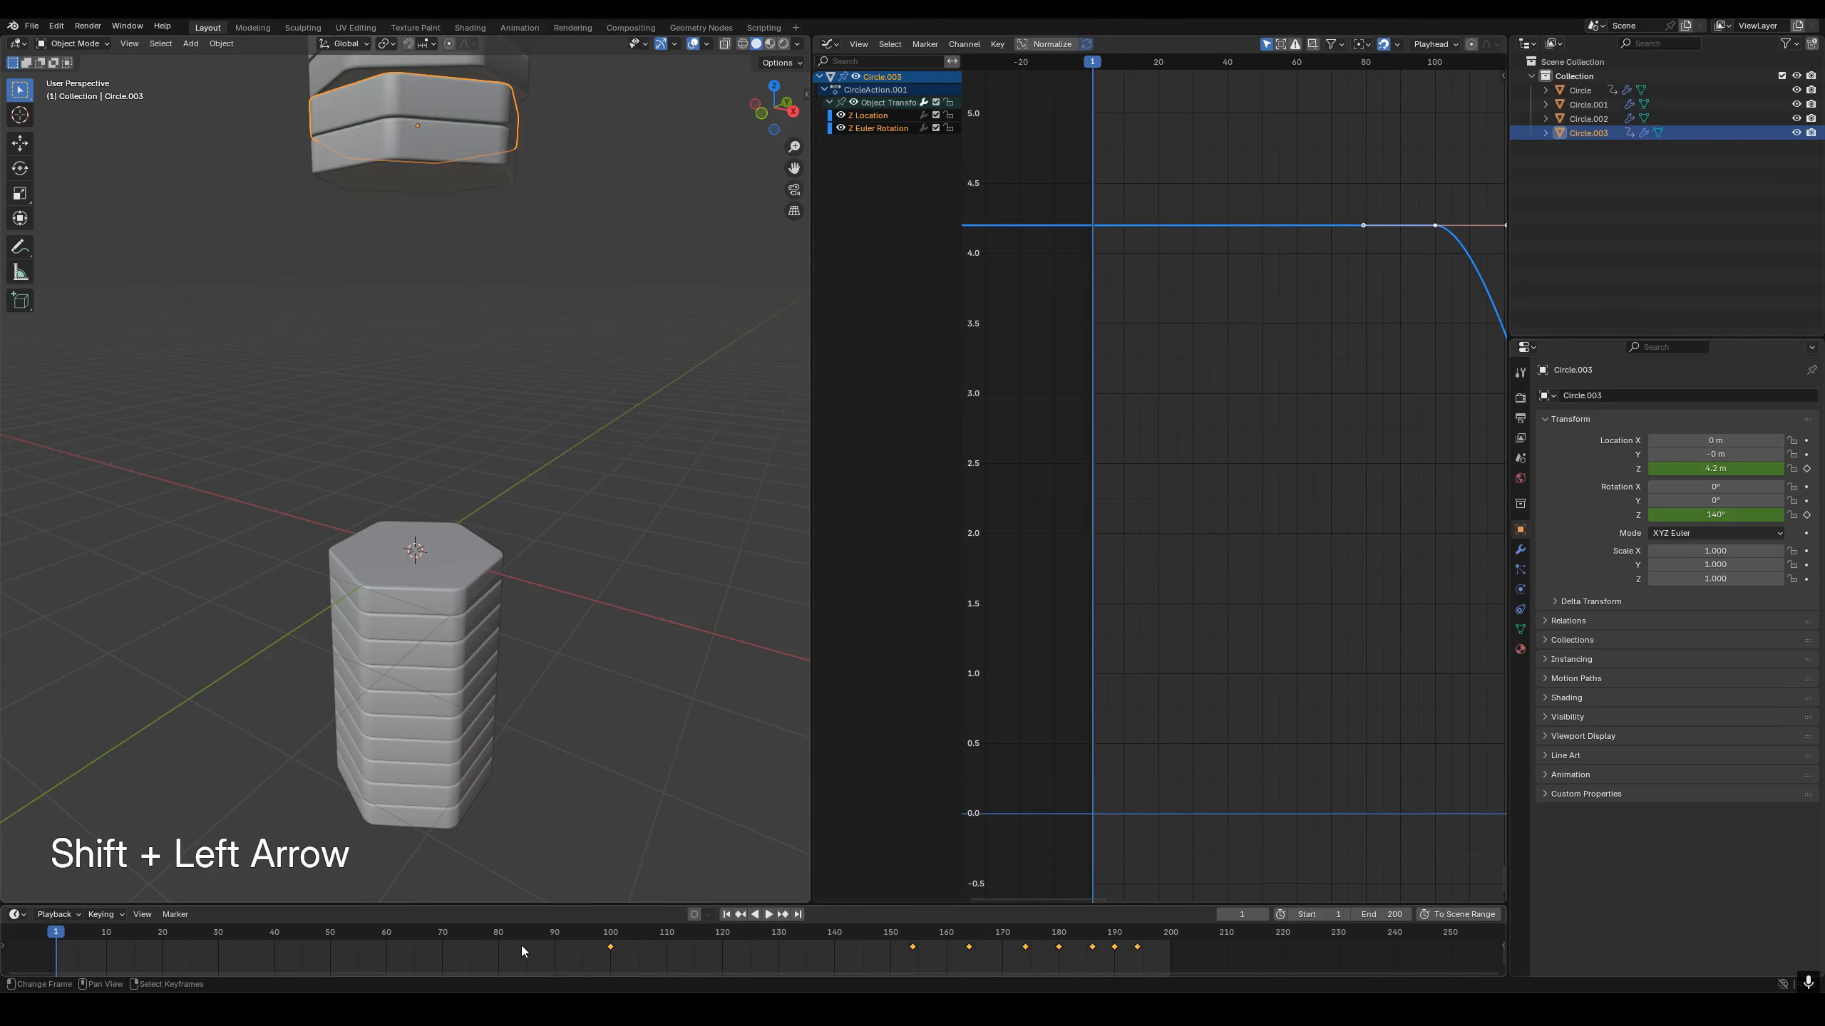
key(space)
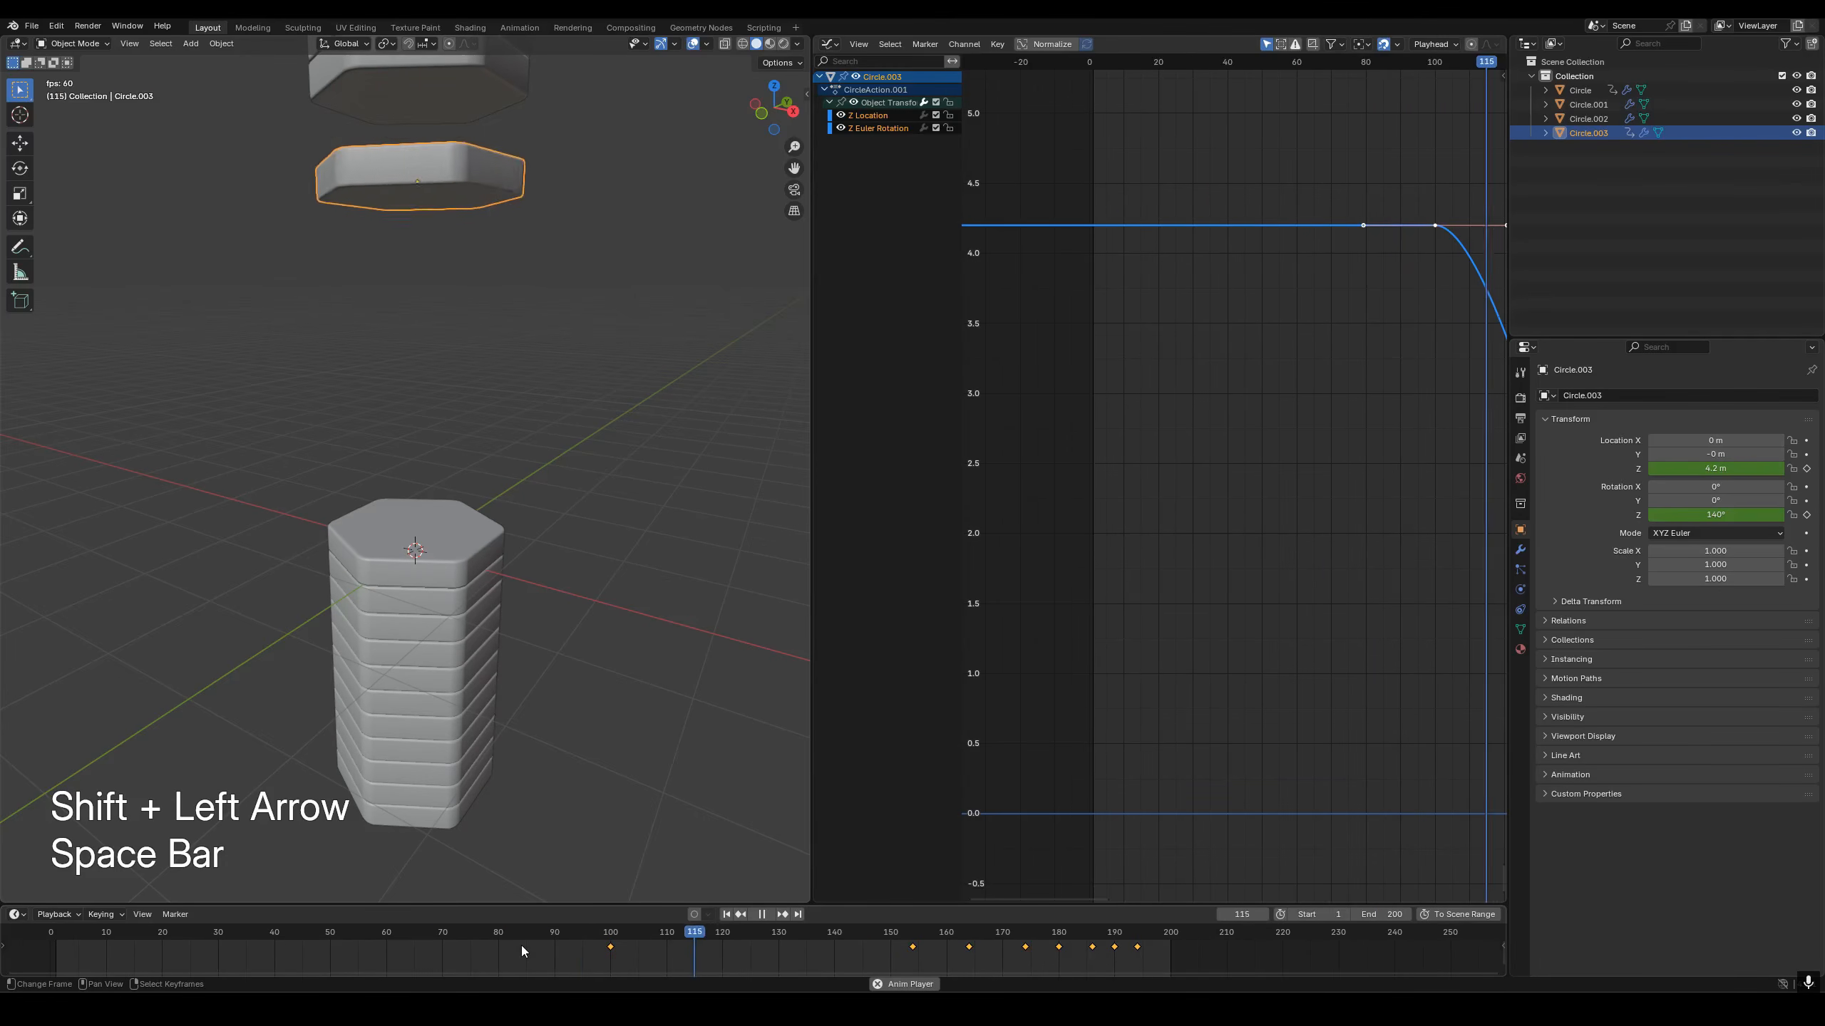
key(space)
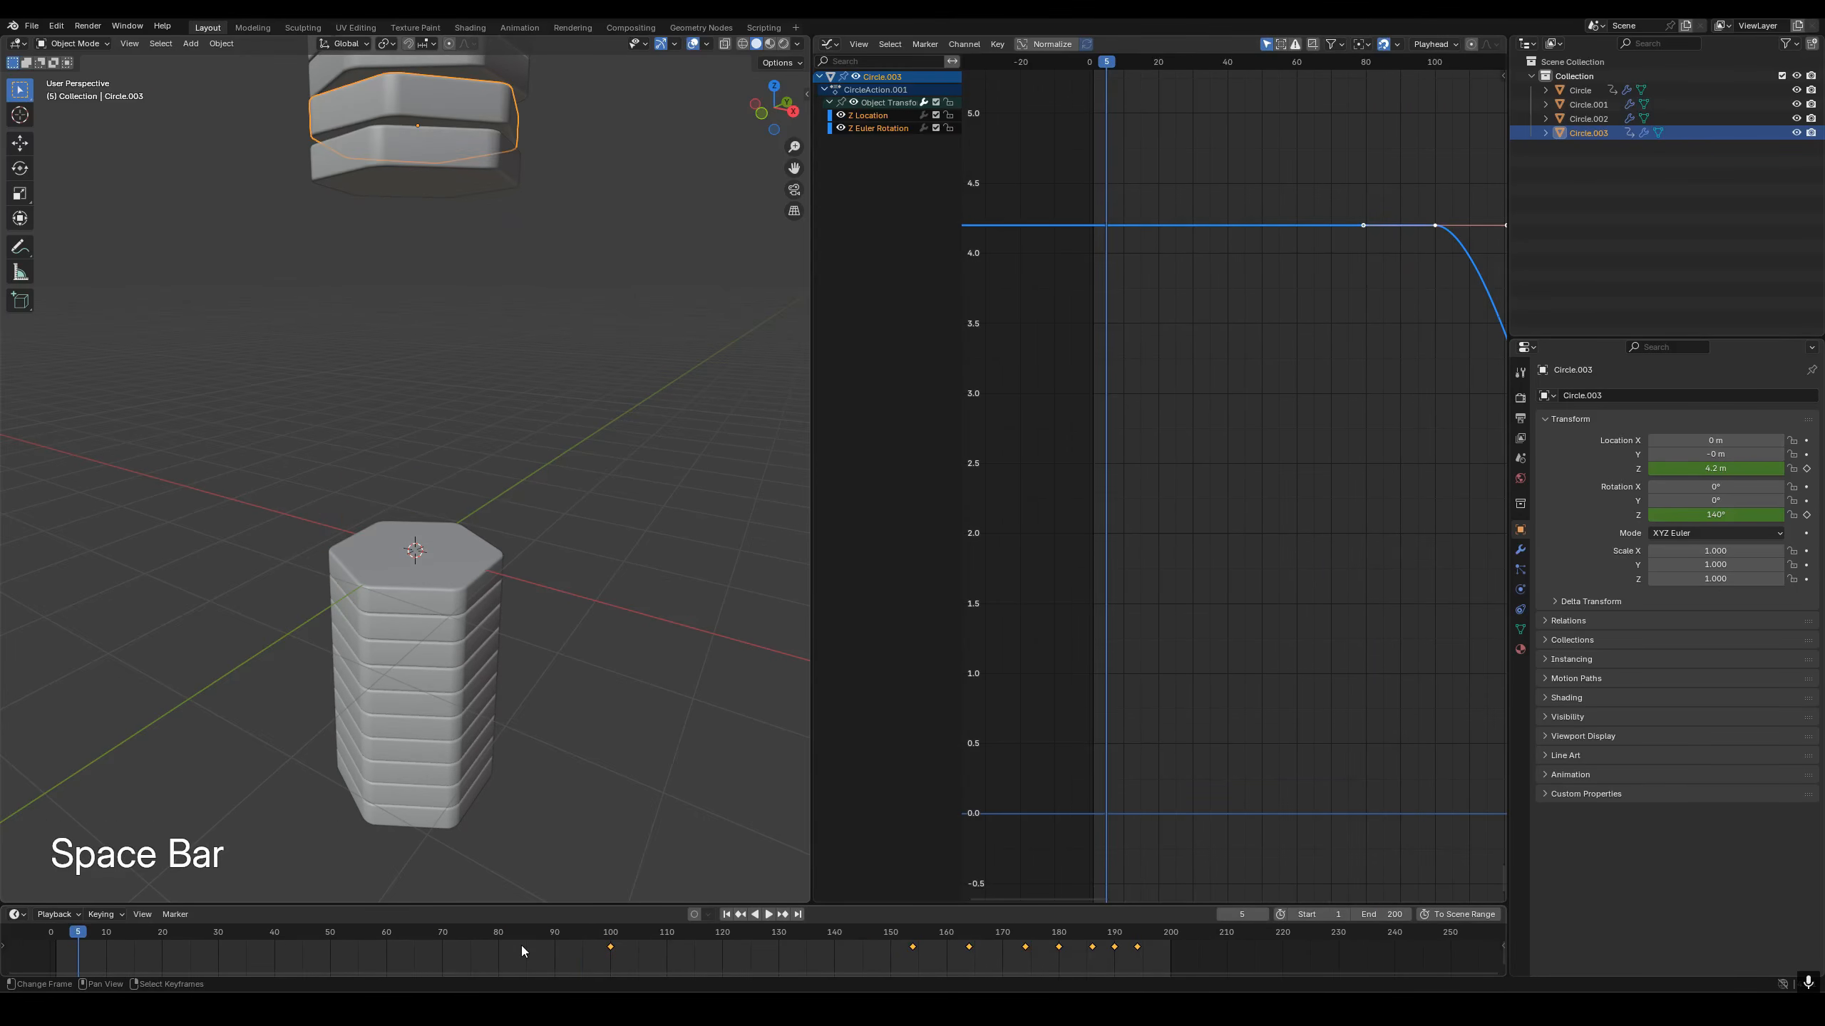
key(shift+Left)
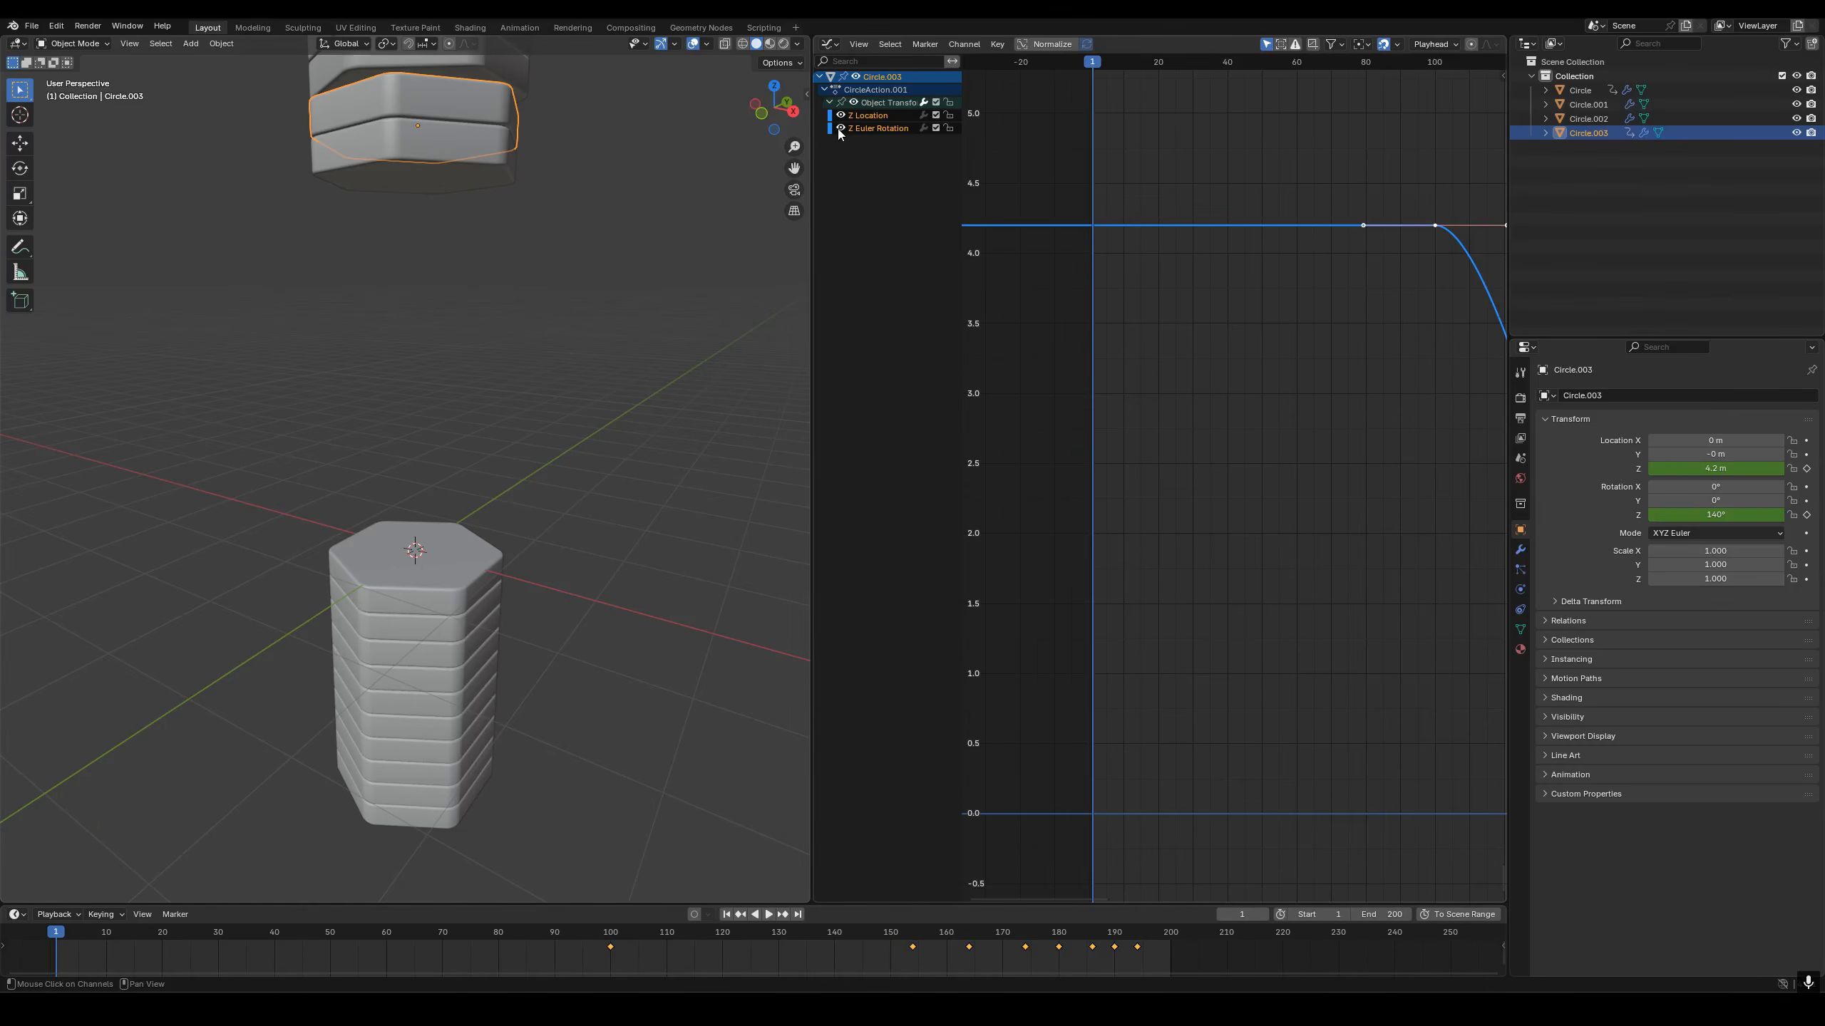
Multiply the duplicate's Z rotation by -1 at frame 100 and update its keyframe.
click(612, 948)
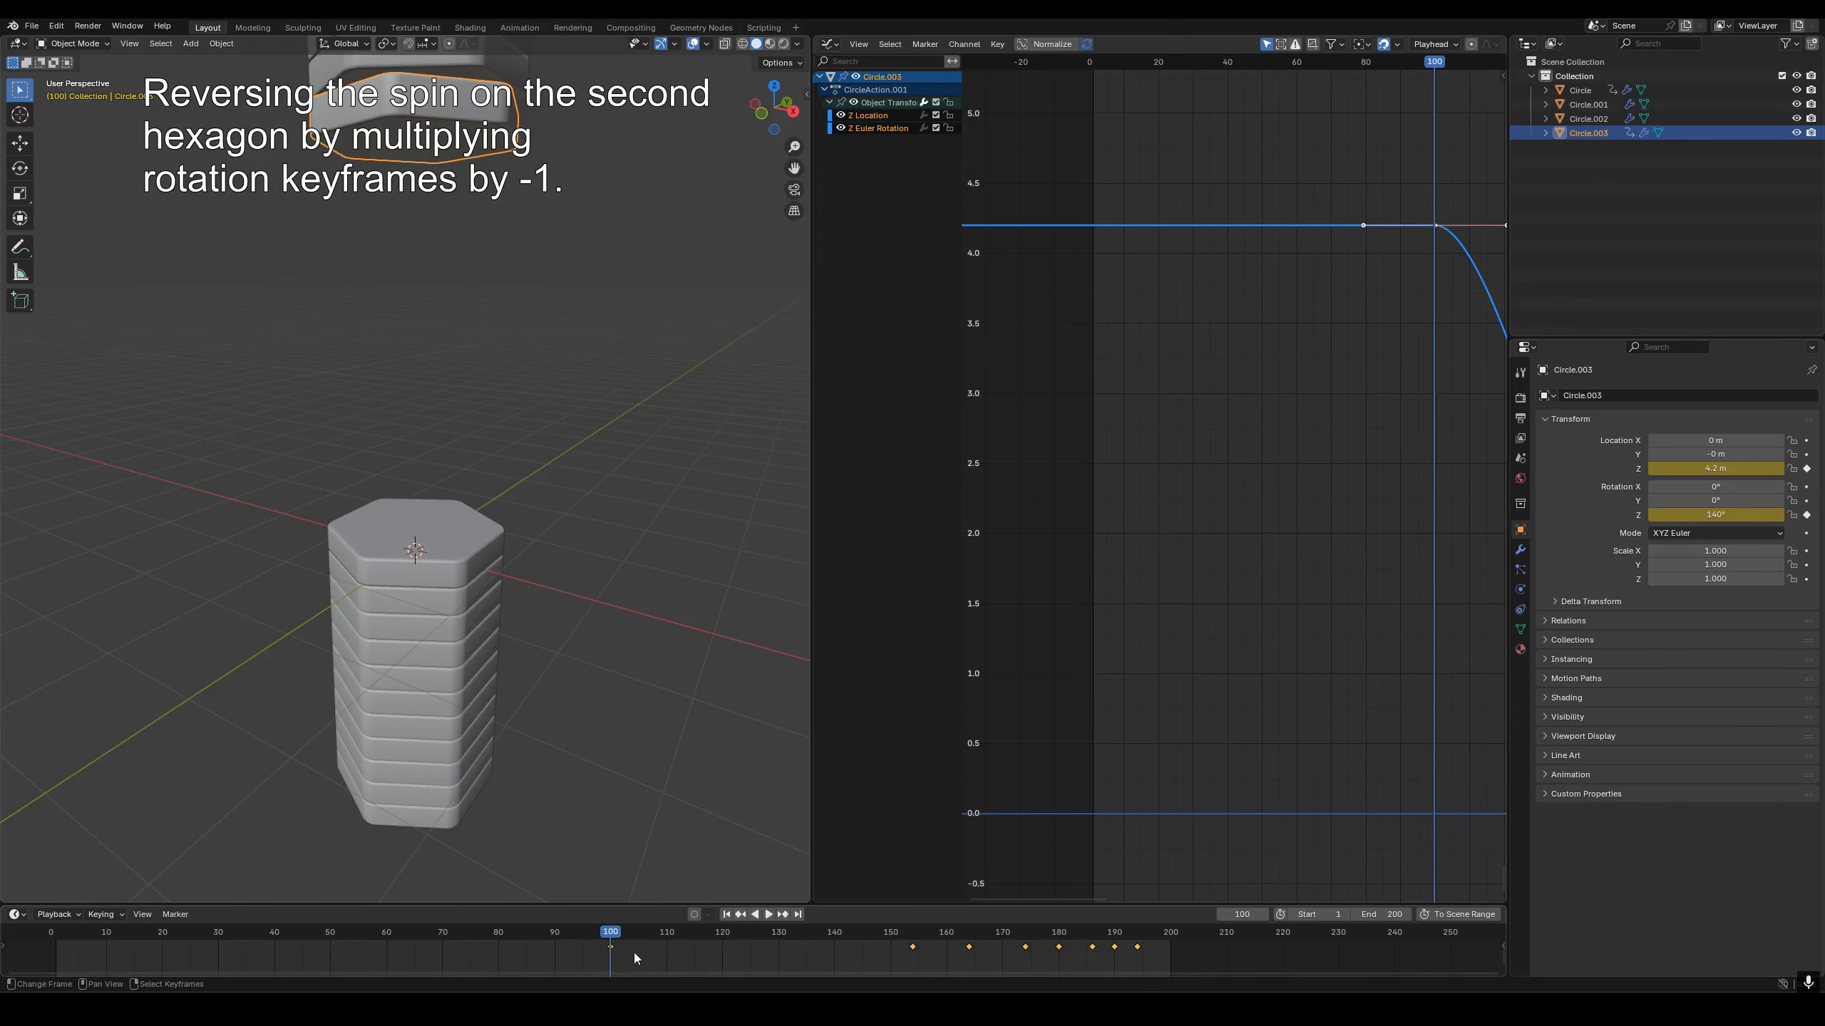
click(1718, 514)
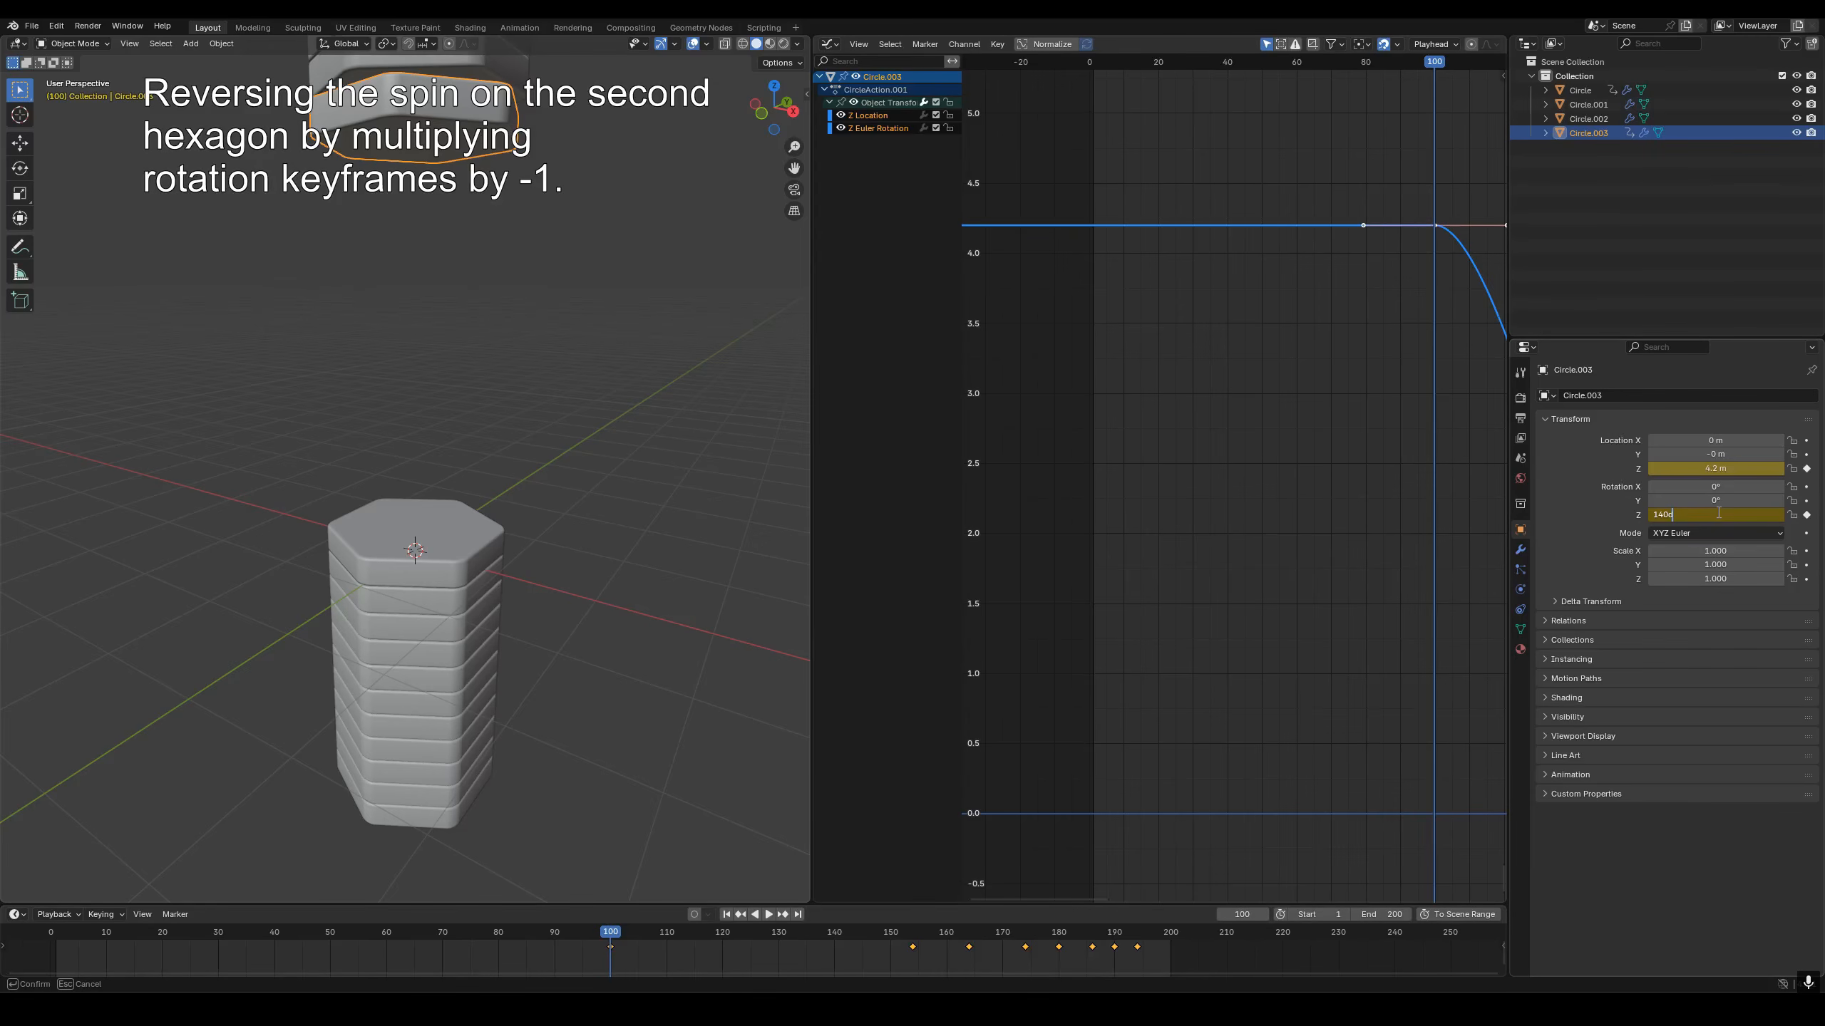
text(*-1)
key(Return)
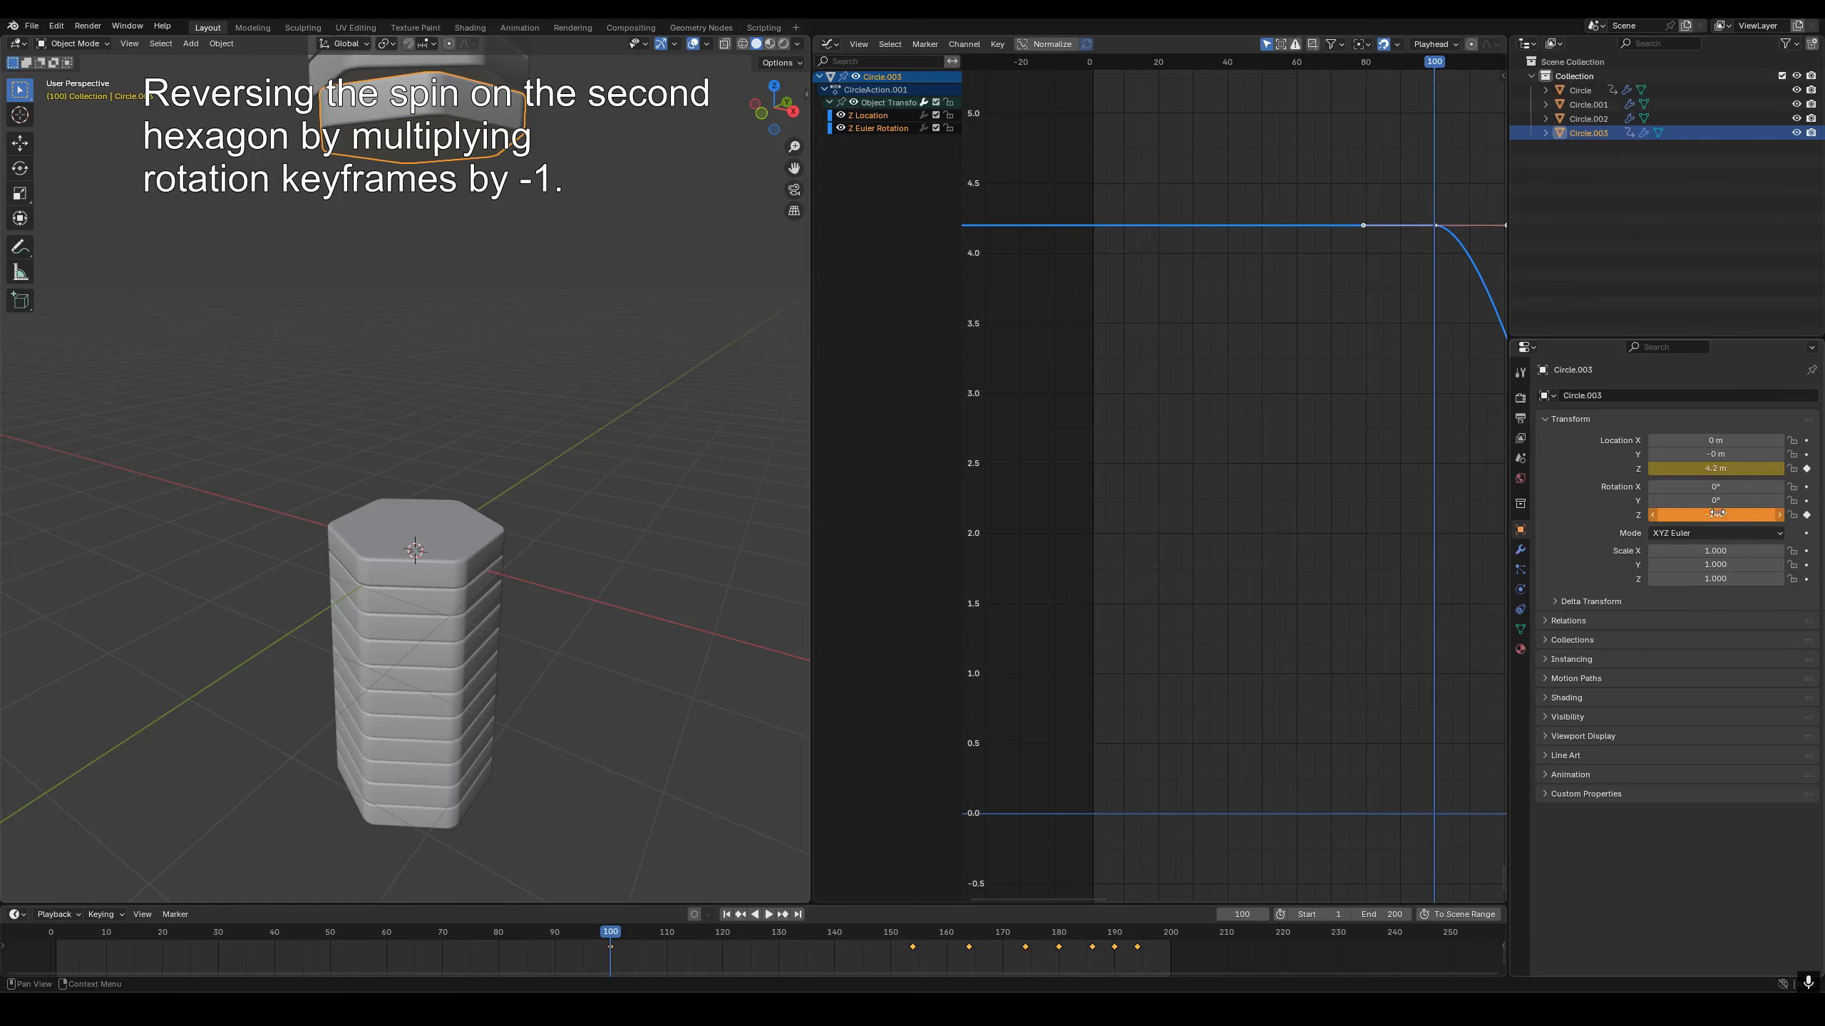
click(1807, 515)
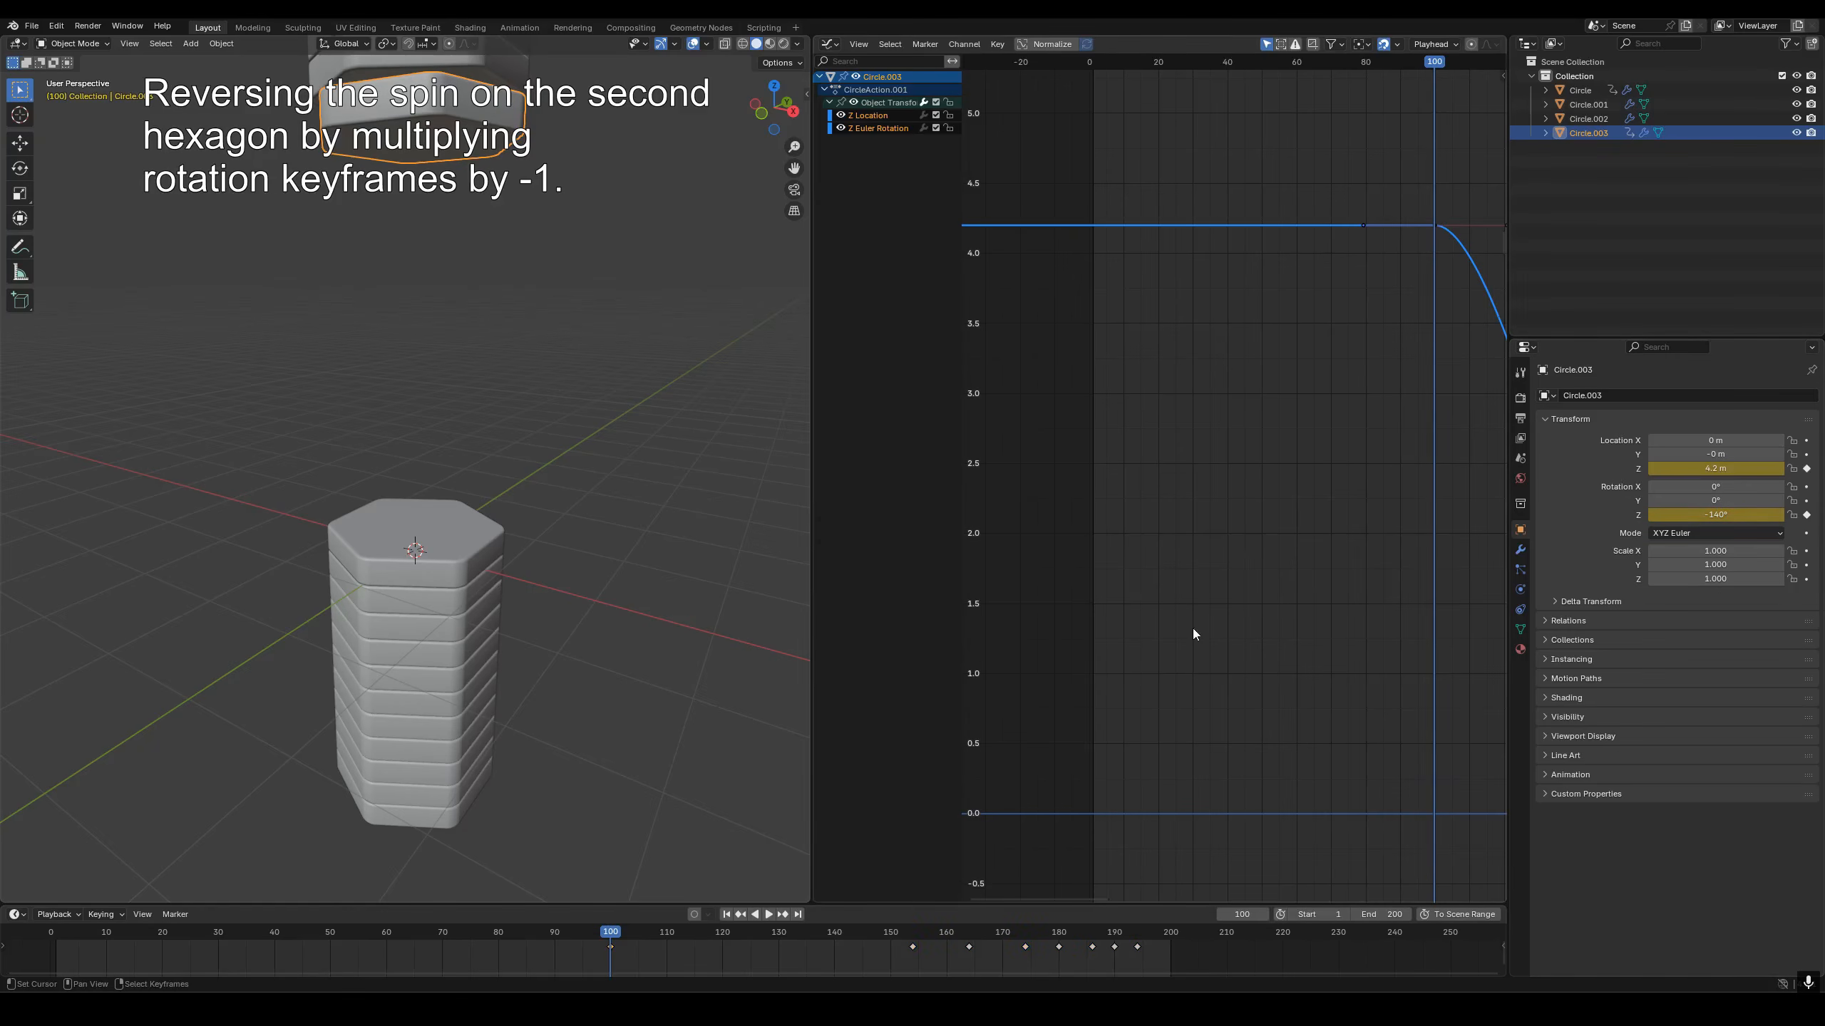
Multiply the duplicate hexagon's Z rotation by -1 at the frame 154 keyframe and update that keyframe.
click(913, 948)
double_click(1714, 514)
text(*-1)
key(Return)
click(1807, 515)
Multiply the duplicate's Z rotation by -1 at frame 174 and update its keyframe.
click(1025, 947)
double_click(1712, 515)
text(*-1)
key(Return)
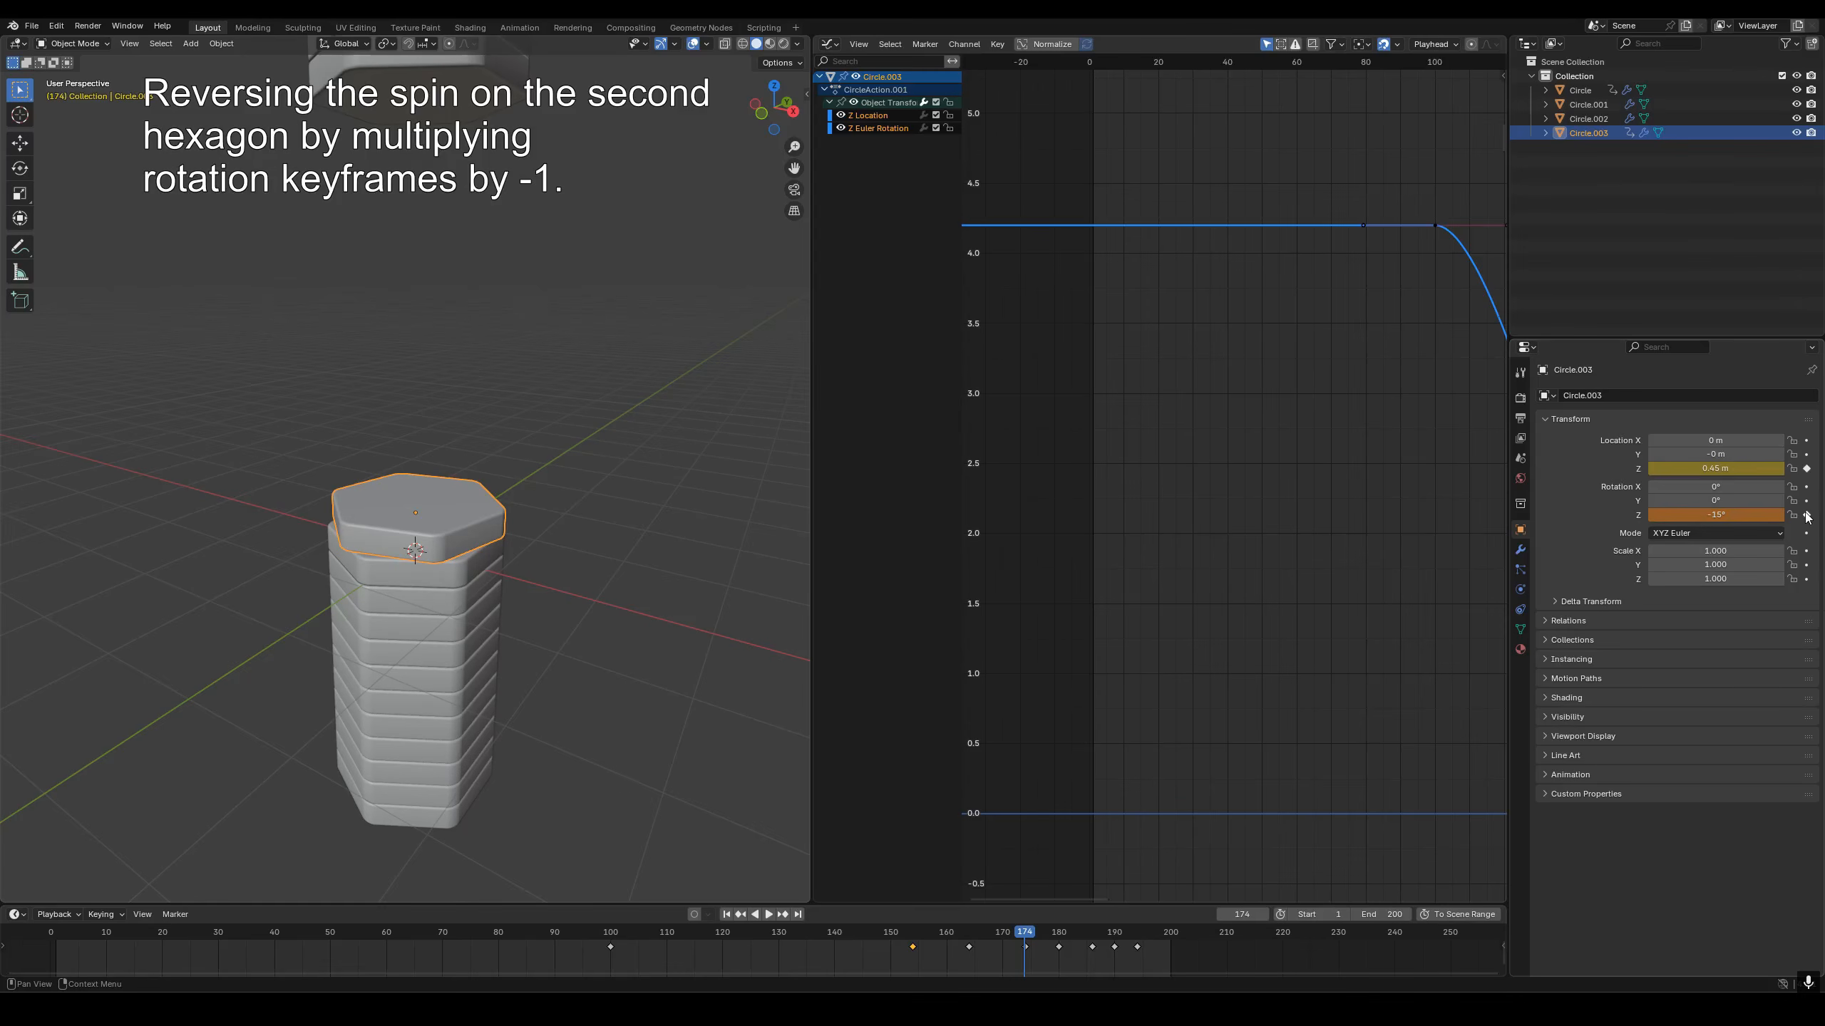
click(1806, 515)
Multiply the duplicate's Z rotation by -1 at frame 186 and update its keyframe.
key(Up)
key(Up)
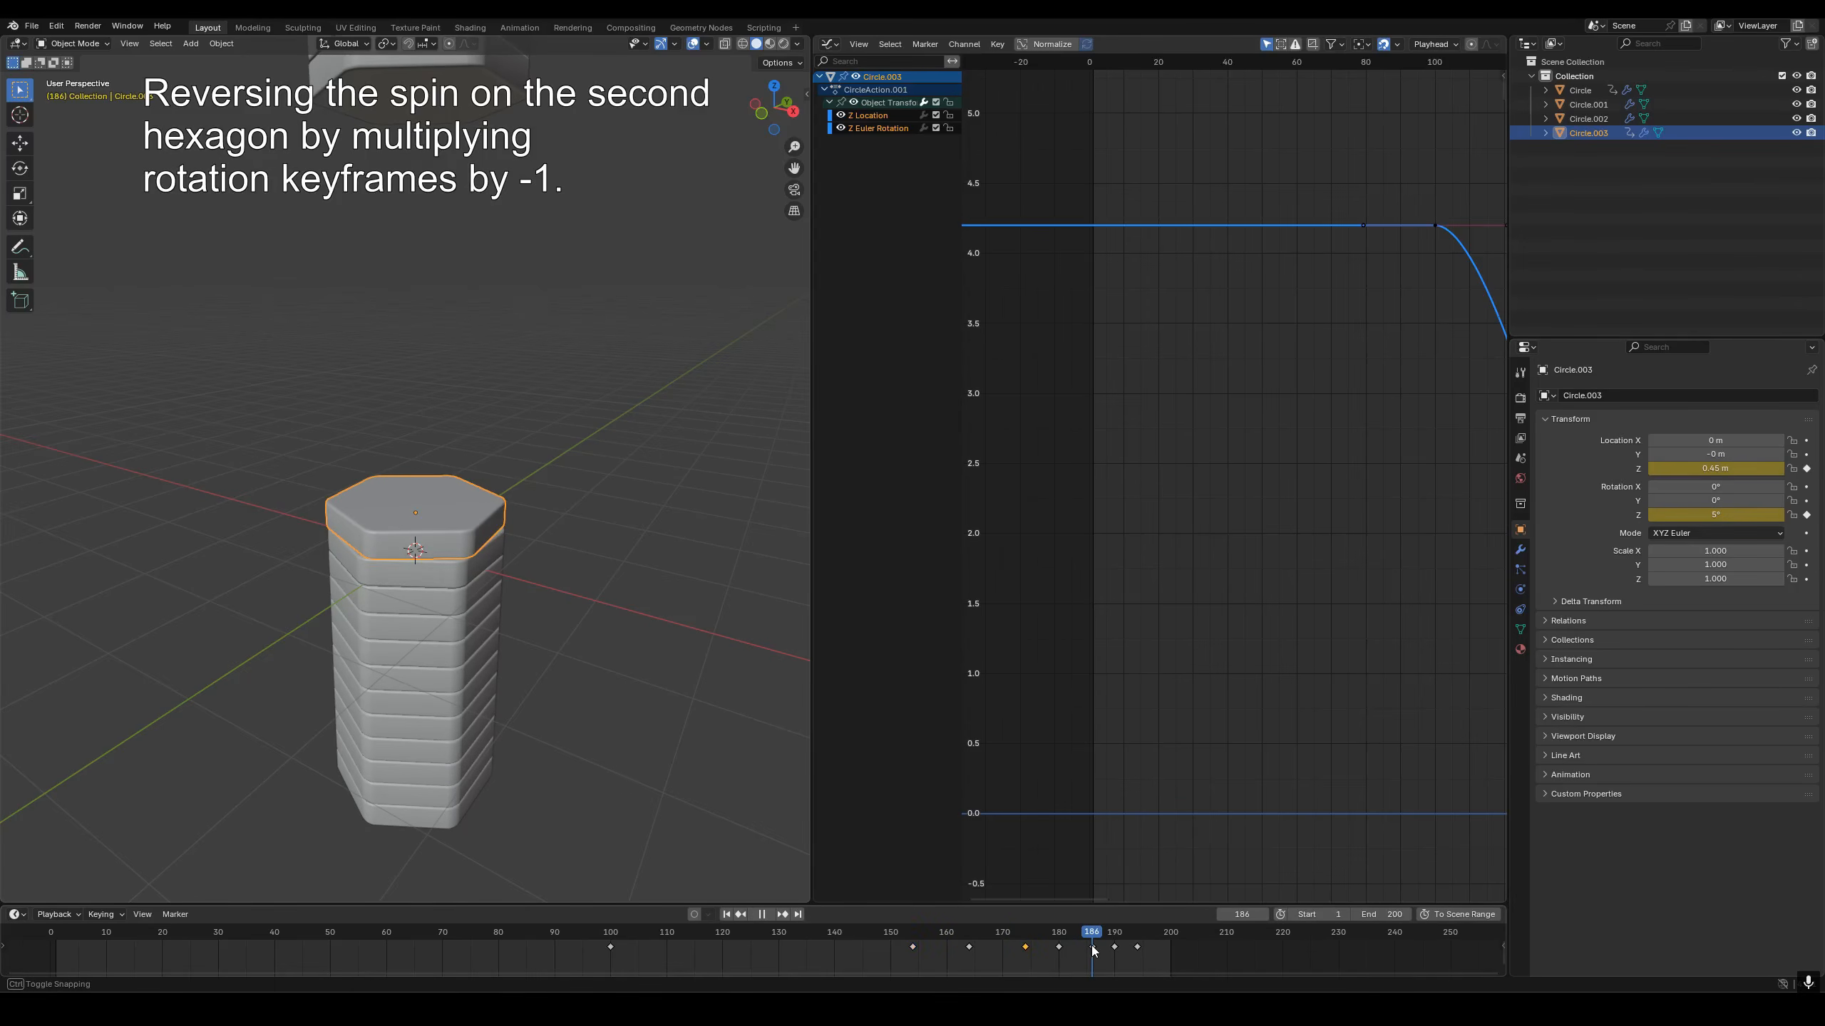
double_click(1717, 517)
text(*-1)
key(Return)
click(1807, 515)
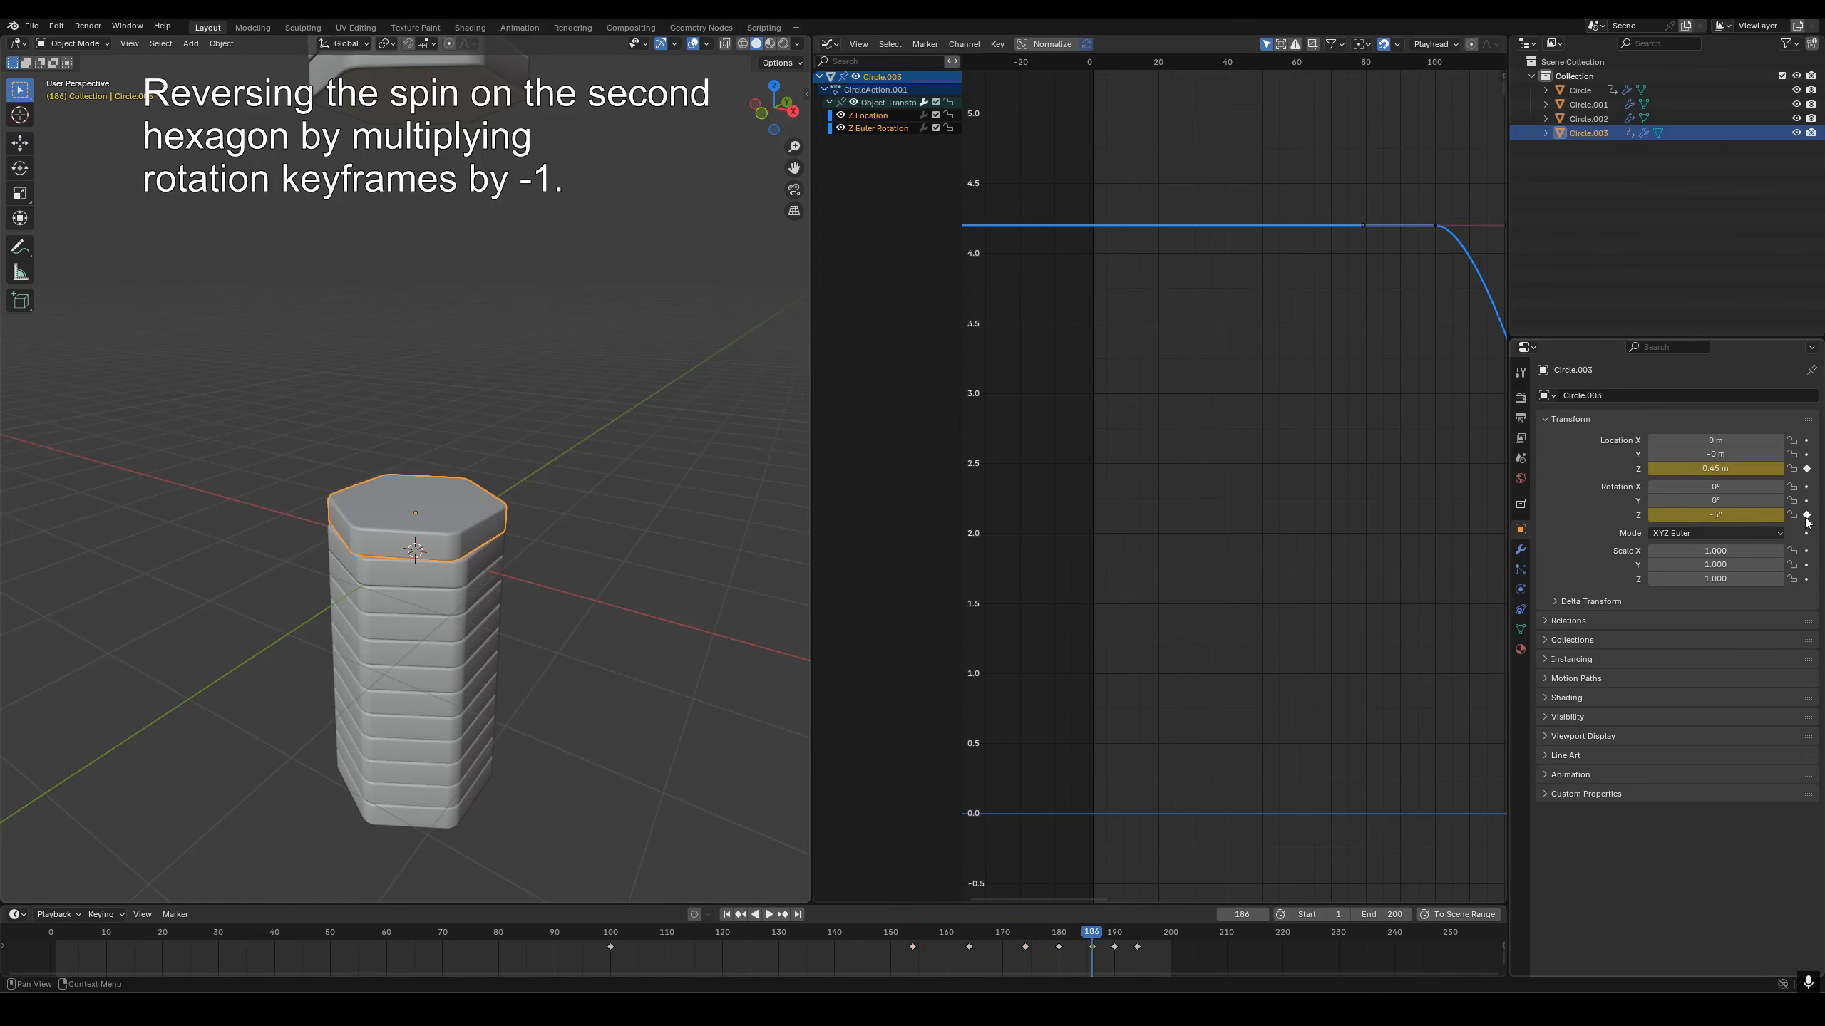
Set all the duplicate's Z rotation keyframes to linear interpolation, then play the animation and return to frame 1.
click(840, 114)
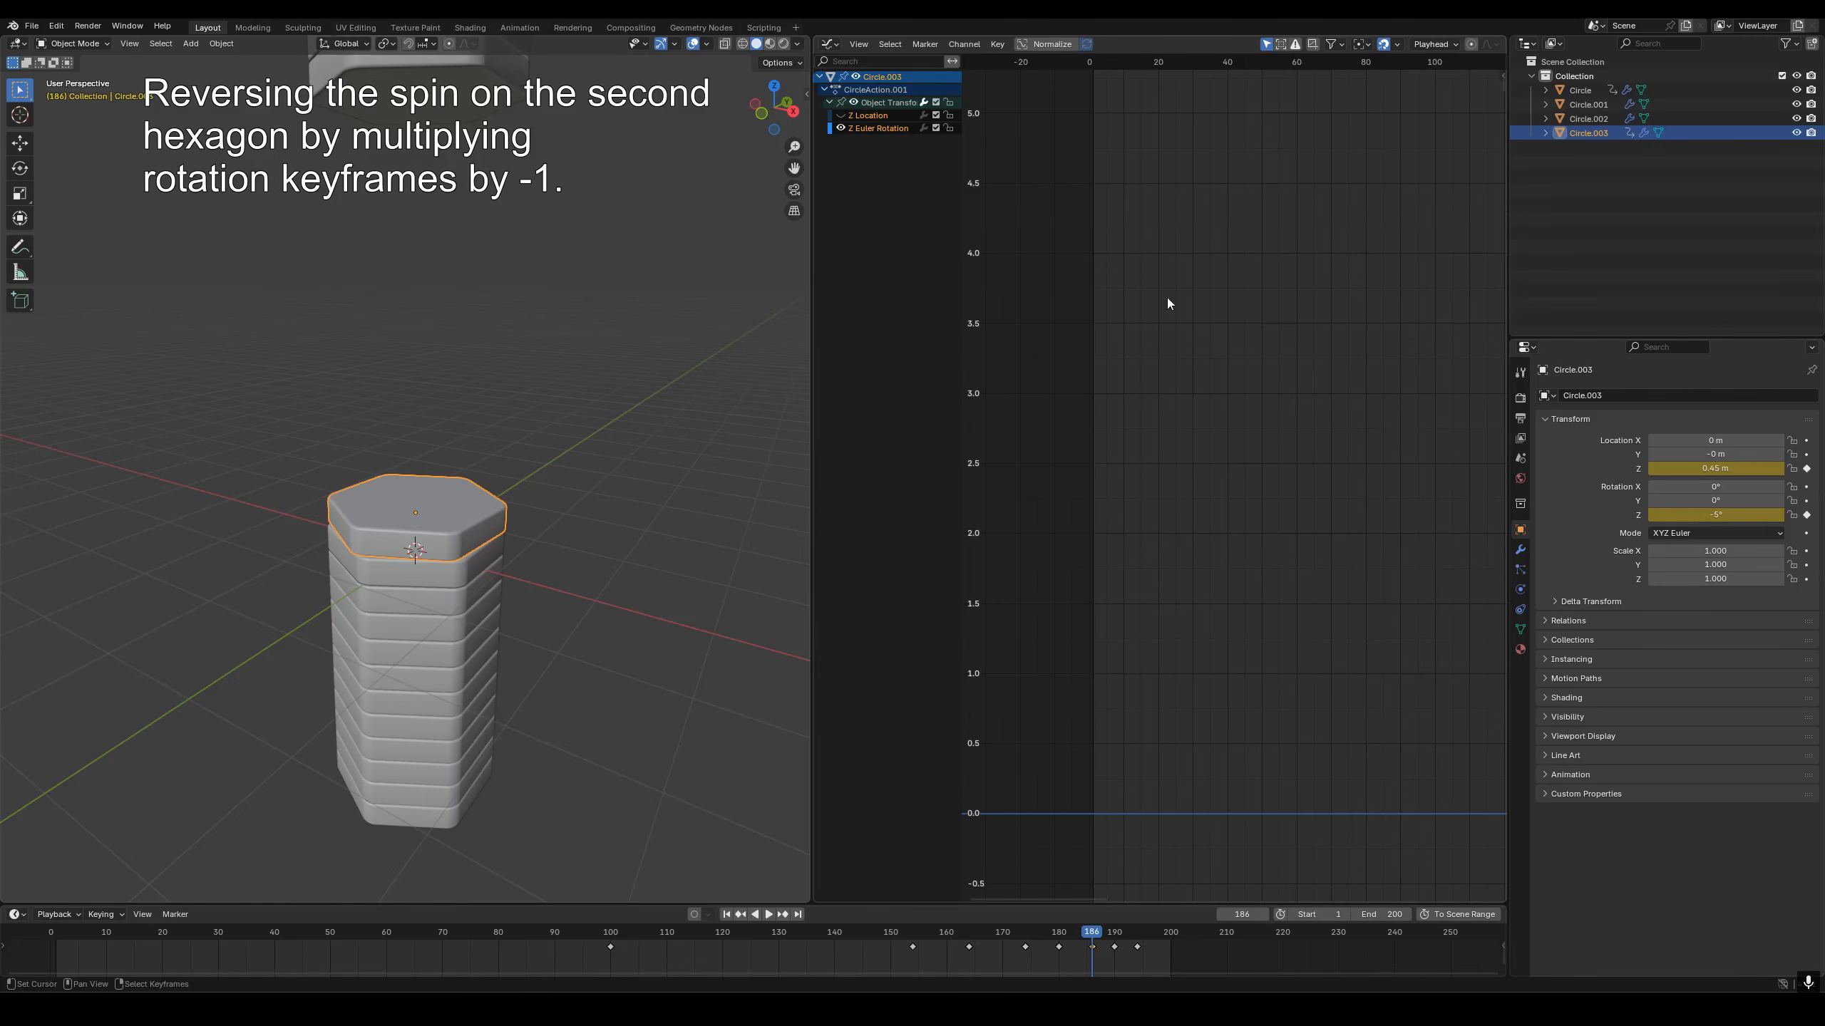
key(Home)
key(shift+b)
drag(1231, 486, 1246, 709)
key(a)
key(t)
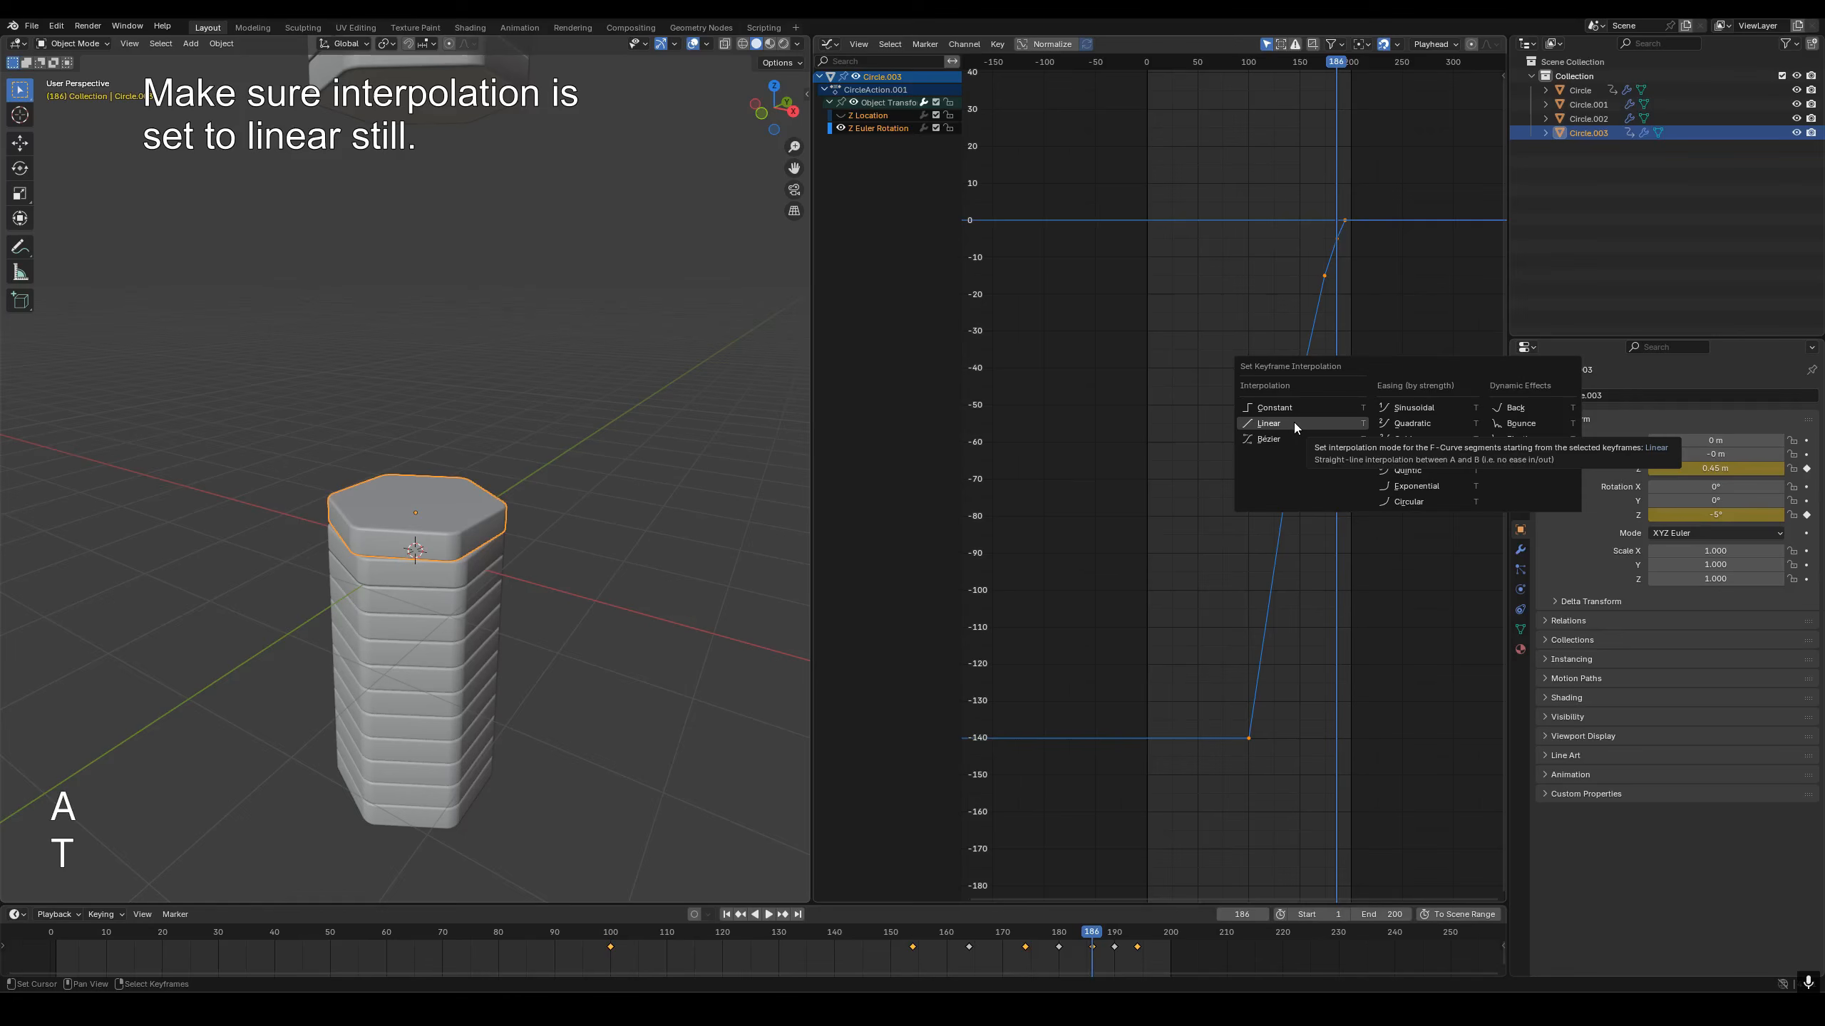
click(1295, 421)
key(space)
key(shift+Left)
Widen the 3D viewport, add a mesh plane and rename it Backdrop.
drag(813, 528, 1504, 517)
key(shift+a)
mouse_move(718, 414)
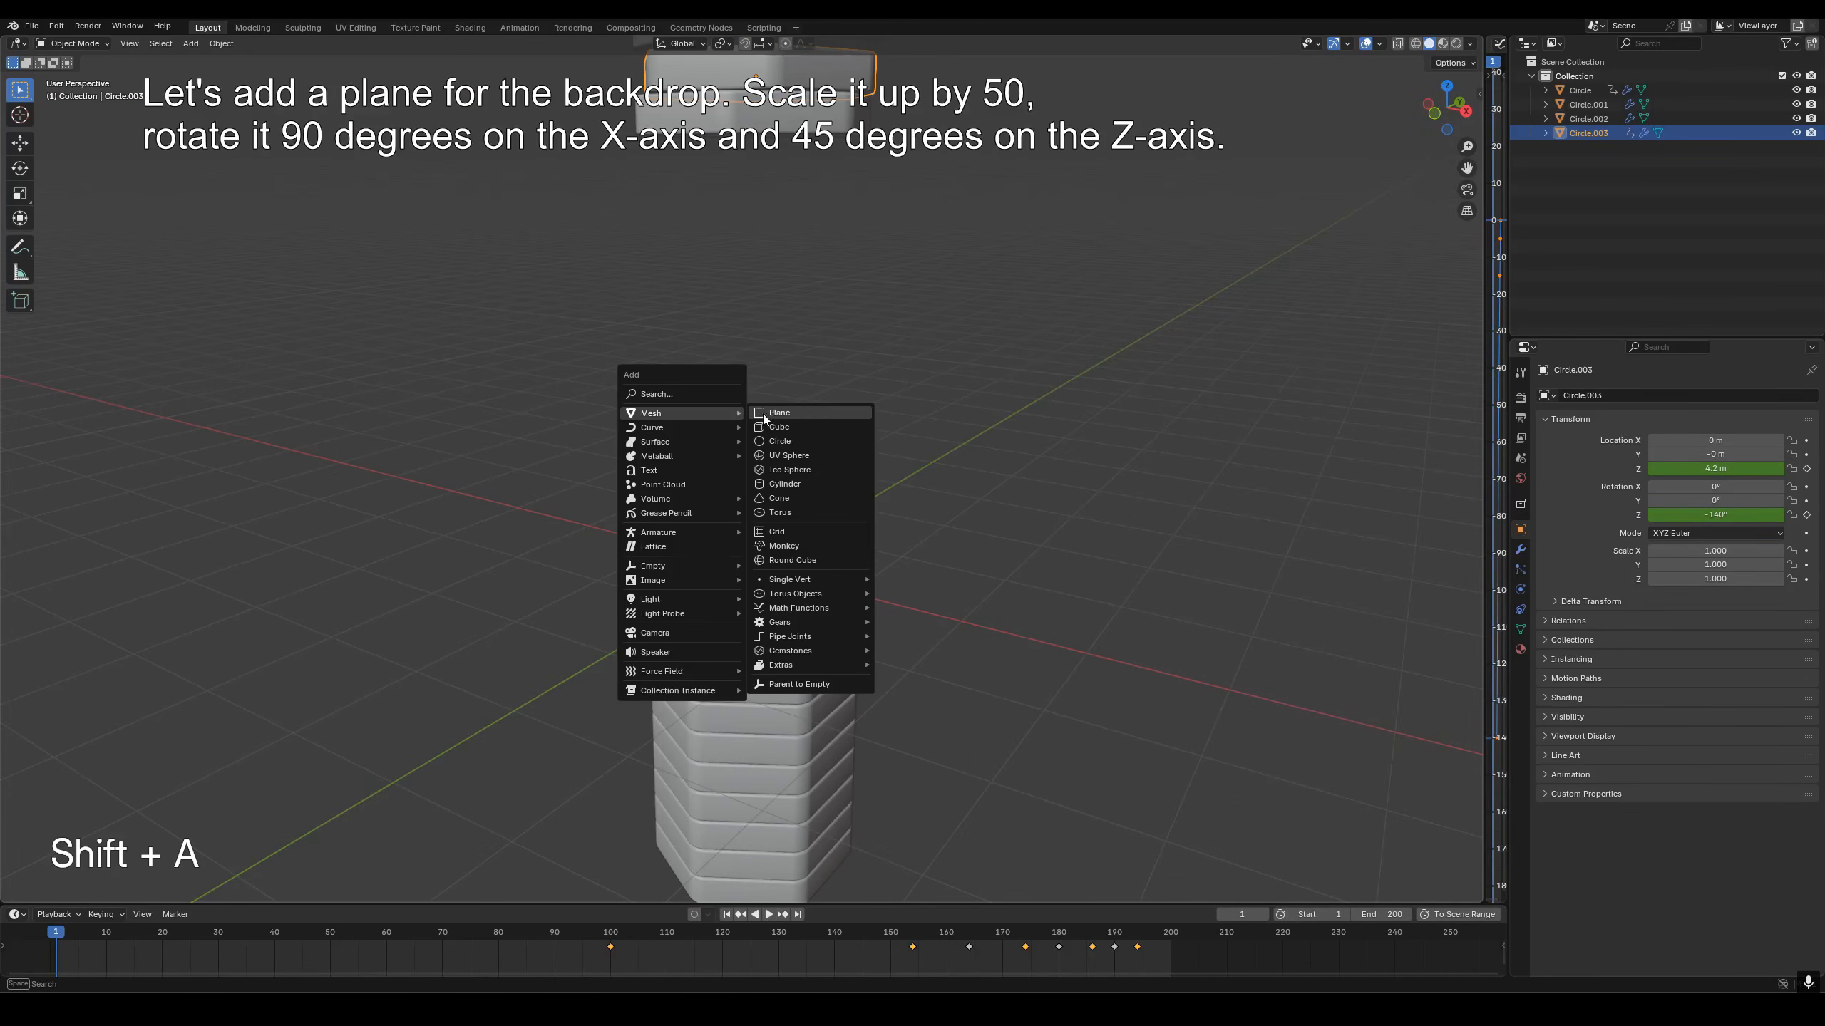
click(807, 416)
key(F2)
text(Backdrop)
key(Return)
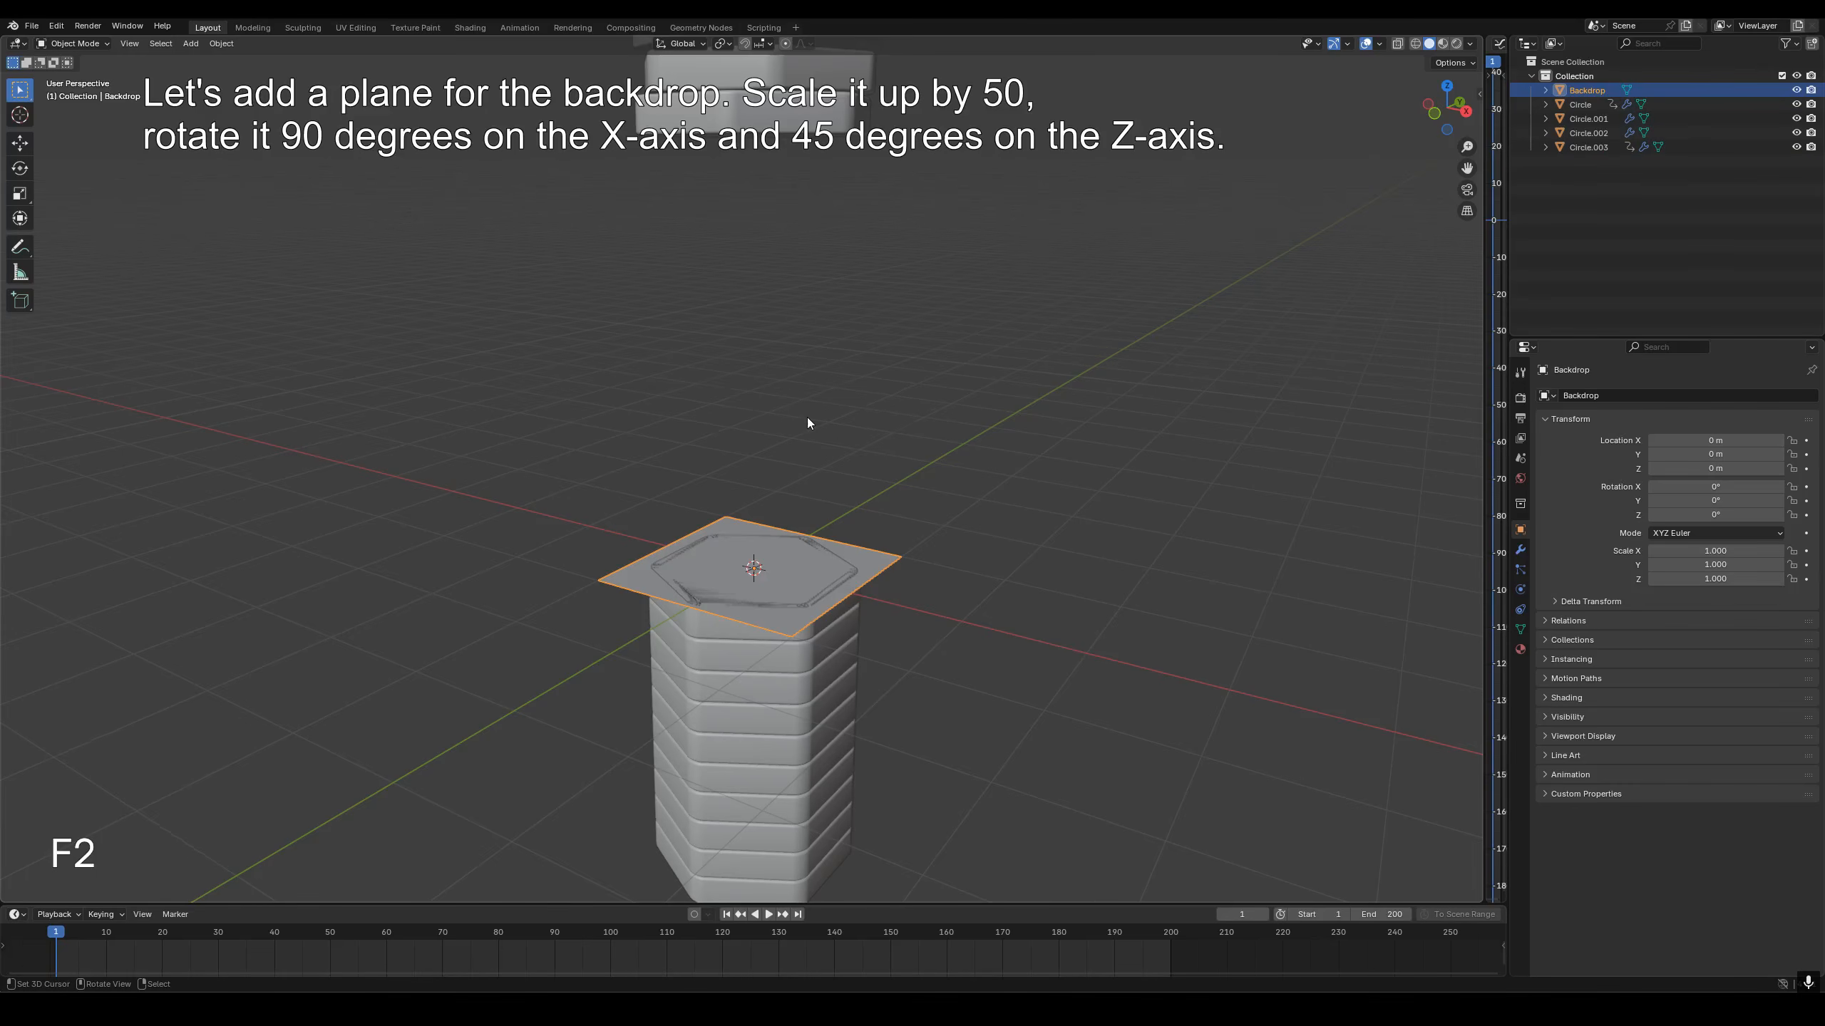
Scale the backdrop plane up by a factor of 50.
key(s)
key(5)
key(0)
key(Return)
Rotate the backdrop plane 90 degrees around the X axis and 45 degrees around the Z axis.
key(r)
key(x)
key(9)
key(0)
key(Return)
key(r)
key(z)
key(4)
key(5)
key(Return)
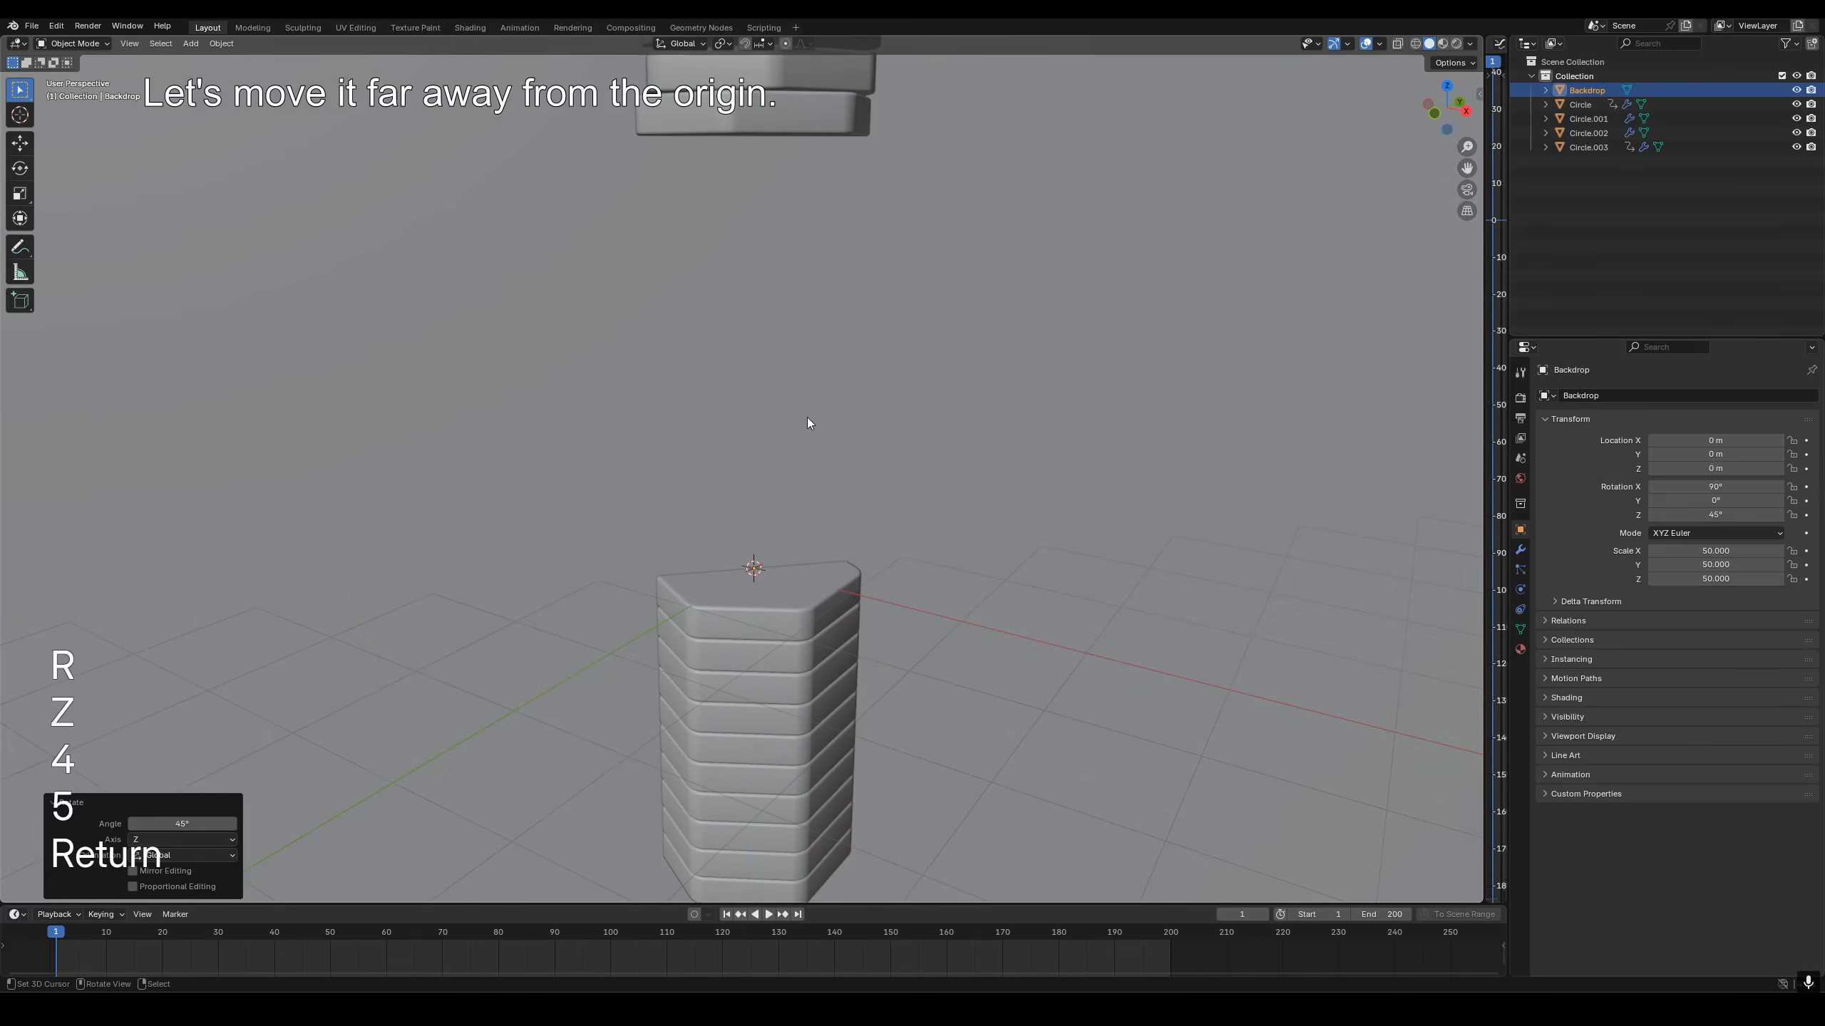
In top view, move the backdrop behind the stacks by about -32 m in X and 34 m in Y.
key(KP_5)
key(KP_7)
scroll(861, 417, down, 6)
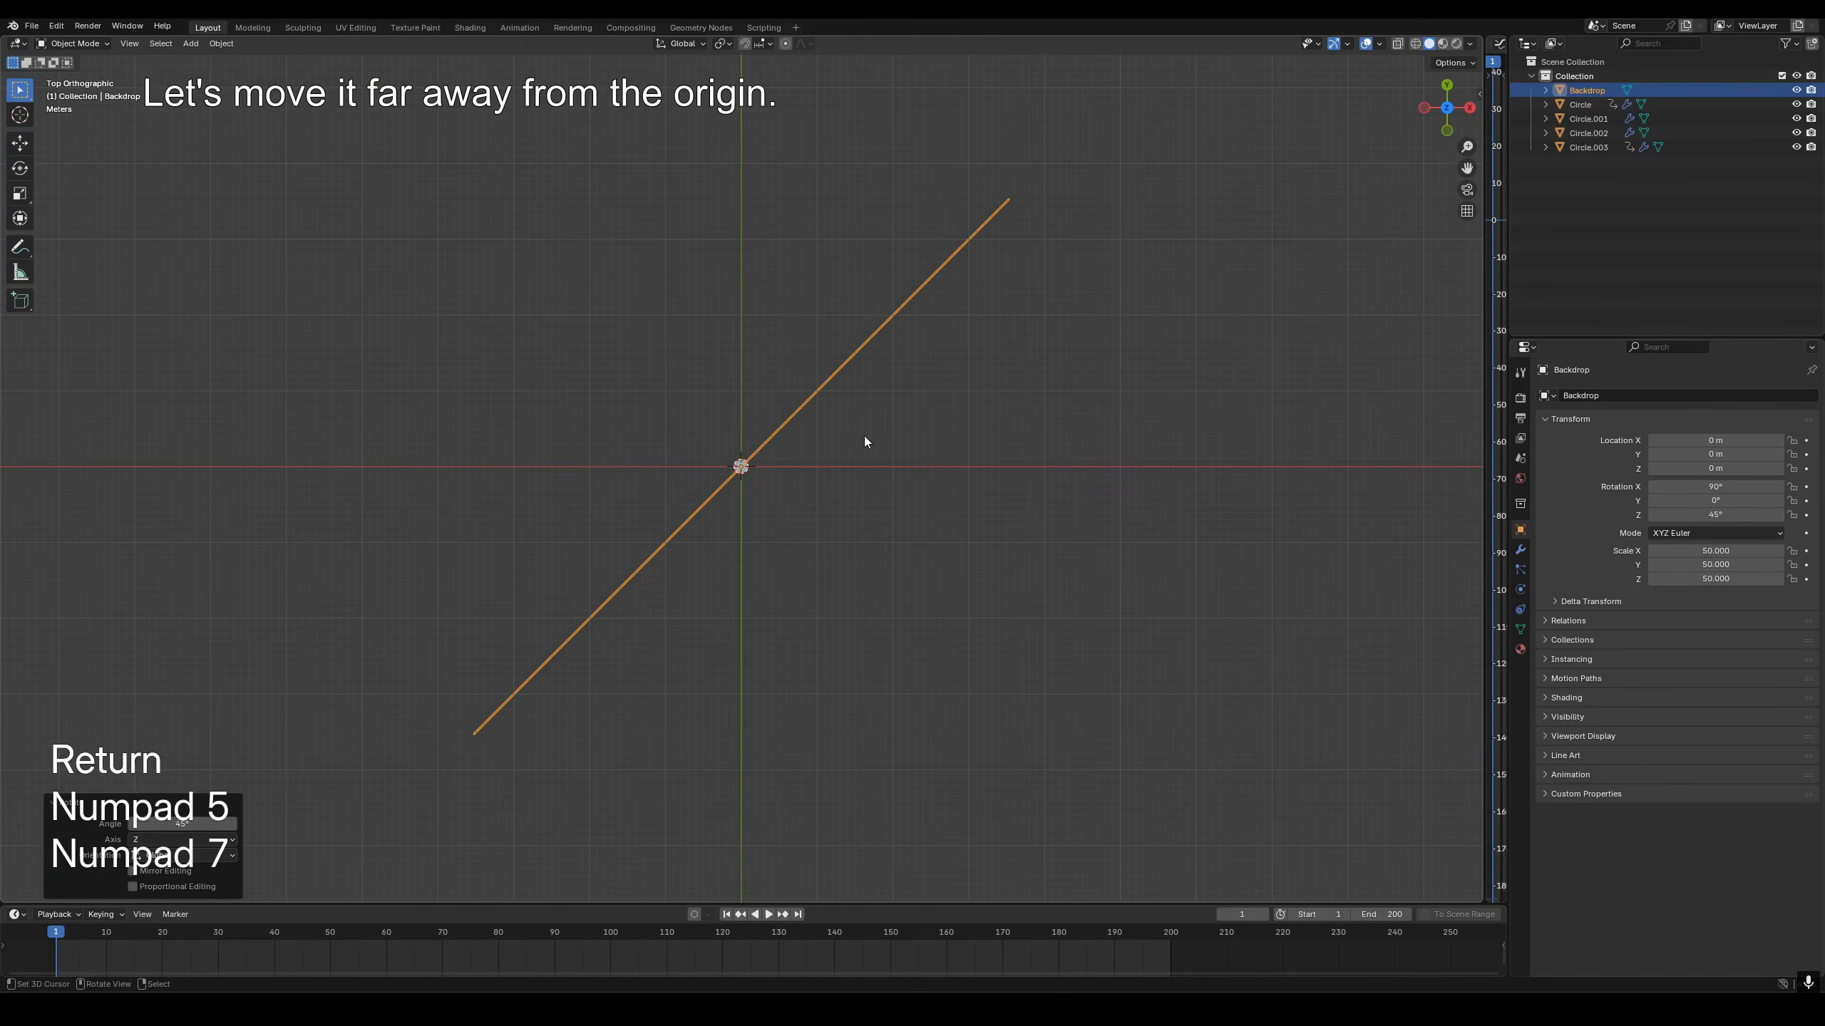
key(g)
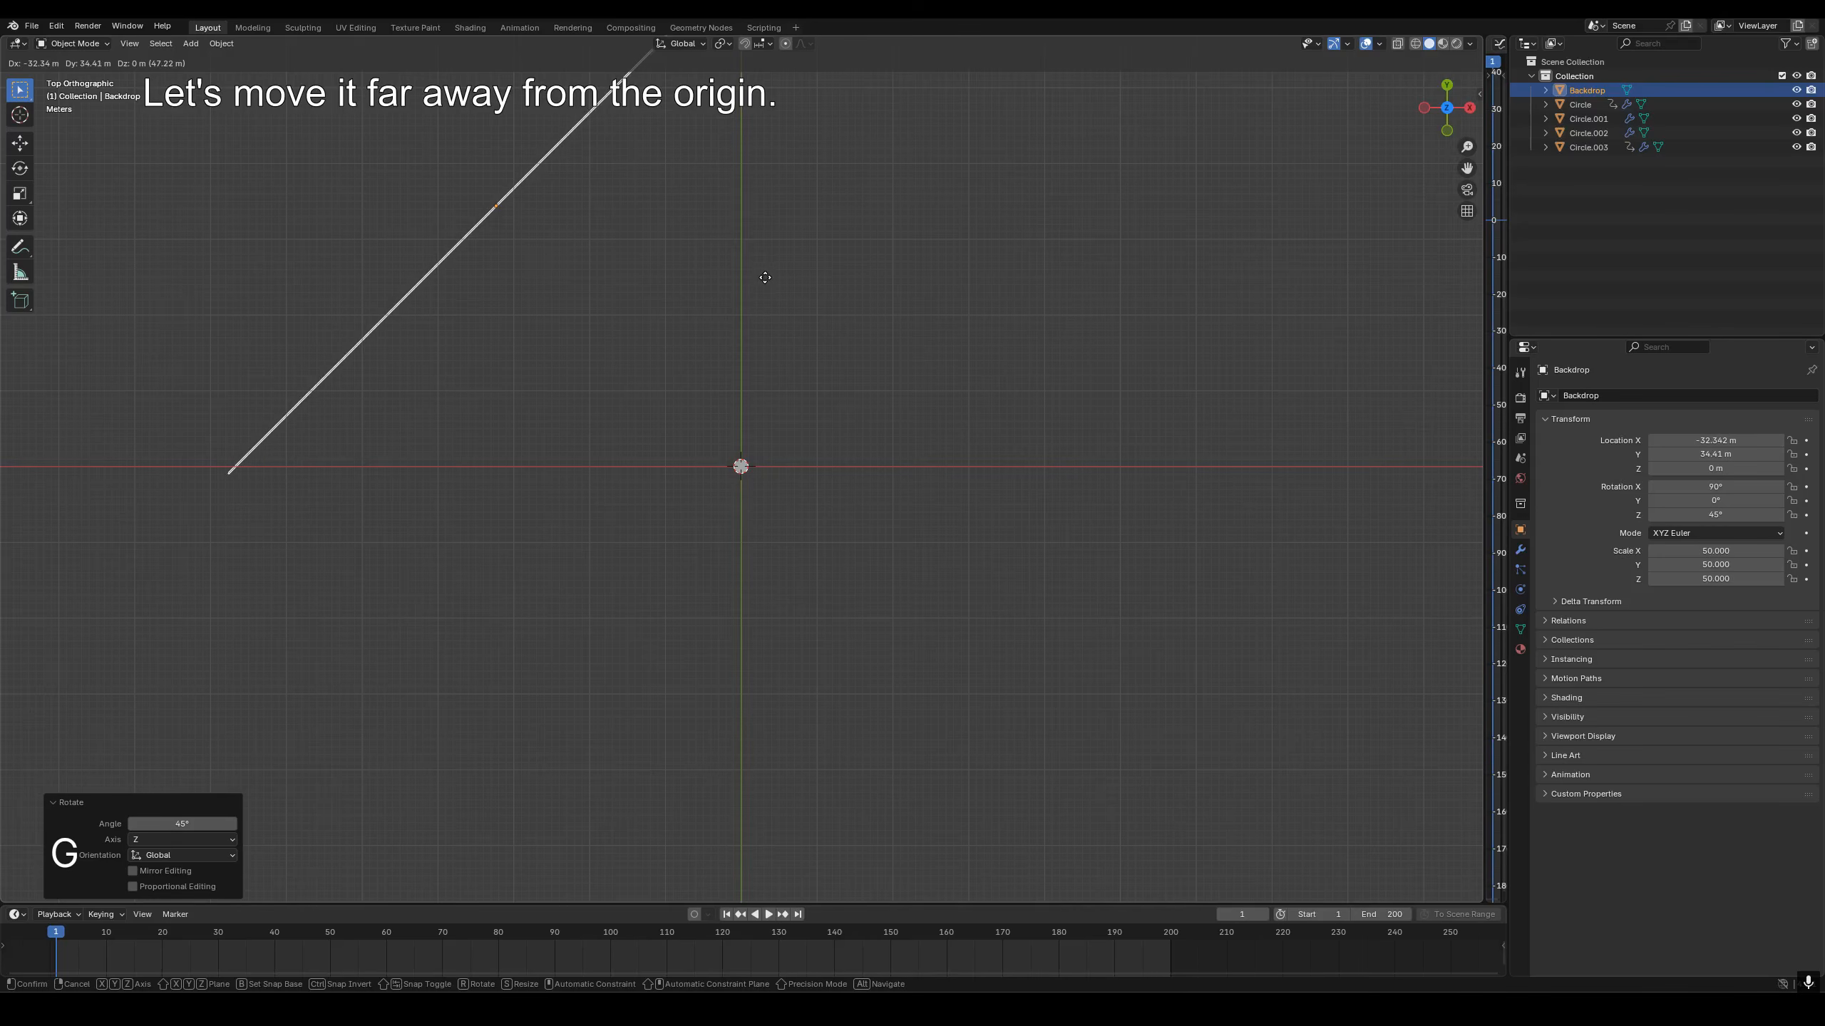
click(767, 280)
scroll(776, 462, up, 8)
middle_drag(776, 462, 786, 371)
Set the render engine to Cycles with GPU Compute as the device.
click(1520, 398)
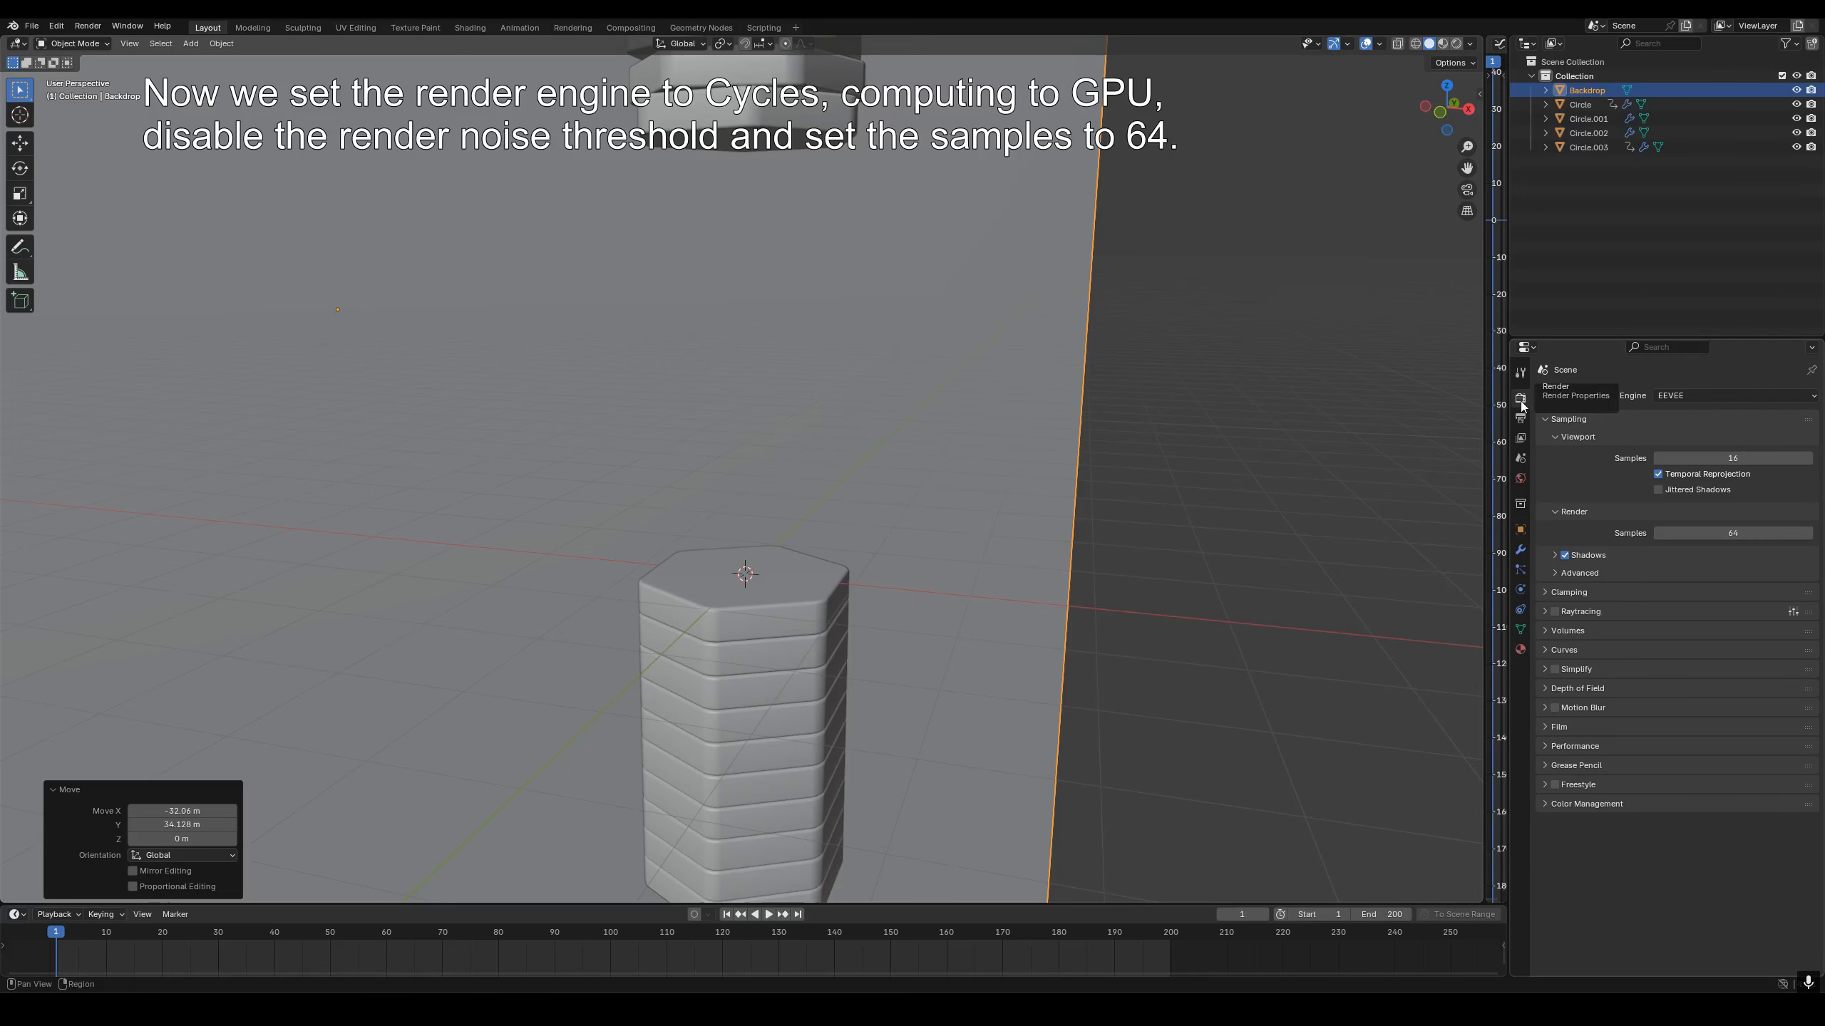
click(1699, 397)
click(1689, 443)
click(1690, 430)
click(1685, 464)
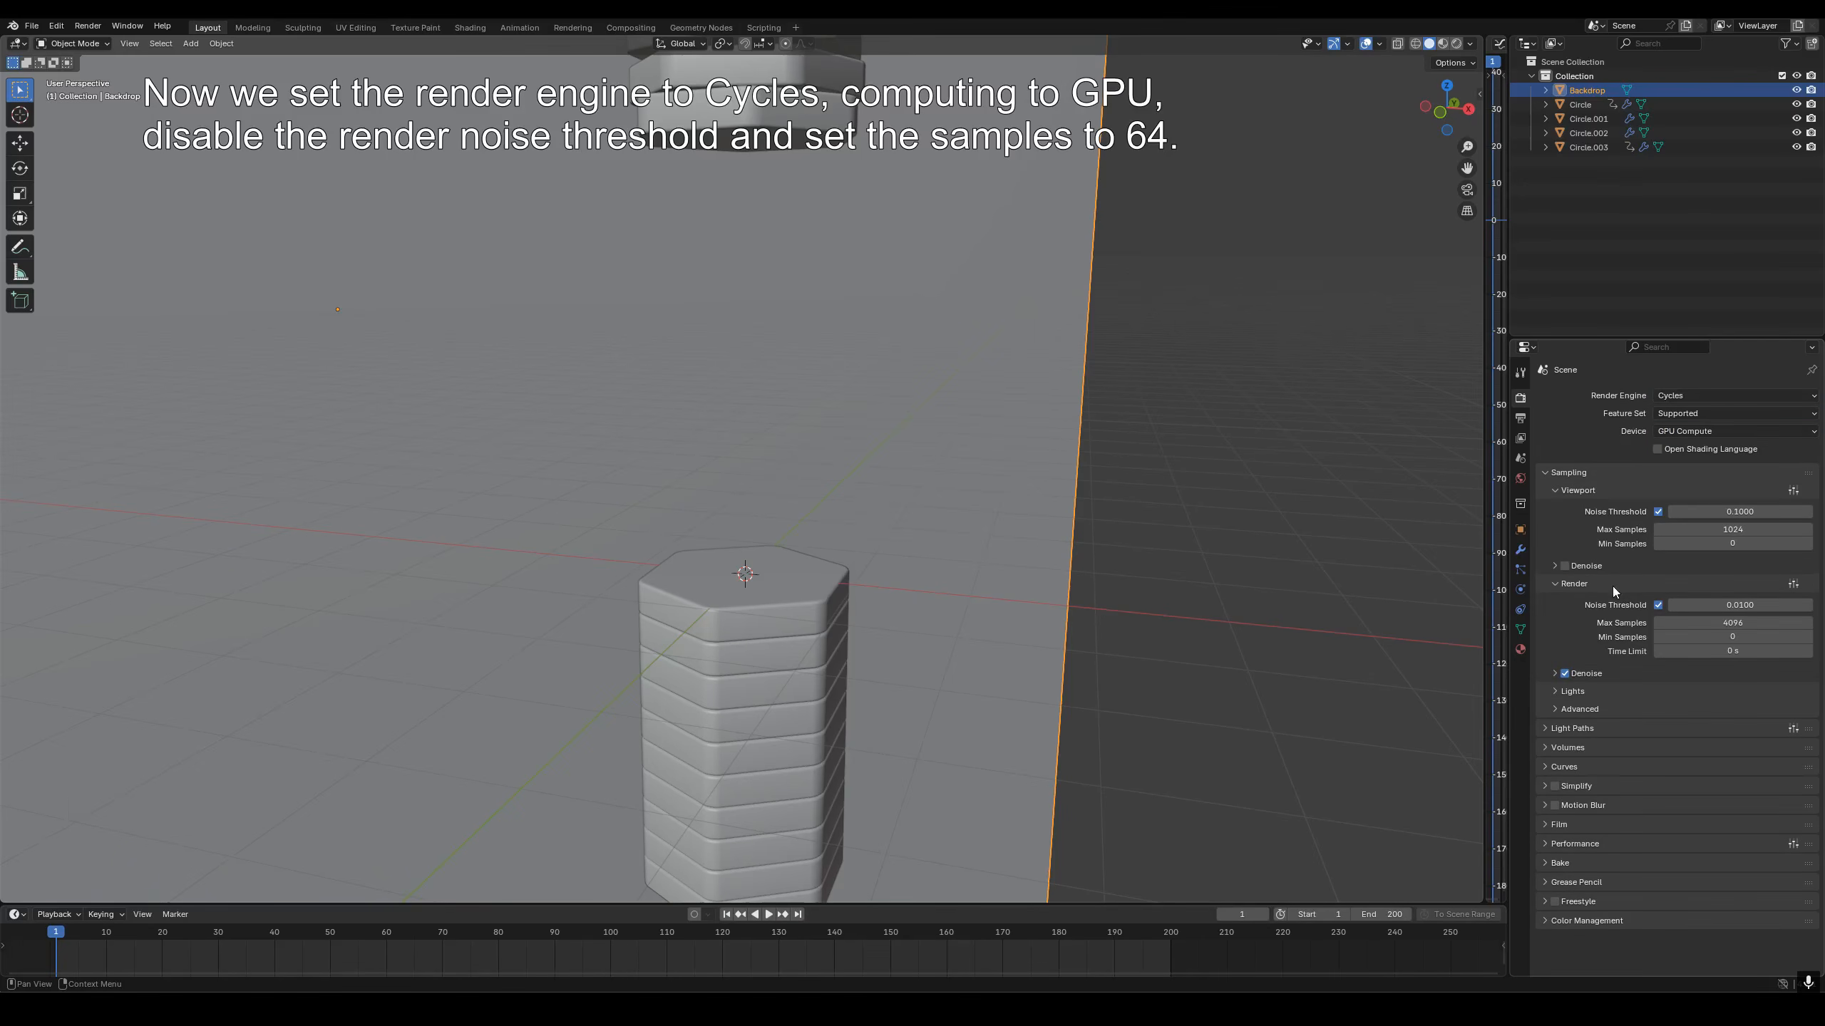
Disable the render noise threshold and set the render samples to 64.
click(1659, 604)
click(1719, 622)
text(64)
key(Return)
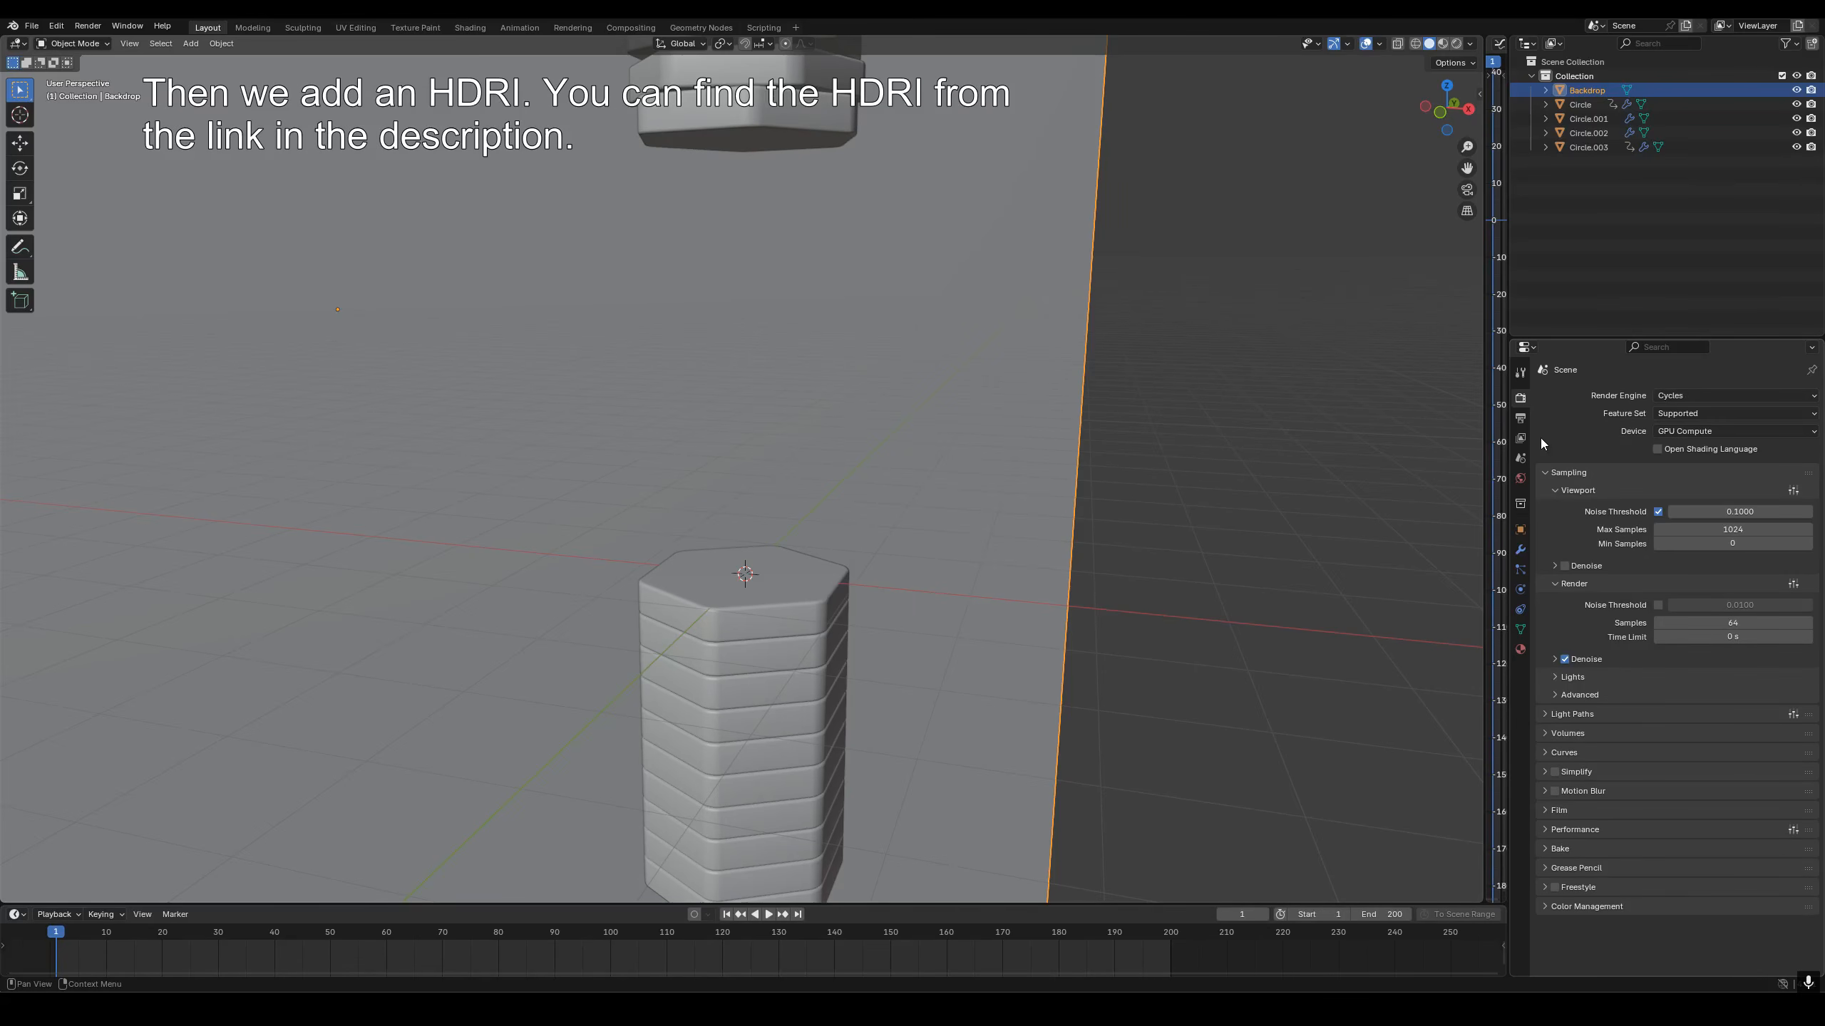
Use artist_workshop_8k.hdr as an environment texture for the world background and set its strength to 1.2.
click(1521, 478)
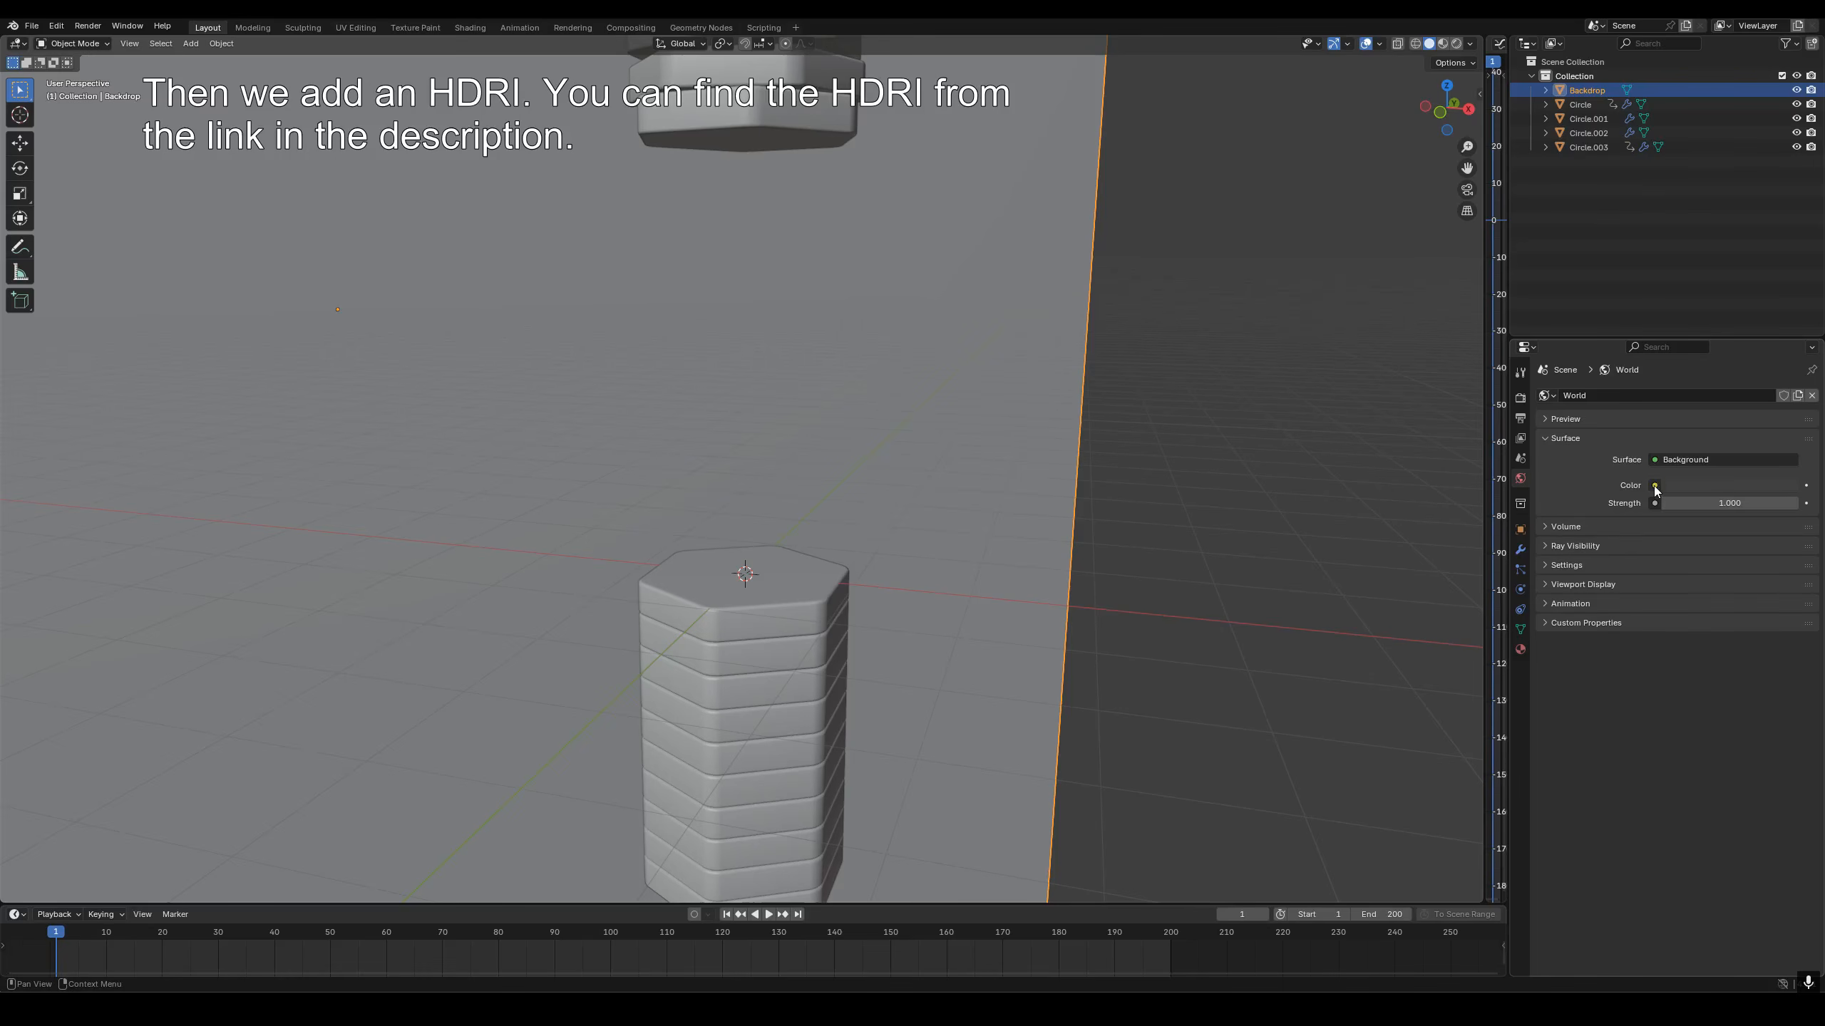
click(1653, 486)
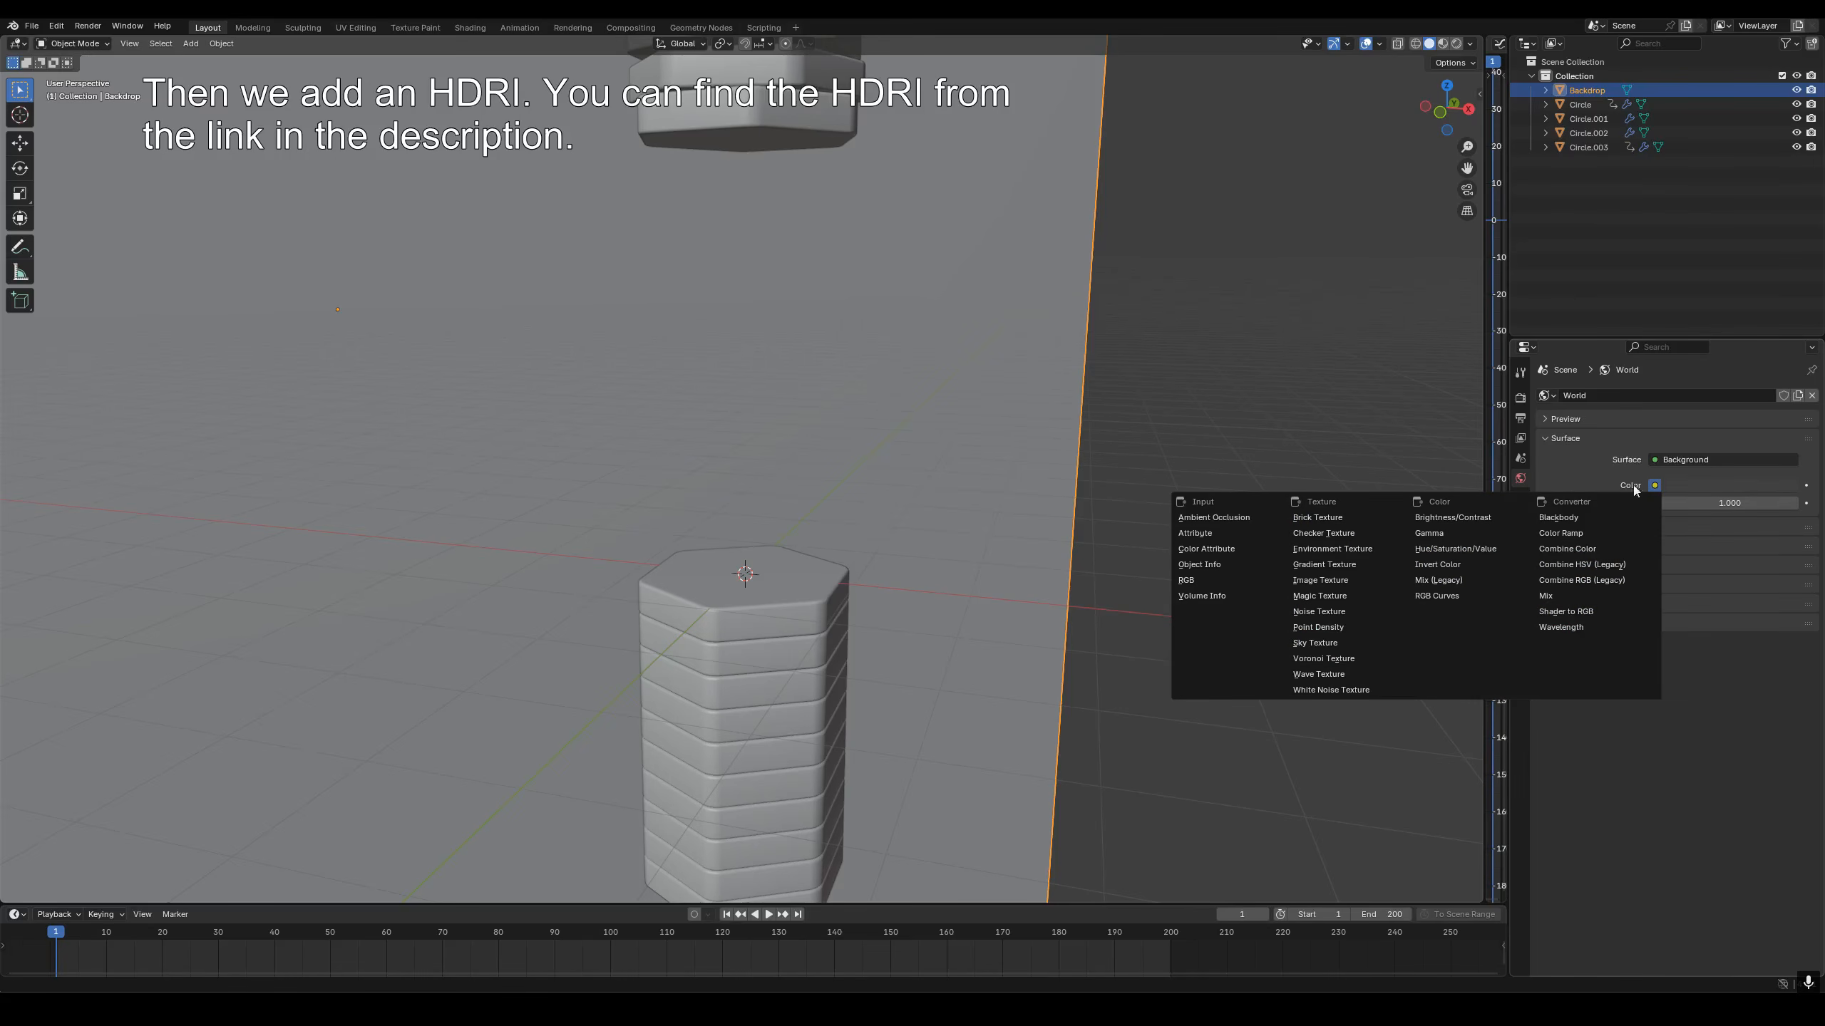
click(1328, 547)
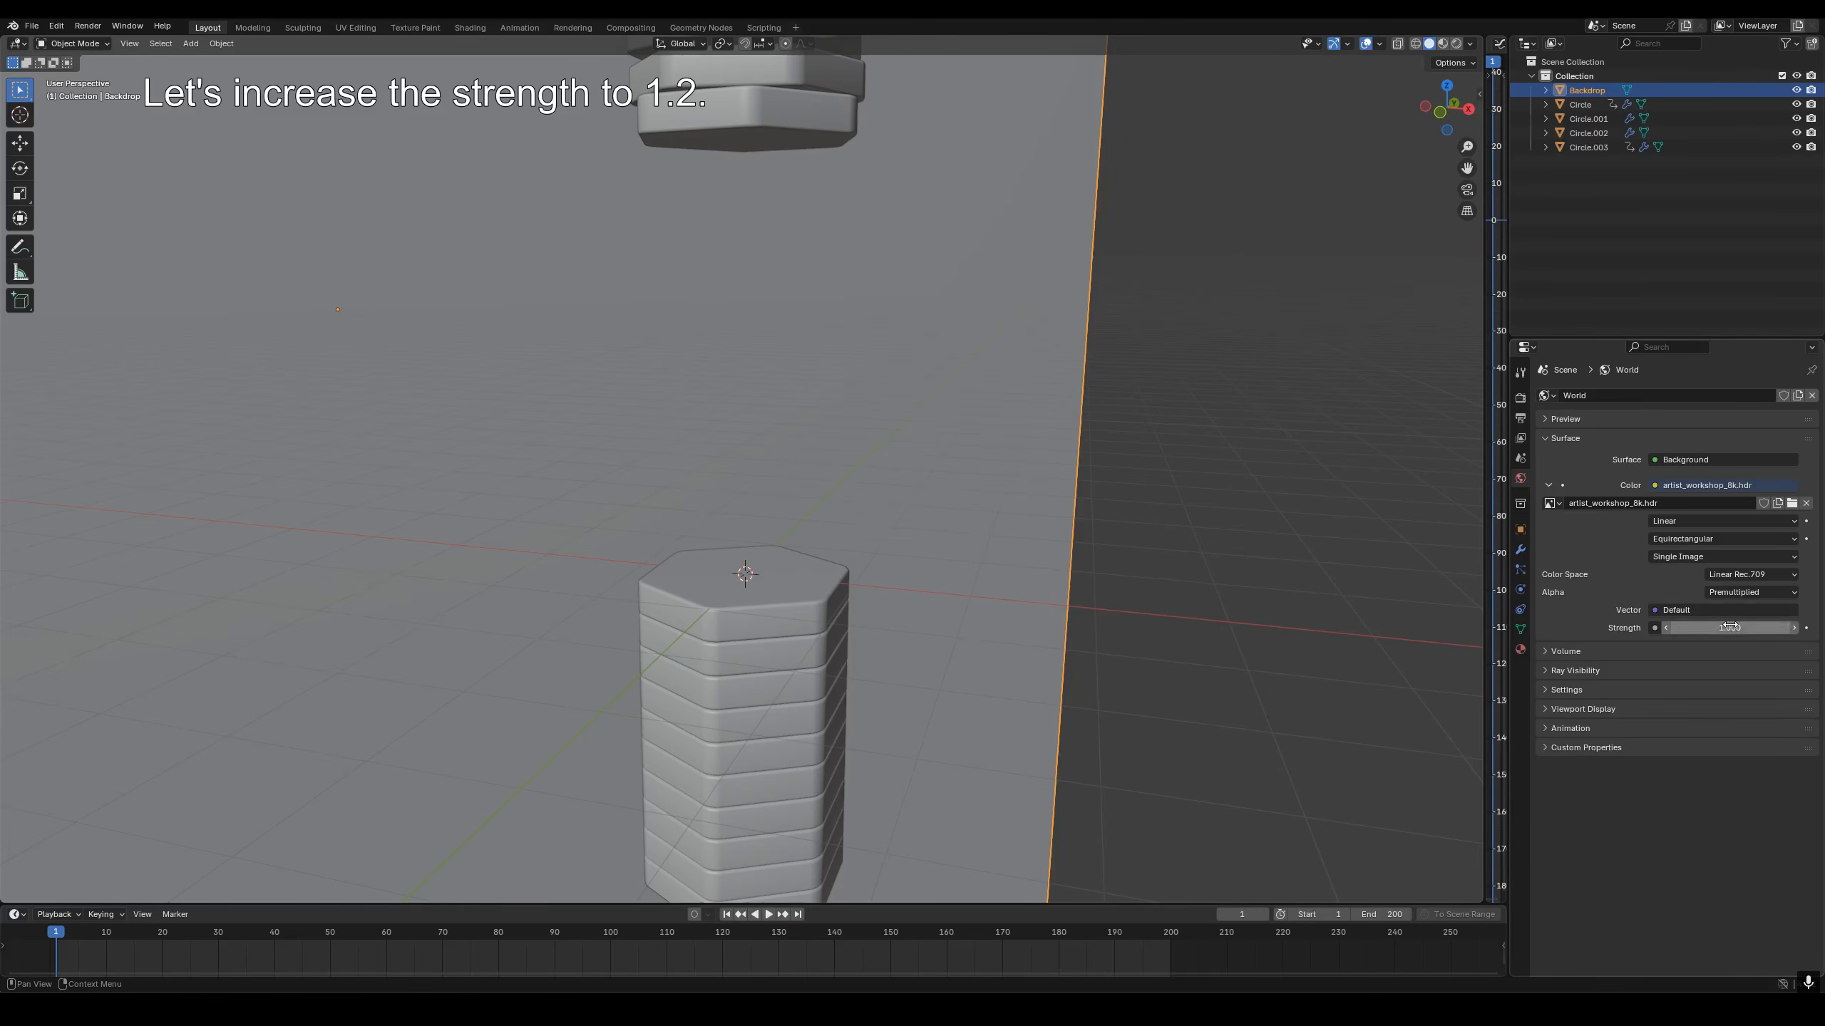
click(1734, 627)
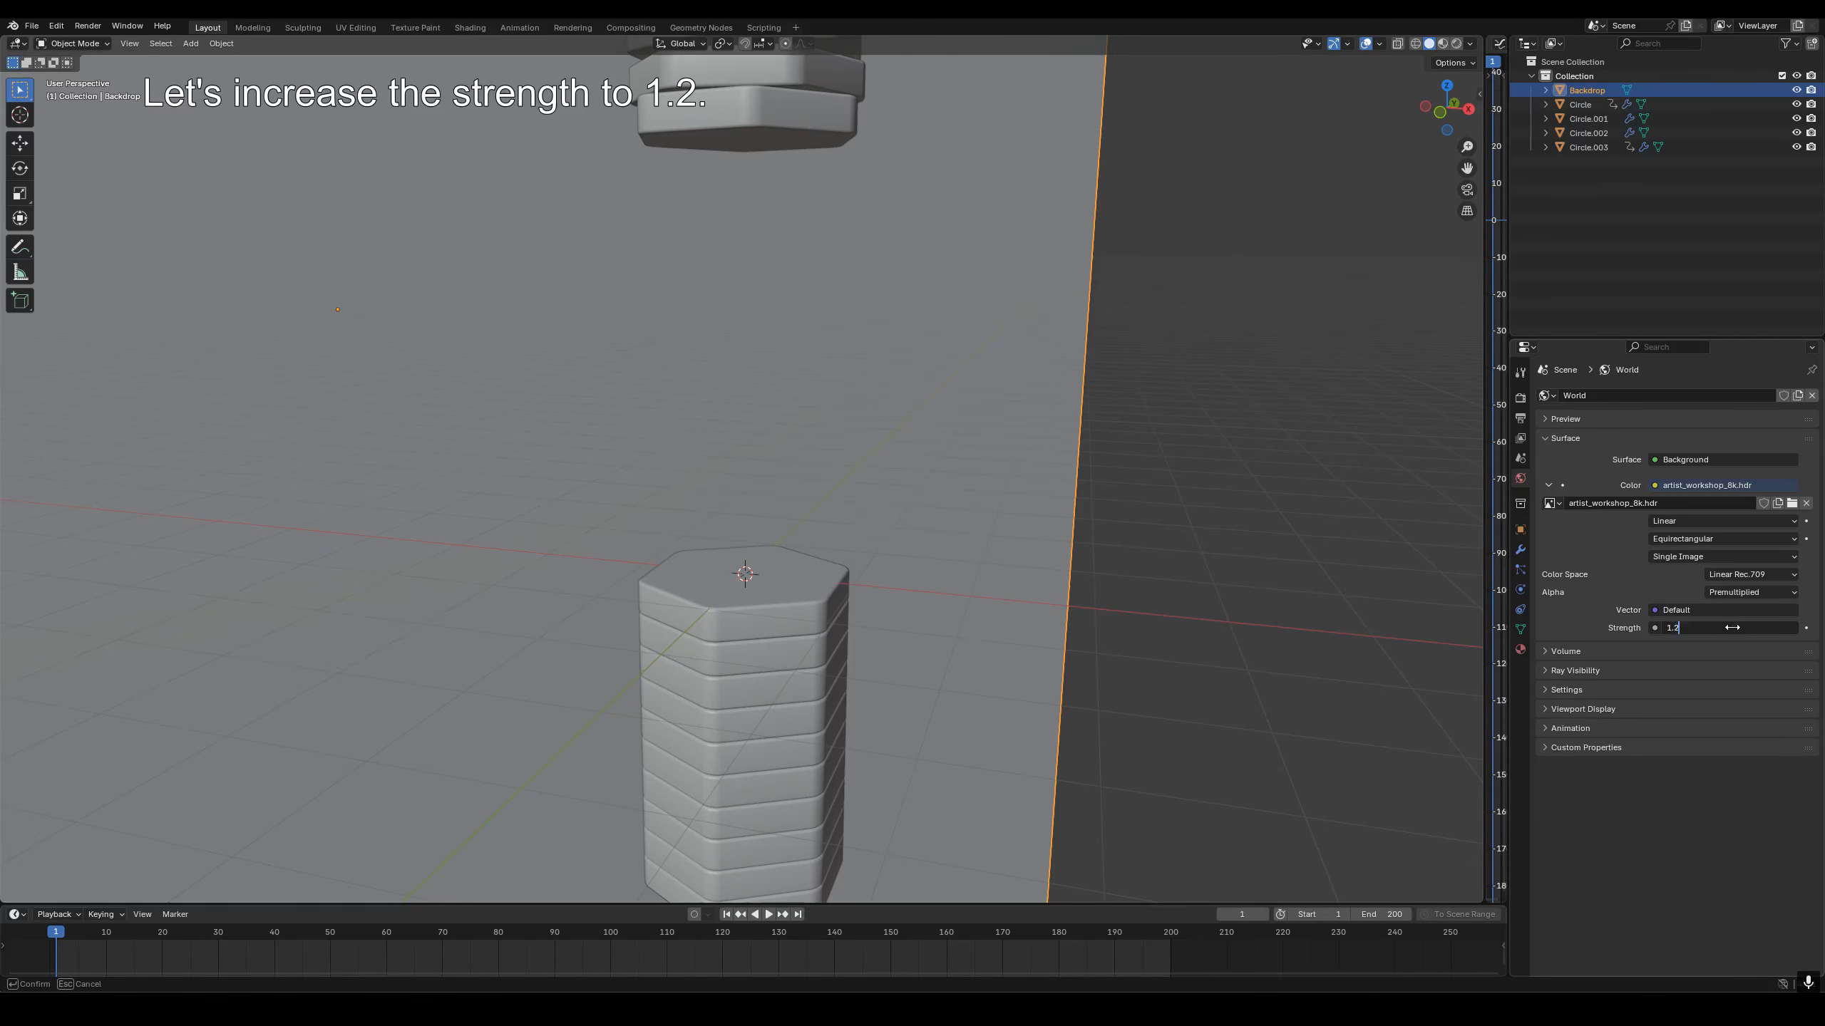
key(Return)
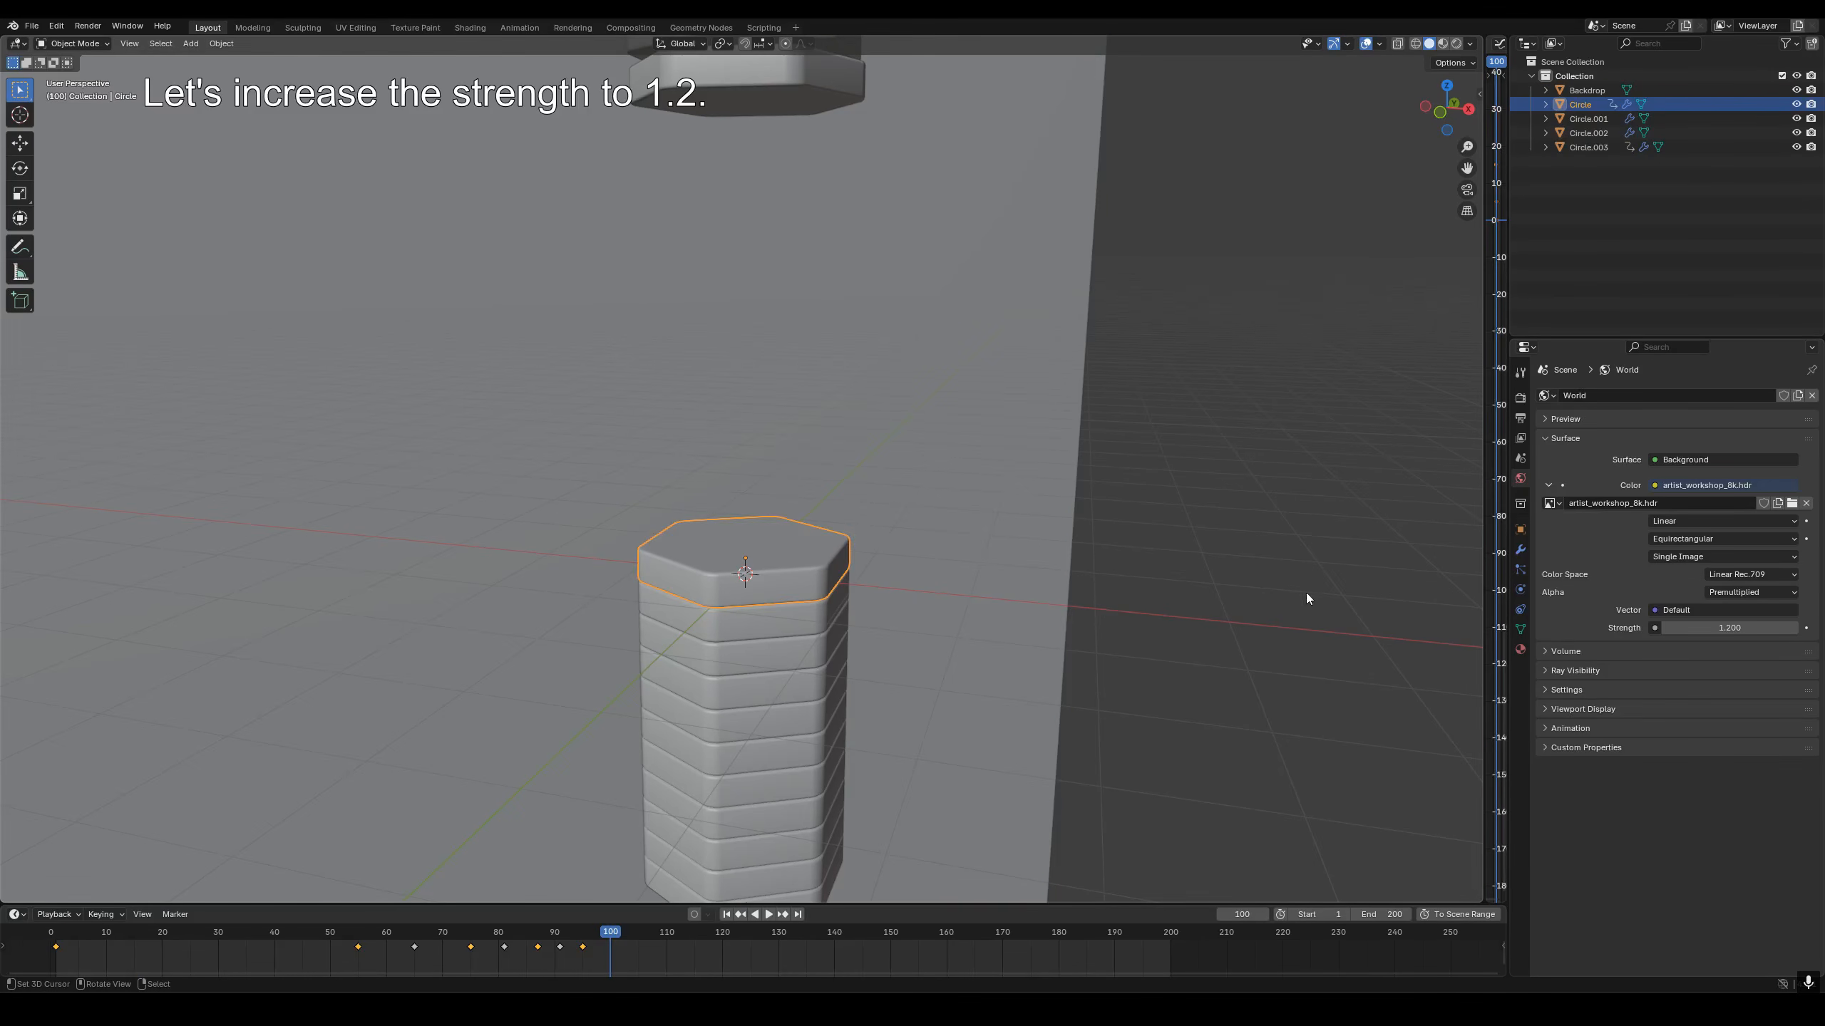
Give the first dropping hexagon a new material named Metal_1.
click(1521, 649)
double_click(1608, 399)
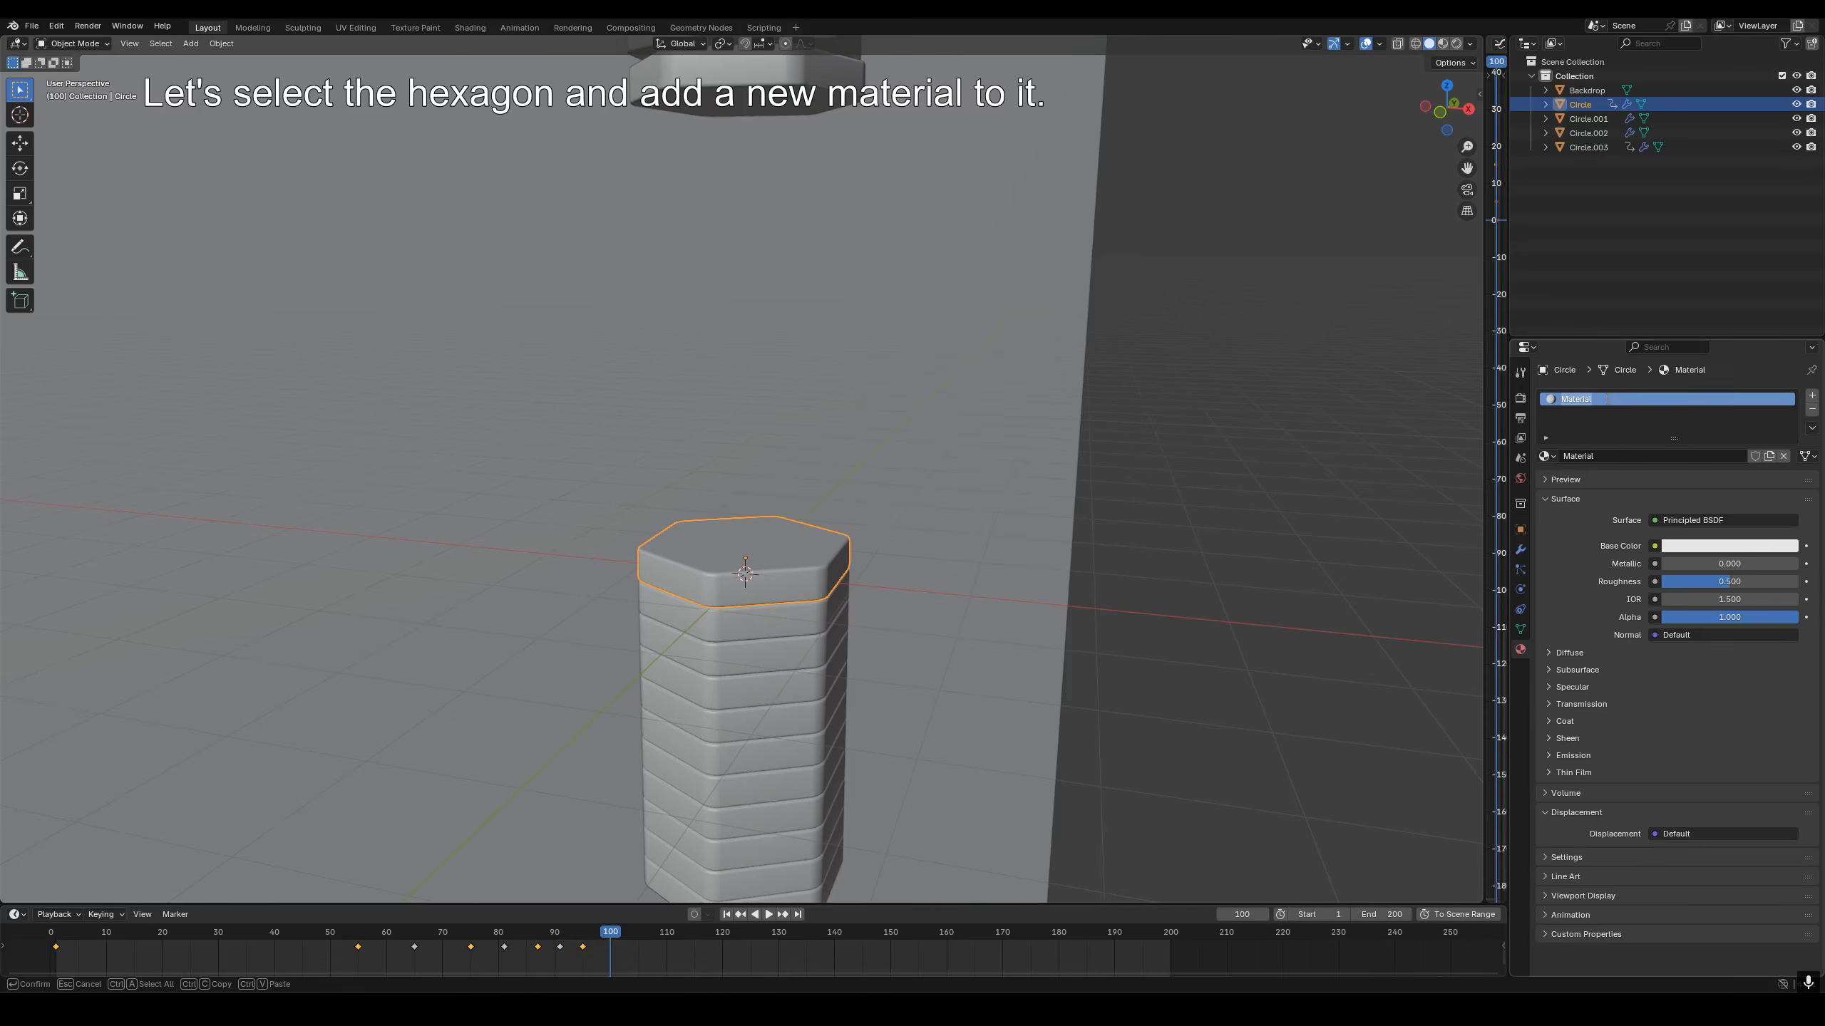
text(Metal_1)
key(Return)
Widen the Graph Editor area, change it to the Shader Editor and make room beside the Principled BSDF node.
drag(1484, 352, 949, 366)
click(969, 44)
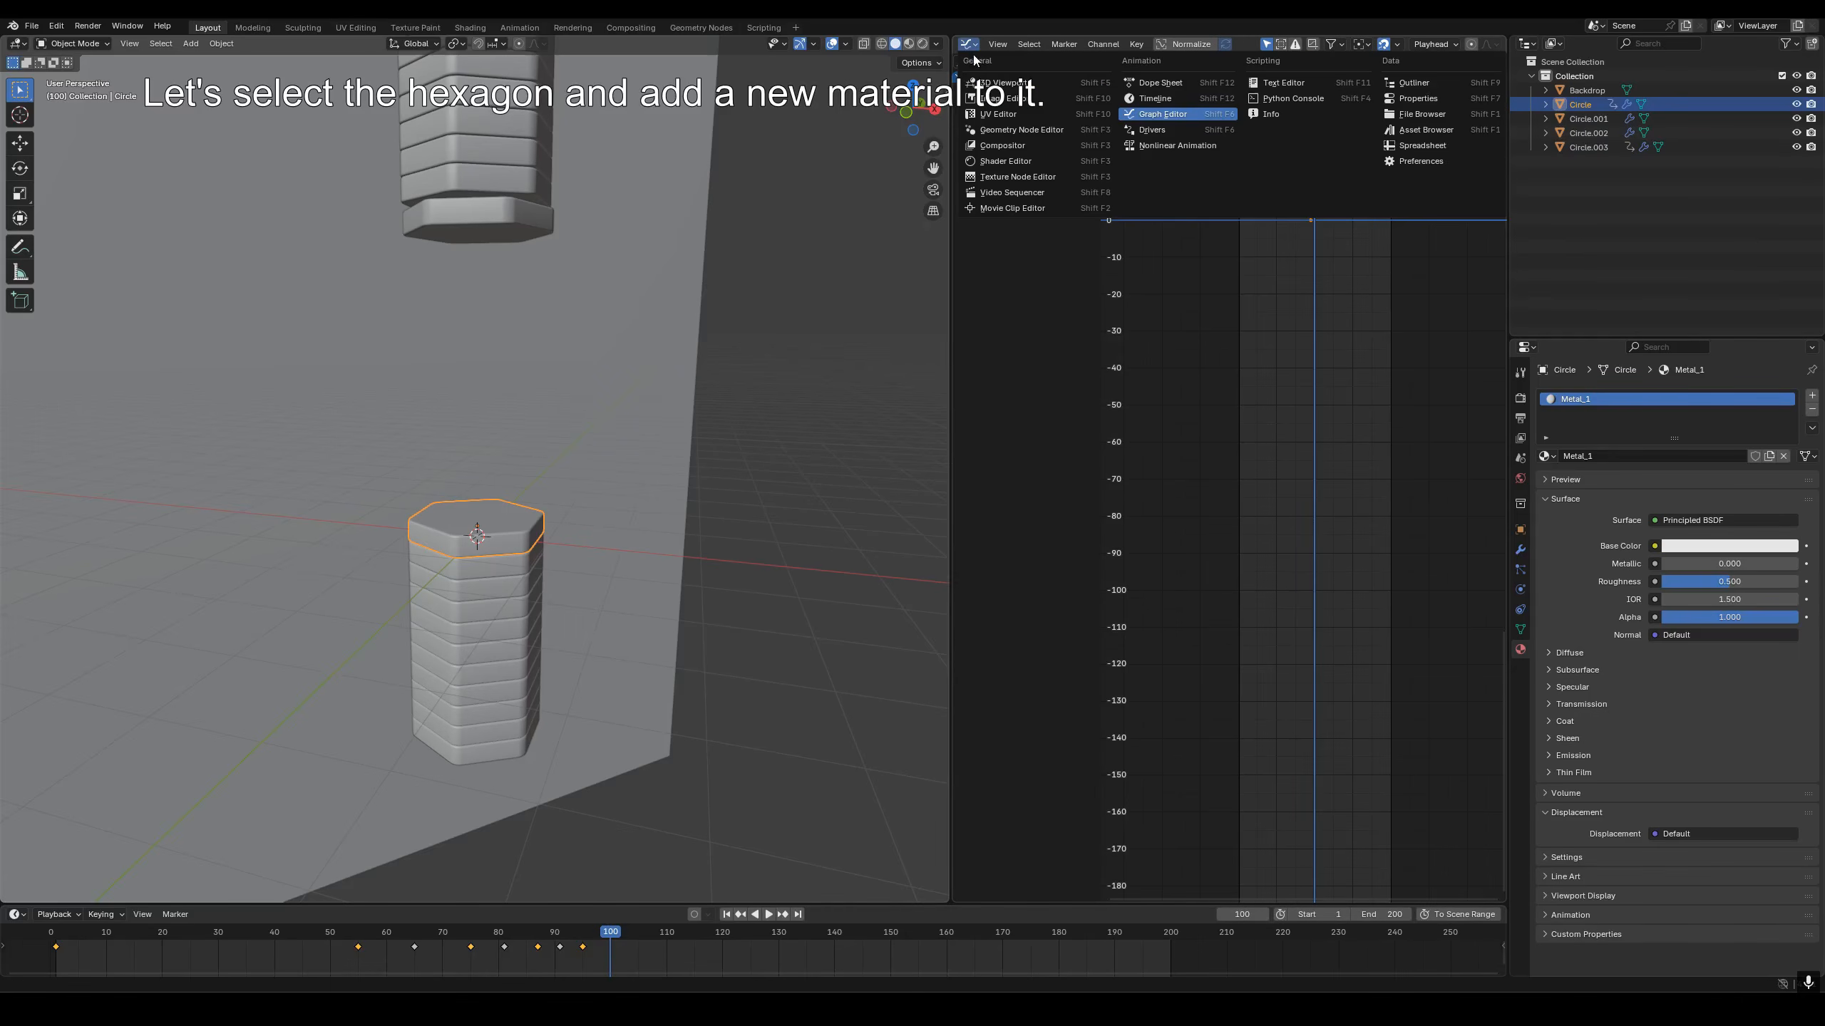
click(1005, 161)
key(n)
ctrl+scroll(1238, 334, left, 5)
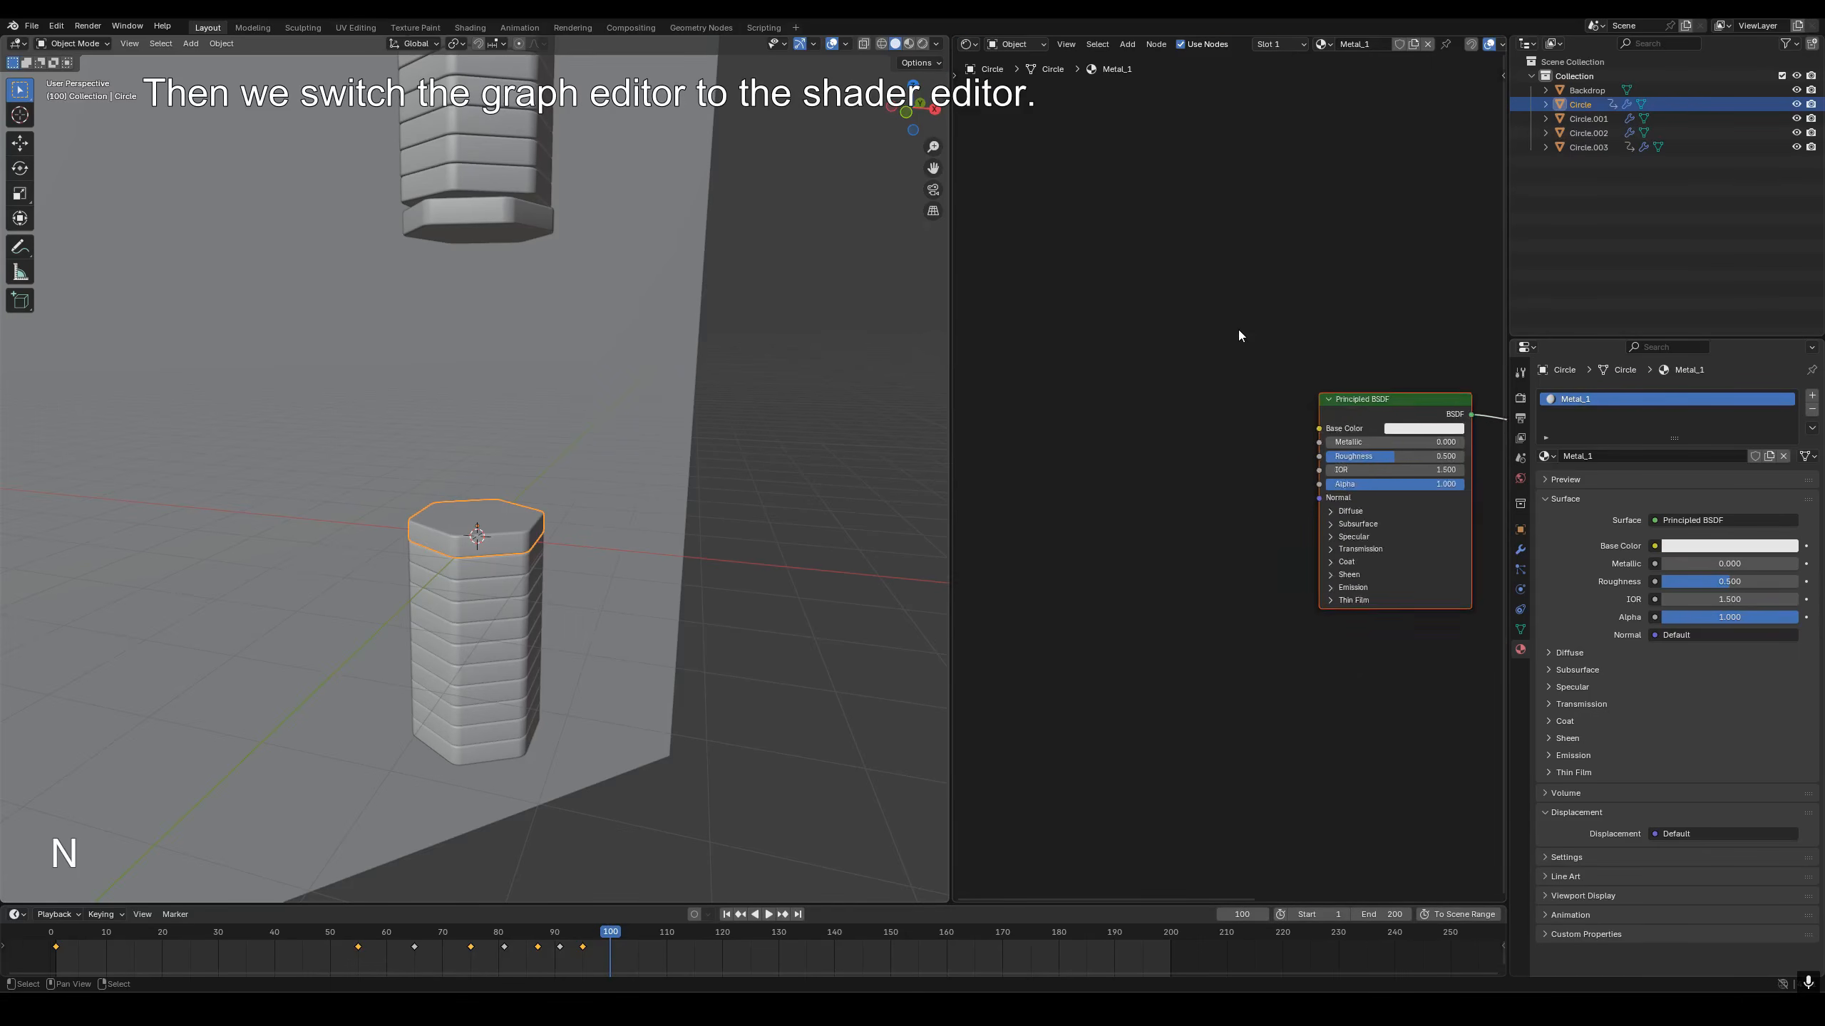
Add a Layer Weight node ahead of the Principled BSDF in the Metal_1 material.
key(shift+a)
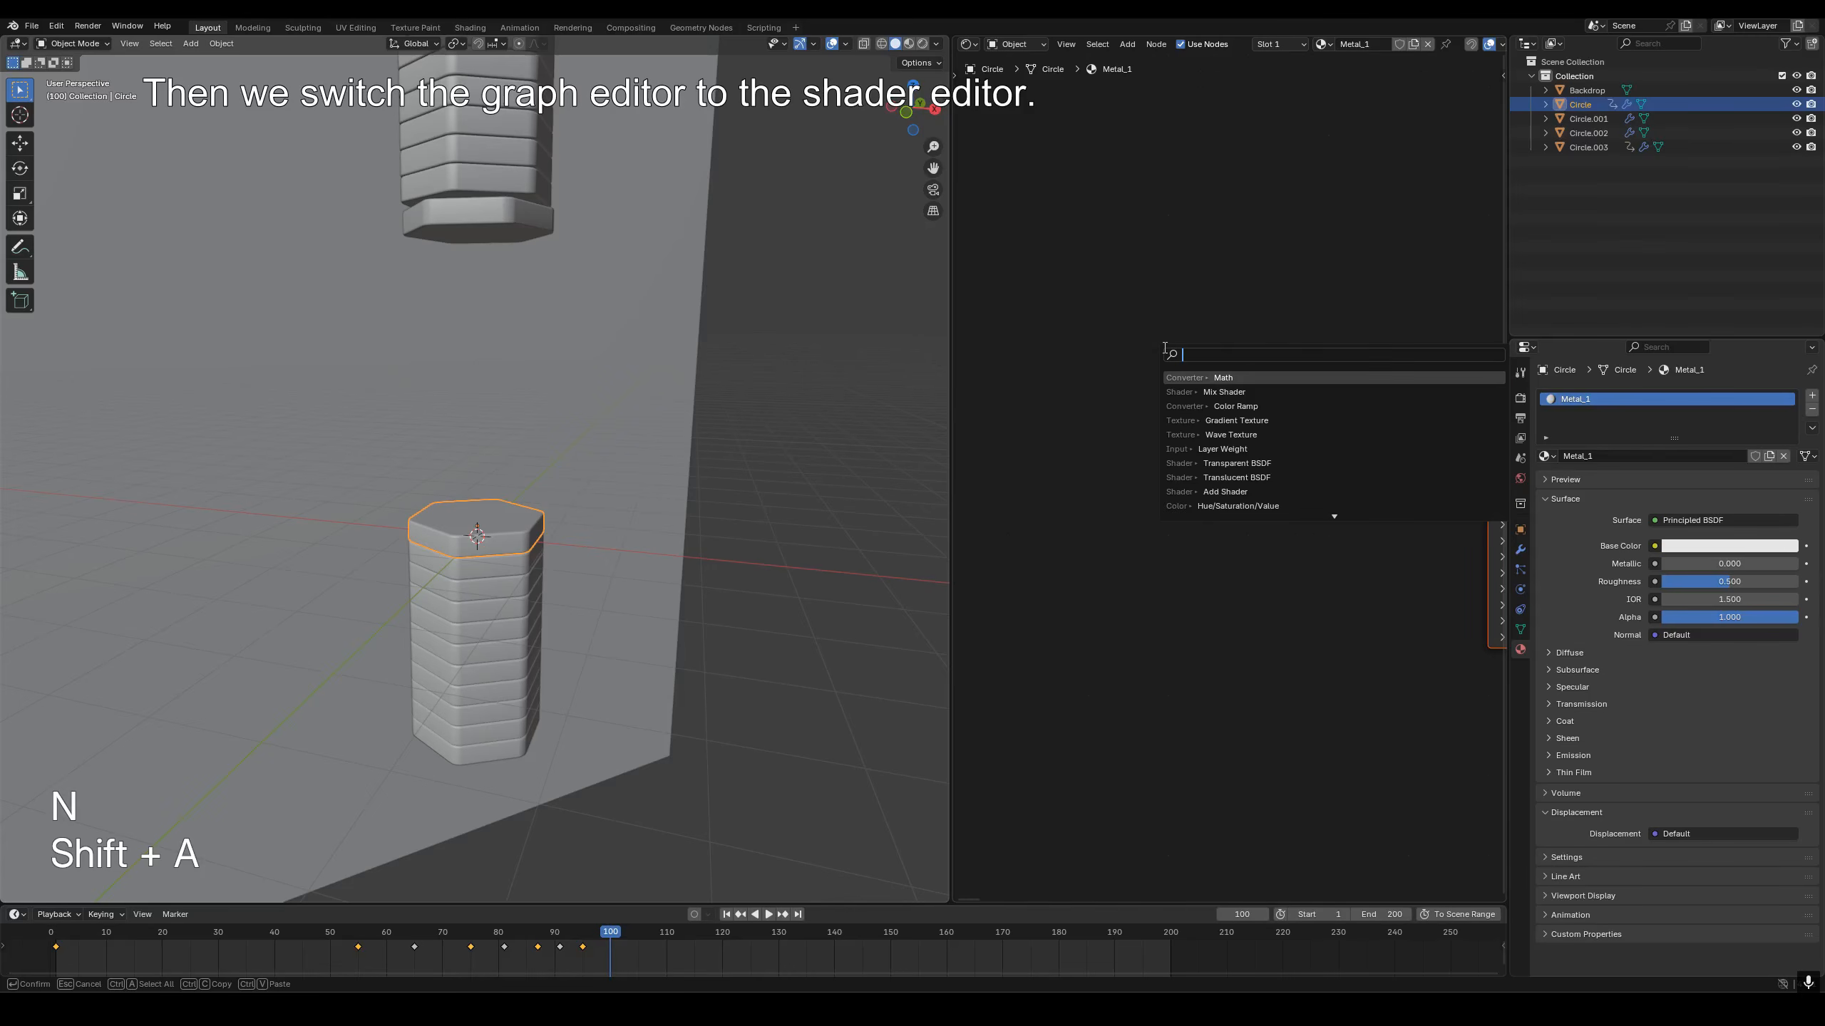
text(layer)
key(Return)
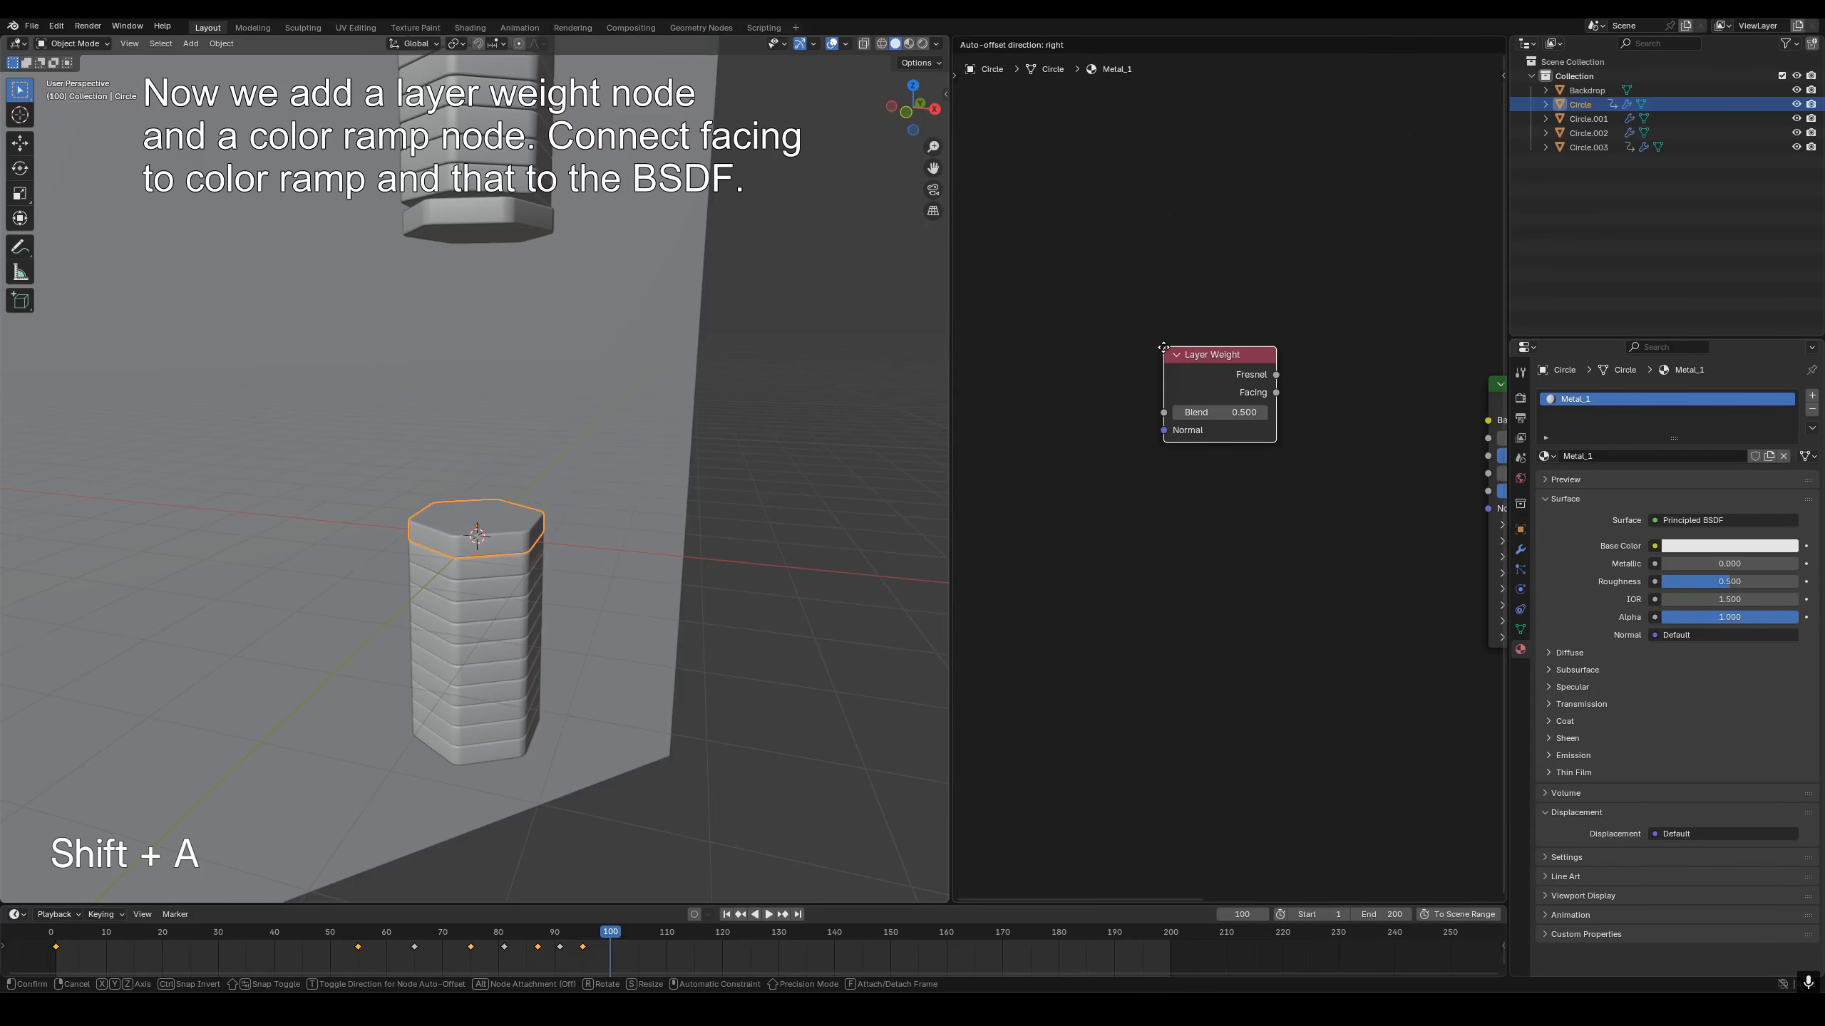
click(1063, 394)
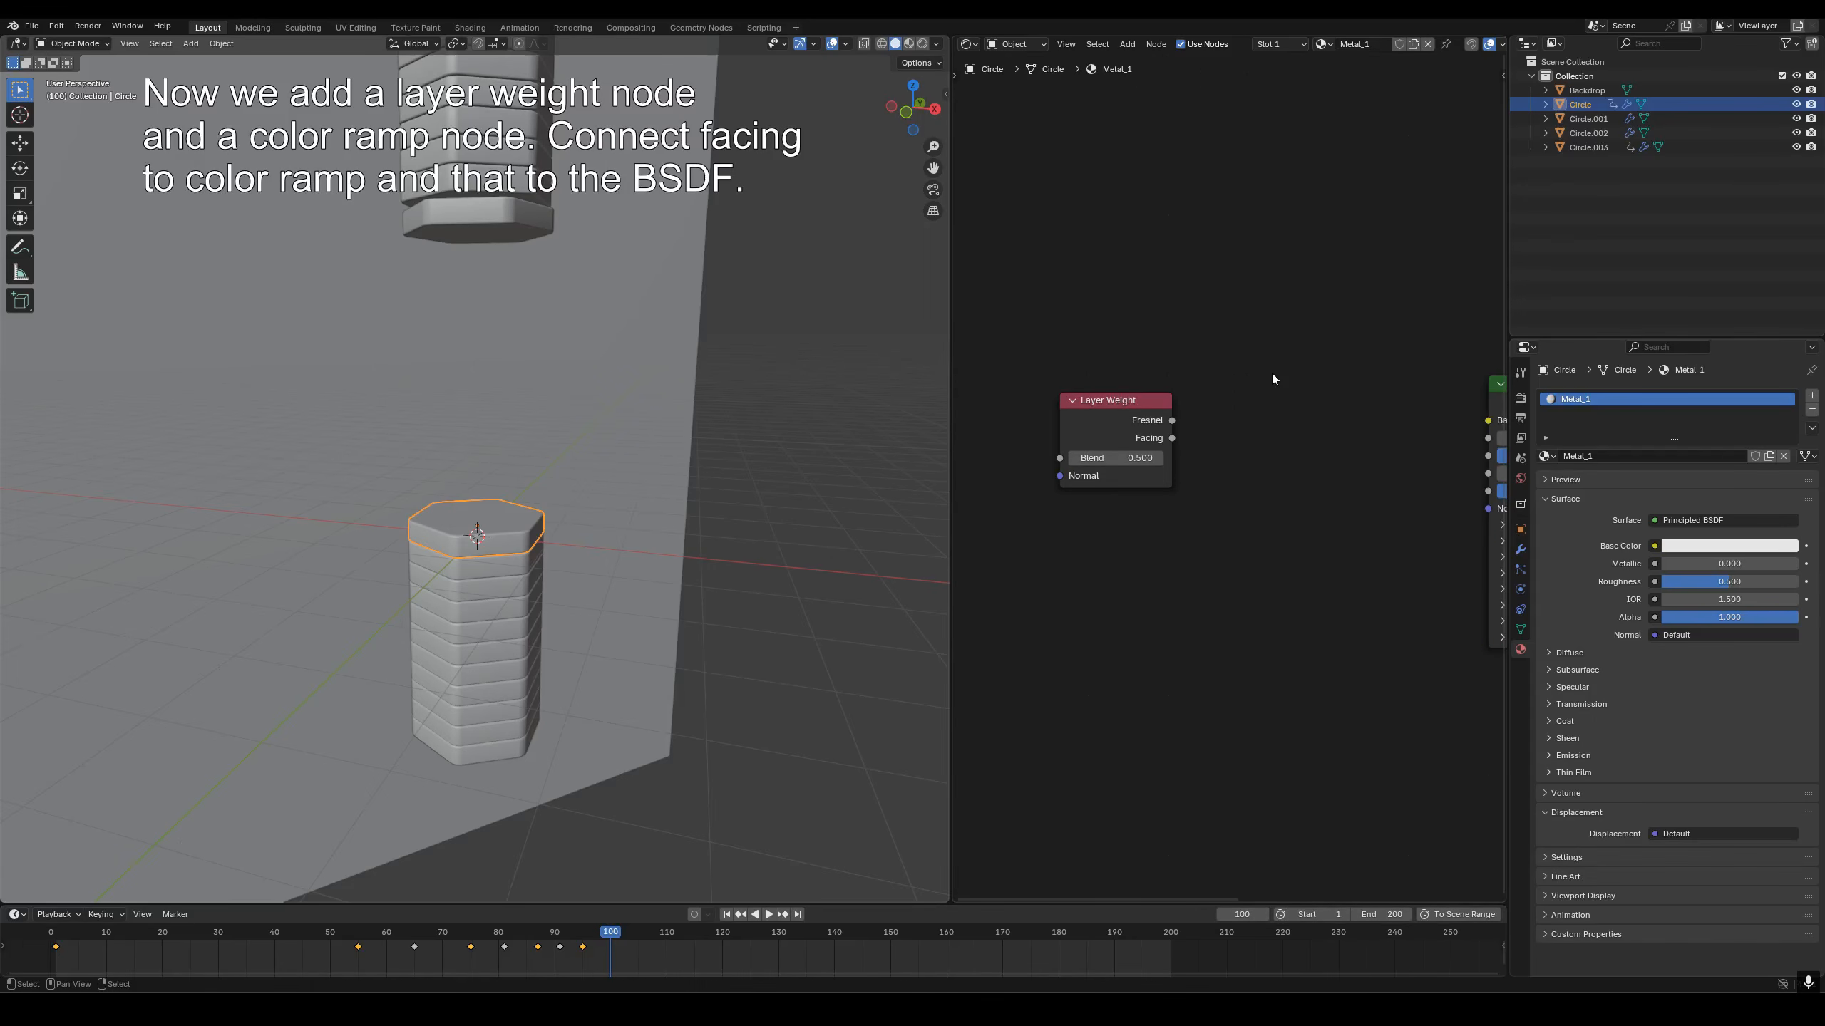
Paste the copied rainbow Color Ramp node and link Layer Weight's Facing output through it to the Principled BSDF's Base Color.
key(ctrl+v)
click(1337, 391)
middle_drag(1338, 334, 1216, 315)
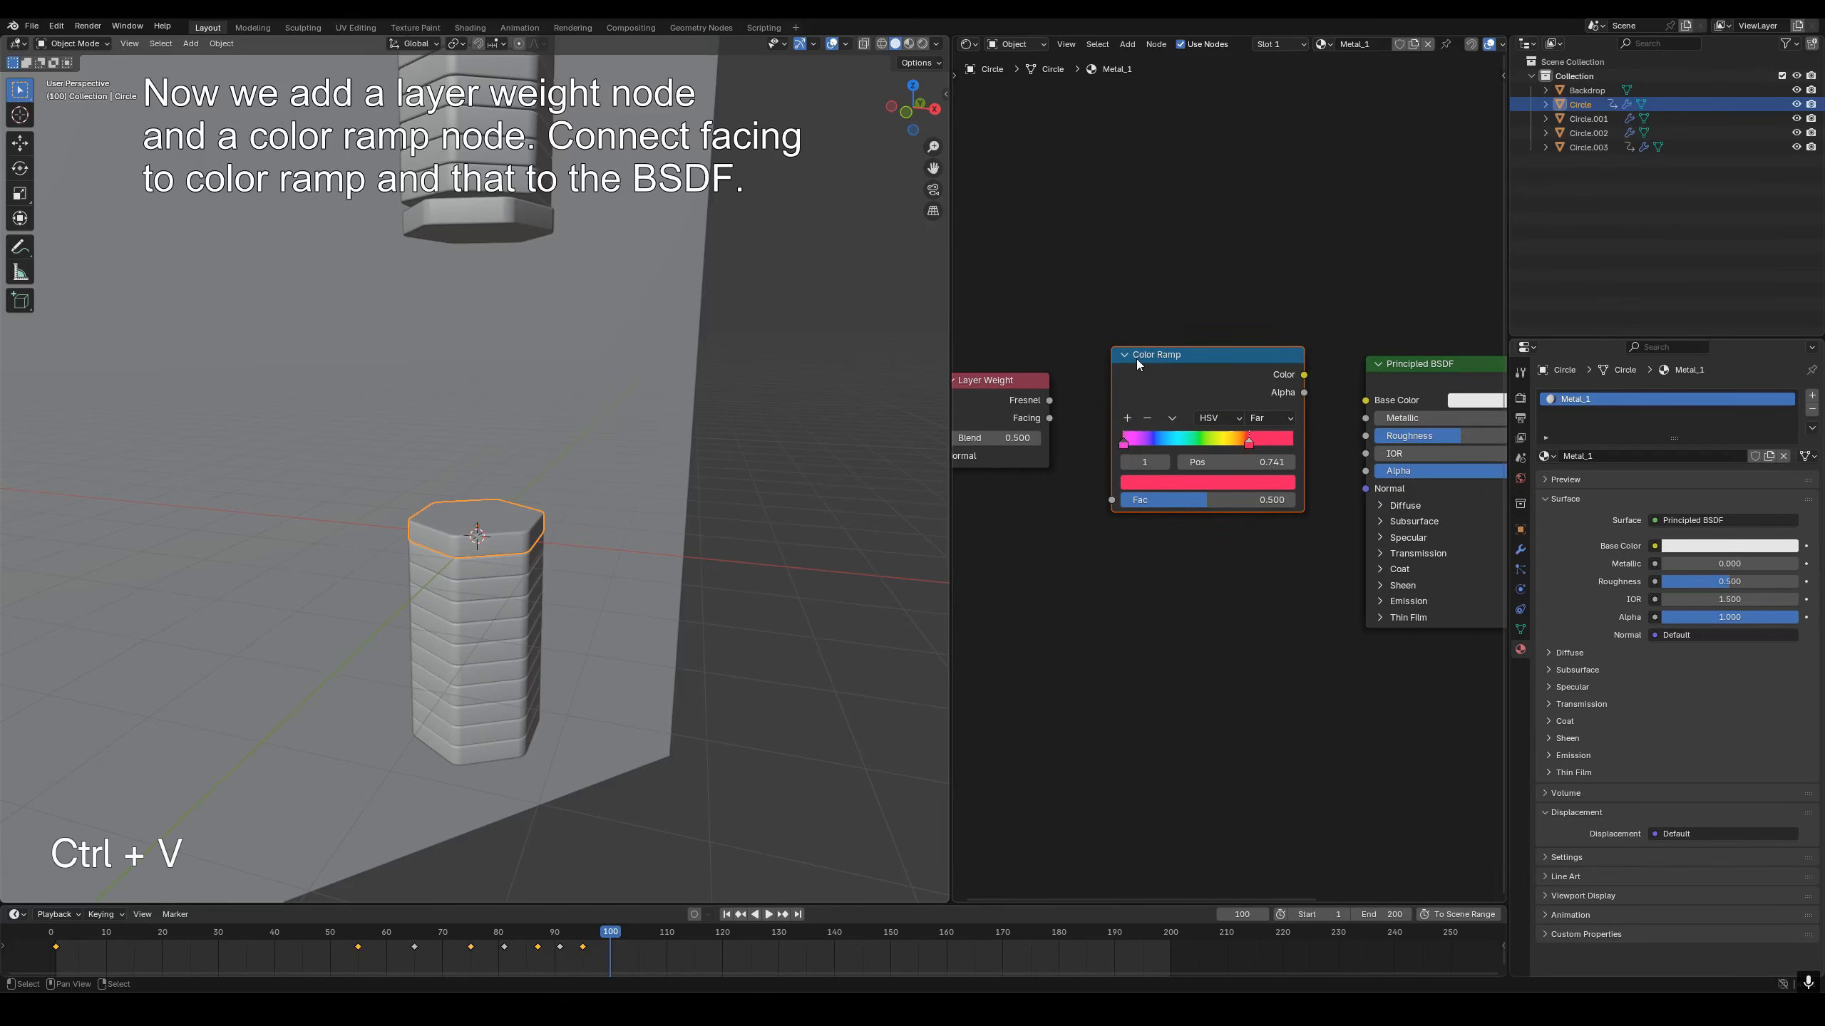
drag(1050, 417, 1112, 499)
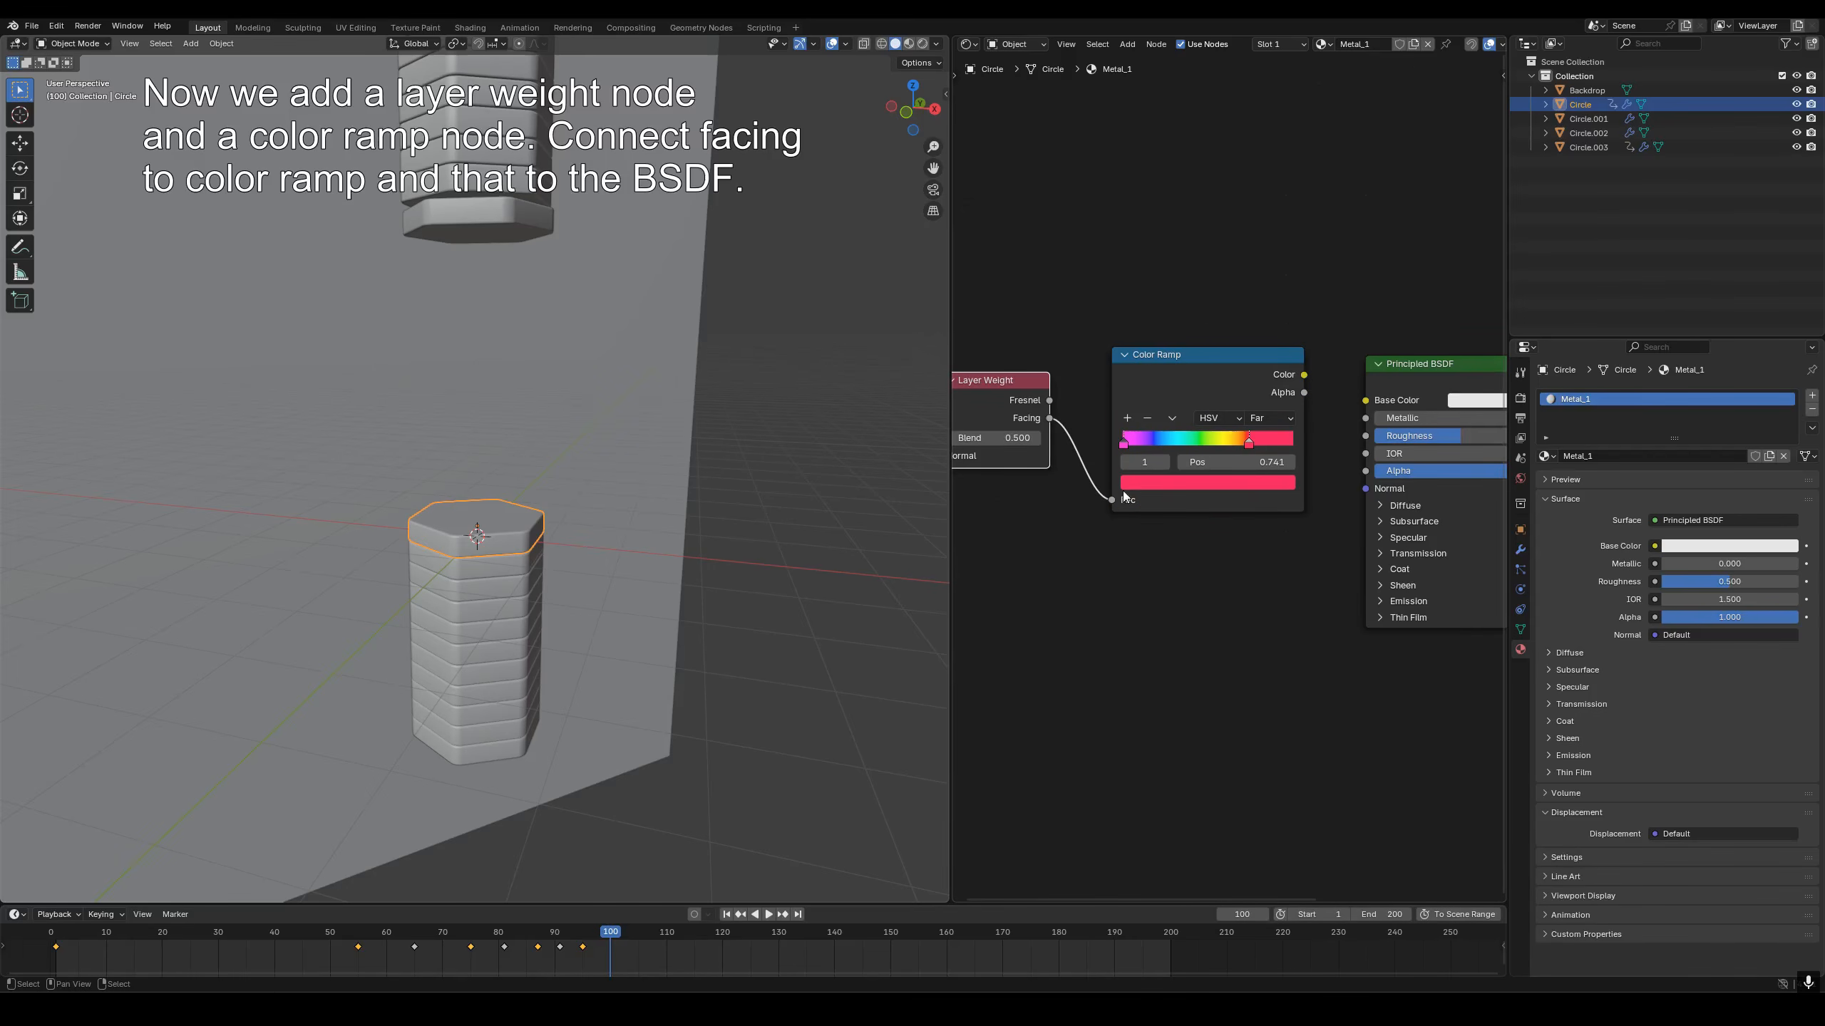
drag(1304, 374, 1366, 405)
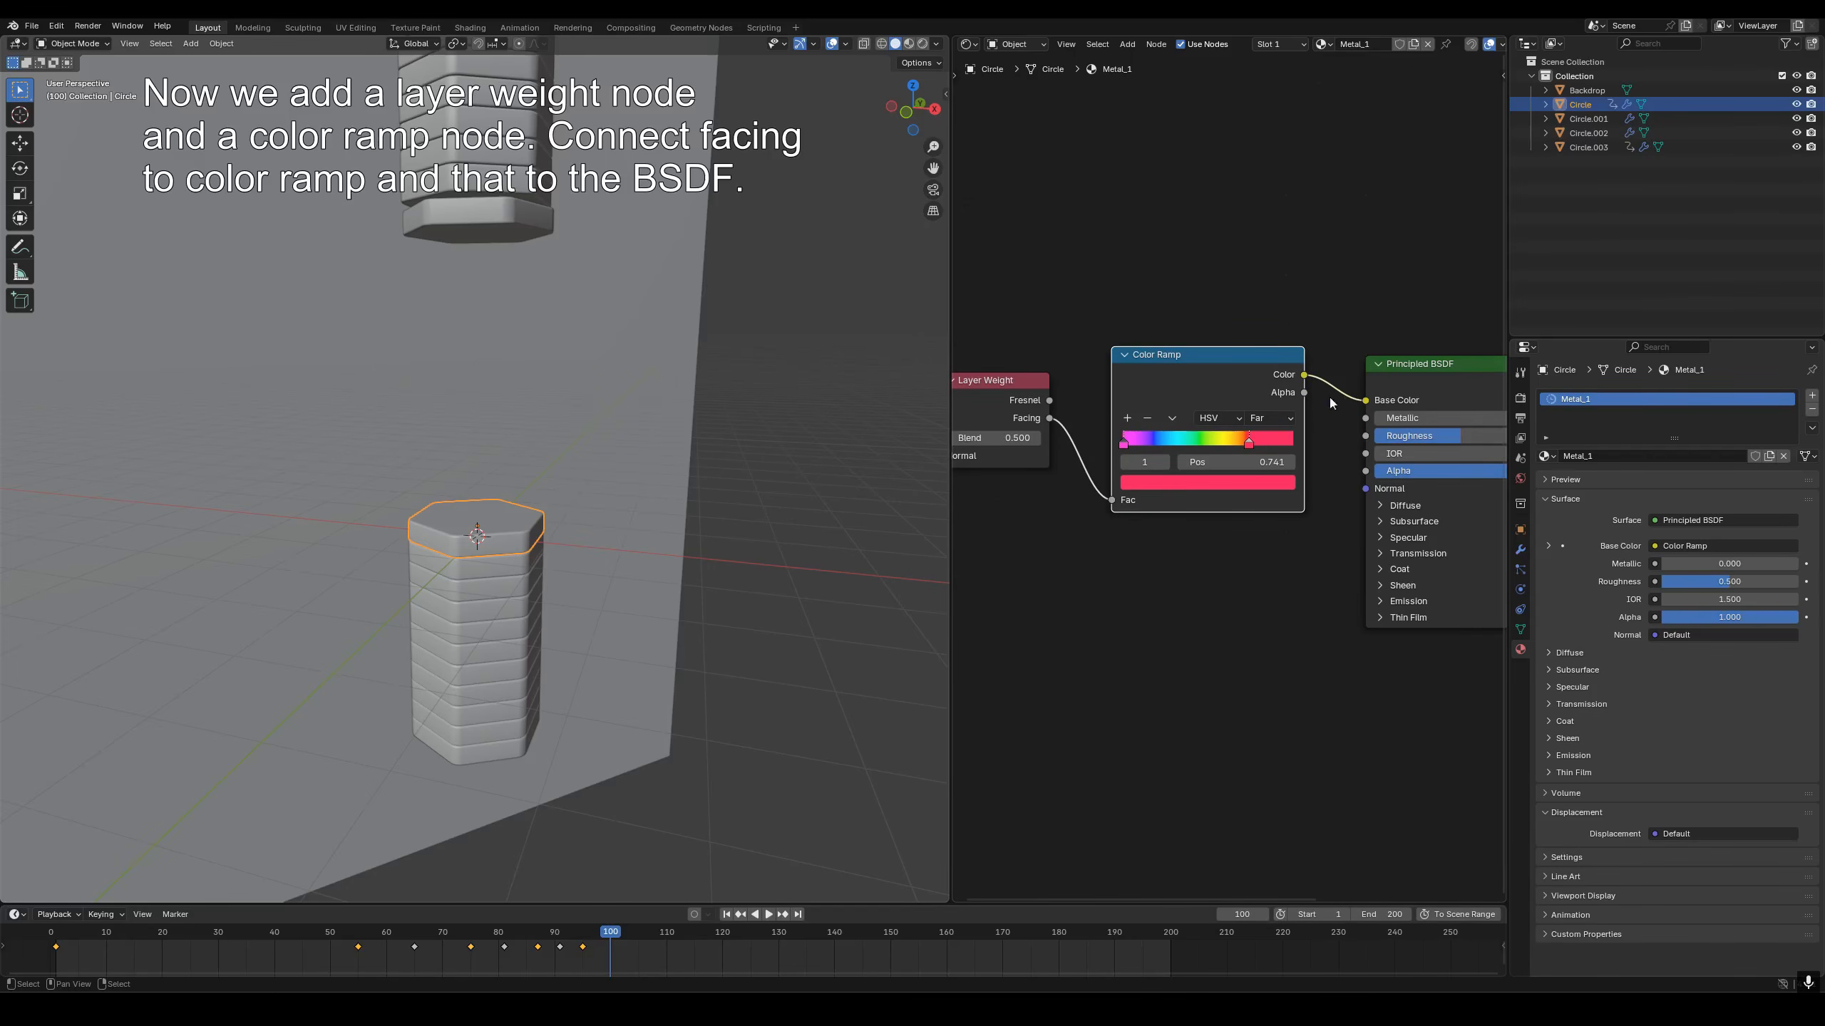
Inspect the hex codes of both colour stops in the Color Ramp.
click(1124, 446)
click(1153, 485)
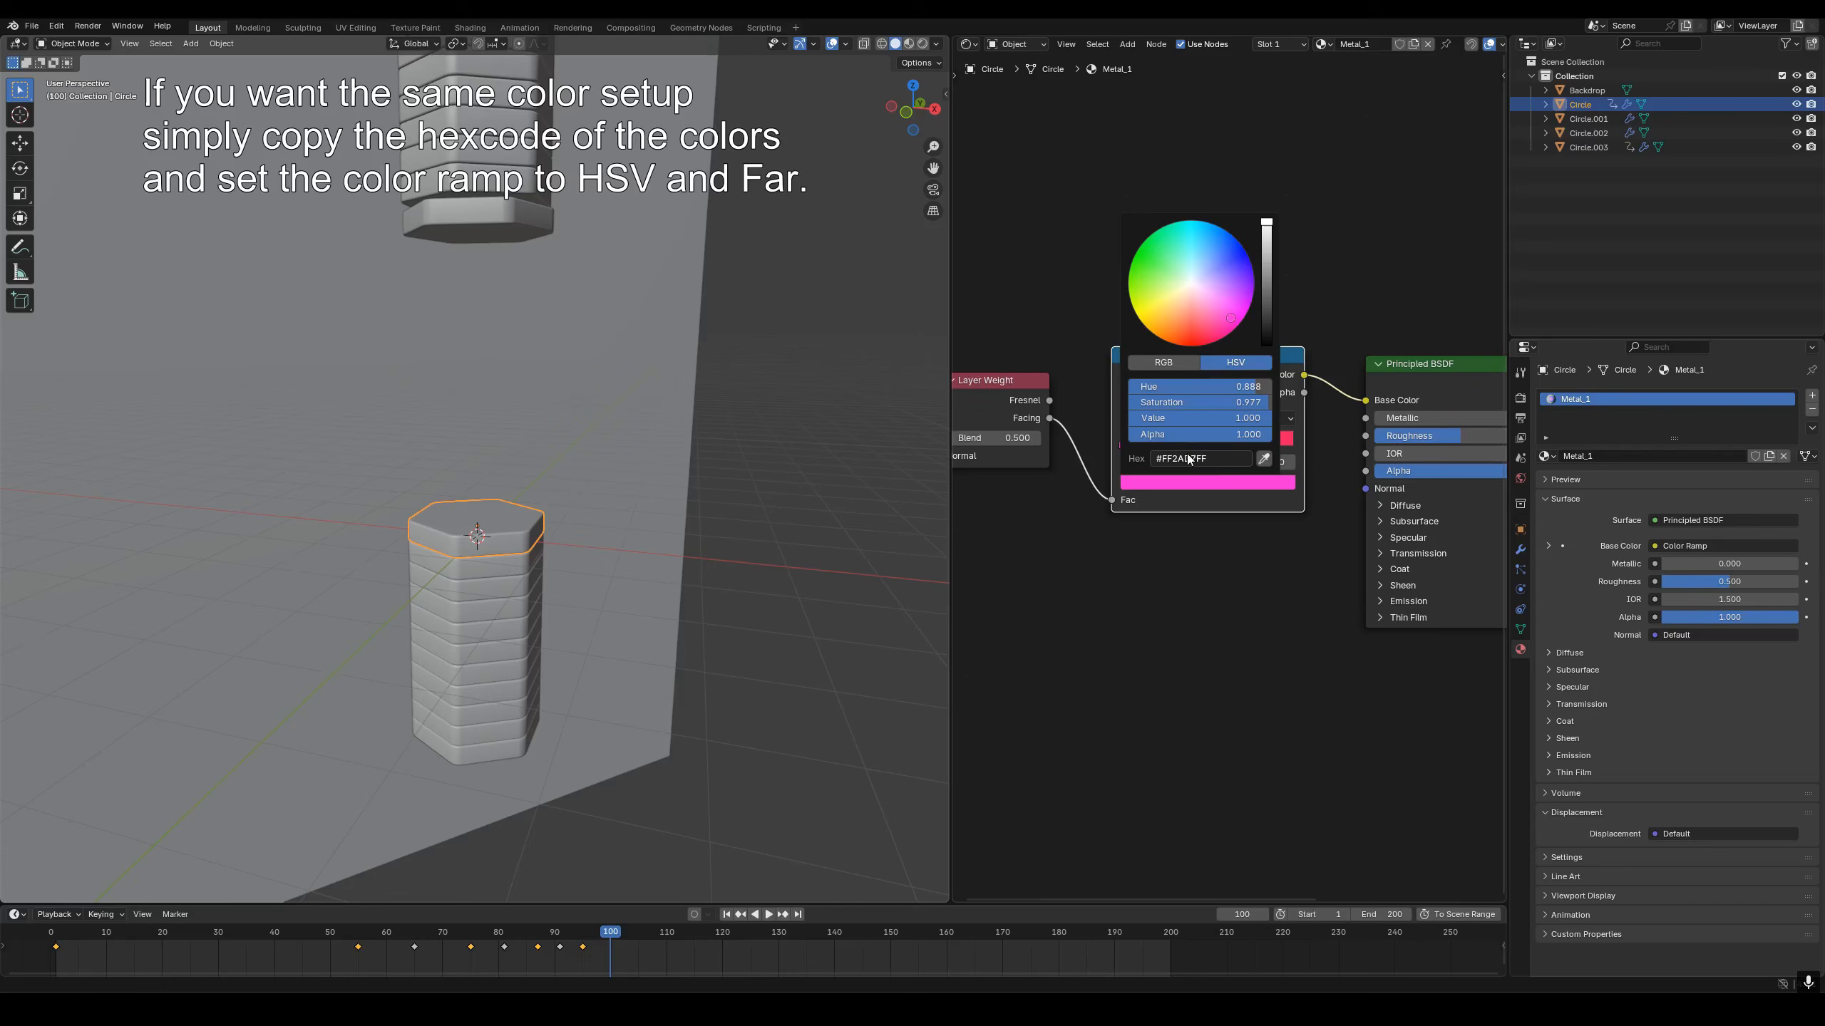
click(1250, 446)
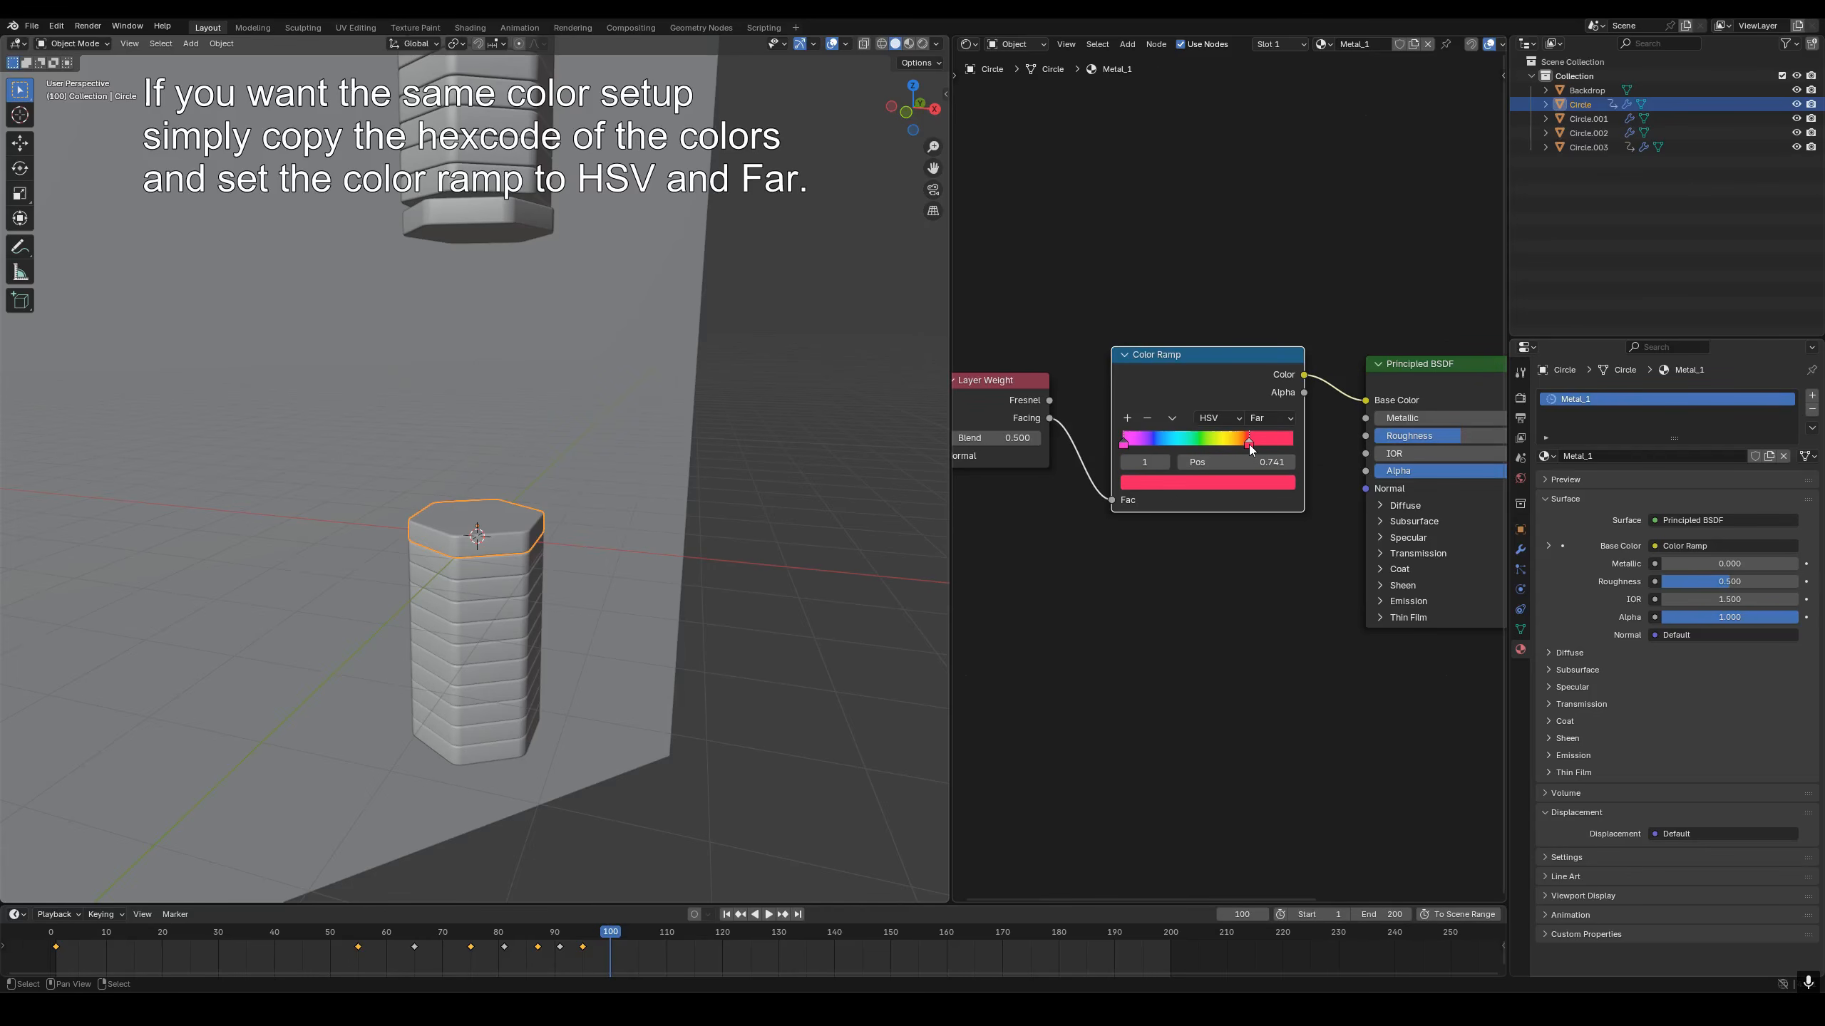
click(1236, 485)
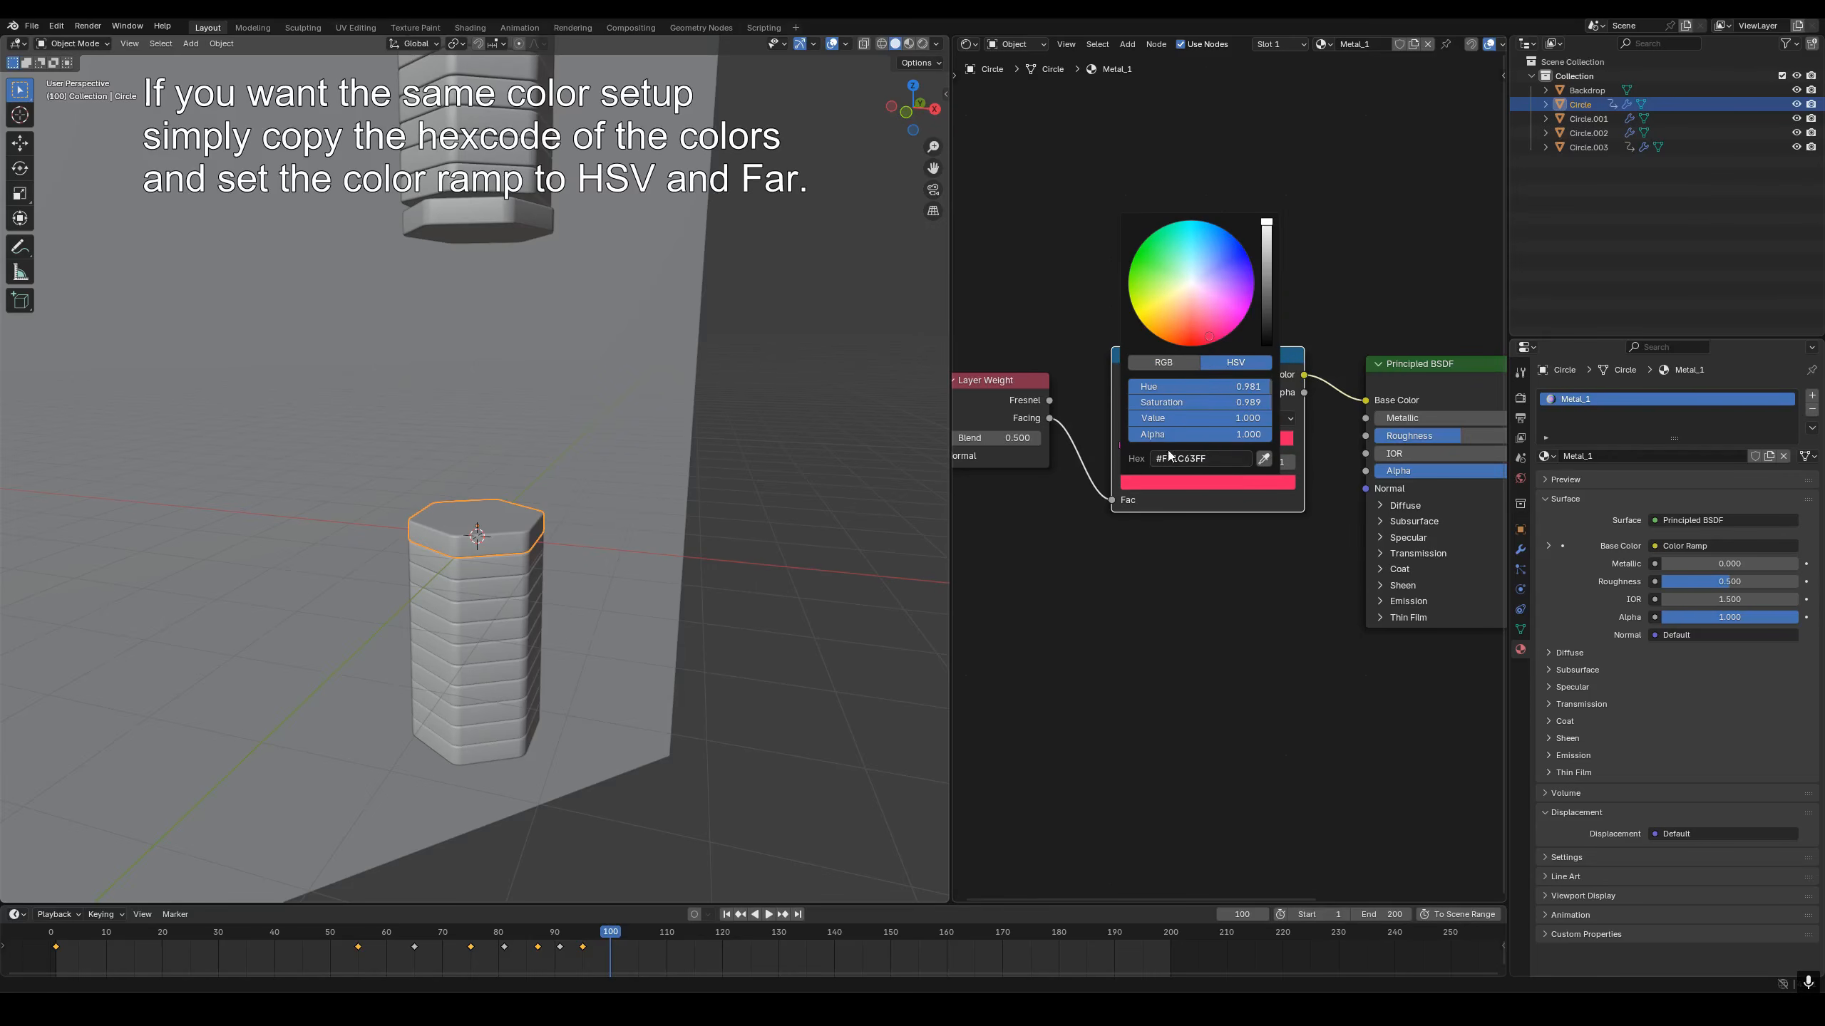
Set the Principled BSDF's Metallic to 1 and Roughness to 0.2.
middle_drag(1416, 434, 1201, 427)
click(1212, 412)
text(1)
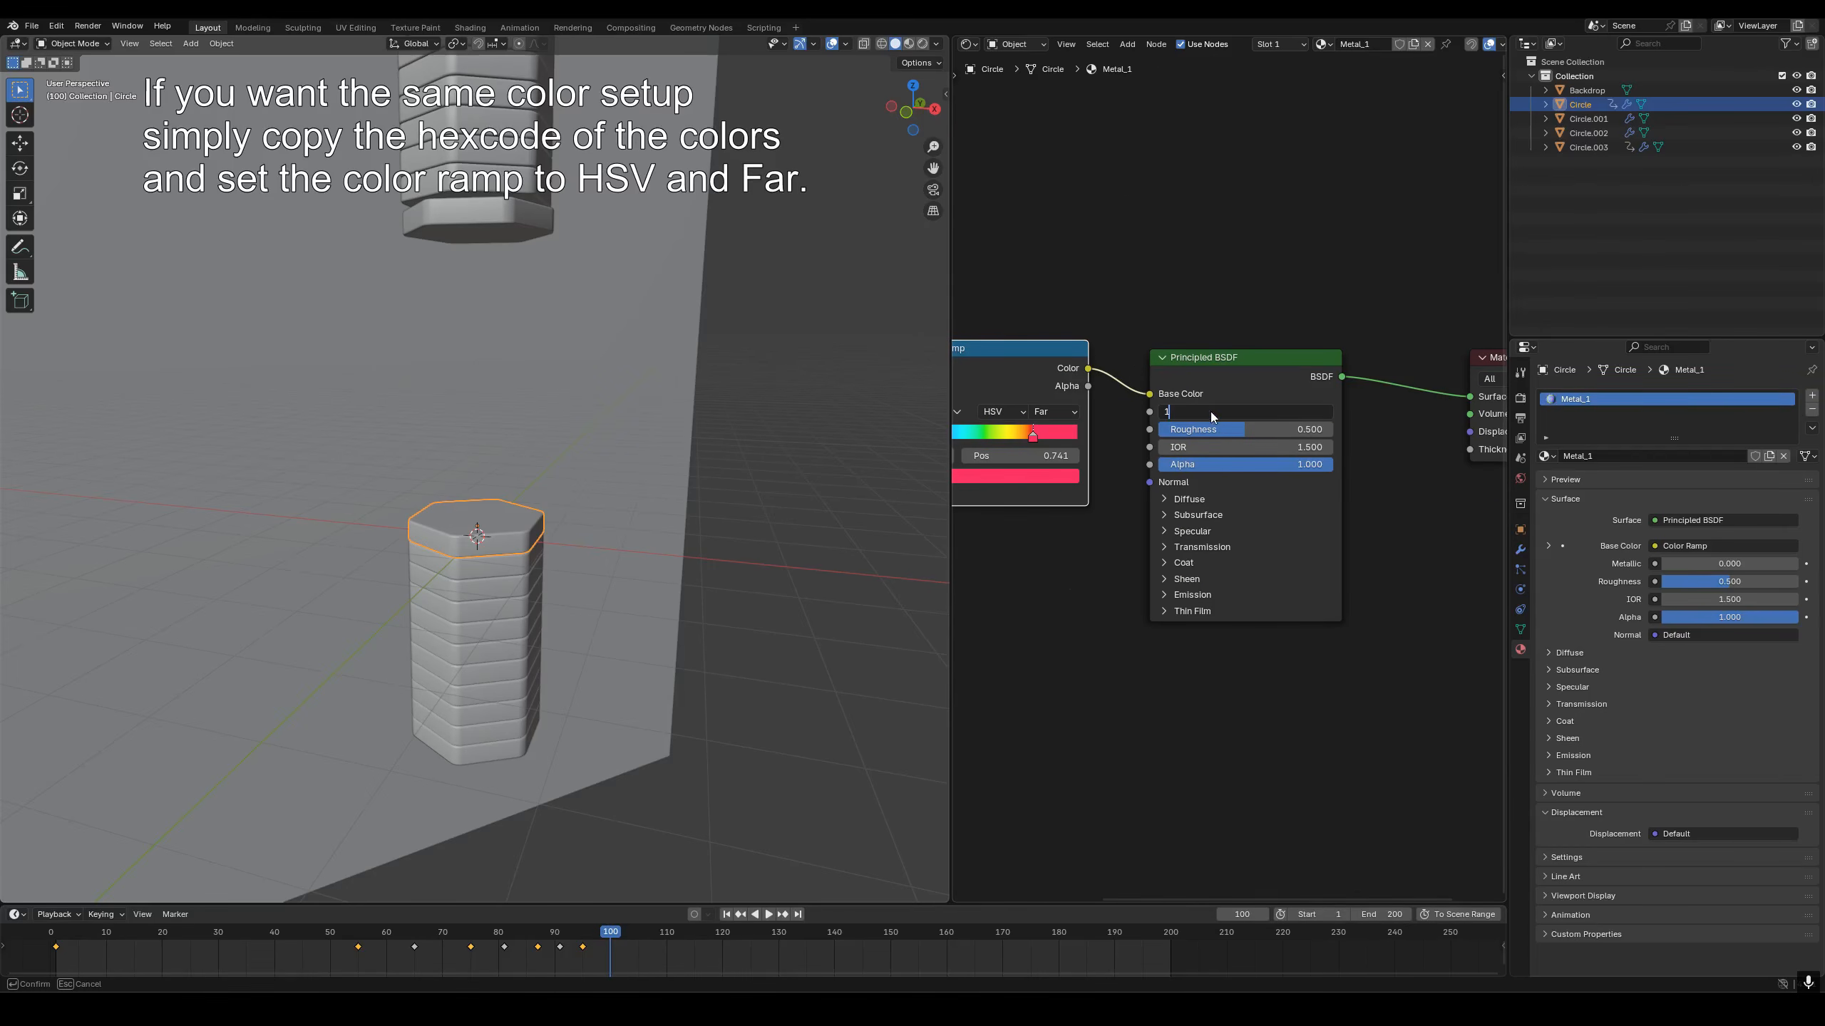
click(1233, 430)
text(0.2)
key(Return)
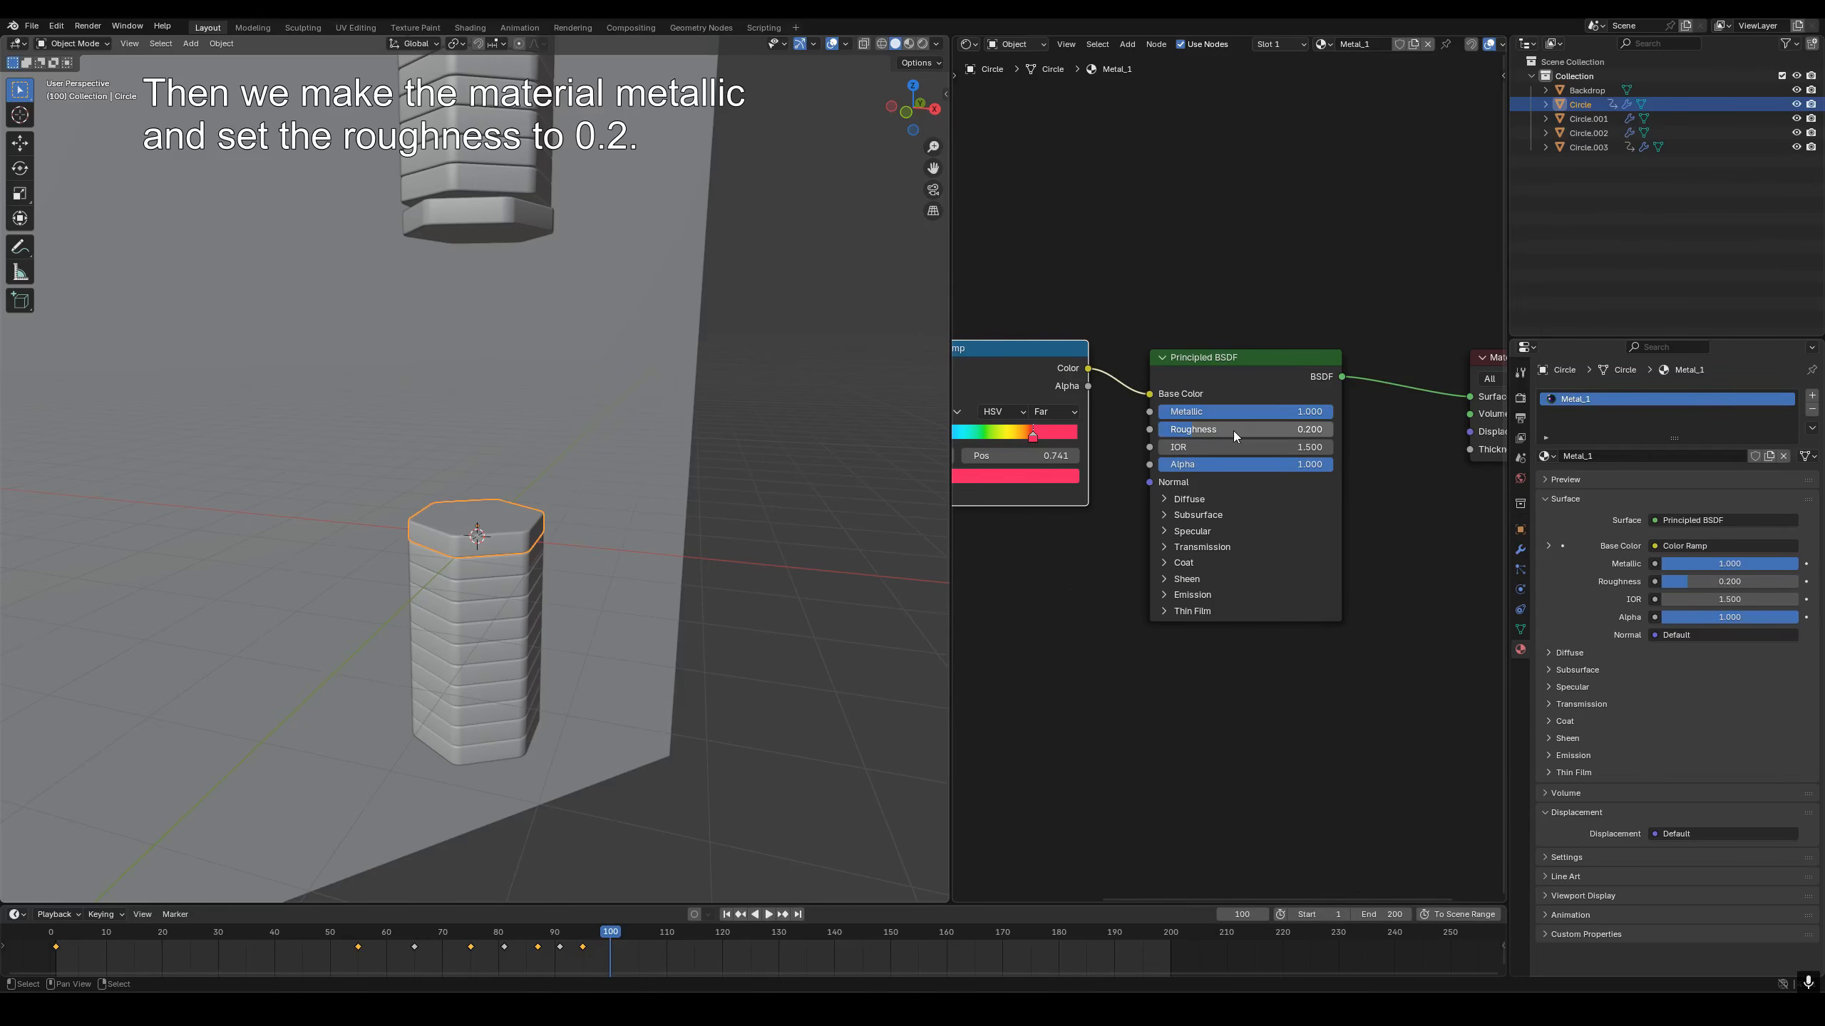
Preview the metallic hexagon up close in rendered shading, then return to solid shading.
scroll(639, 505, up, 4)
middle_drag(645, 509, 647, 512)
key(z)
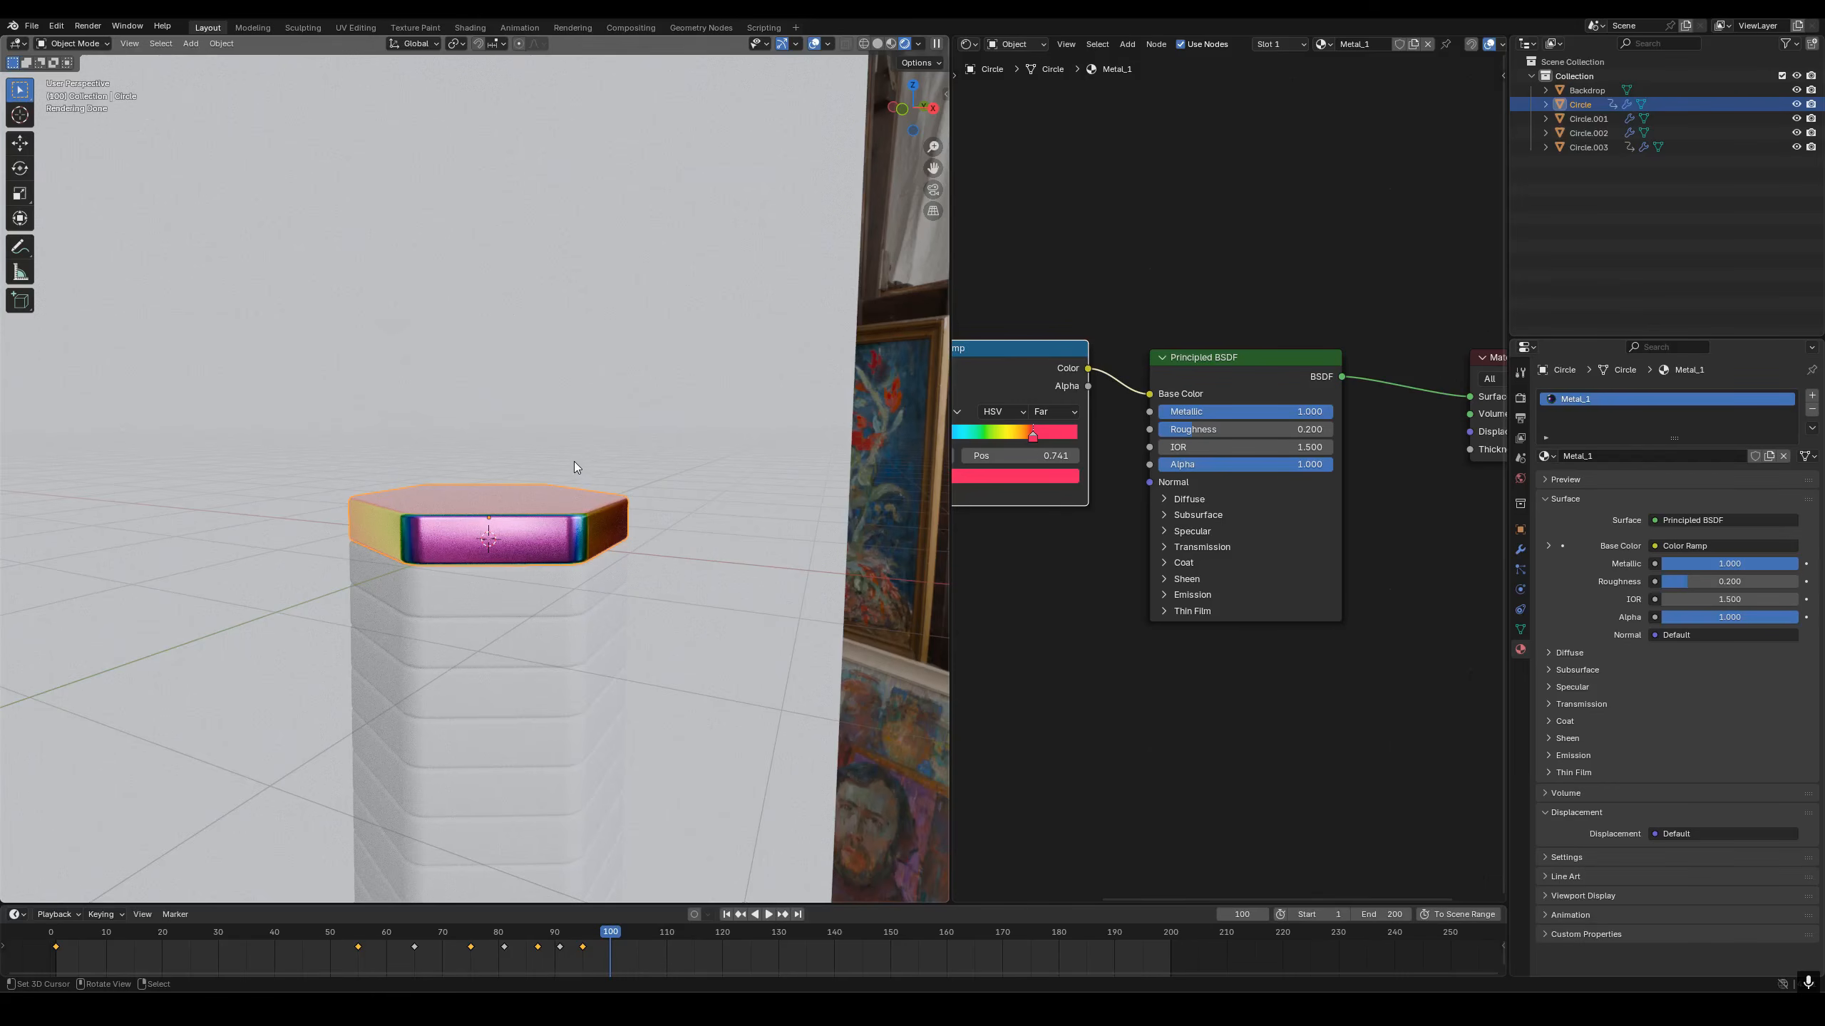
key(z)
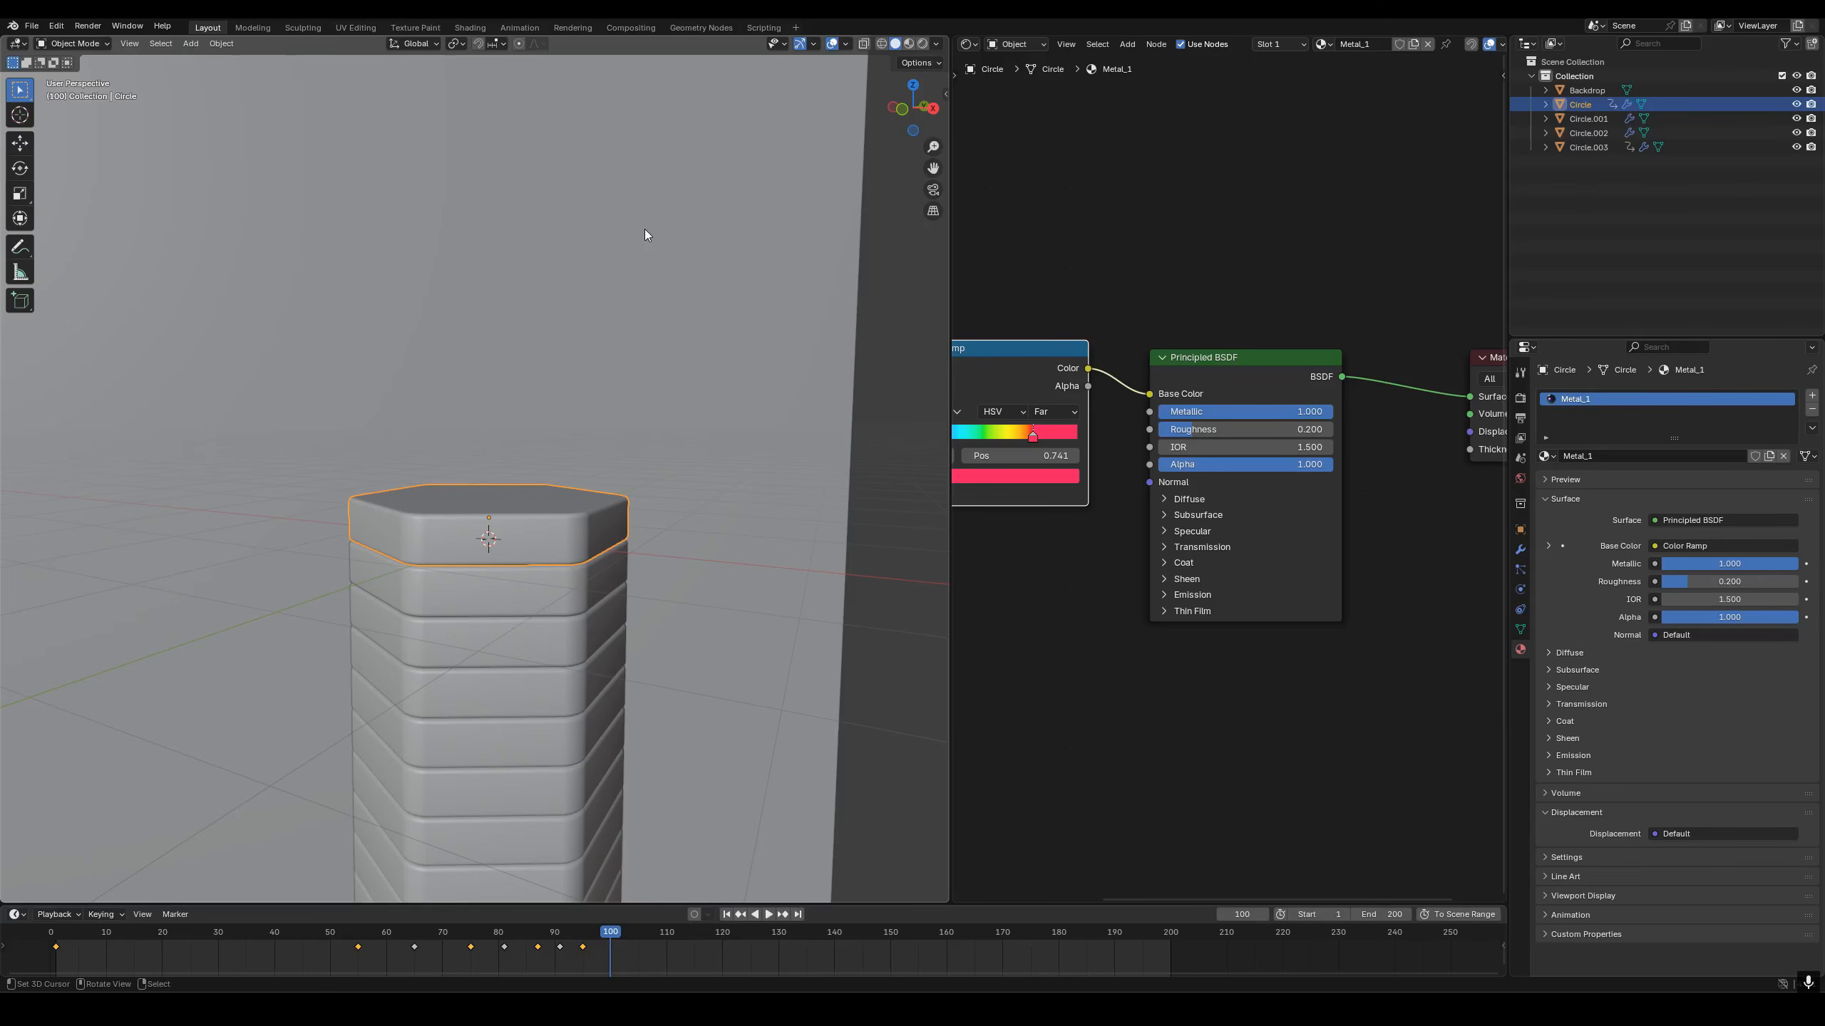
At frame 200, assign Metal_1 to the second animated hexagon, make the material a single-user copy and rename it Metal_2.
key(shift+Right)
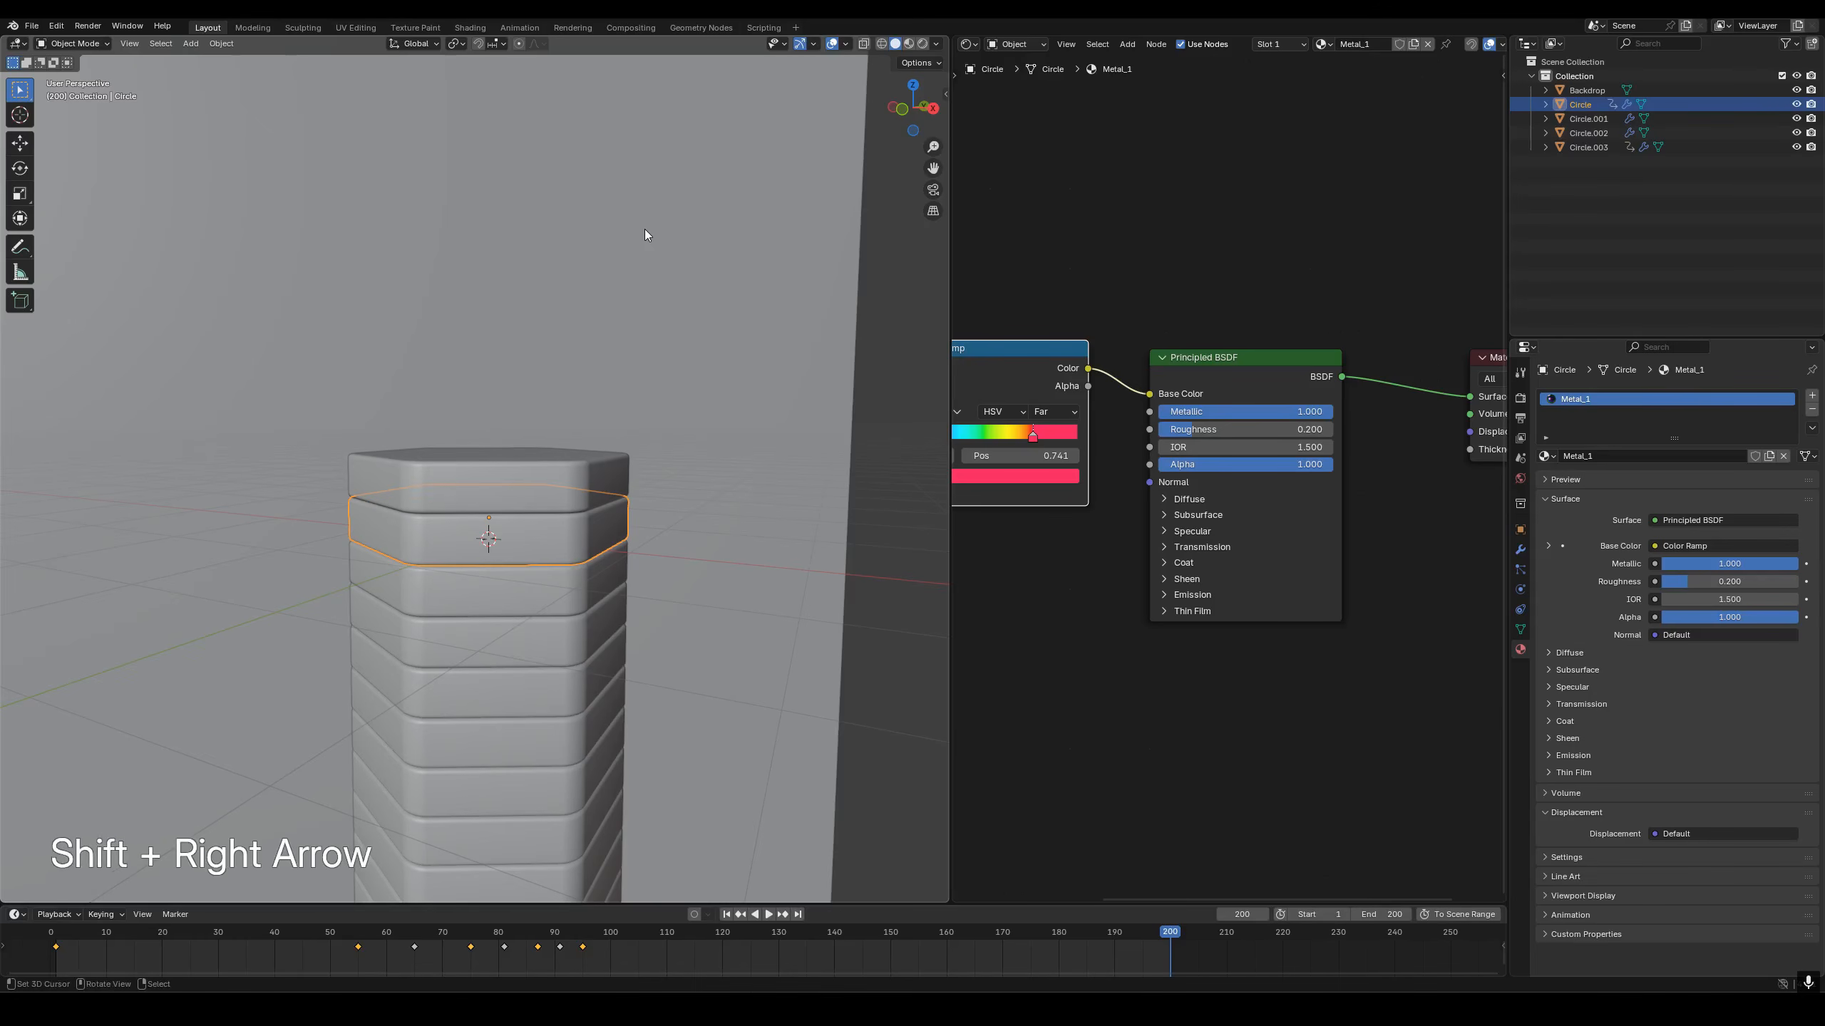
click(521, 483)
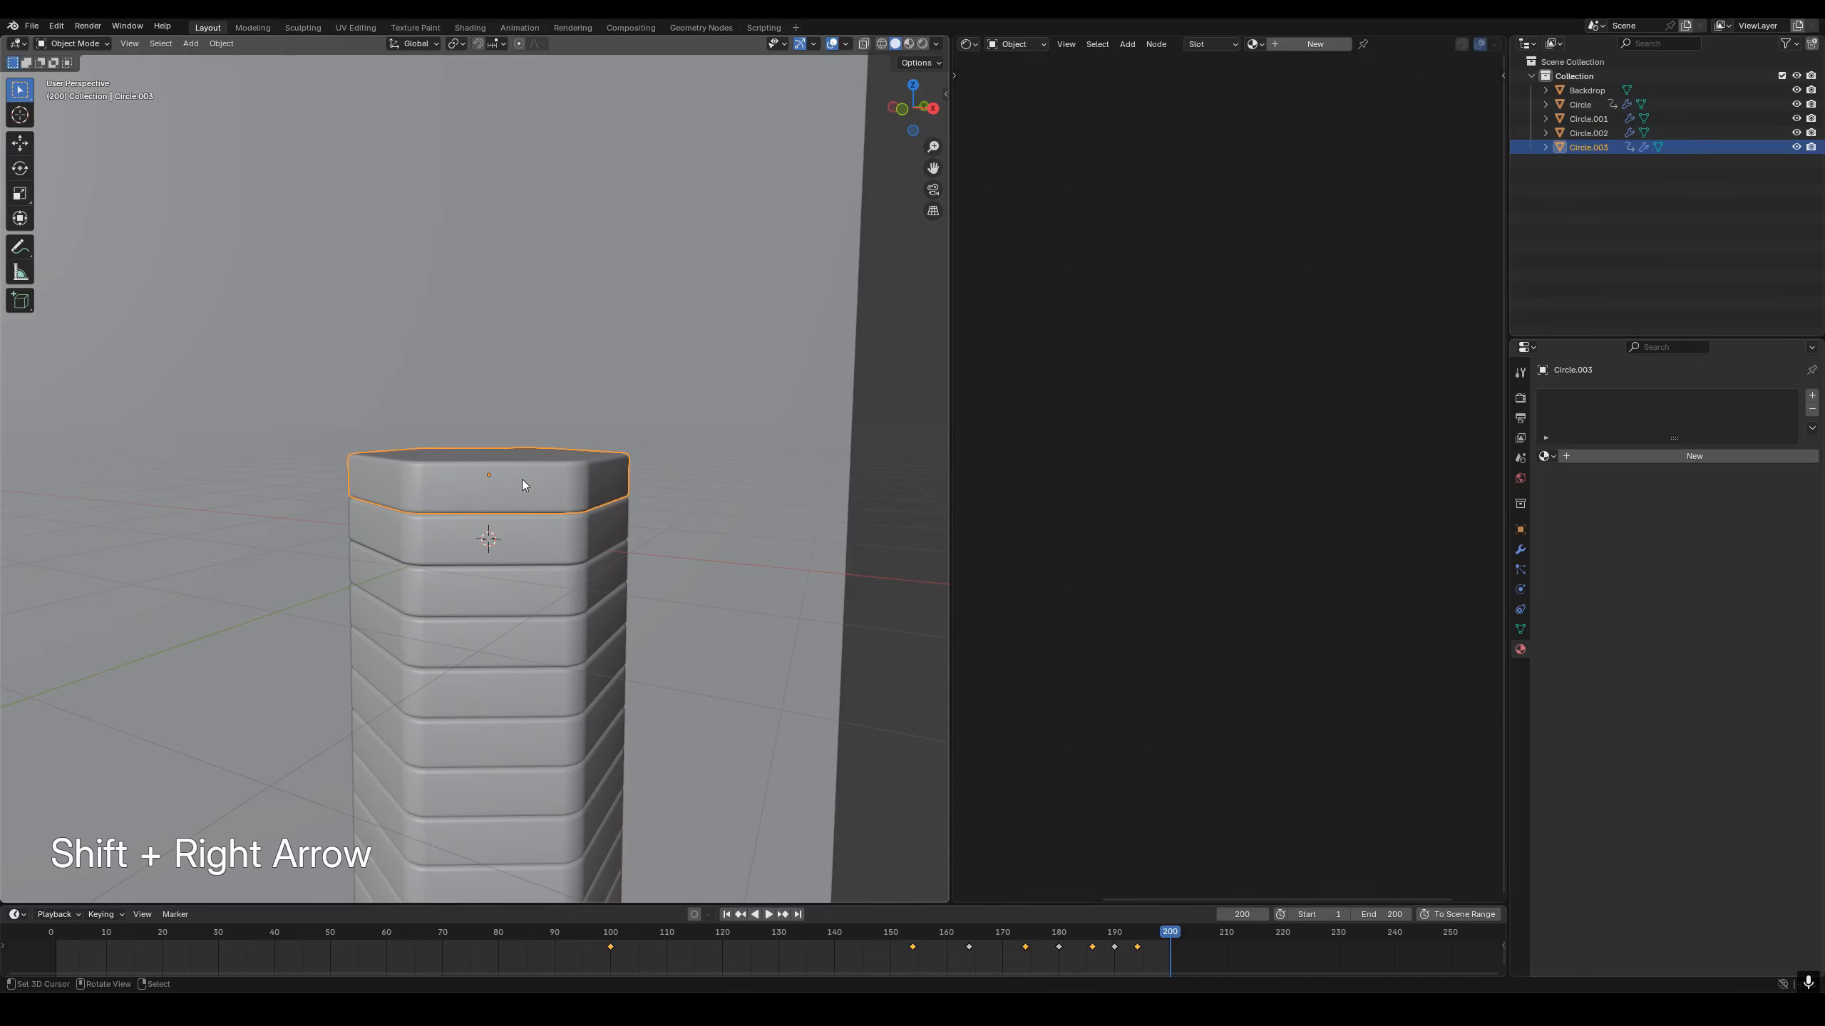
click(1545, 456)
click(1636, 474)
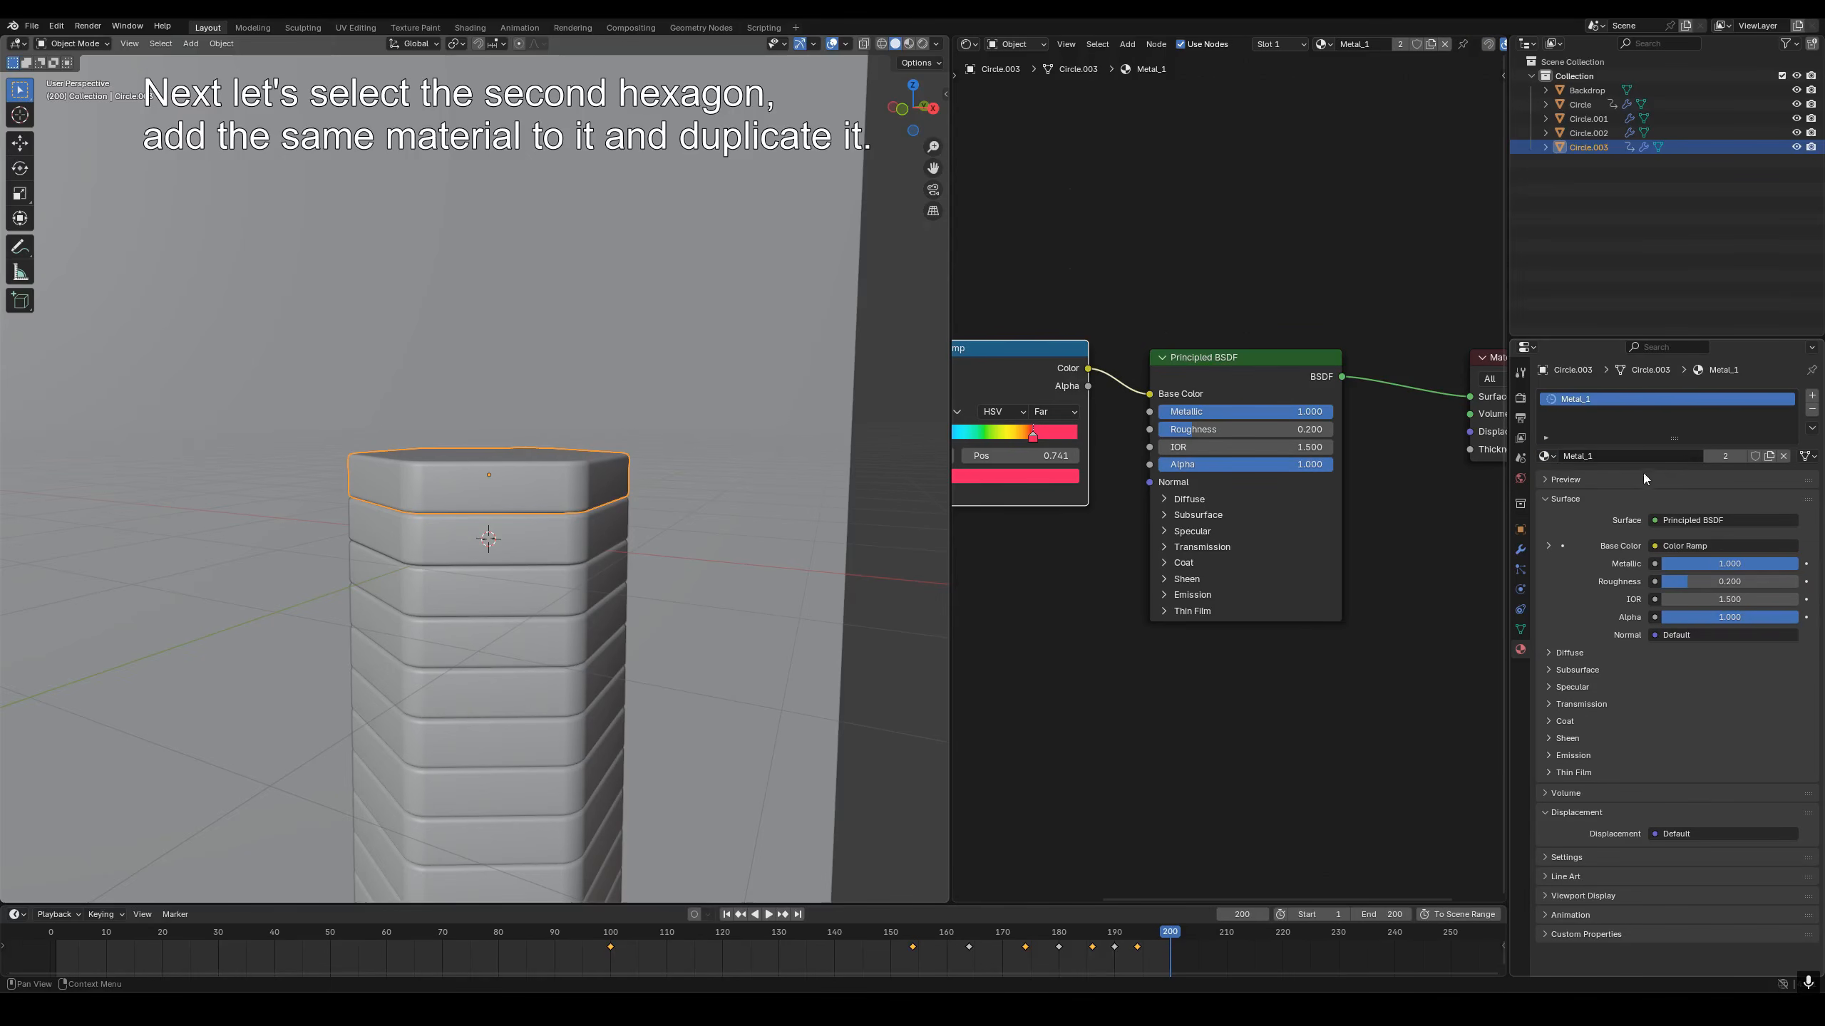
click(1722, 457)
double_click(1596, 399)
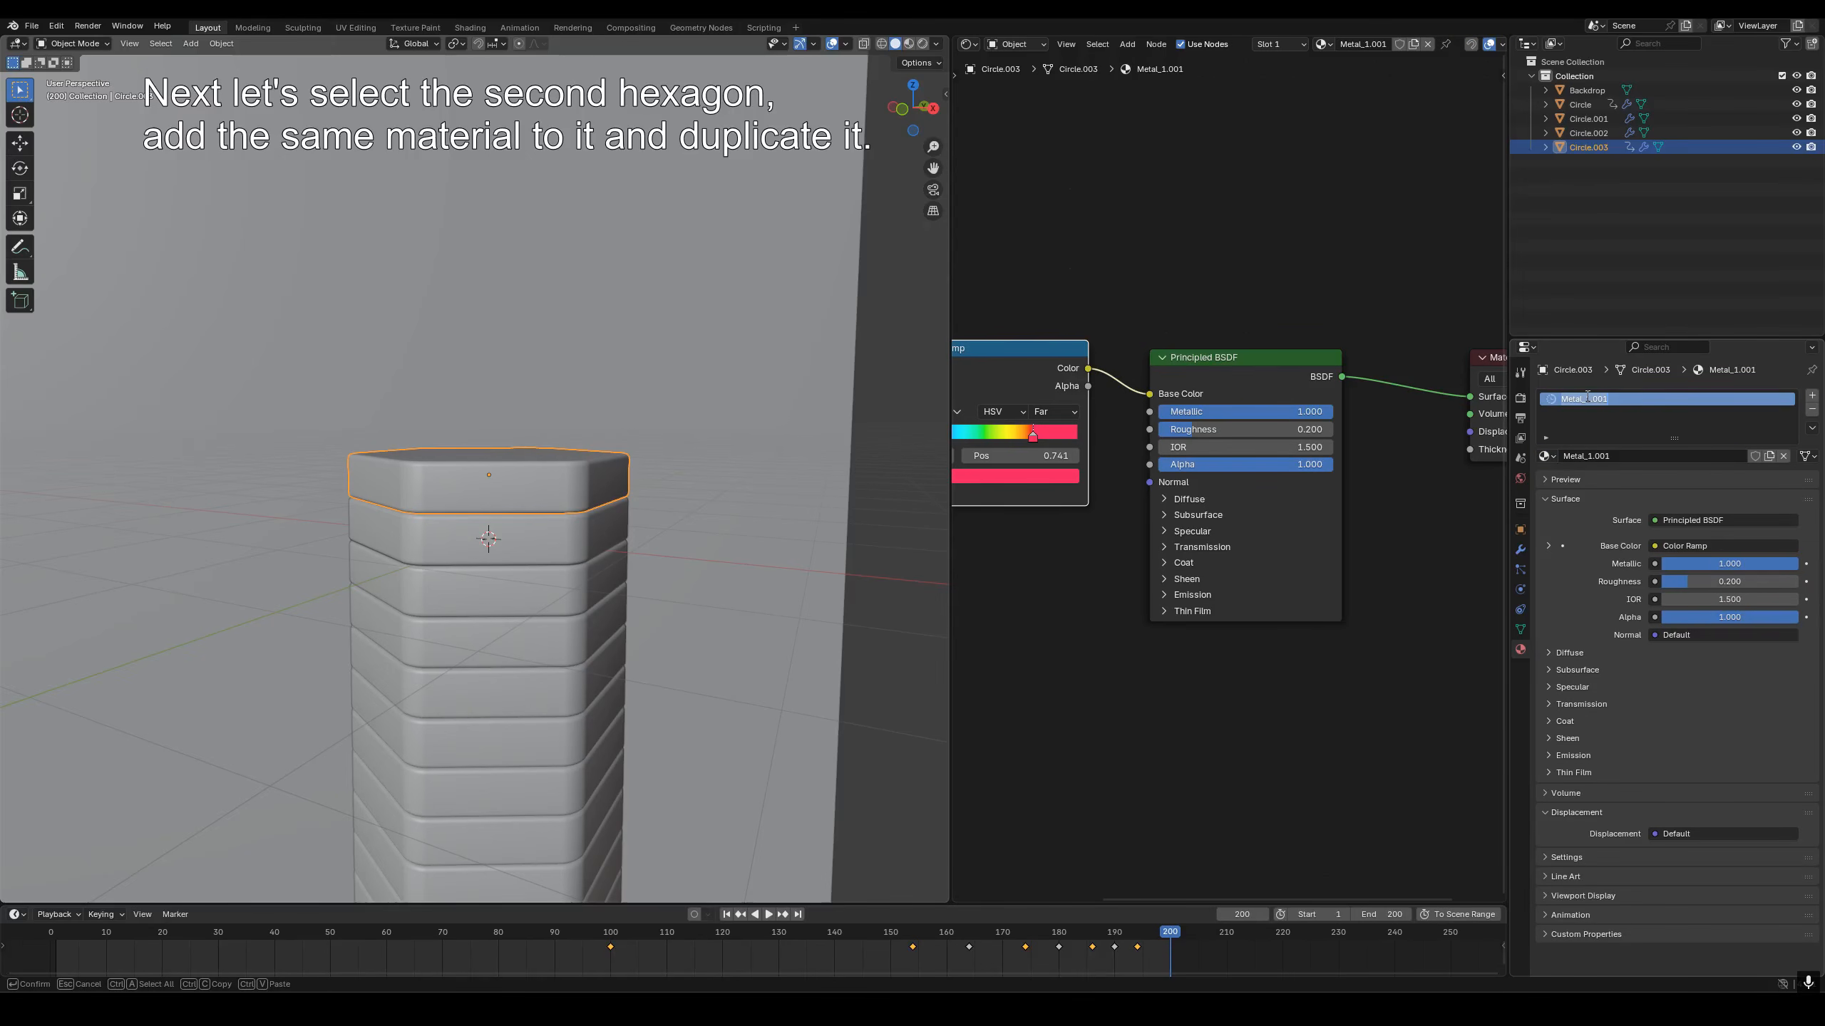
key(Return)
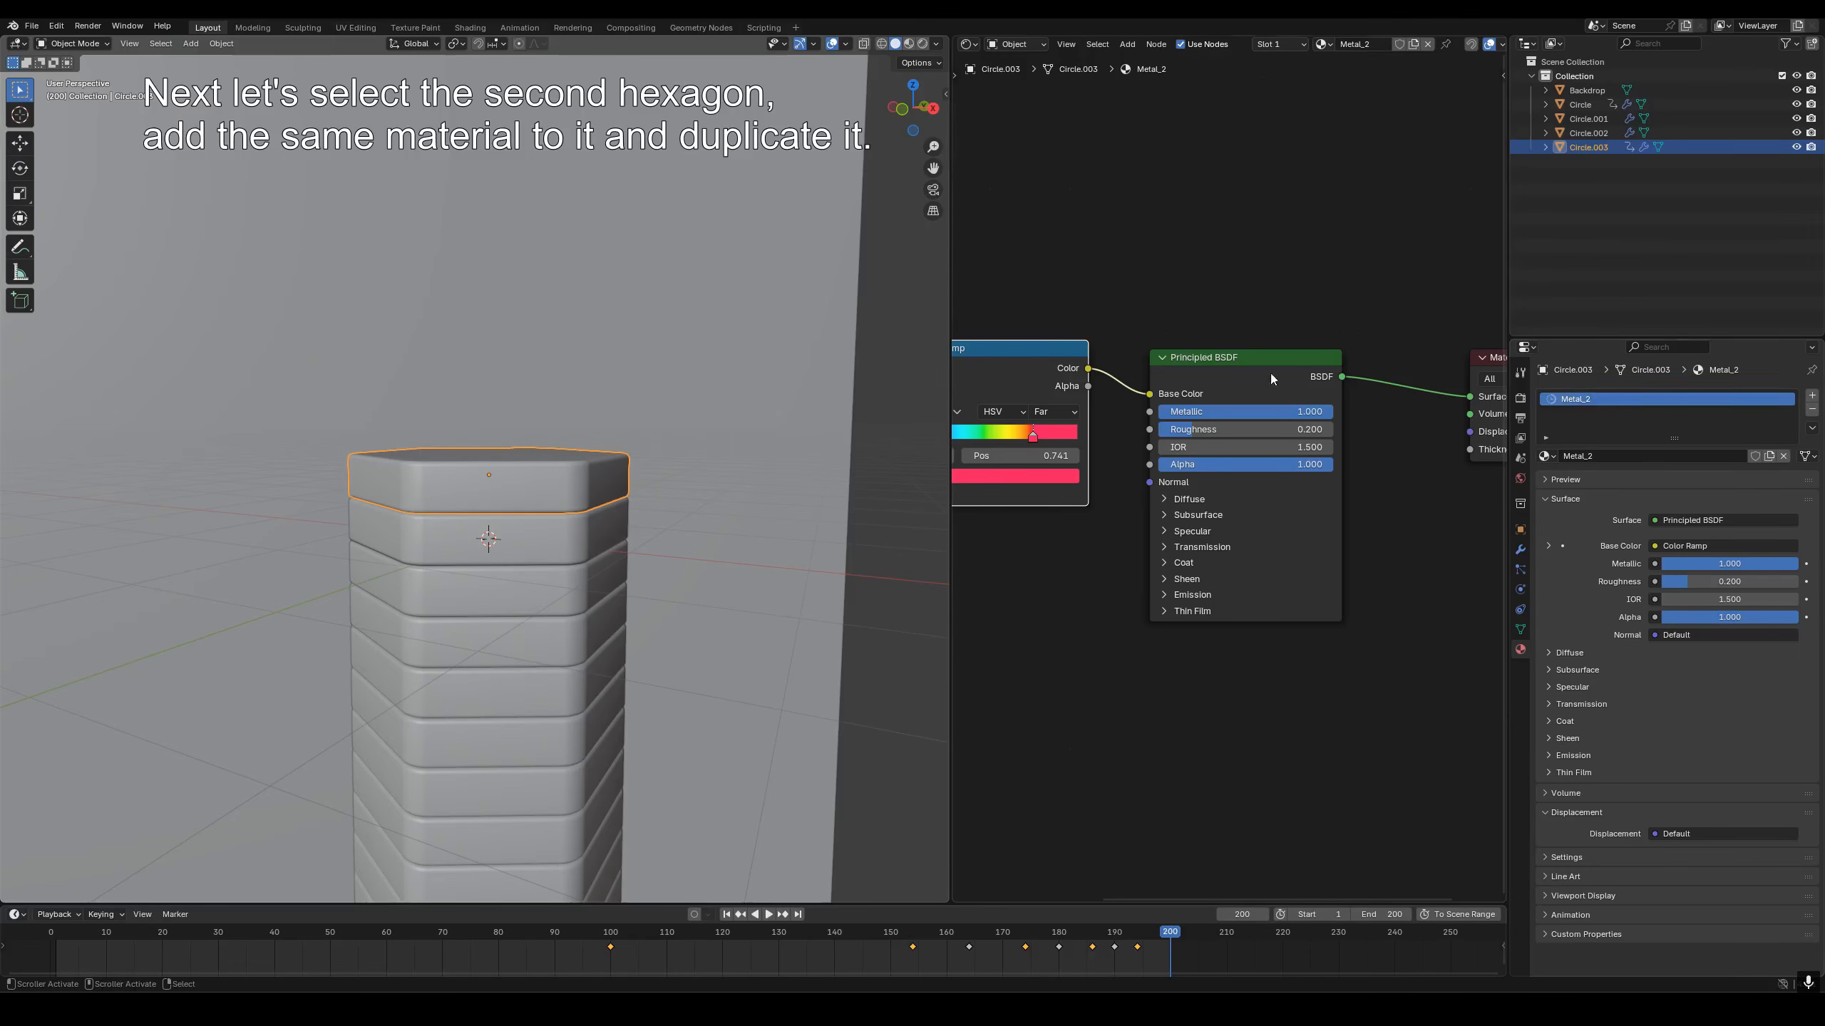
Replace Metal_2's Color Ramp with the copied red-orange-pink one, linked from Layer Weight's Facing to the Principled BSDF's Base Color.
middle_drag(1171, 320, 1344, 314)
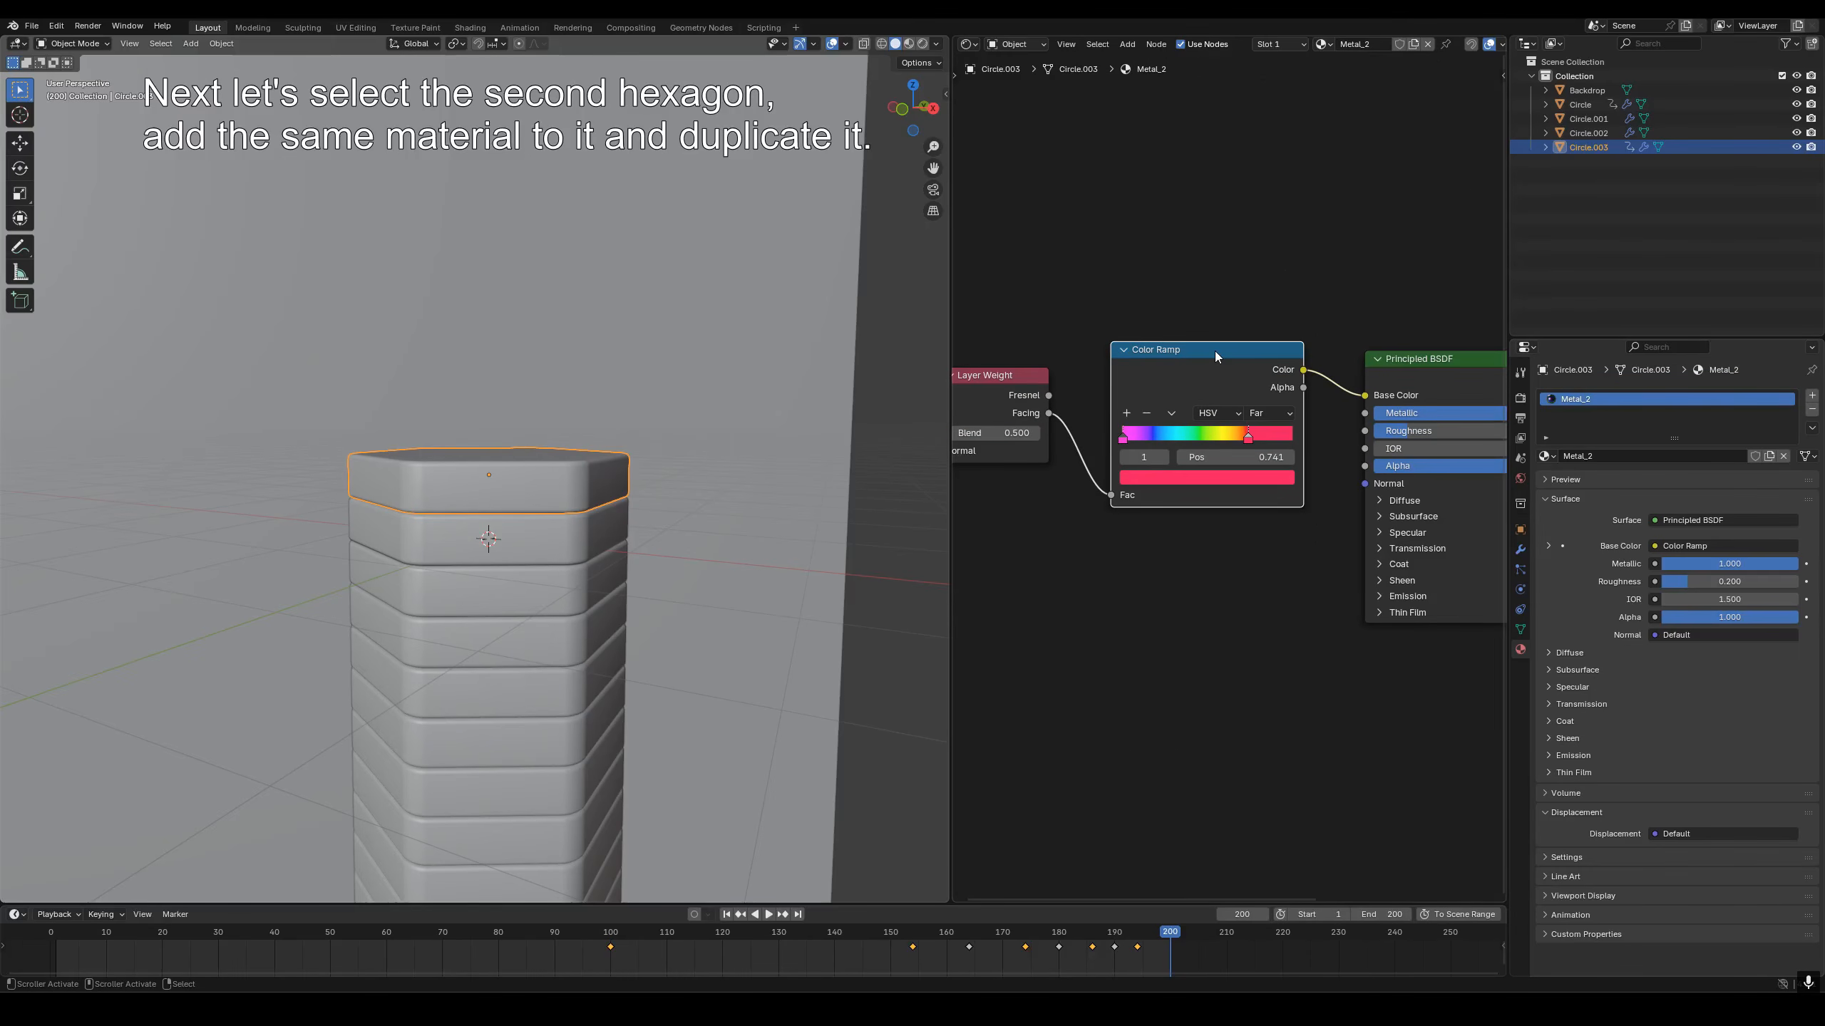
key(x)
key(ctrl+v)
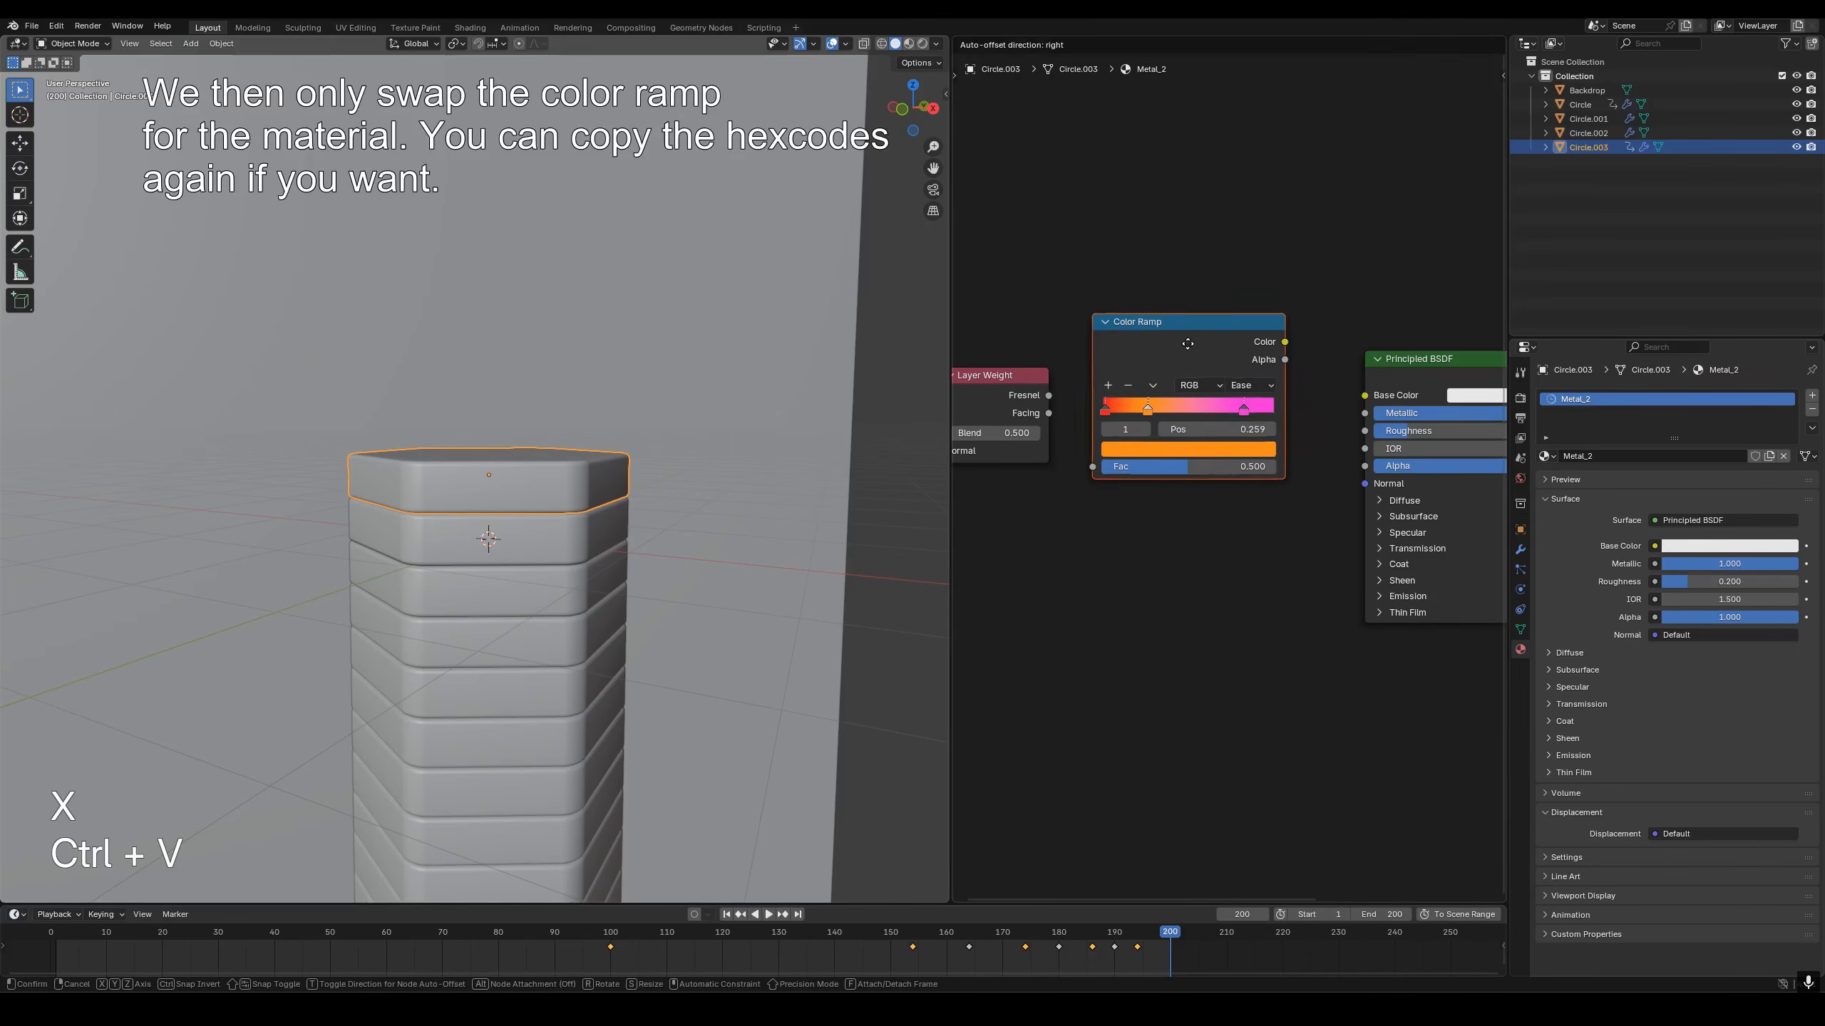
drag(1050, 414, 1106, 482)
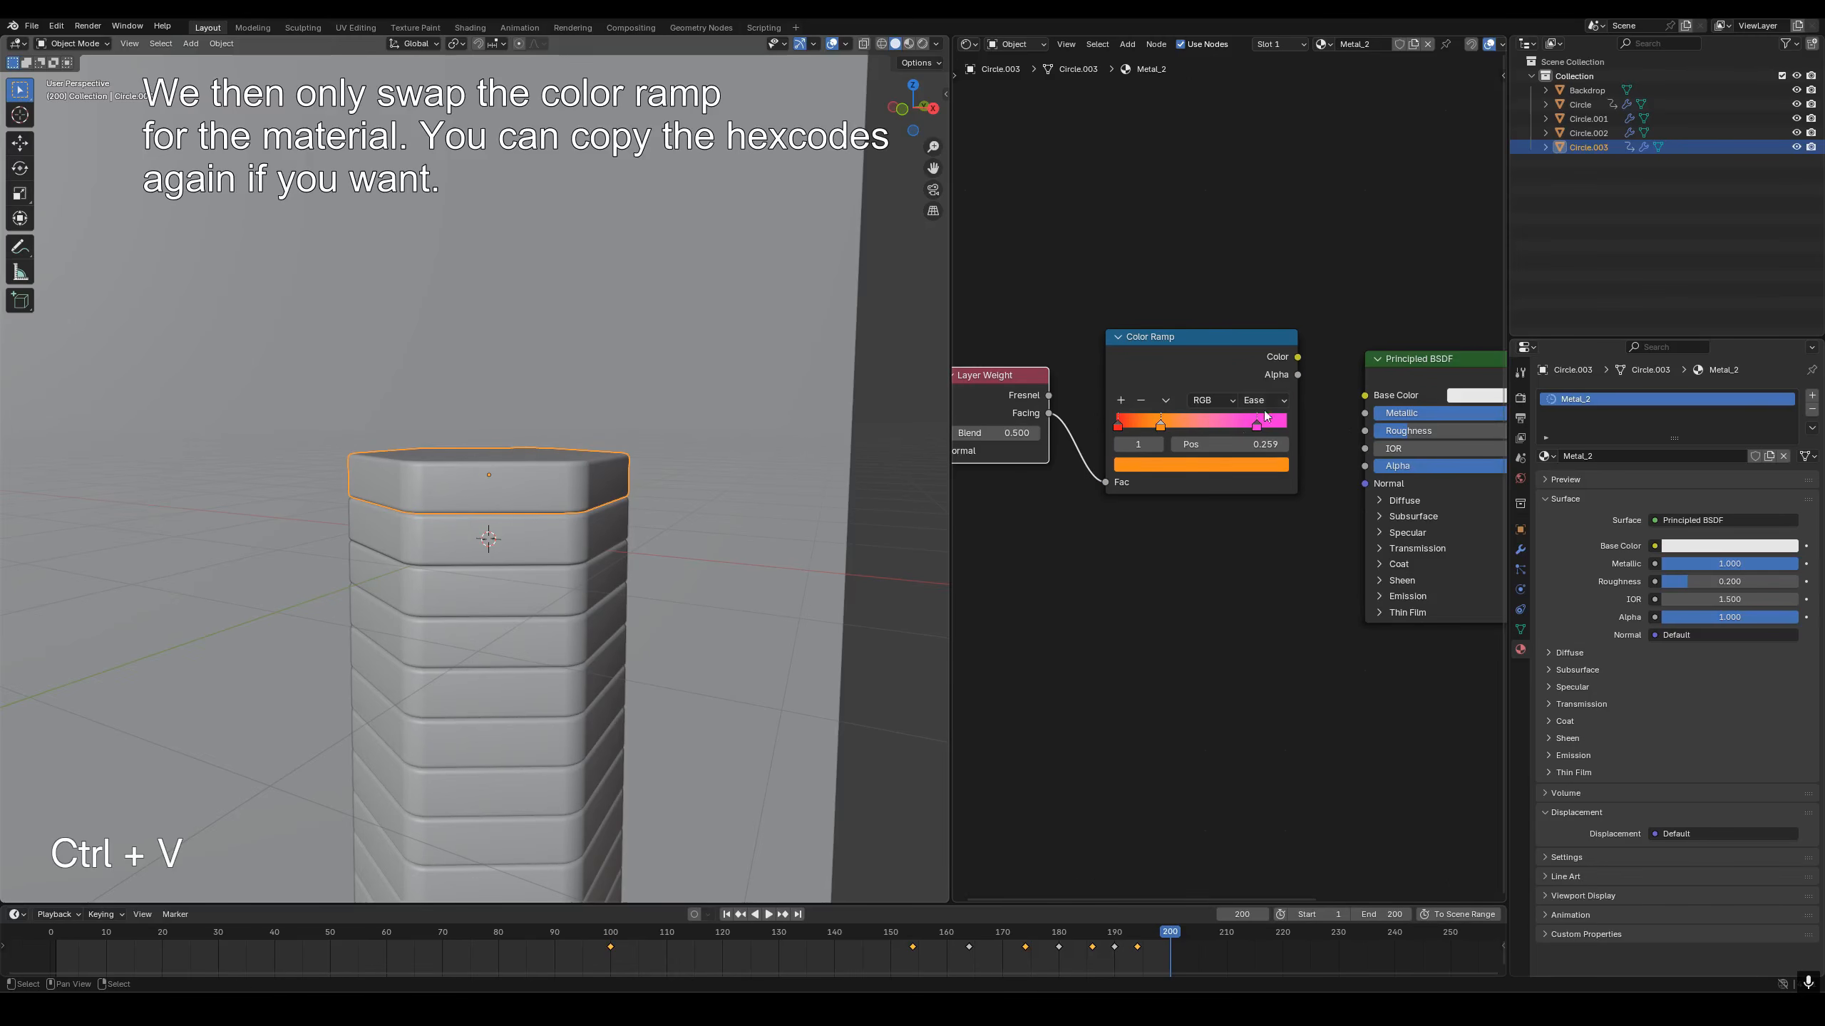
drag(1297, 357, 1364, 396)
Inspect the hex codes of the red, orange and pink stops in Metal_2's Color Ramp and preview the hexagons in rendered shading.
click(1118, 426)
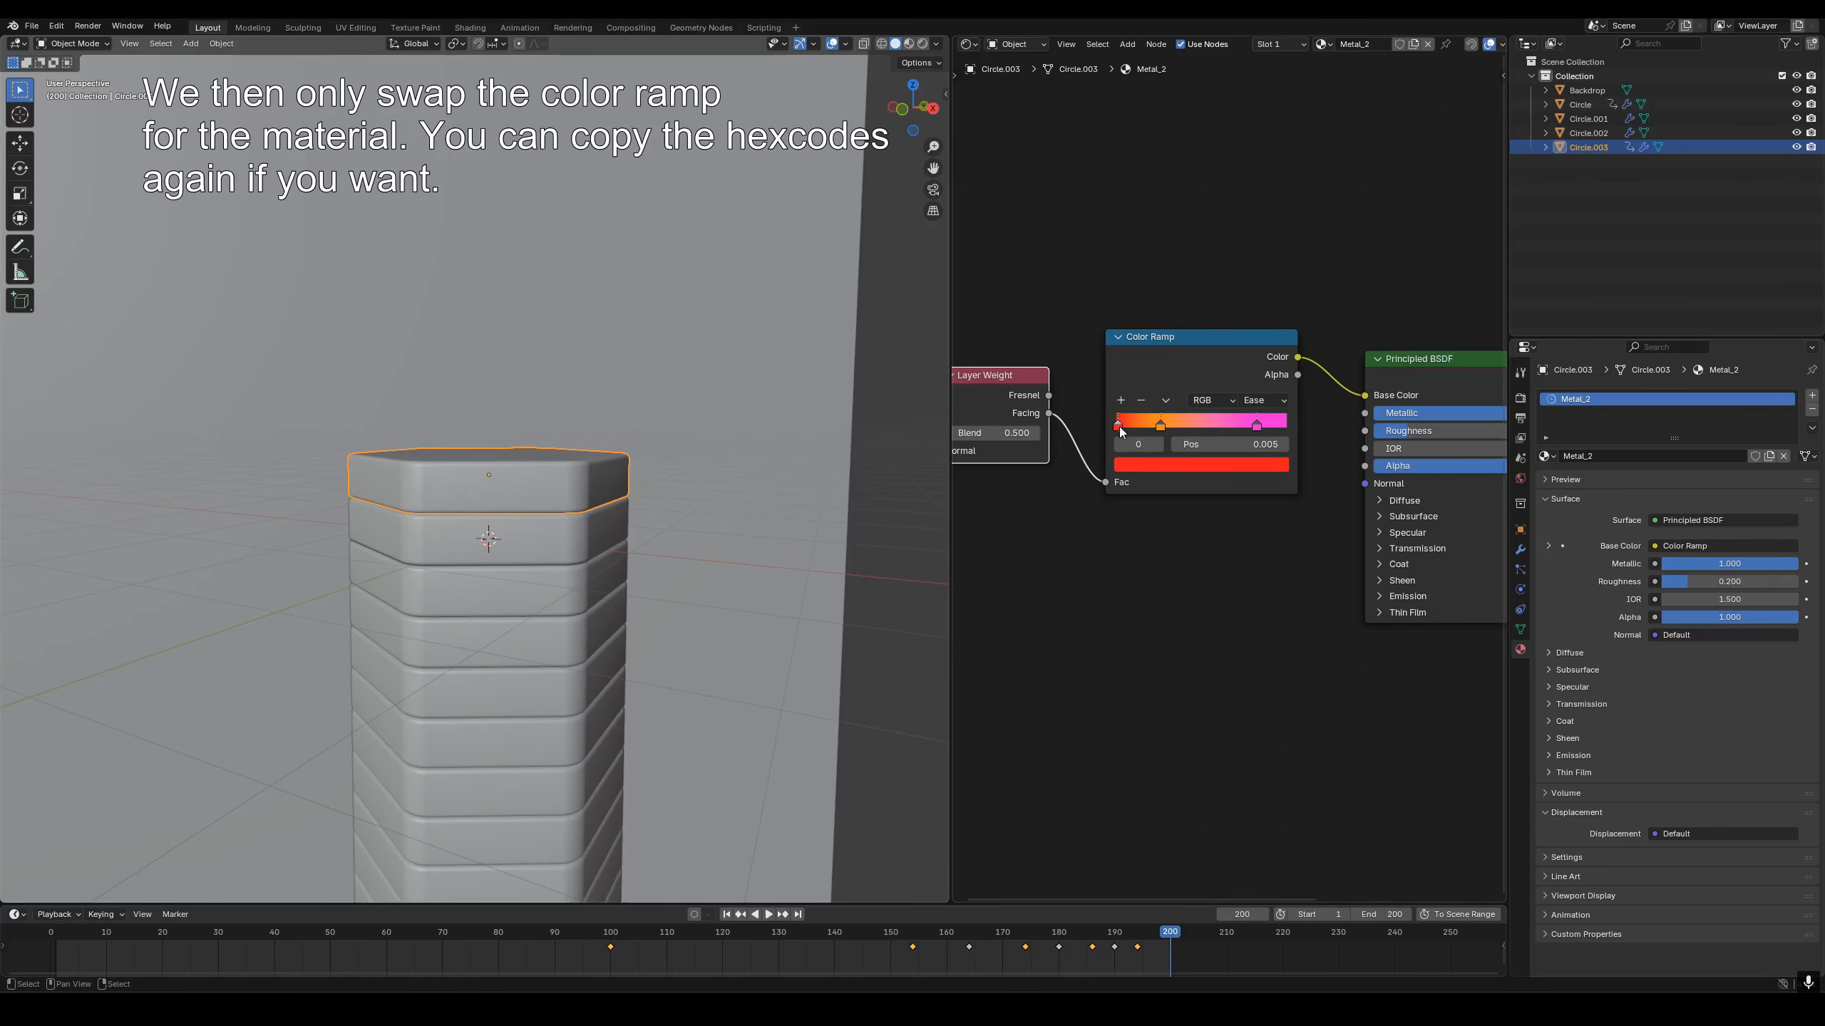
click(1154, 466)
key(ctrl+v)
click(1186, 460)
key(ctrl+v)
click(1193, 446)
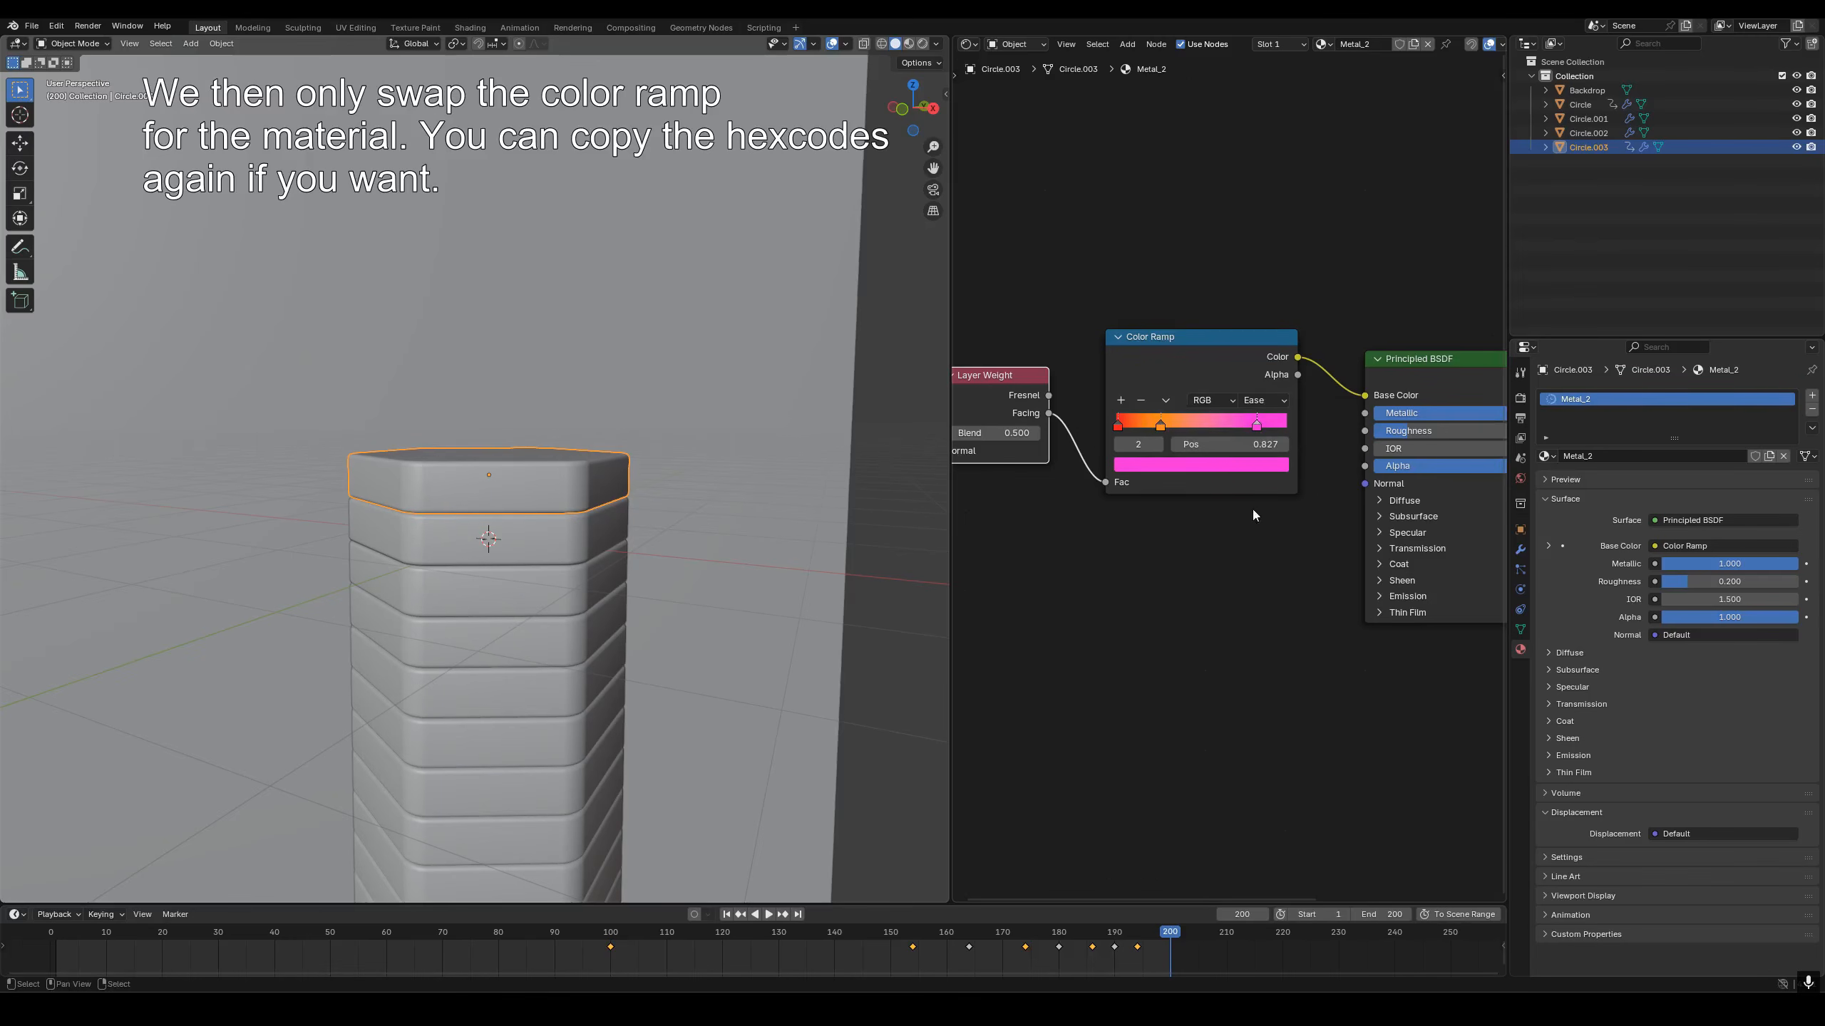
key(z)
click(636, 296)
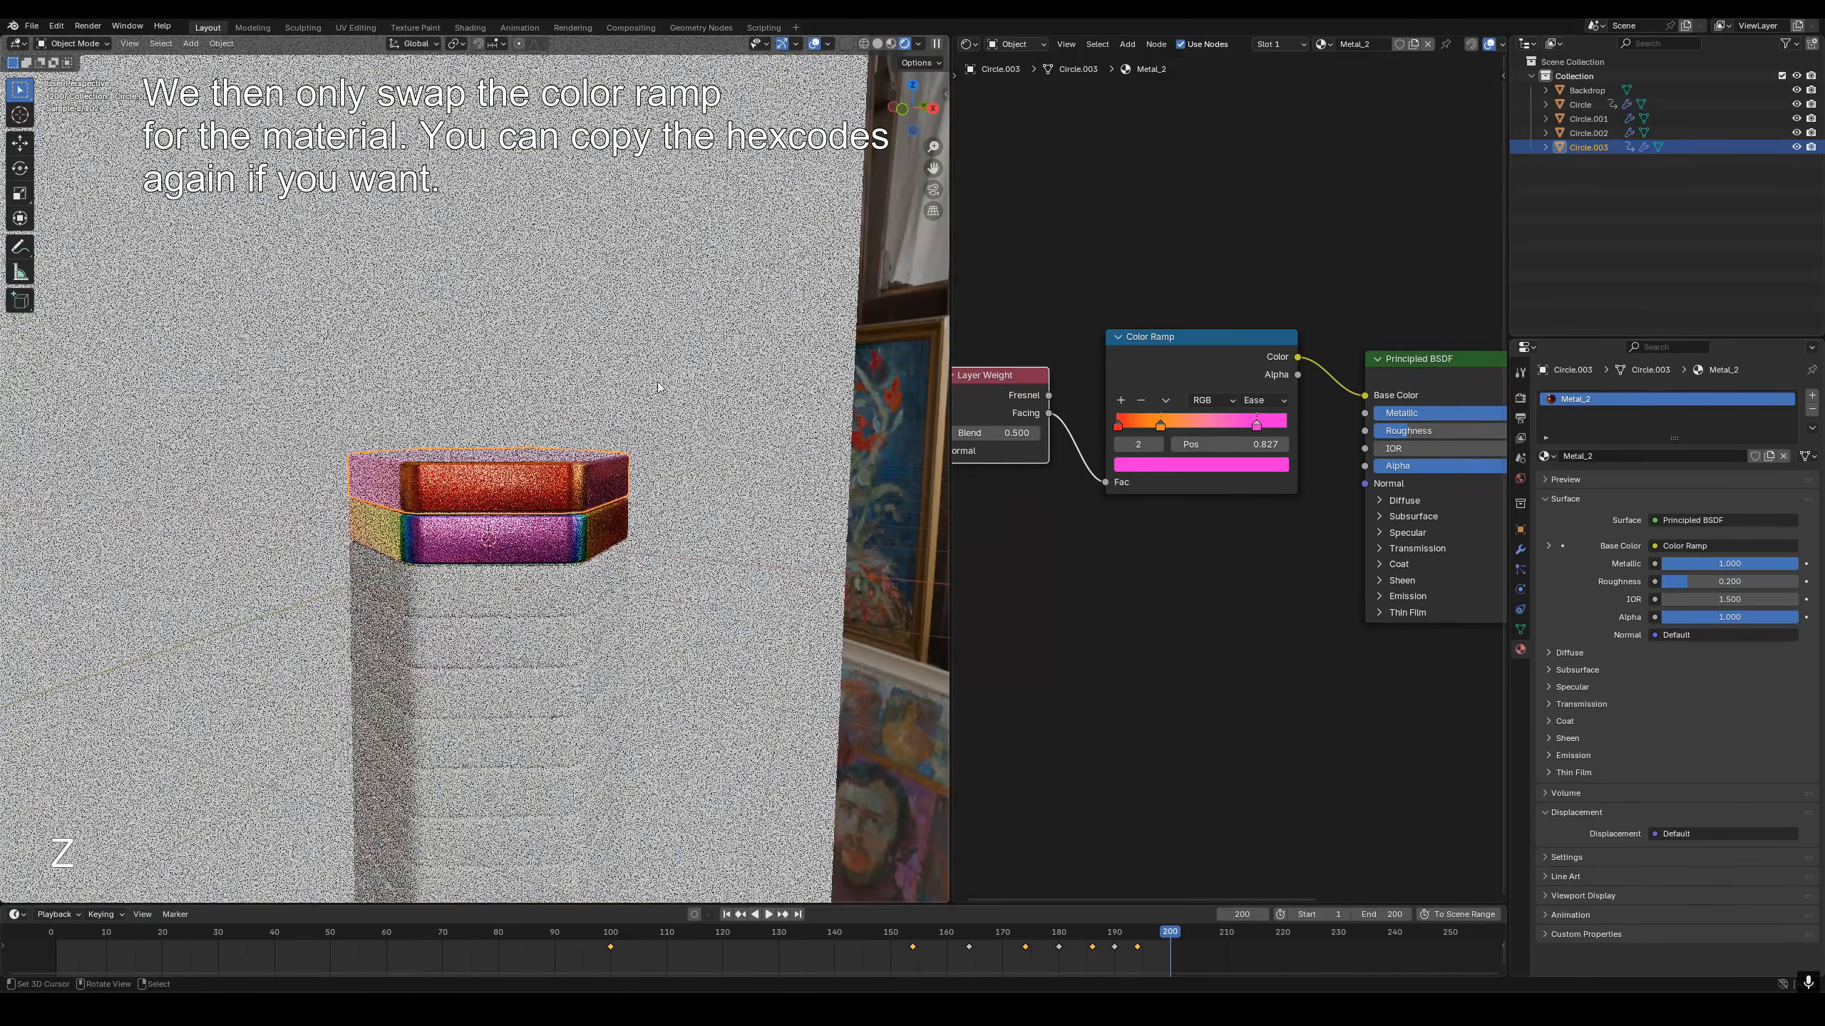
Apply the Array modifier on the bottom stack of hexagons.
click(556, 588)
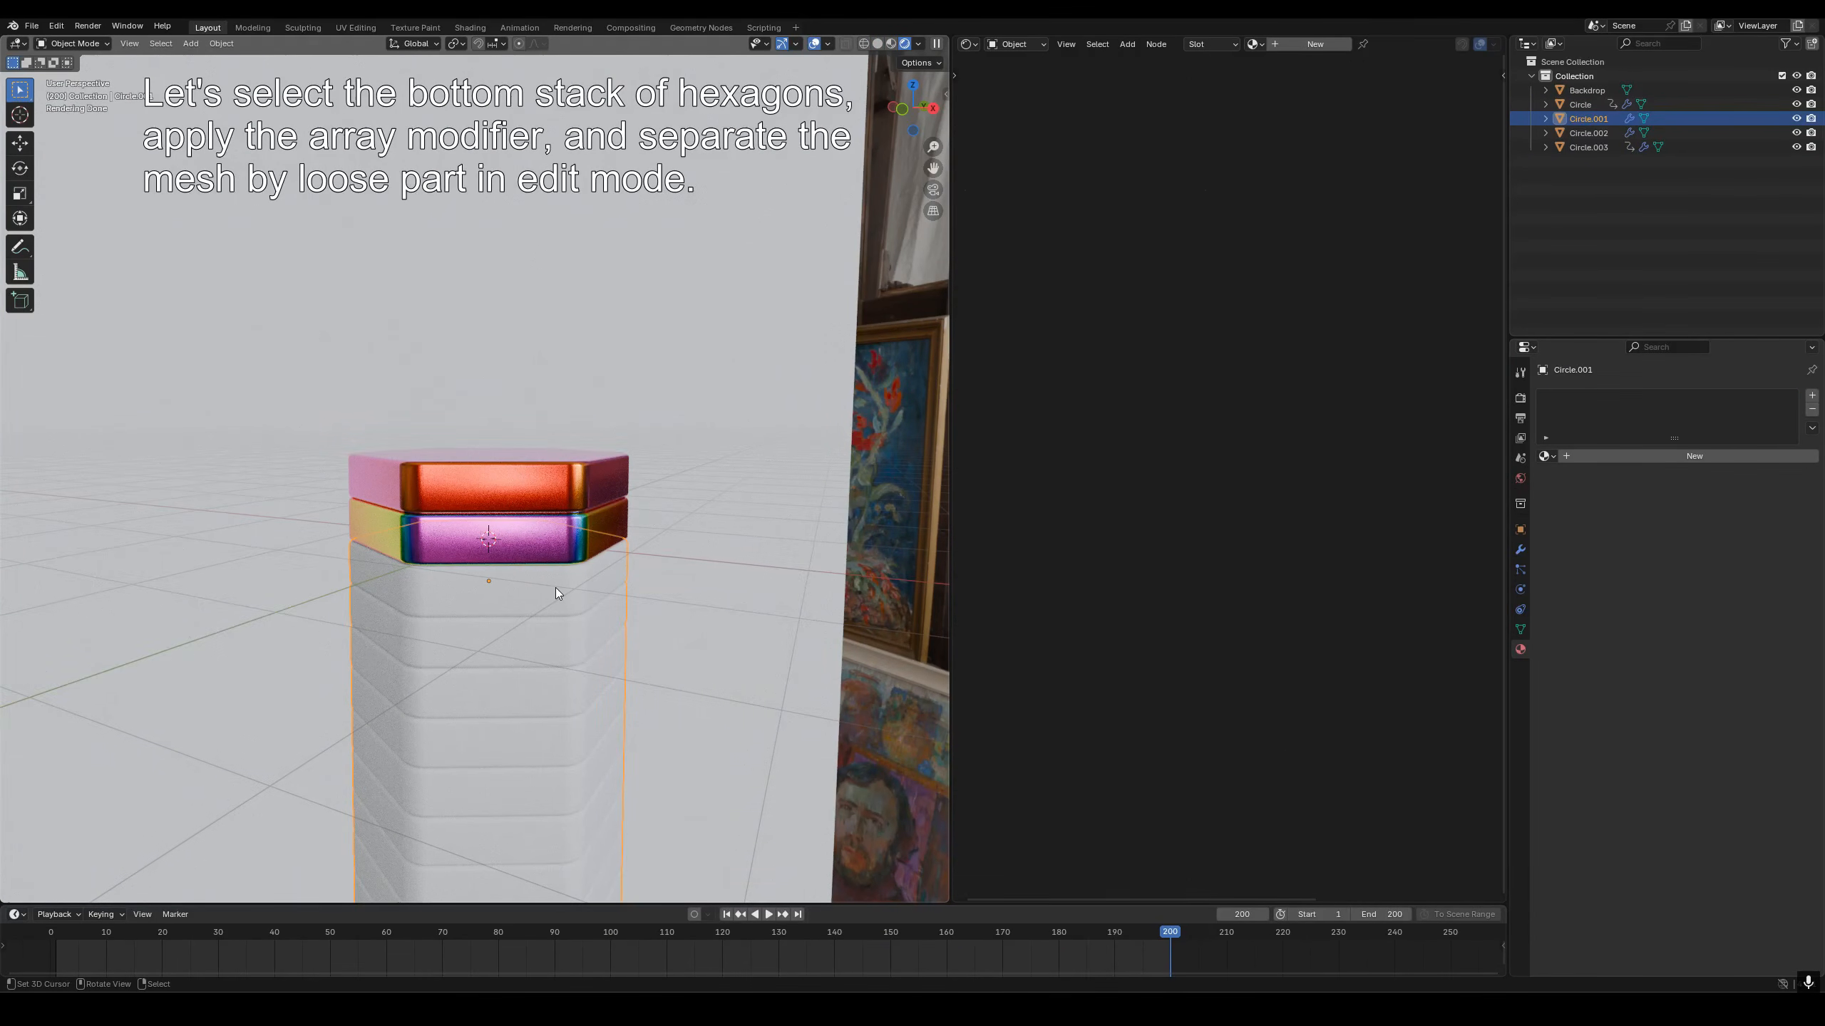
click(1521, 550)
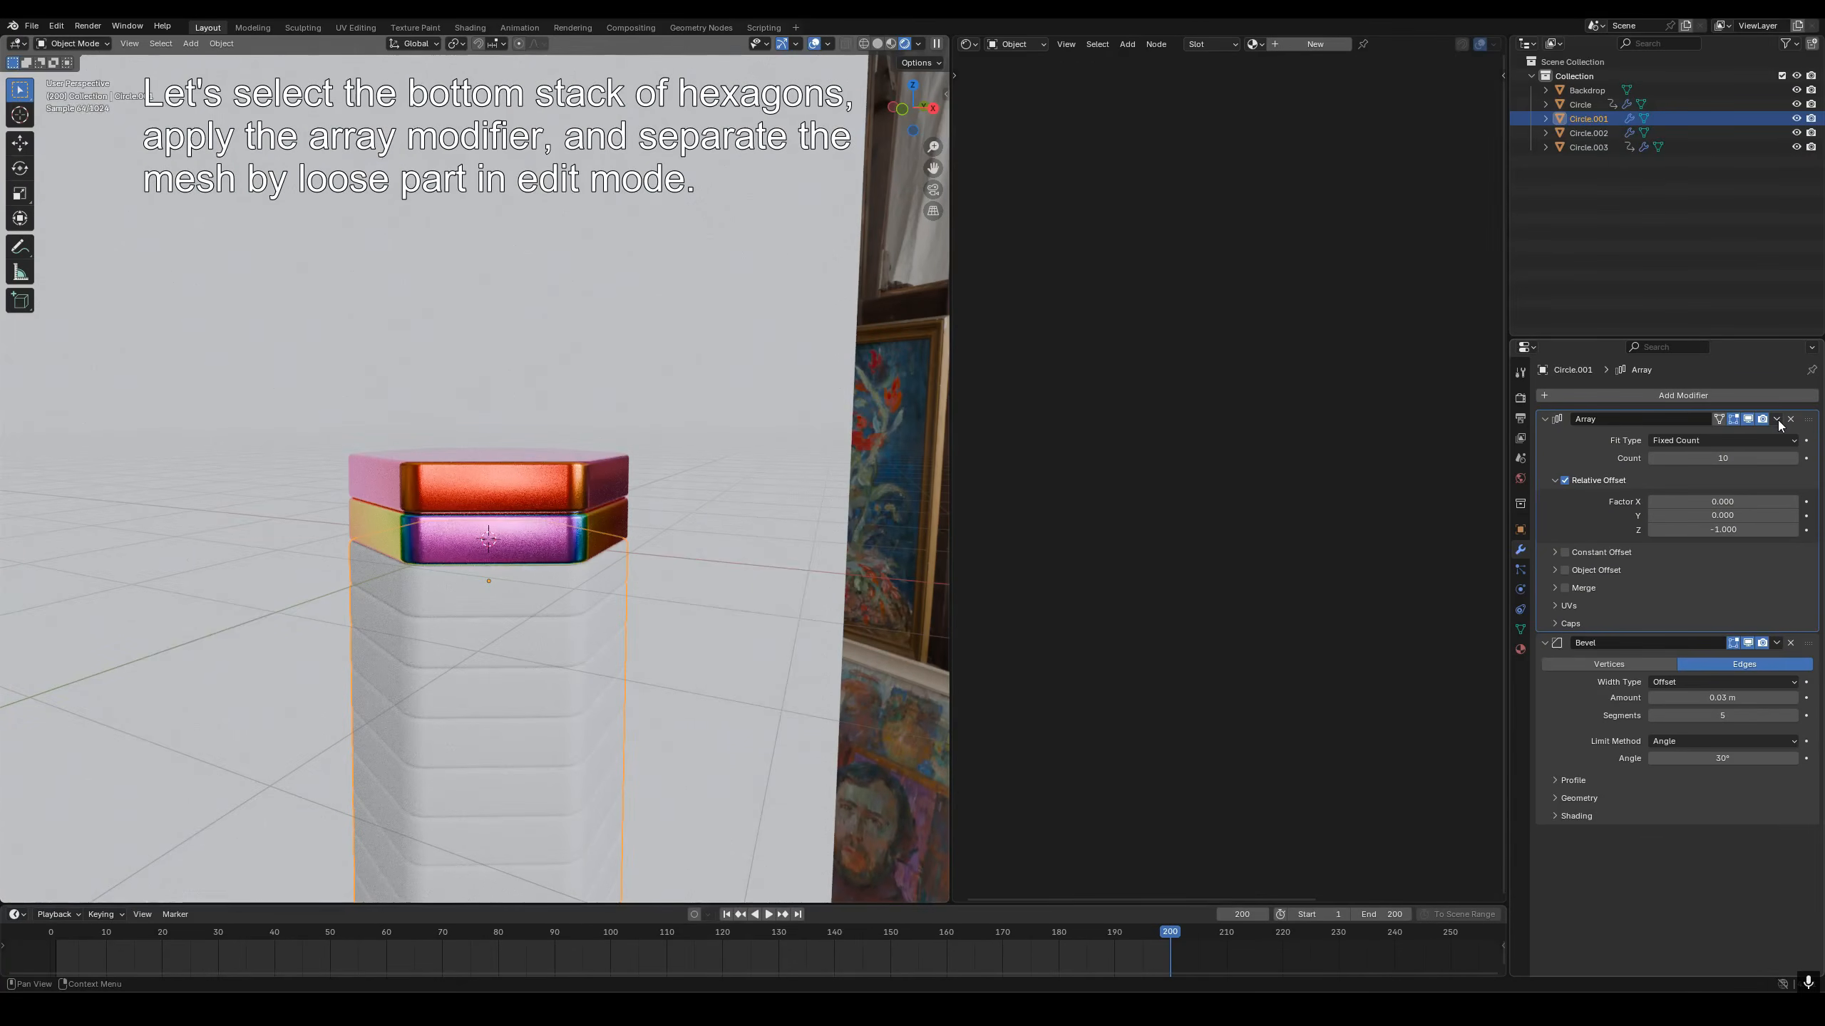
click(1777, 420)
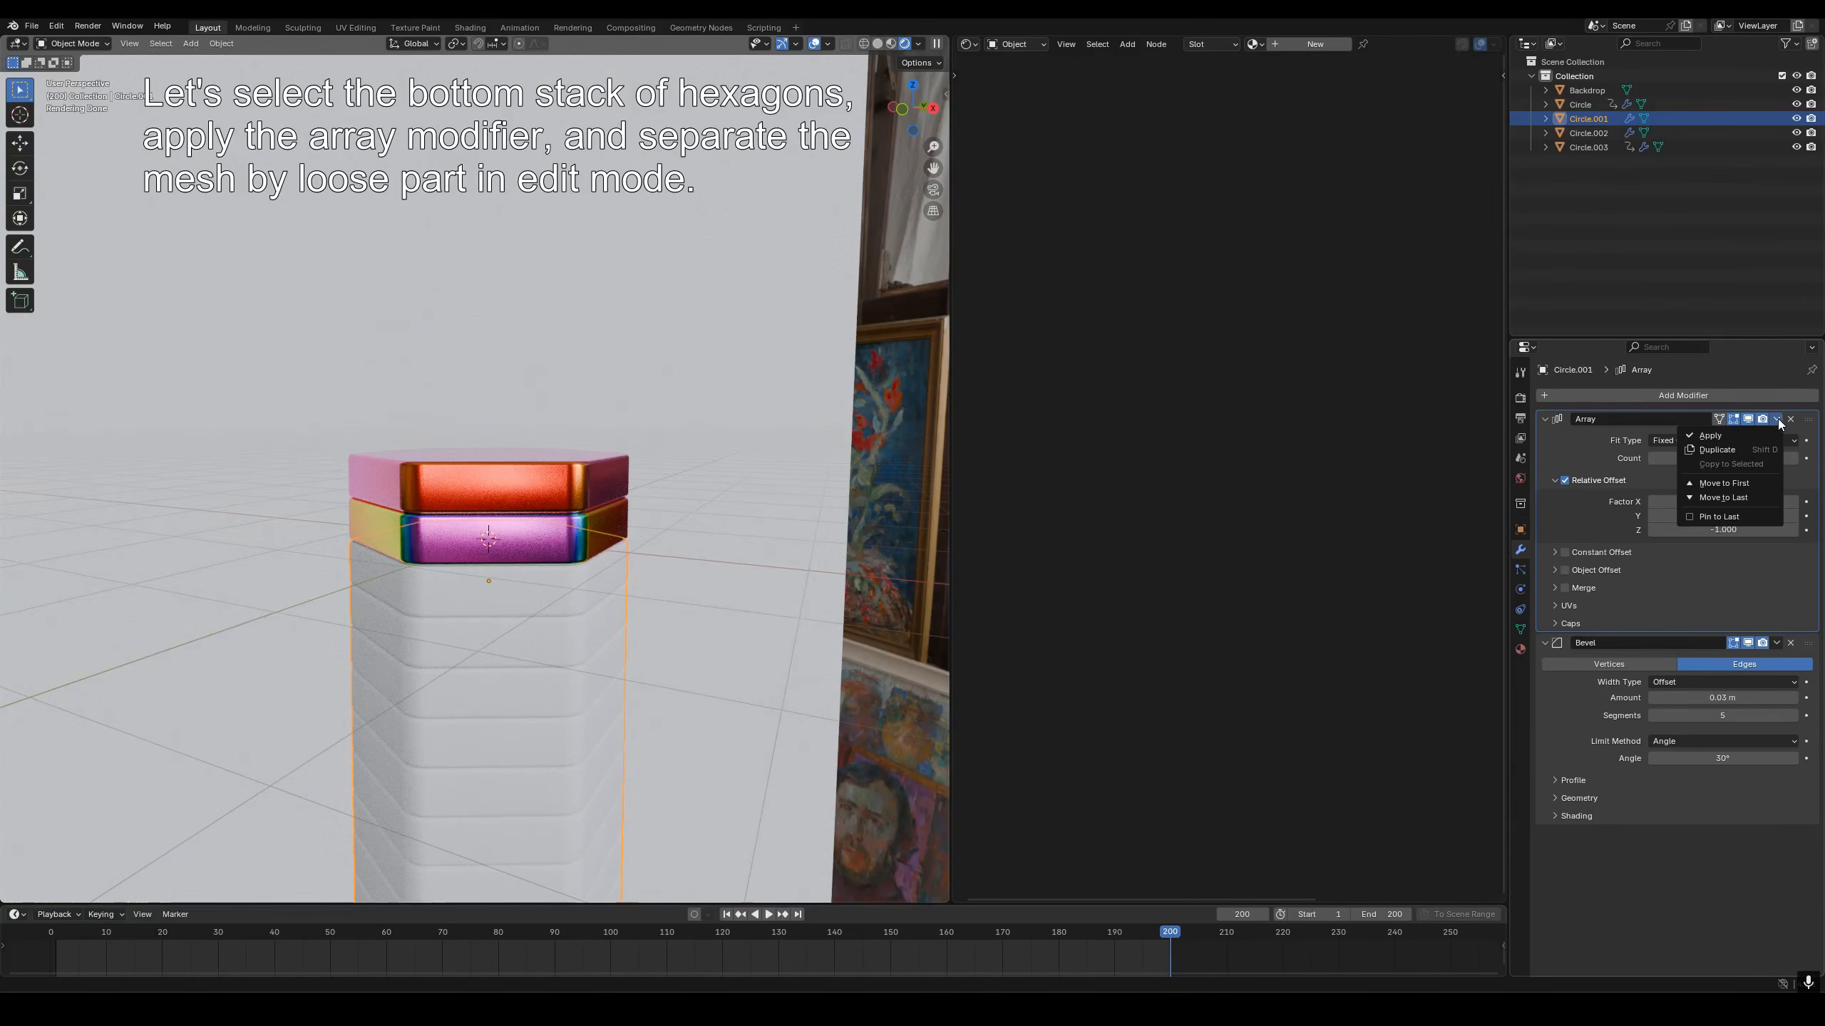
click(1711, 436)
Separate the bottom stack's whole mesh by loose parts into individual hexagons and return to Object Mode.
key(Tab)
key(a)
key(F3)
text(sep)
key(Down)
key(Return)
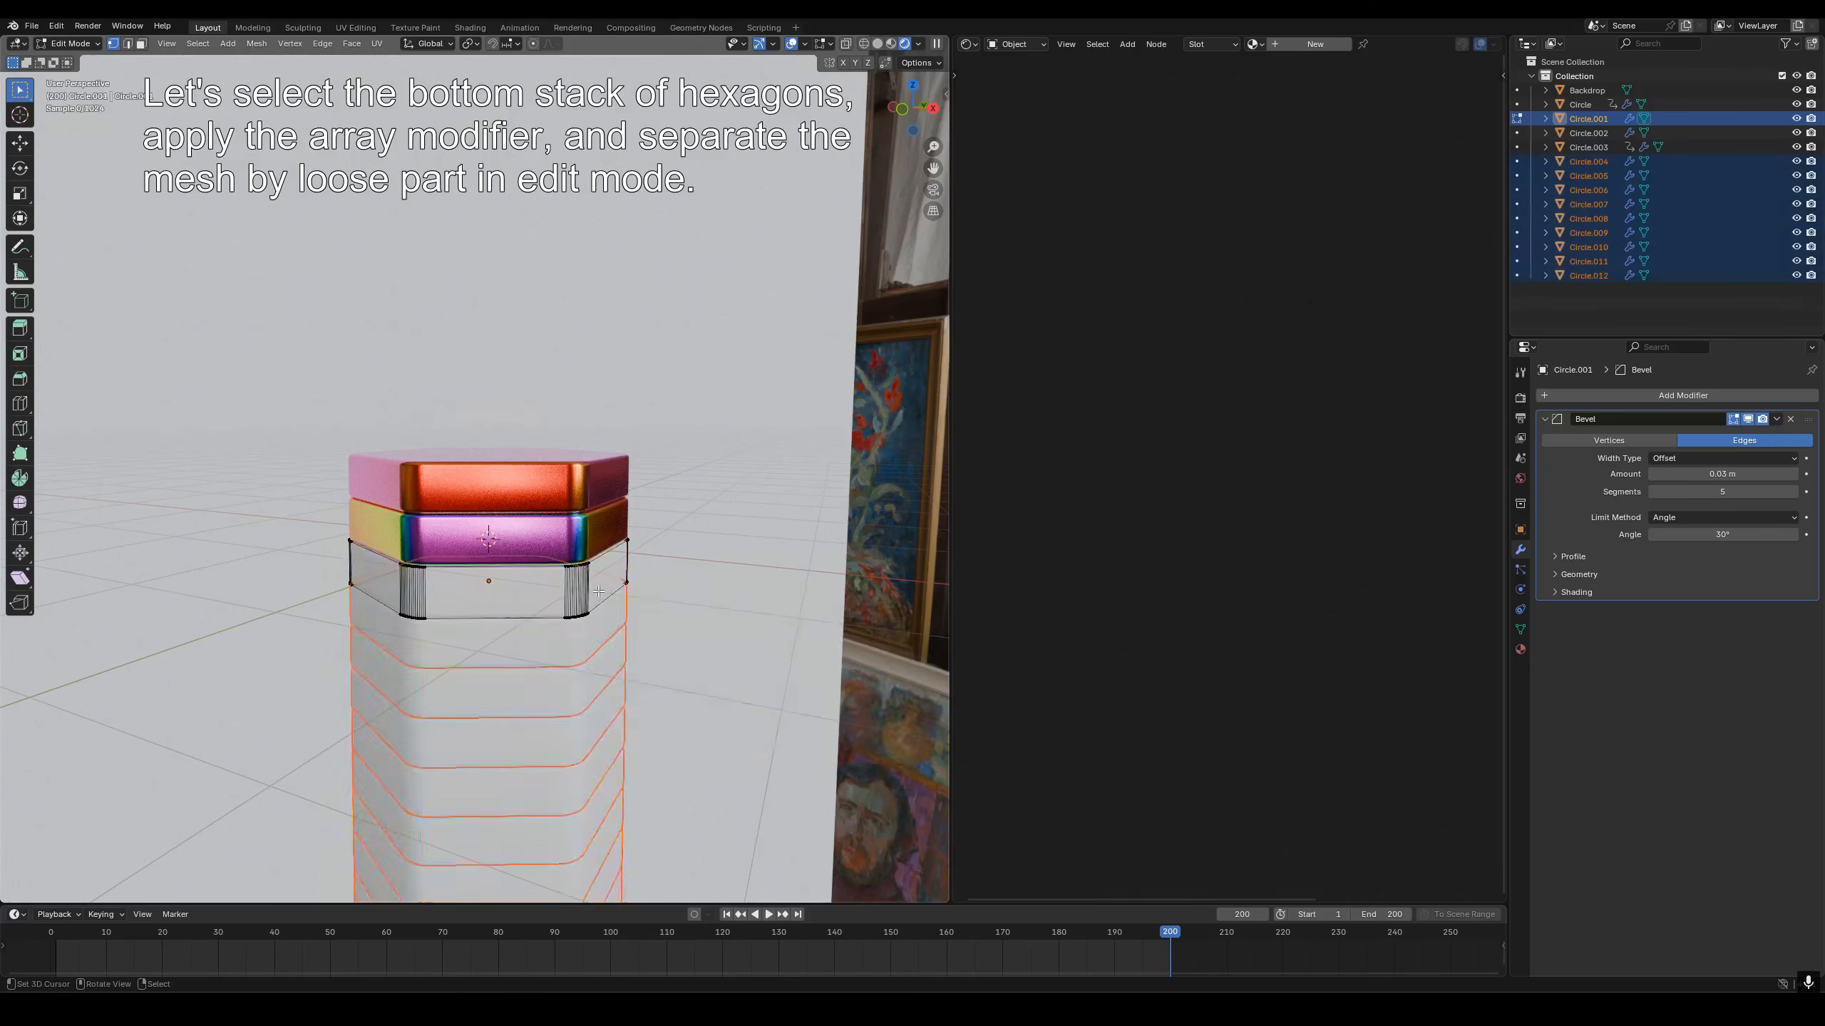
key(Tab)
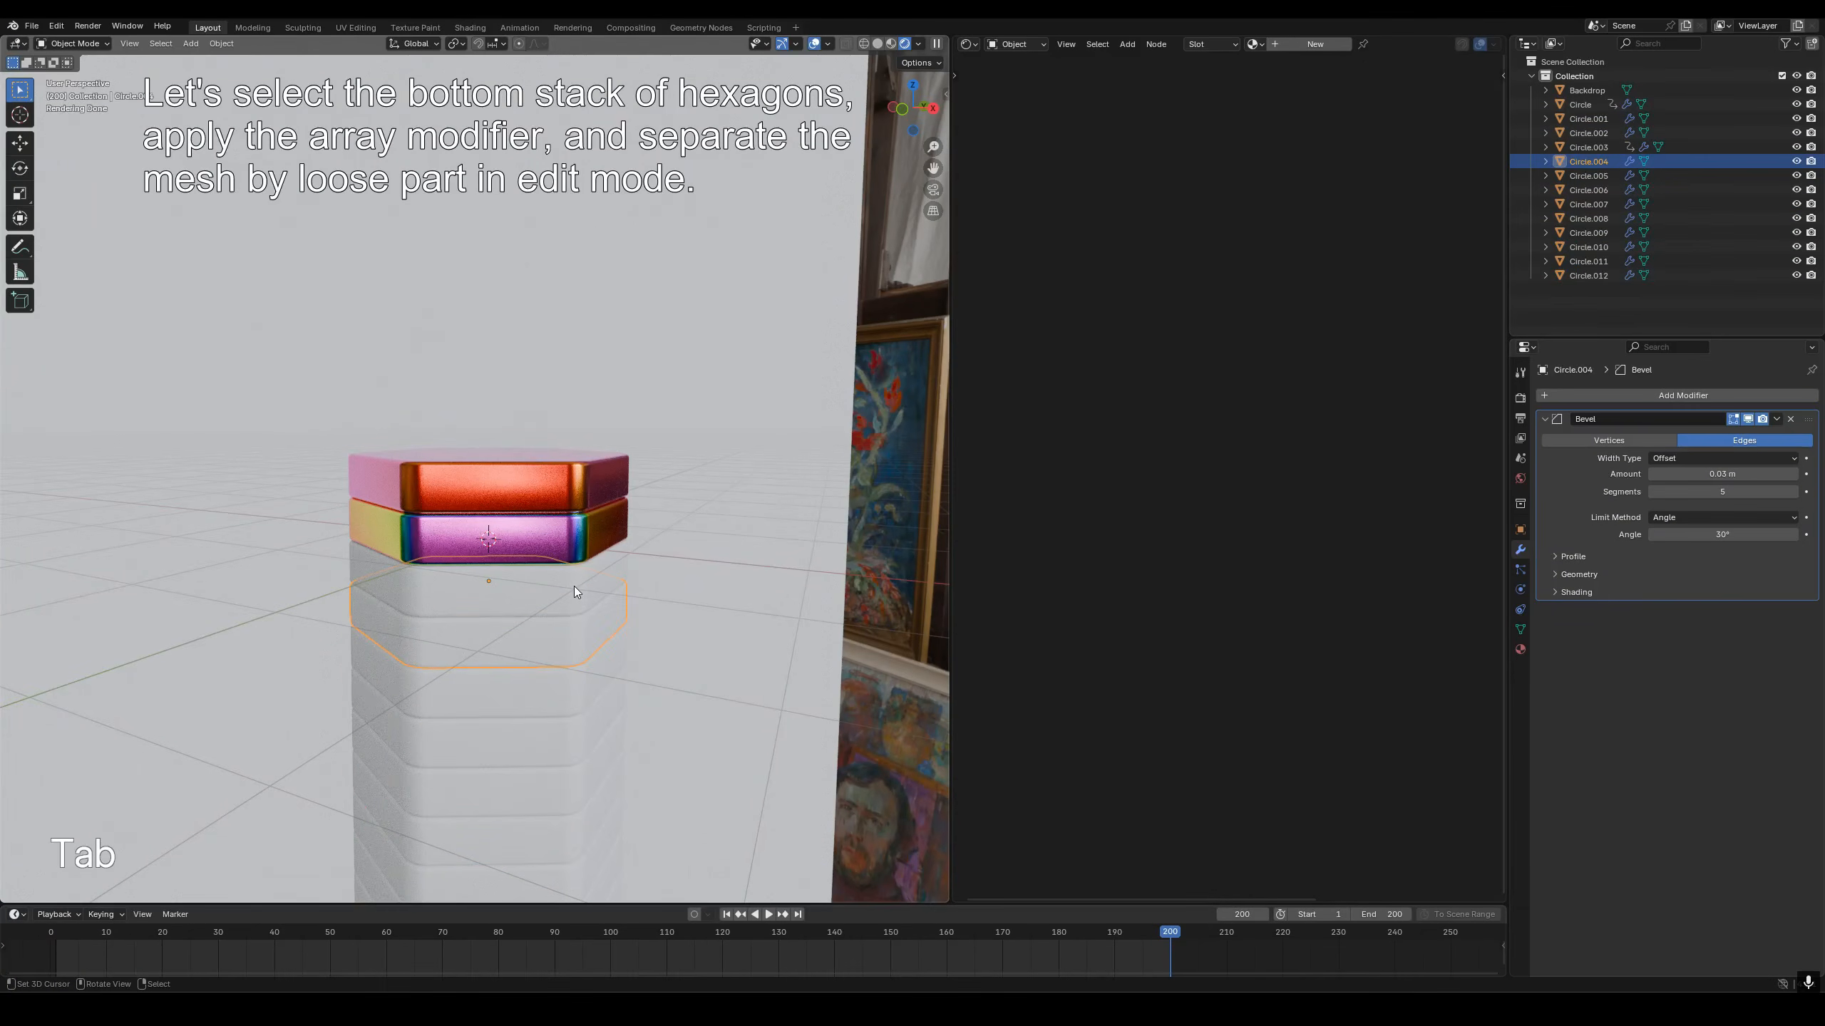
Assign Metal_2, Metal_1 and Metal_2 in order to the top three uncoloured hexagons of the bottom stack.
click(493, 584)
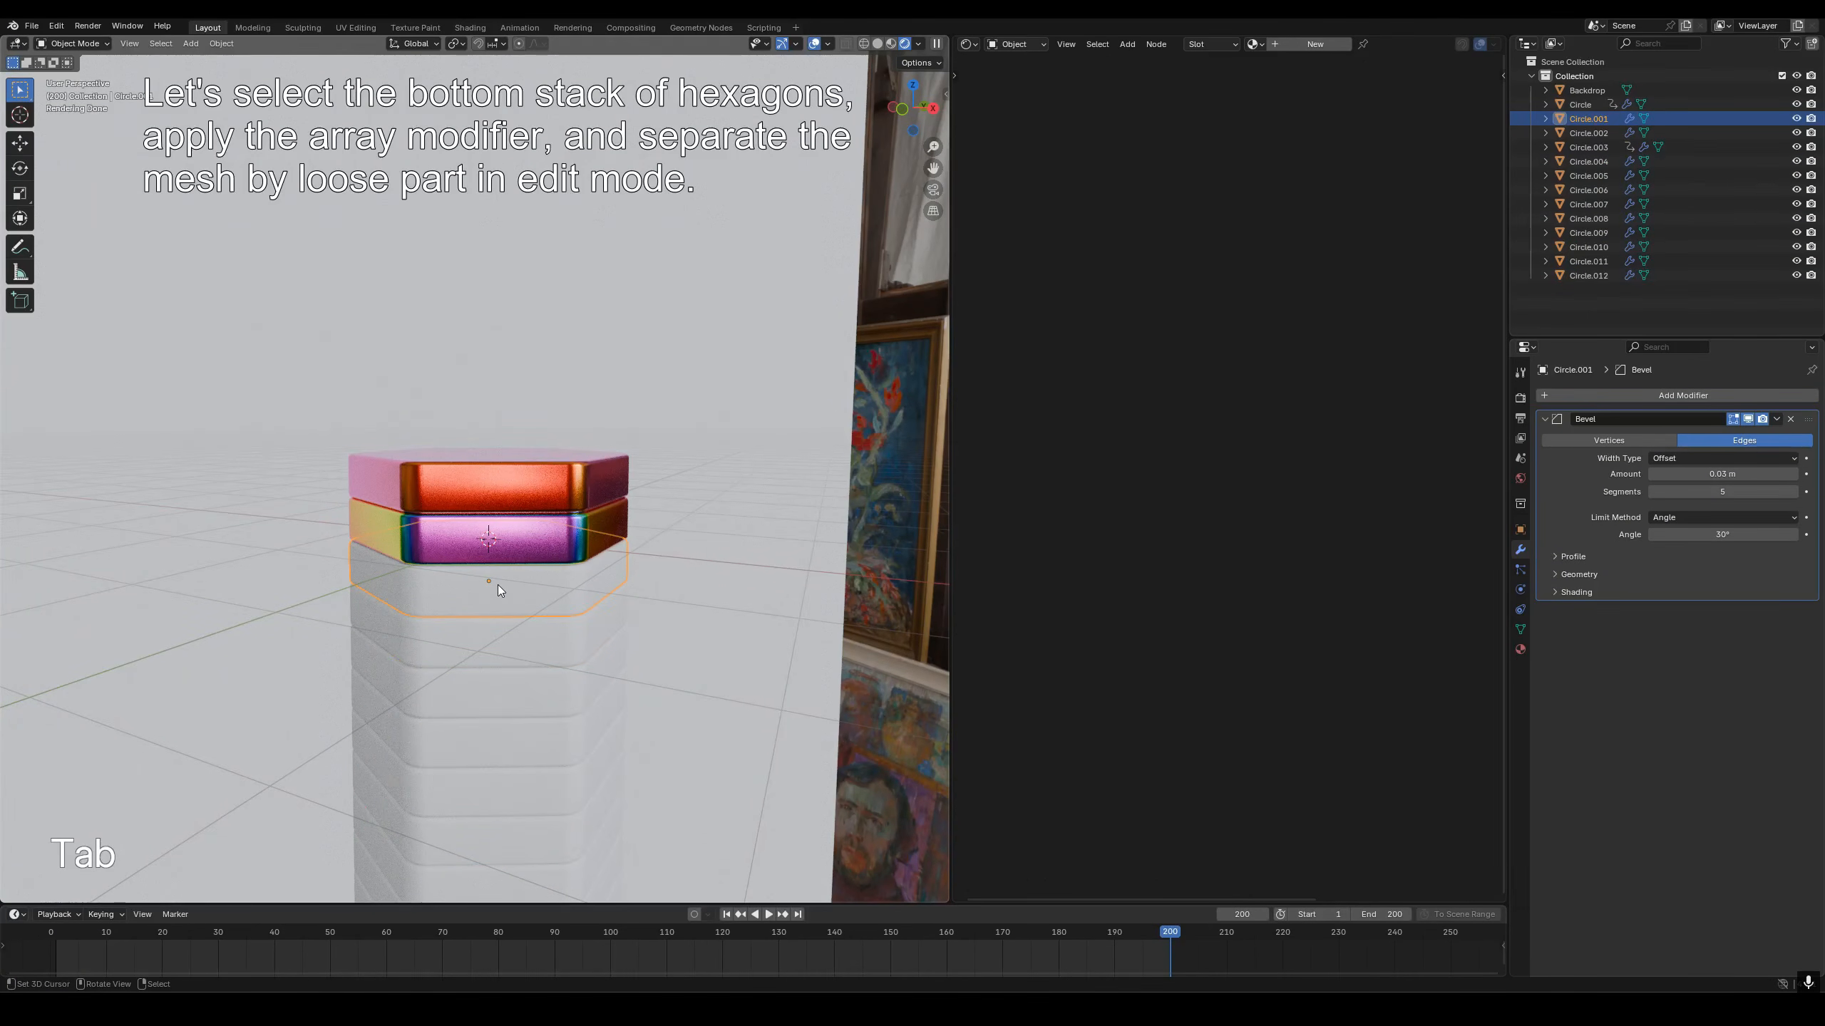
click(1520, 649)
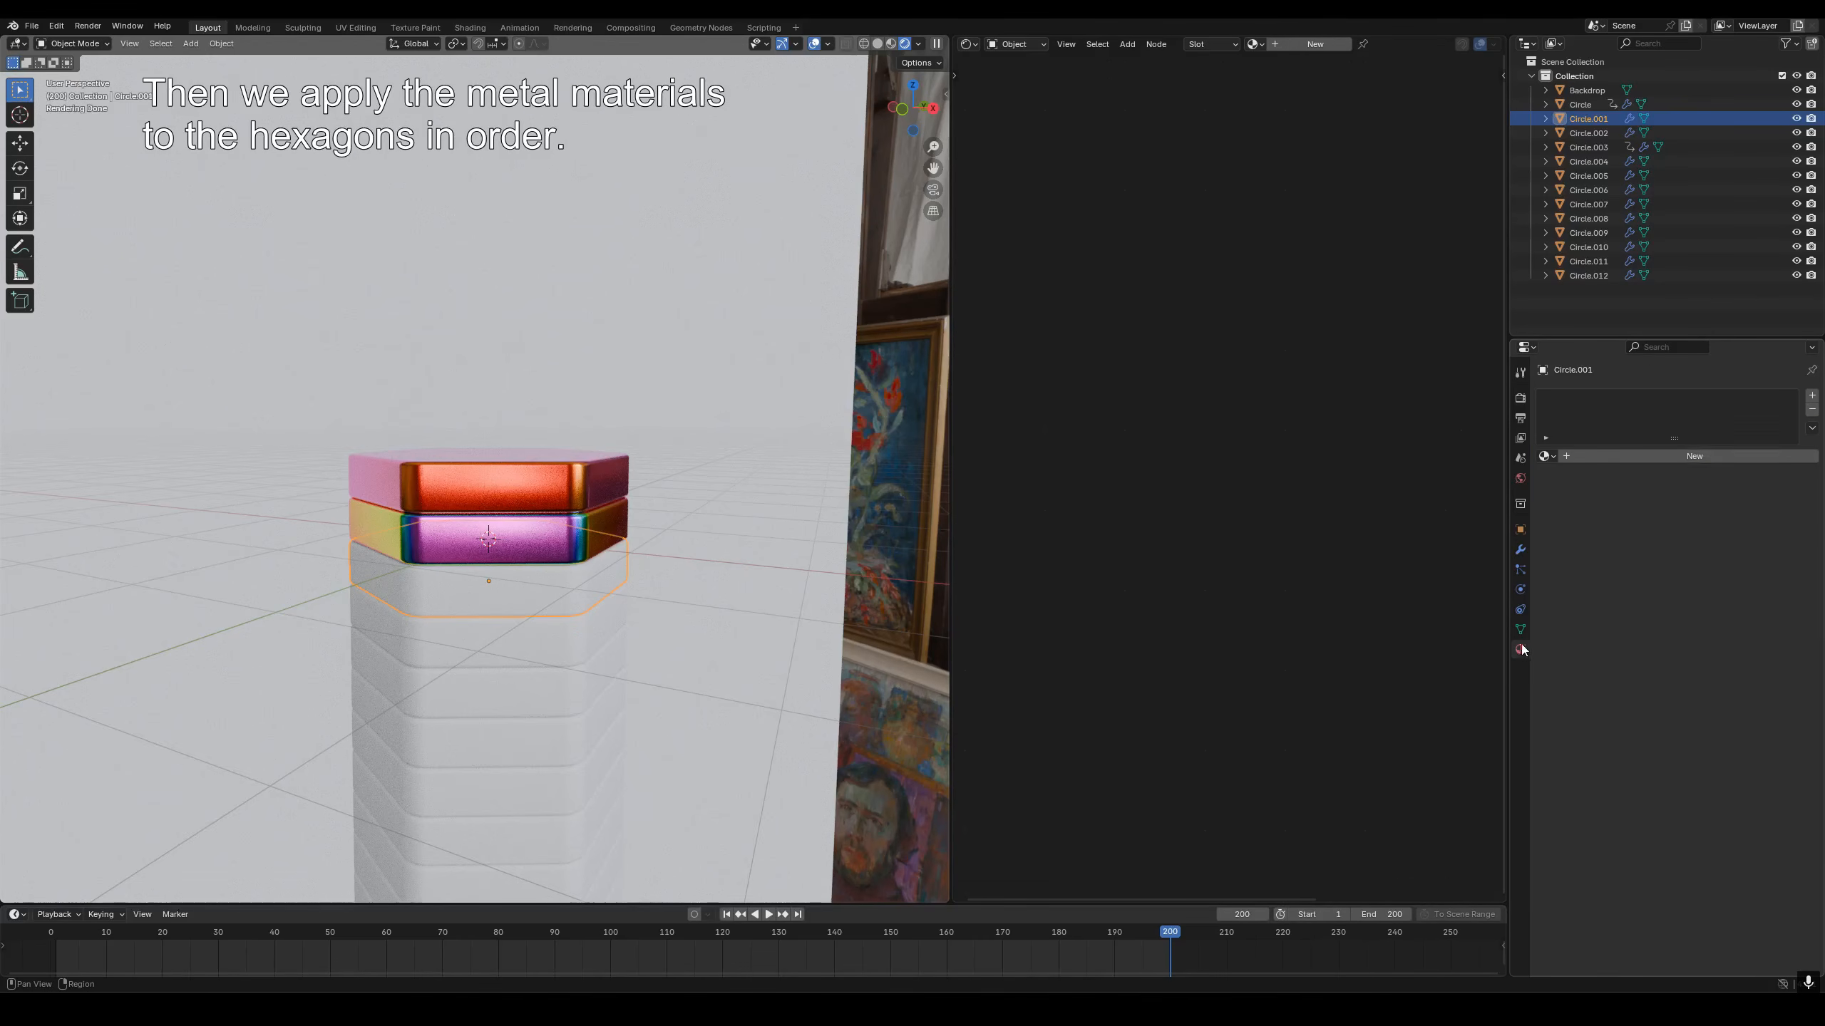
click(1545, 456)
click(1580, 496)
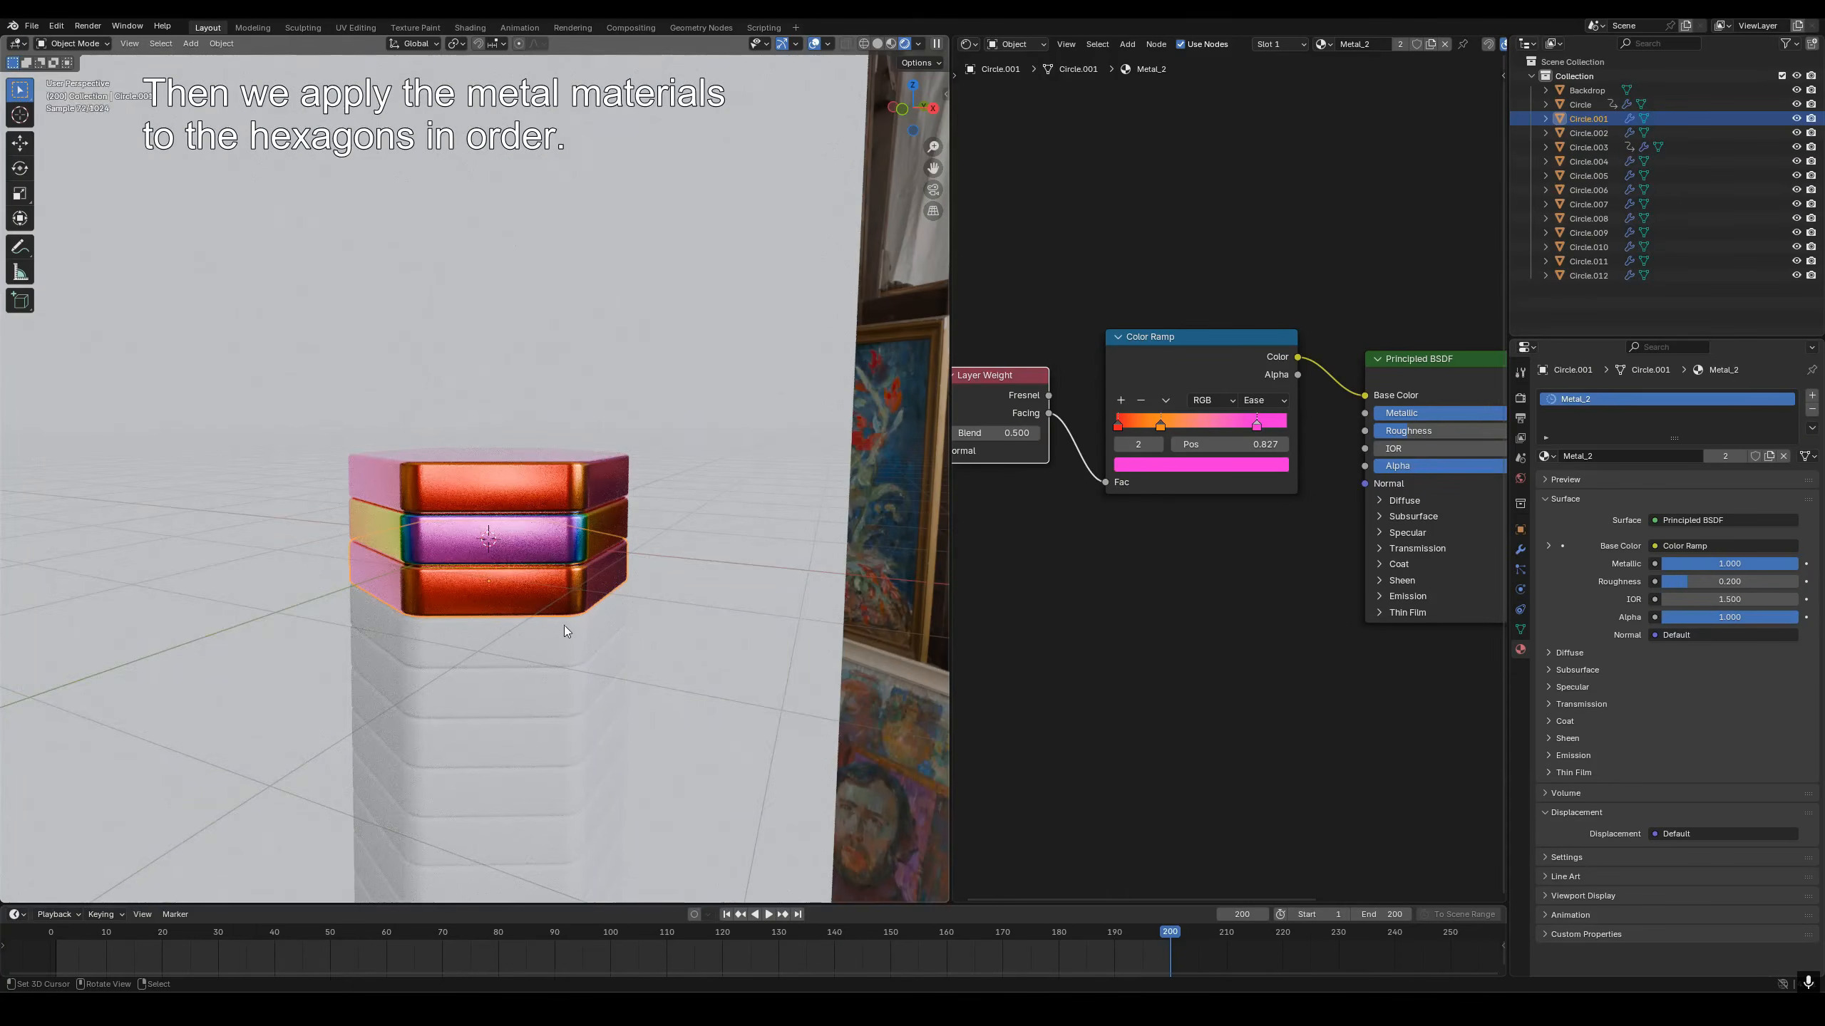
right_click(560, 643)
click(1545, 455)
click(1580, 480)
right_click(550, 694)
click(1545, 455)
click(1580, 496)
Continue down the bottom stack, assigning Metal_1, Metal_2 and Metal_1 to the next three hexagons.
right_click(556, 742)
click(1546, 455)
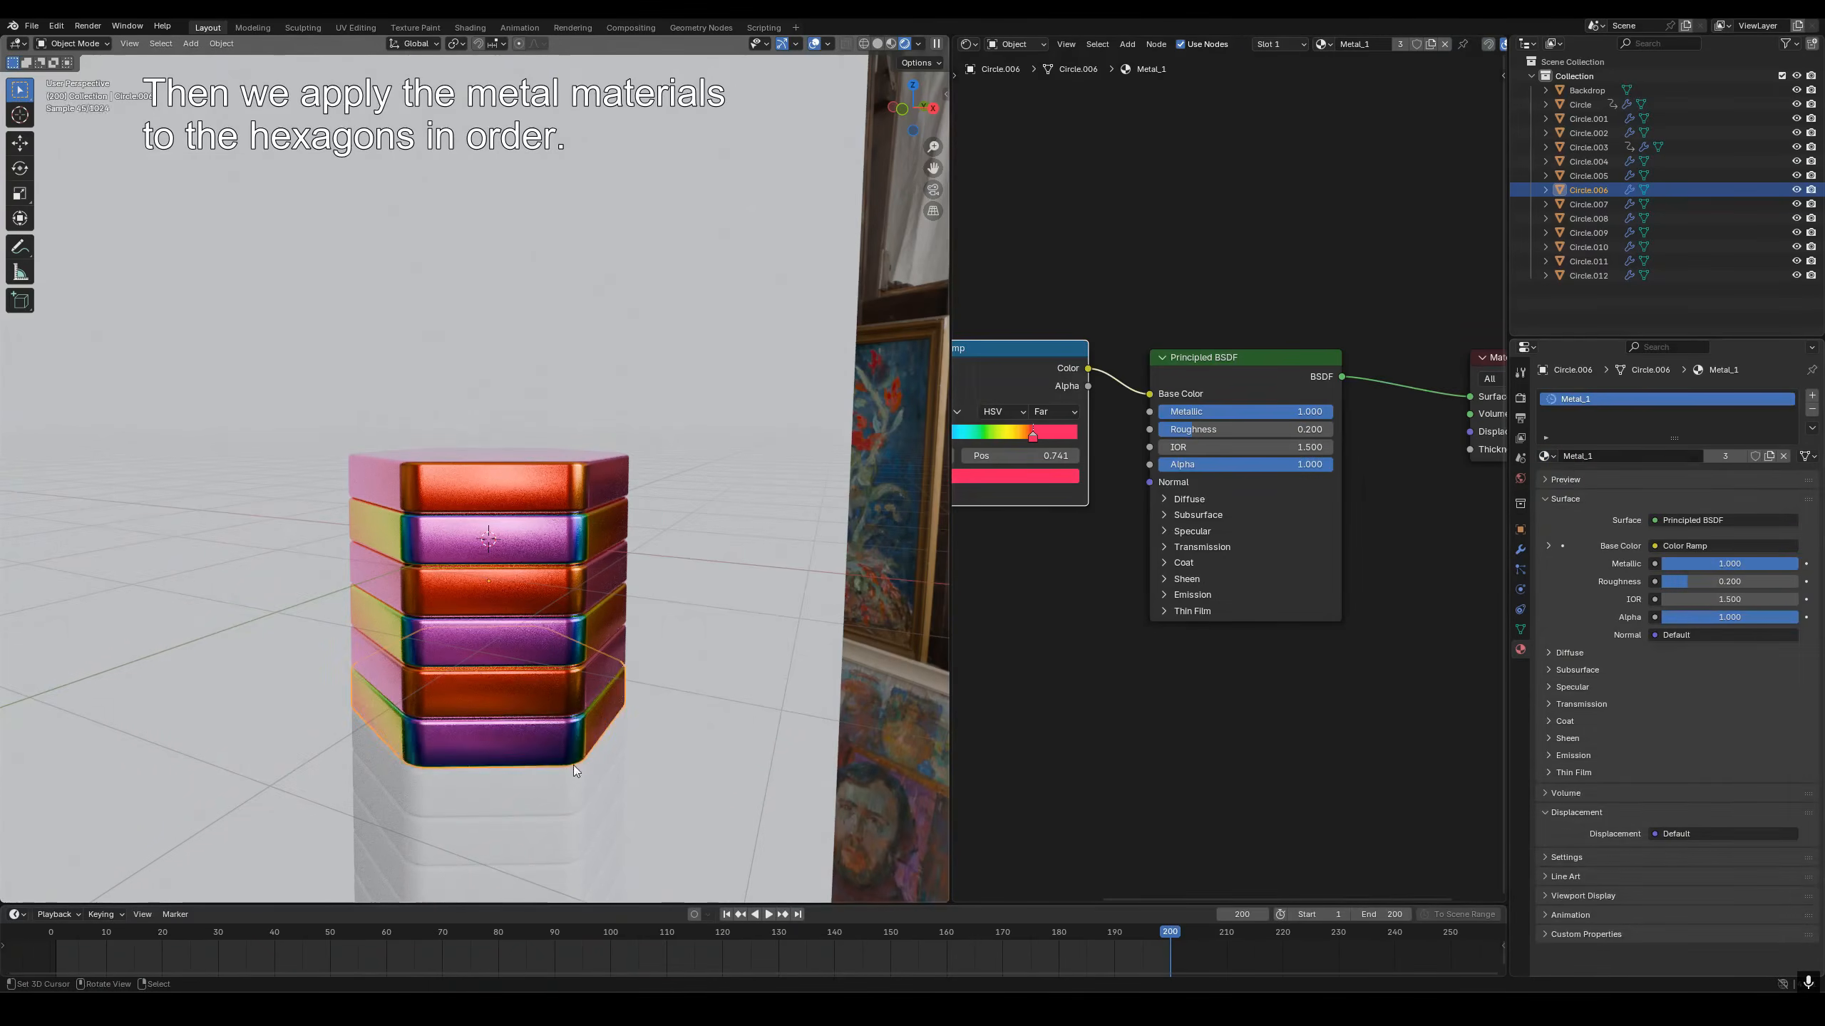
right_click(557, 791)
click(1545, 456)
click(1580, 496)
right_click(557, 841)
click(1545, 456)
click(1573, 480)
Return to solid shading at frame 1 and move the upper stack of hexagons down 0.05 m along Z.
key(alt+a)
middle_drag(611, 496, 505, 506)
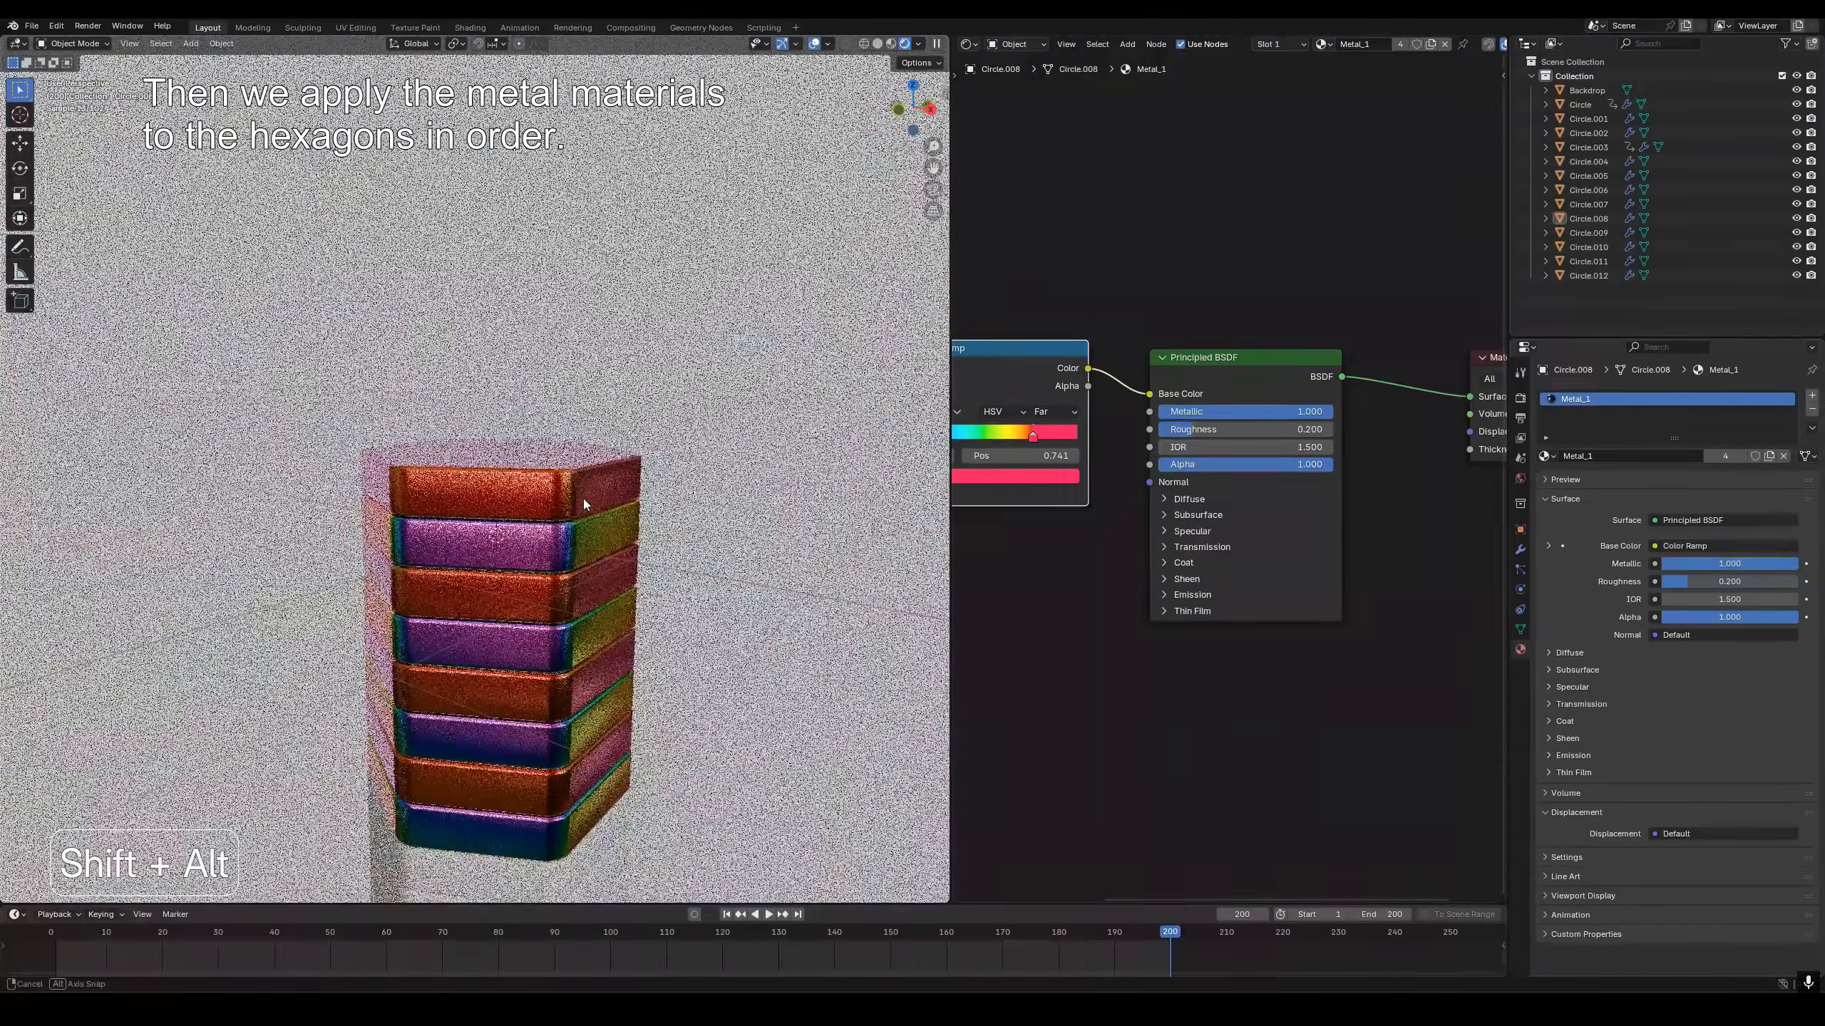
scroll(583, 504, down, 6)
middle_drag(539, 446, 534, 517)
key(z)
key(shift+Left)
scroll(579, 370, up, 3)
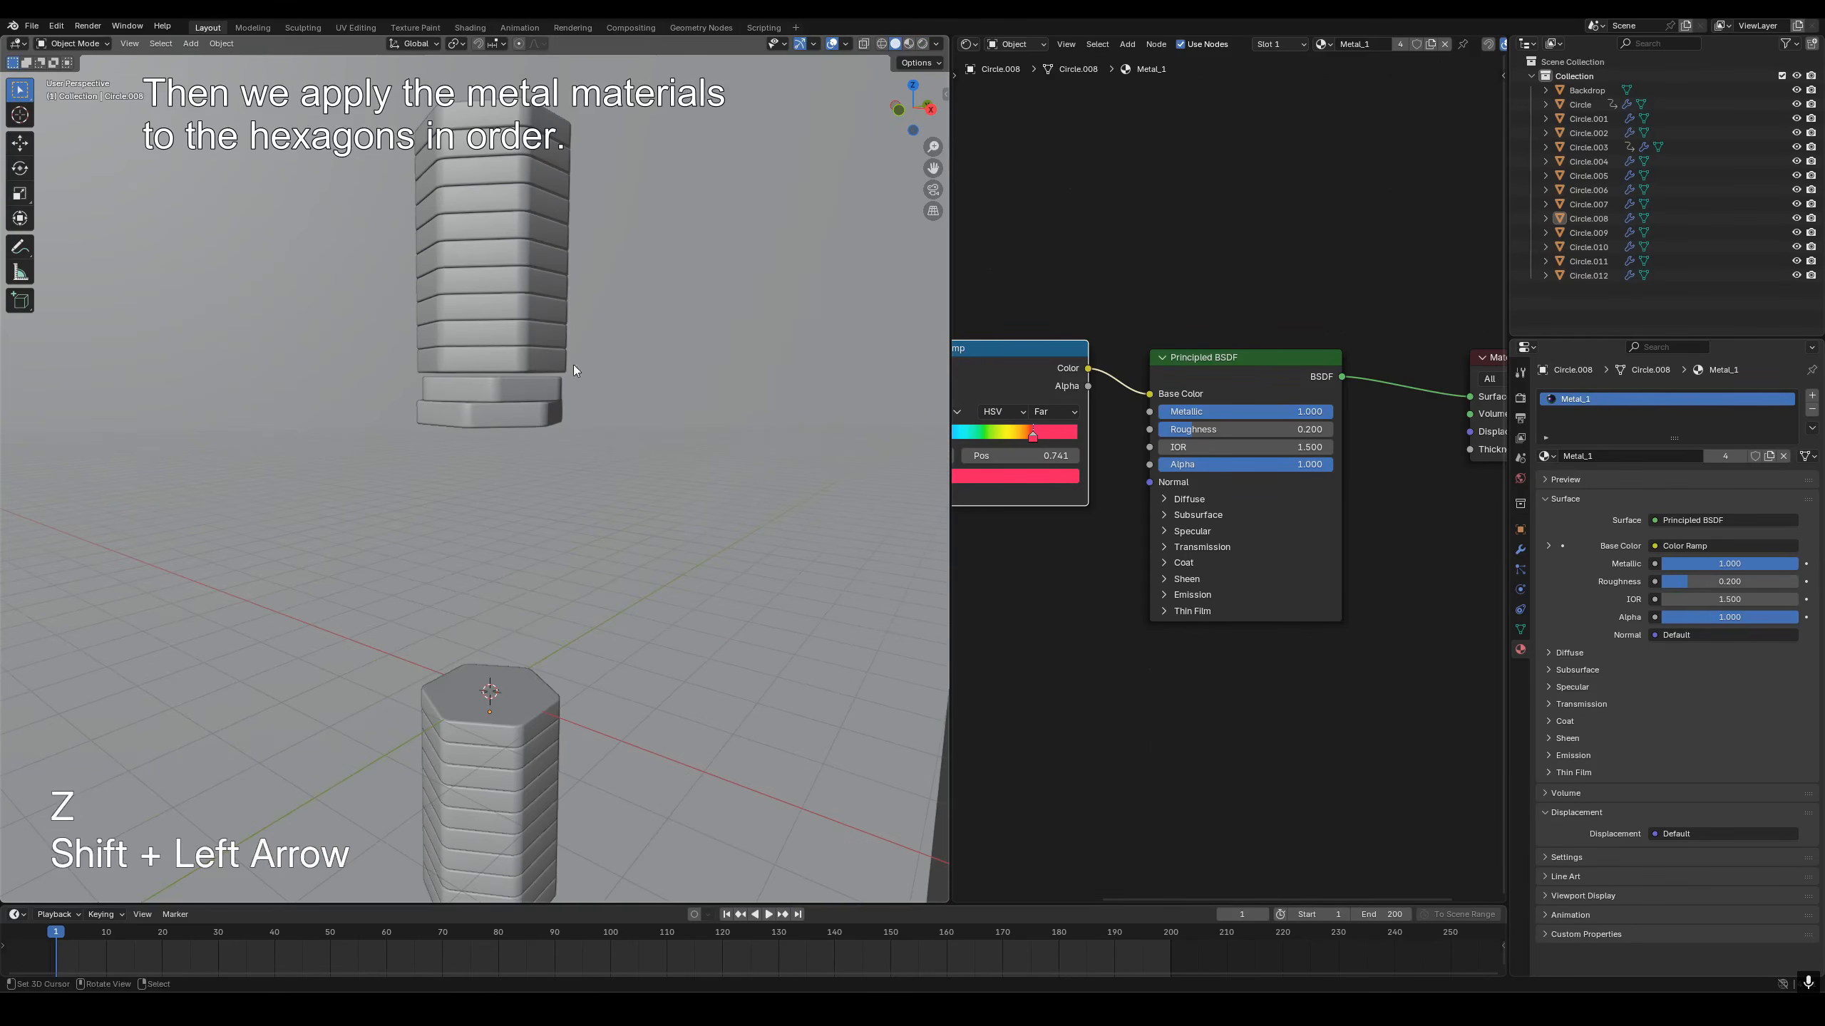
right_click(520, 357)
key(KP_5)
key(KP_1)
scroll(570, 319, up, 3)
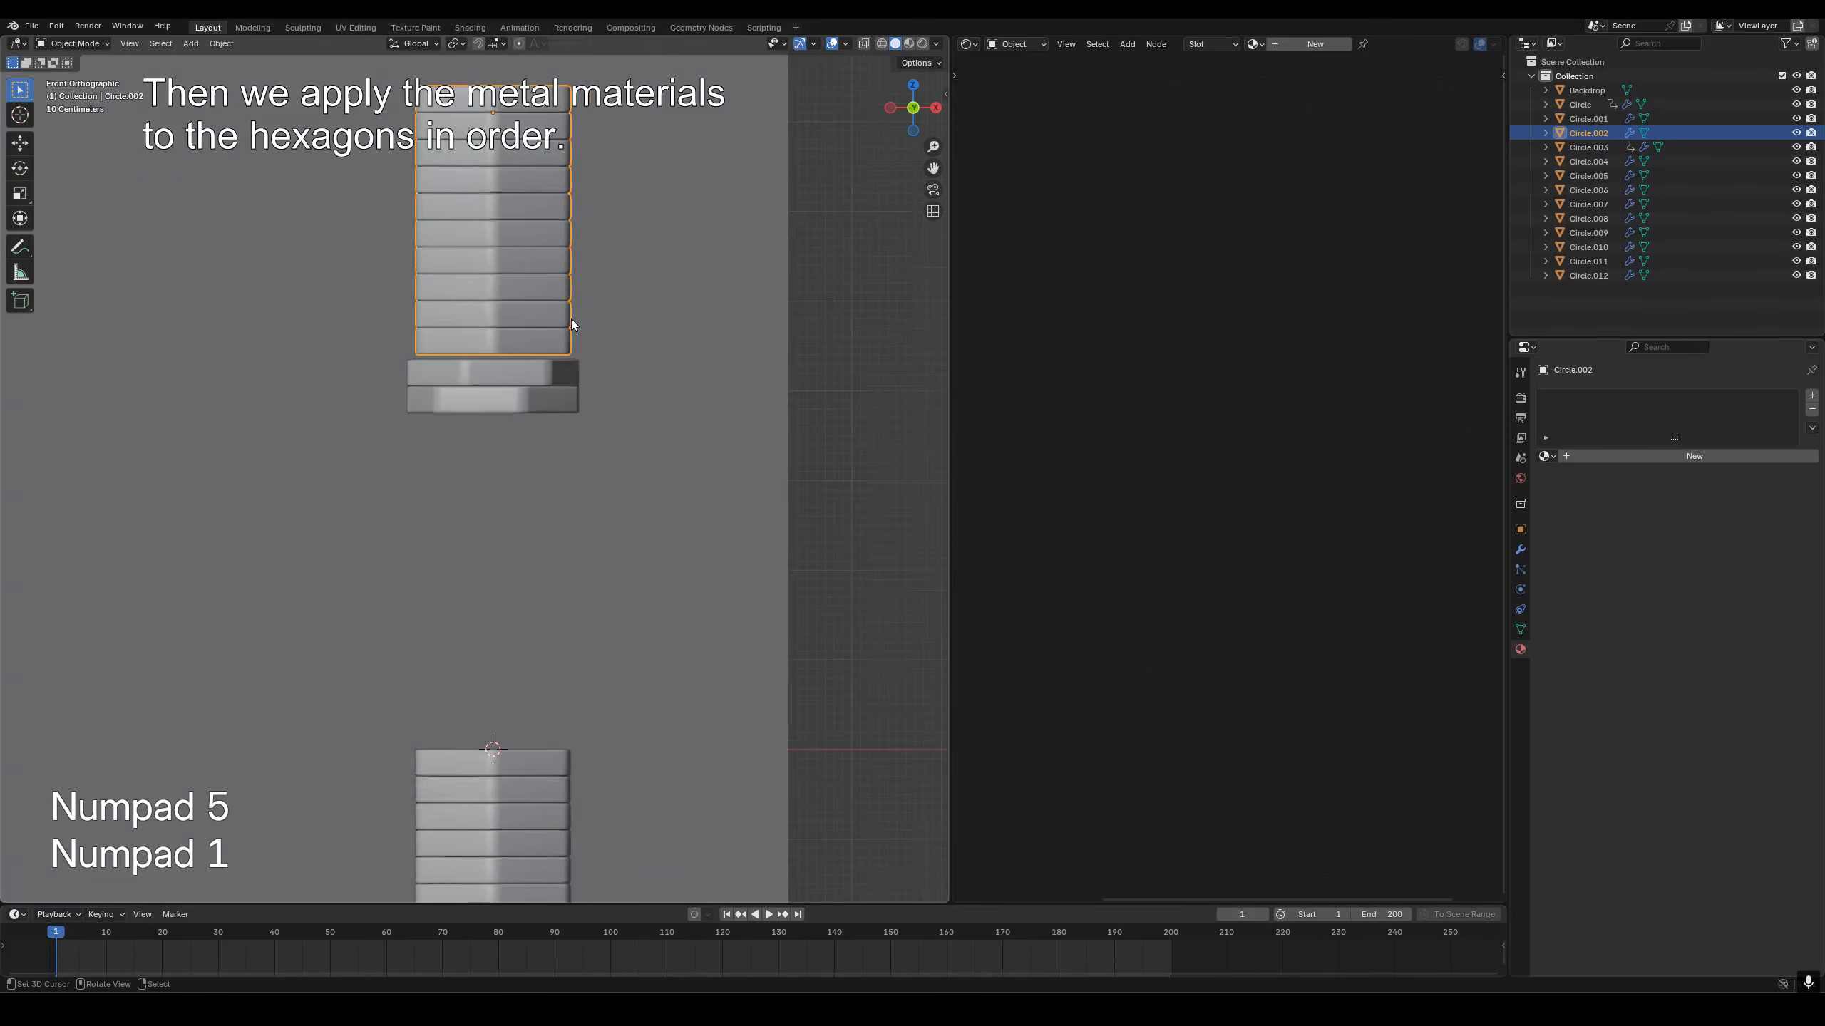
alt+middle_drag(590, 319, 602, 395)
text(gz-0.05)
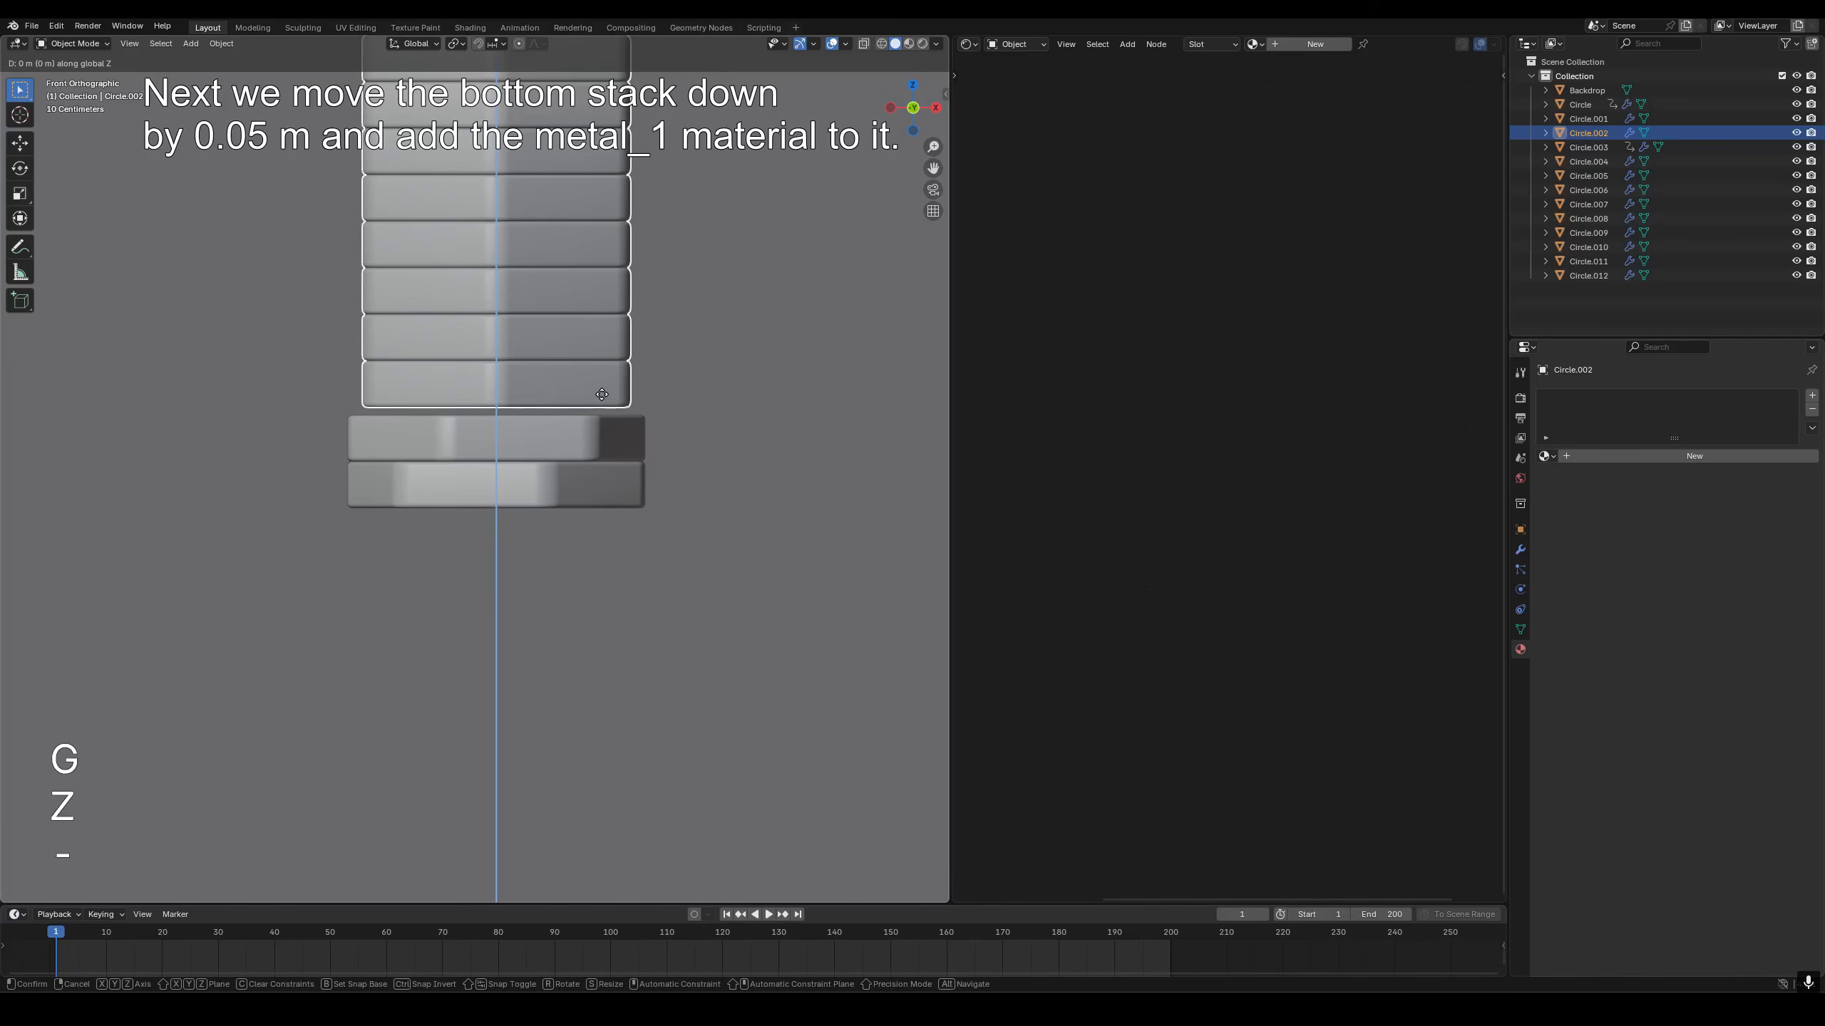
key(Return)
Assign the Metal_1 material to the upper stack and show the viewport in material preview shading.
scroll(601, 394, down, 3)
alt+middle_drag(603, 403, 518, 460)
click(1545, 456)
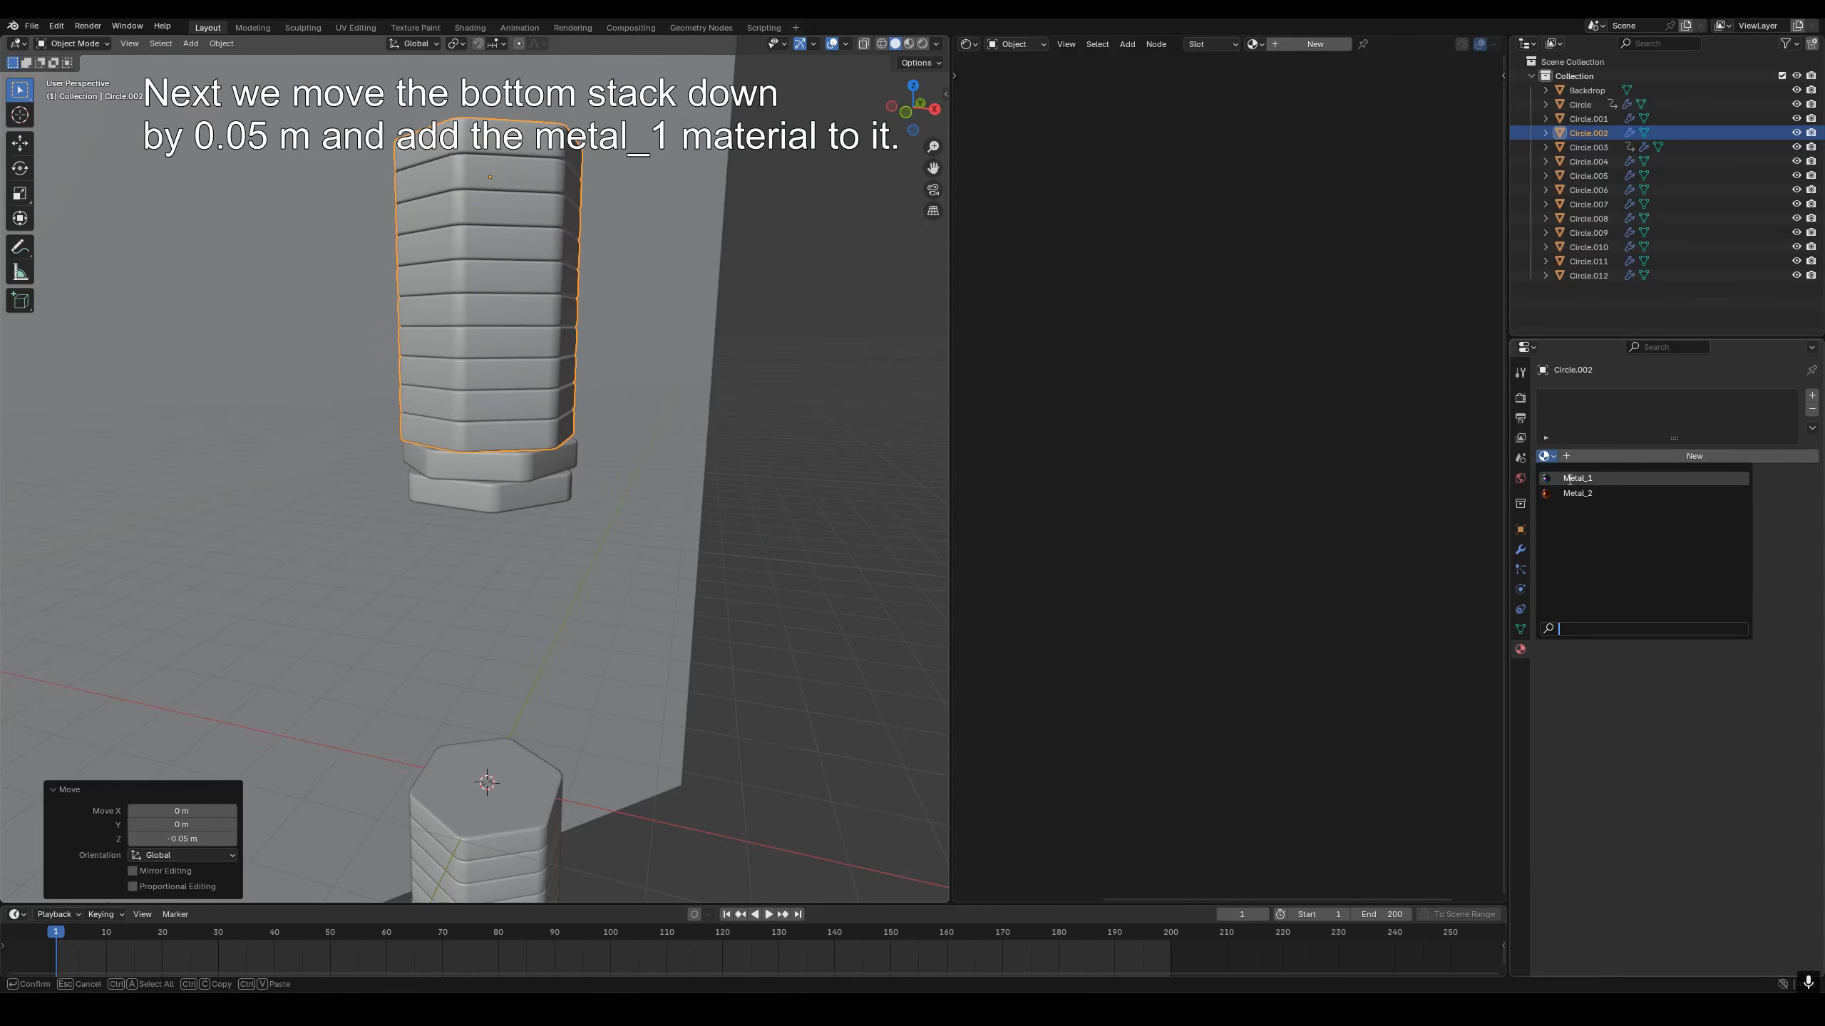
click(1573, 478)
key(z)
click(607, 492)
mouse_move(608, 492)
alt+middle_down()
mouse_move(633, 481)
mouse_move(591, 347)
alt+middle_up()
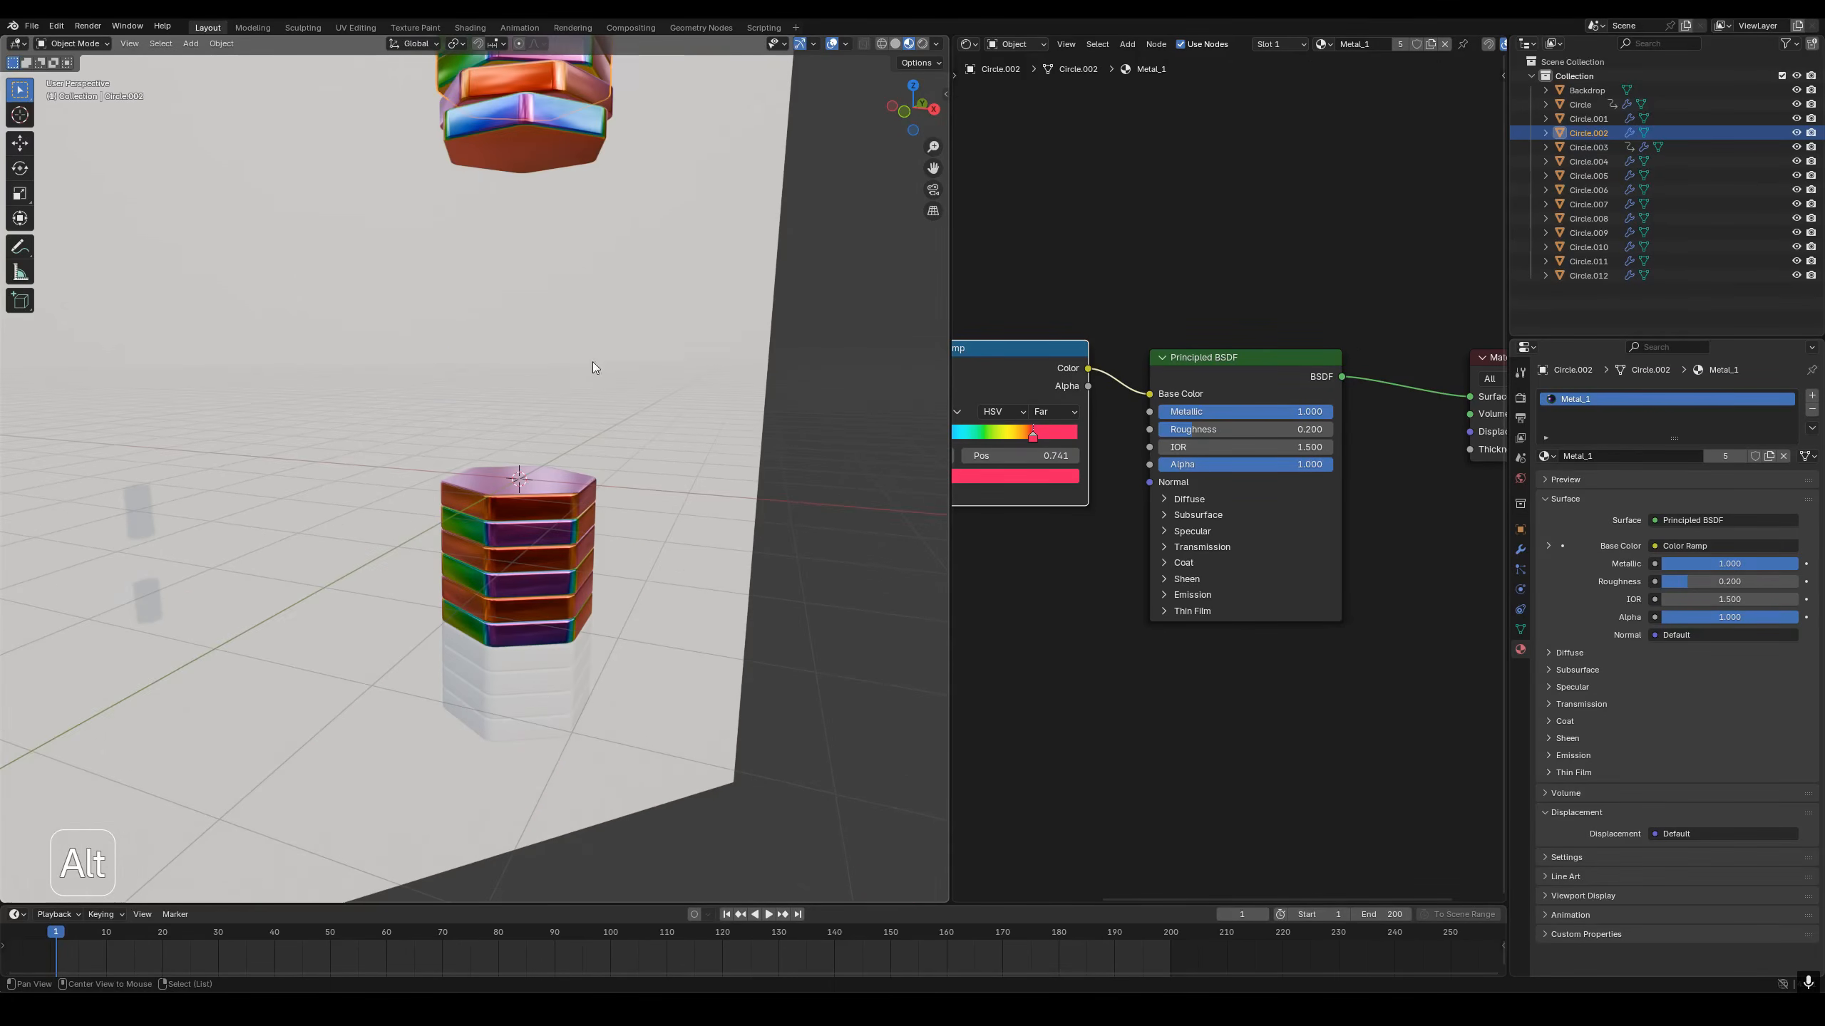
Add a camera and align it to a close view of the bottom stack's top hexagon.
scroll(578, 441, up, 2)
scroll(580, 442, up, 3)
alt+shift+drag(590, 439, 511, 478)
key(shift+a)
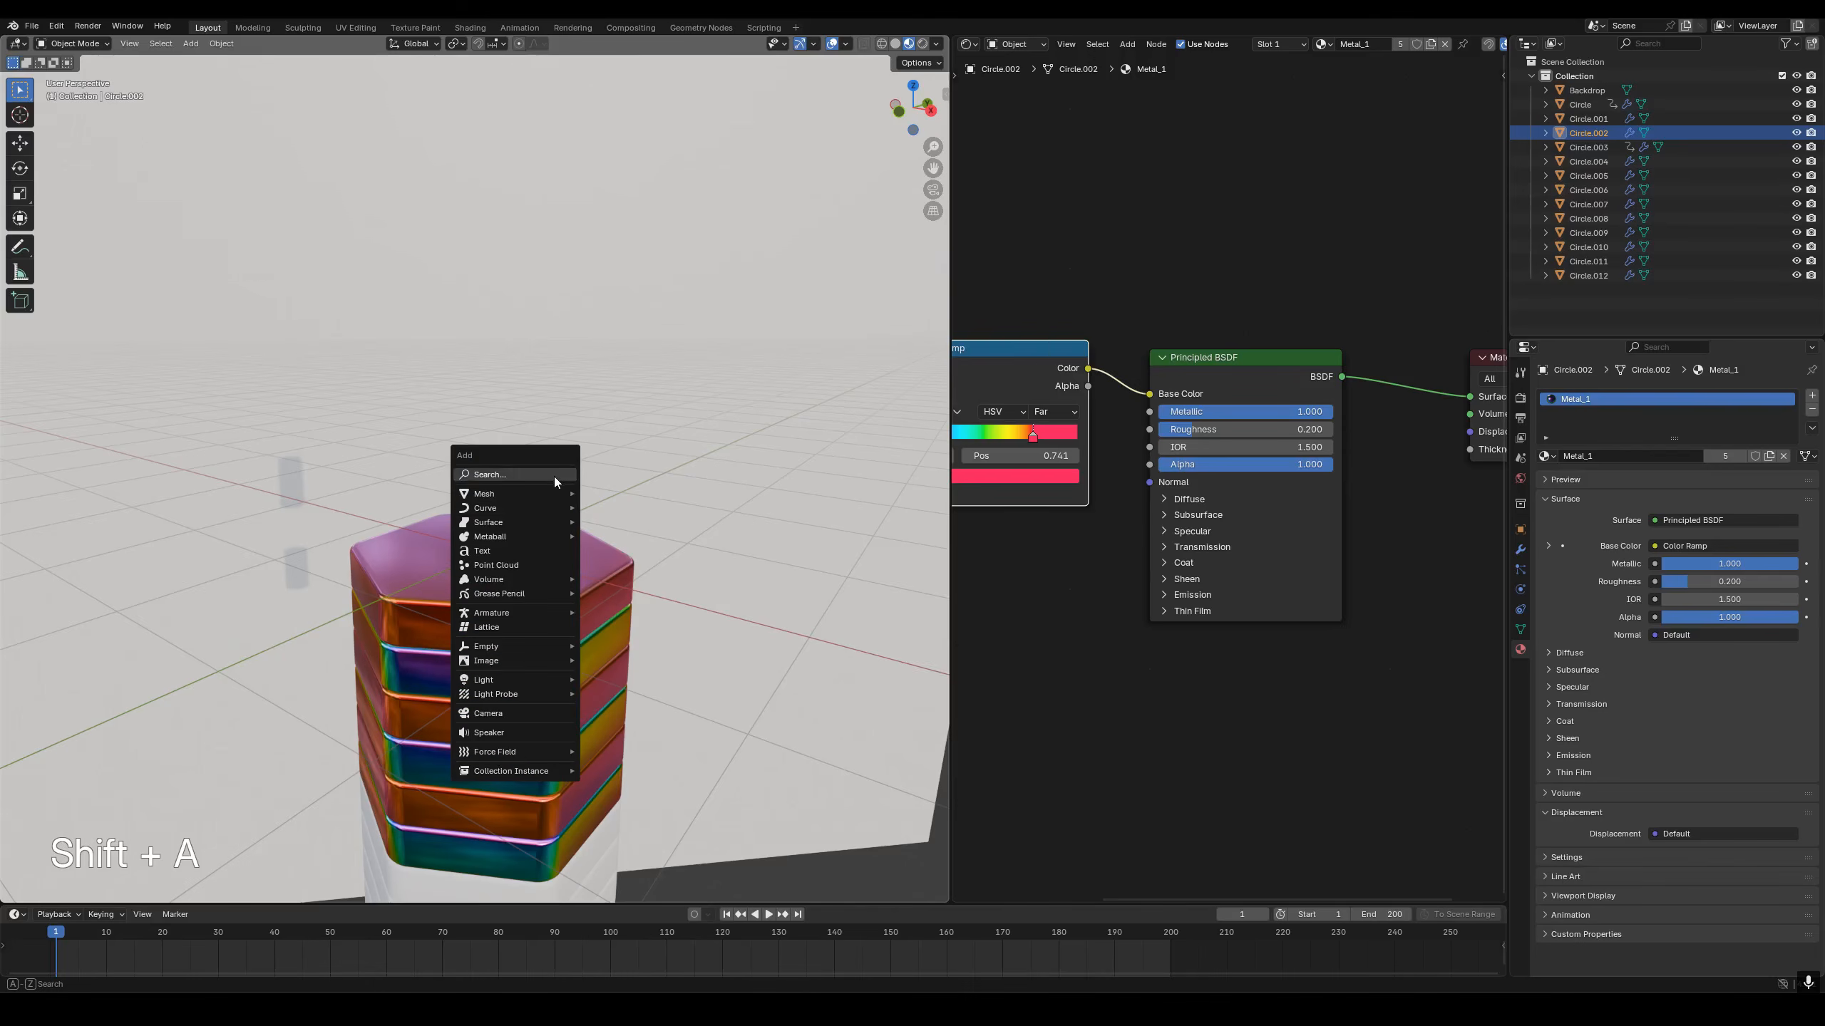
click(523, 713)
key(ctrl+alt+KP_0)
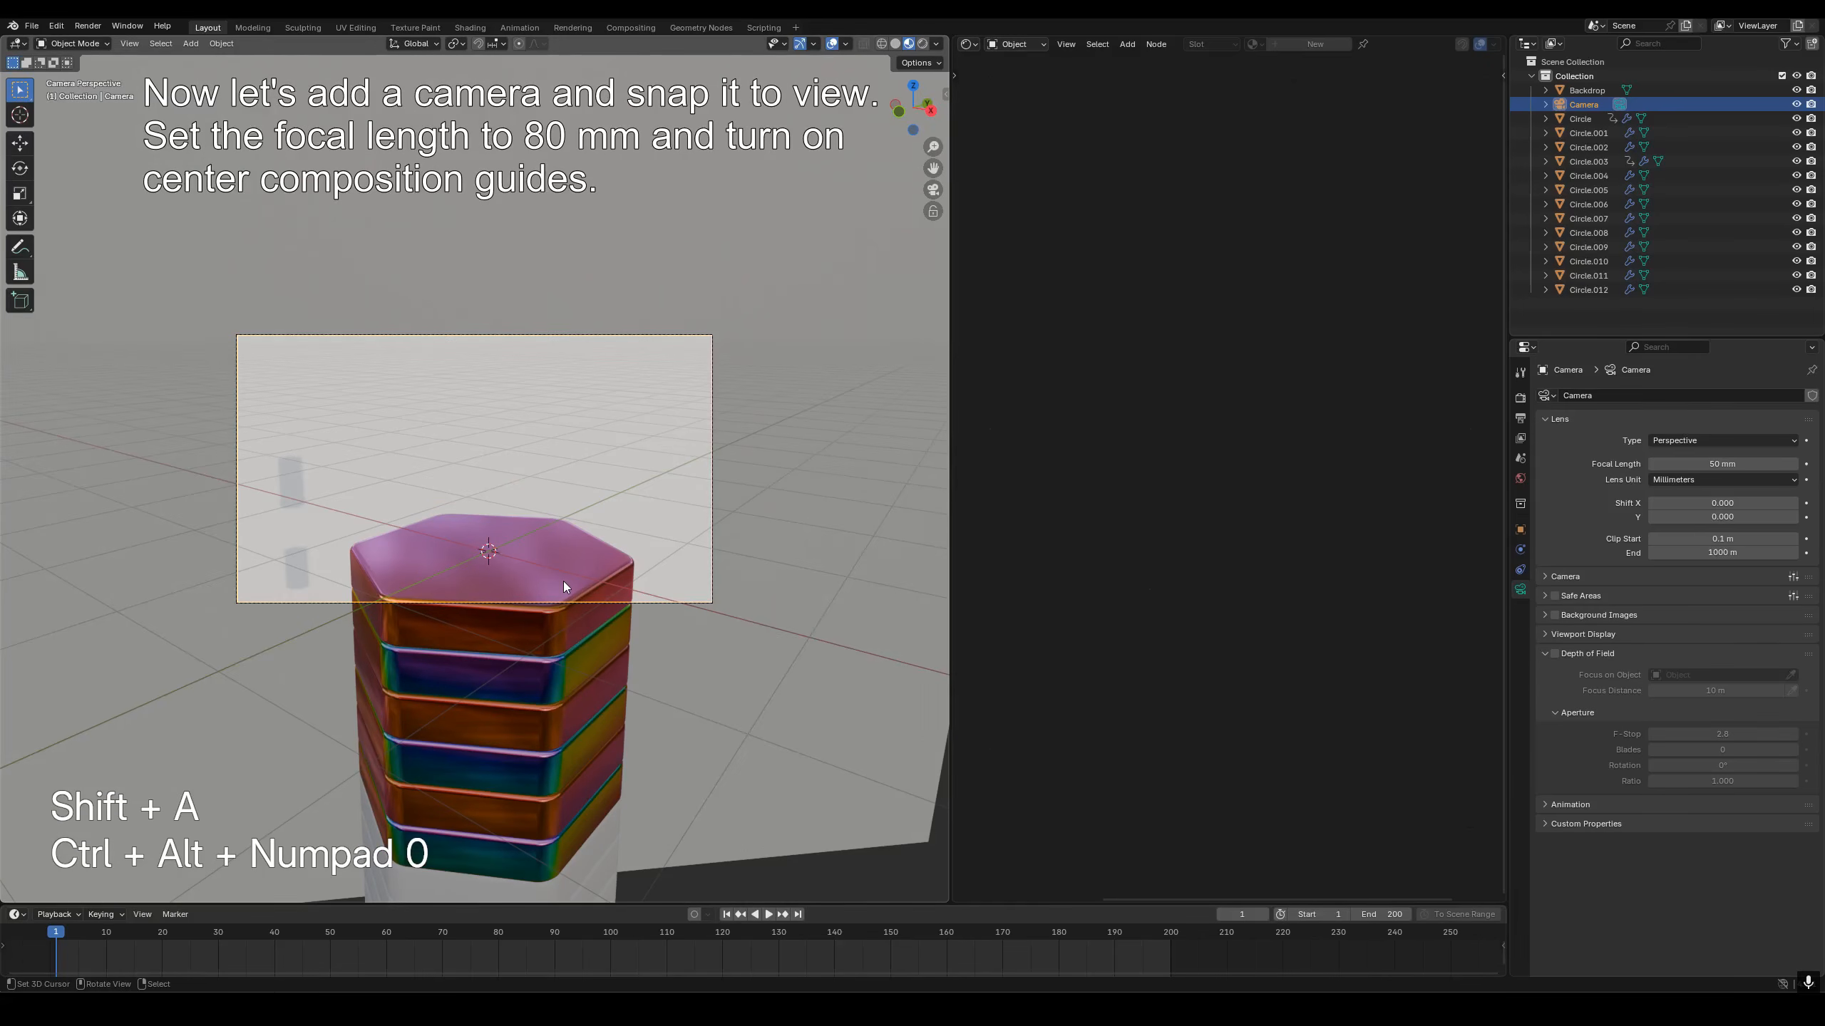
Set the camera's focal length to 80 mm and enable its Center composition guide.
scroll(621, 539, up, 3)
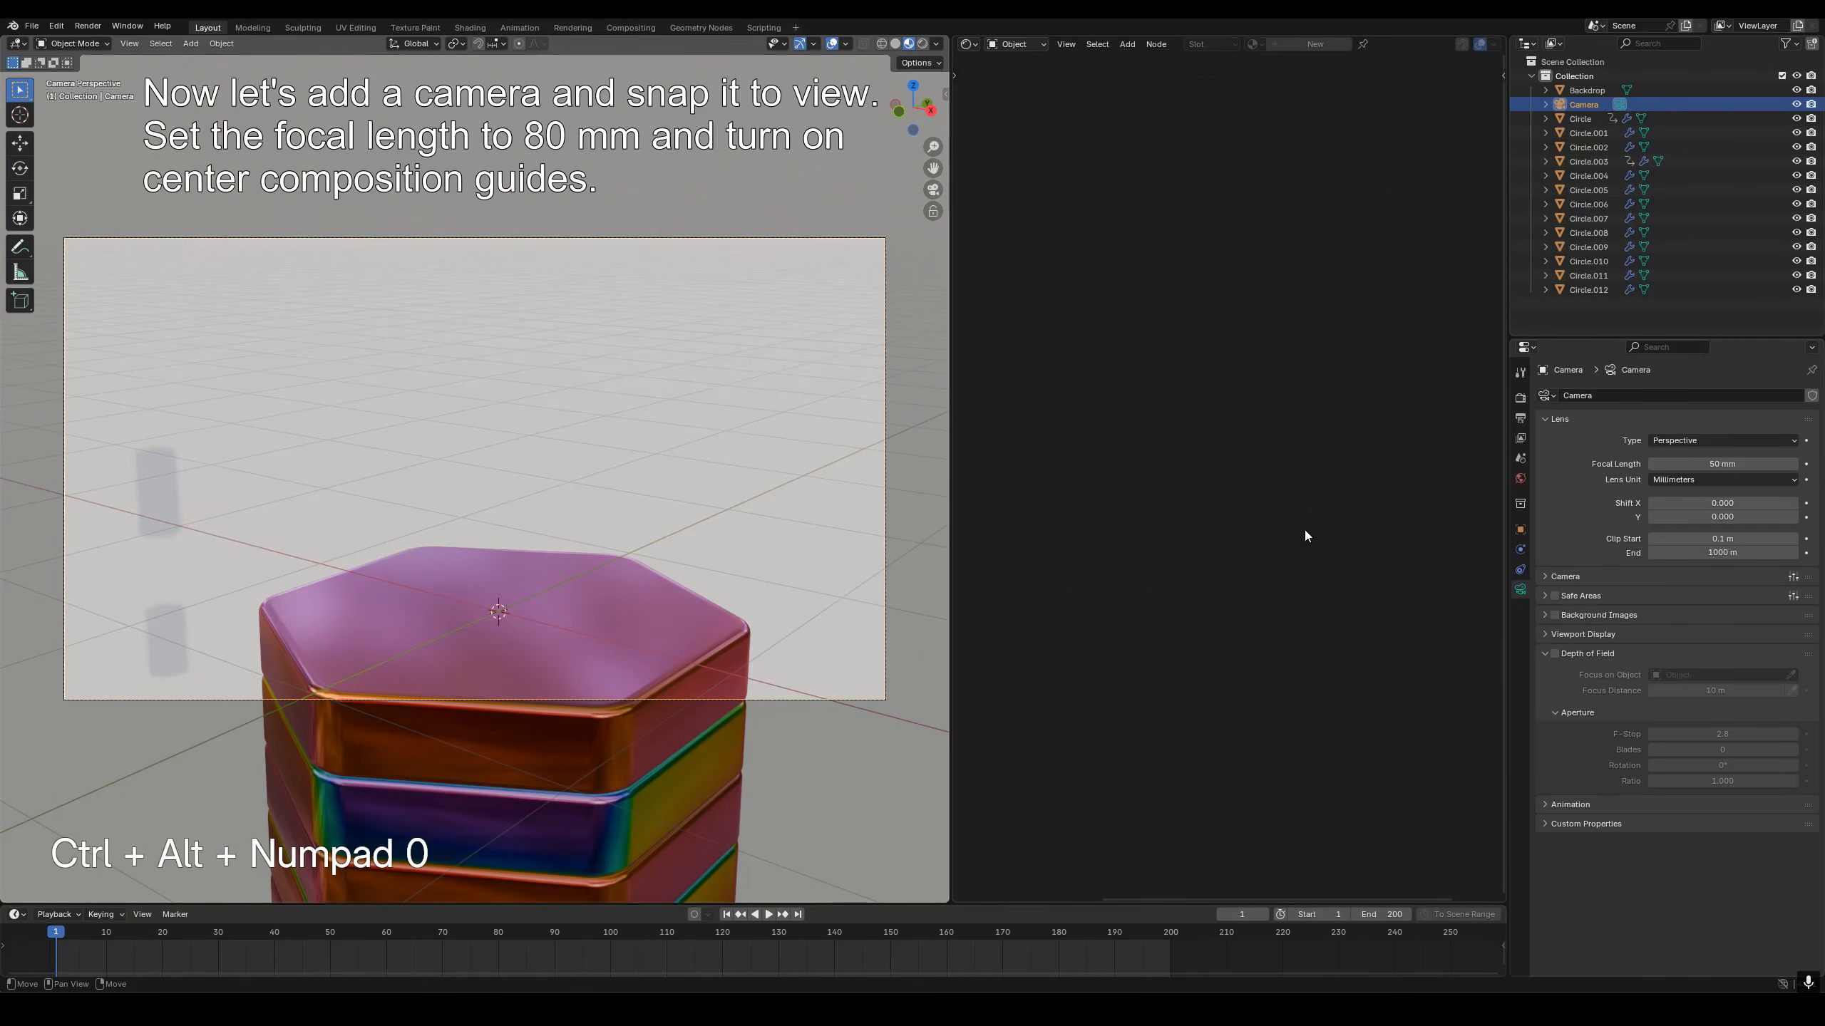
click(1715, 464)
key(Return)
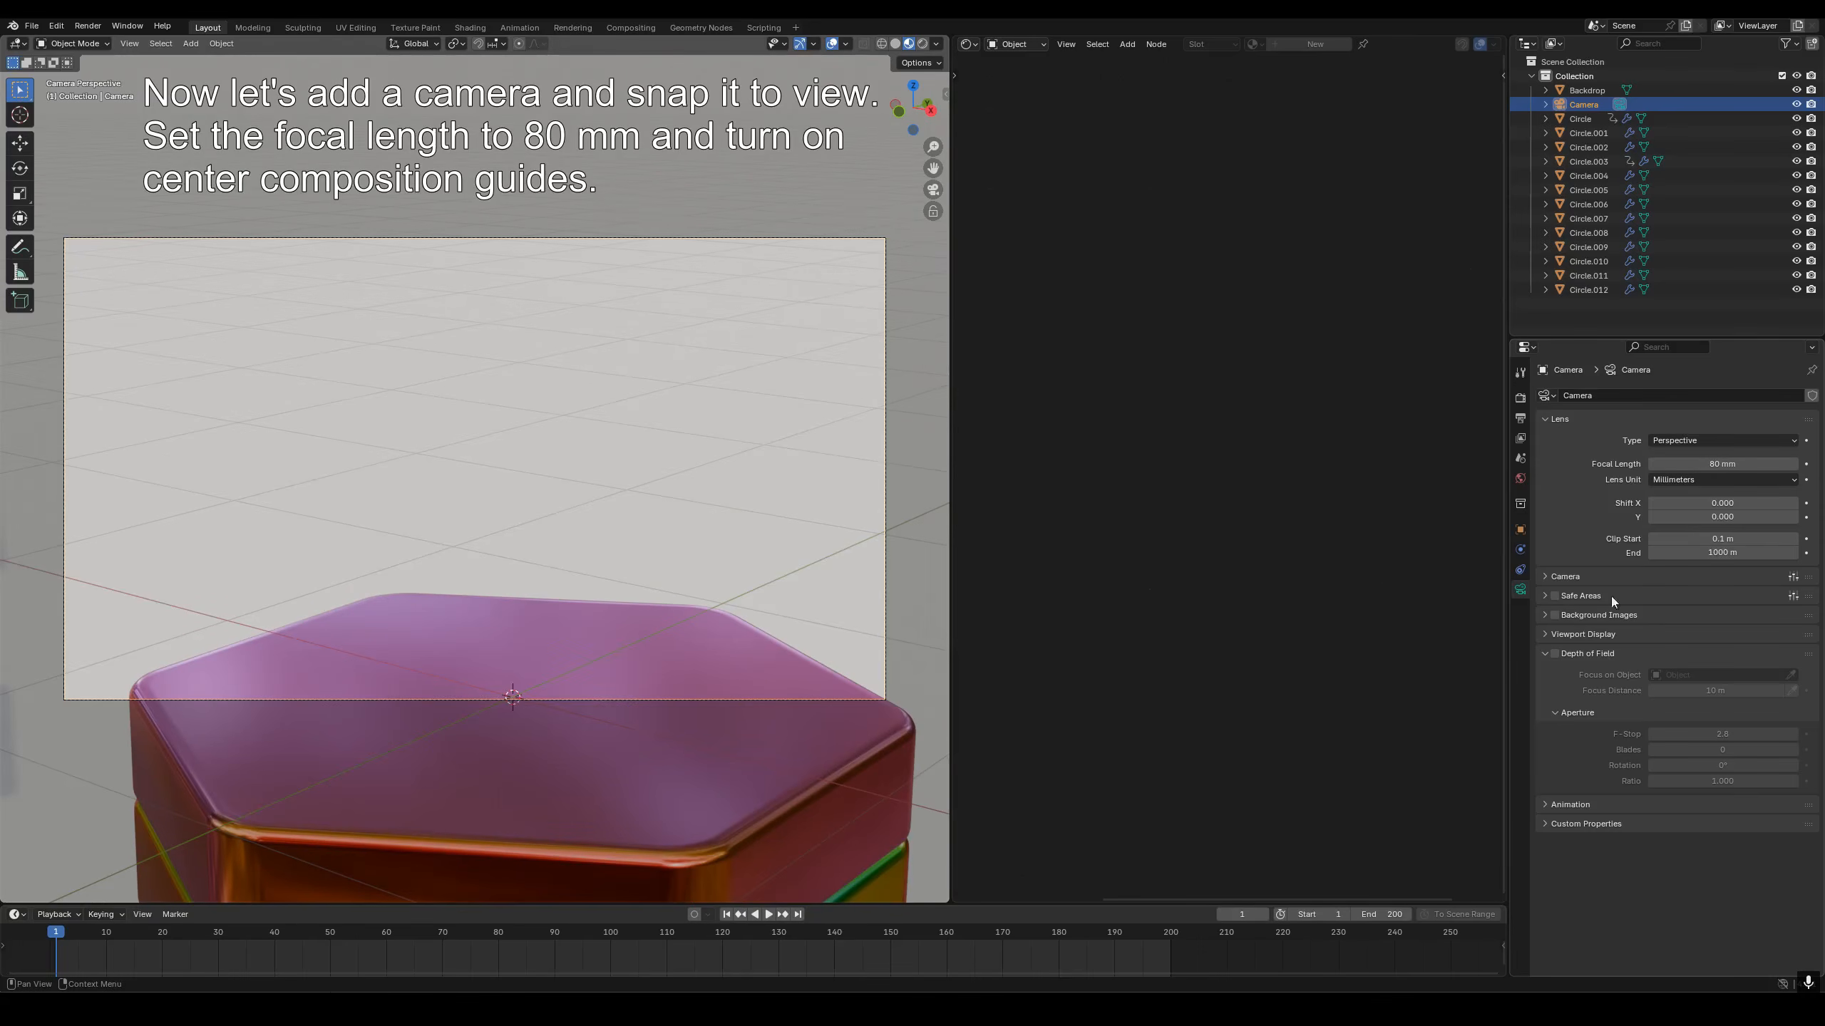
click(1579, 633)
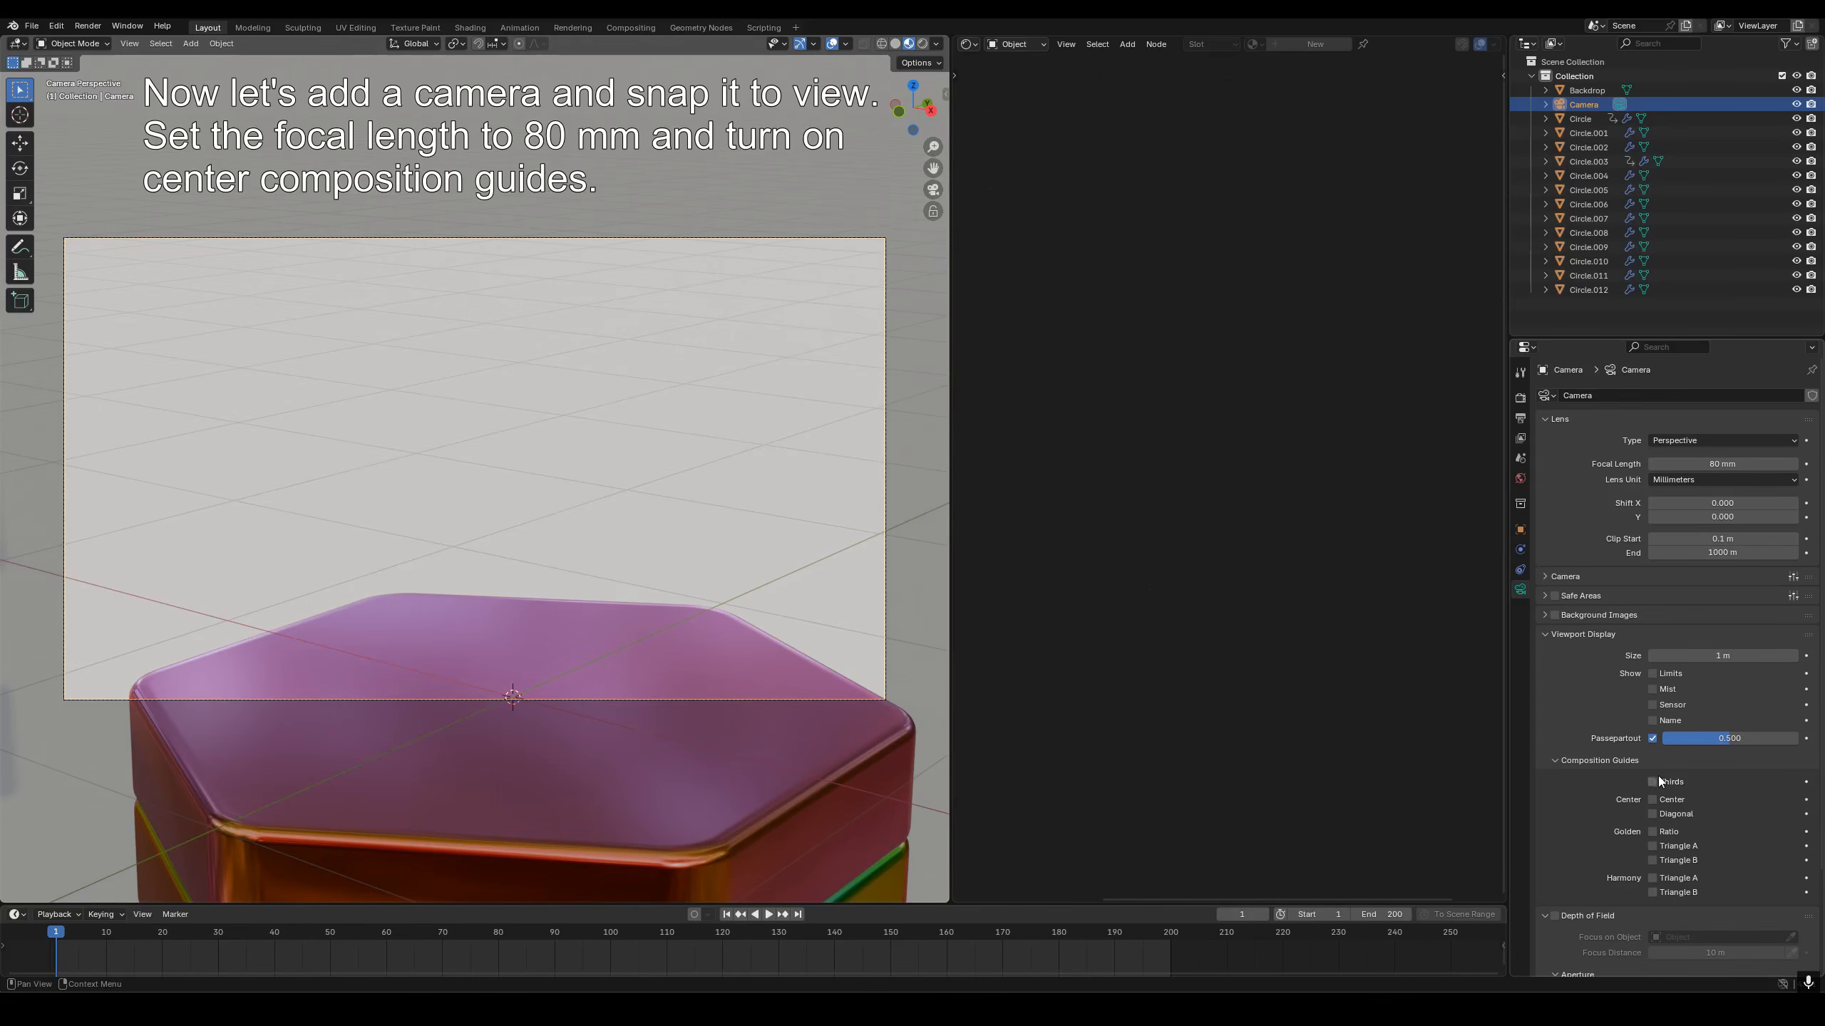
Widen the 3D view and place the camera at about X 4.6173 m, Y -5.5995 m, Z 2.081 m, with rotation X 75° and Y 0°.
drag(949, 448, 1192, 473)
click(1521, 530)
mouse_move(1715, 454)
mouse_down()
mouse_move(1739, 454)
mouse_move(1689, 454)
mouse_up()
drag(1716, 440, 1782, 439)
drag(1715, 469, 1724, 514)
click(1720, 501)
text(0)
key(Return)
shift+drag(1716, 440, 1739, 440)
mouse_move(1715, 454)
shift+mouse_down()
mouse_move(1695, 454)
mouse_move(1724, 487)
shift+mouse_up()
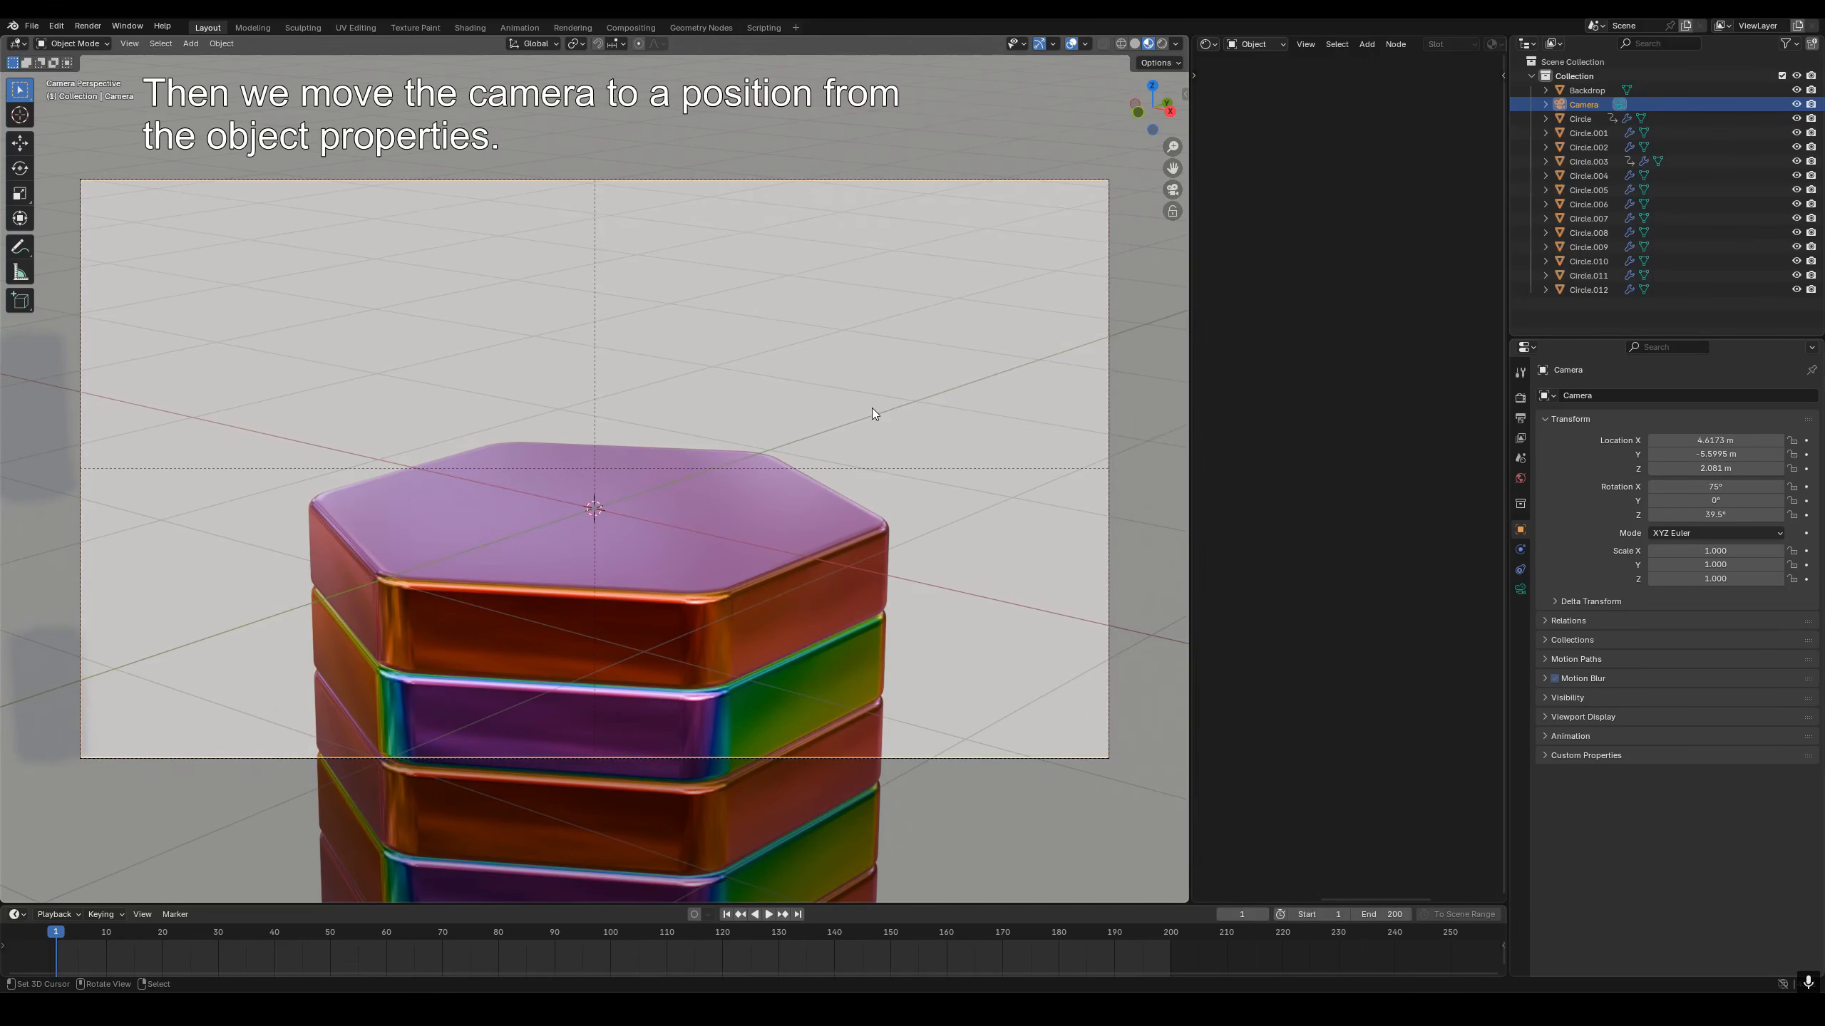
Play the animation through the camera, fine-tune the camera's Y and Z location, and return to frame 1.
key(space)
key(space)
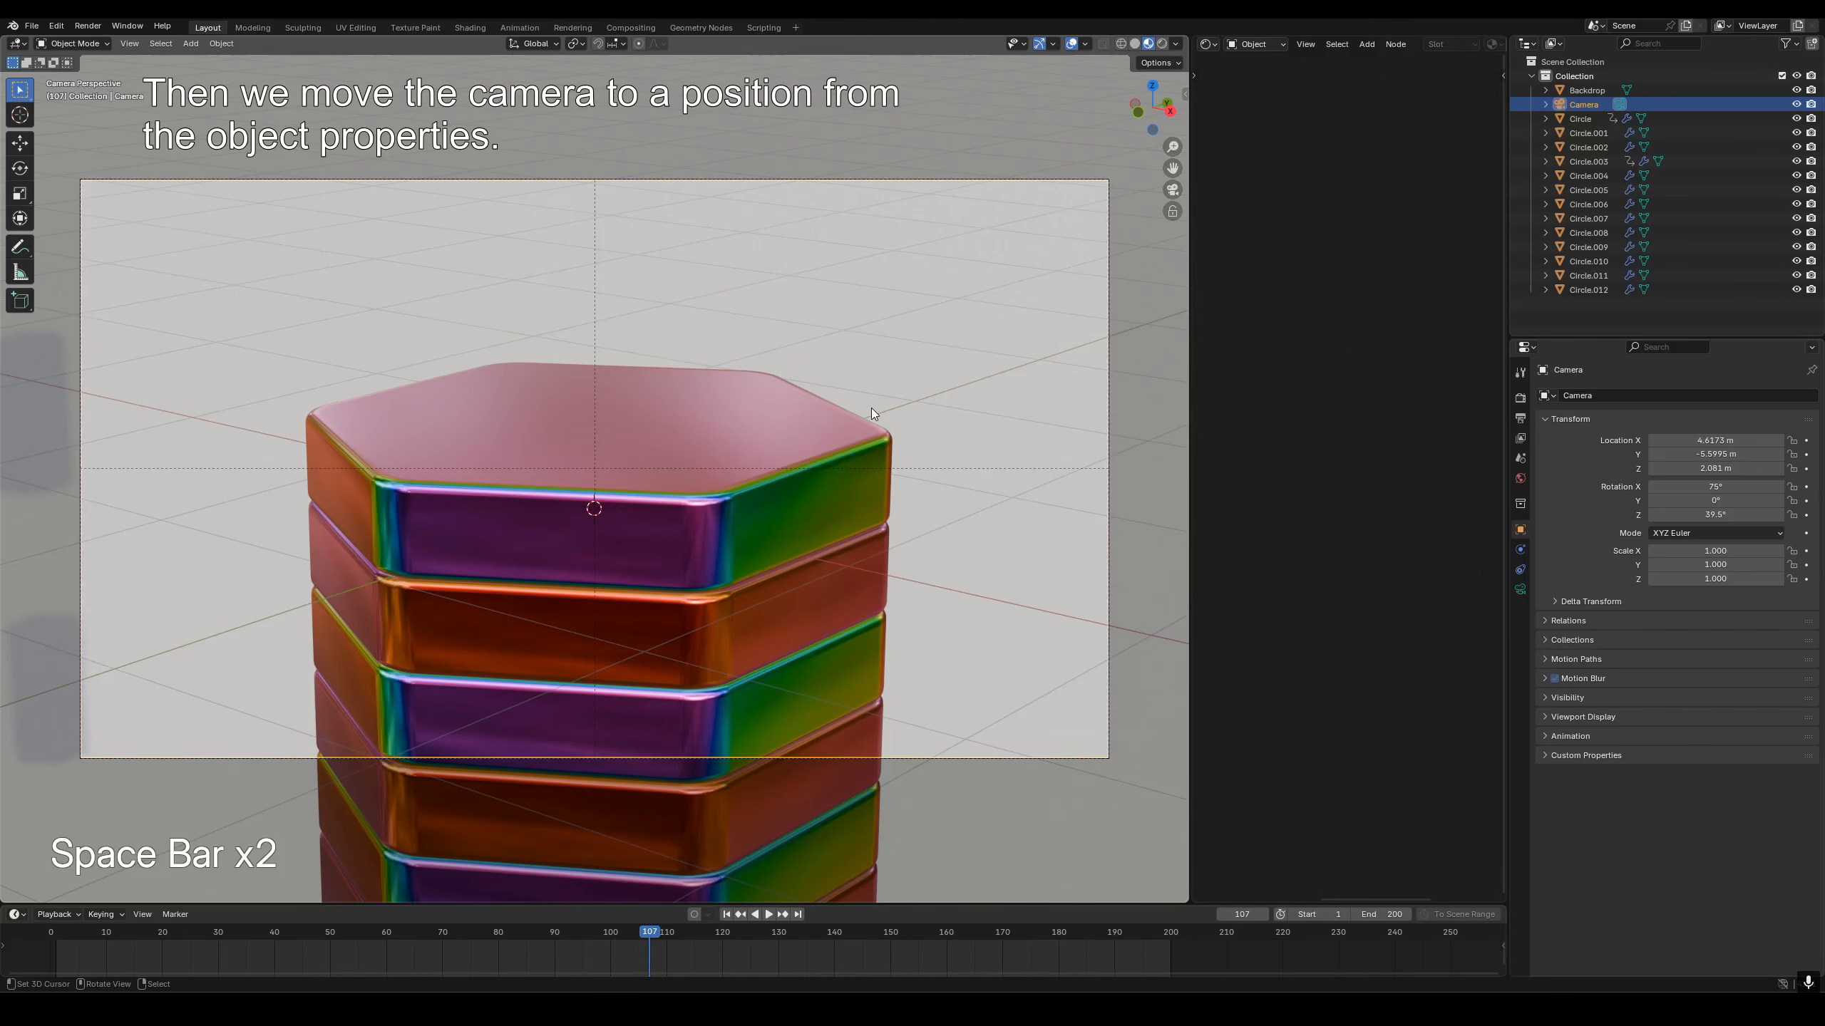
mouse_move(1715, 454)
shift+mouse_down()
mouse_move(1695, 454)
mouse_move(1738, 440)
mouse_move(1738, 468)
shift+mouse_up()
key(shift+Left)
Add a new material to the backdrop and name it "Backdrop".
right_click(766, 371)
click(1520, 650)
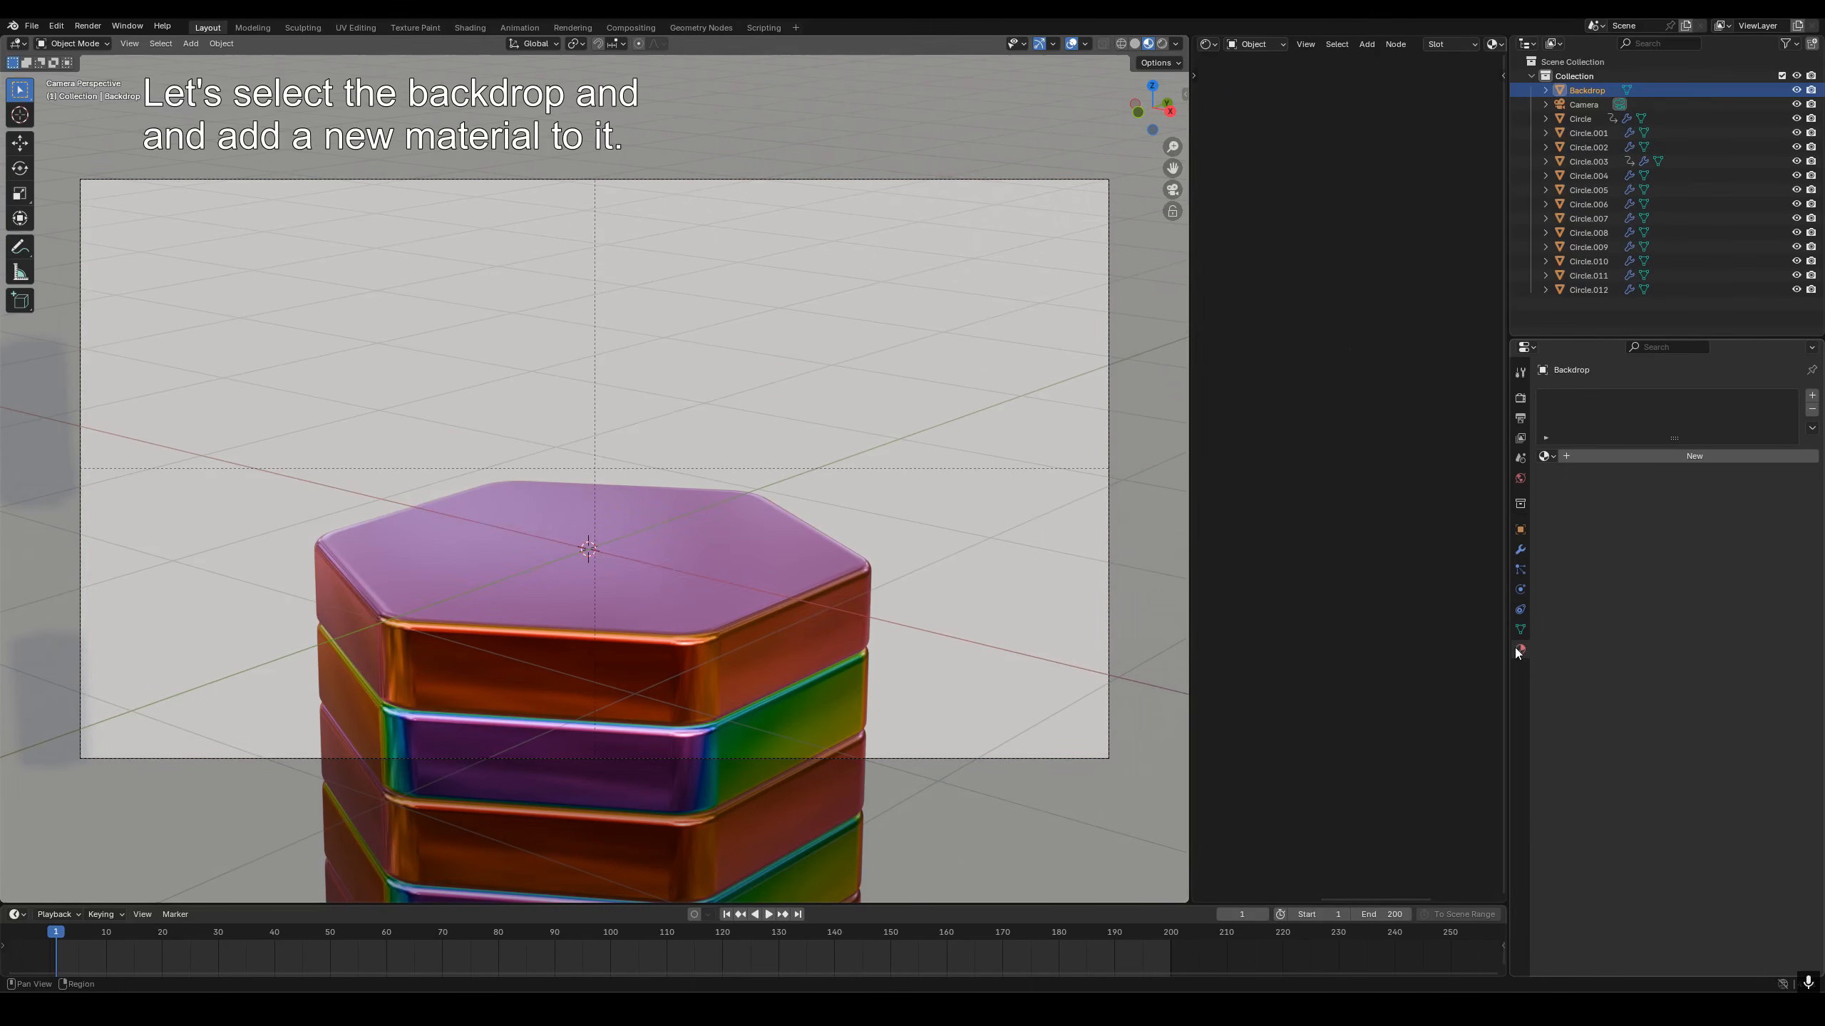
click(1552, 454)
double_click(1591, 400)
text(Backdrop)
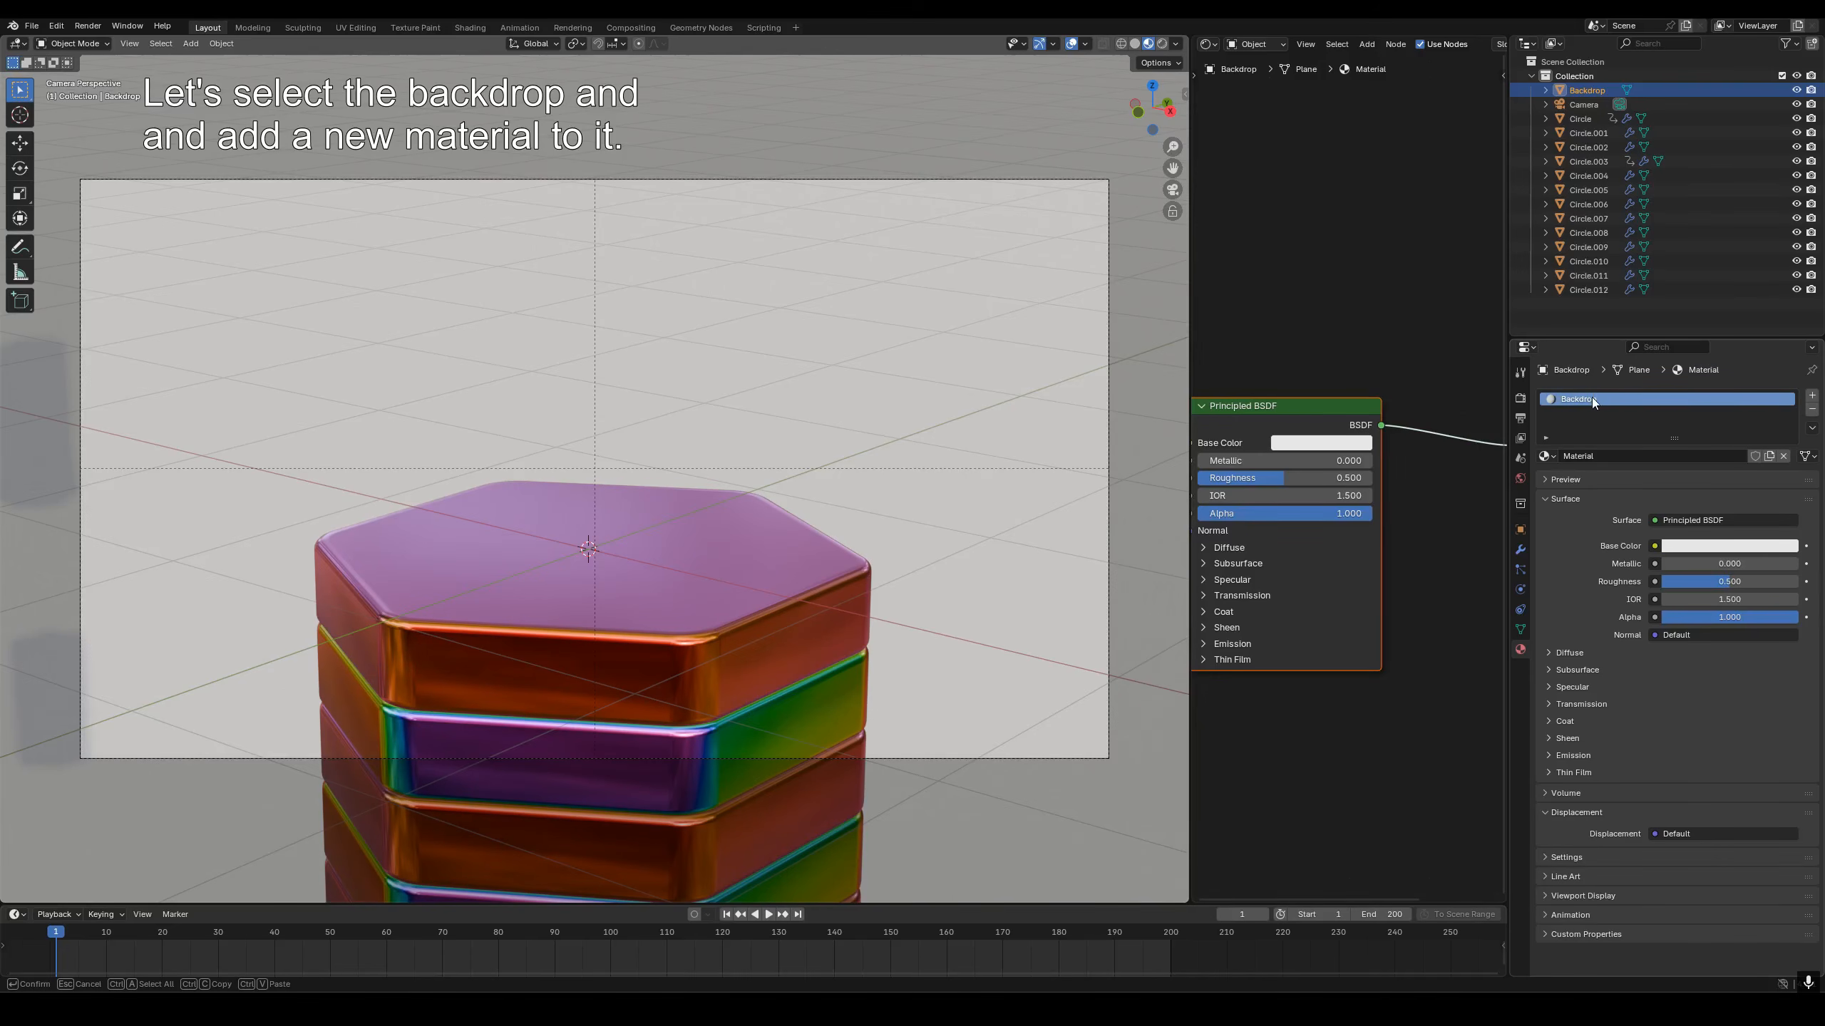
key(Return)
Brighten the Backdrop material's base color to pure white and set its roughness to 0.300.
click(1353, 444)
drag(1417, 207, 1417, 185)
drag(1282, 478, 1234, 482)
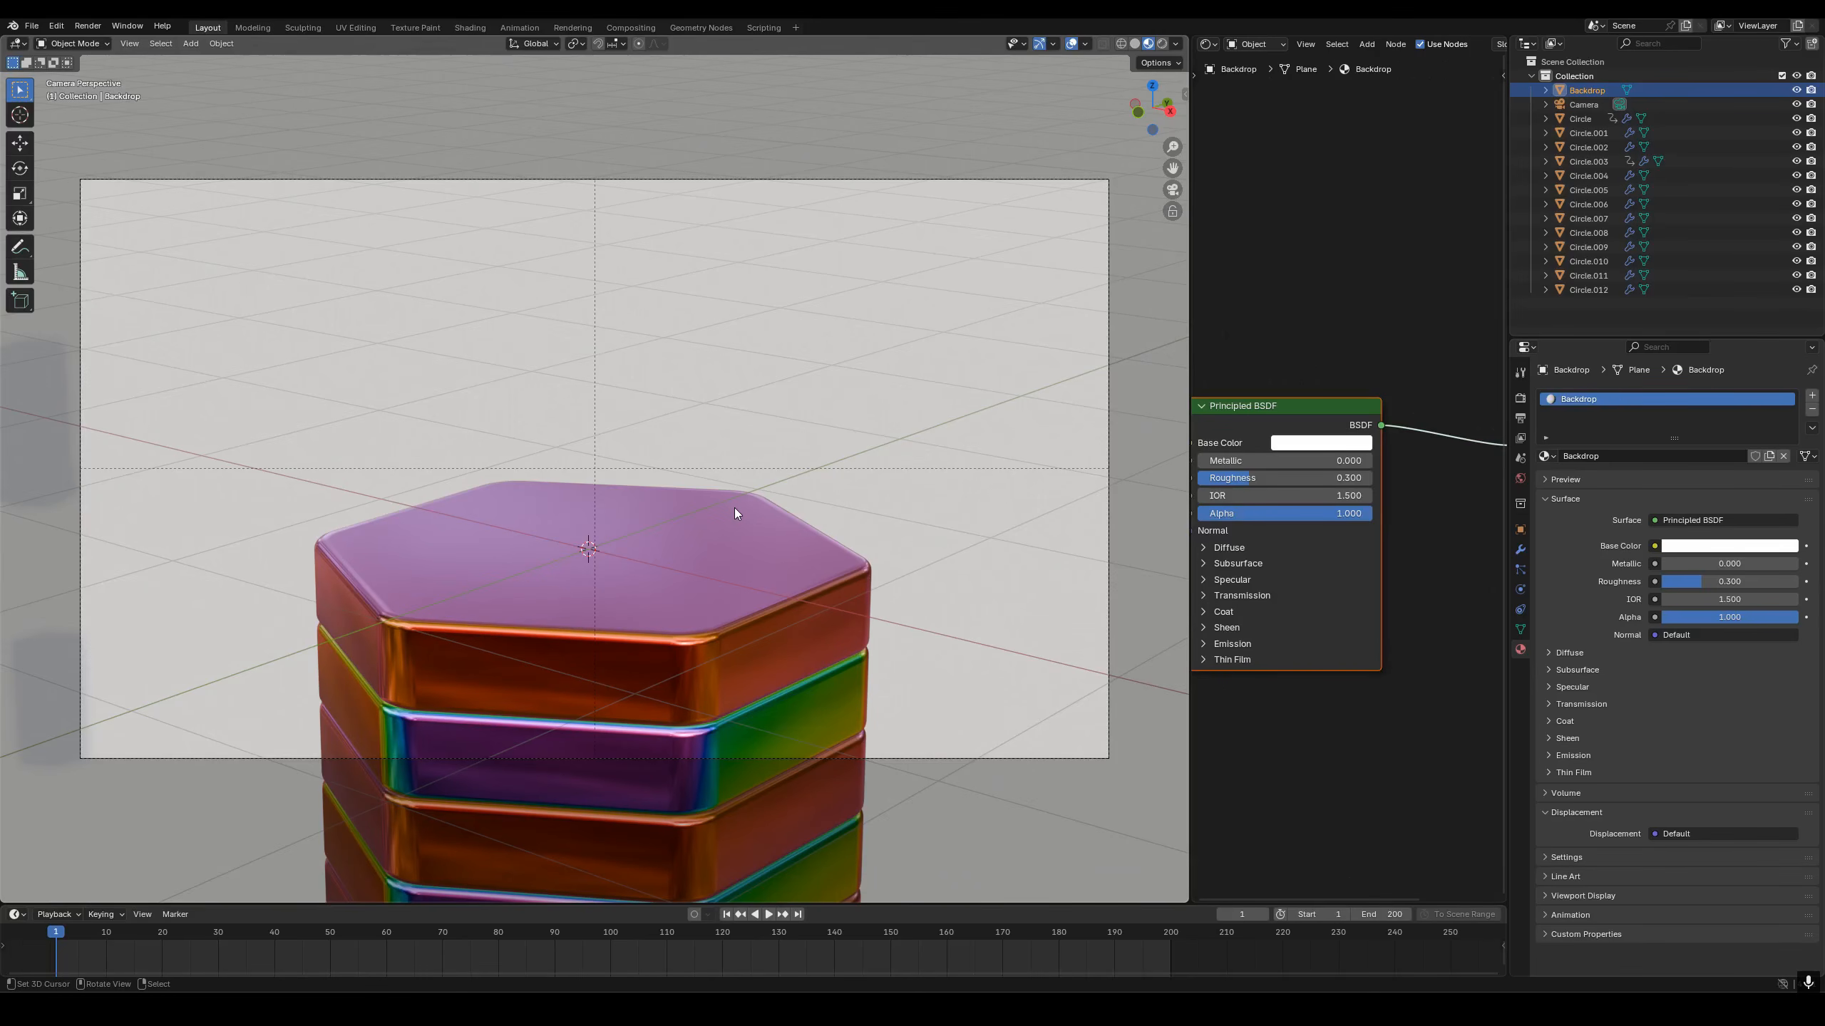
Insert a keyframe on the camera's Z location at frame 1.
click(1582, 105)
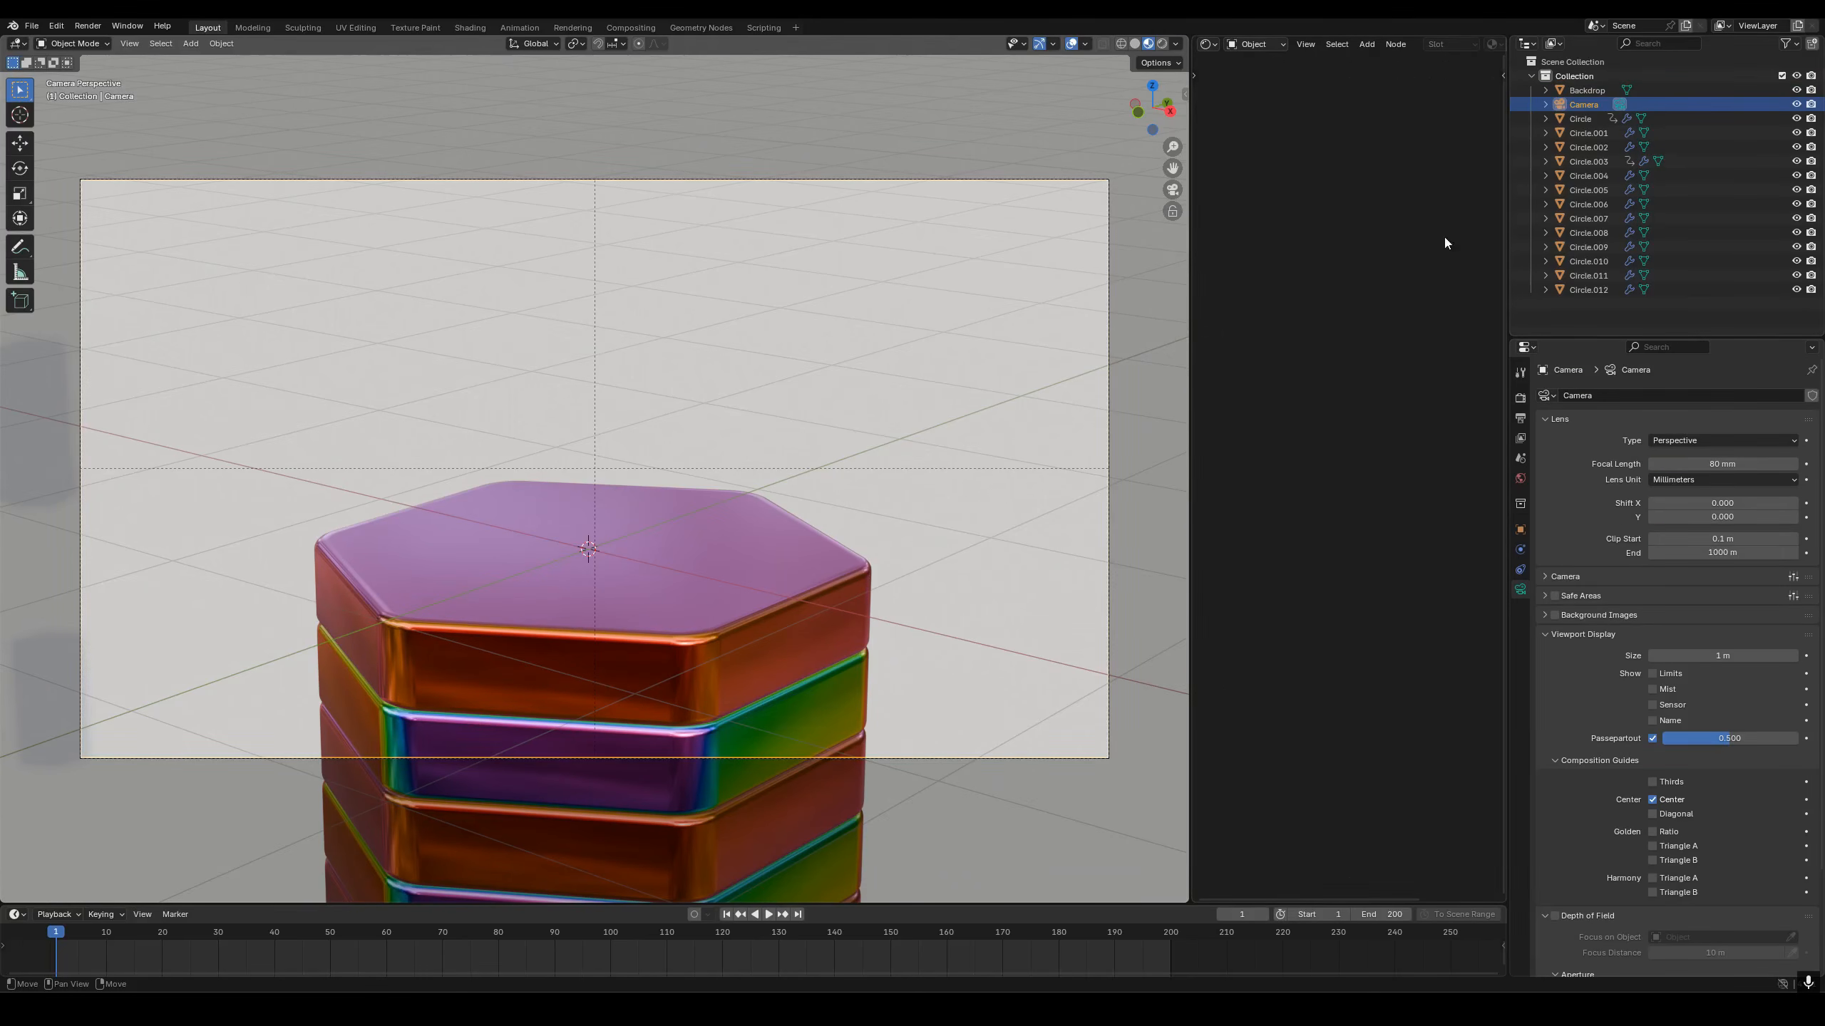
click(1521, 529)
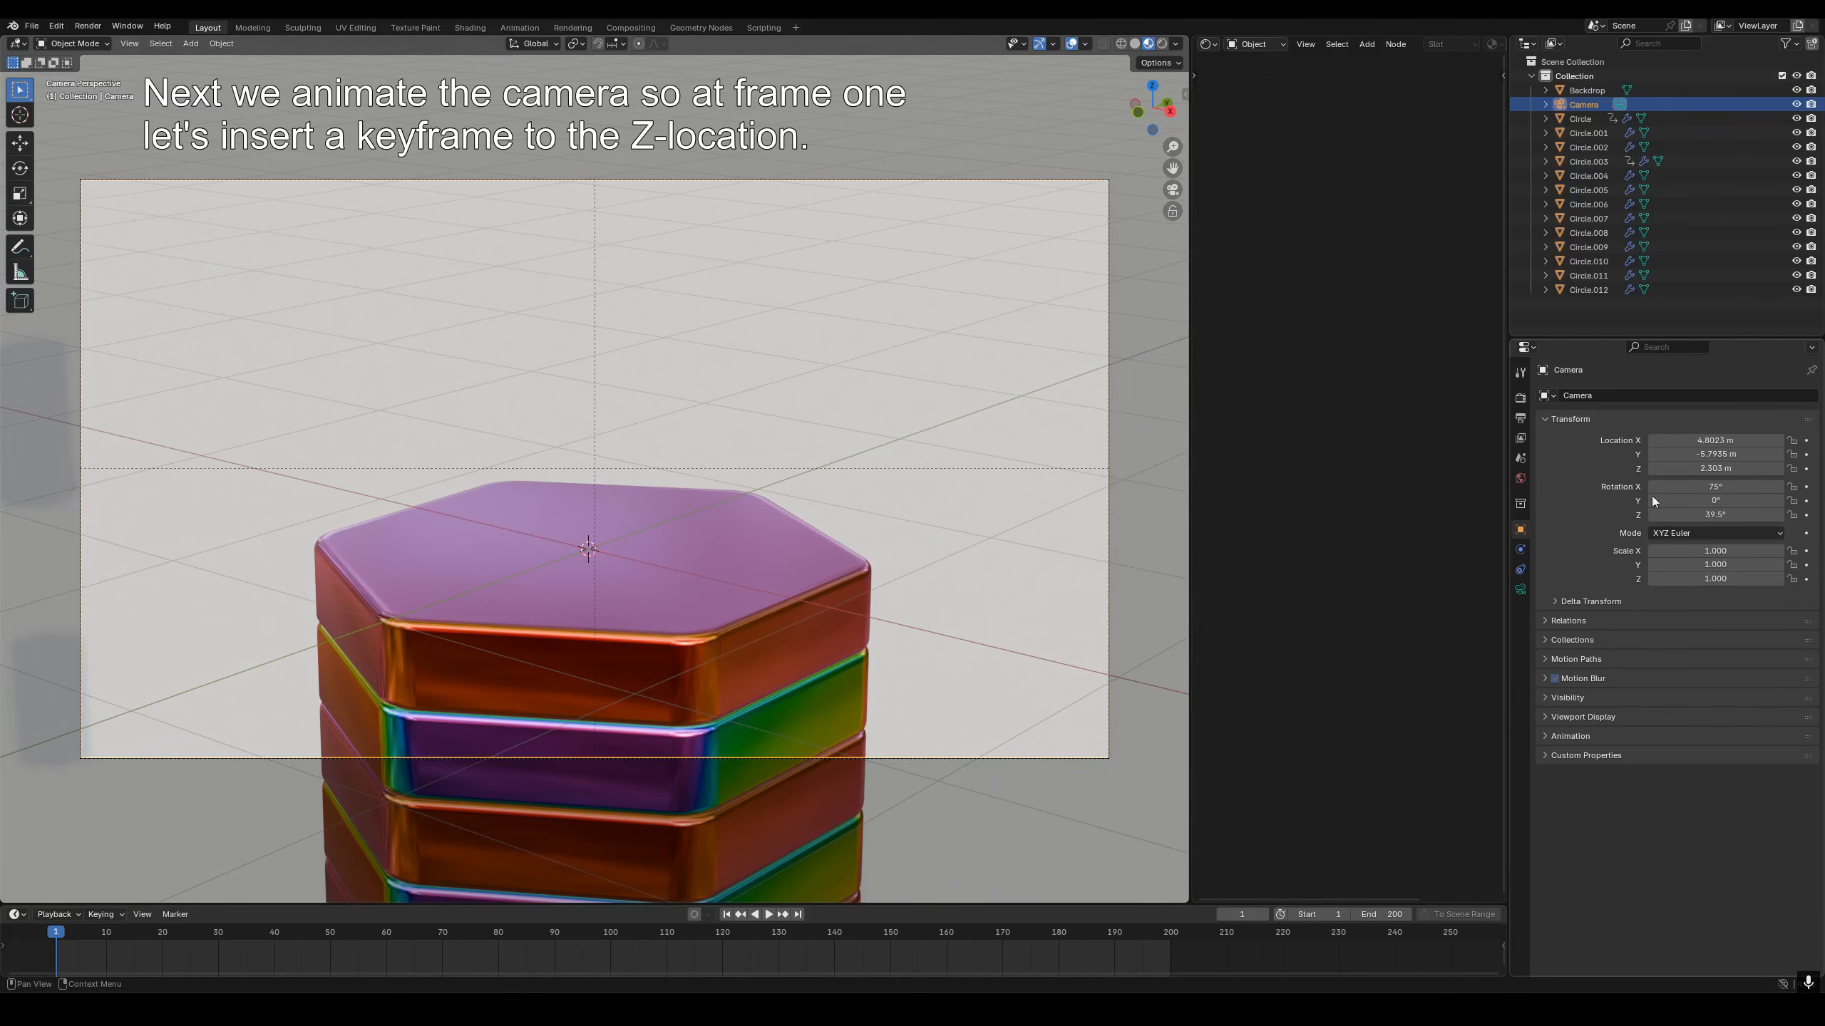
click(1806, 468)
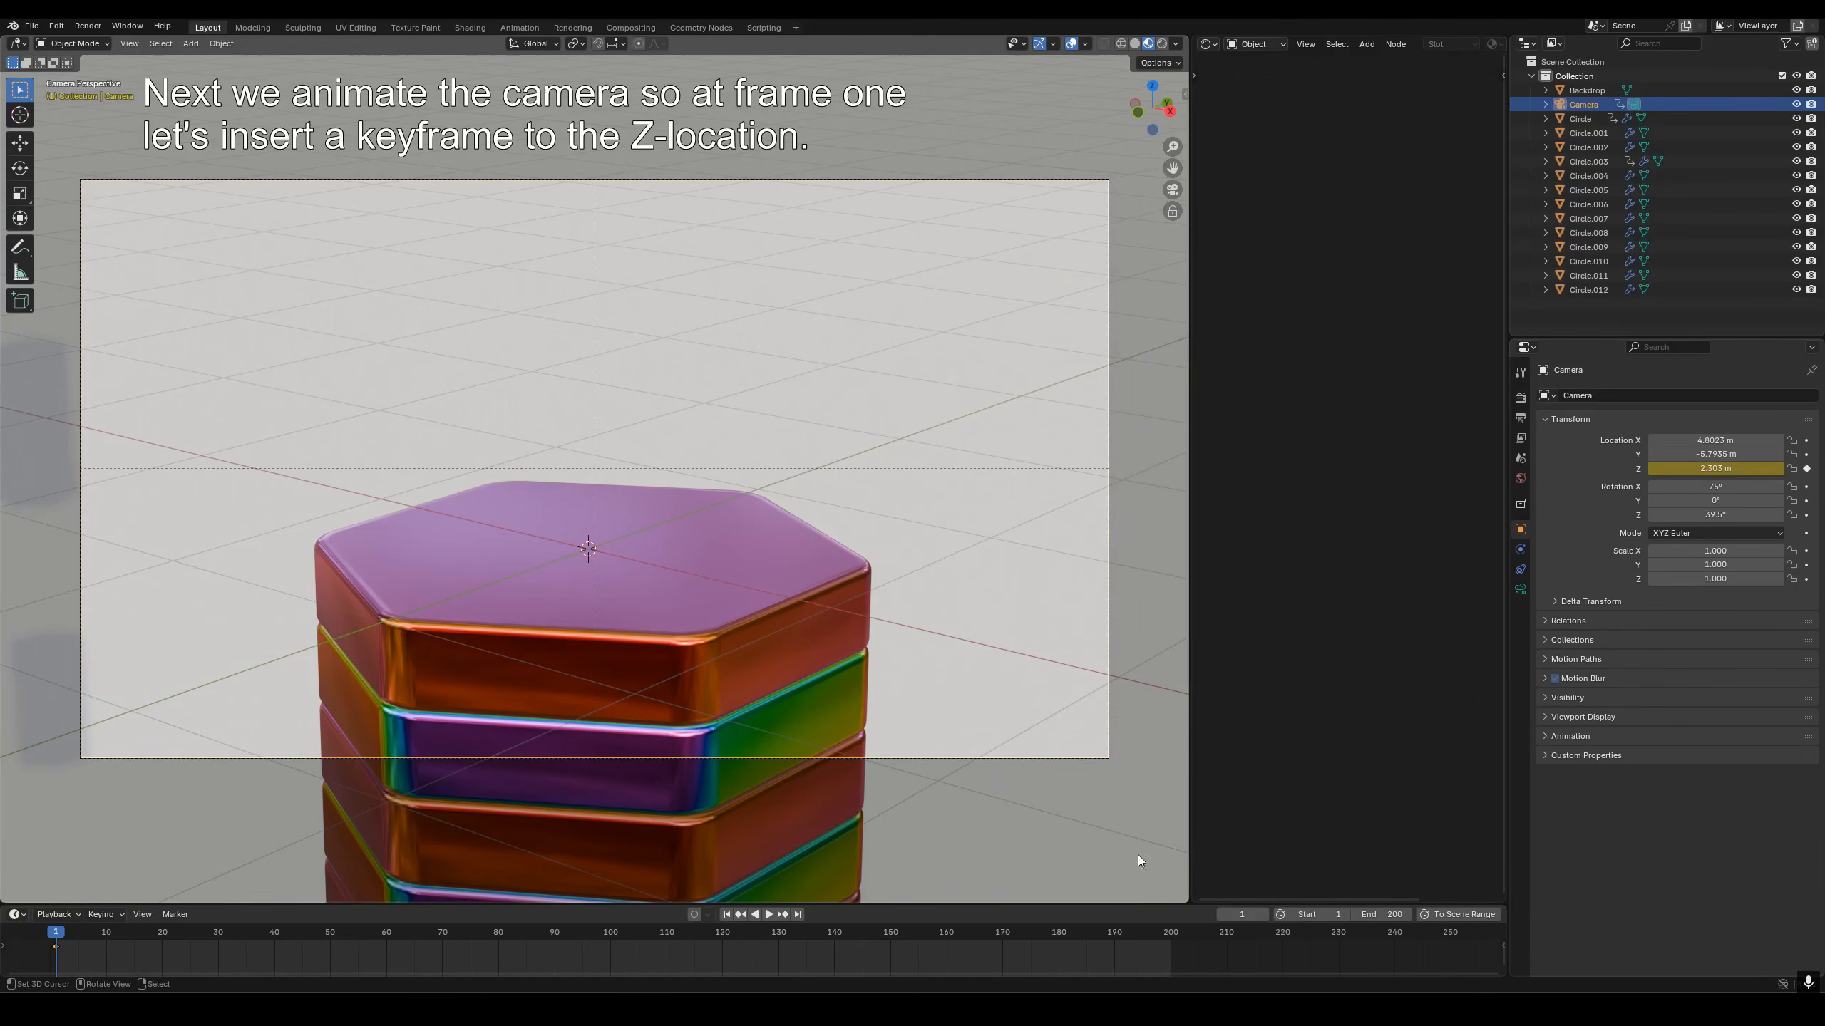
At frame 201, increase the camera's Z location by 0.6 m and insert a keyframe on it.
click(1168, 944)
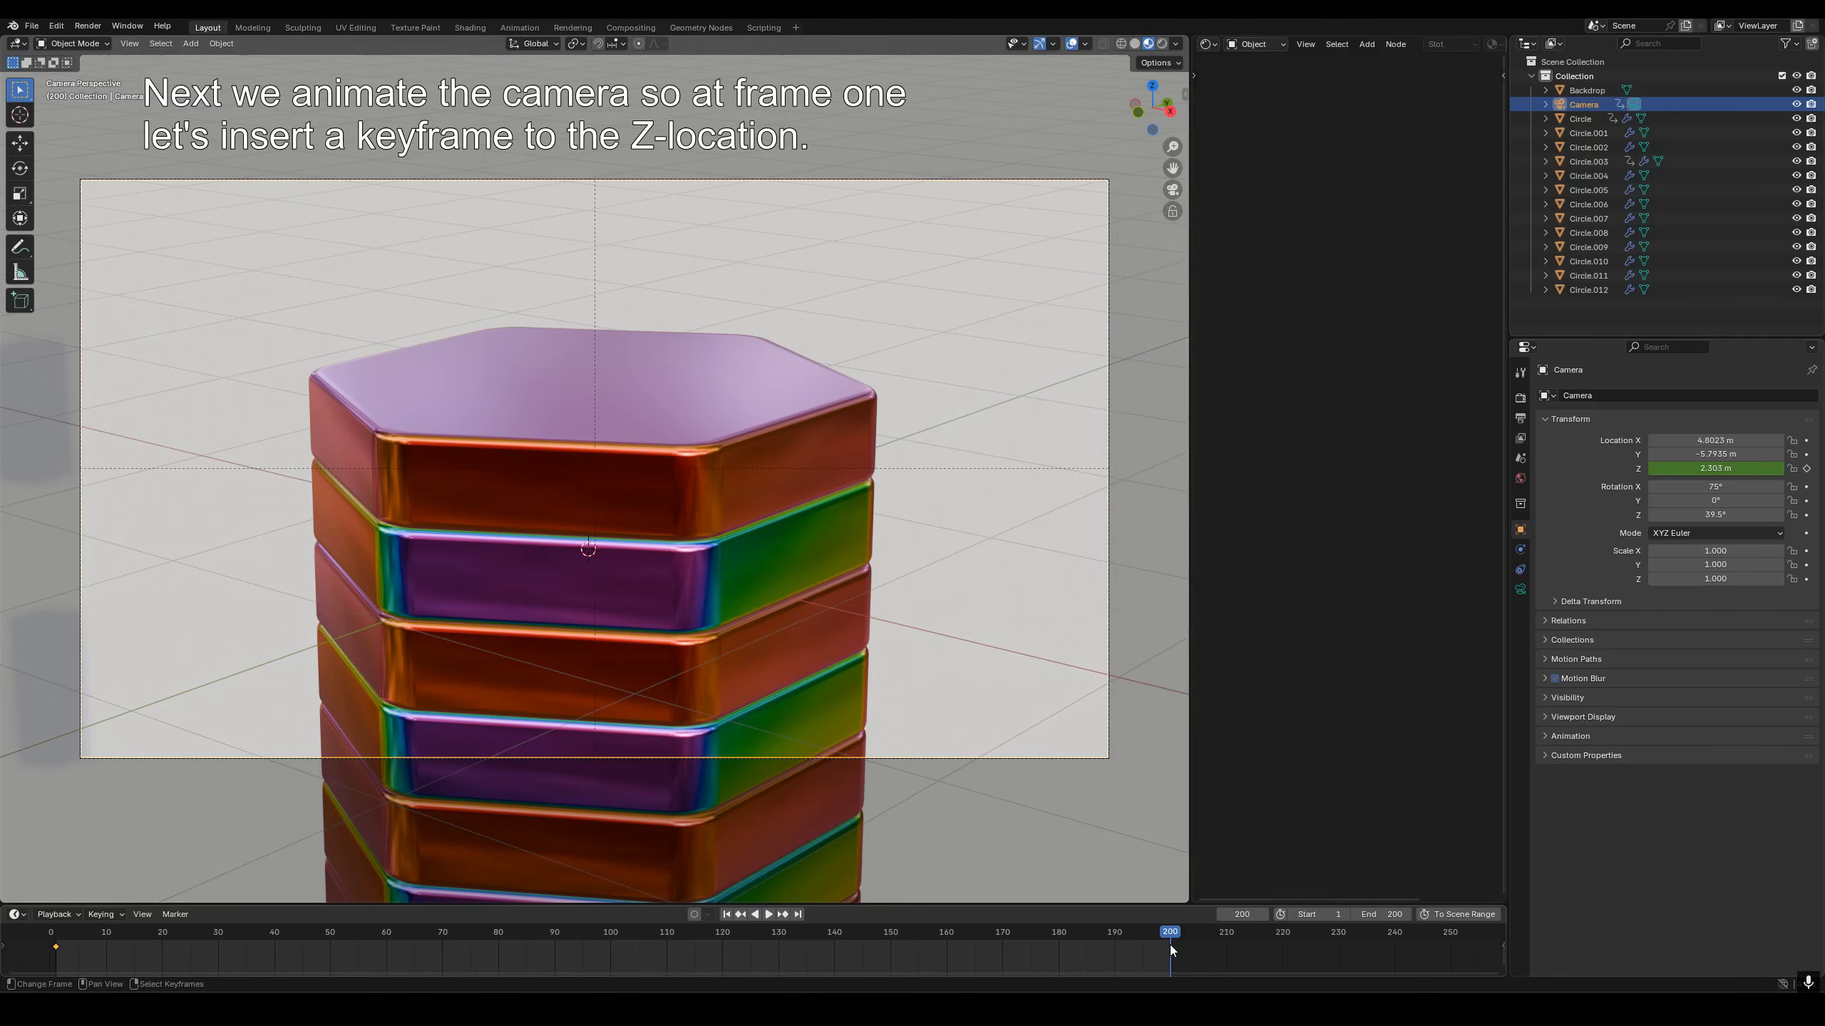
key(Right)
click(1745, 468)
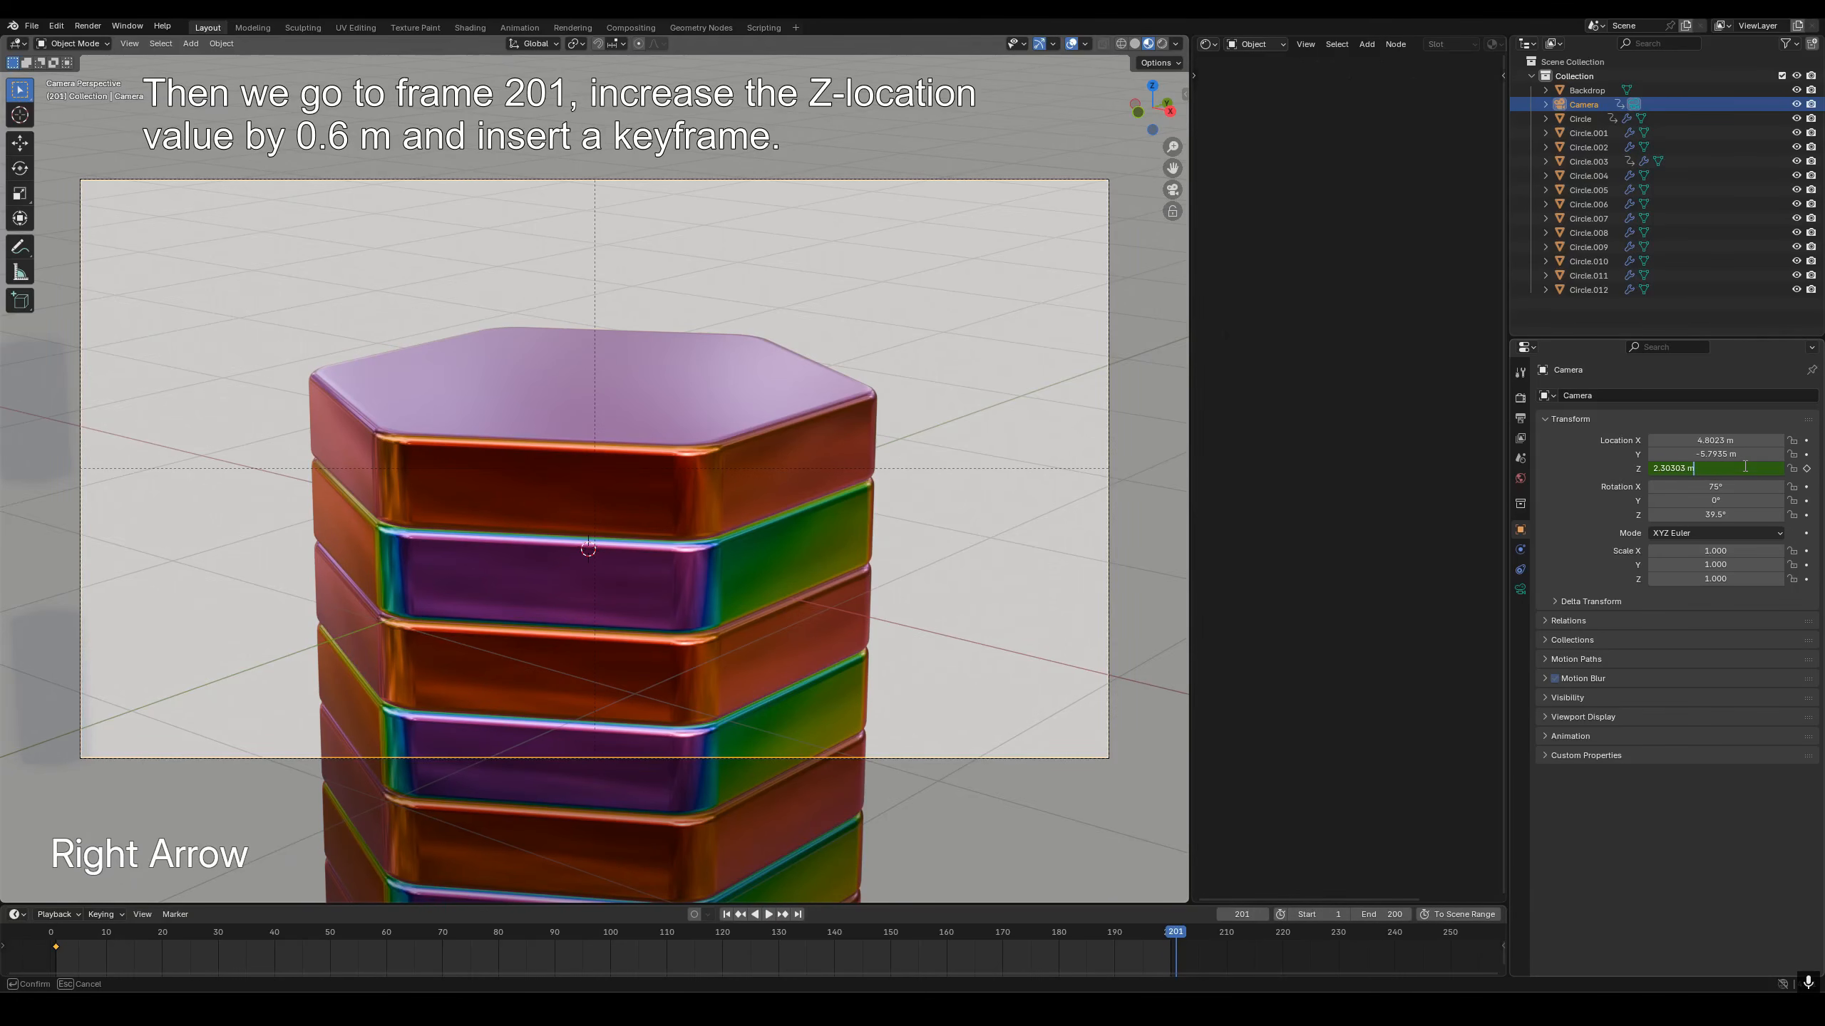
text(+0.6)
key(Return)
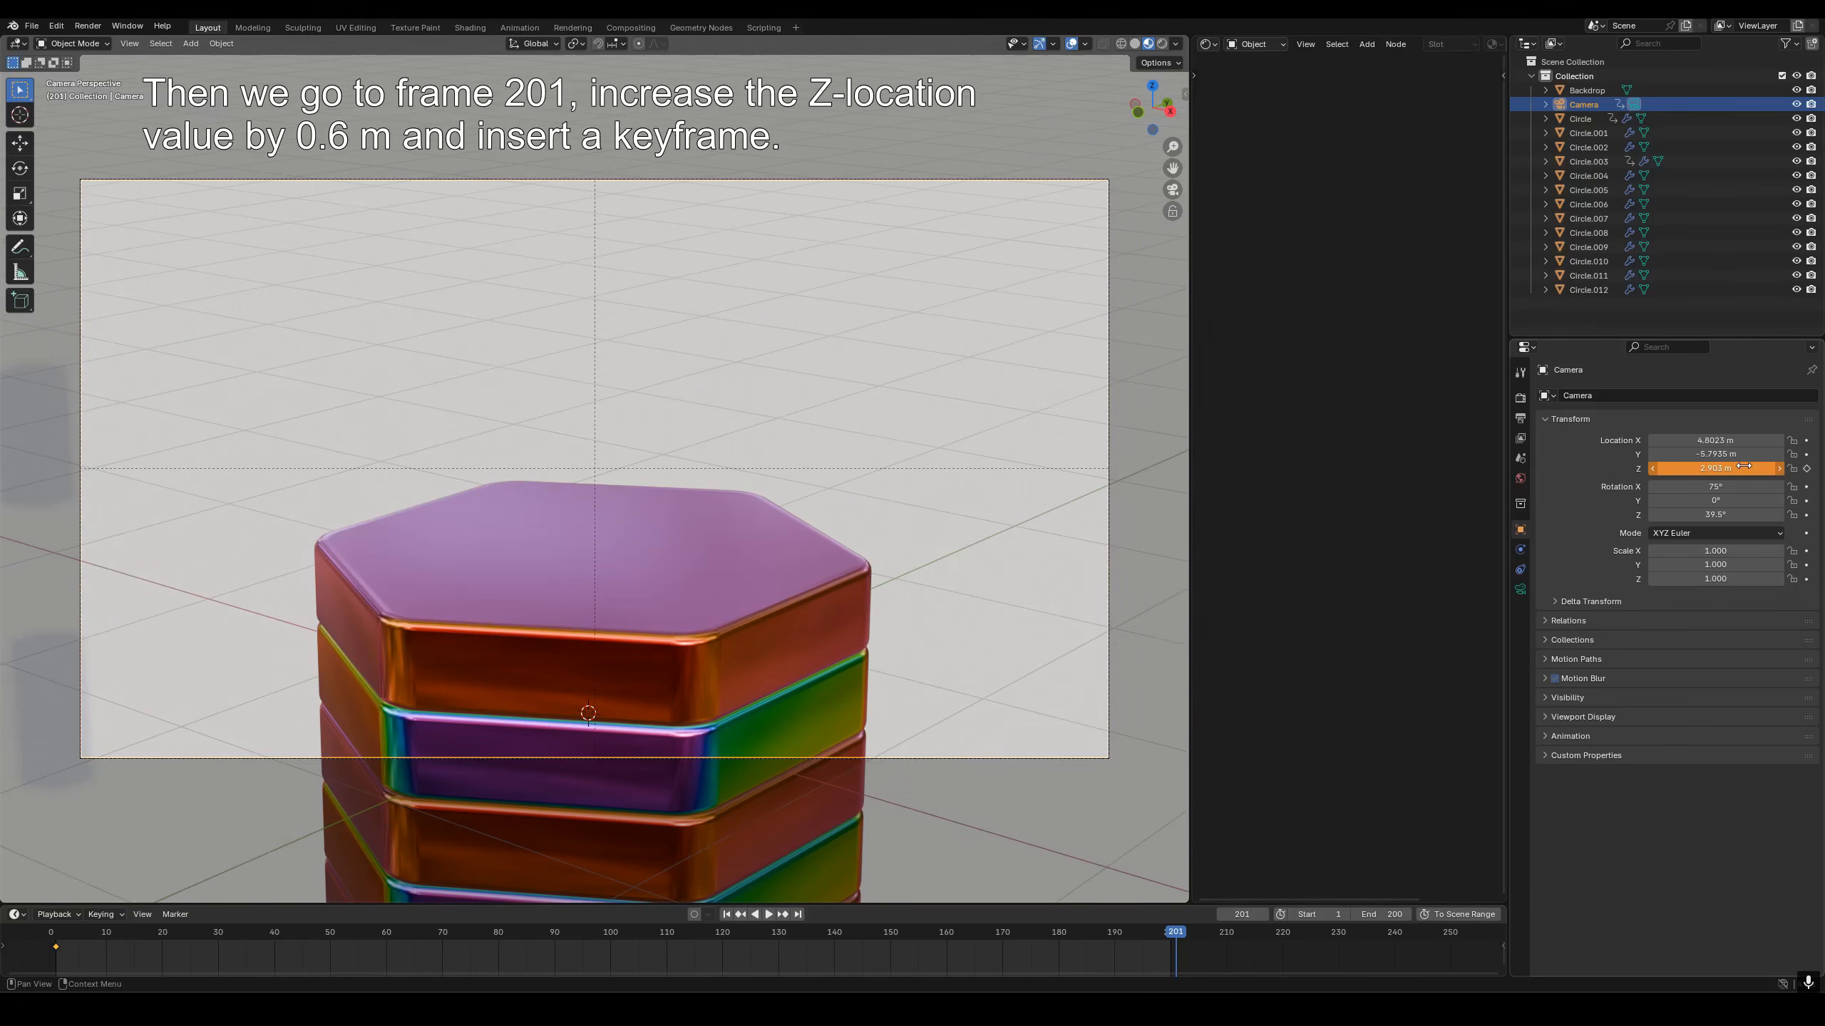
click(1807, 468)
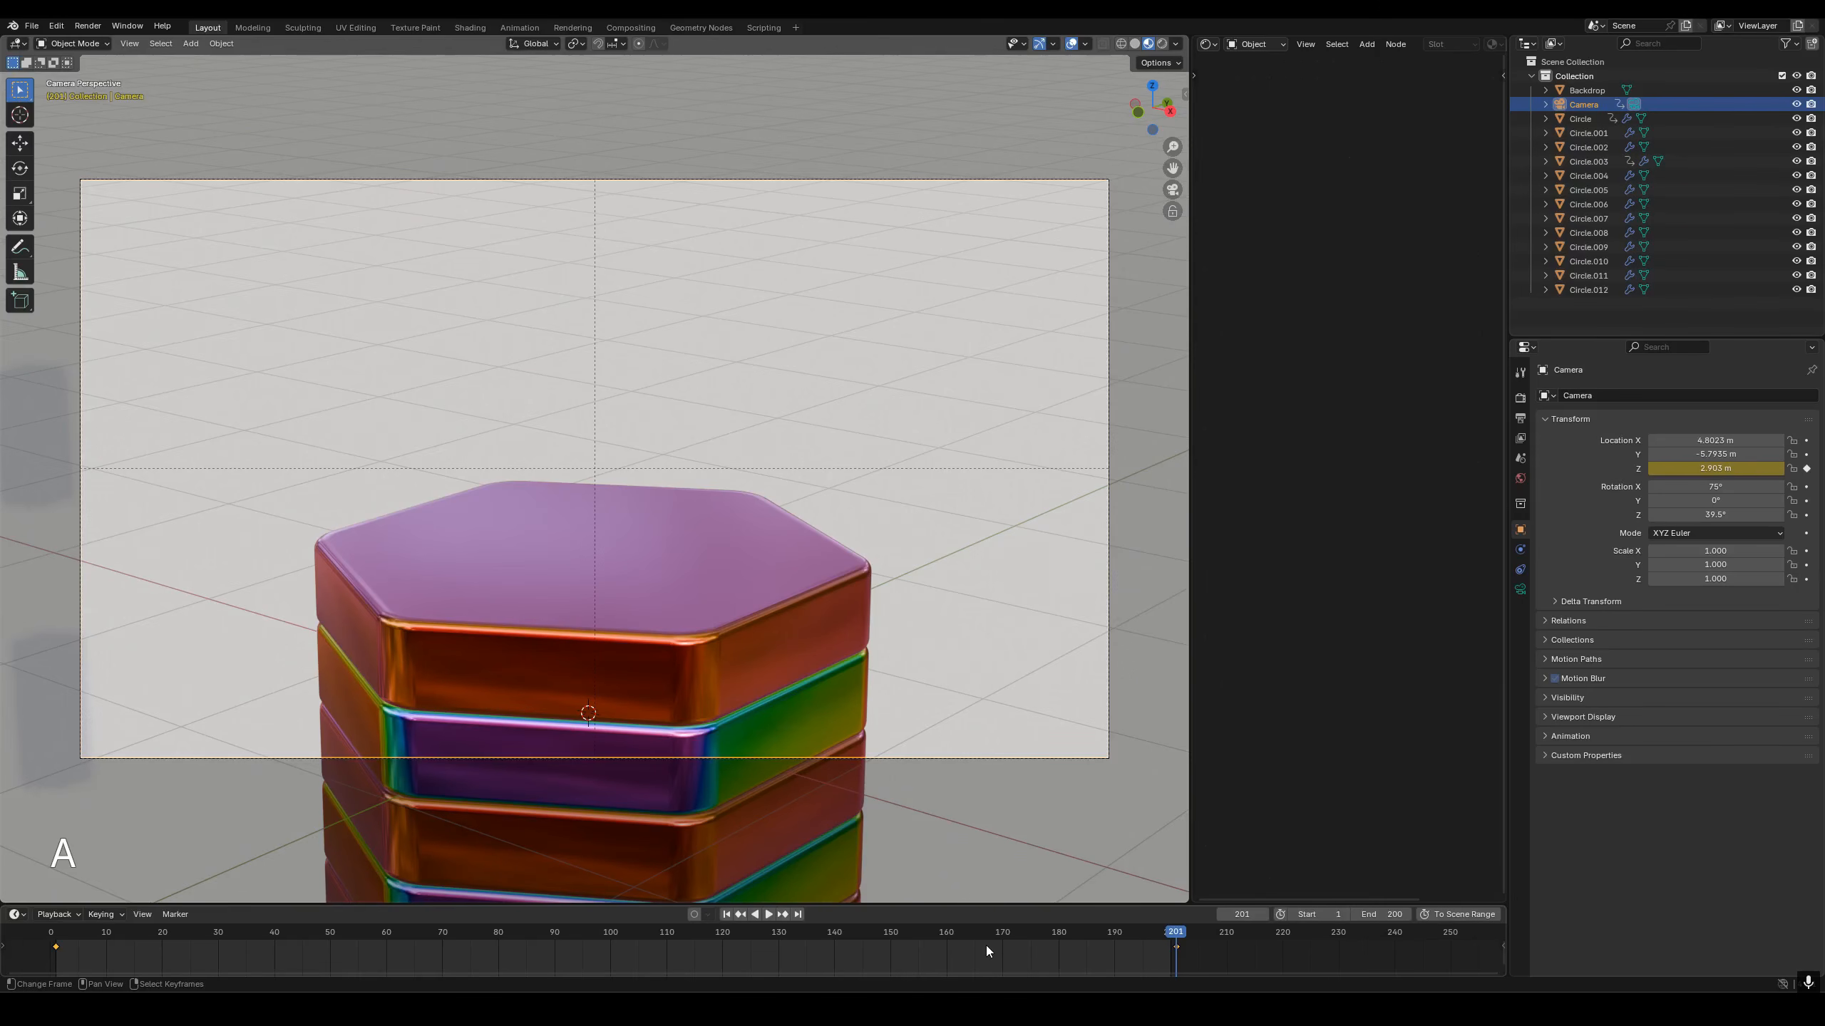
Set the camera keyframes' interpolation to Linear, play the animation to check it, and return to frame 1.
key(t)
click(707, 895)
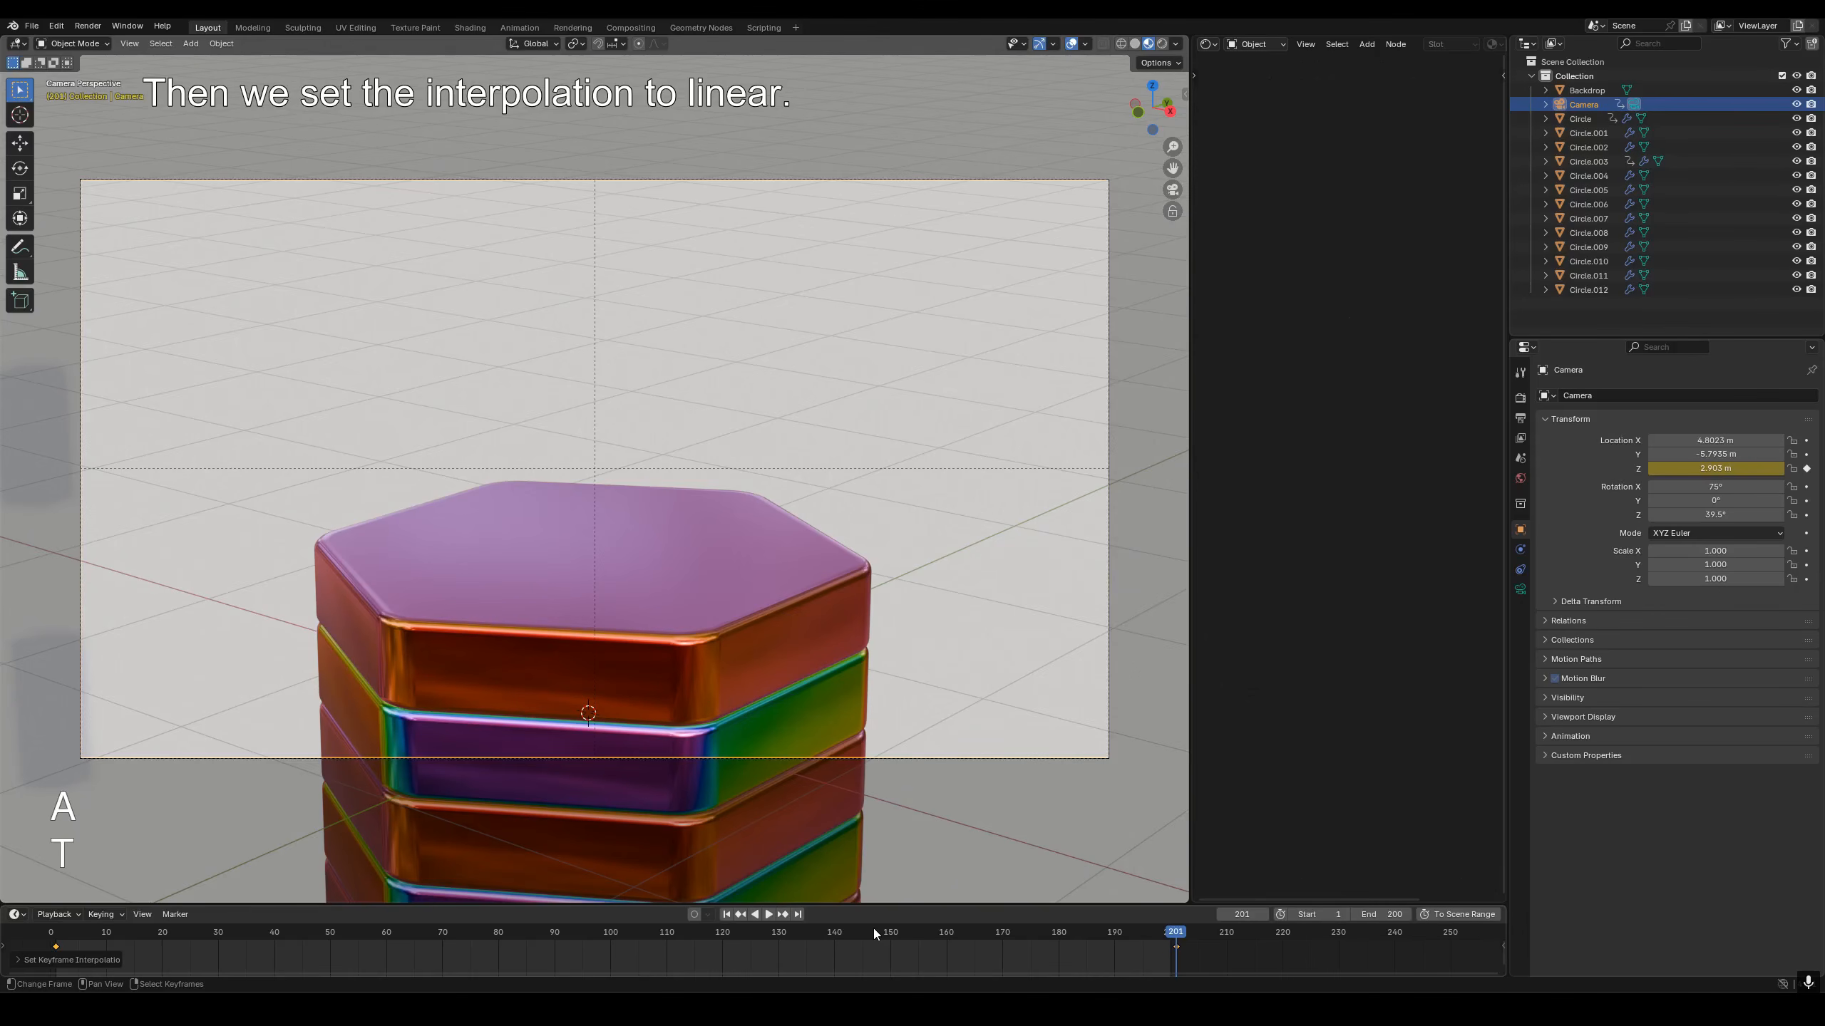
key(shift+Left)
key(space)
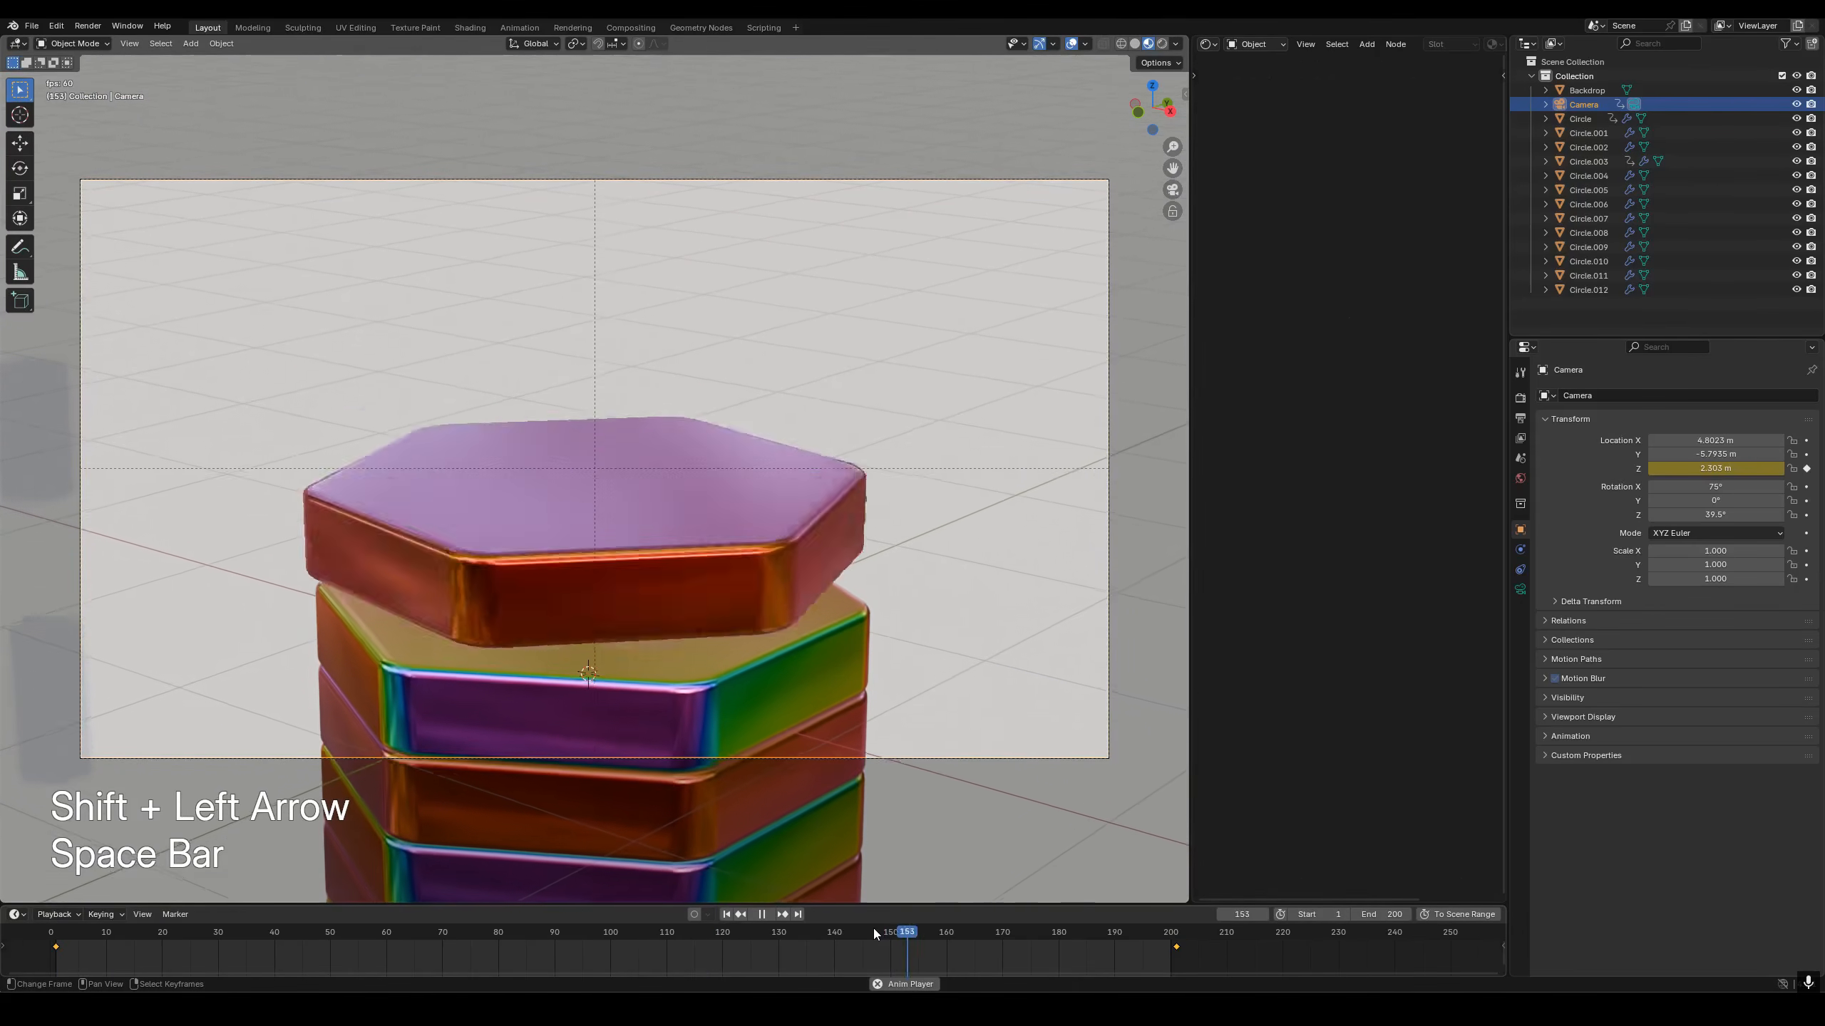
key(space)
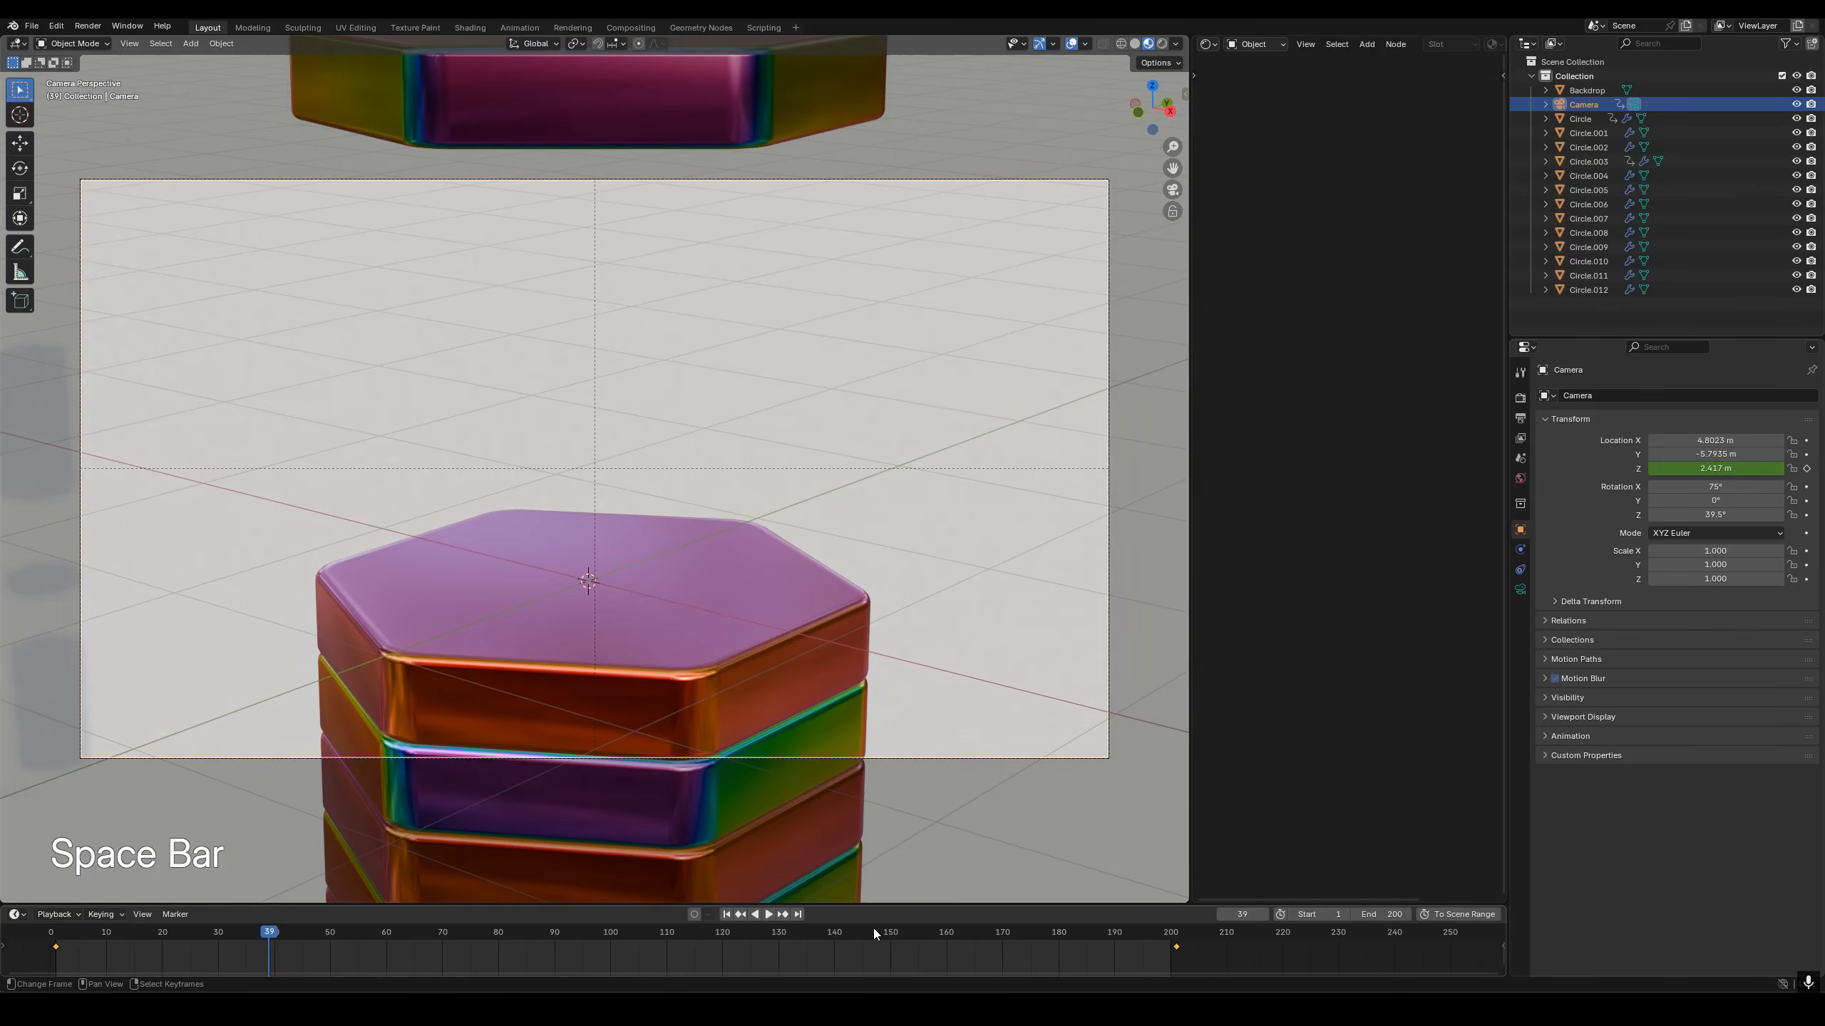
key(shift+Left)
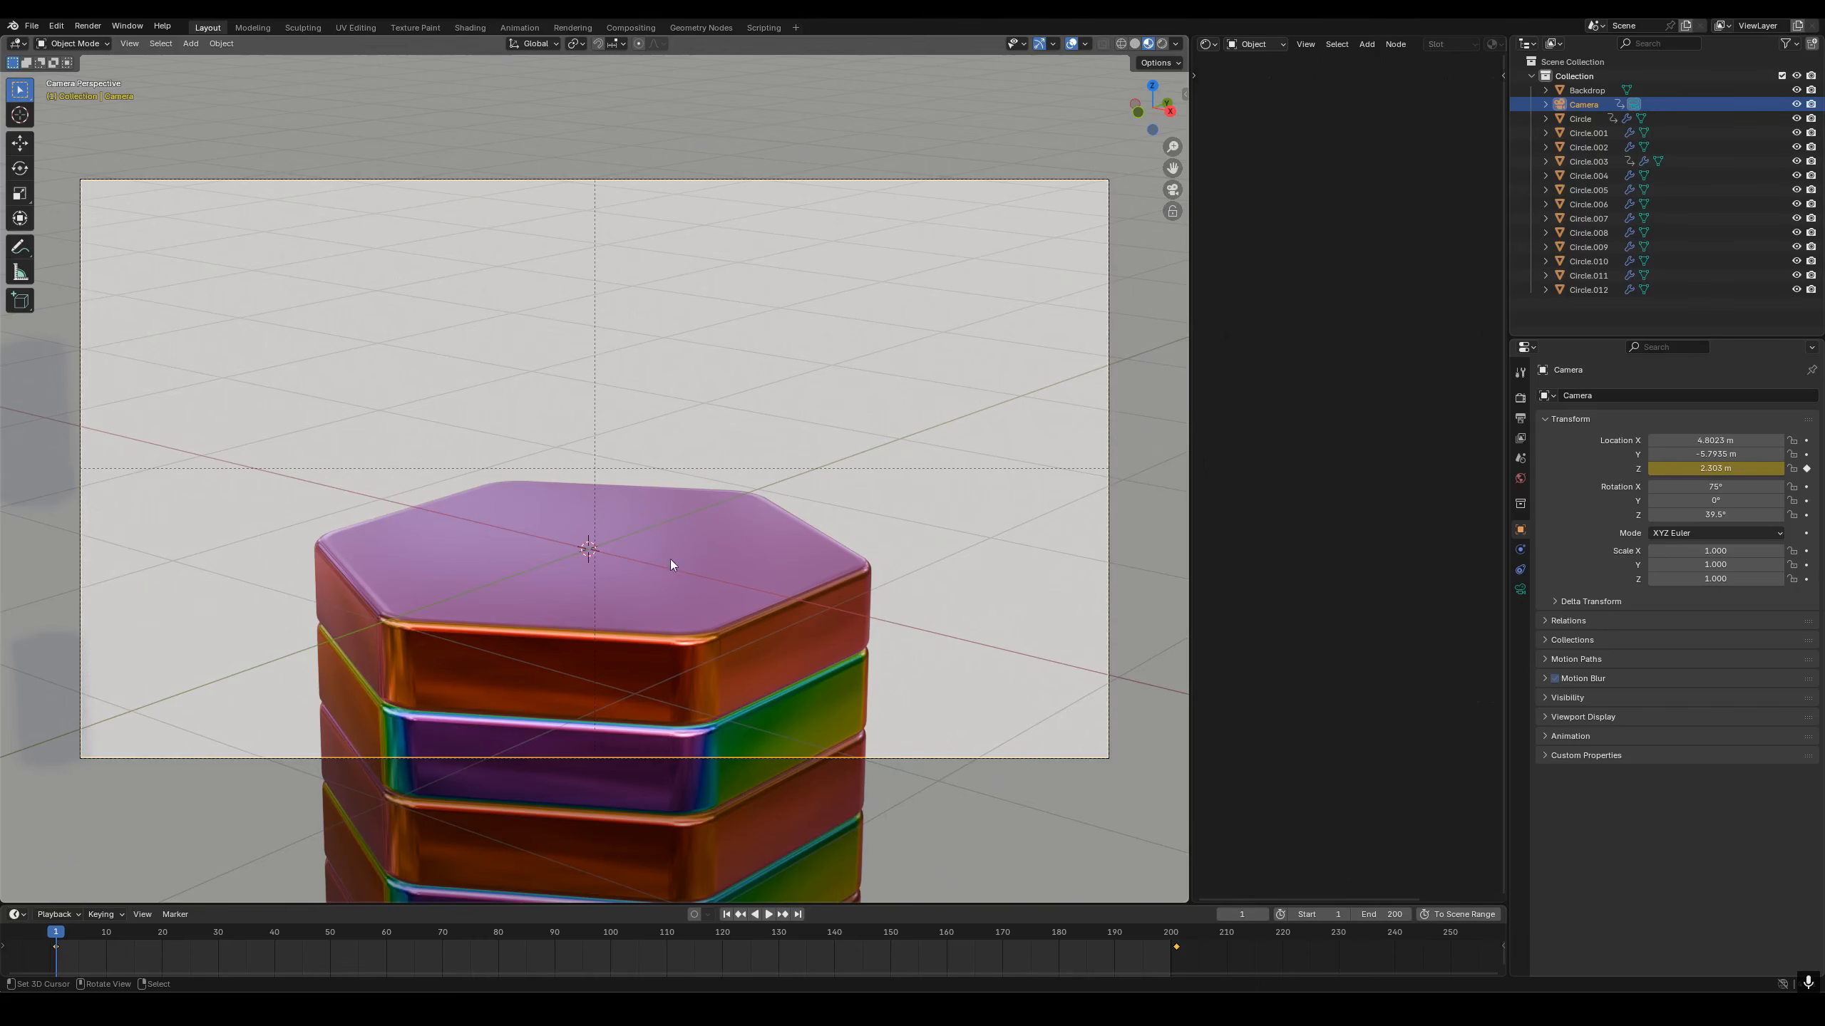
Add a Plain Axes empty at the world origin and name it "Light tracker".
key(shift+a)
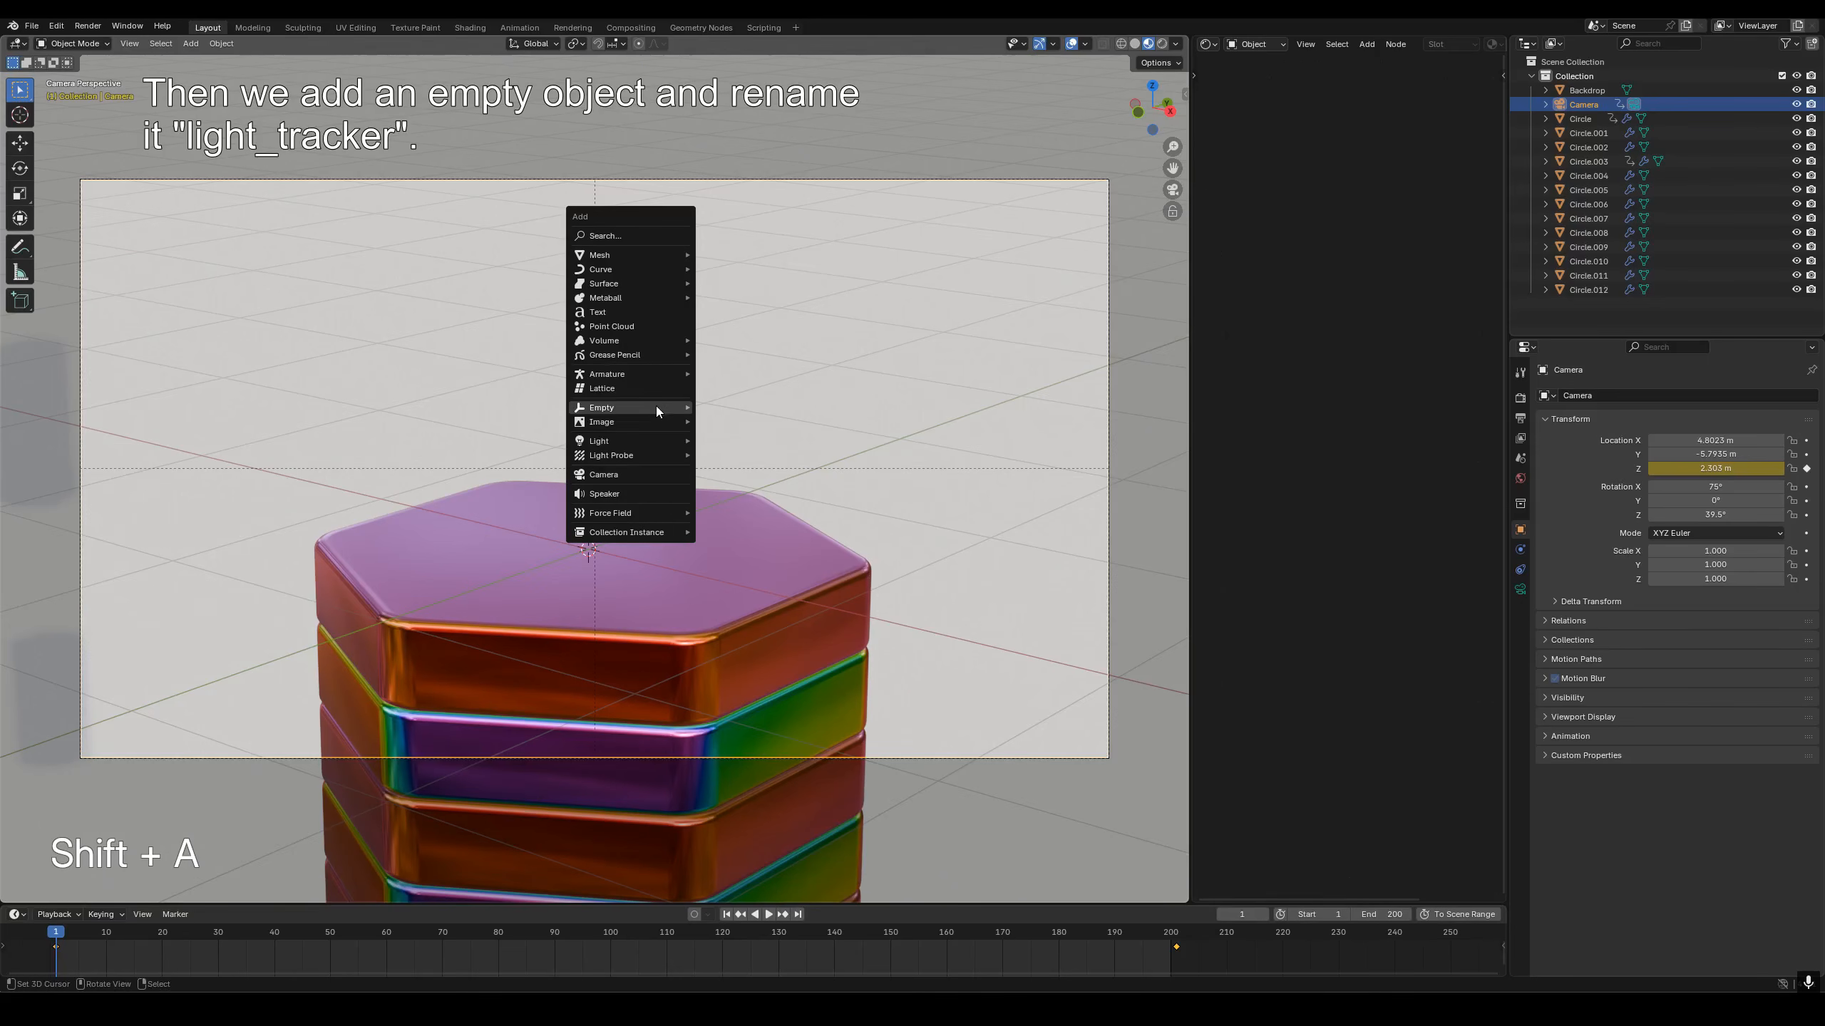
mouse_move(656, 407)
click(744, 407)
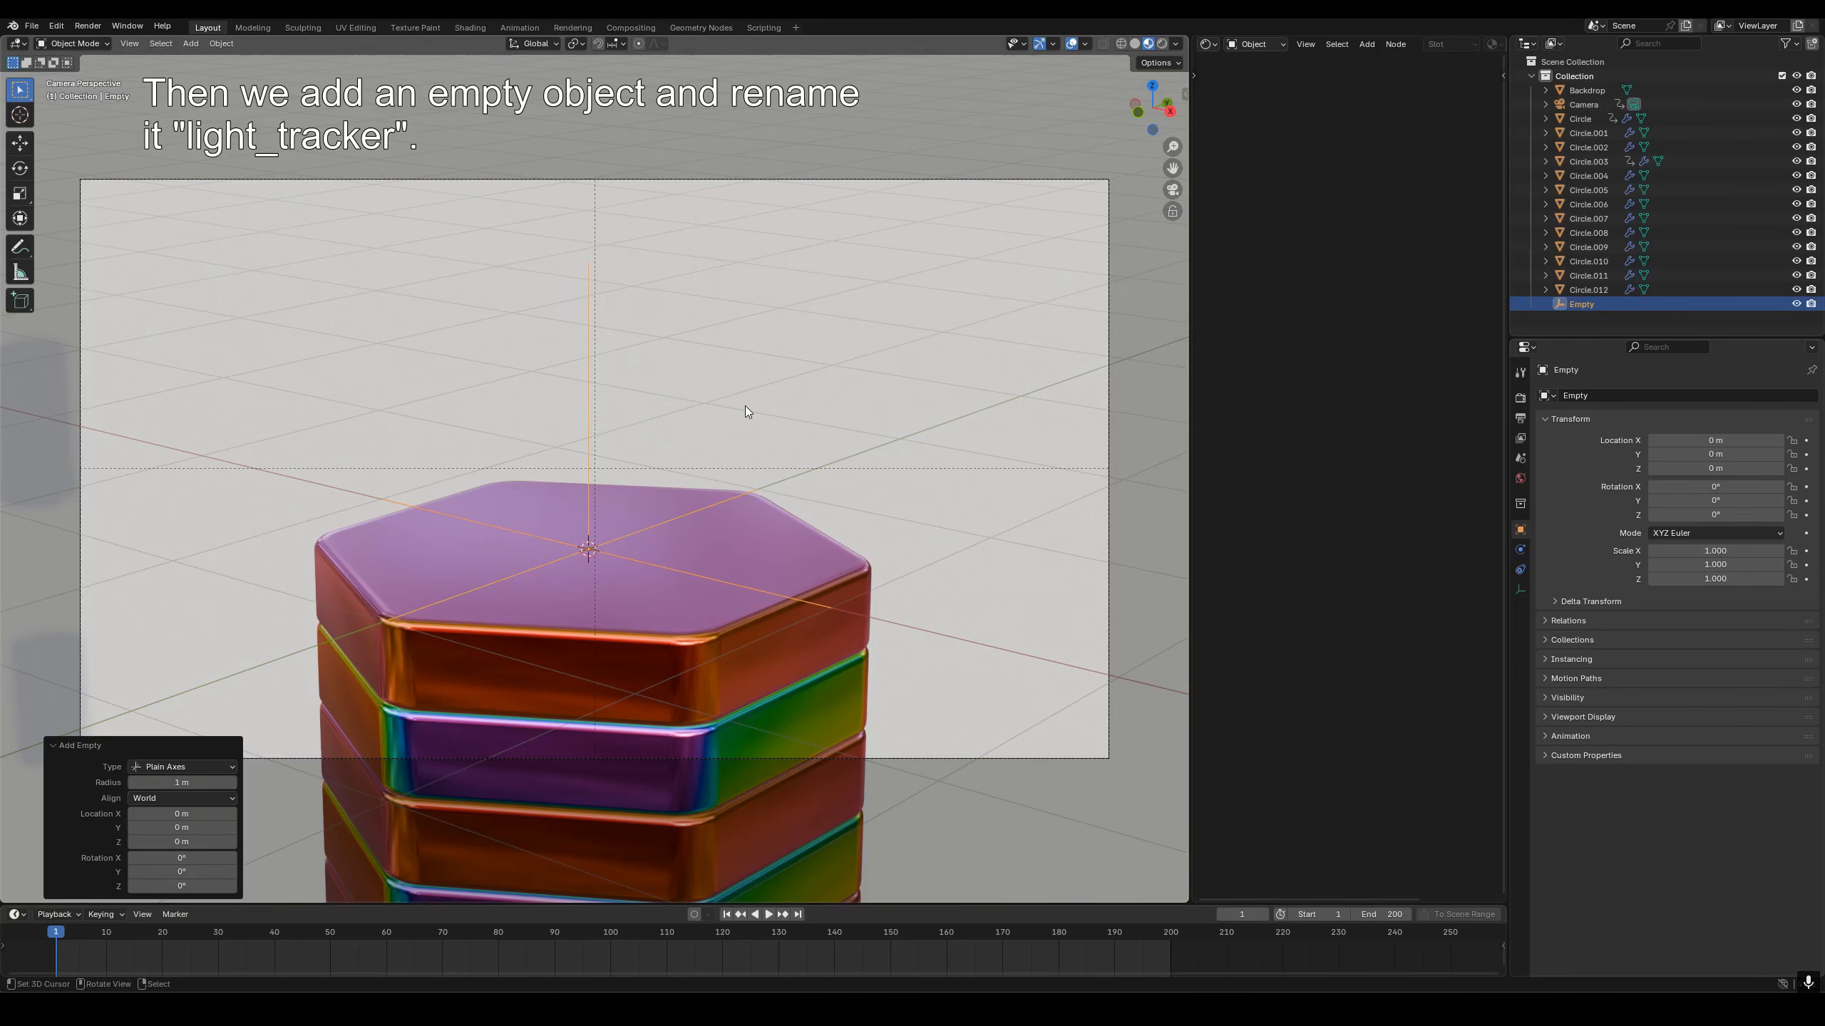
key(F2)
text(Ligh)
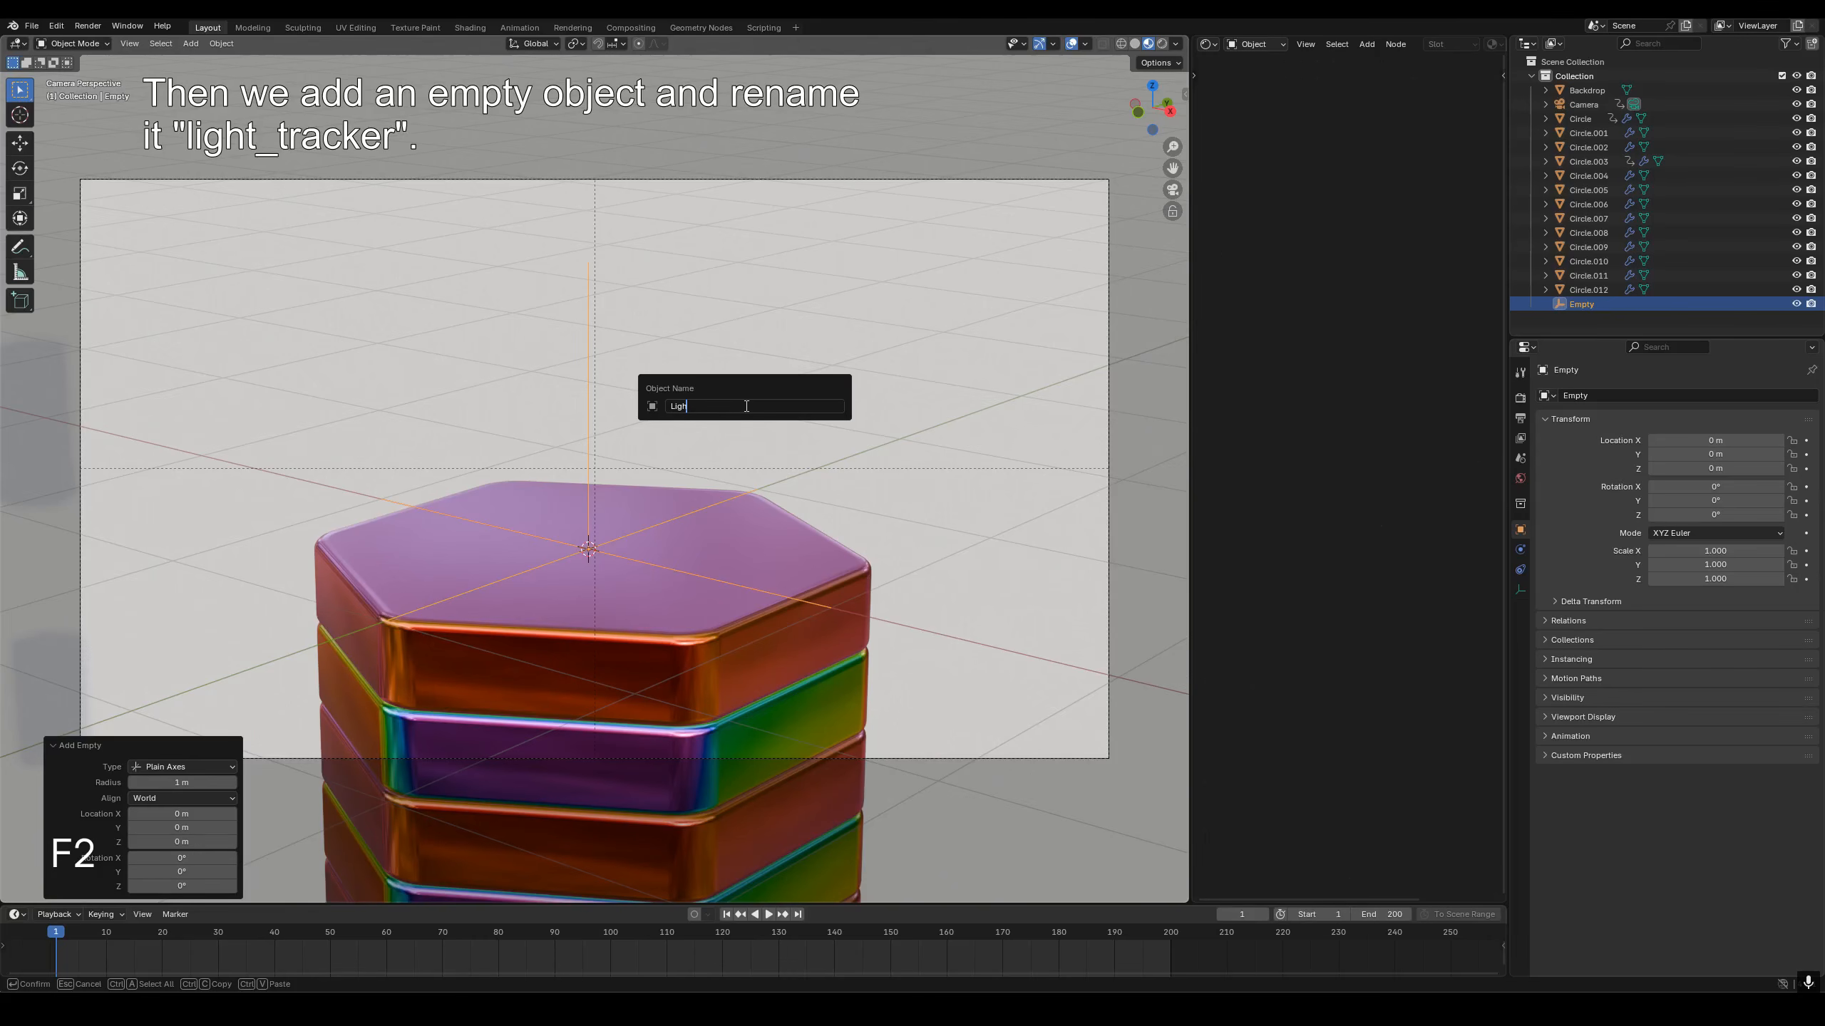
text(t tracker)
key(Return)
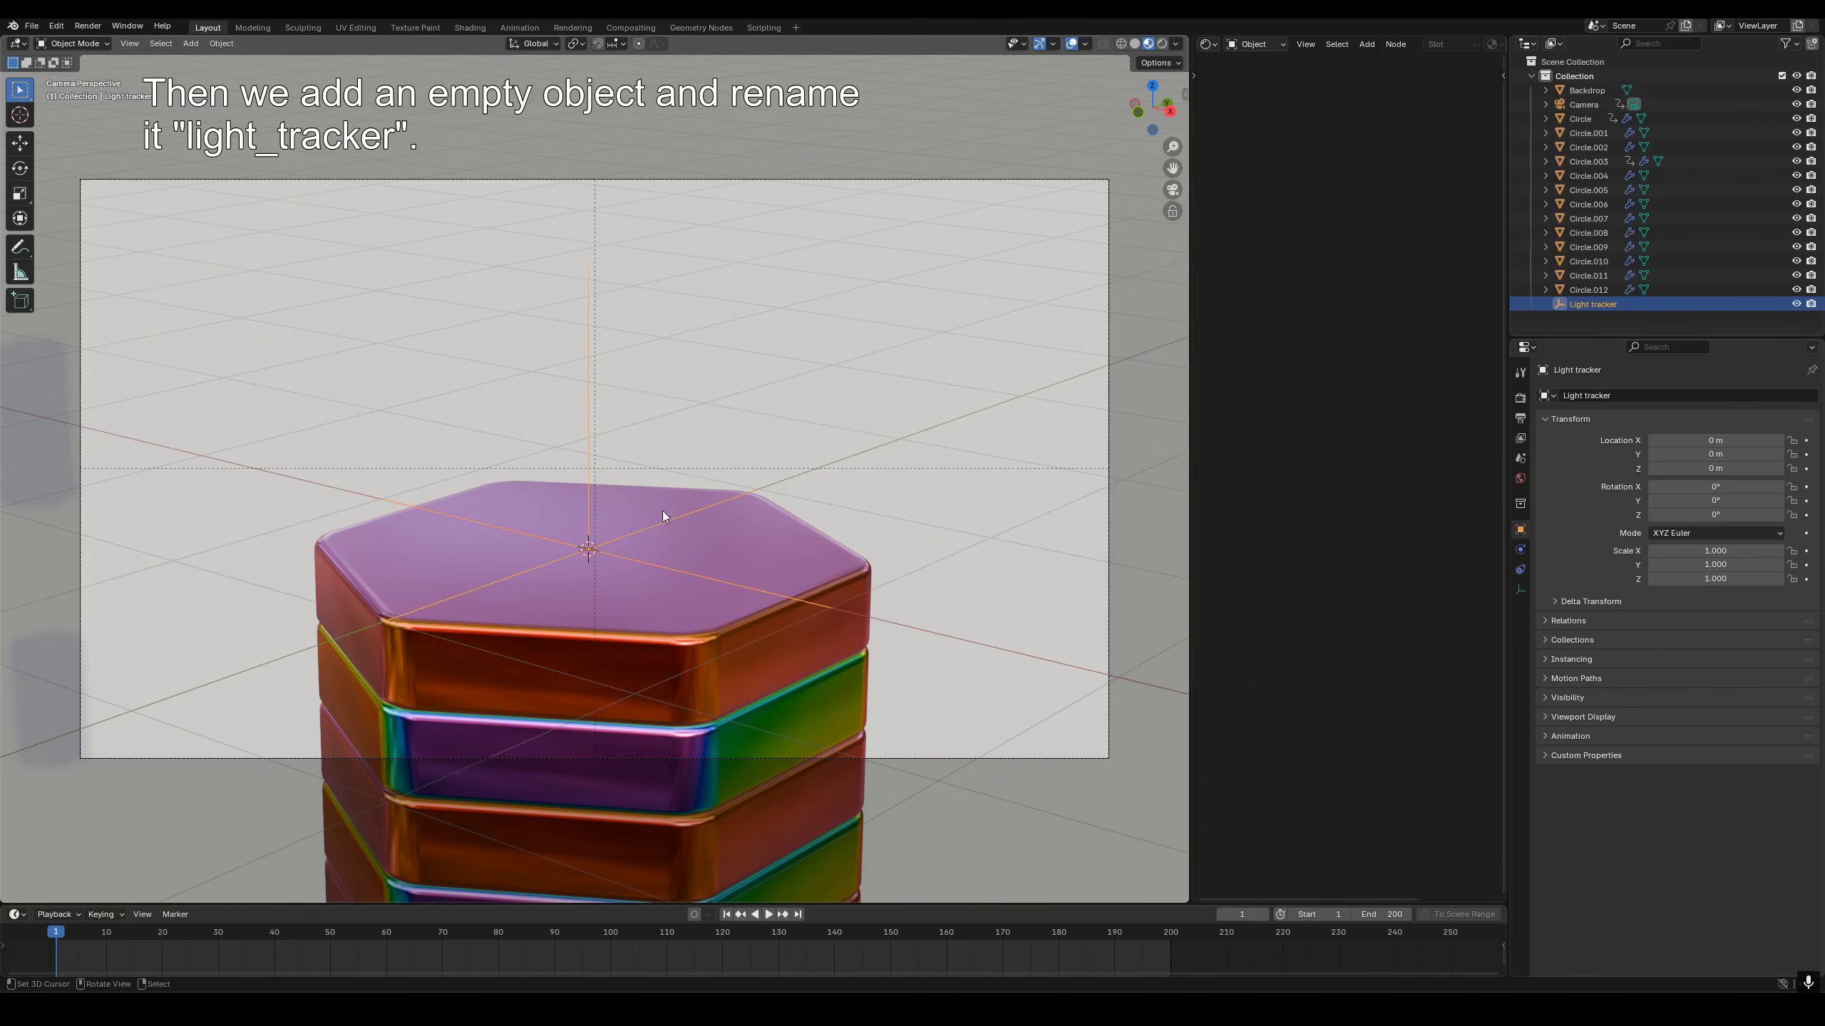
Leave the camera view, add an area light at the world origin and scale it up by 6.
key(KP_0)
middle_drag(684, 512, 646, 491)
key(shift+a)
mouse_move(646, 491)
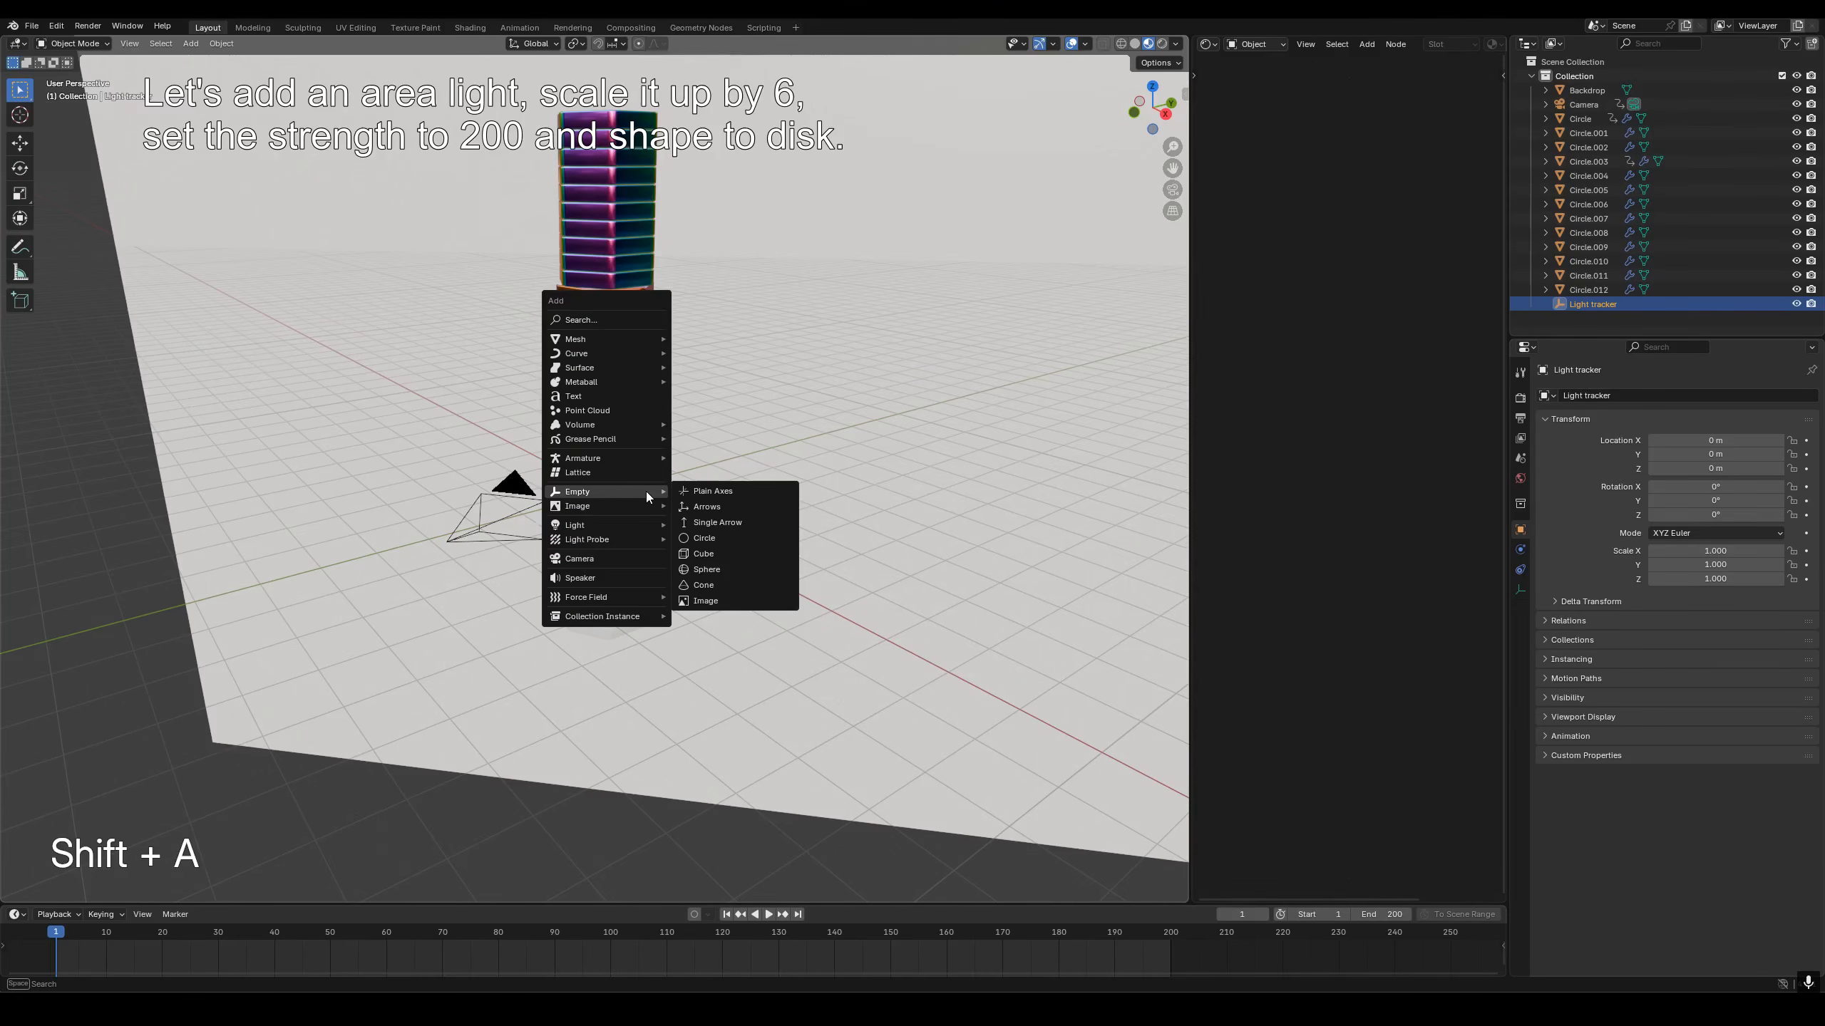
mouse_move(633, 525)
click(706, 572)
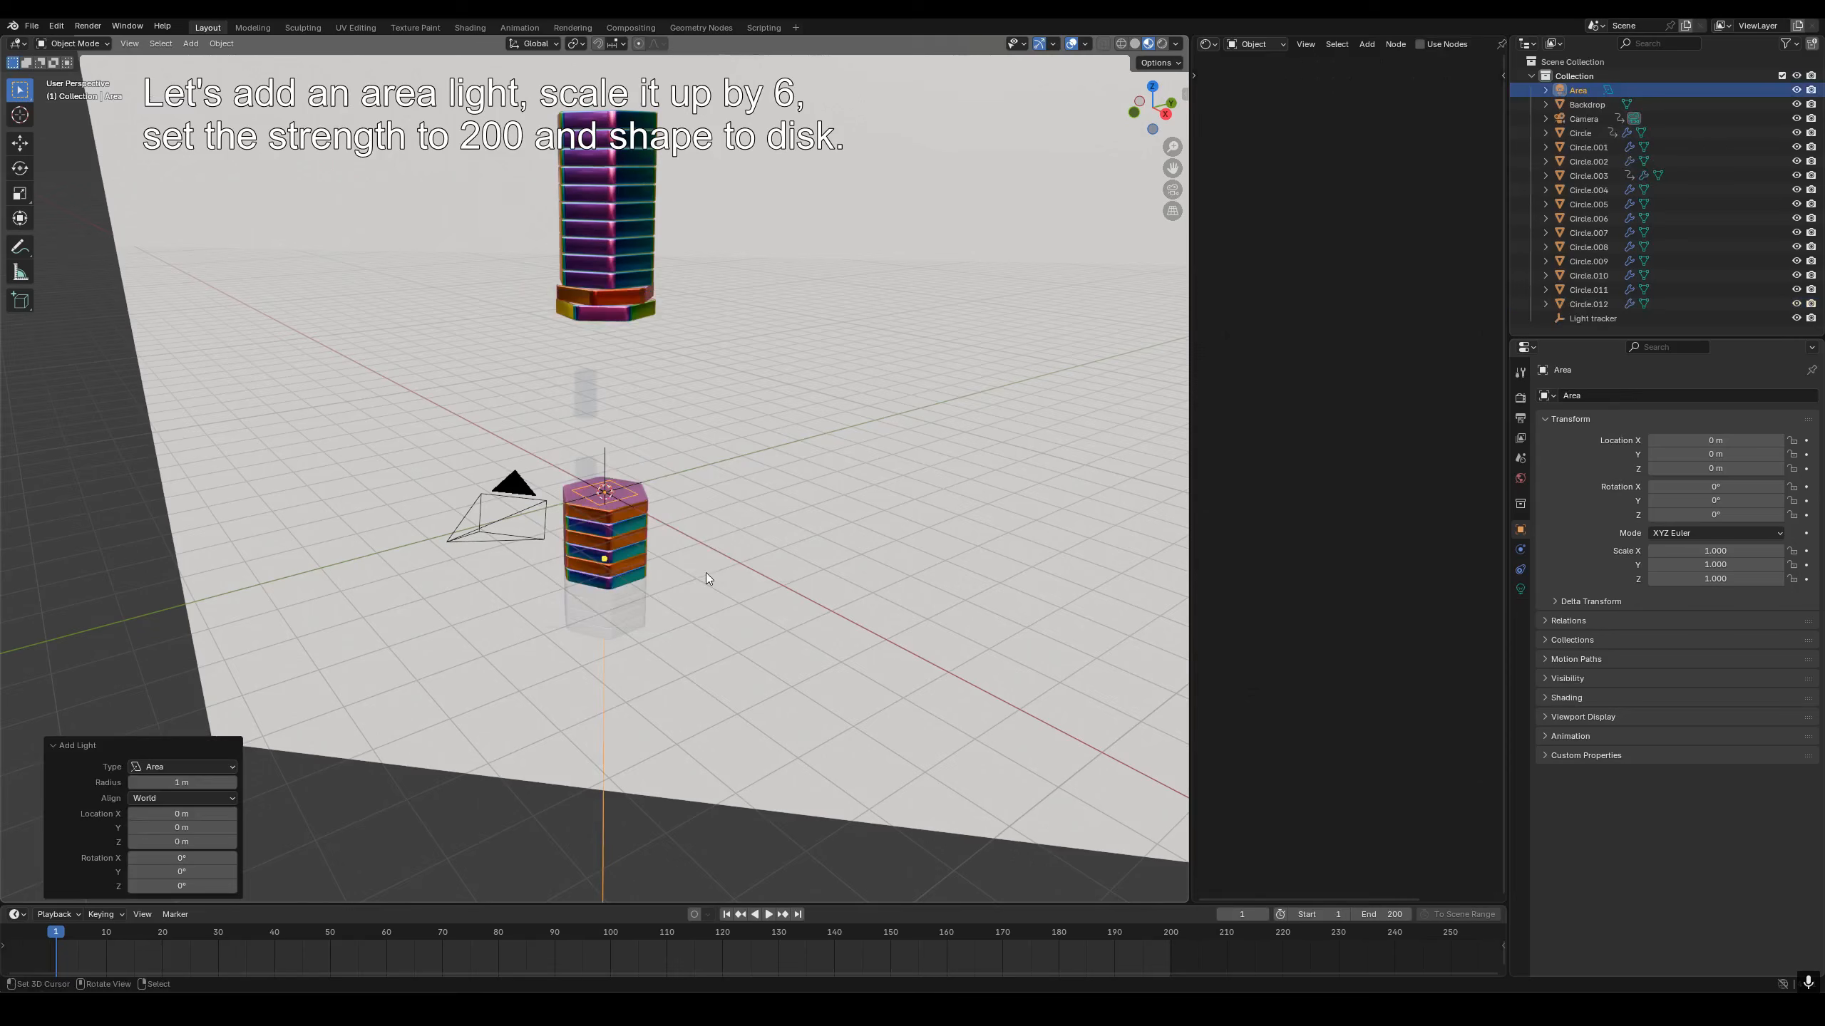
key(s)
key(6)
key(Return)
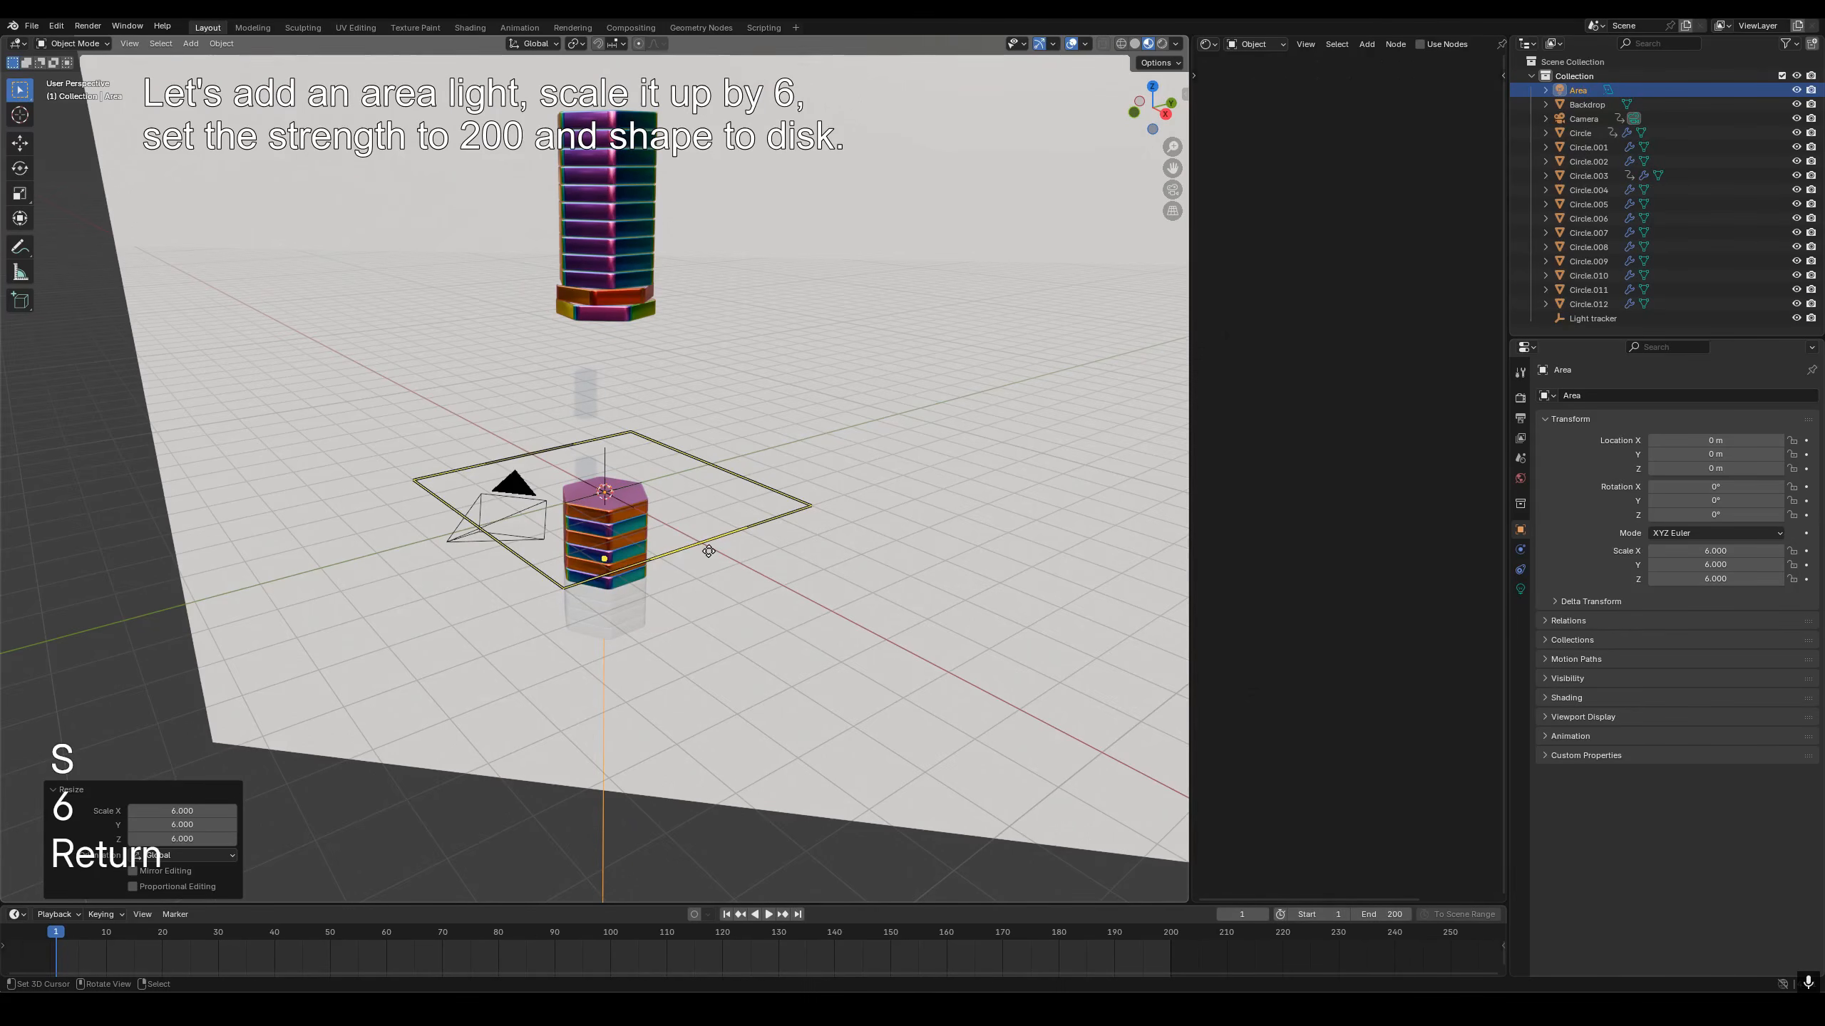
Set the area light's power to 200 and its shape to Disk.
click(1520, 589)
click(1720, 517)
text(200)
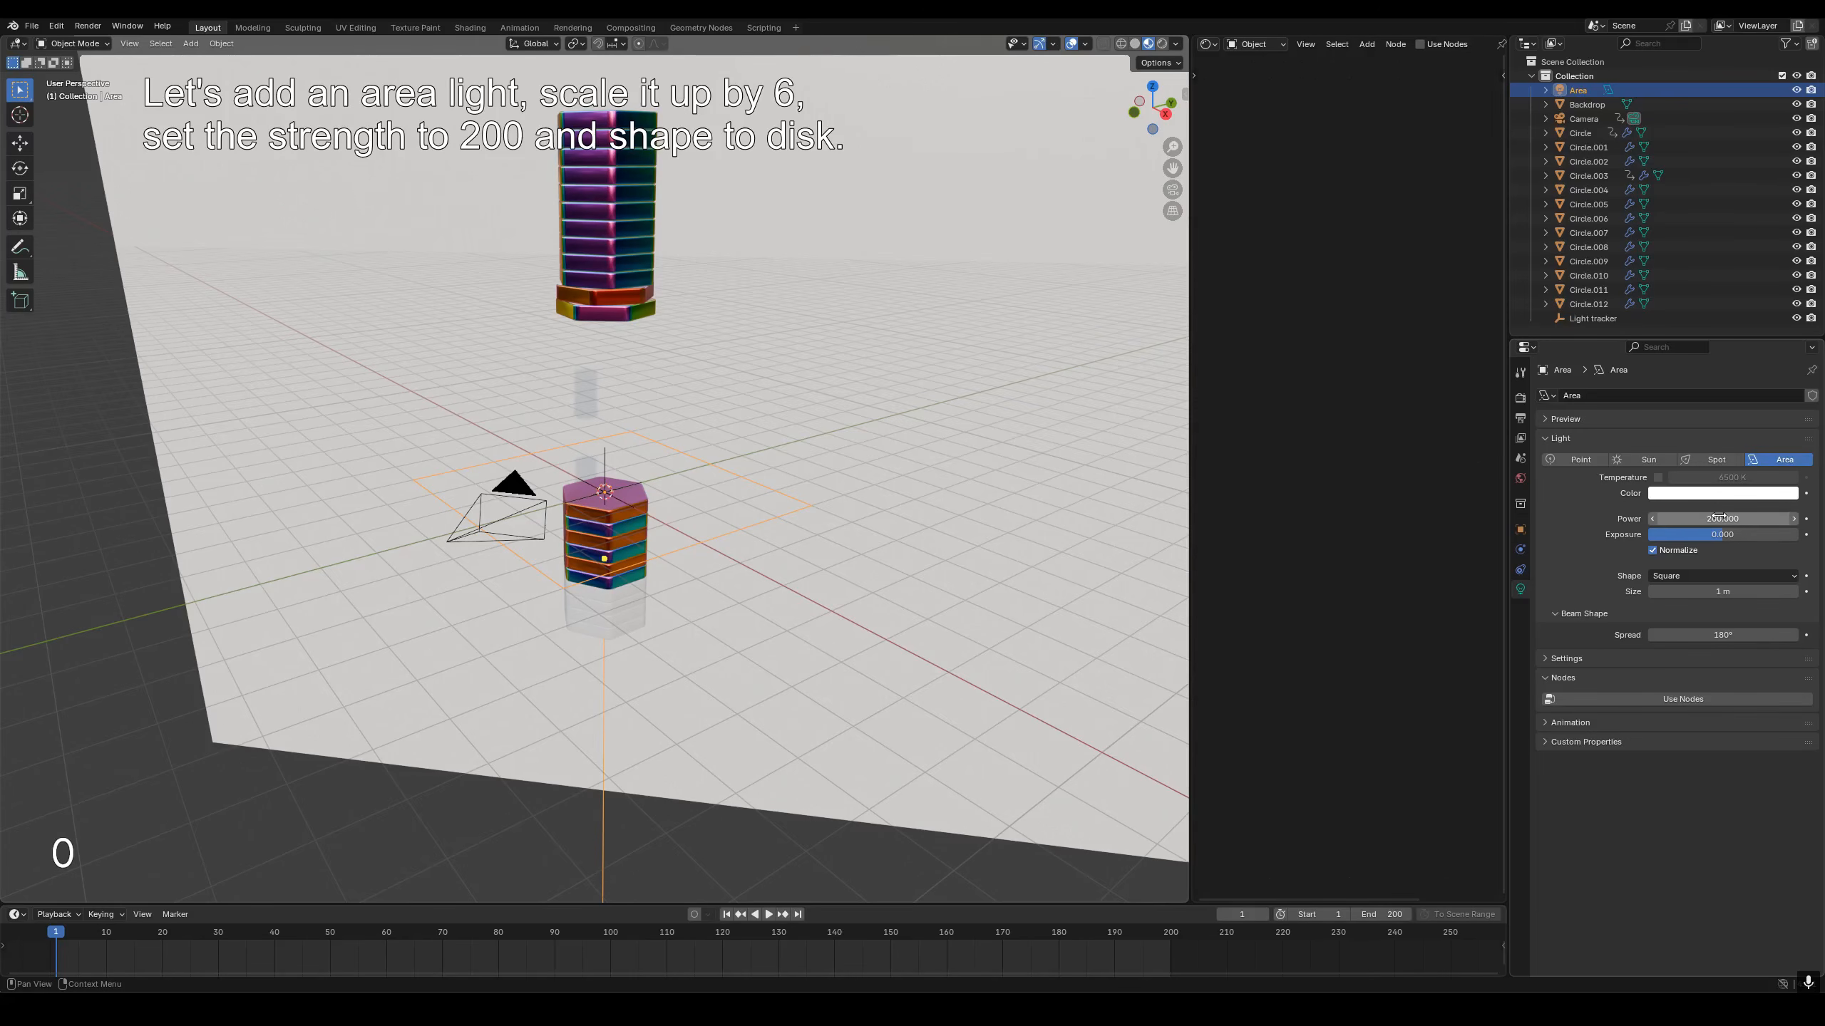
click(1703, 575)
click(1680, 623)
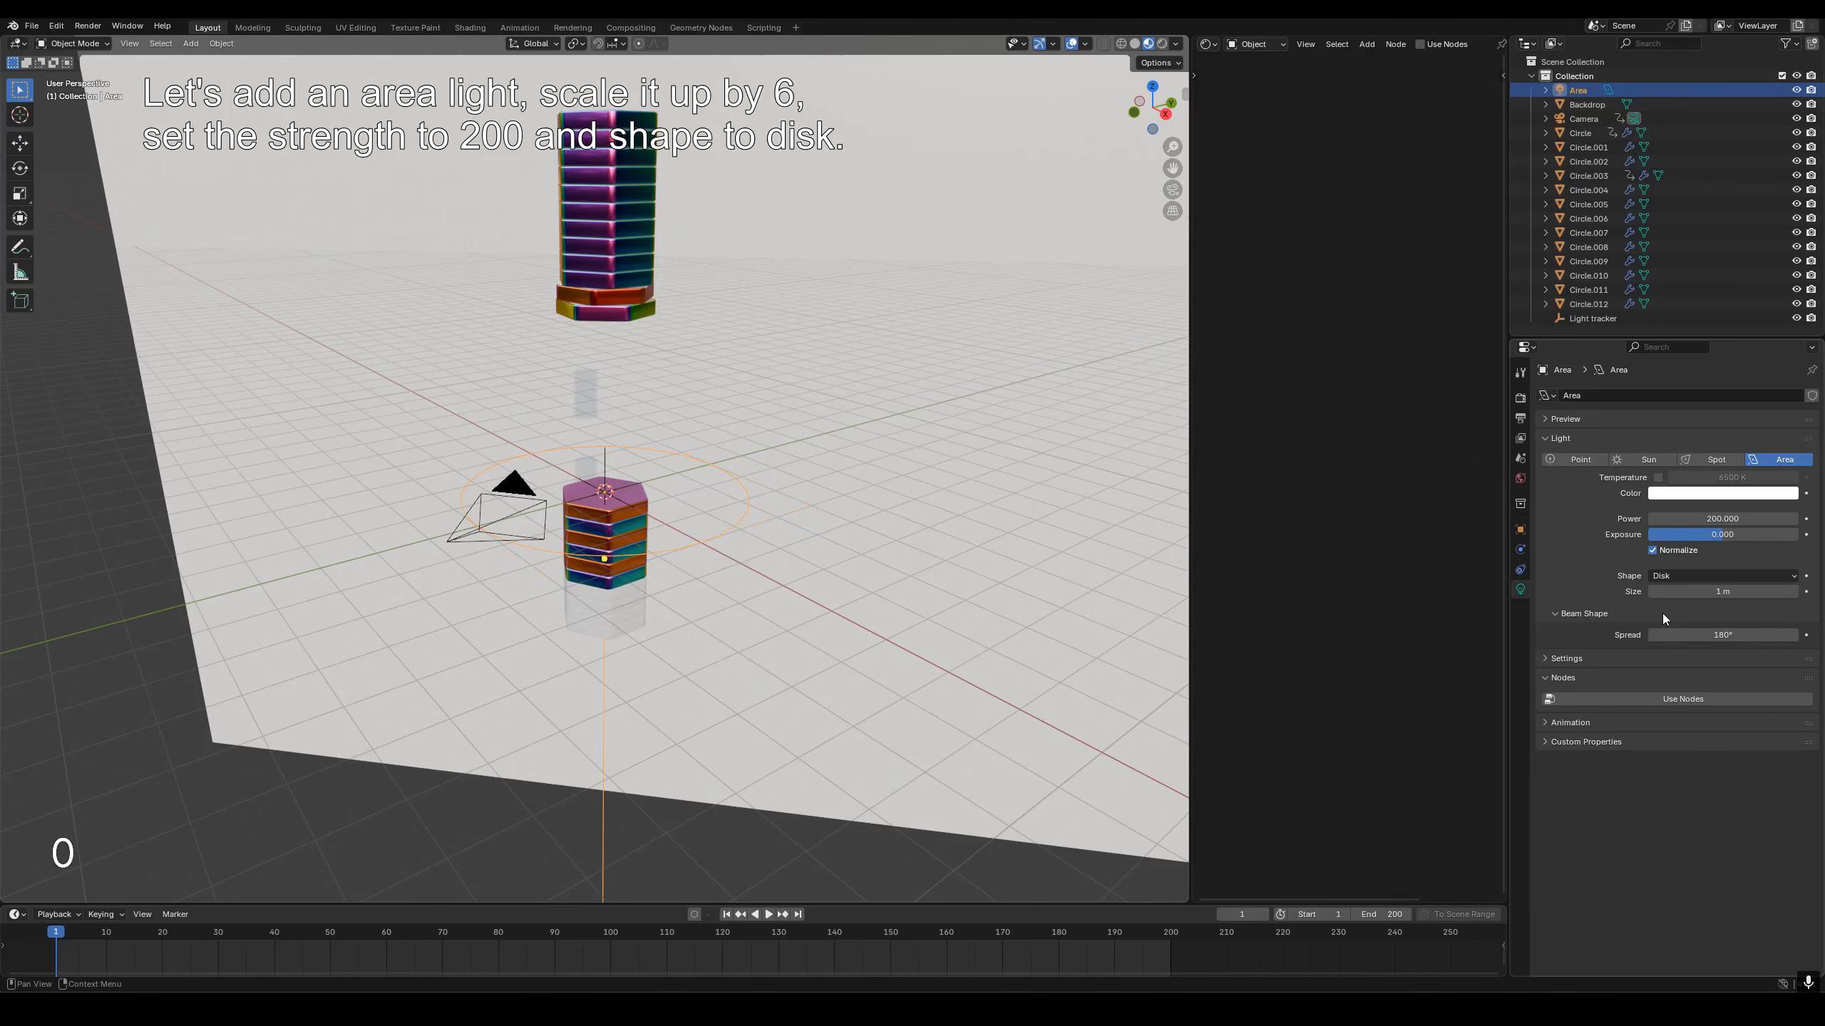
Add a Track To constraint to the area light with the Light tracker empty as its target.
click(1520, 569)
click(1696, 397)
click(1709, 480)
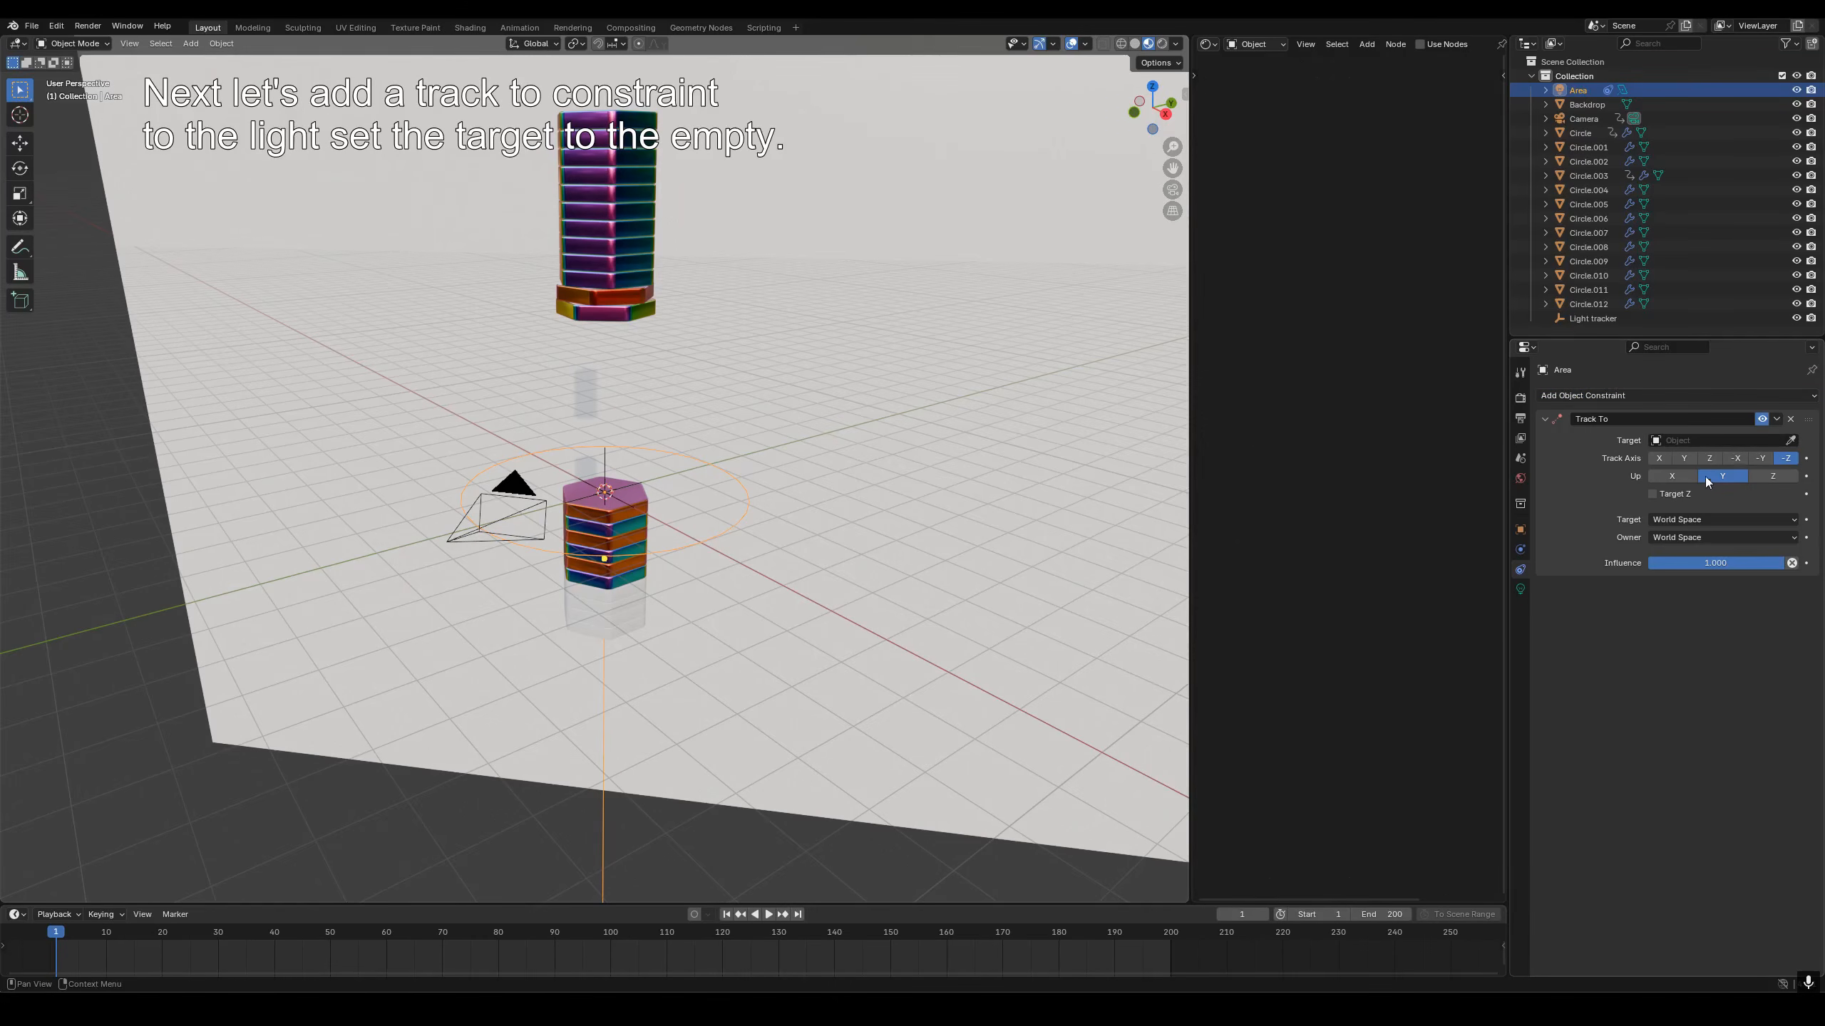
click(1739, 439)
text(light)
key(Return)
Move the area light away from the hexagon stack and place it behind the stack in the top view.
key(g)
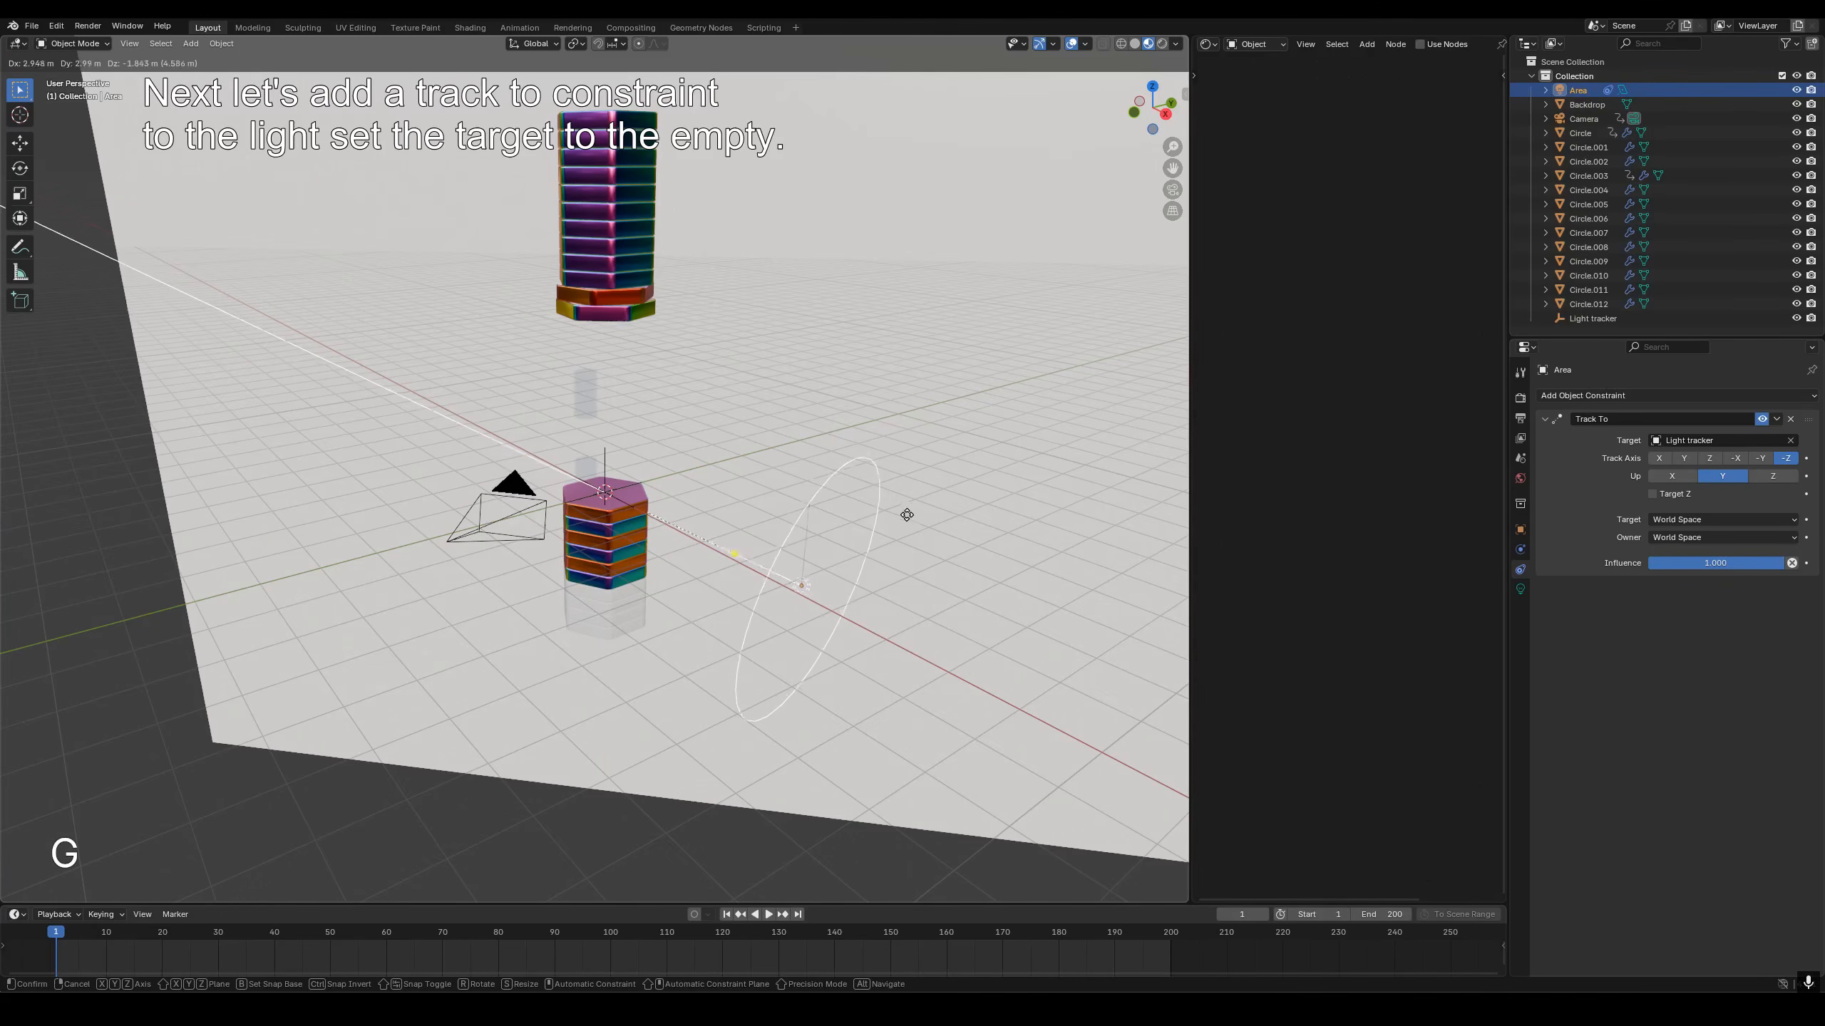
click(910, 527)
key(KP_5)
key(KP_7)
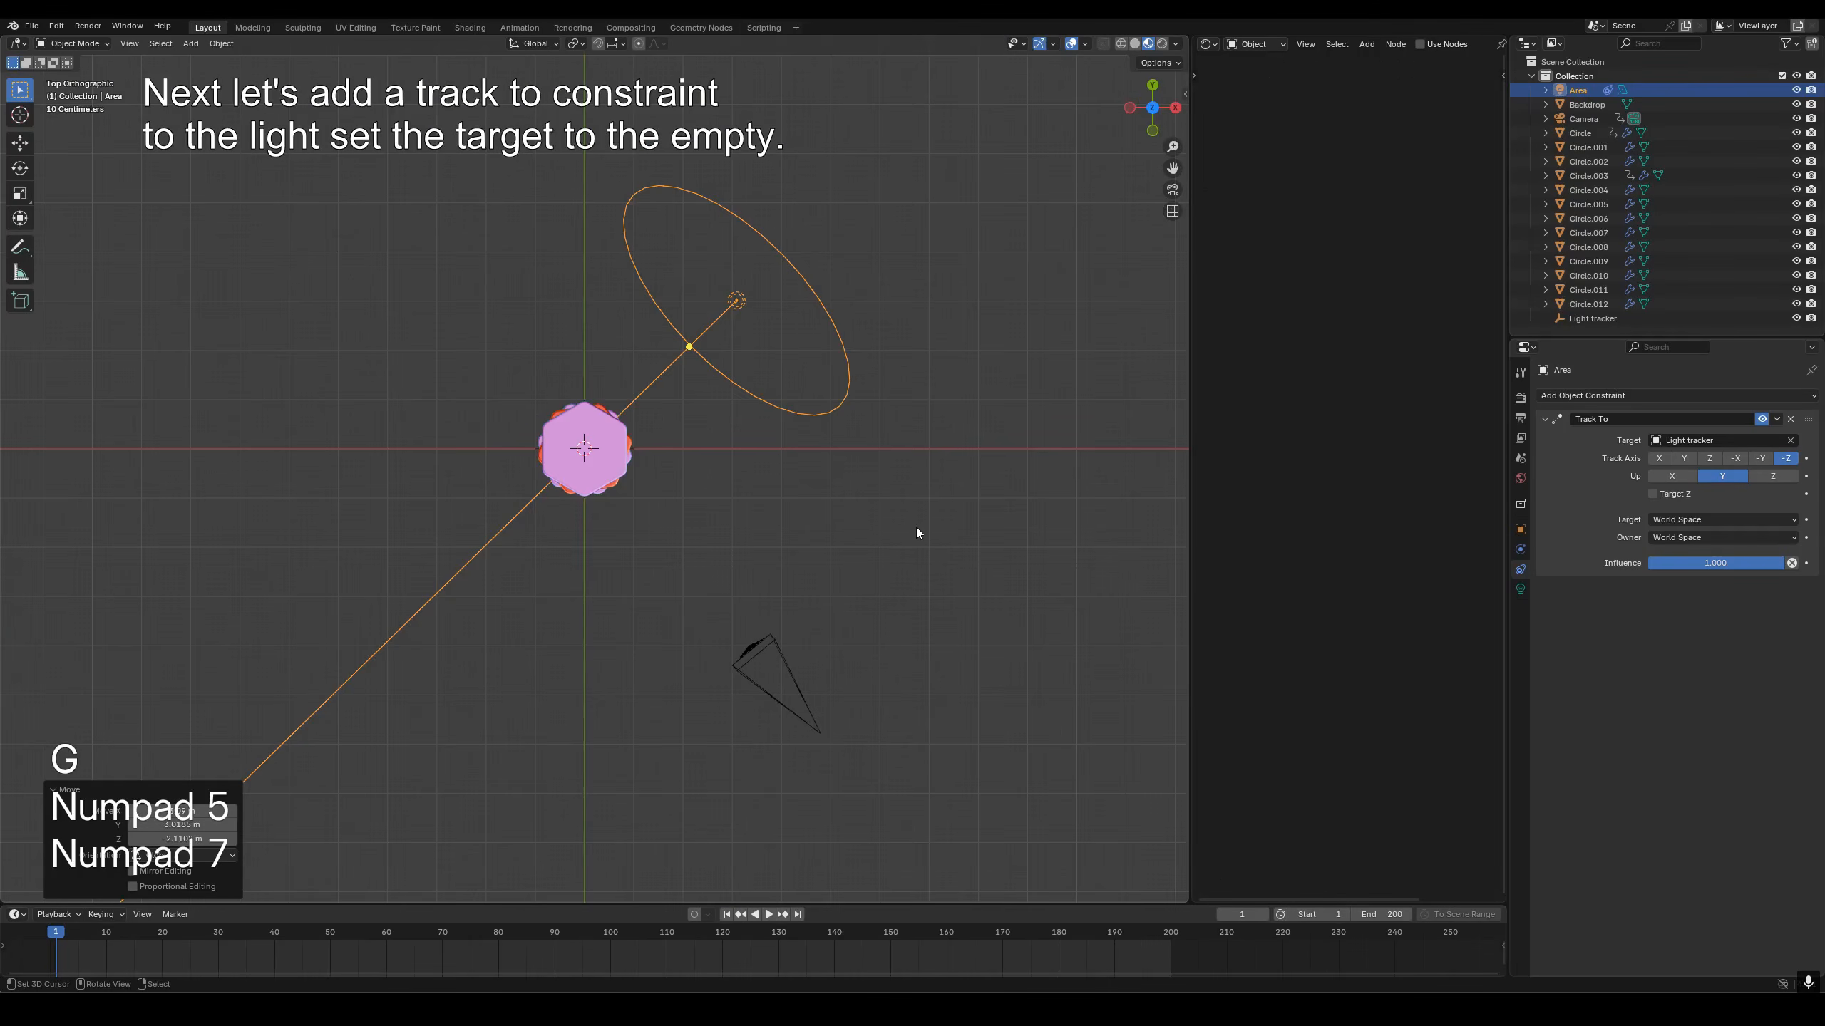
scroll(869, 509, down, 5)
key(g)
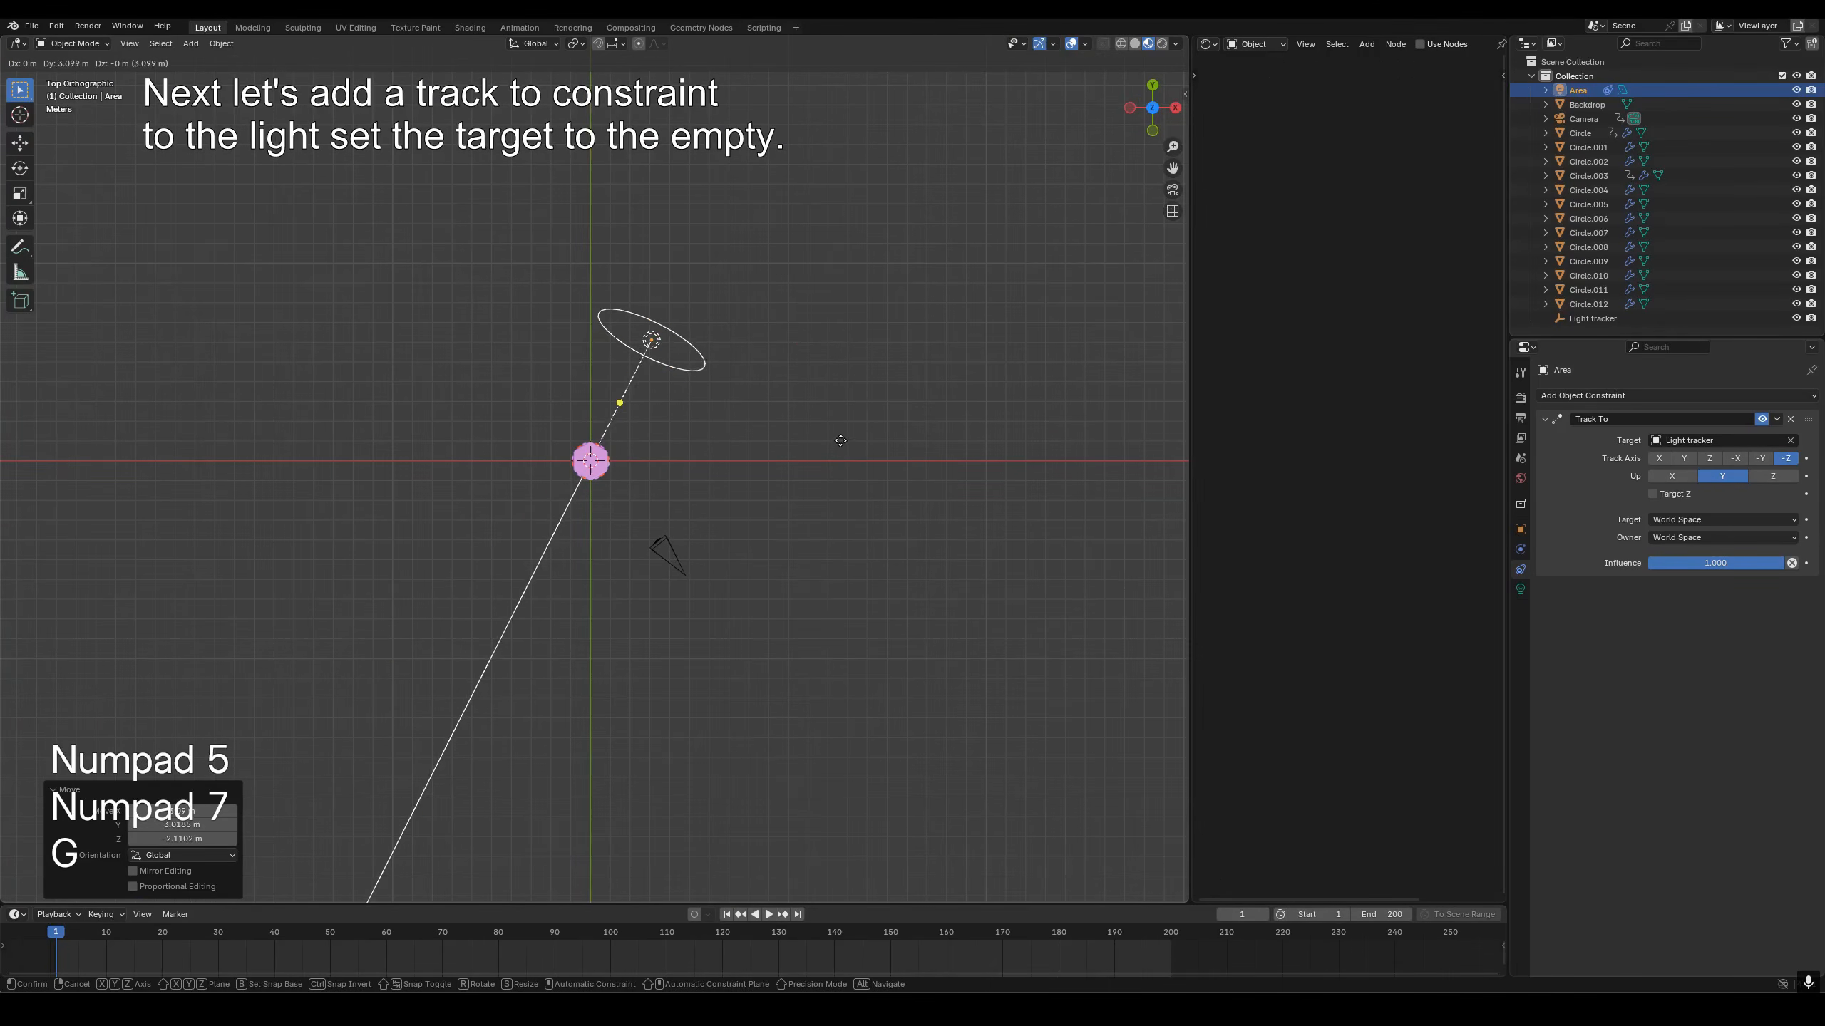
click(807, 440)
Duplicate the area light three times and spread the copies around the hexagon stack in the top view.
key(shift+d)
click(912, 582)
key(shift+d)
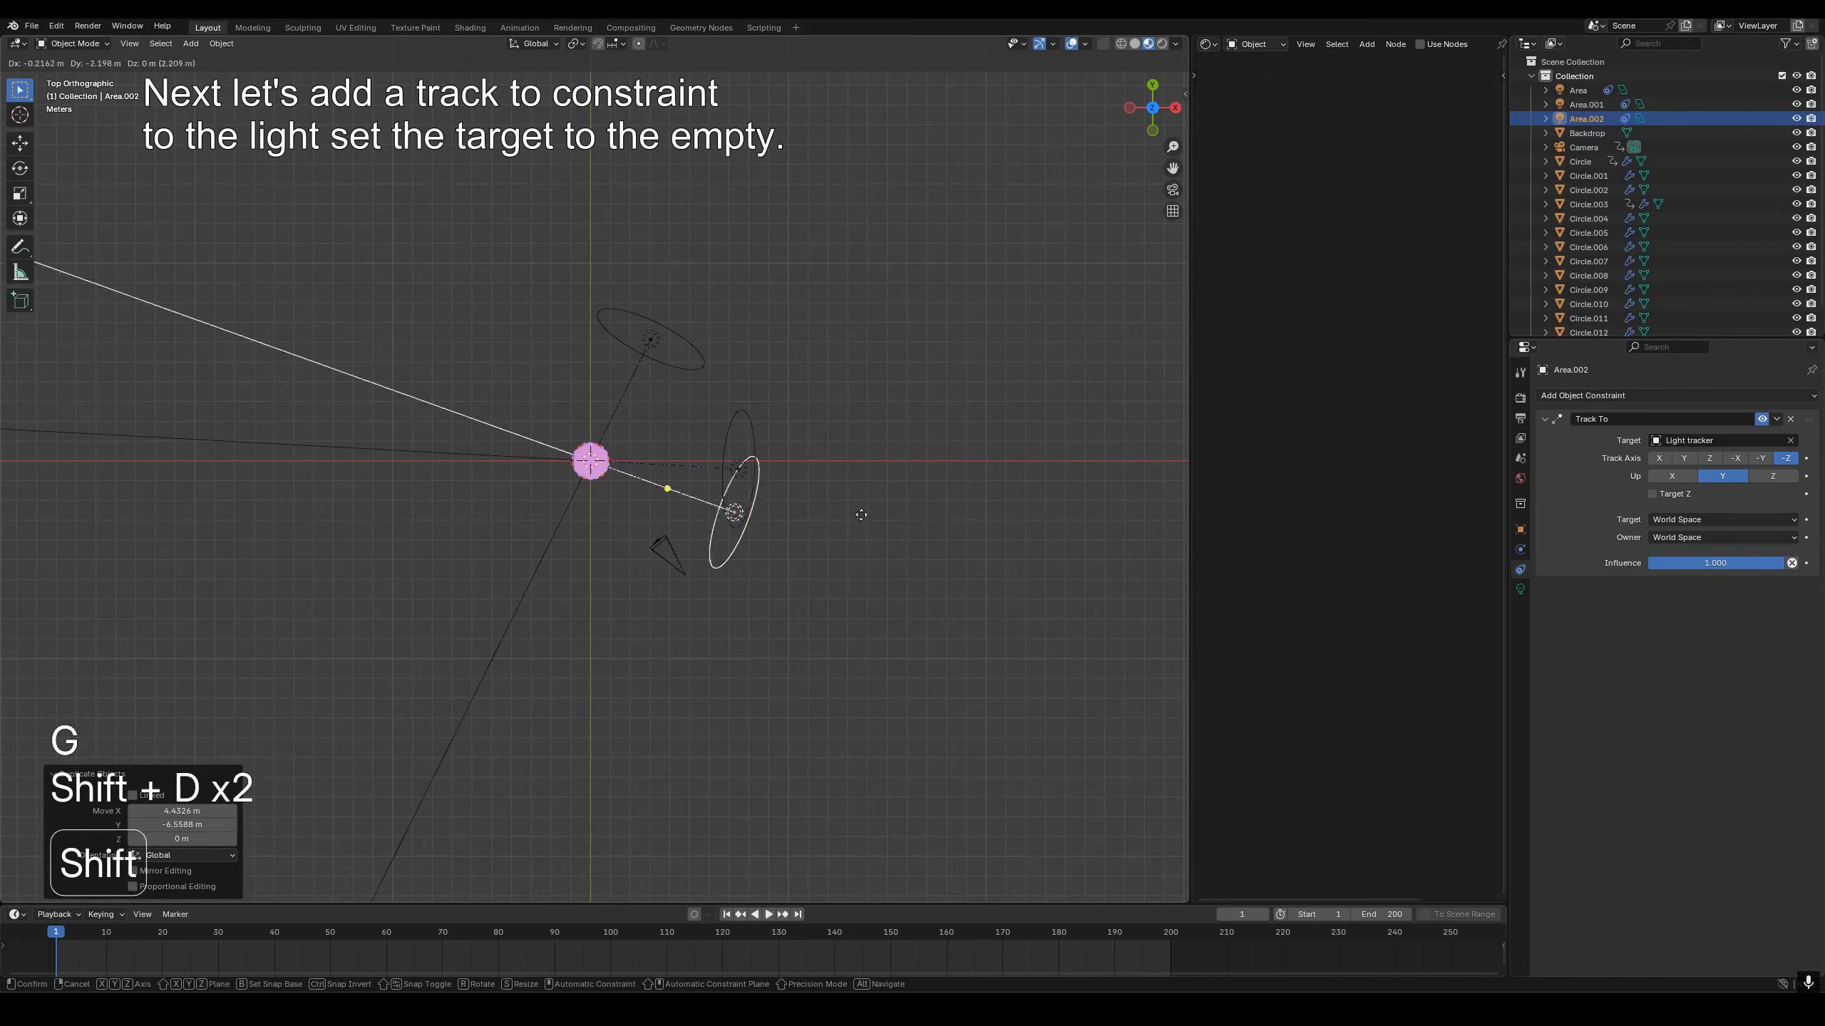
click(817, 615)
key(shift+d)
click(733, 558)
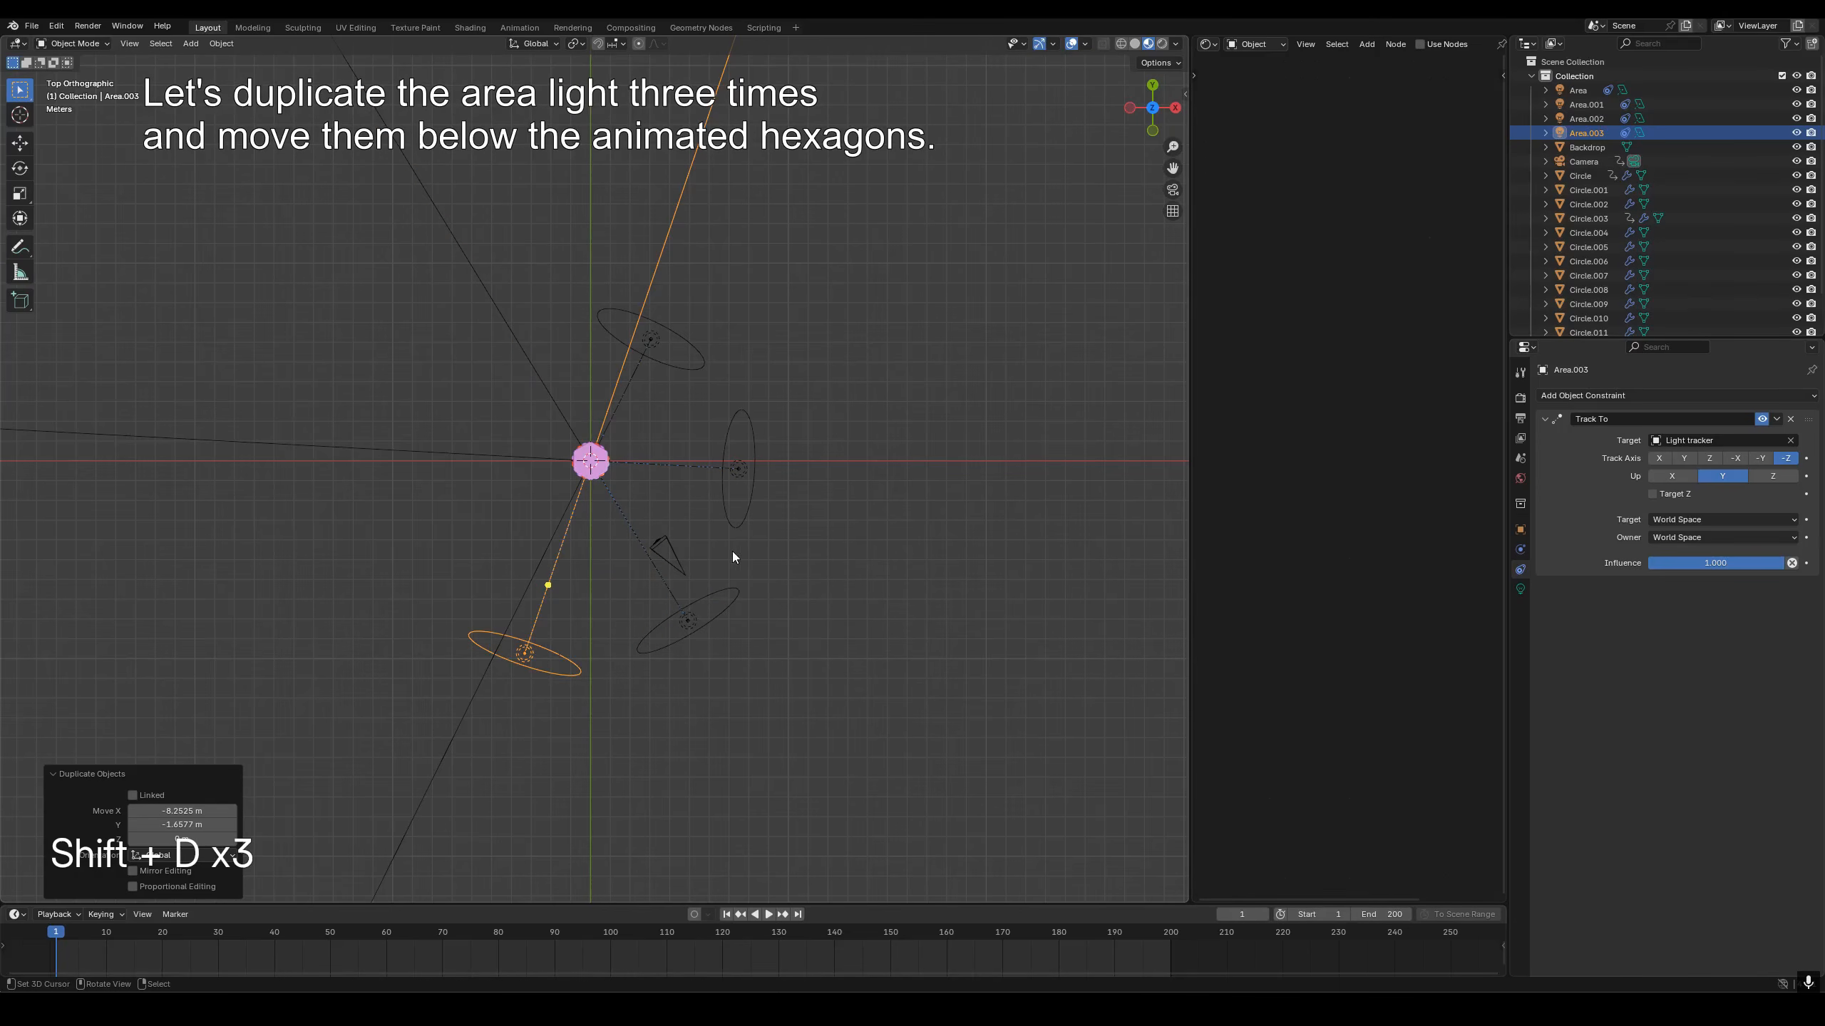
In the front view, select the original area light and its last copy and move them vertically below the animated hexagons.
key(KP_5)
key(KP_1)
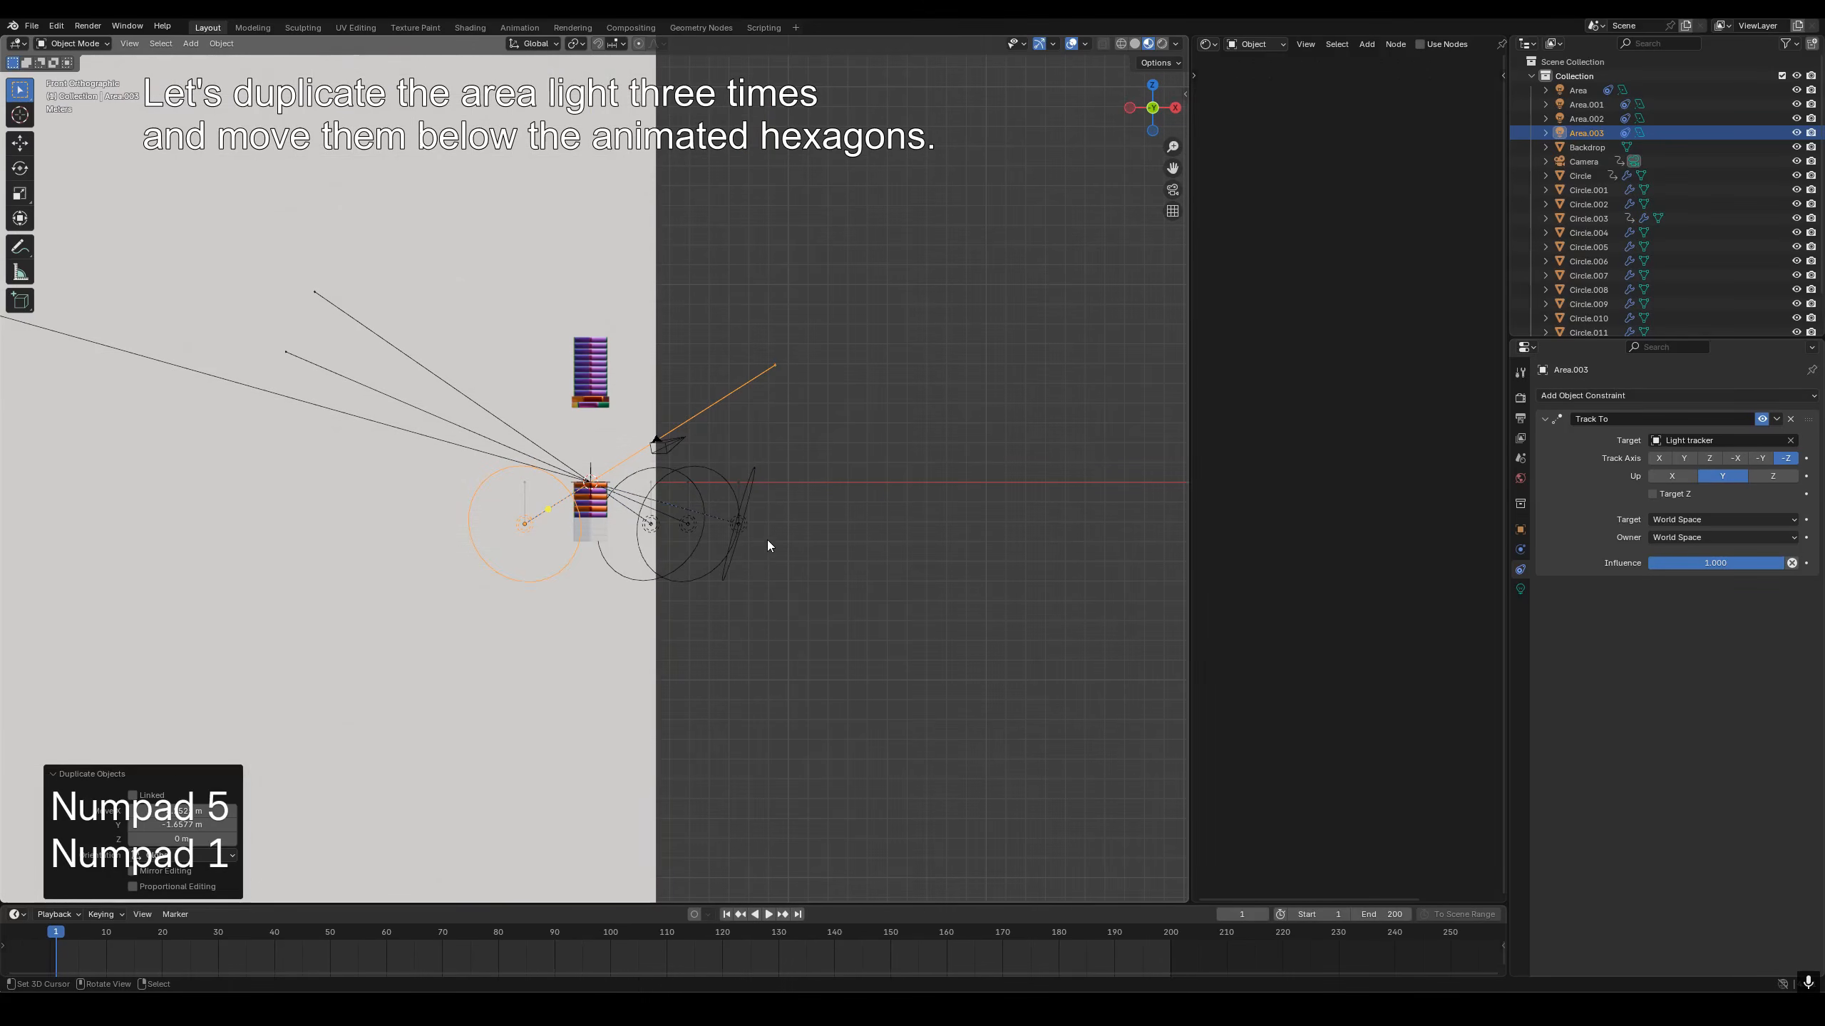
right_click(650, 525)
shift+right_click(525, 524)
shift+right_click(688, 525)
shift+right_click(739, 524)
right_click(527, 526)
shift+right_click(651, 524)
key(g)
key(z)
click(693, 557)
Lower the other two area lights by about 0.4 m, and preview the rendered lighting through the camera.
alt+drag(826, 550, 742, 551)
right_click(677, 552)
shift+right_click(490, 561)
key(g)
key(z)
click(706, 539)
key(z)
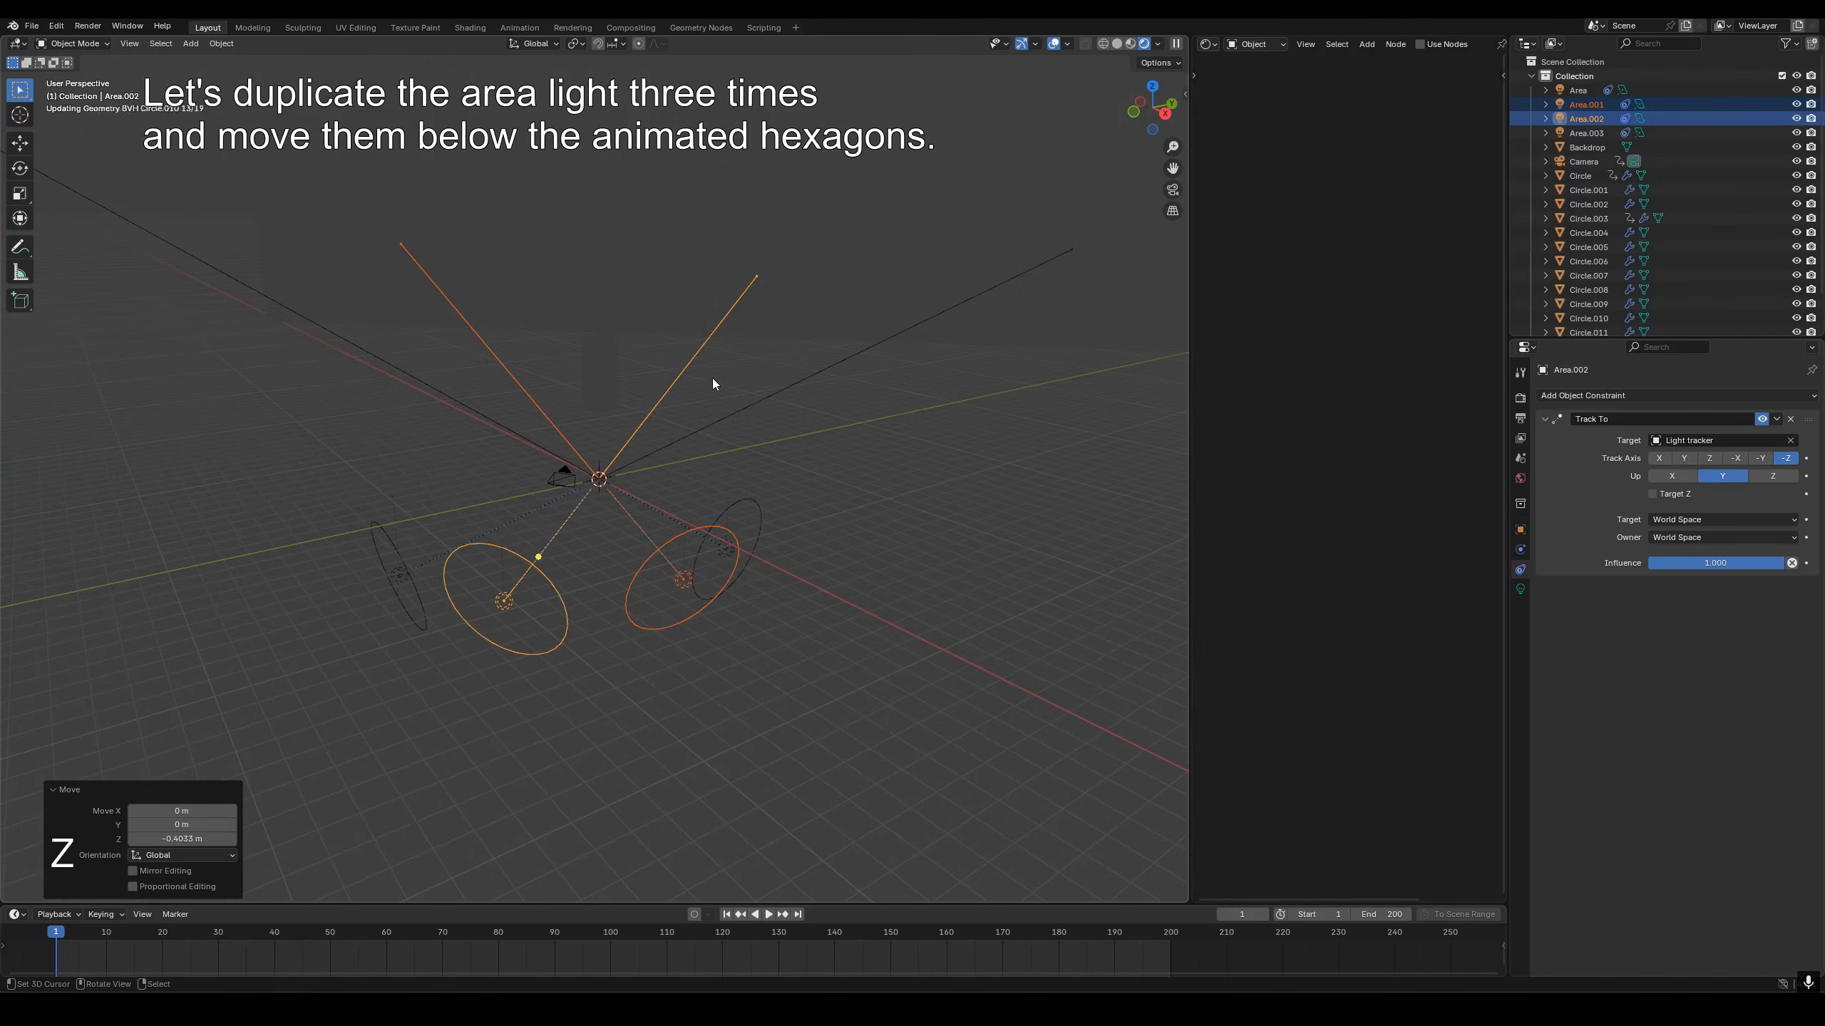
key(KP_0)
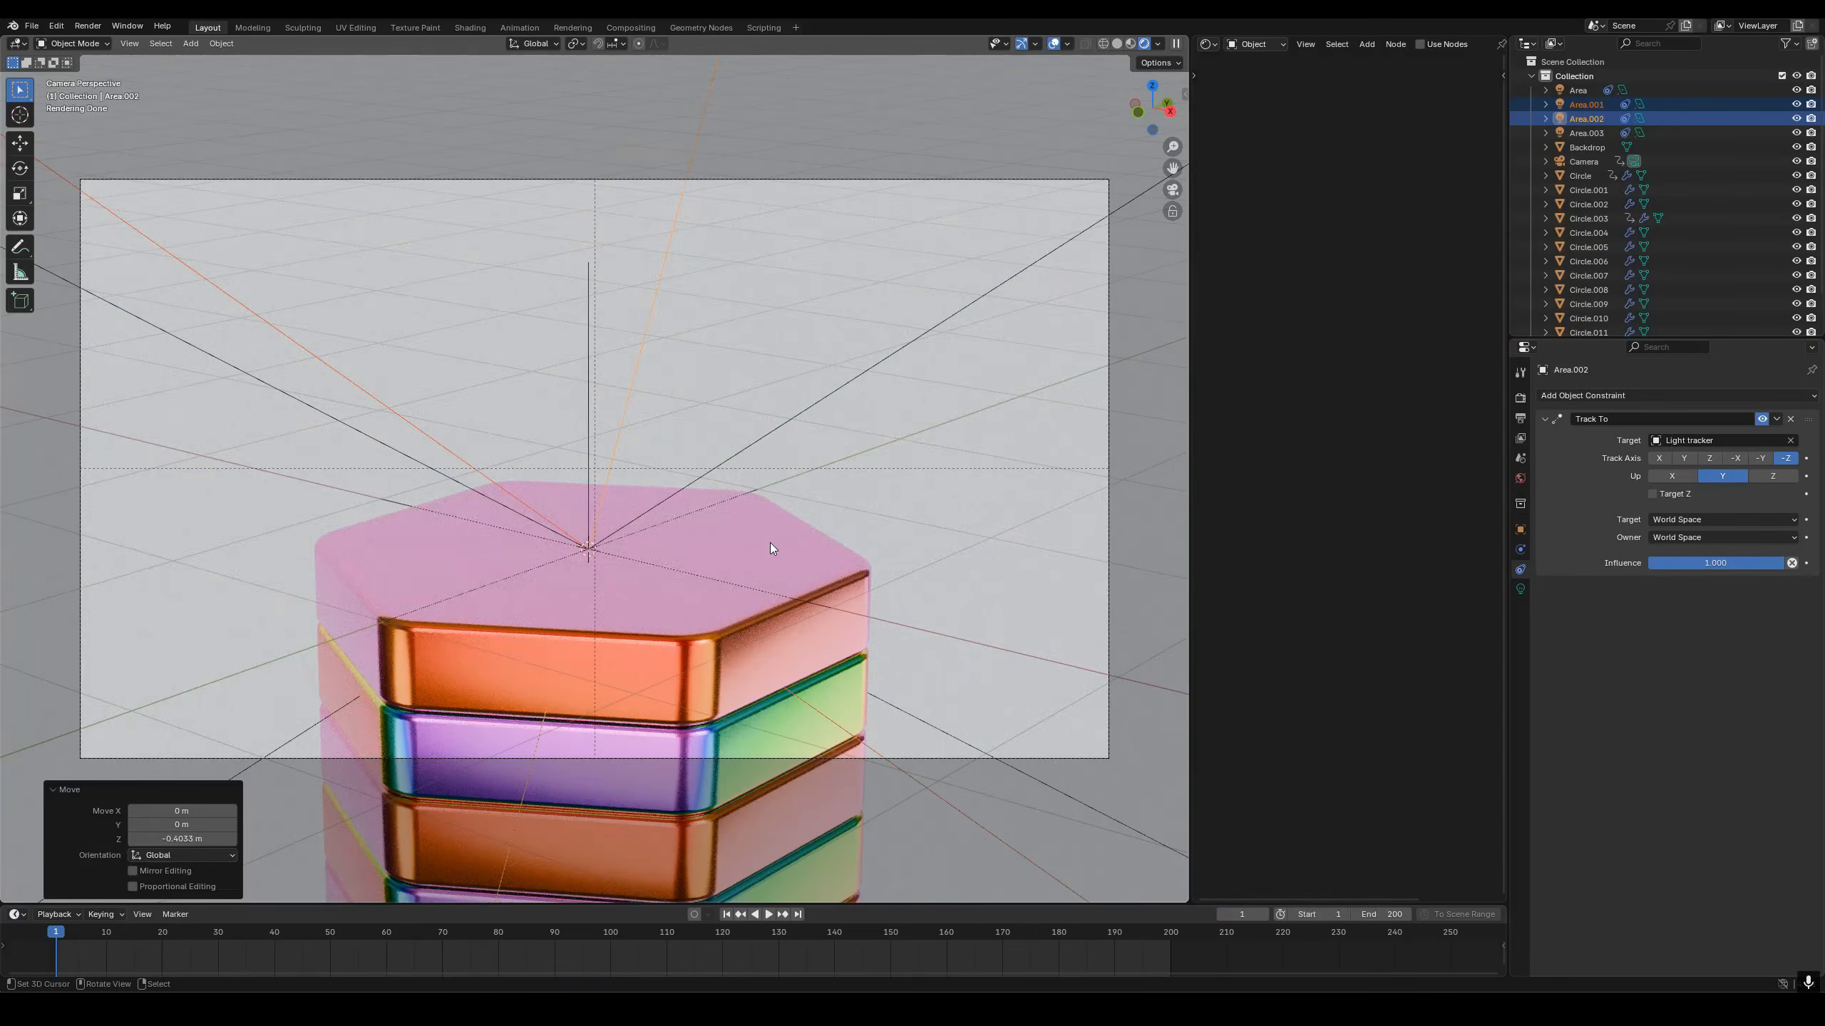
Change the shader editor area to a second 3D viewport and widen it.
click(1208, 44)
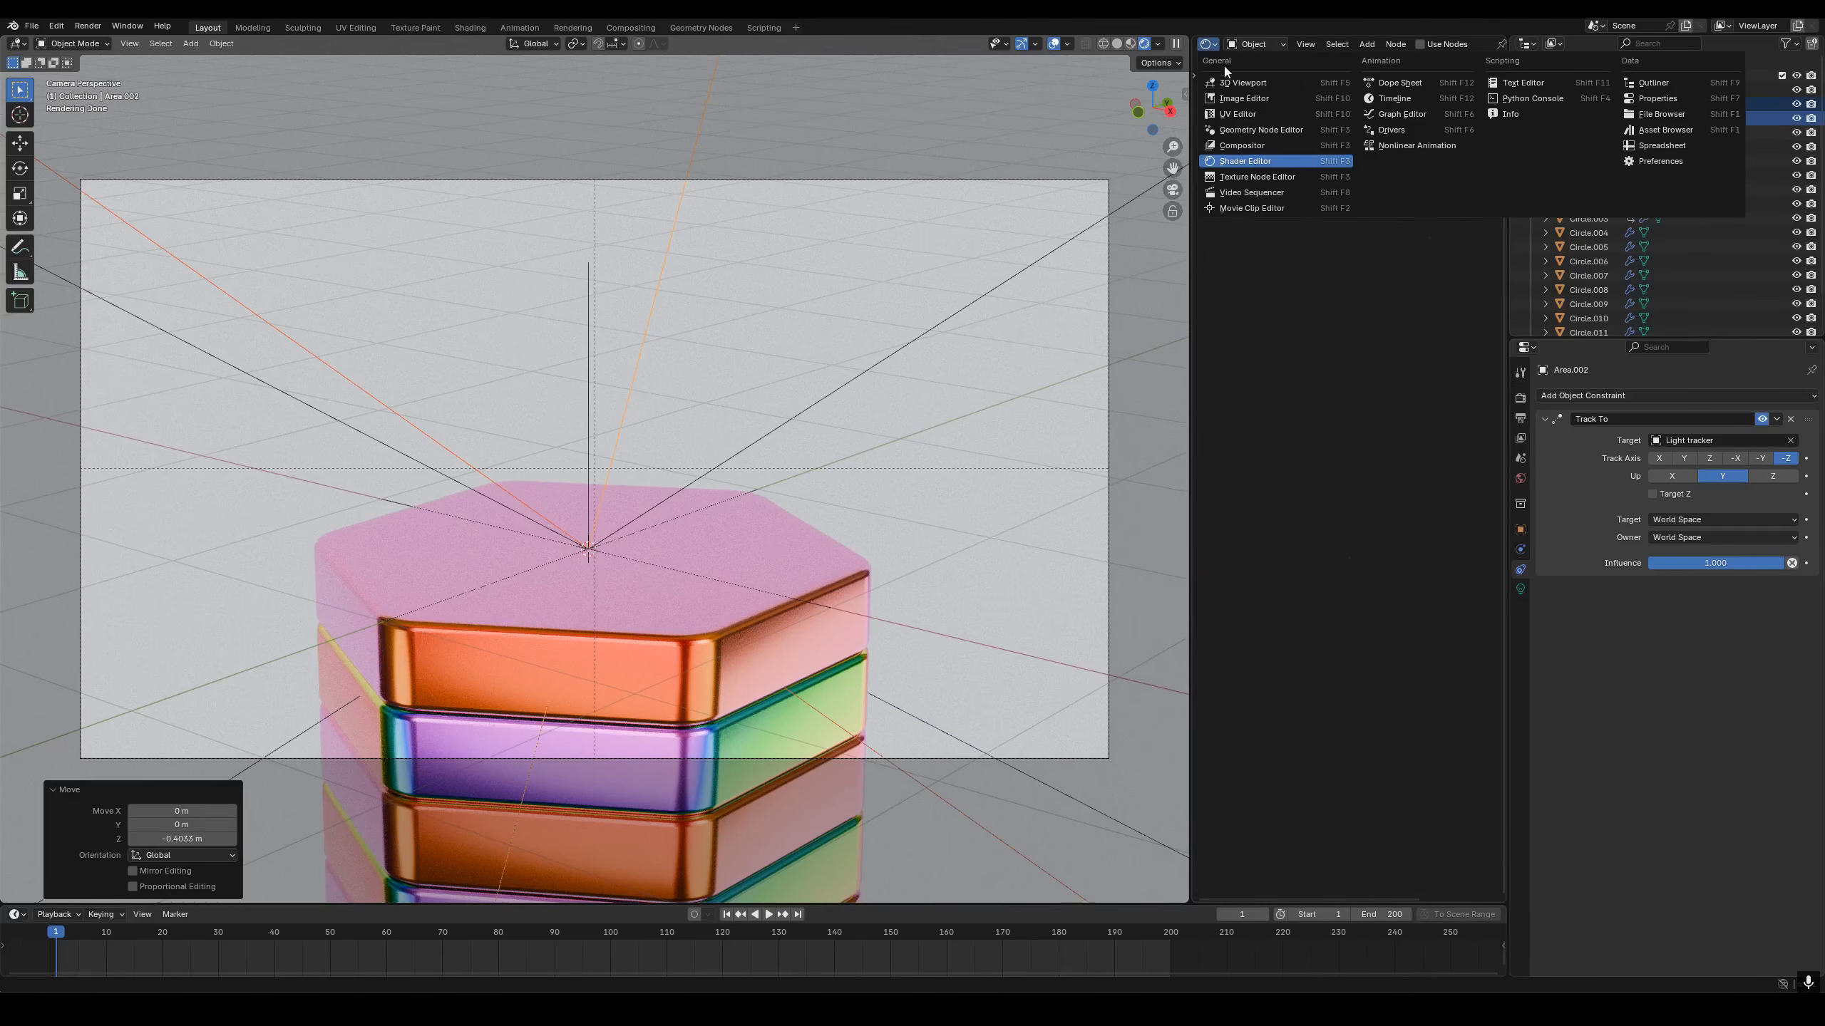
click(1239, 85)
drag(1191, 345, 830, 360)
Reposition the area lights around the hexagon stack one by one in the second viewport's top view.
key(KP_5)
key(KP_7)
right_click(1225, 346)
key(g)
click(1229, 342)
right_click(1311, 472)
key(g)
right_click(1262, 617)
key(g)
Adjust the heights of two area lights in an angled view, and narrow the second viewport to enlarge the camera view.
middle_drag(1271, 597, 1323, 403)
key(g)
key(z)
click(1326, 450)
right_click(1208, 584)
key(g)
key(z)
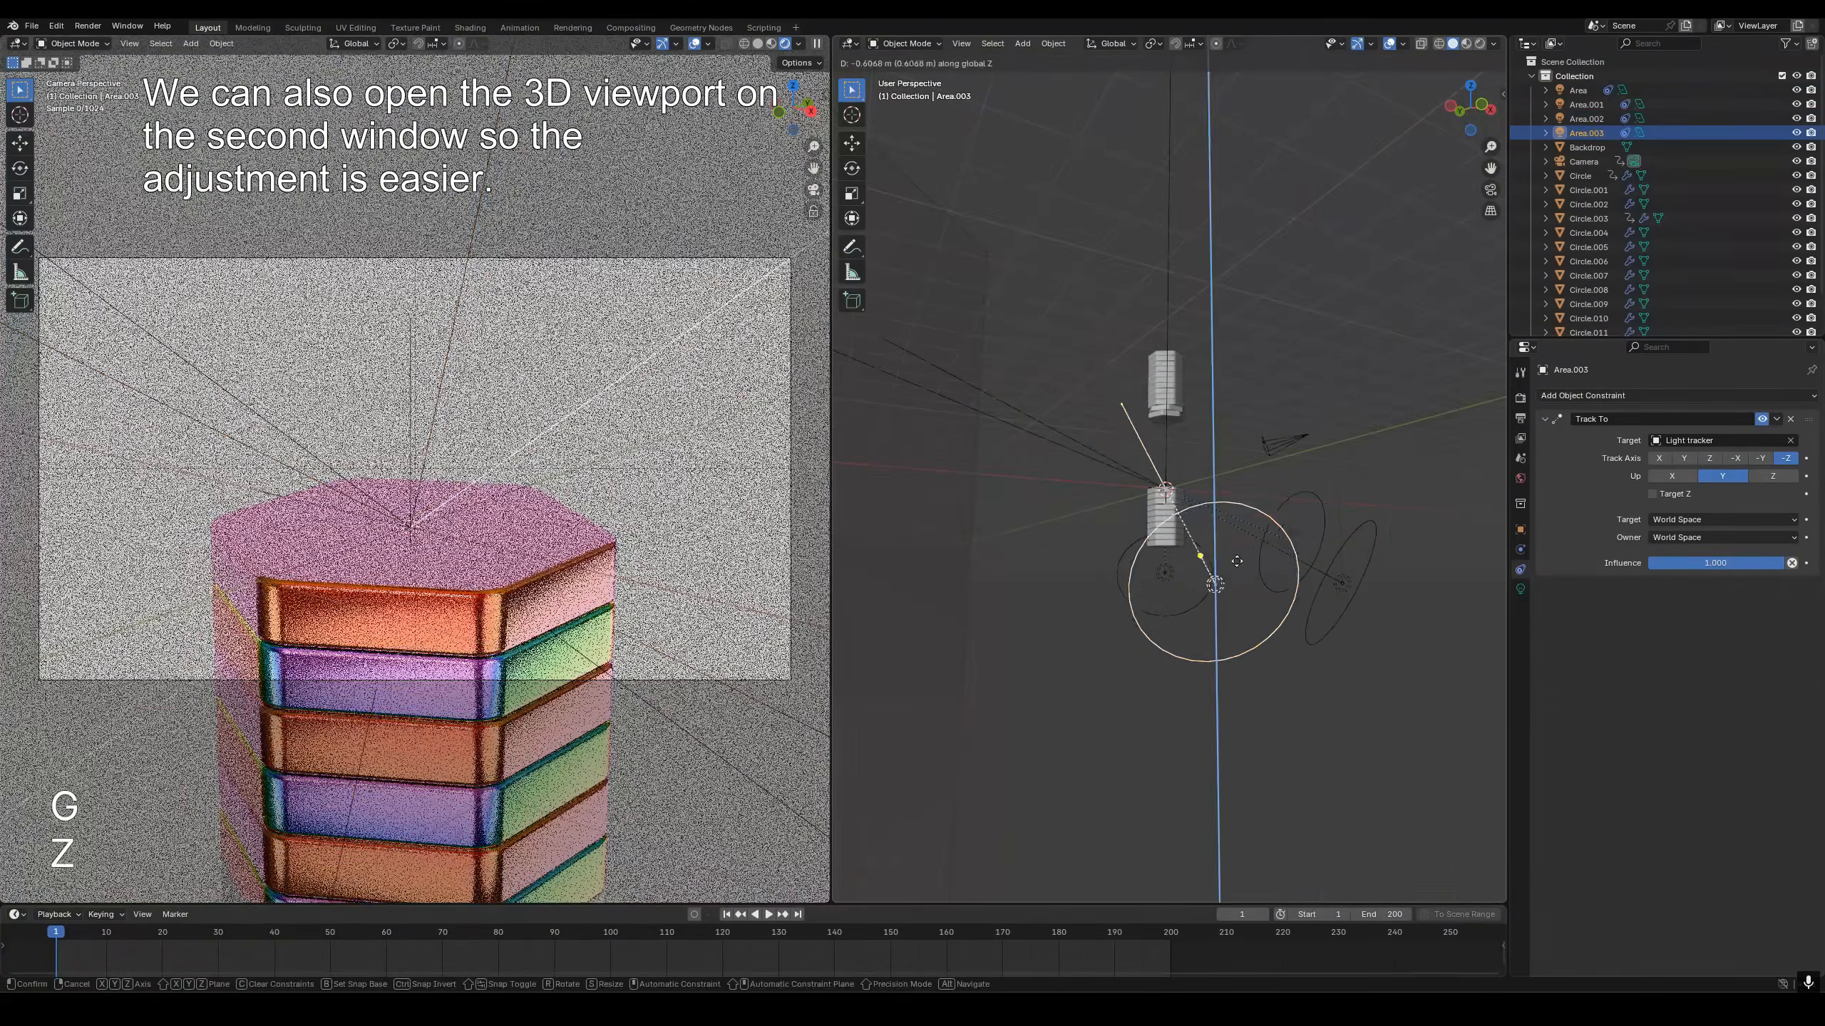
click(1211, 554)
drag(831, 471, 1484, 474)
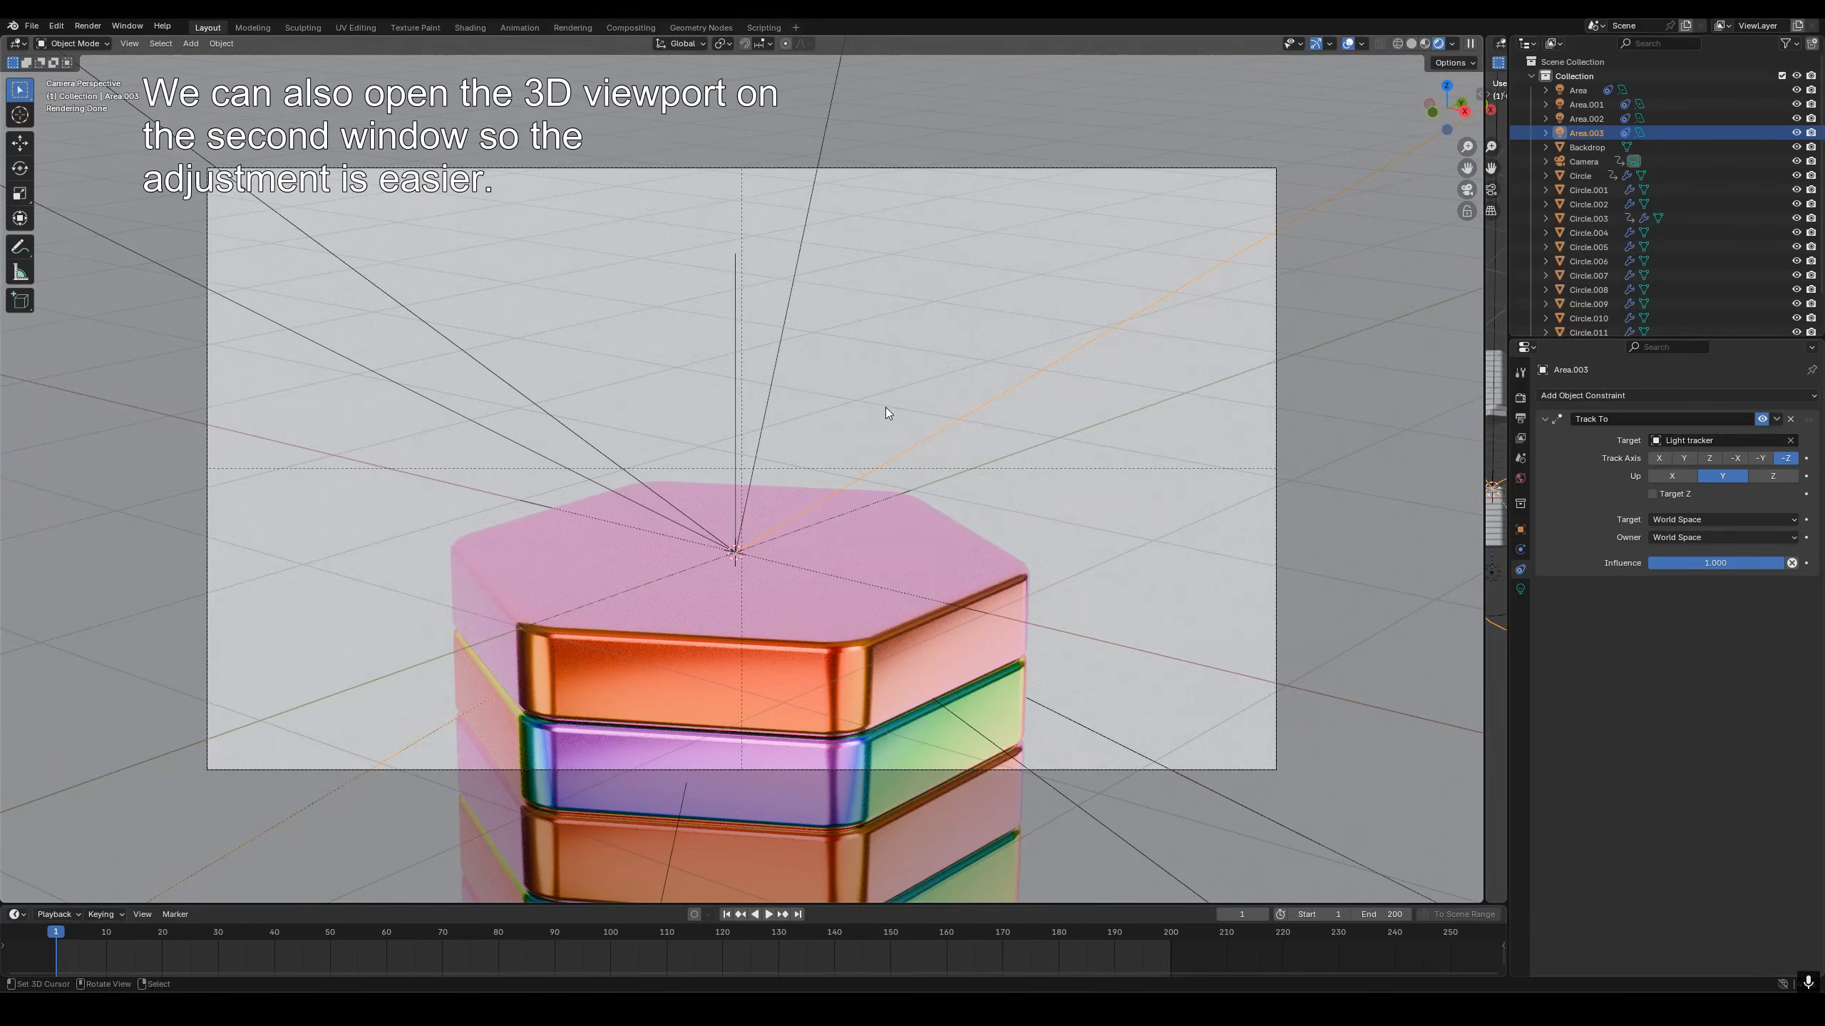
Parent all four area lights to the Light tracker empty using the Object parent type.
click(1578, 91)
shift+click(1579, 134)
scroll(1583, 140, down, 2)
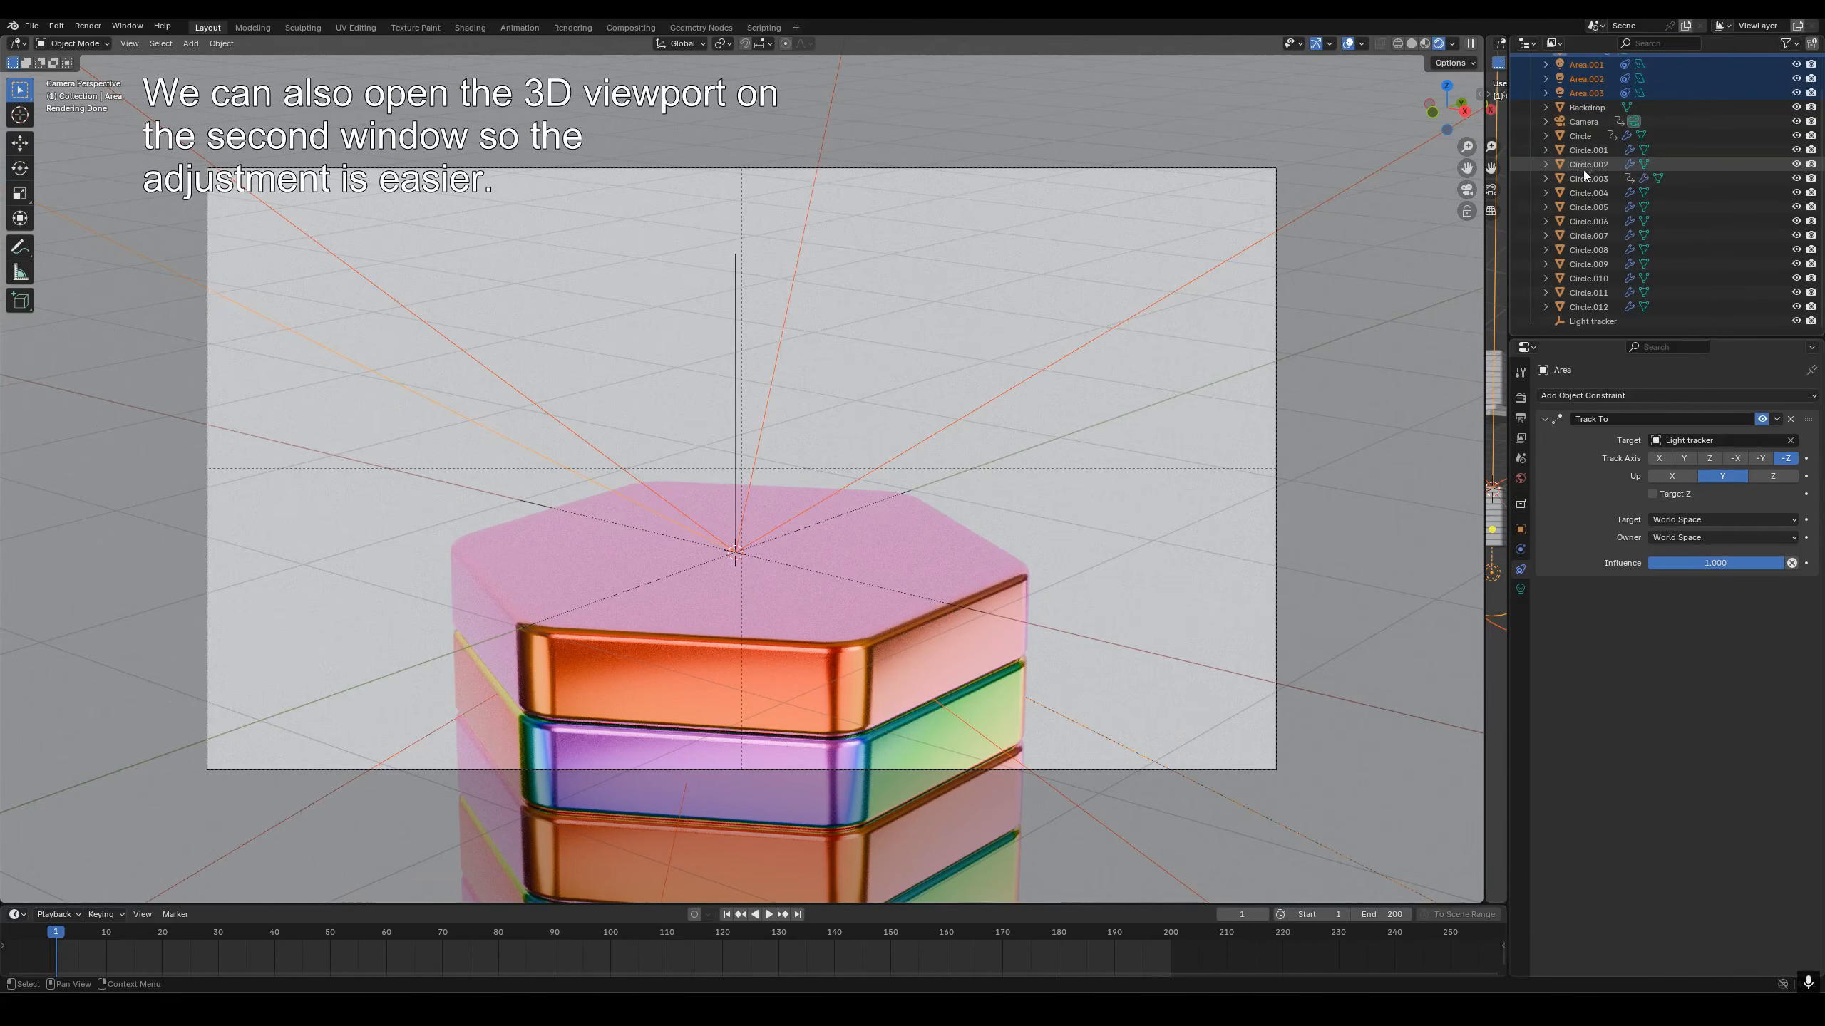
ctrl+click(1596, 321)
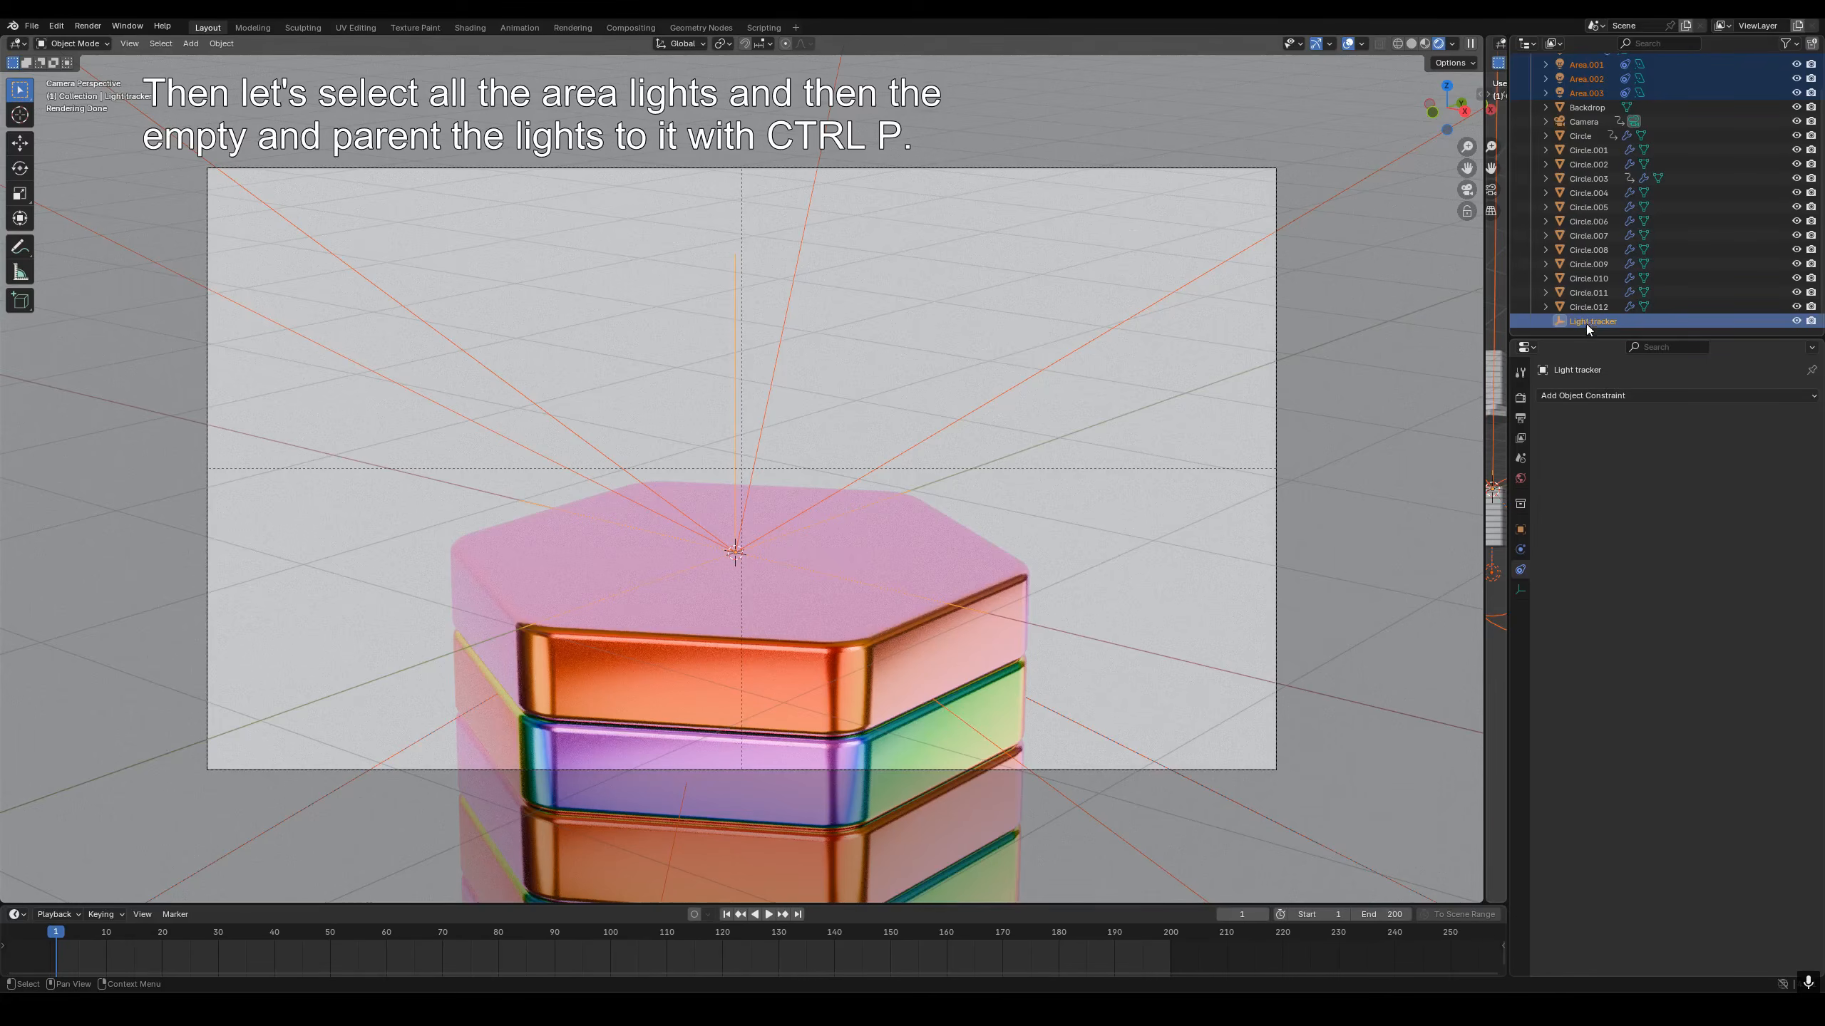
key(ctrl+p)
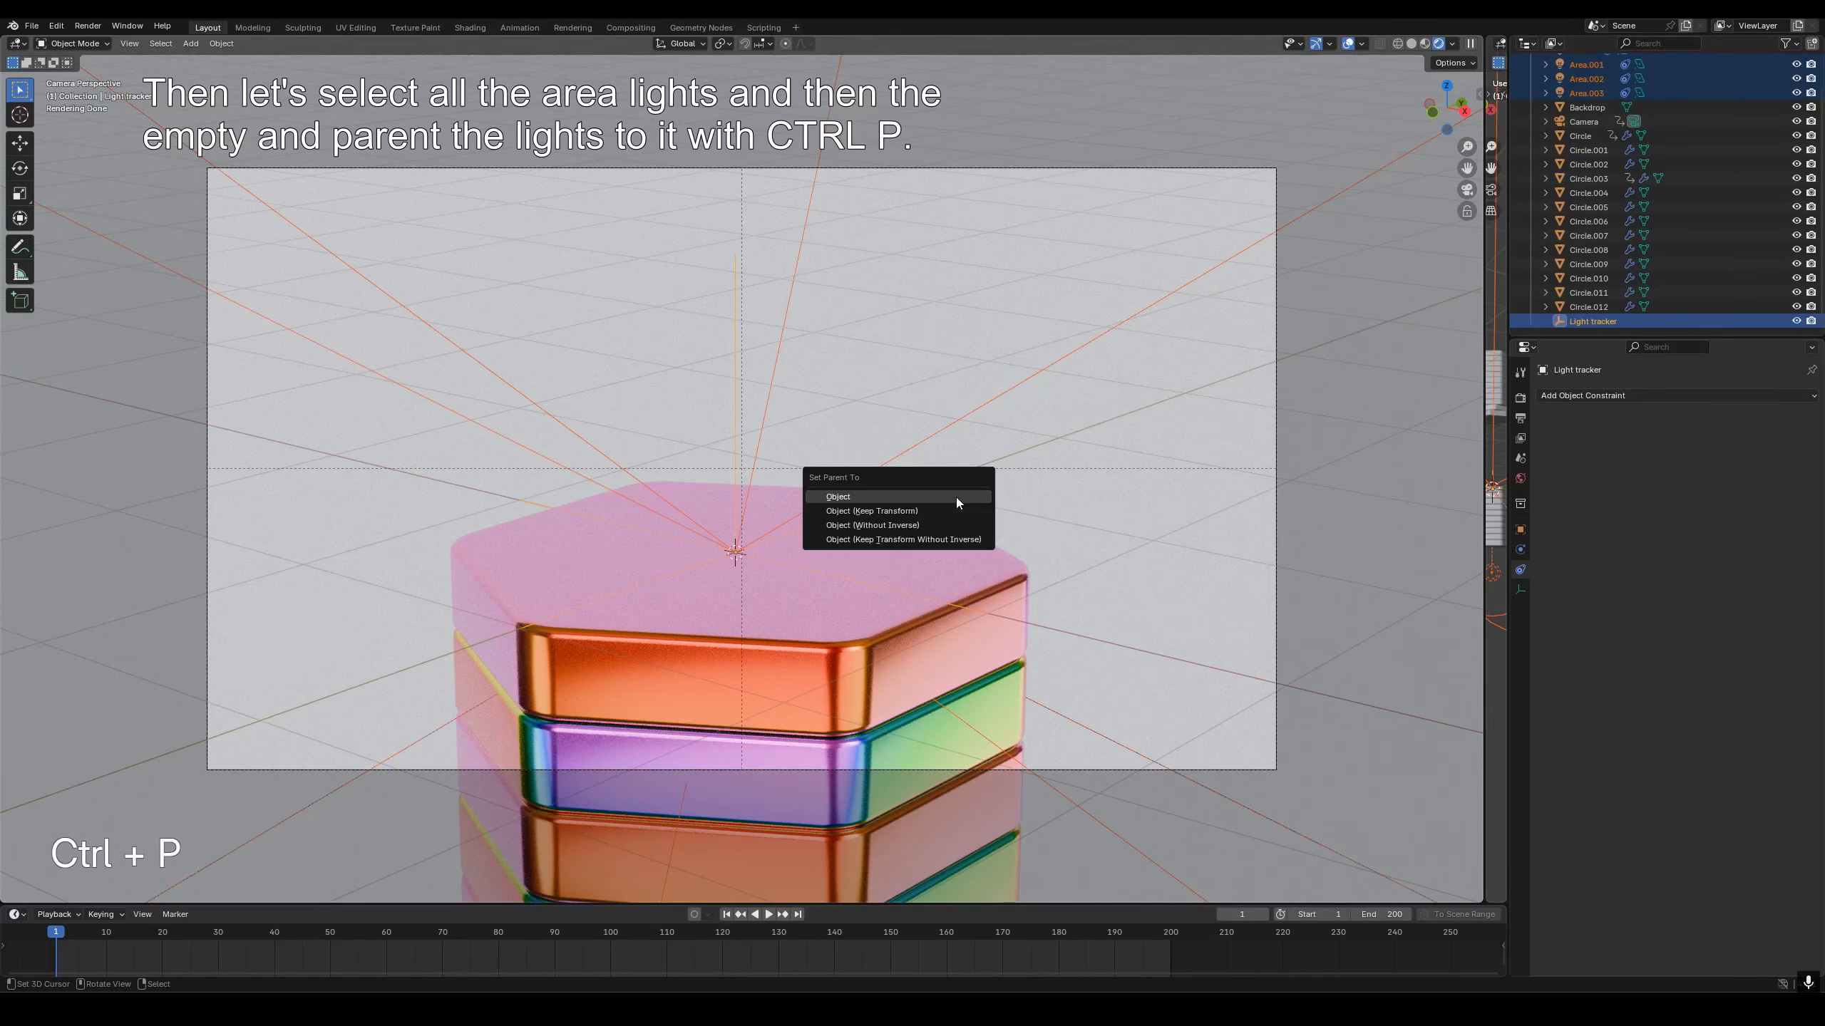
click(924, 496)
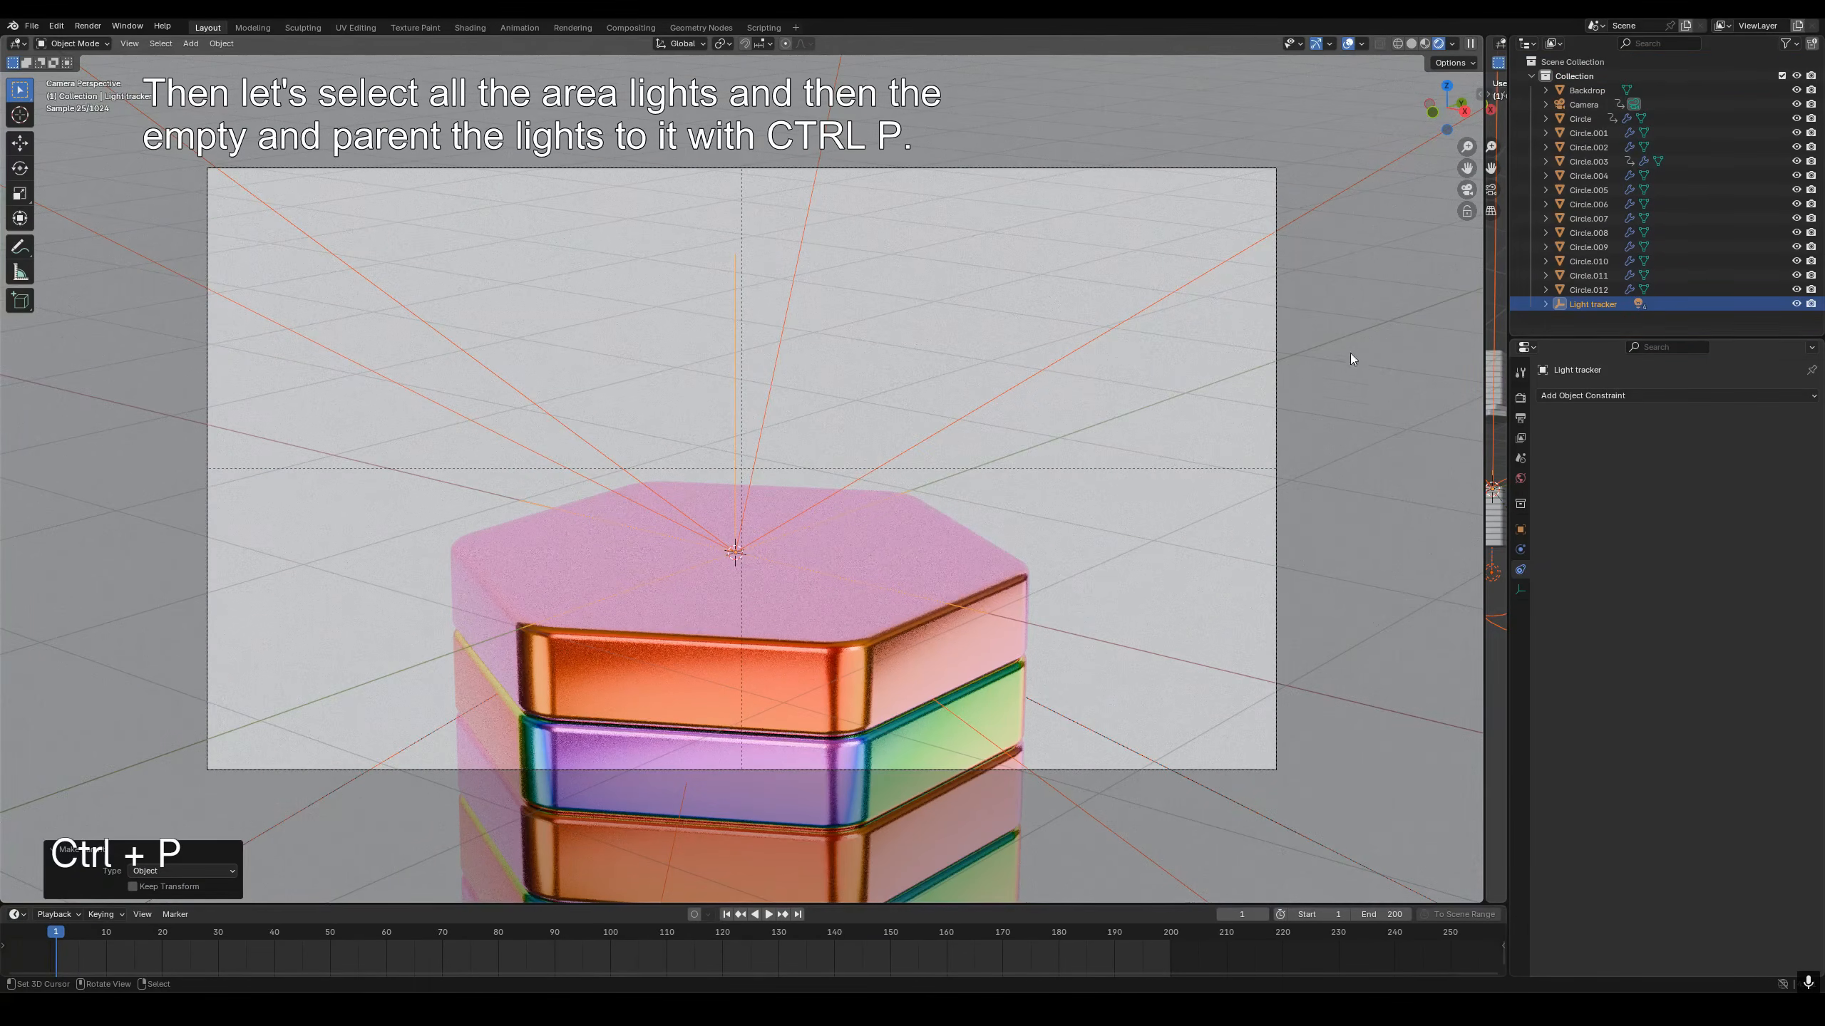
Parent the Light tracker empty to the camera using the Object parent type.
click(1586, 305)
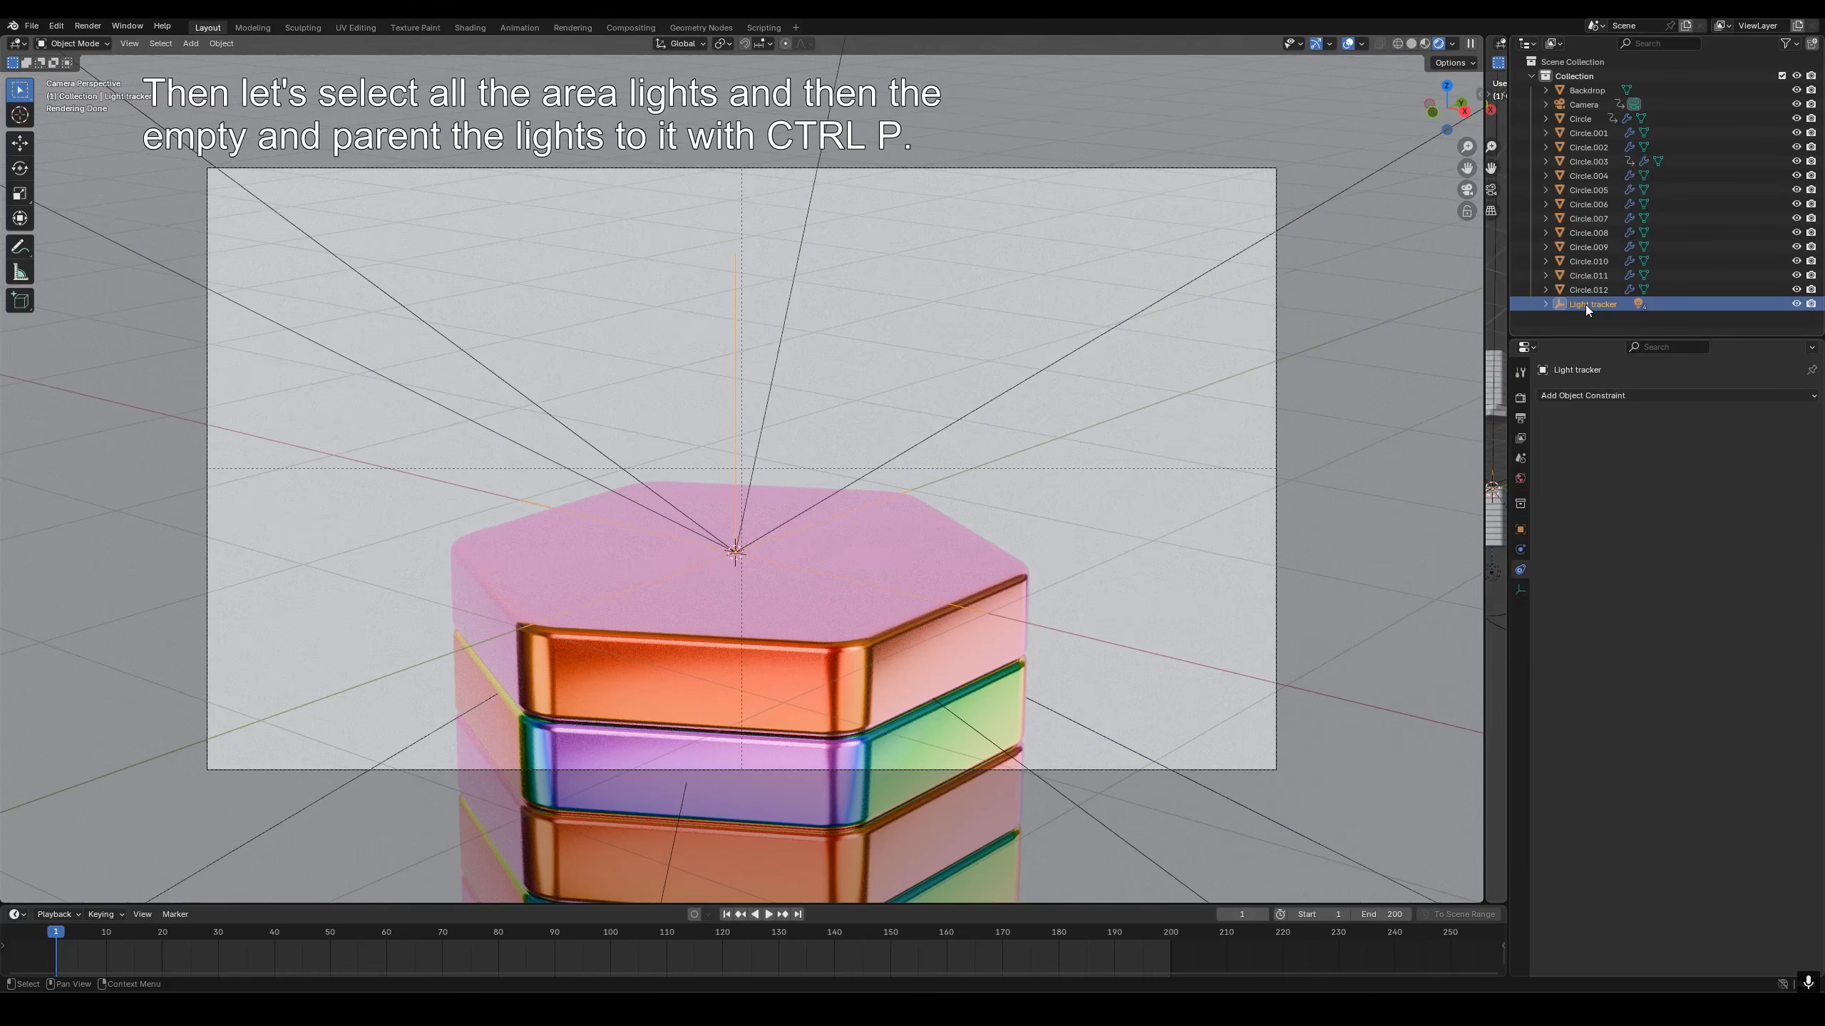
ctrl+click(1583, 105)
key(ctrl+p)
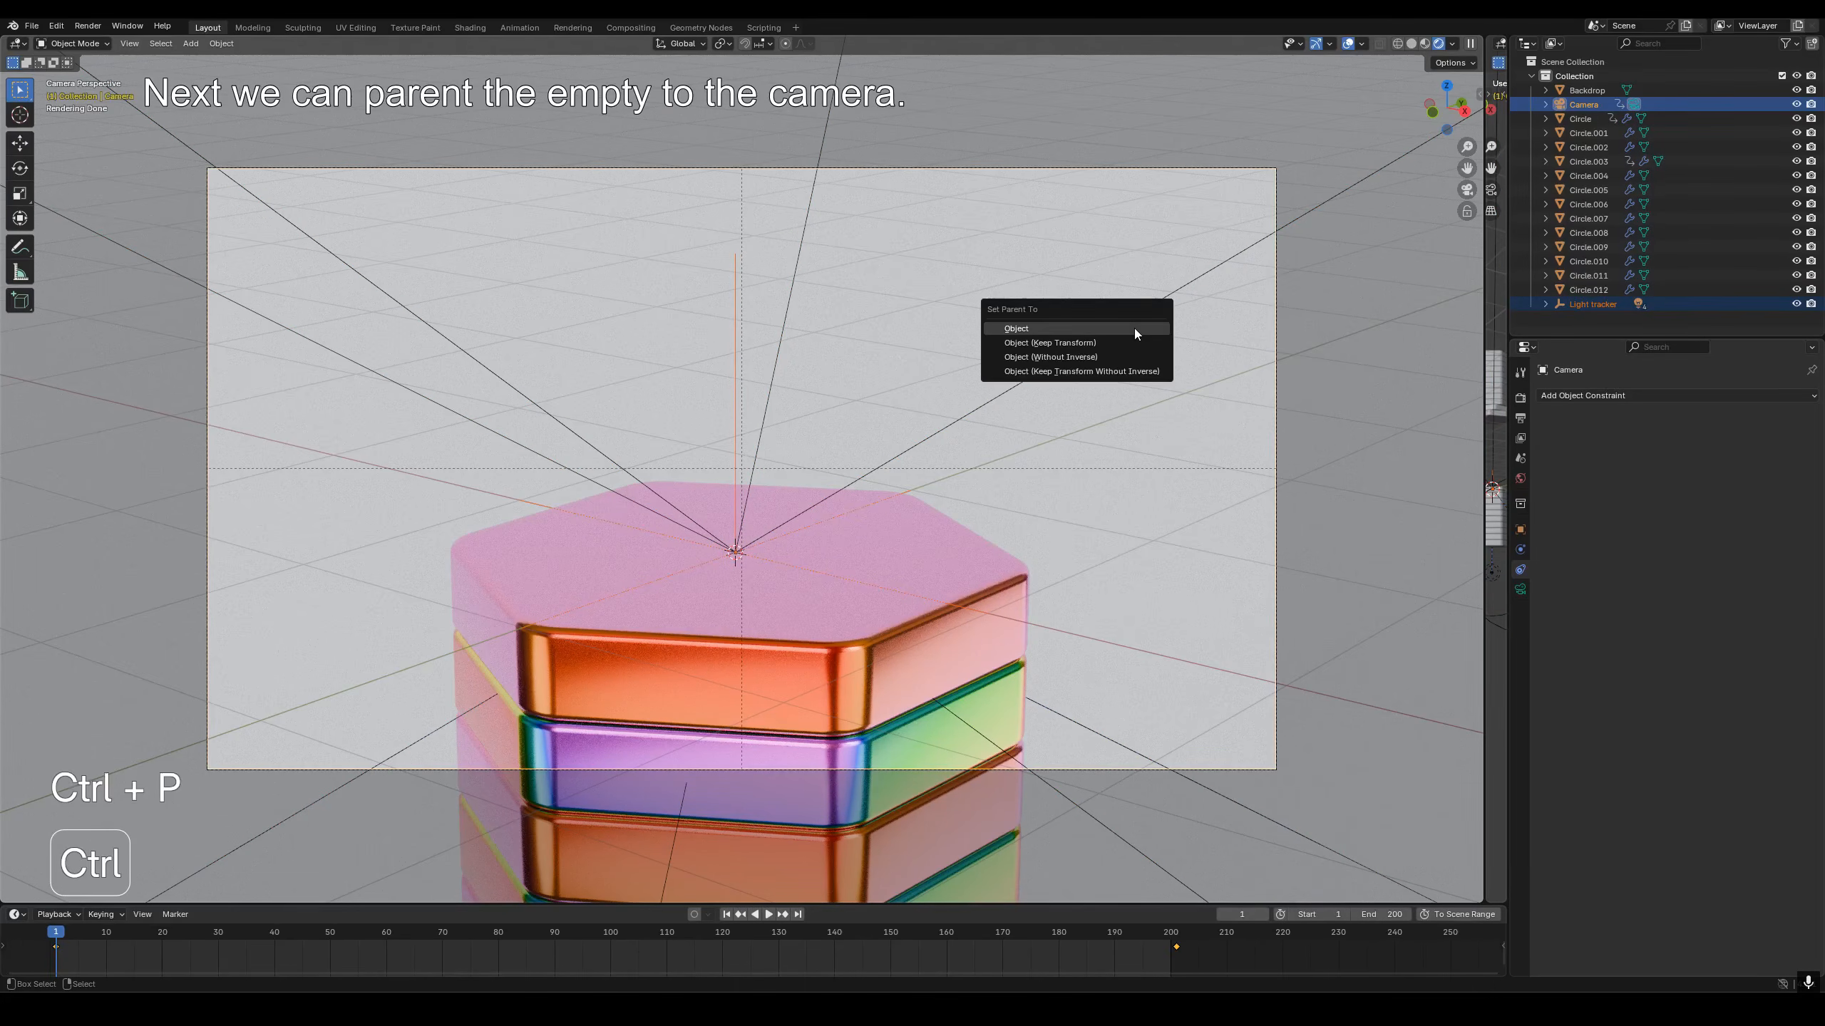
click(1135, 328)
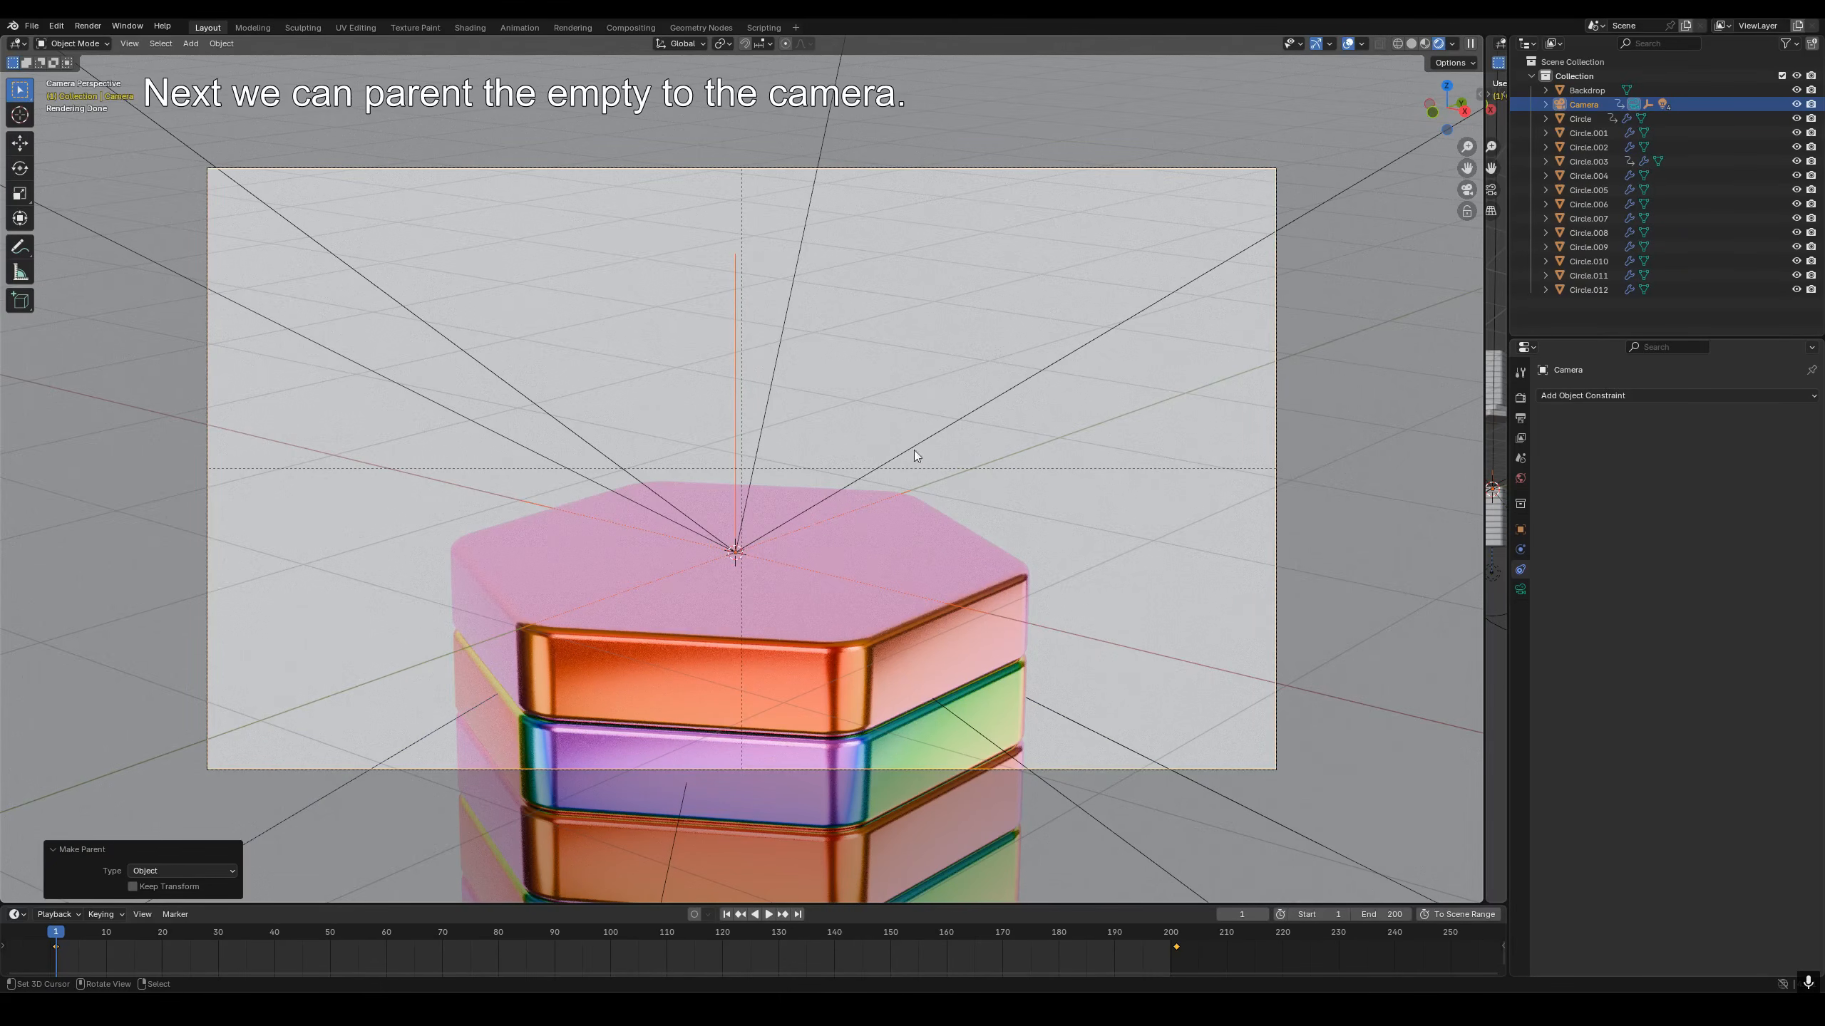
Set the color management look to High Contrast in the render settings.
click(1520, 398)
scroll(1616, 803, down, 4)
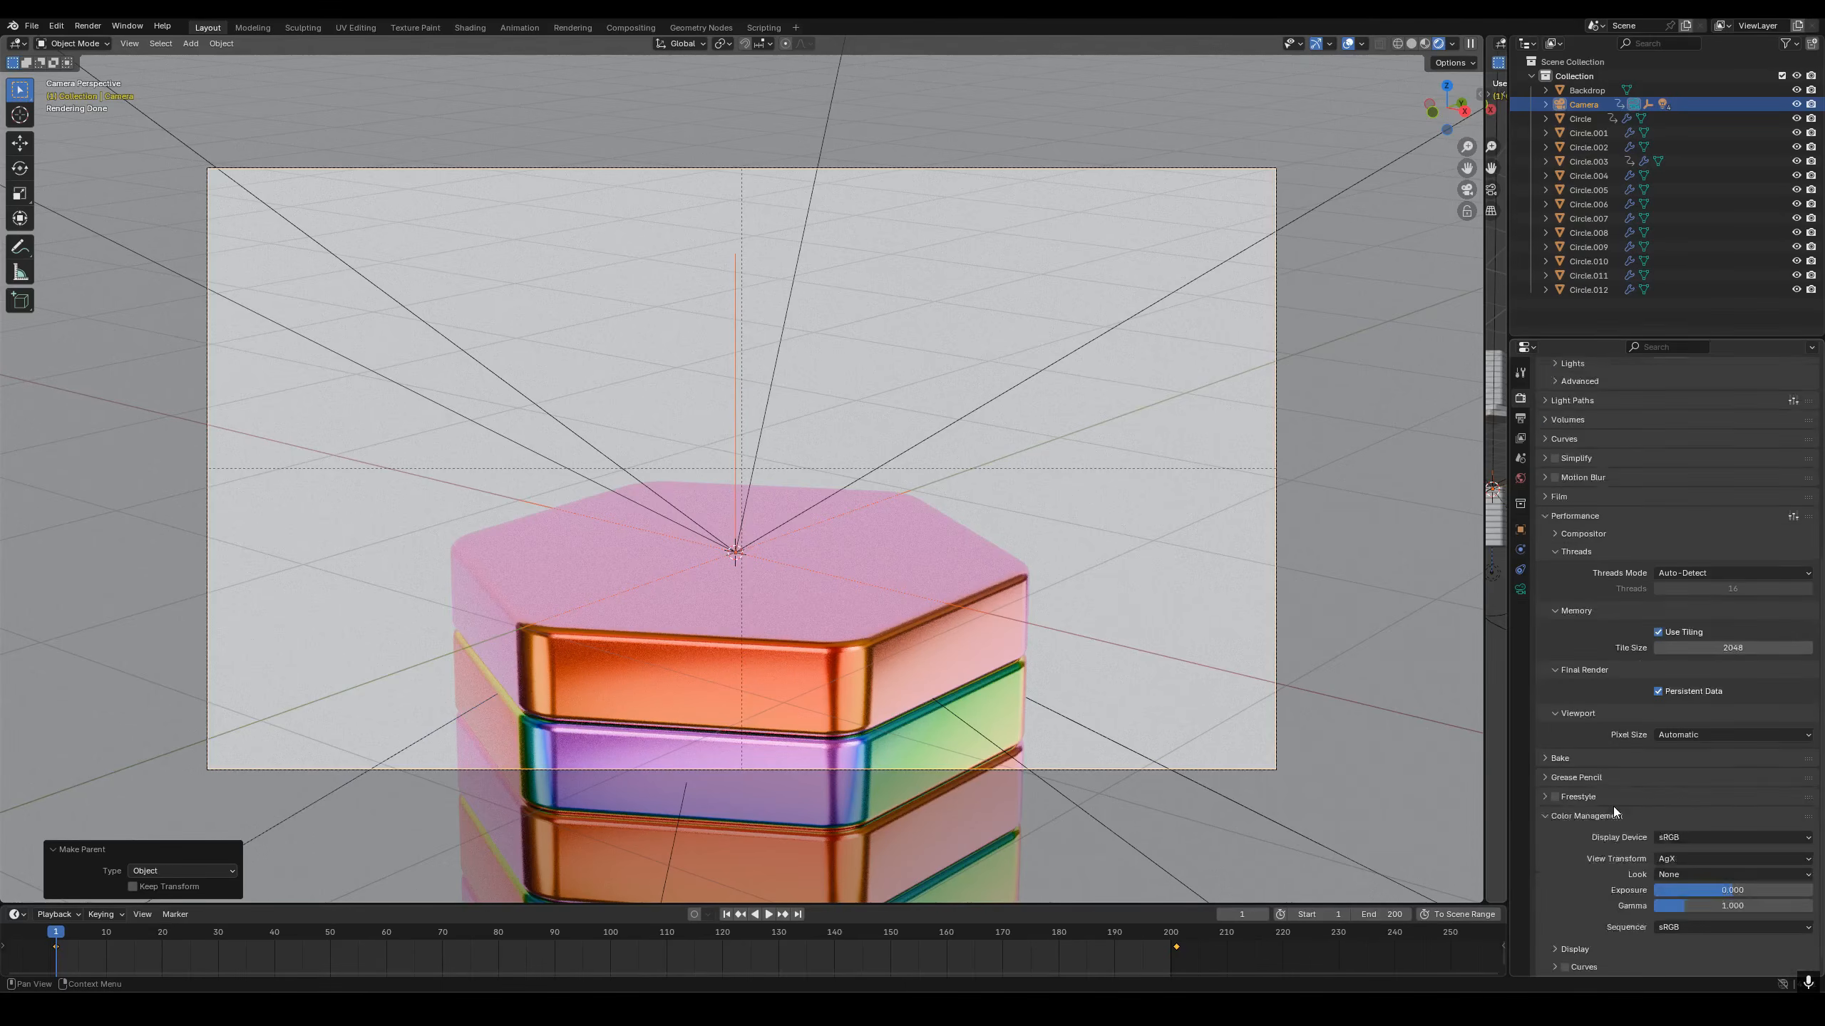
click(1689, 857)
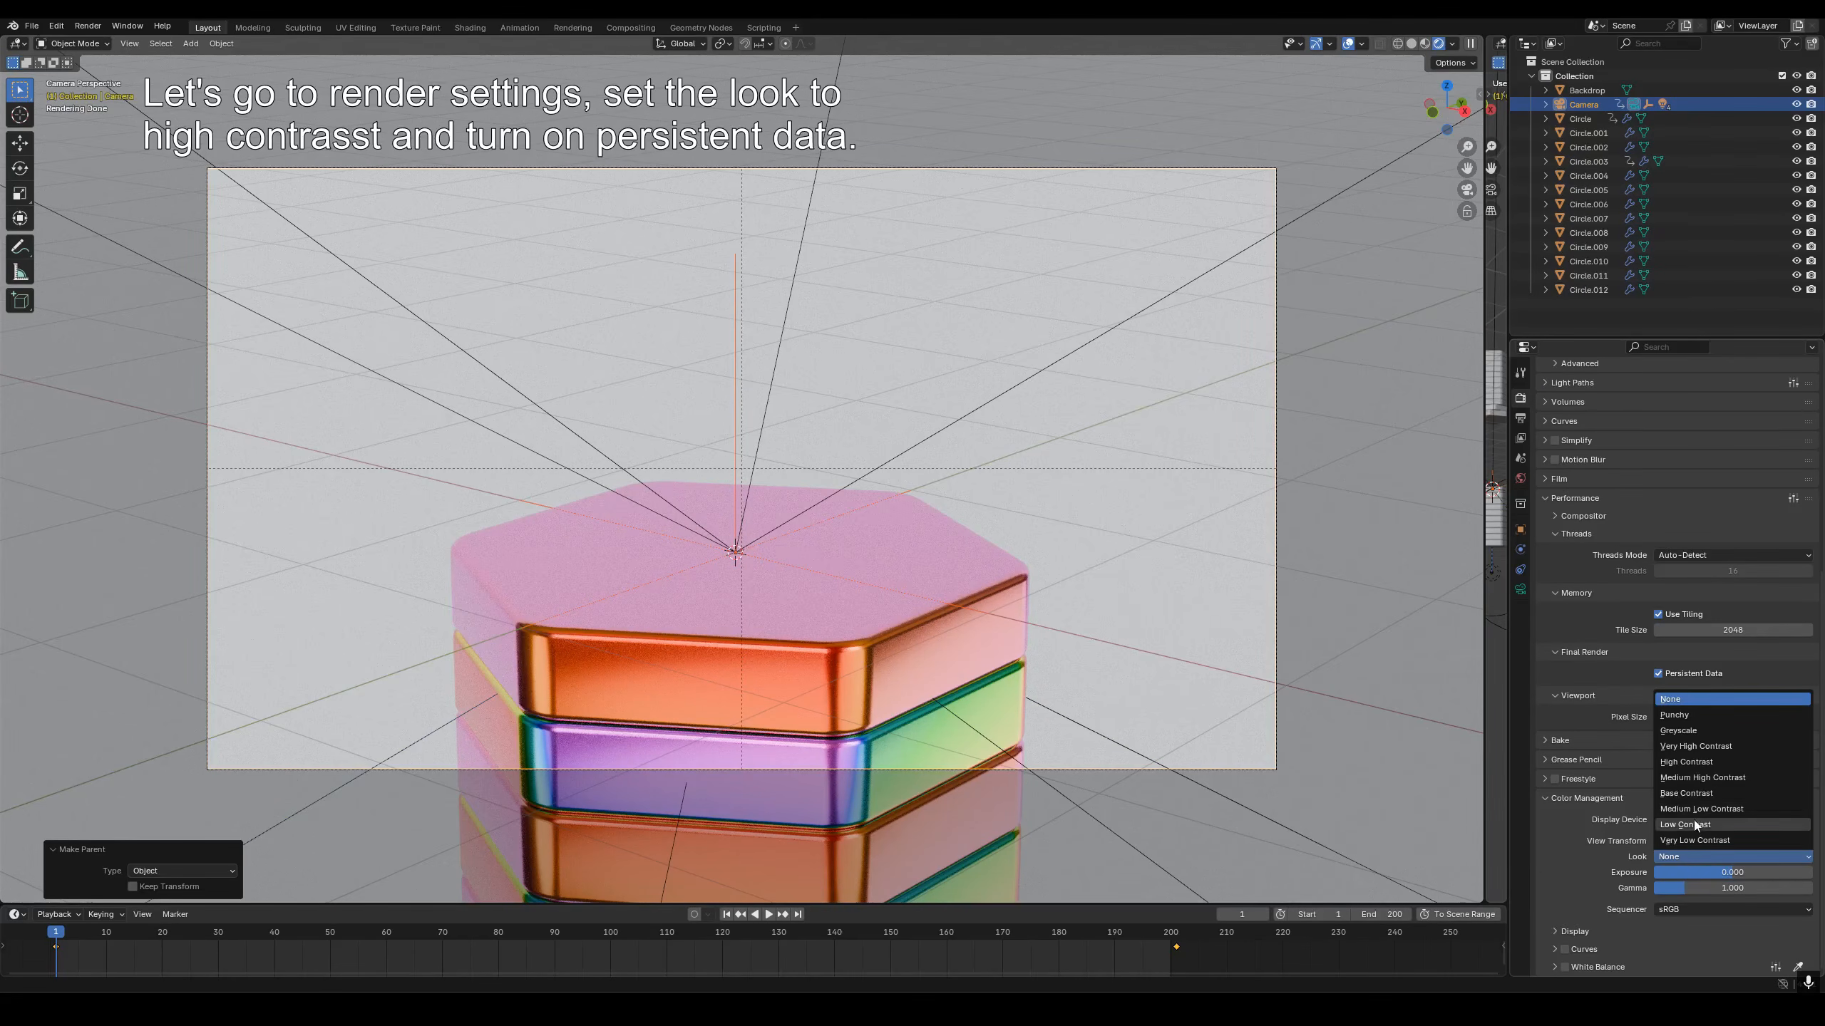
click(1690, 762)
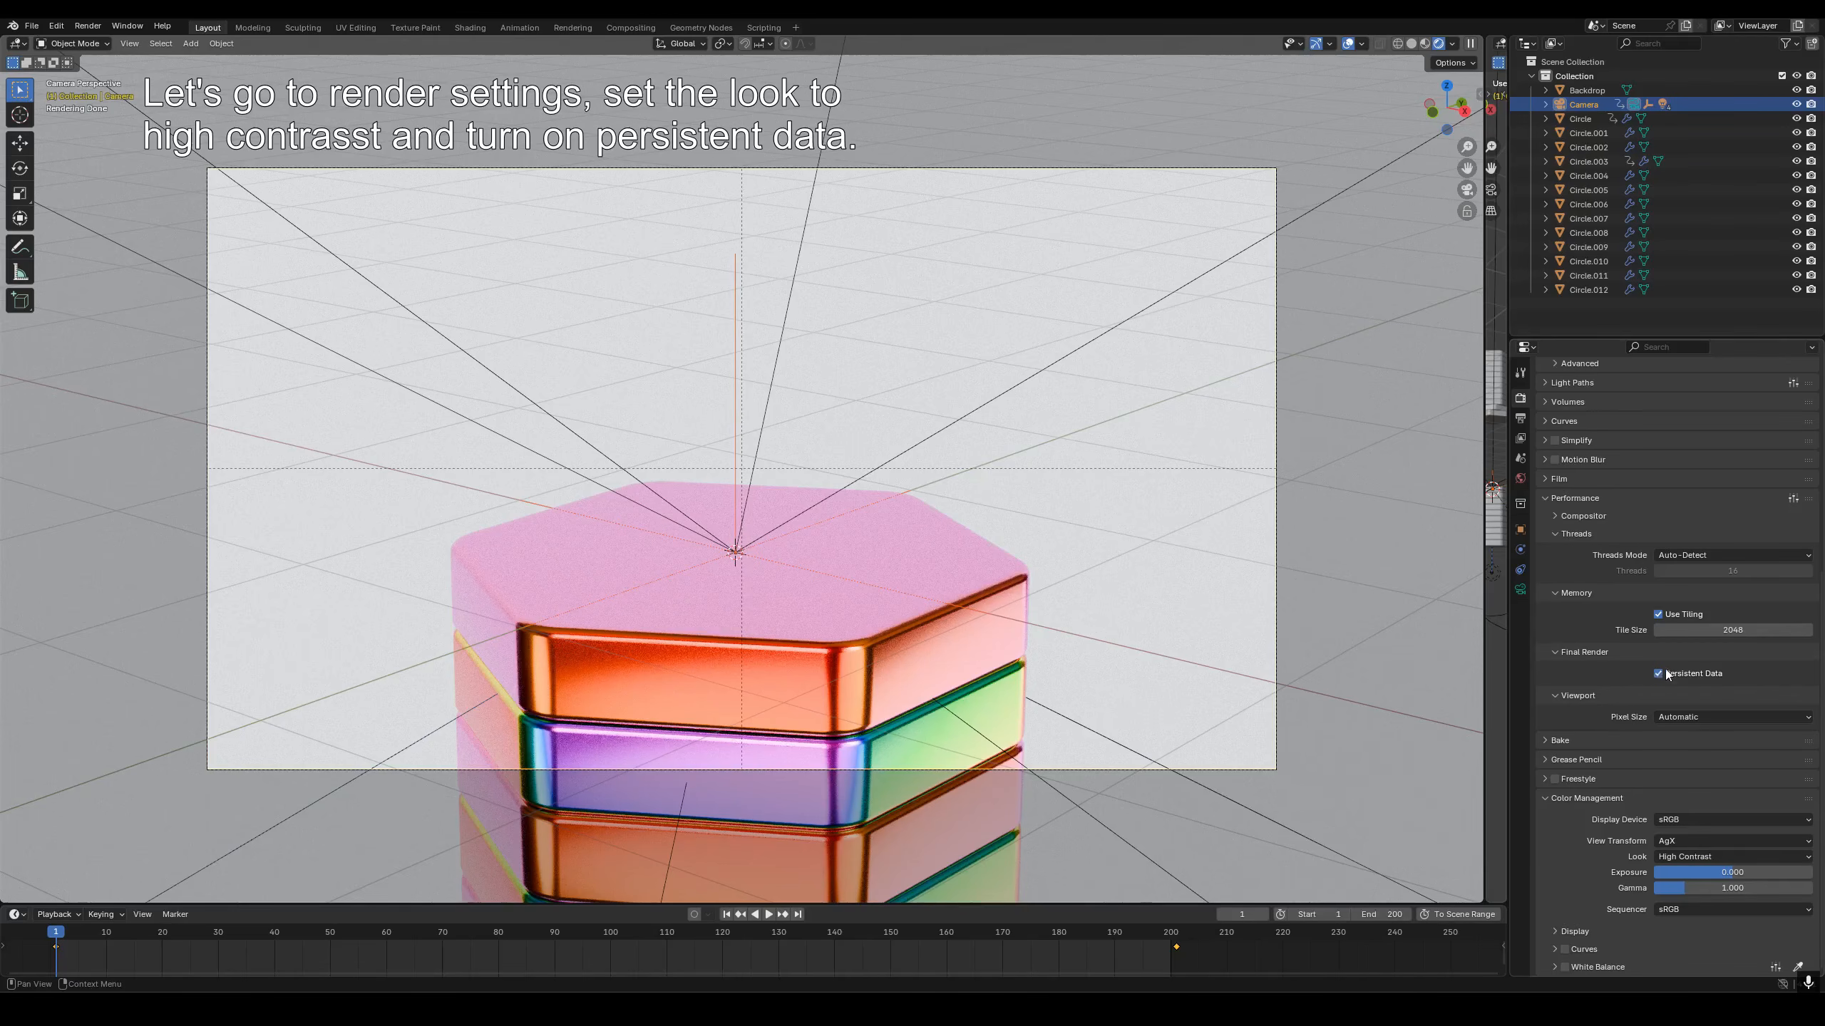
Check the sampling and output settings, and bring up the command for rendering the animation.
scroll(1651, 662, up, 10)
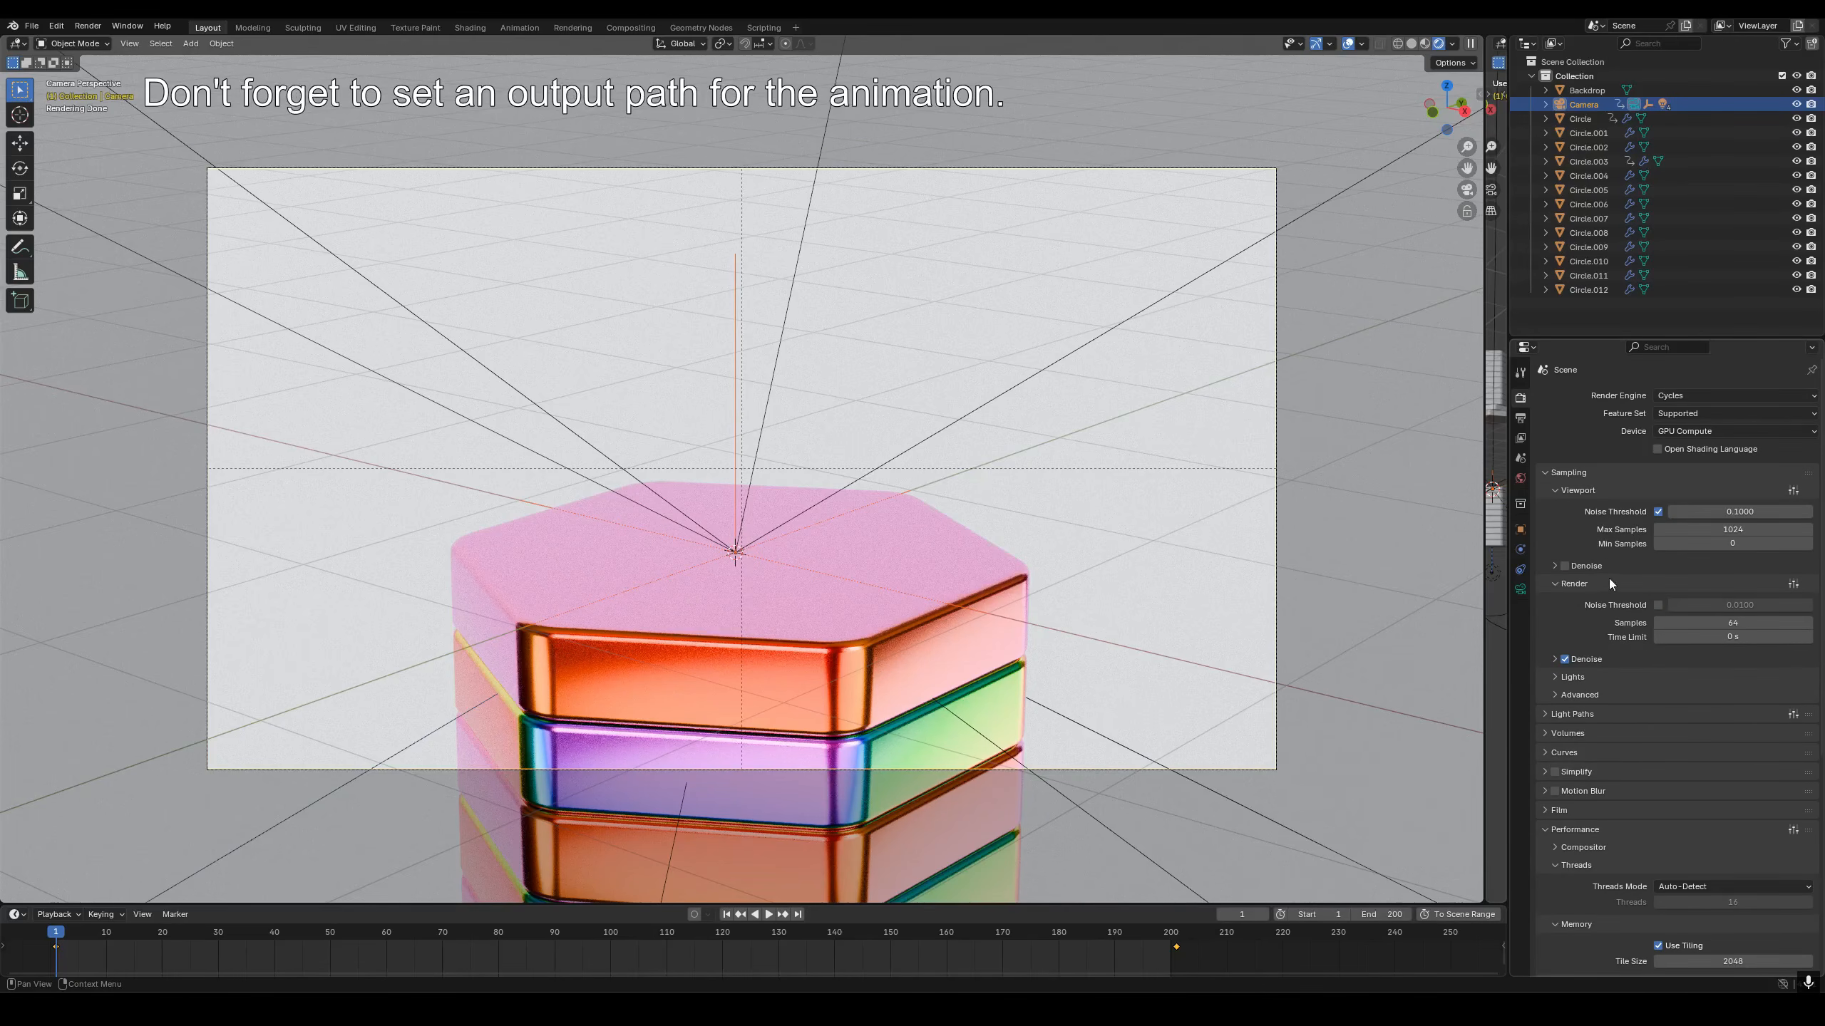
click(1520, 418)
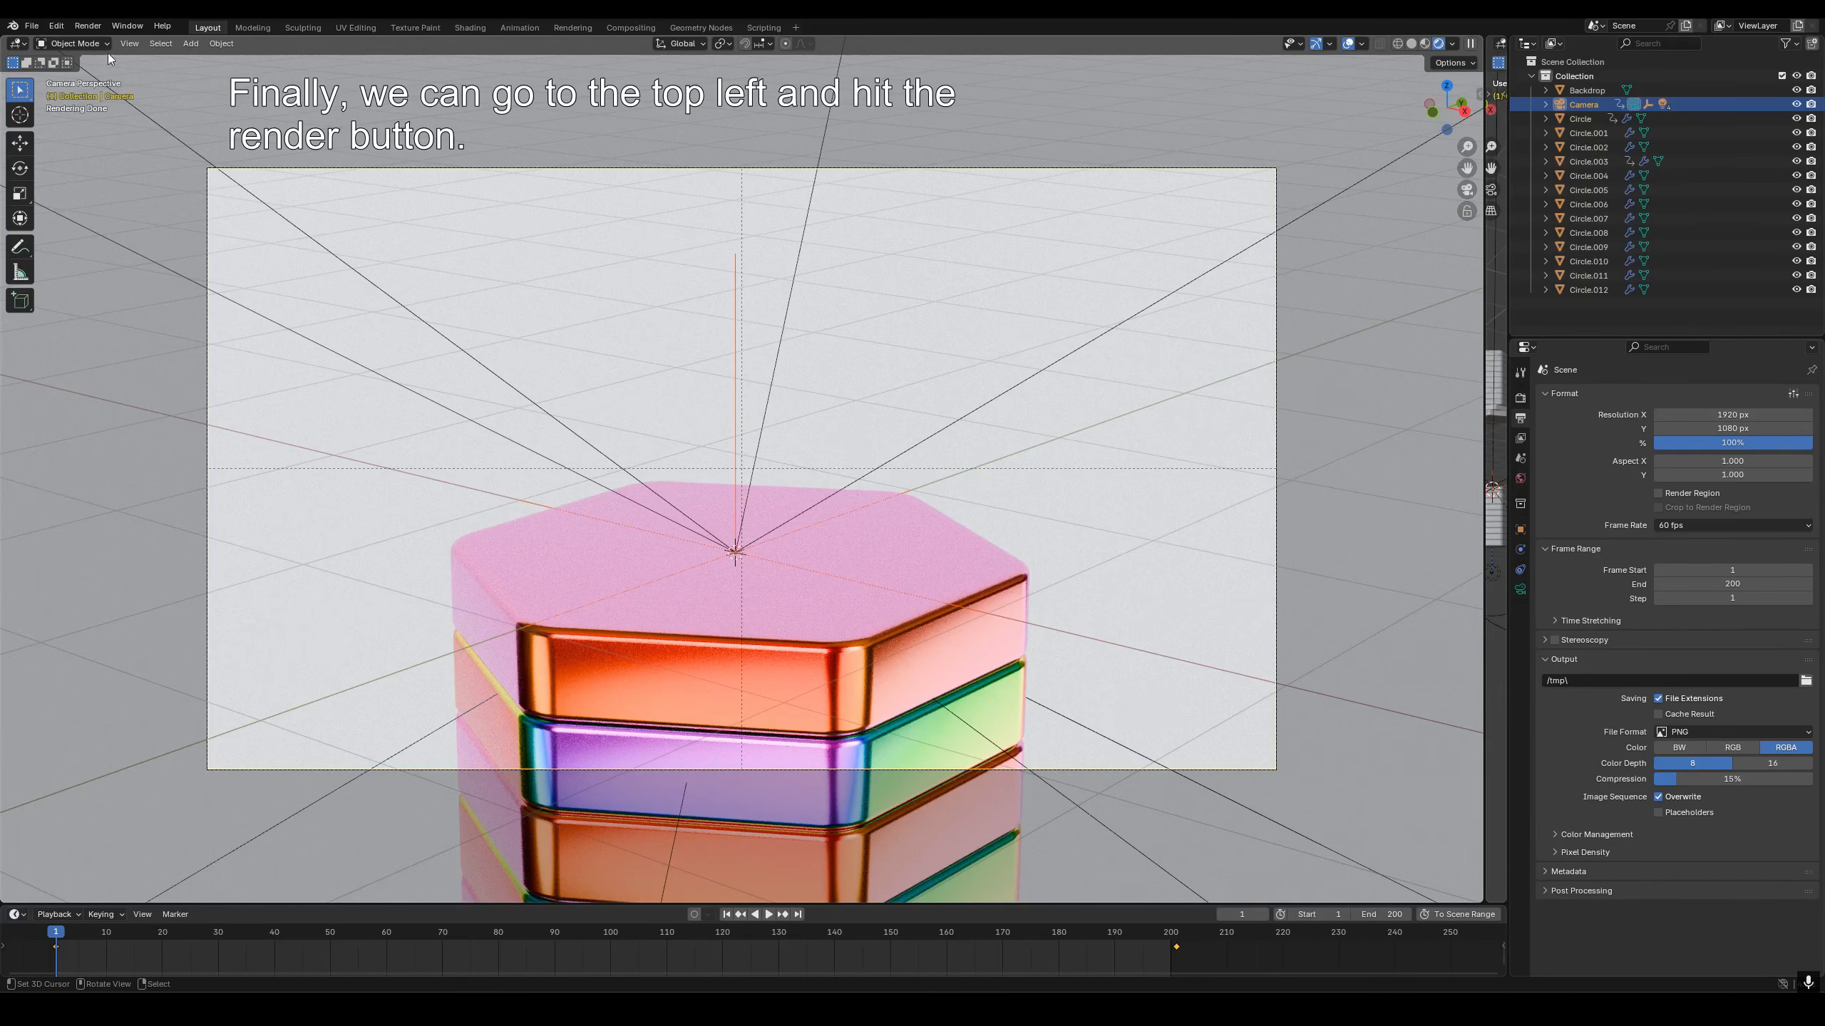
click(87, 25)
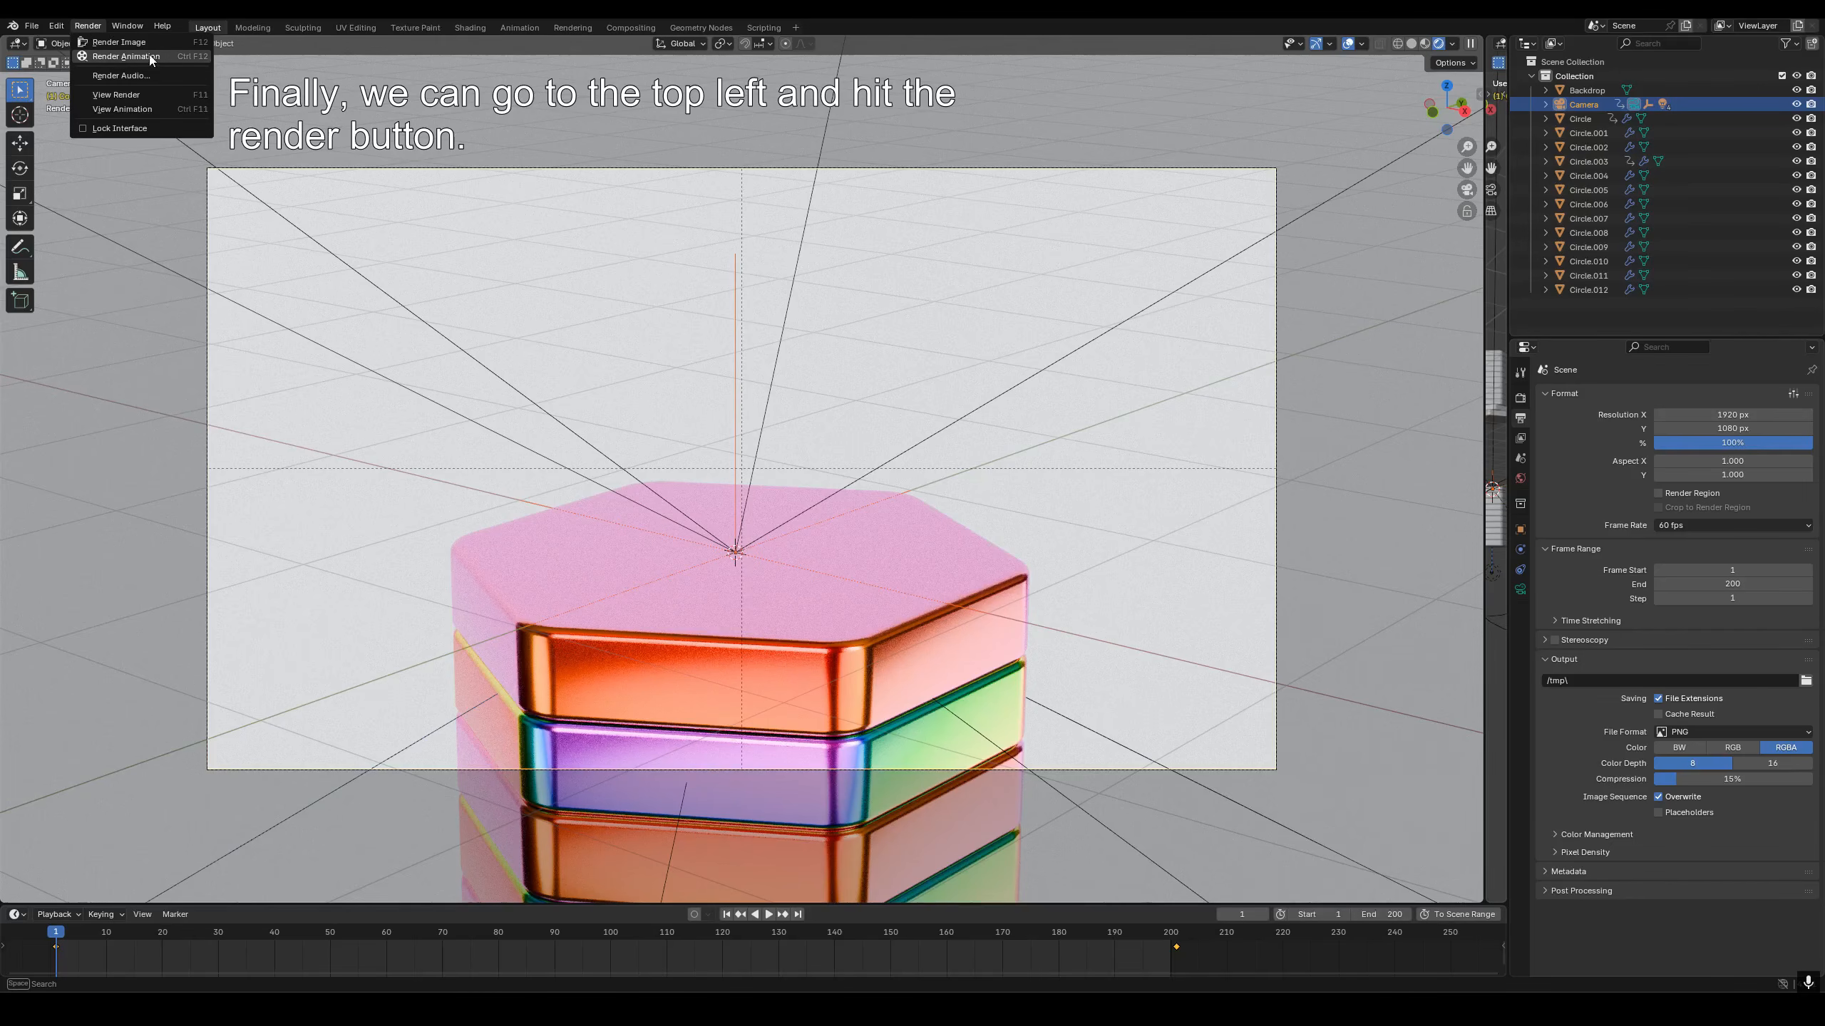